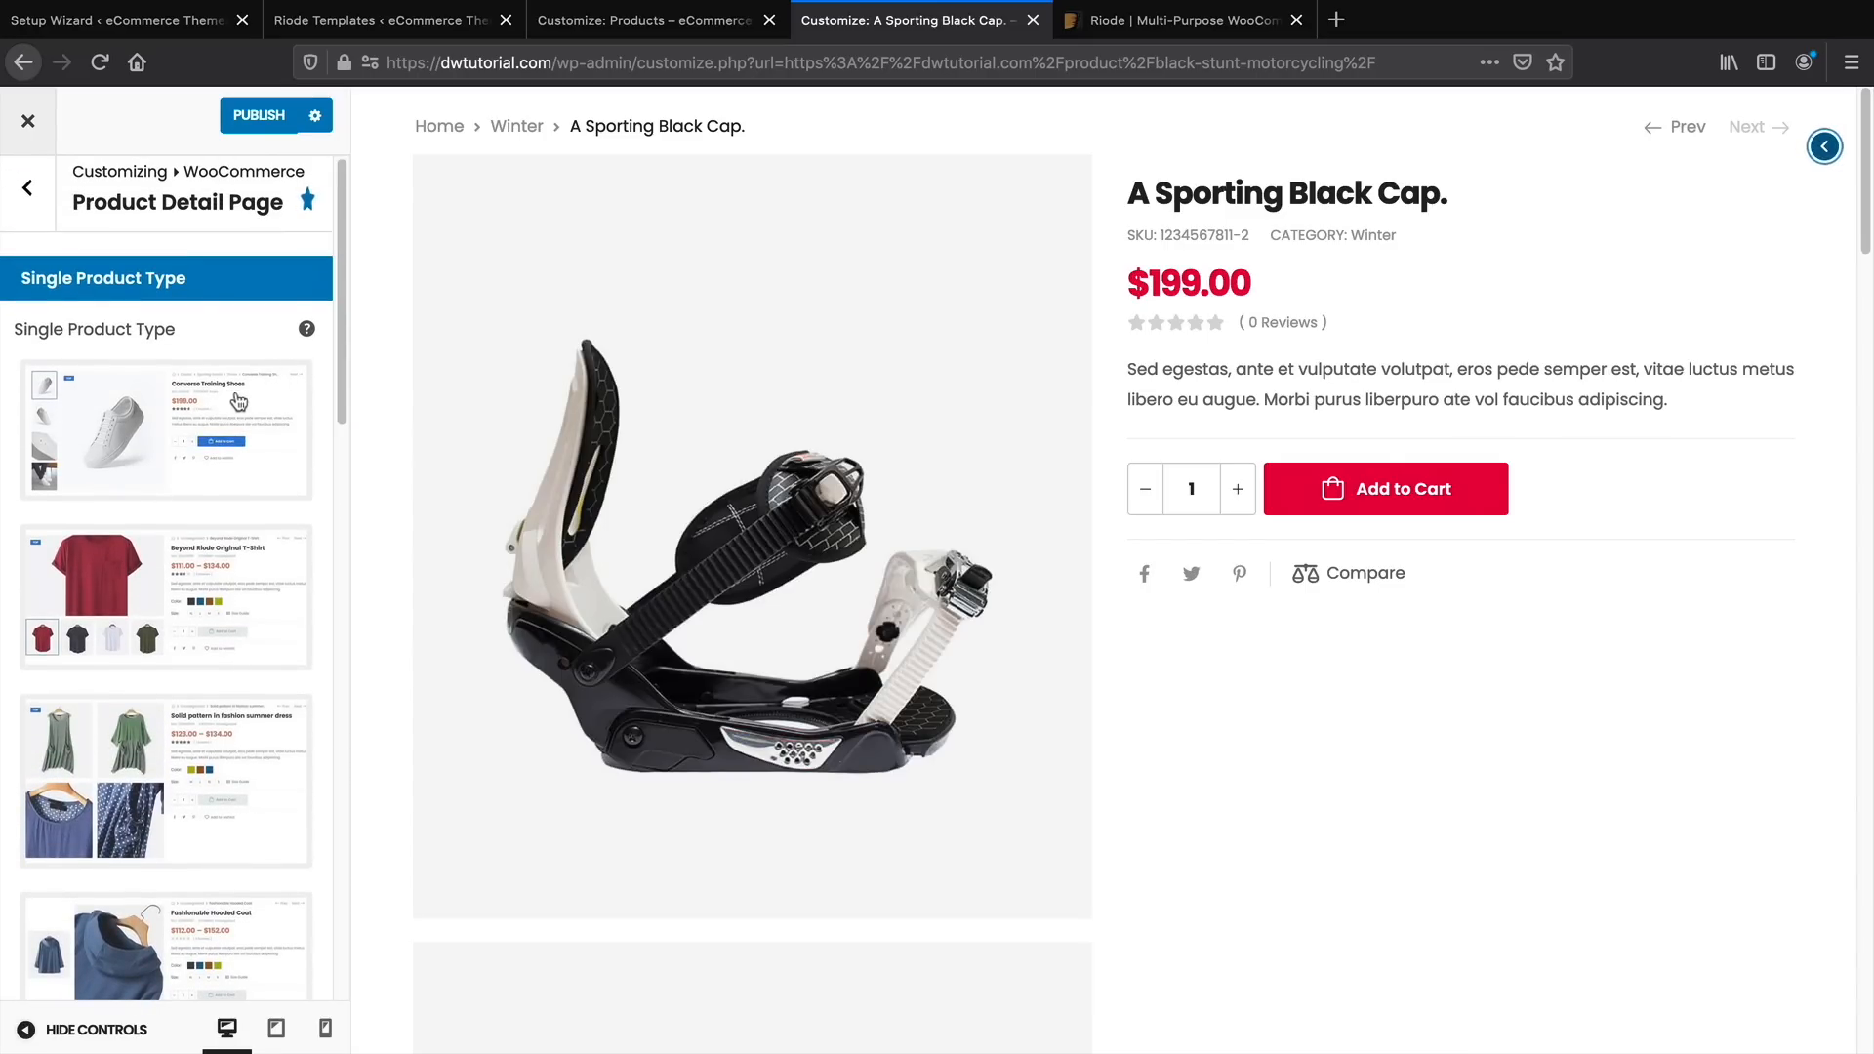
Select the first single product type layout, the one with vertical thumbnails beside the image, for the product detail page
click(234, 410)
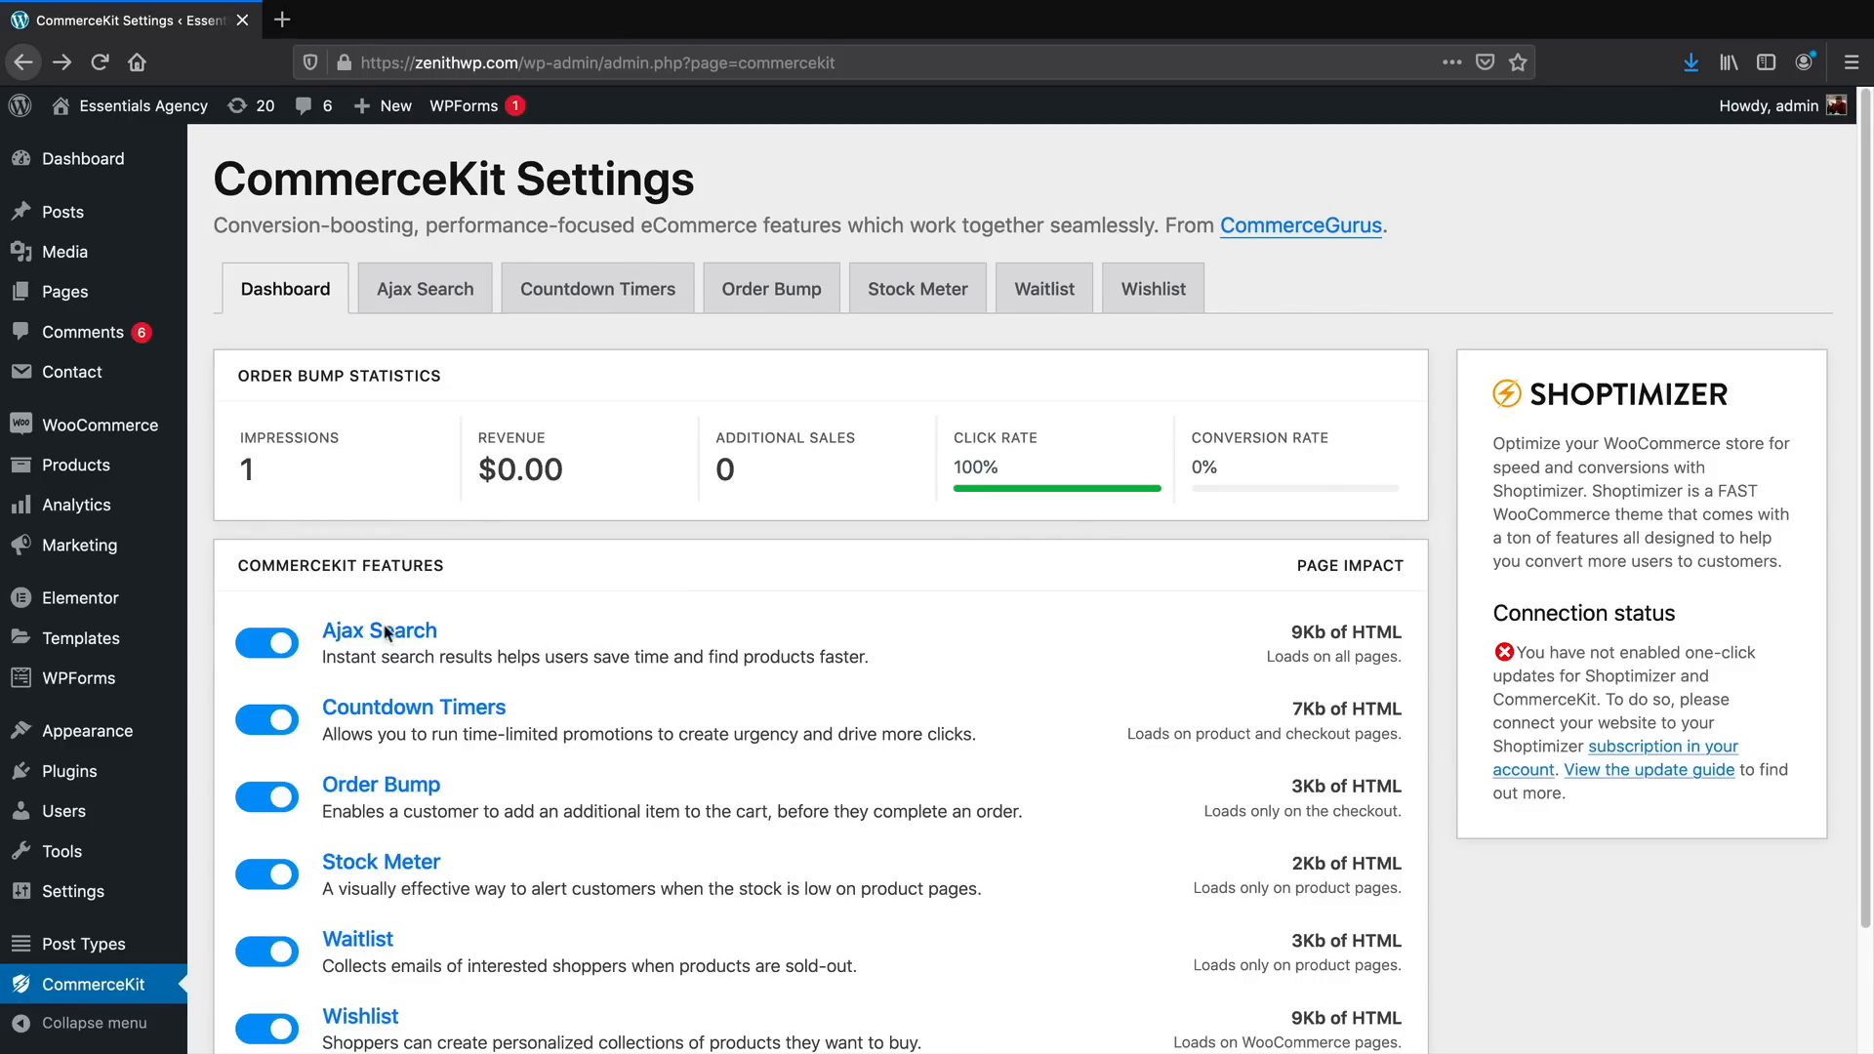
Review the CommerceKit settings for Ajax Search, Countdown Timers and Order Bump, expanding the "New Shirt!" order bump
click(423, 309)
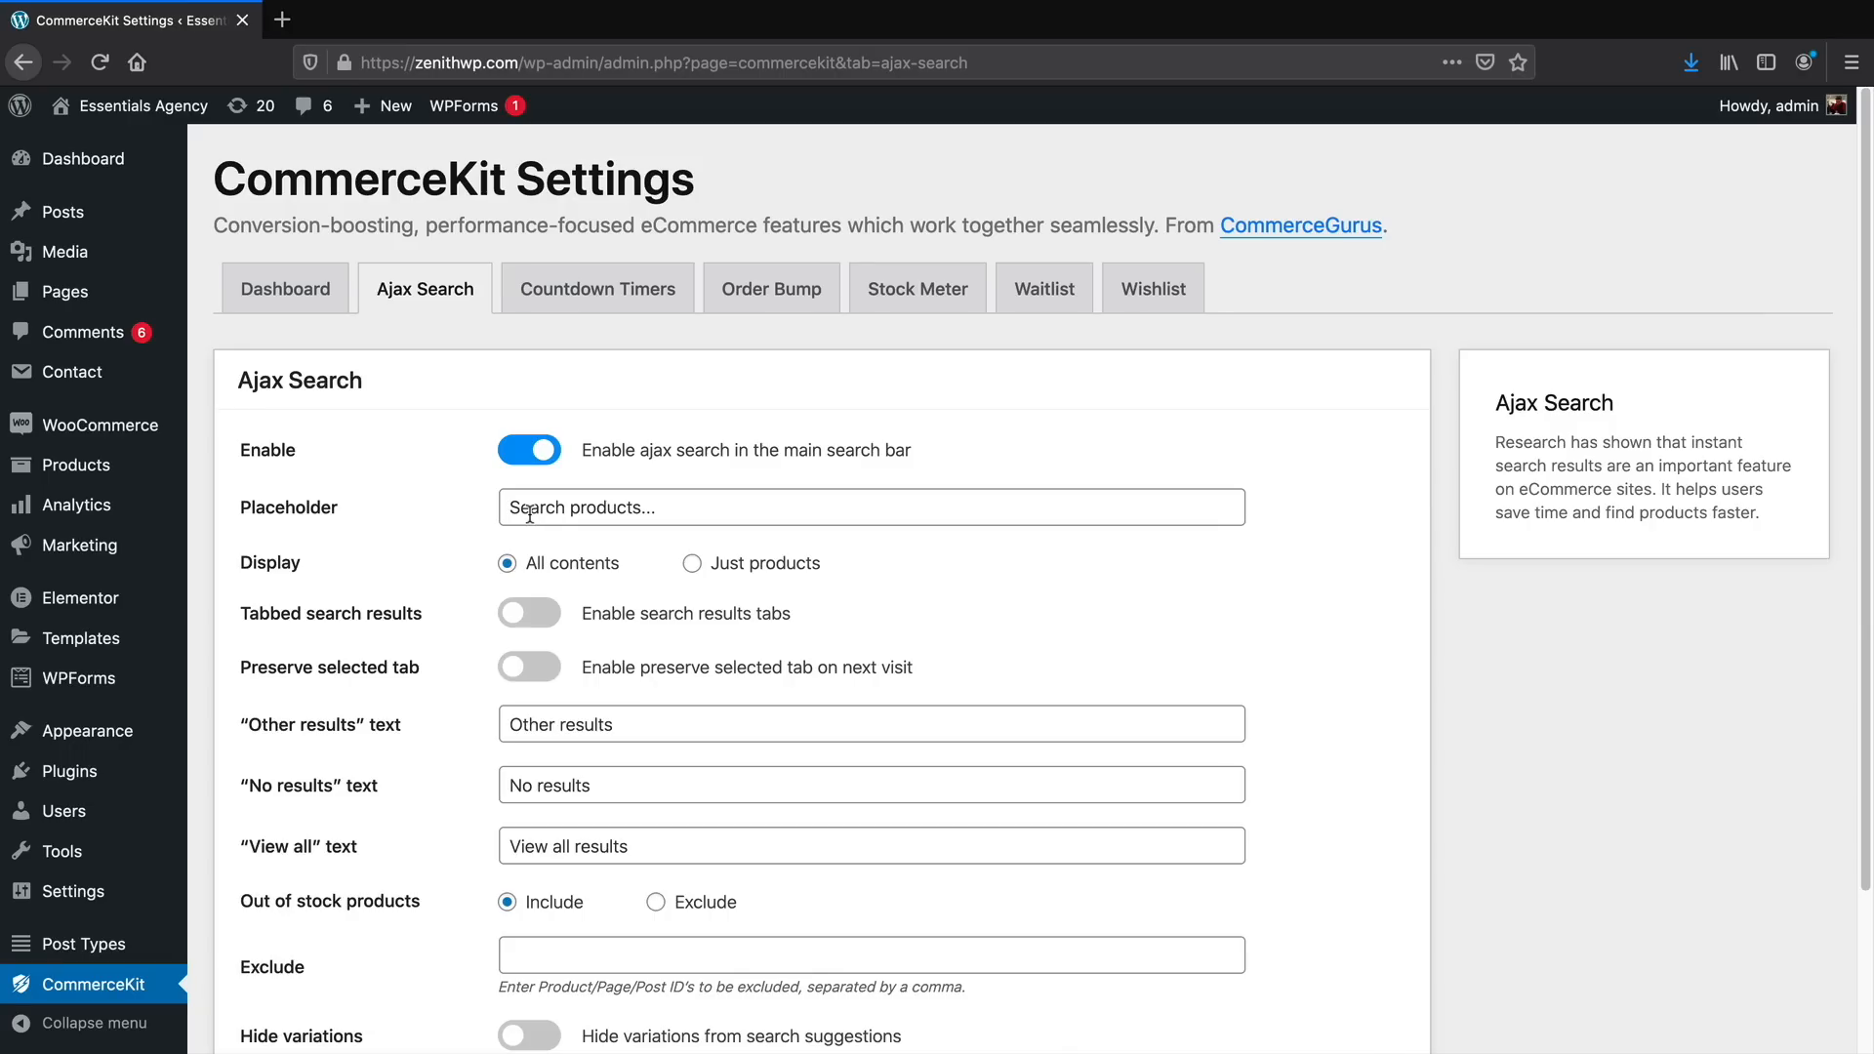
click(605, 289)
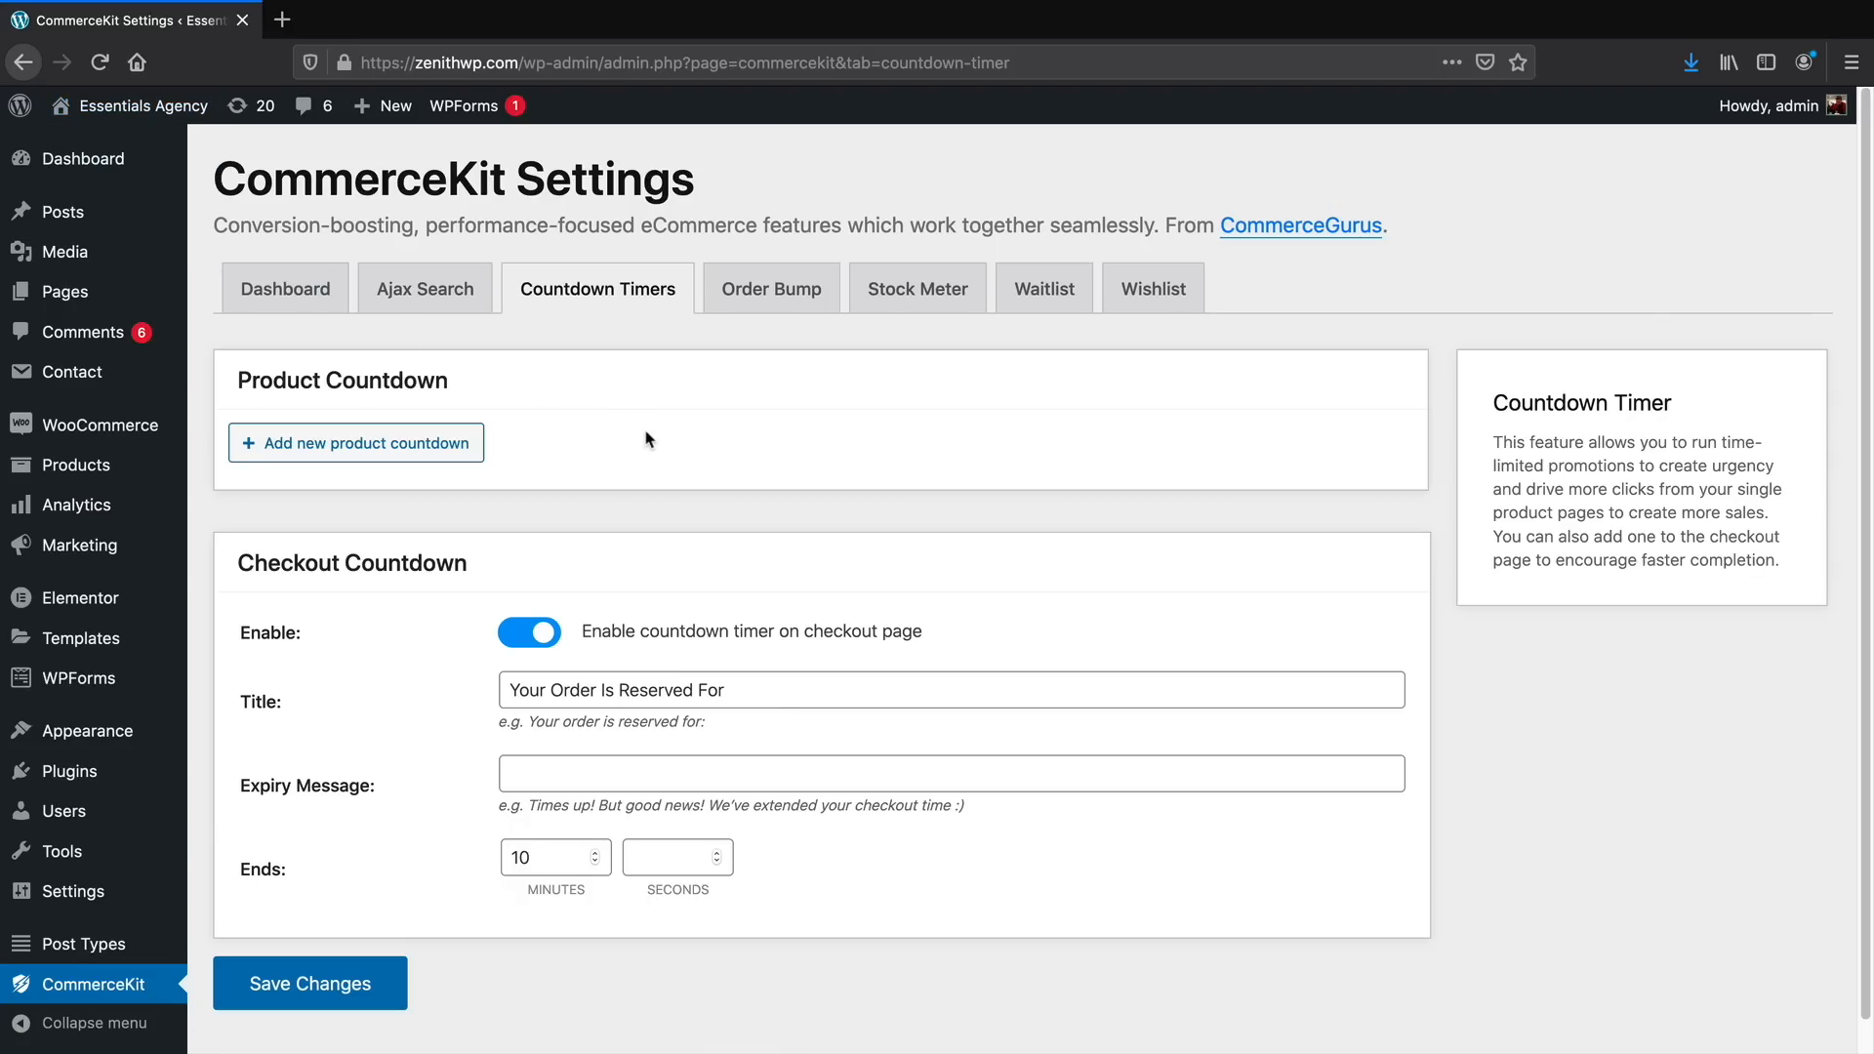
click(797, 293)
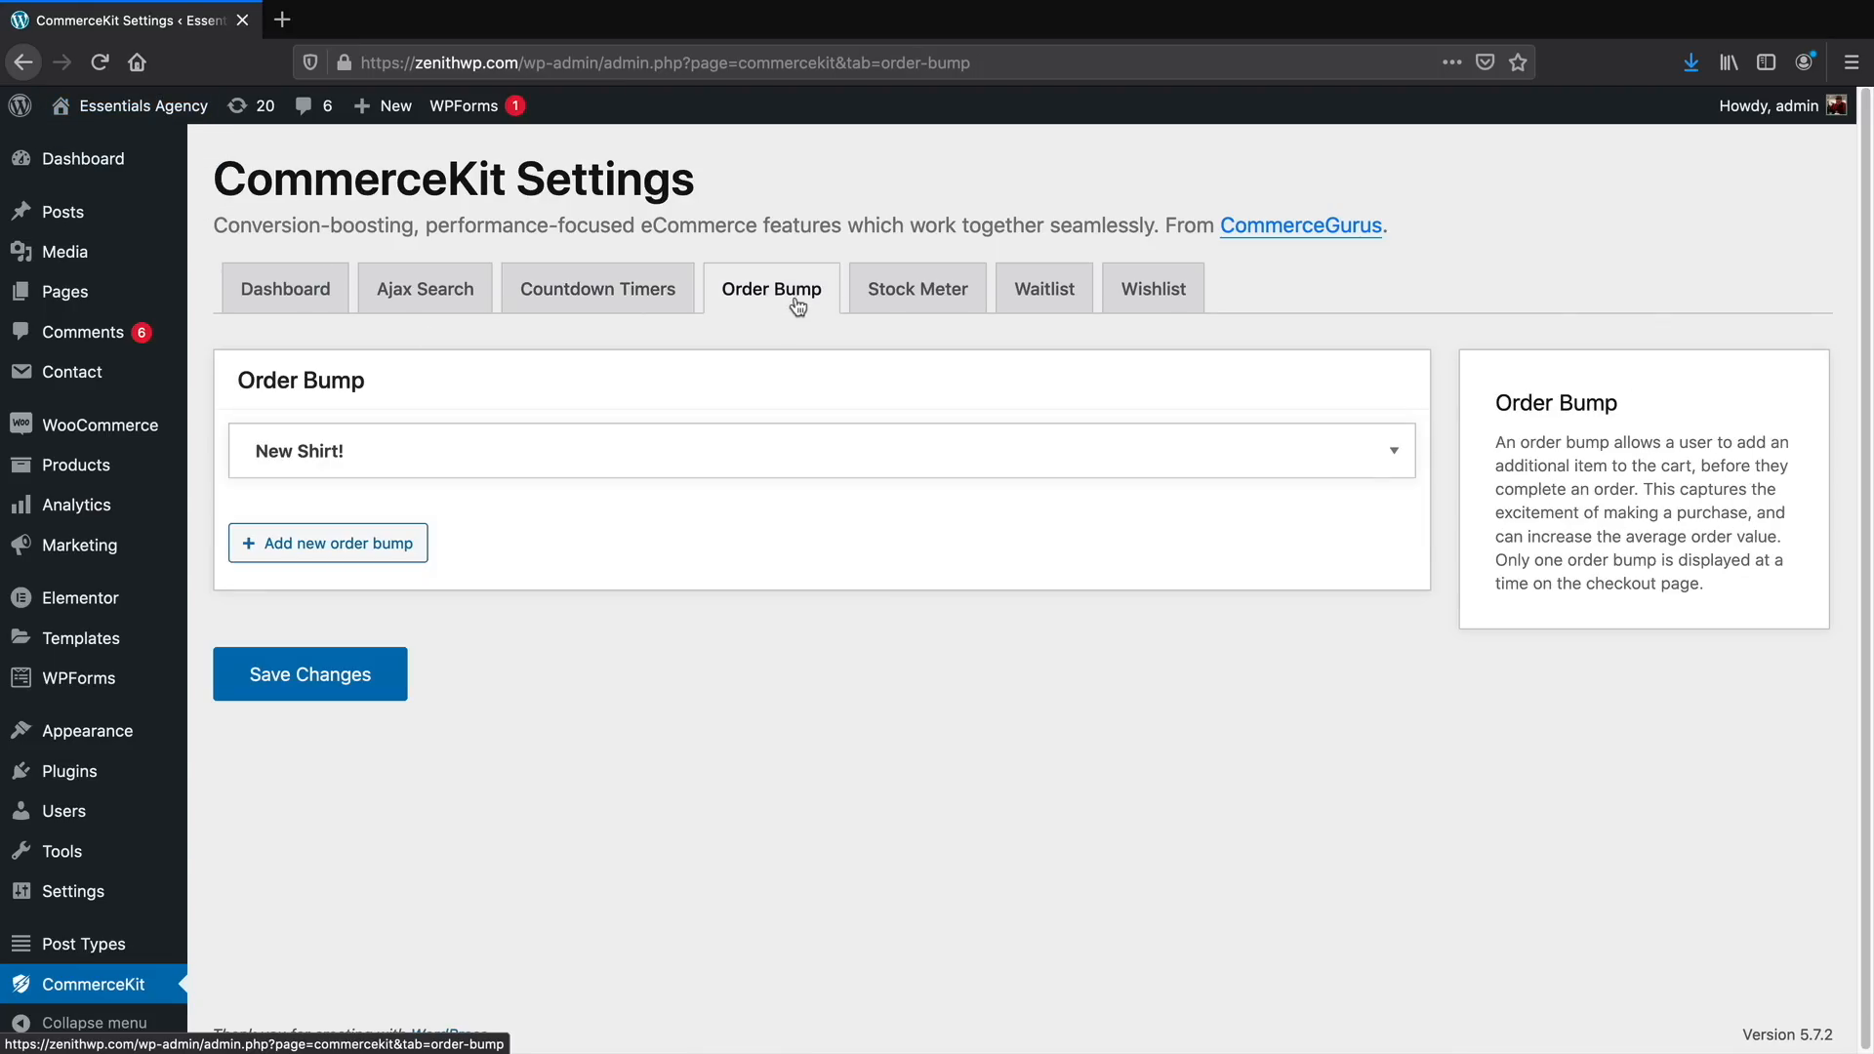
click(1394, 452)
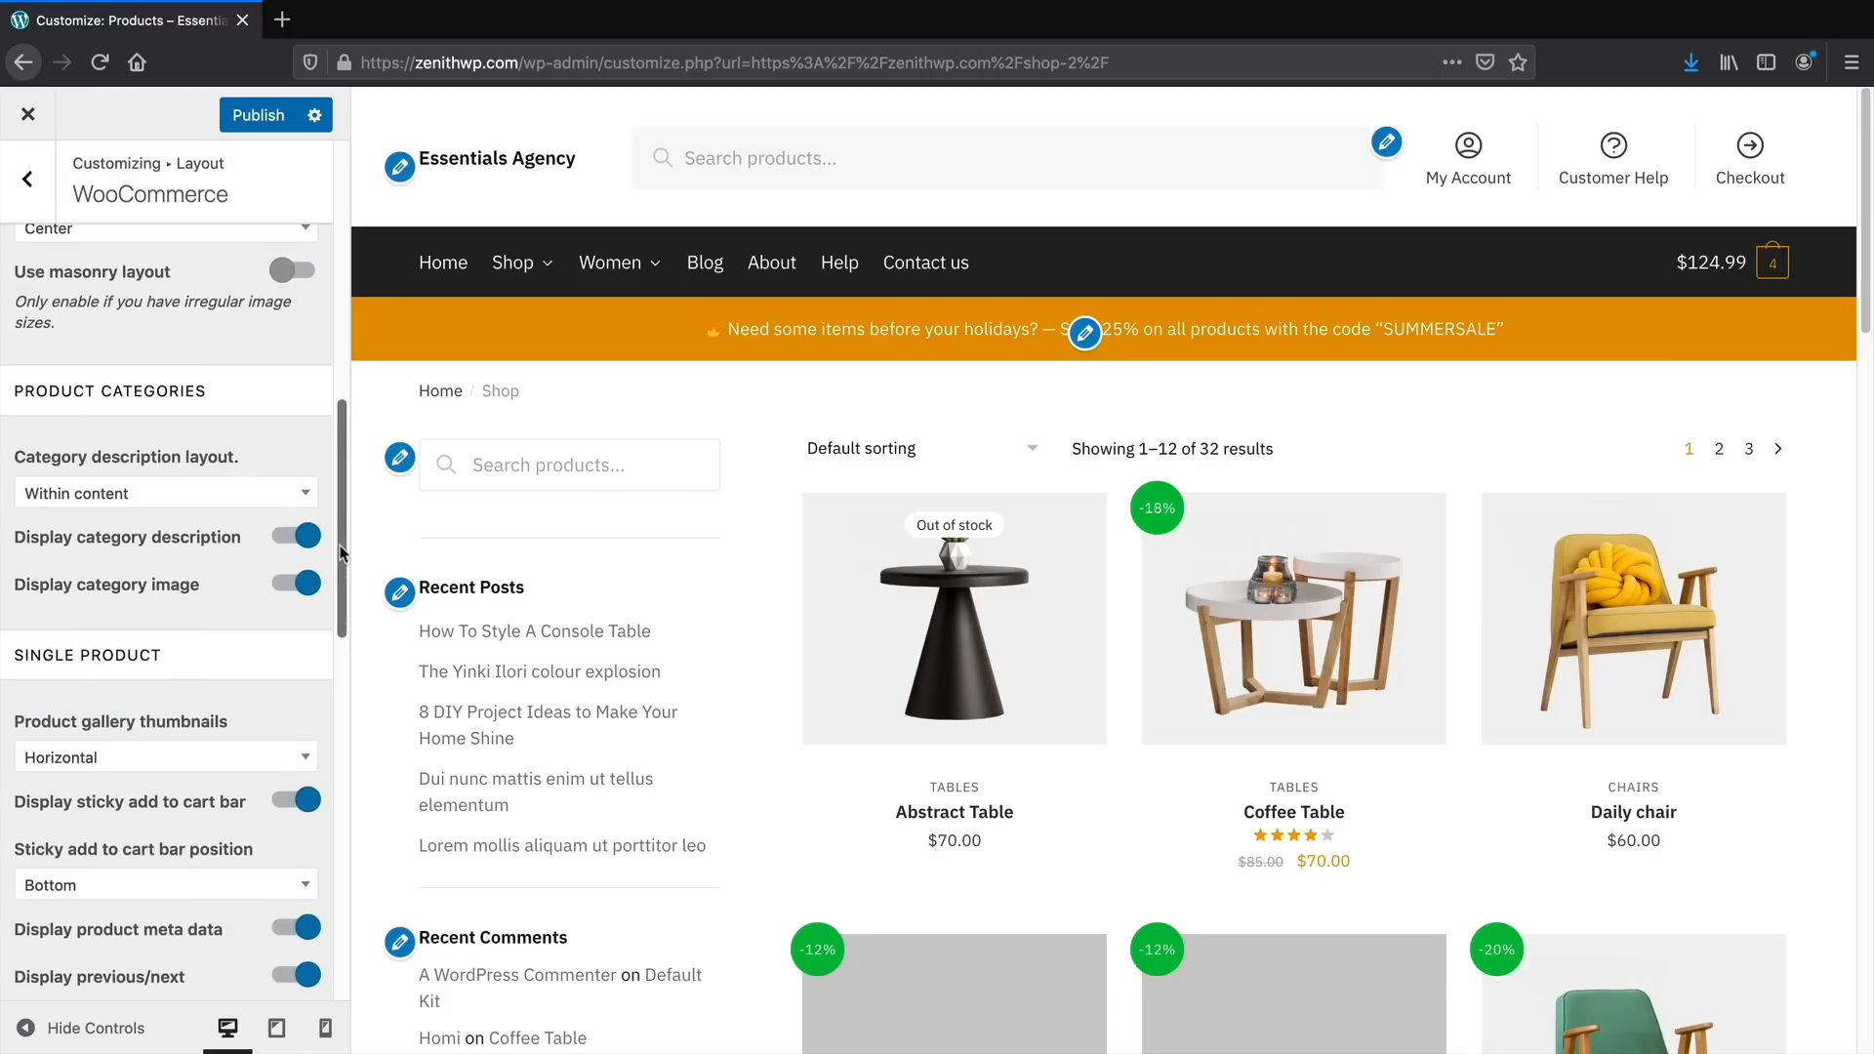
Look through the WooCommerce layout options for product cards and product categories in the customizer
scroll(344, 458, up, 5)
scroll(343, 458, up, 1)
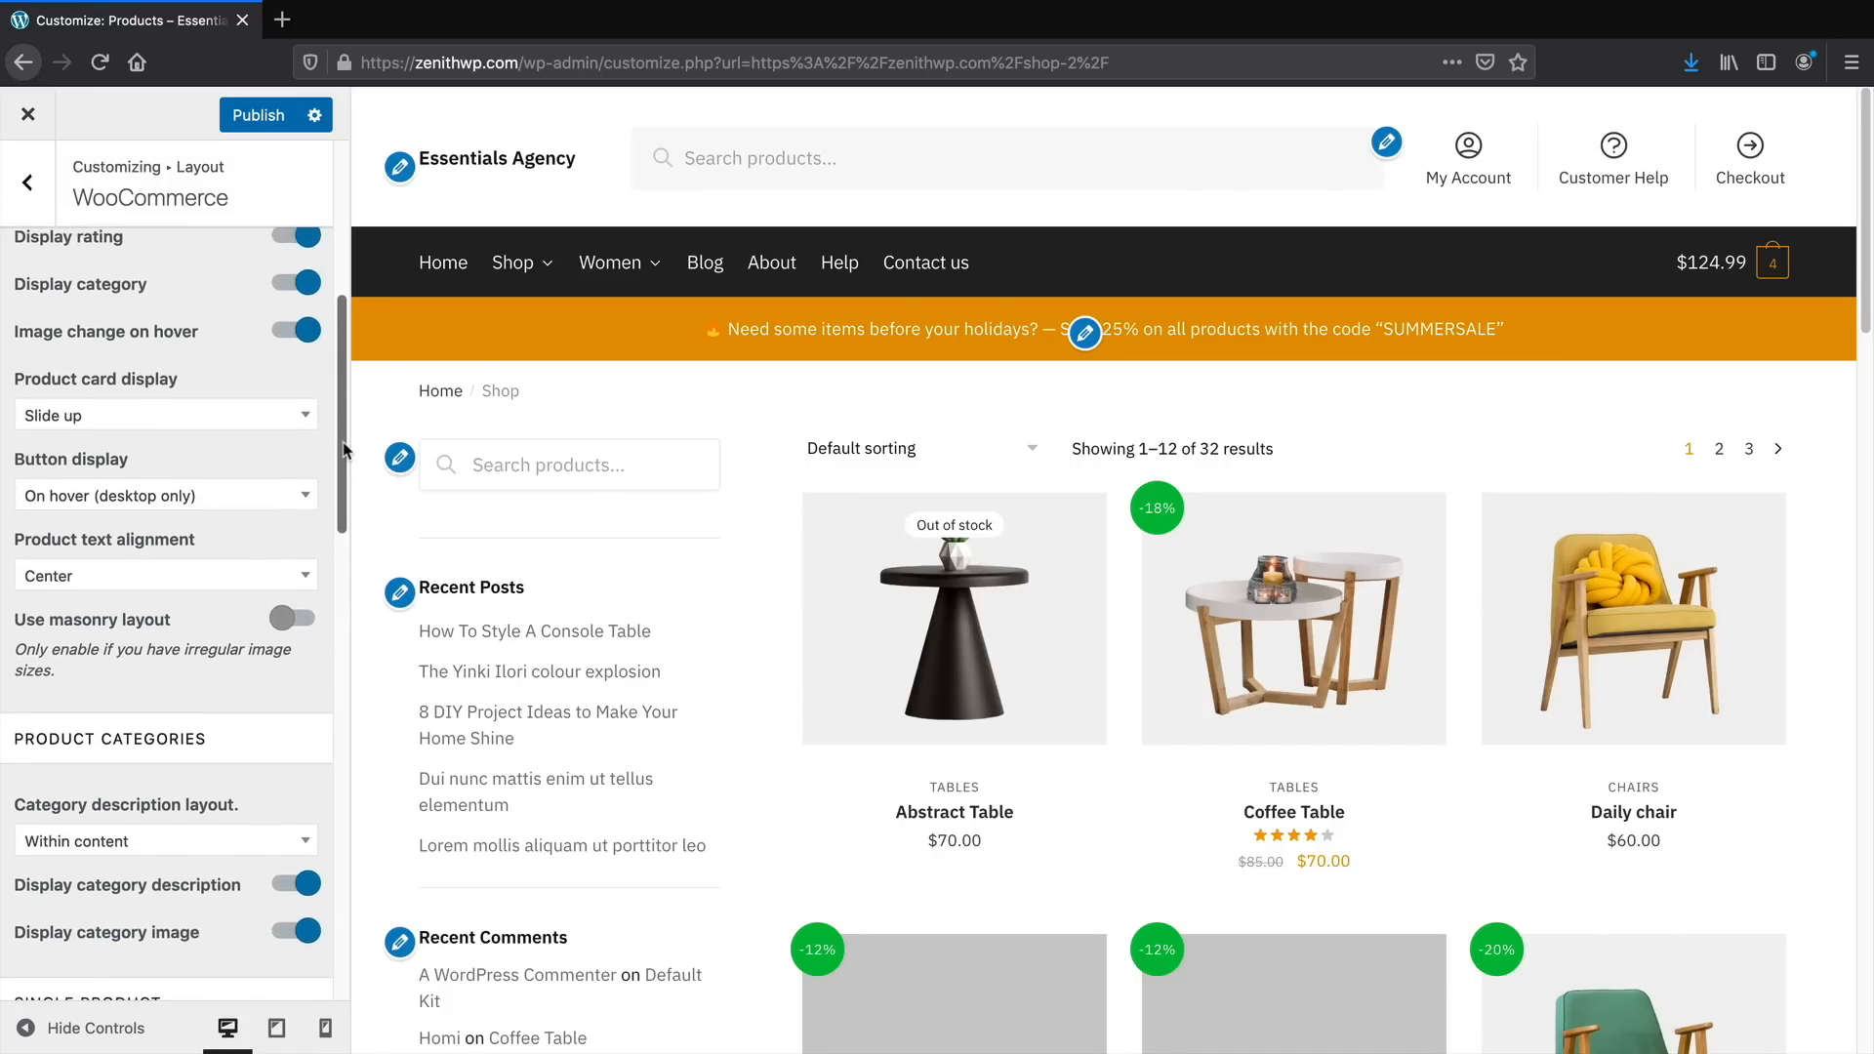
scroll(343, 447, up, 1)
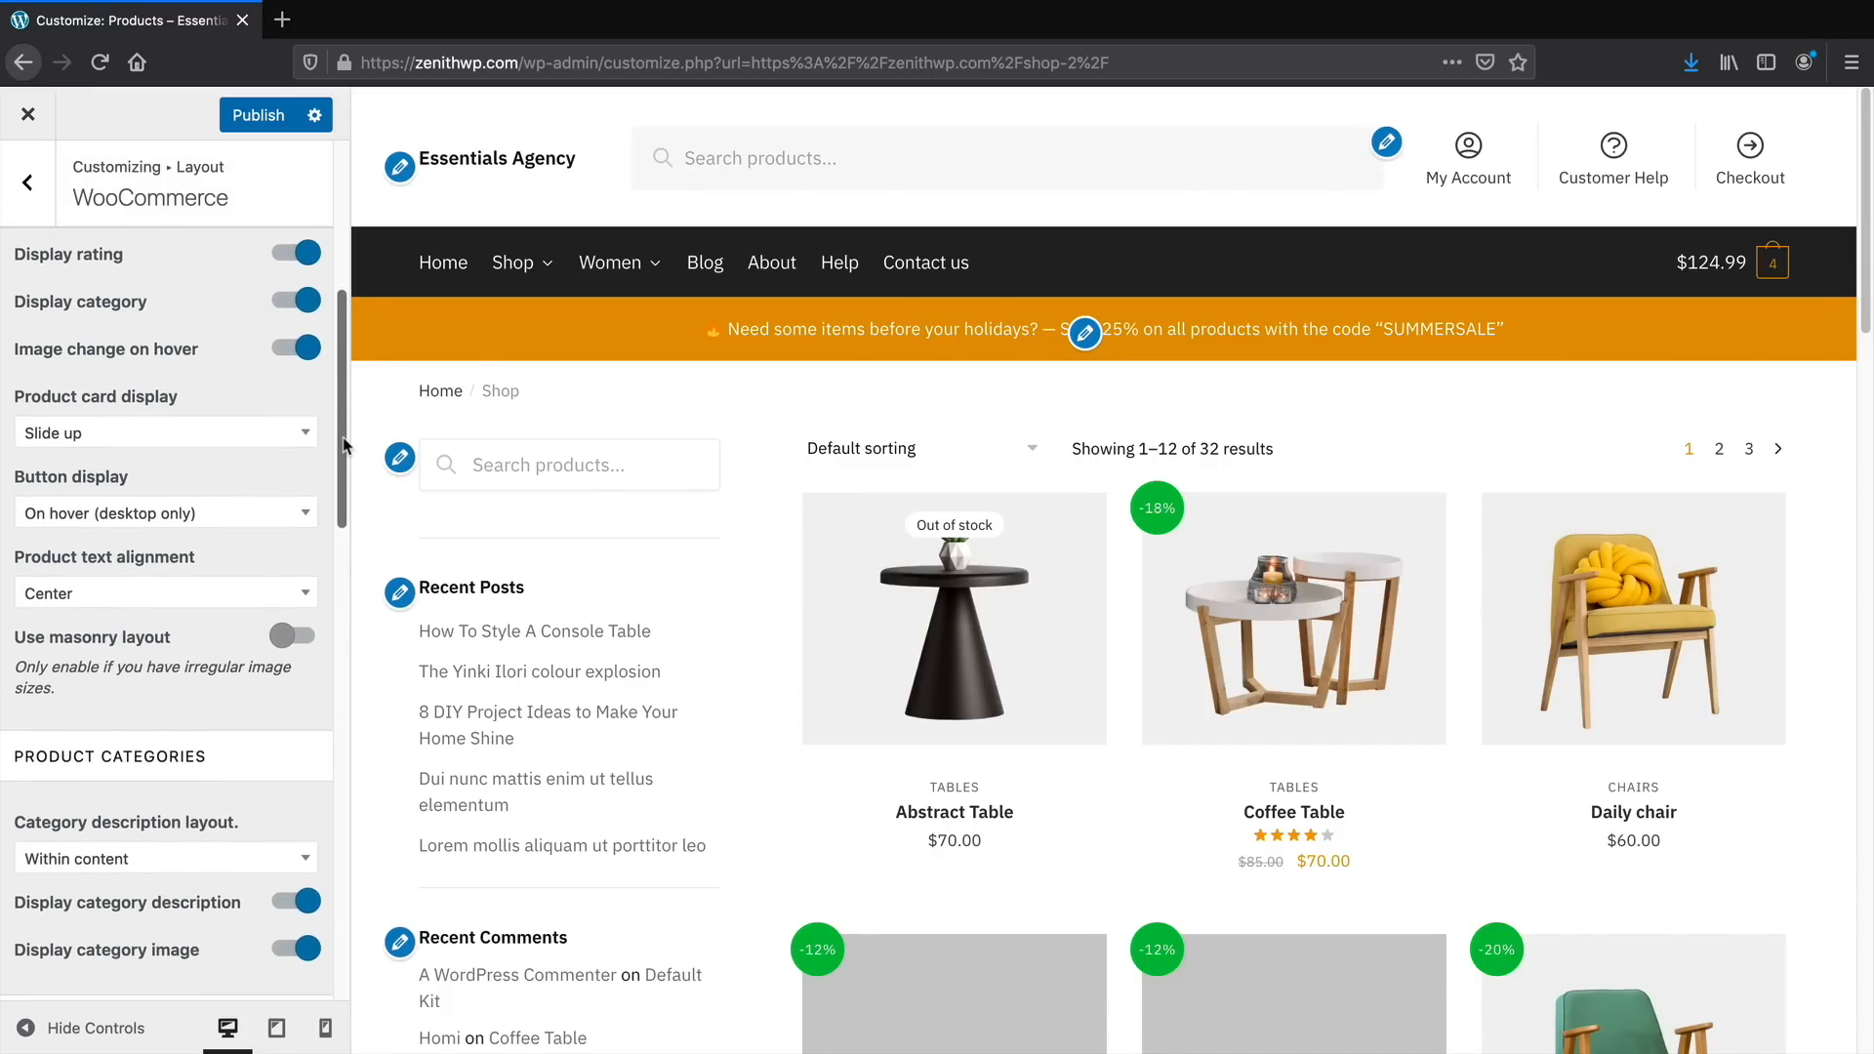
drag(343, 447, 351, 301)
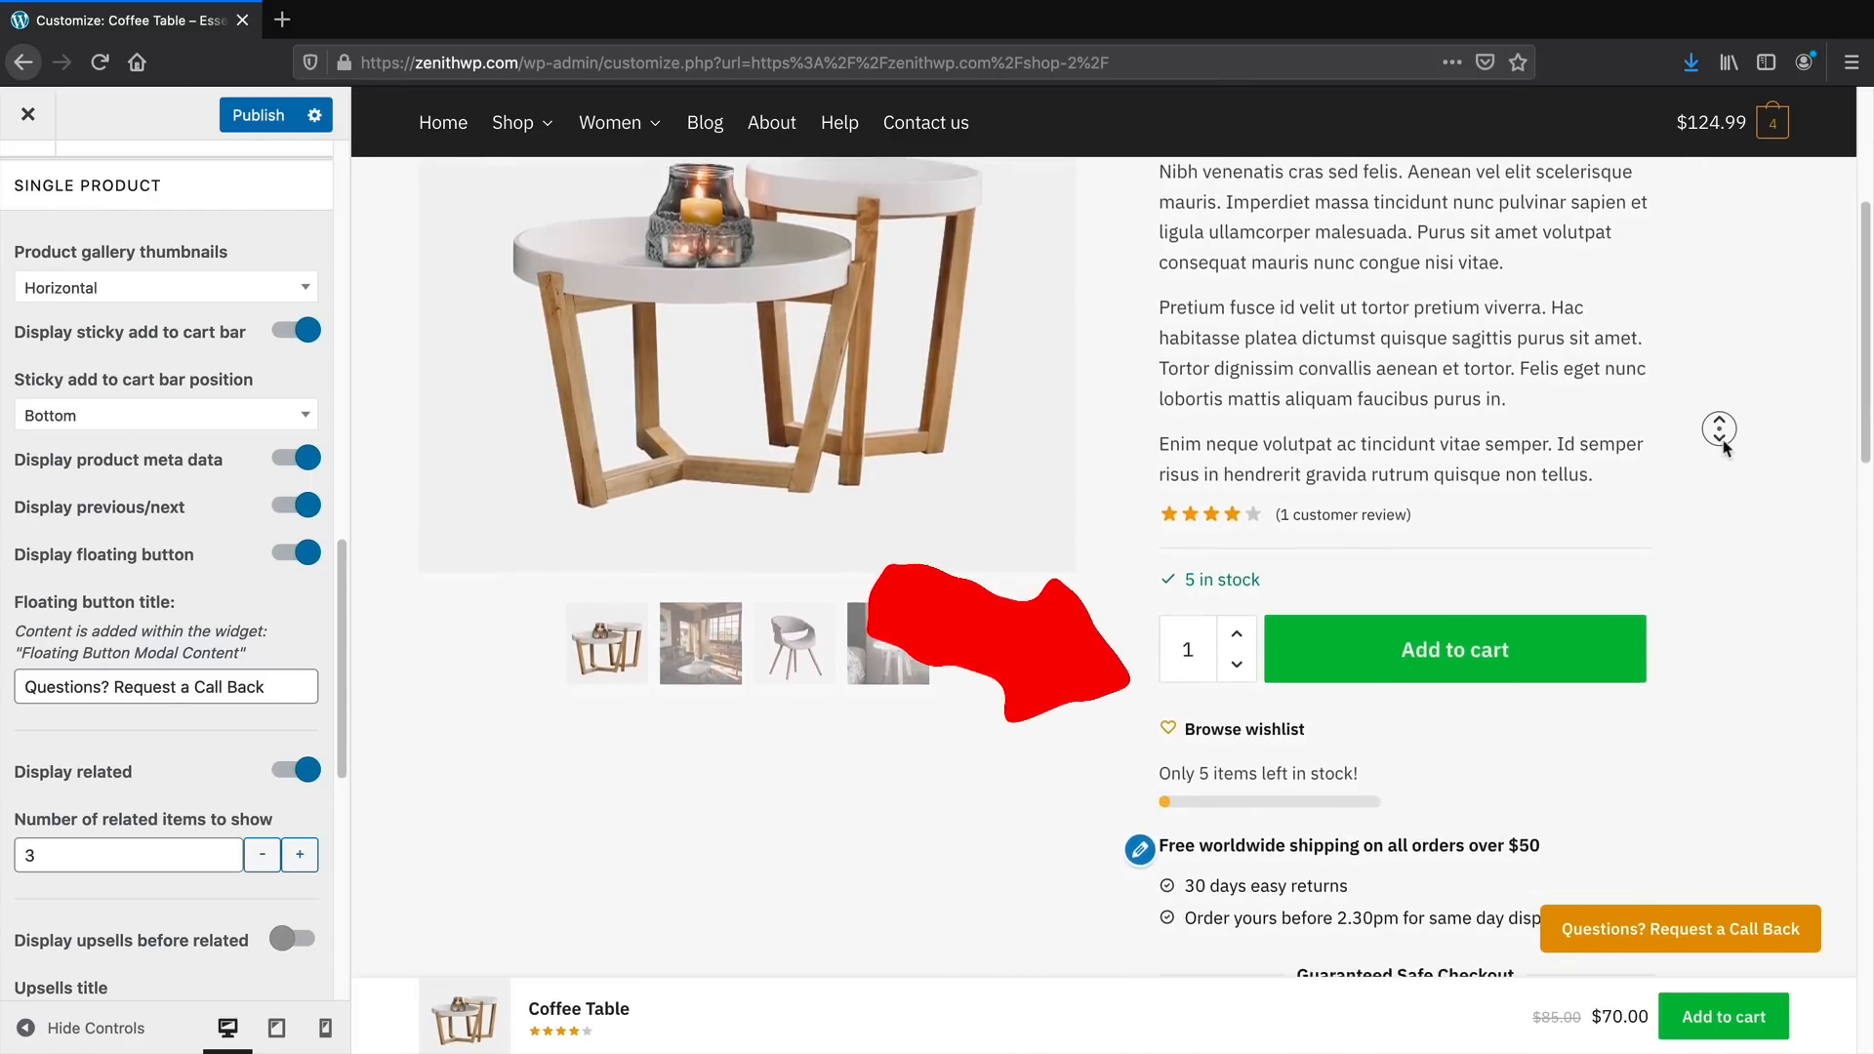
Examine the stock notice on the Coffee Table preview and open the free shipping and returns block for editing
middle_click(1724, 442)
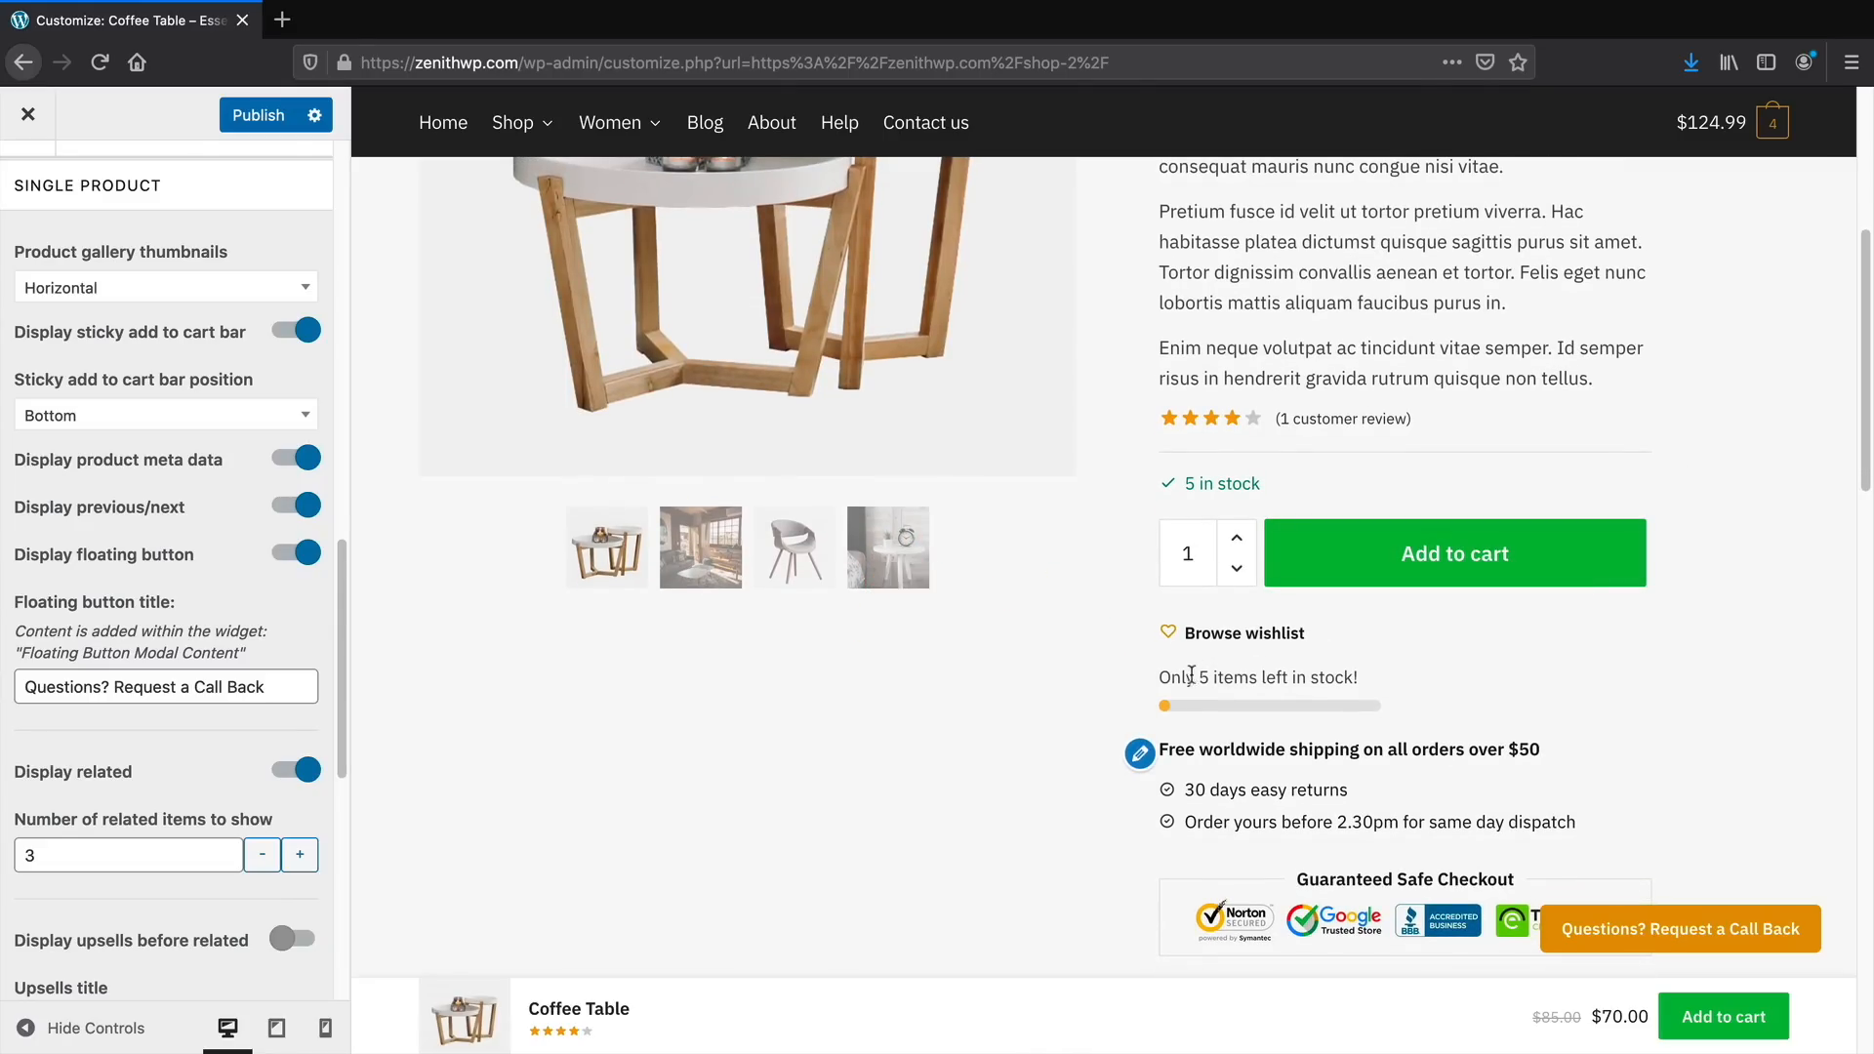
drag(1204, 685, 1323, 688)
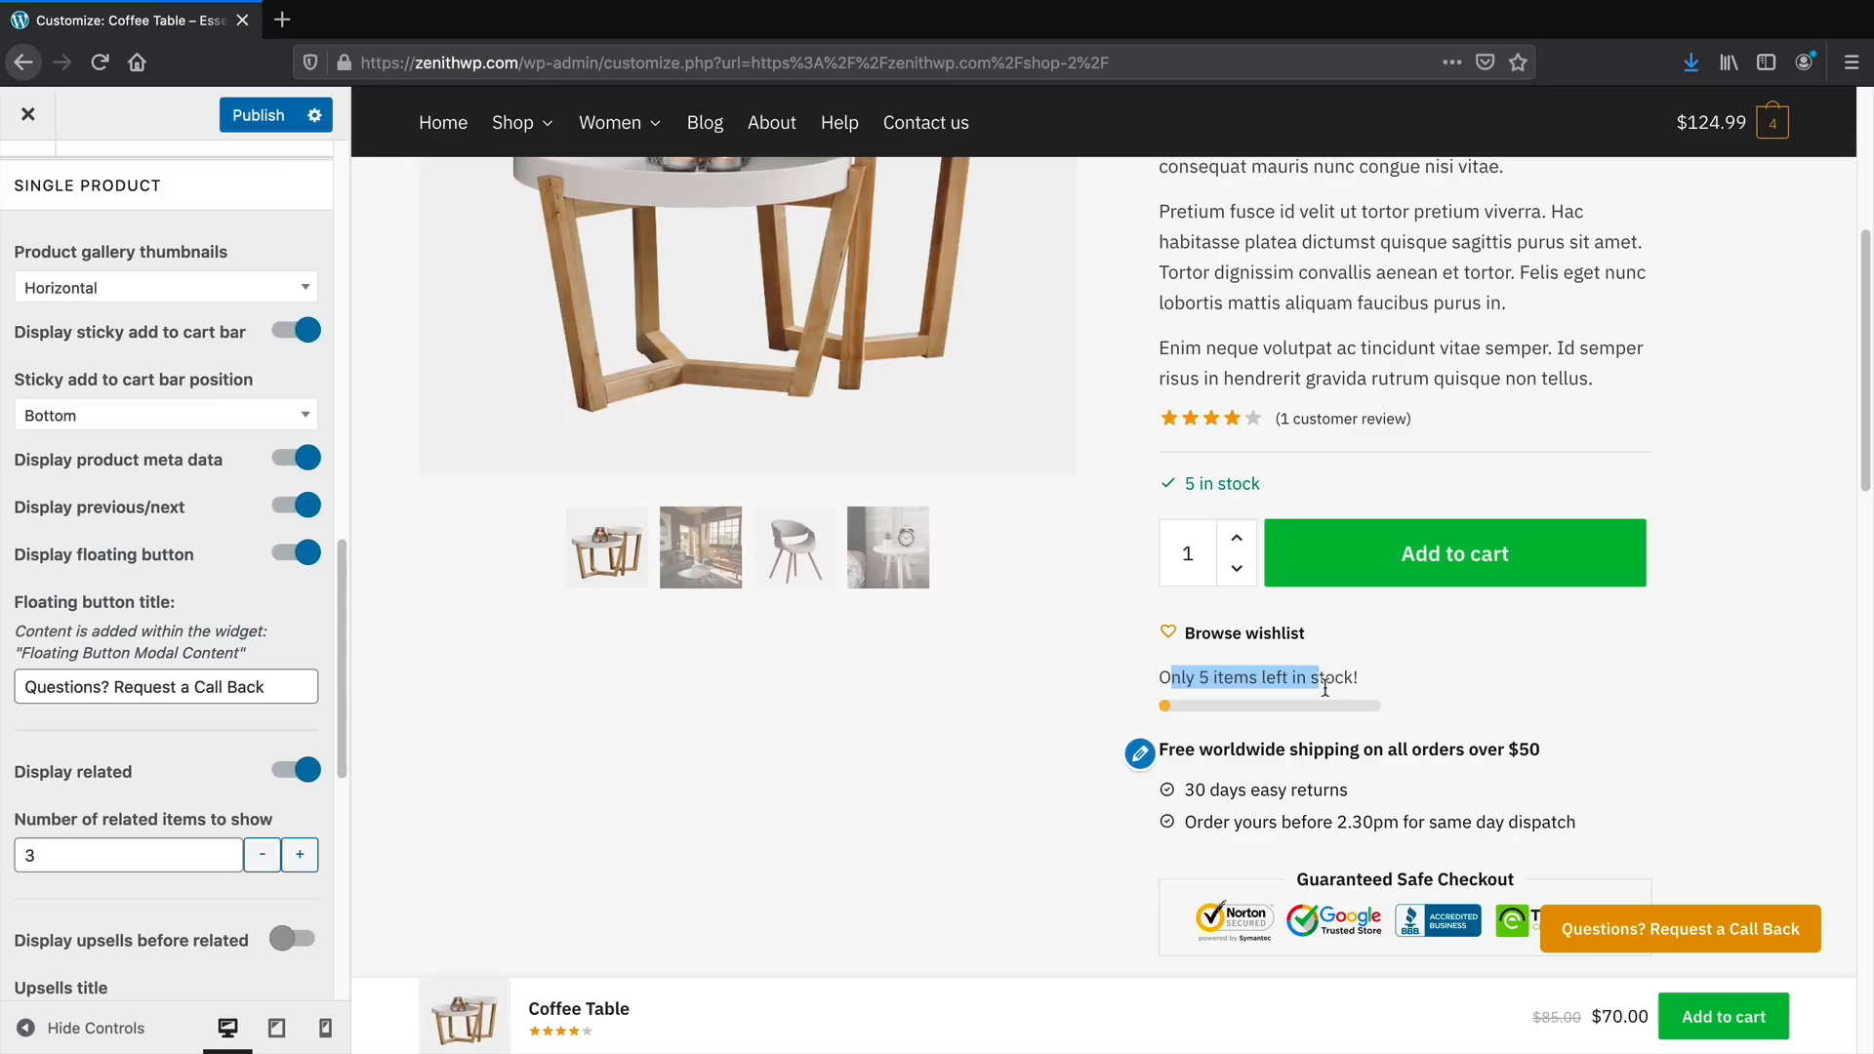
click(1344, 688)
scroll(1228, 676, down, 2)
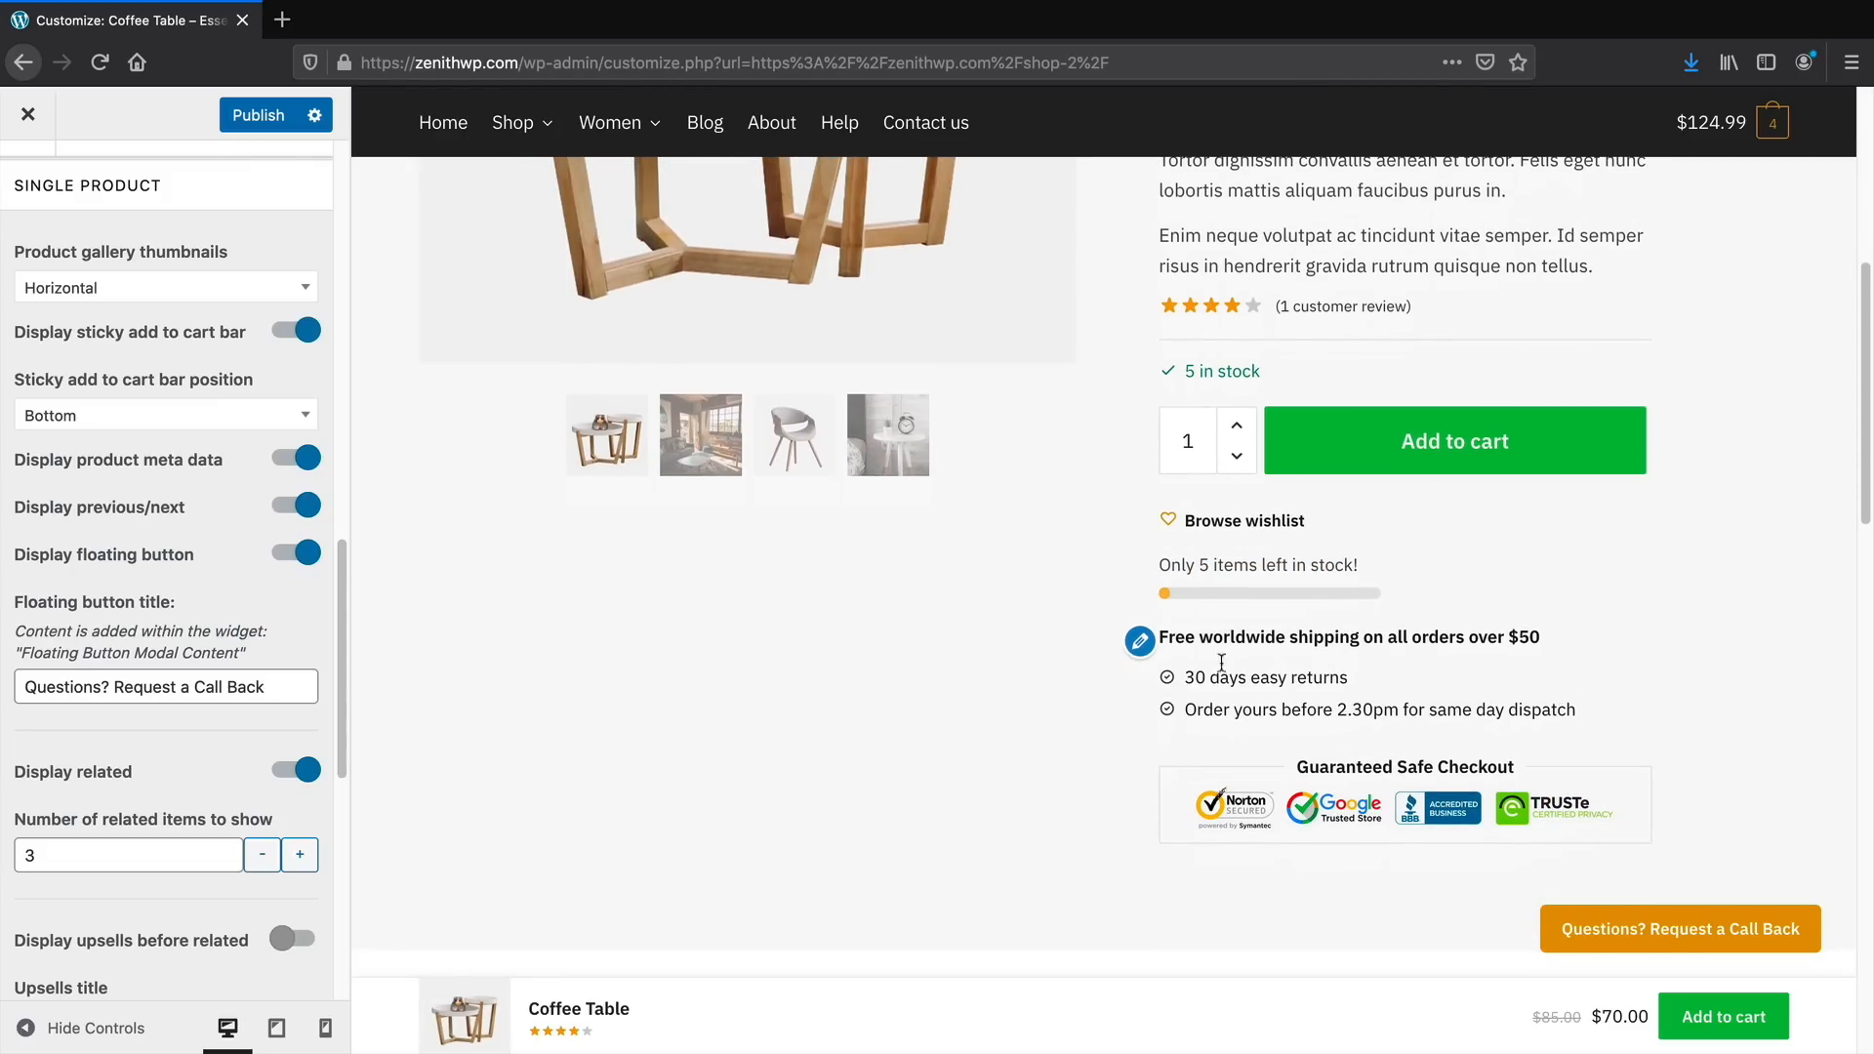
click(1140, 642)
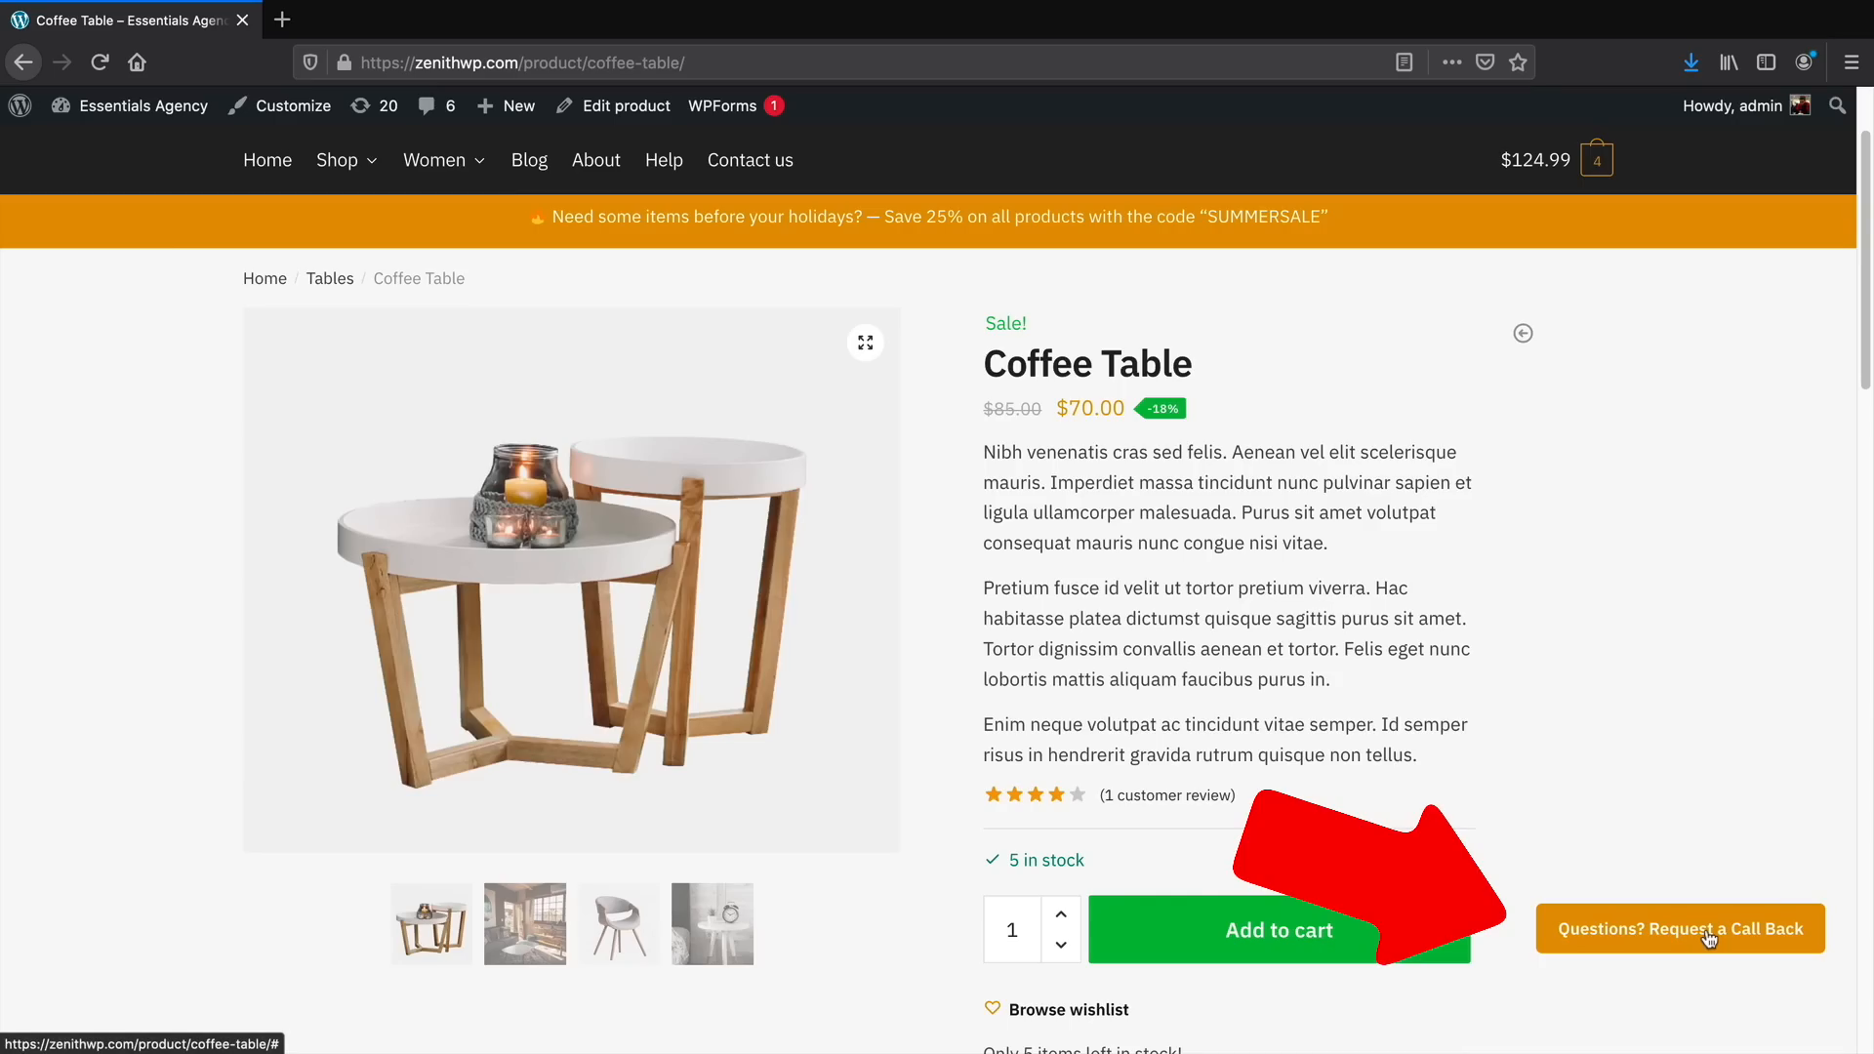
View the "Questions? Request a Call Back" contact form on the Coffee Table page, and close it without filling it in
click(1708, 939)
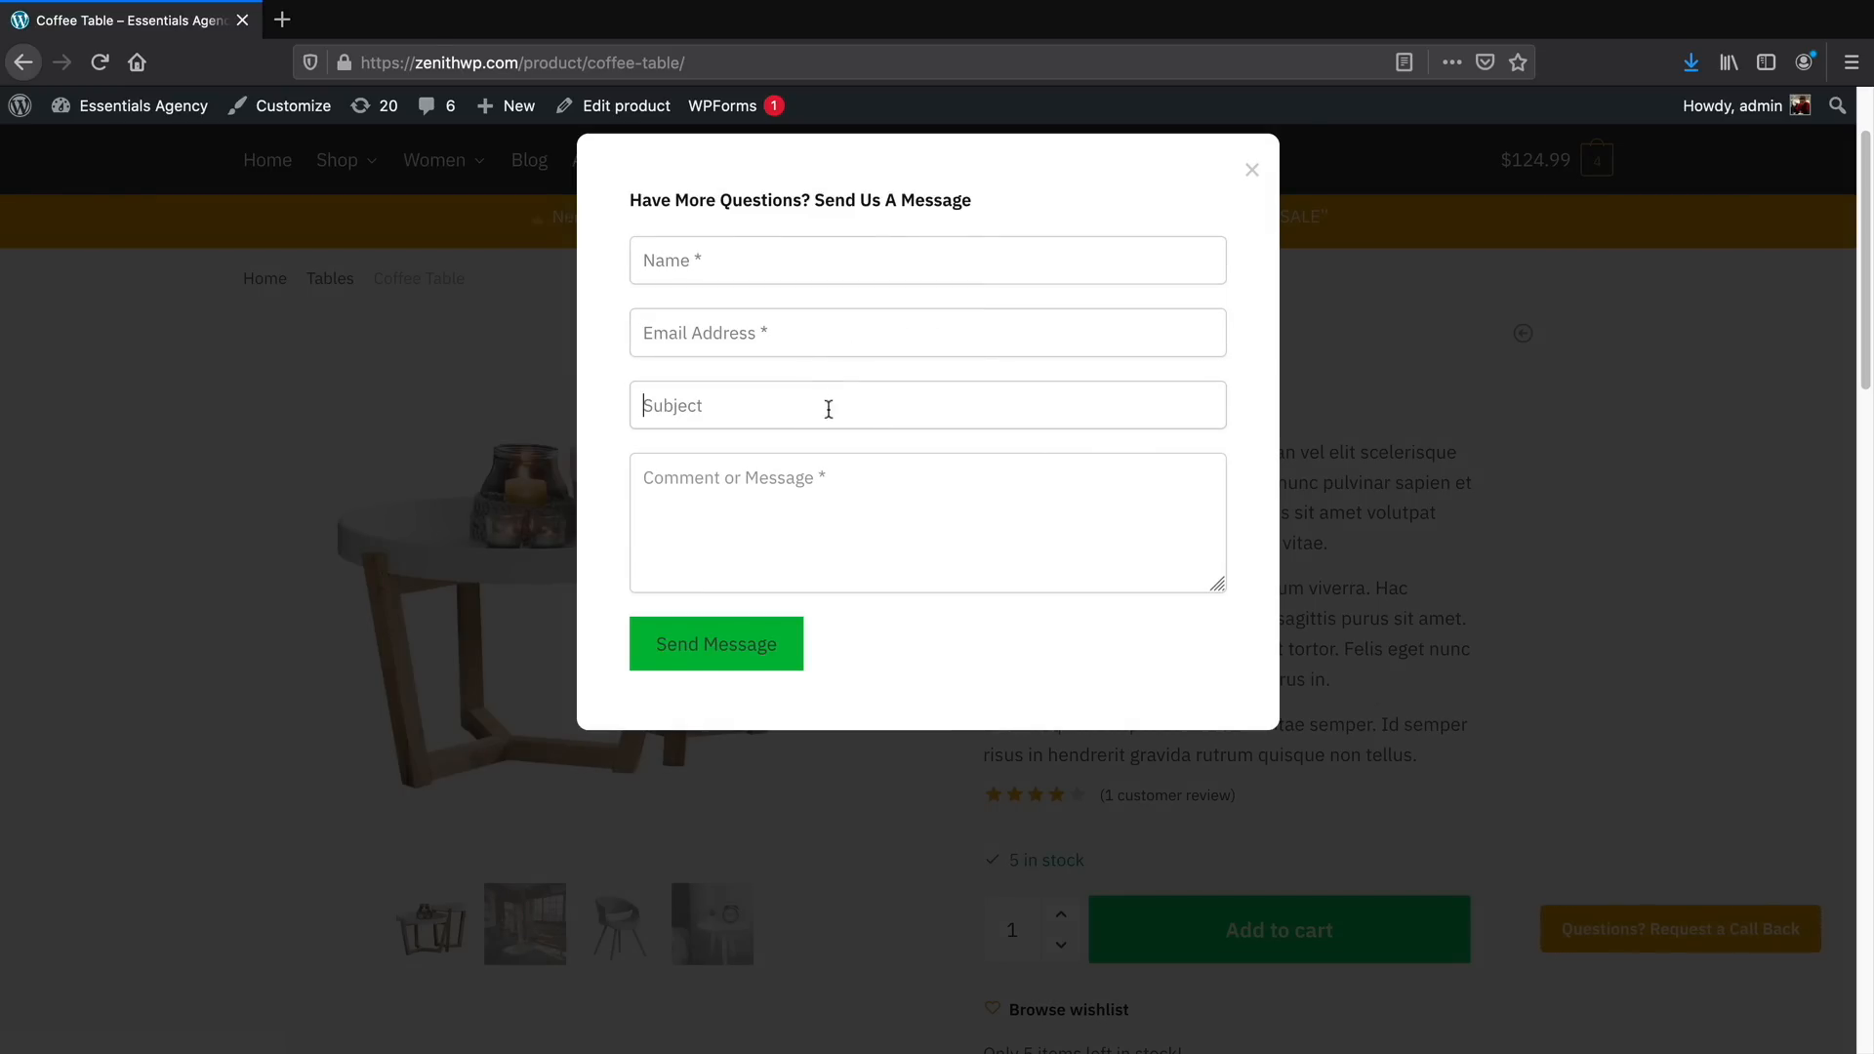
click(1253, 176)
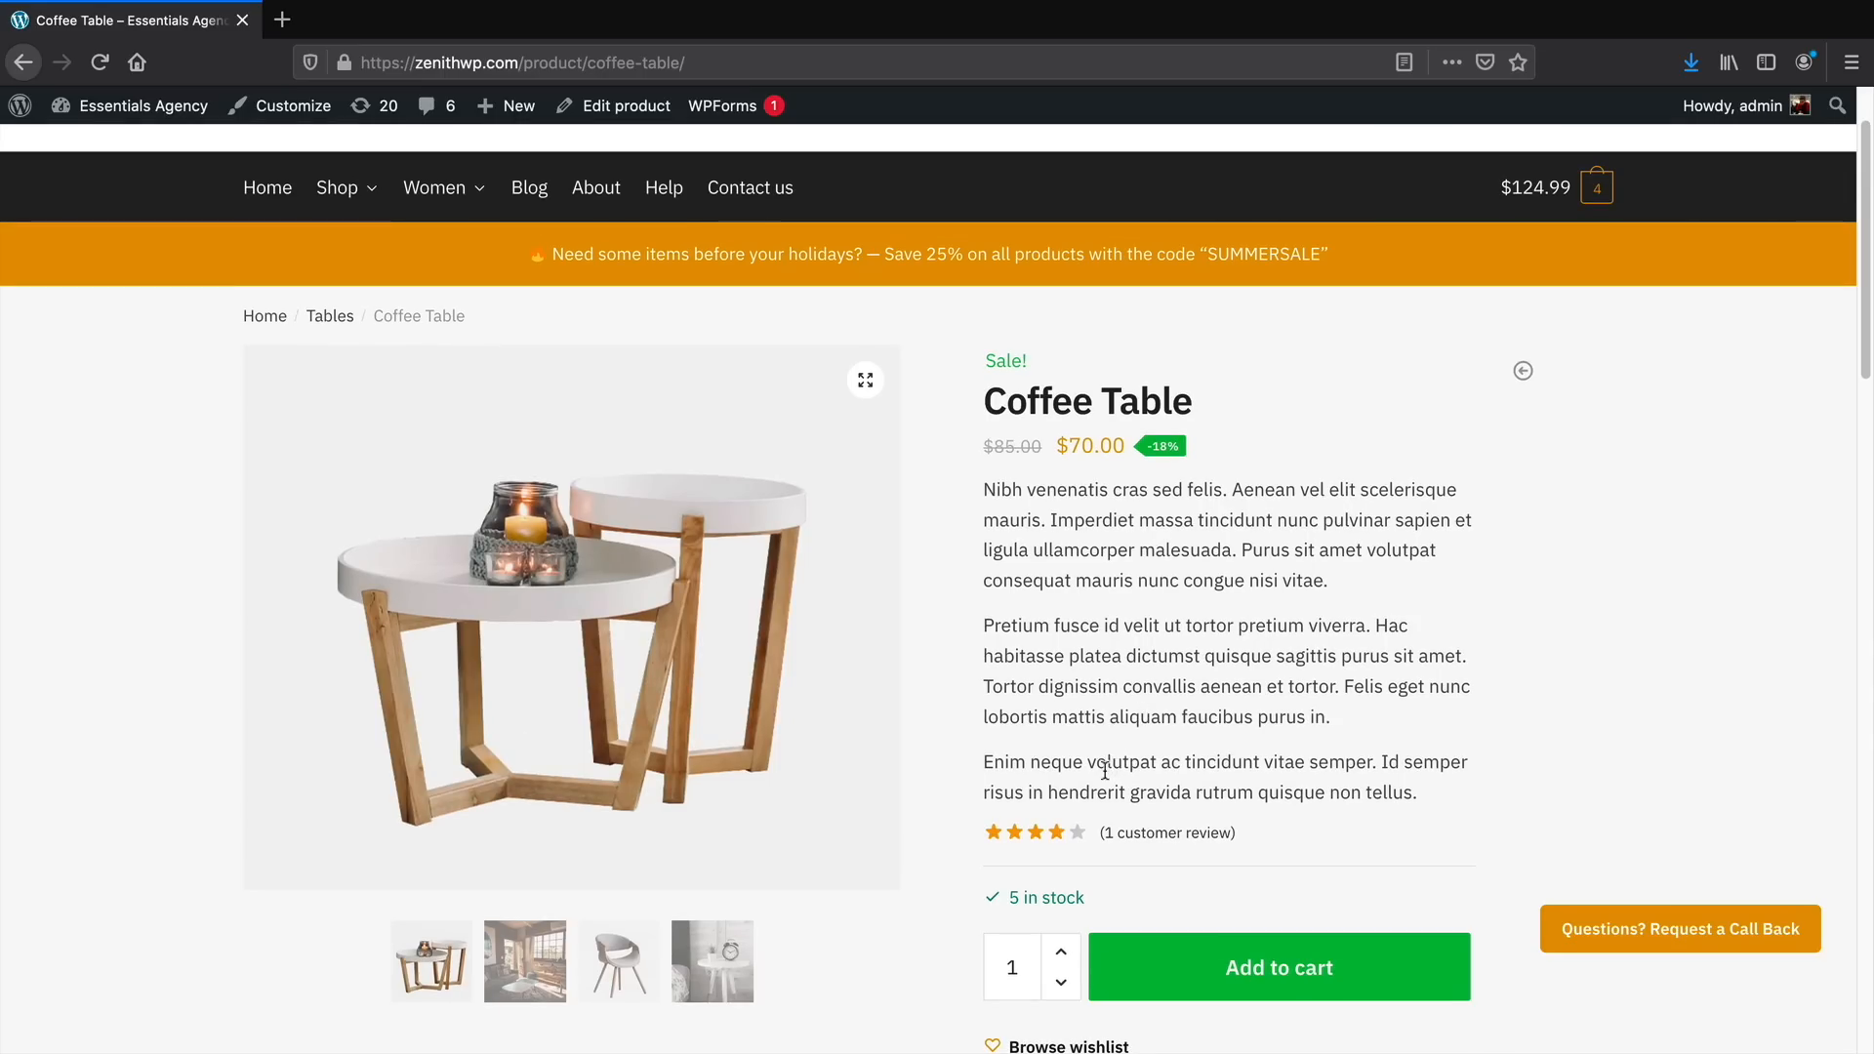
scroll(1105, 771, down, 2)
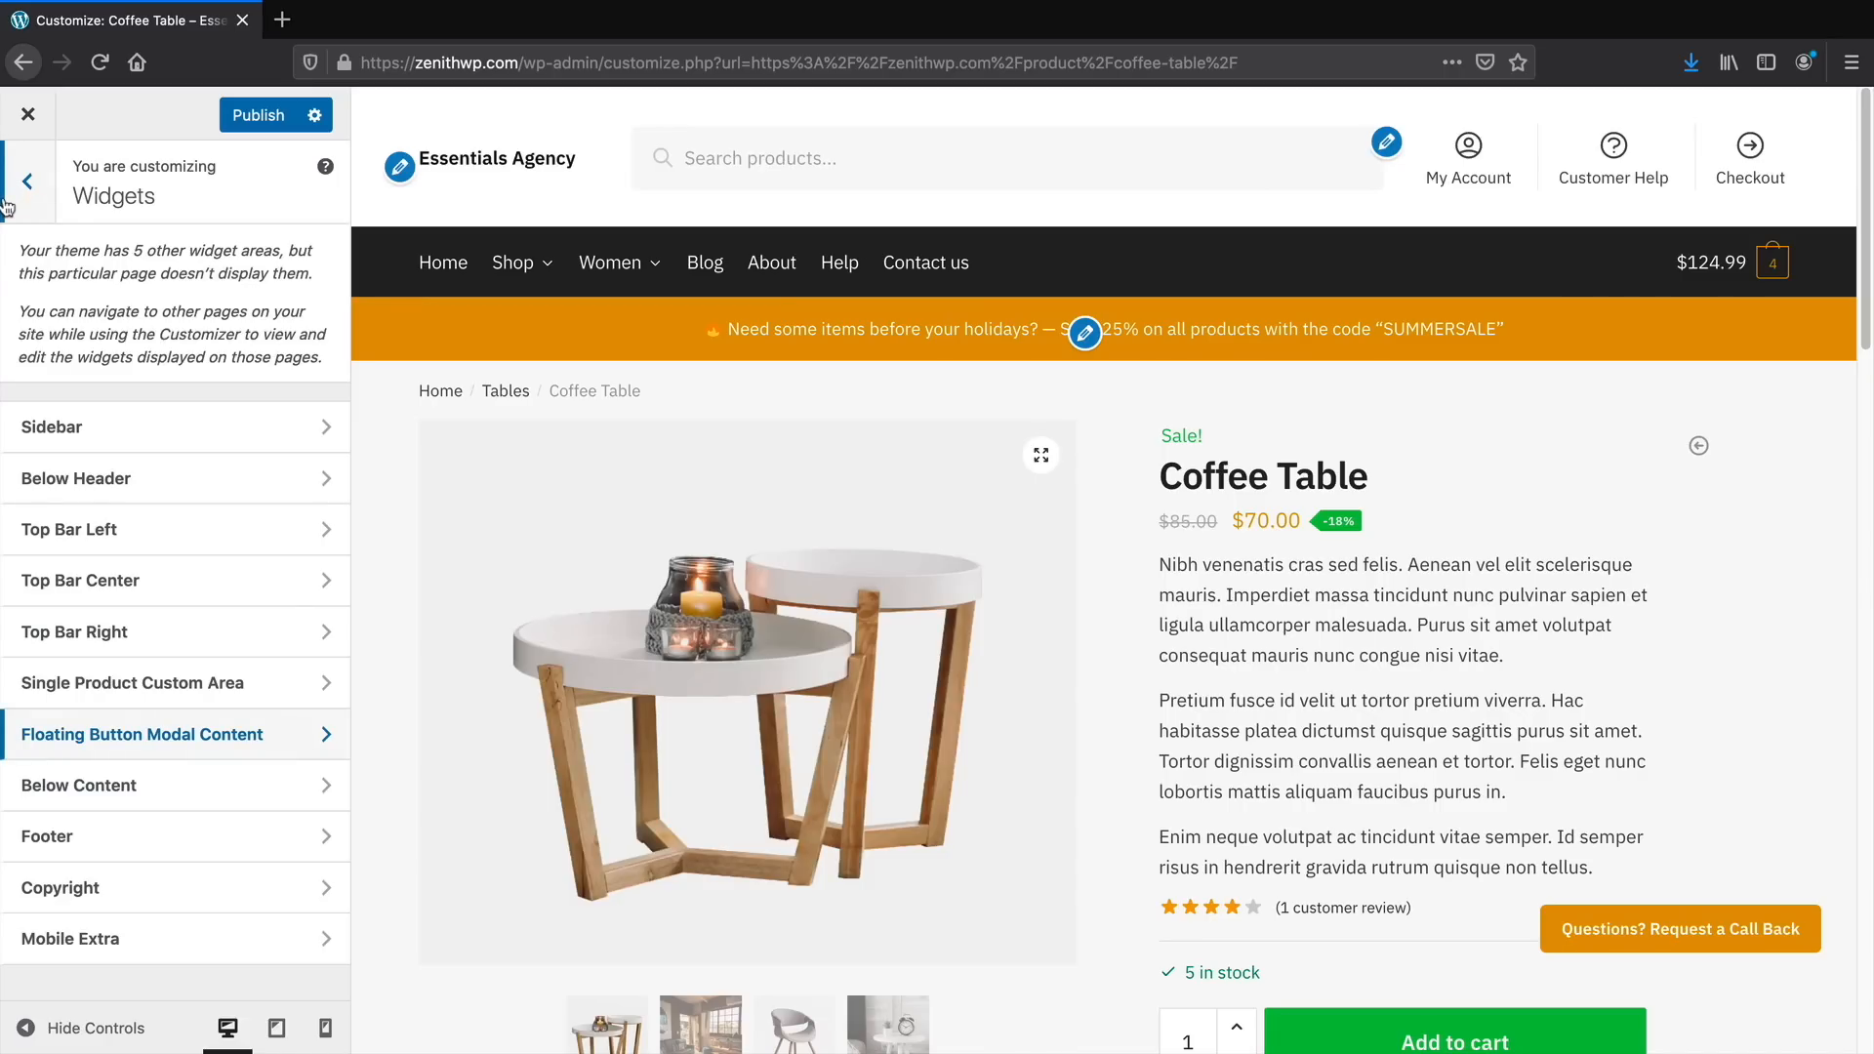
Return from the widget areas to the customizer's main list of sections
click(6, 205)
click(252, 116)
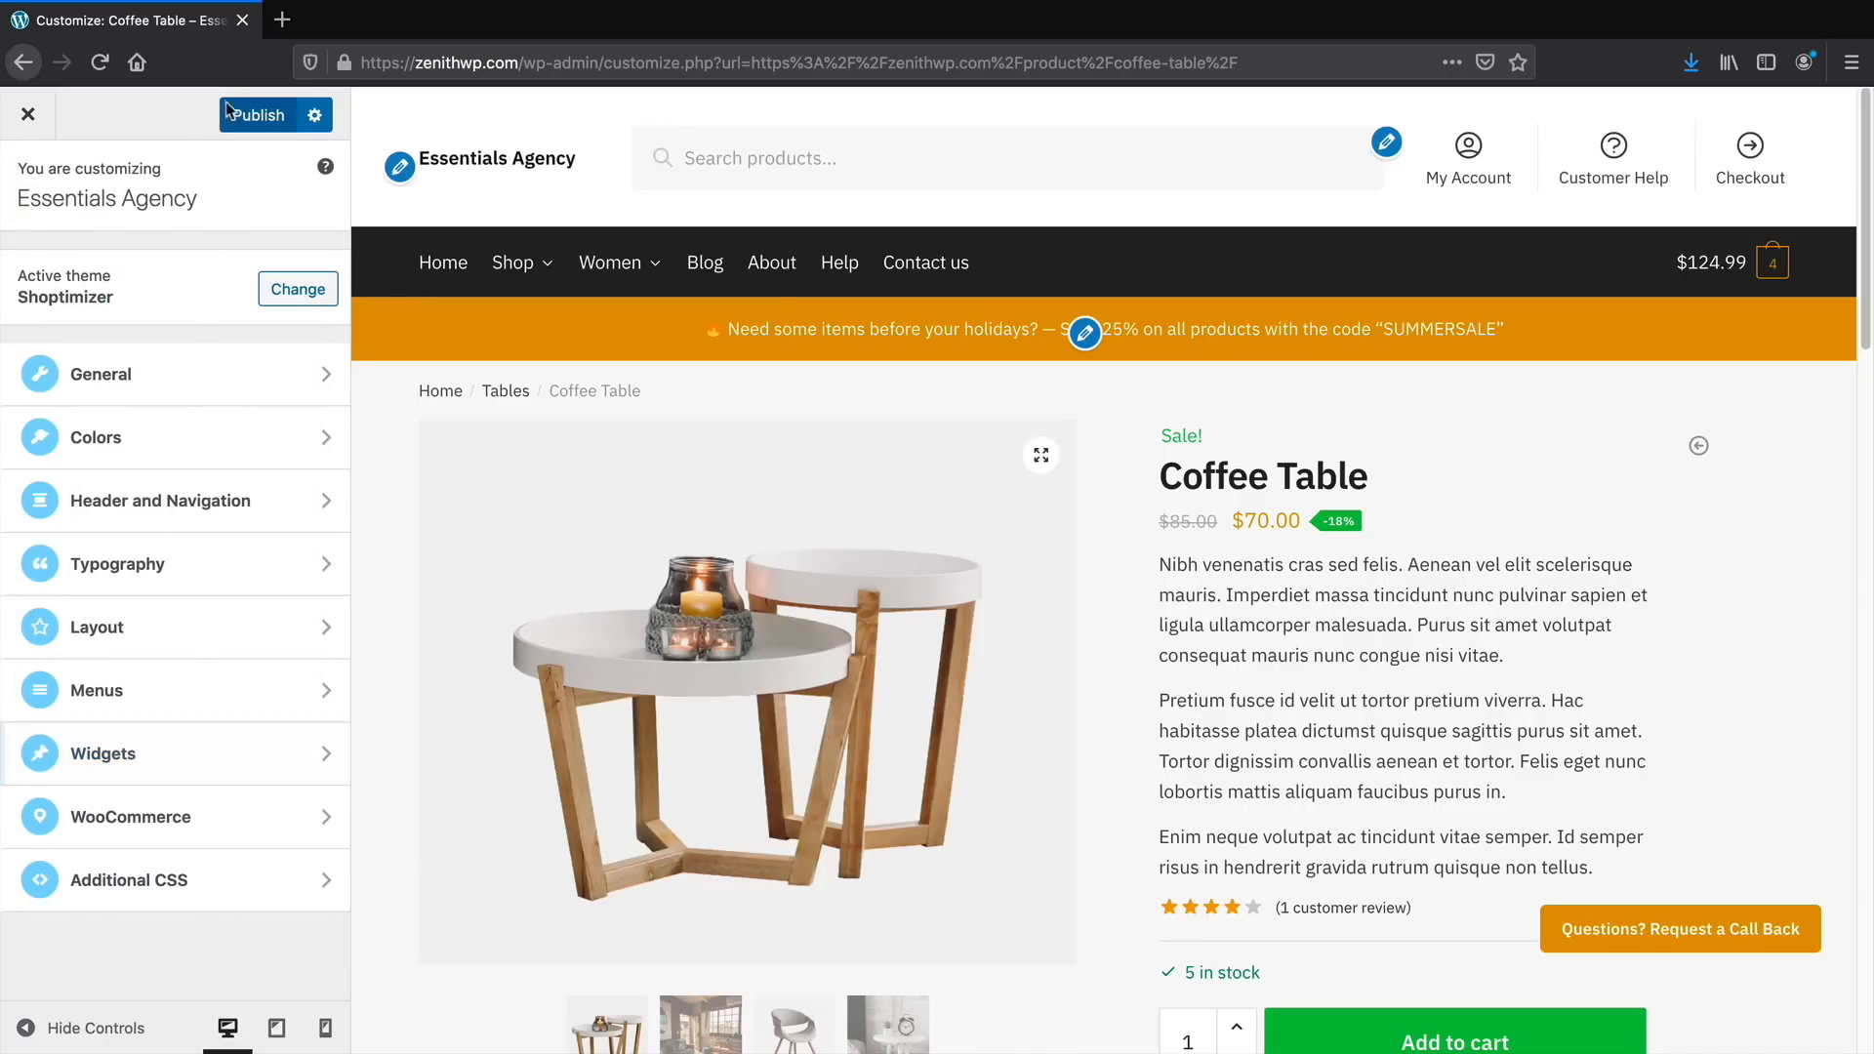
click(44, 147)
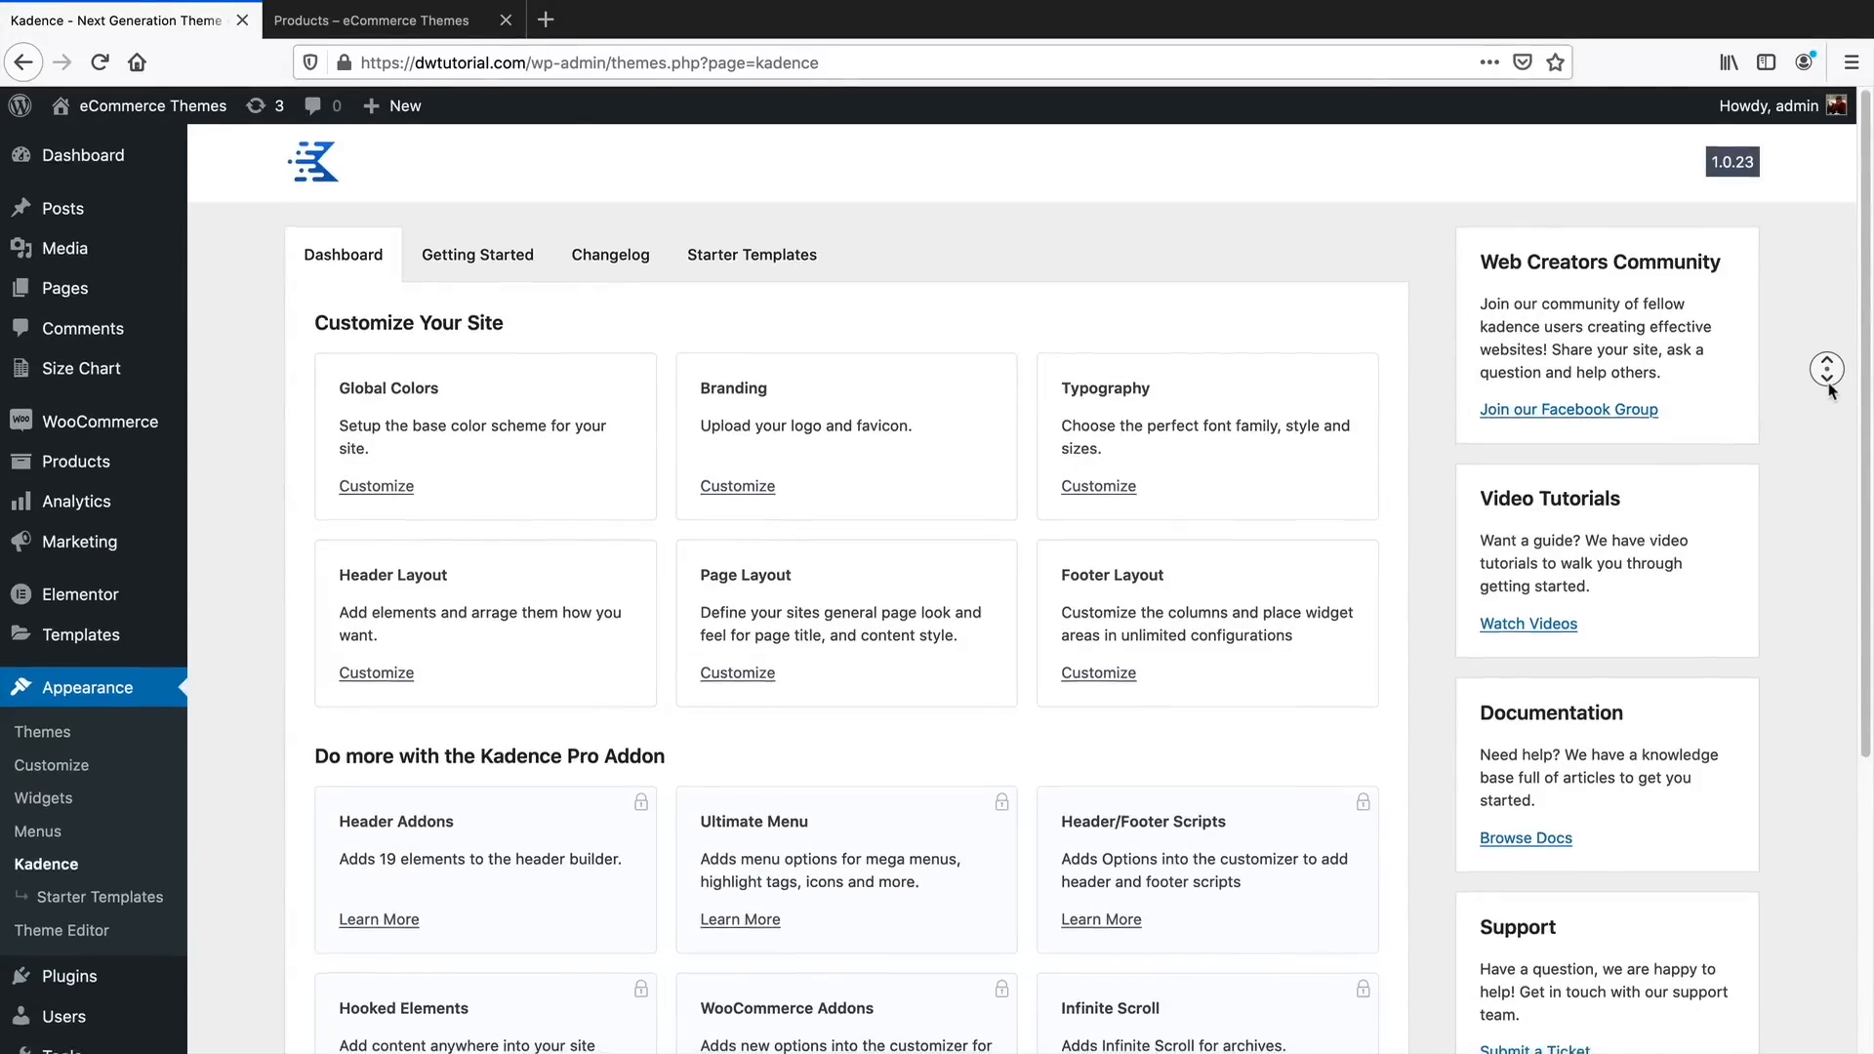
Browse the Kadence dashboard and its Elementor starter templates
scroll(1828, 371, down, 2)
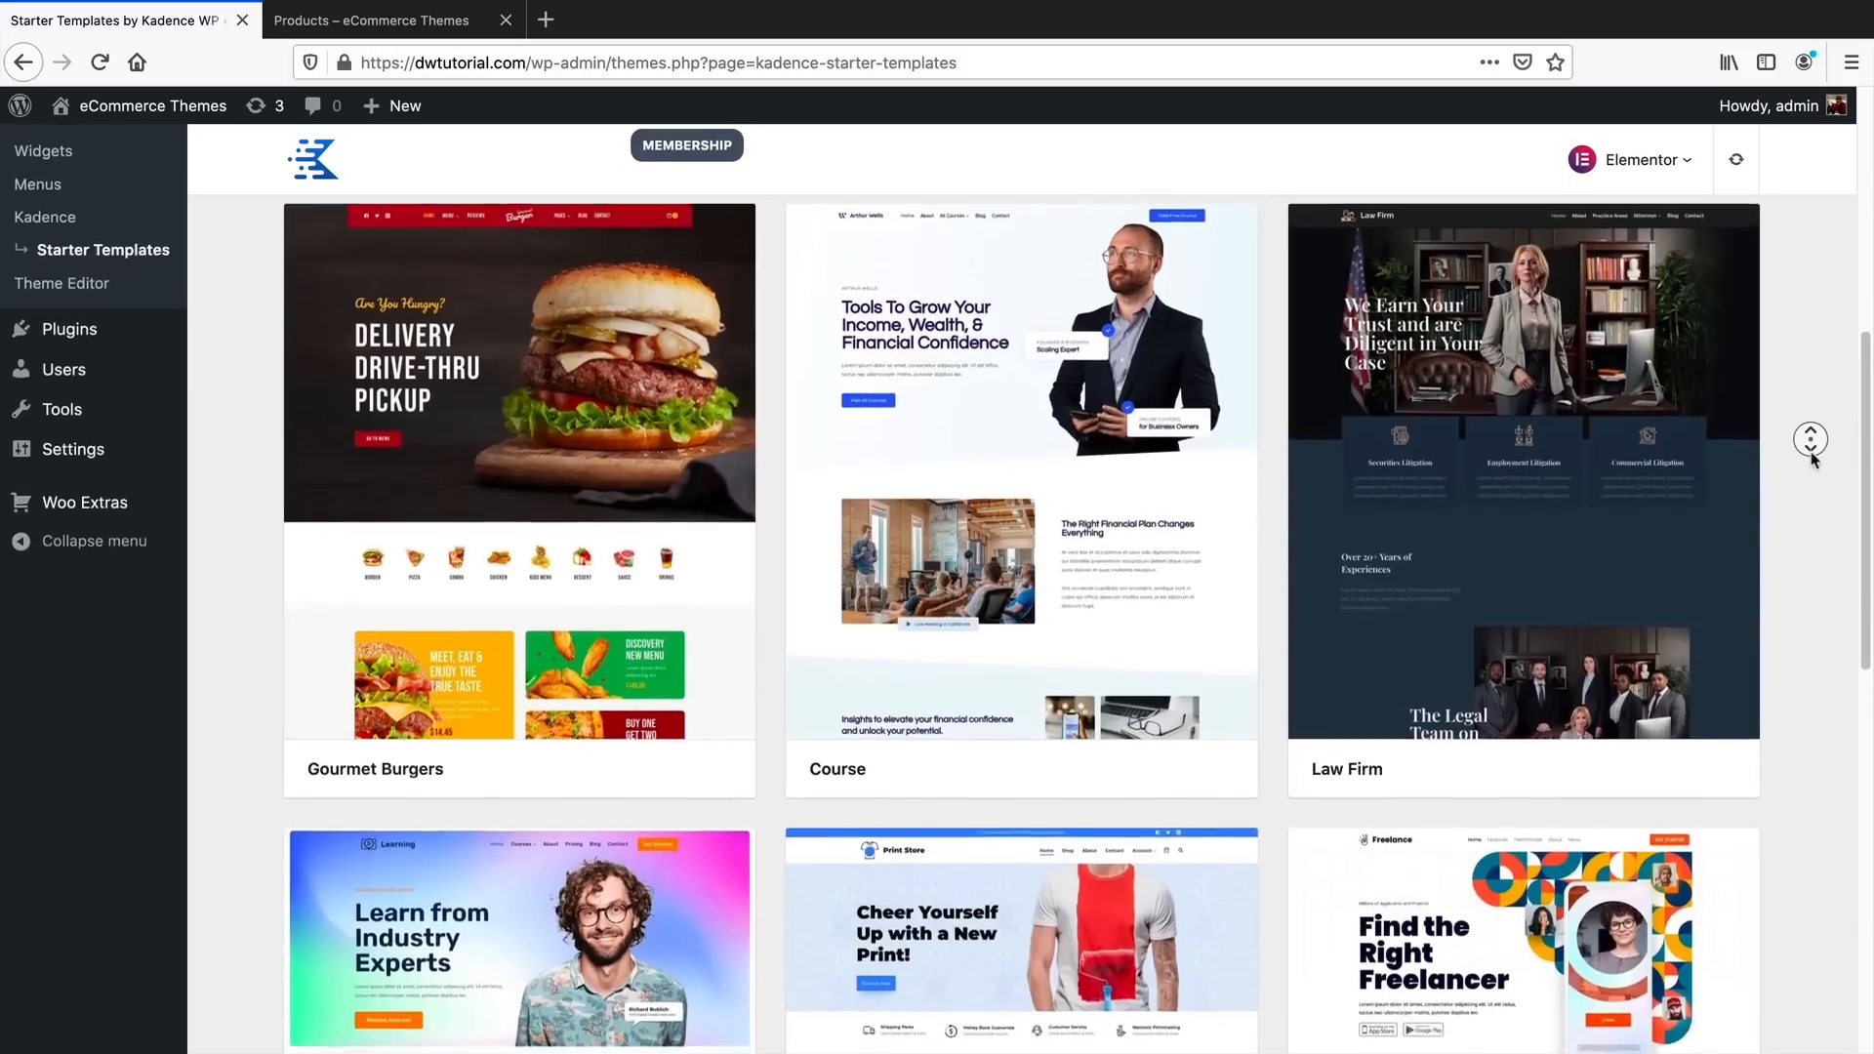
scroll(1810, 439, down, 3)
scroll(1811, 439, down, 4)
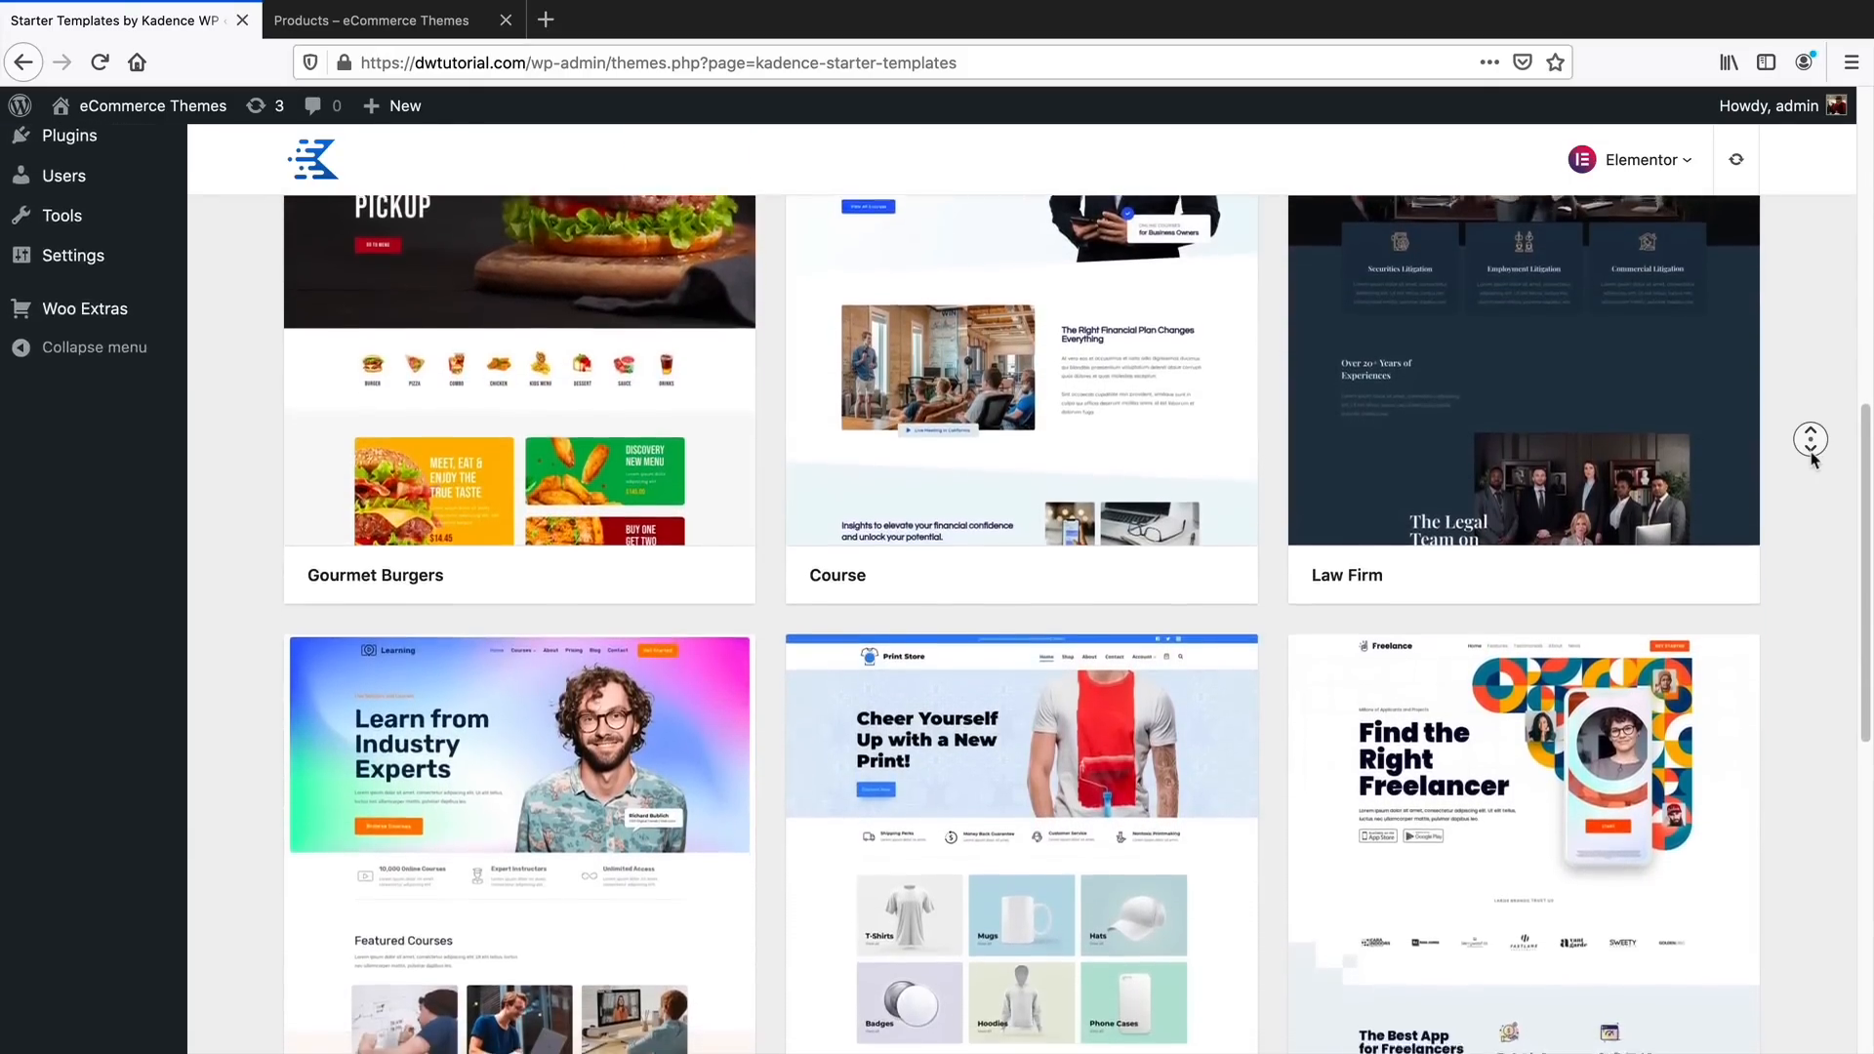
scroll(1811, 439, down, 2)
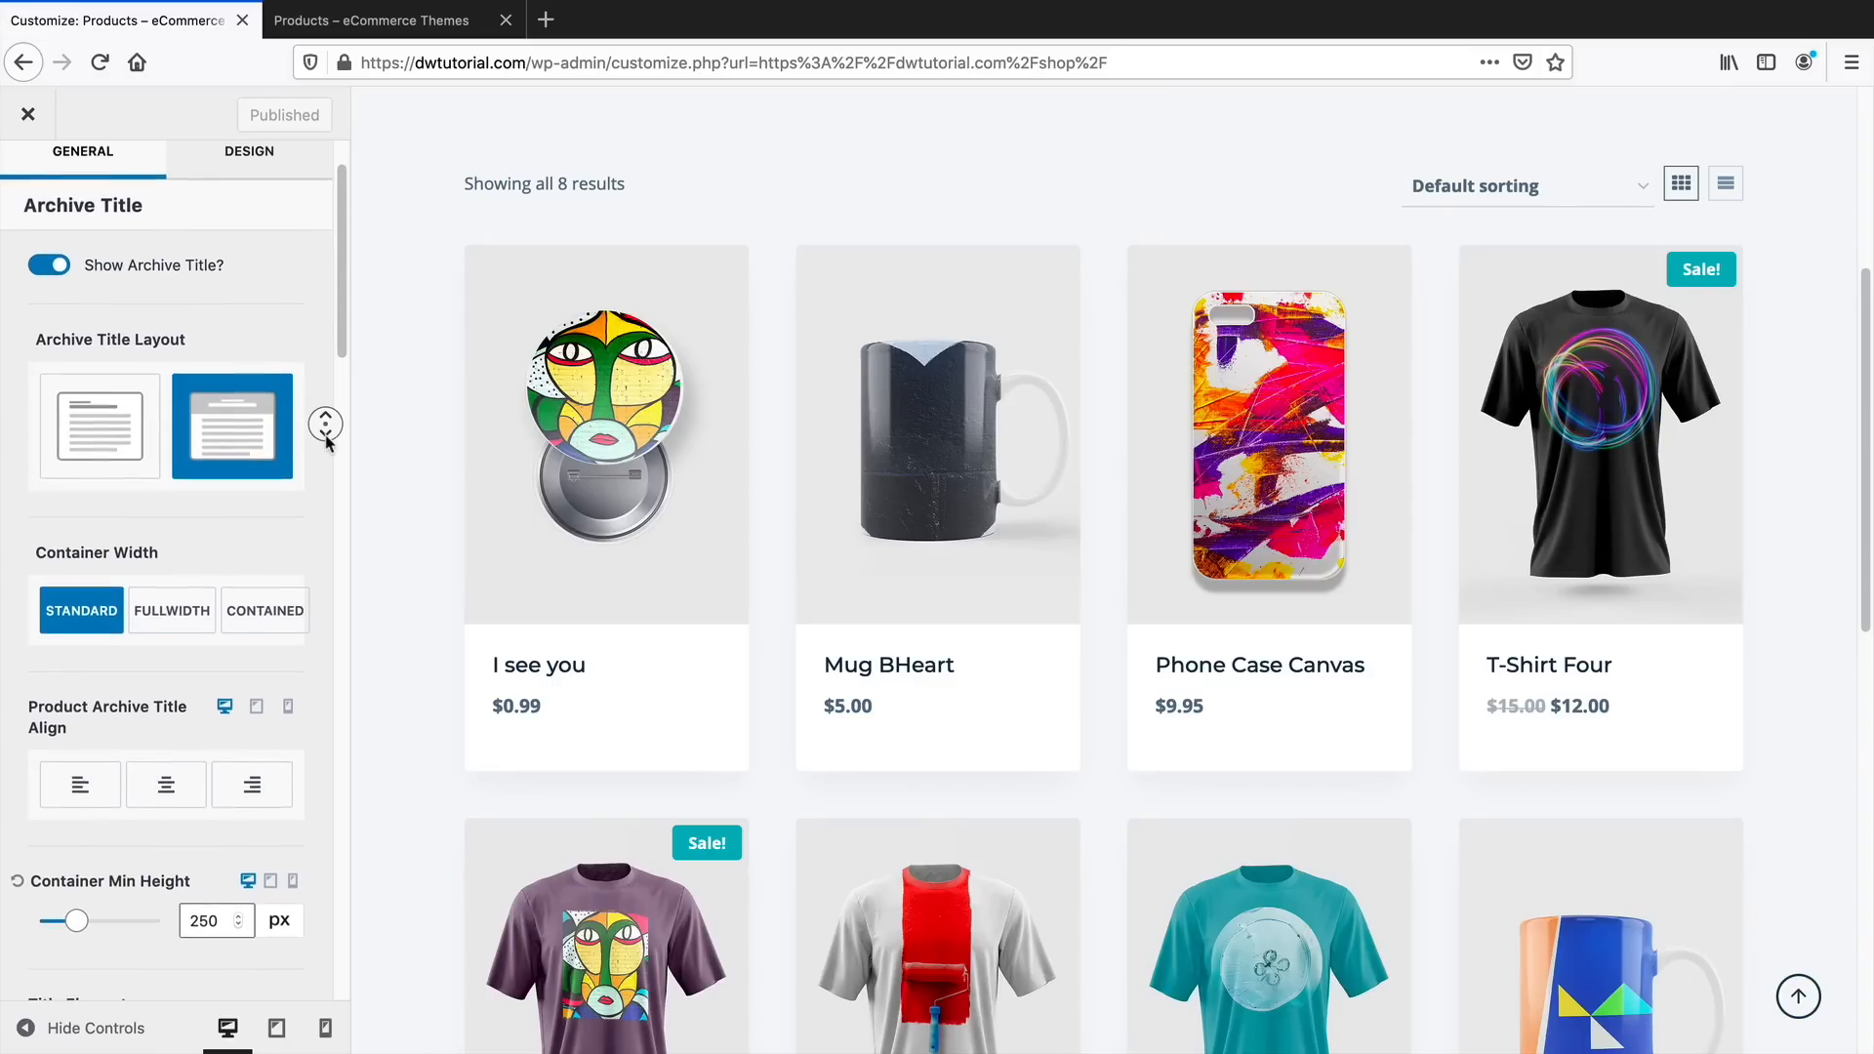
Set the shop's archive title layout to the first option, inside the content, and the archive layout to the narrow option
scroll(325, 423, down, 4)
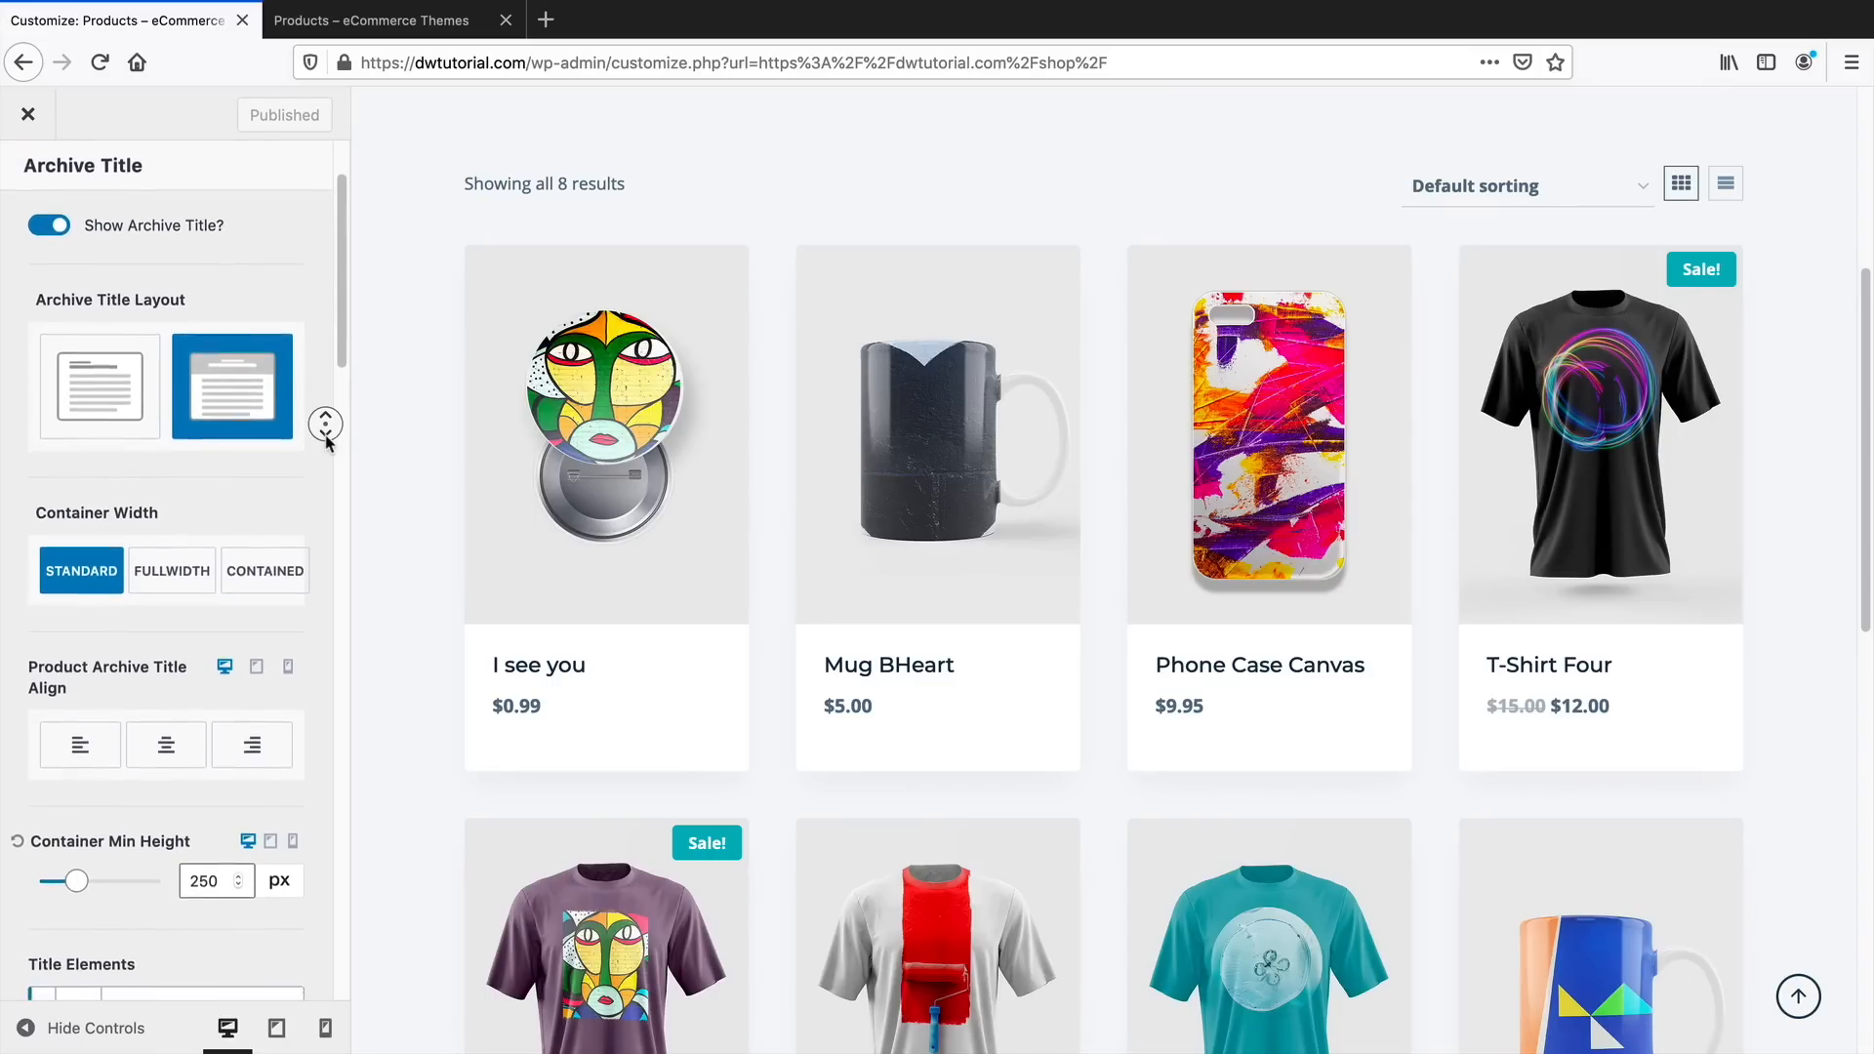
click(118, 259)
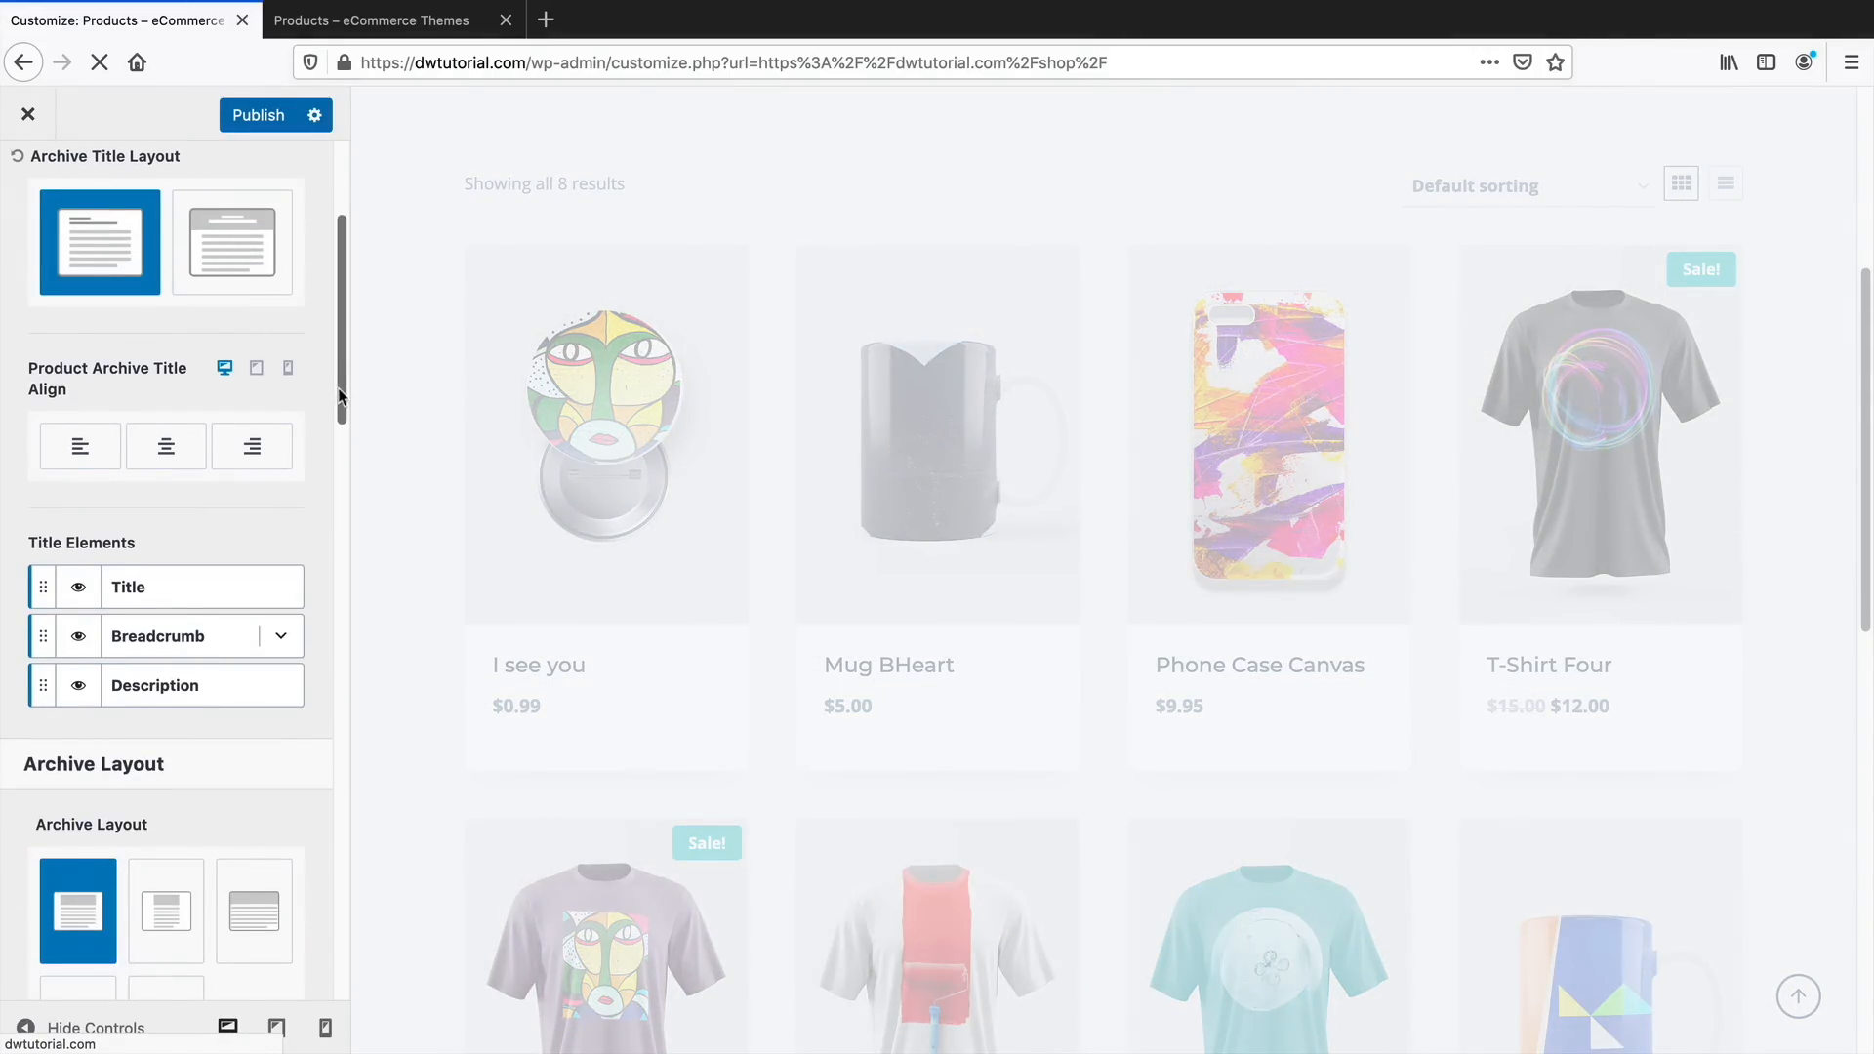
scroll(322, 439, down, 7)
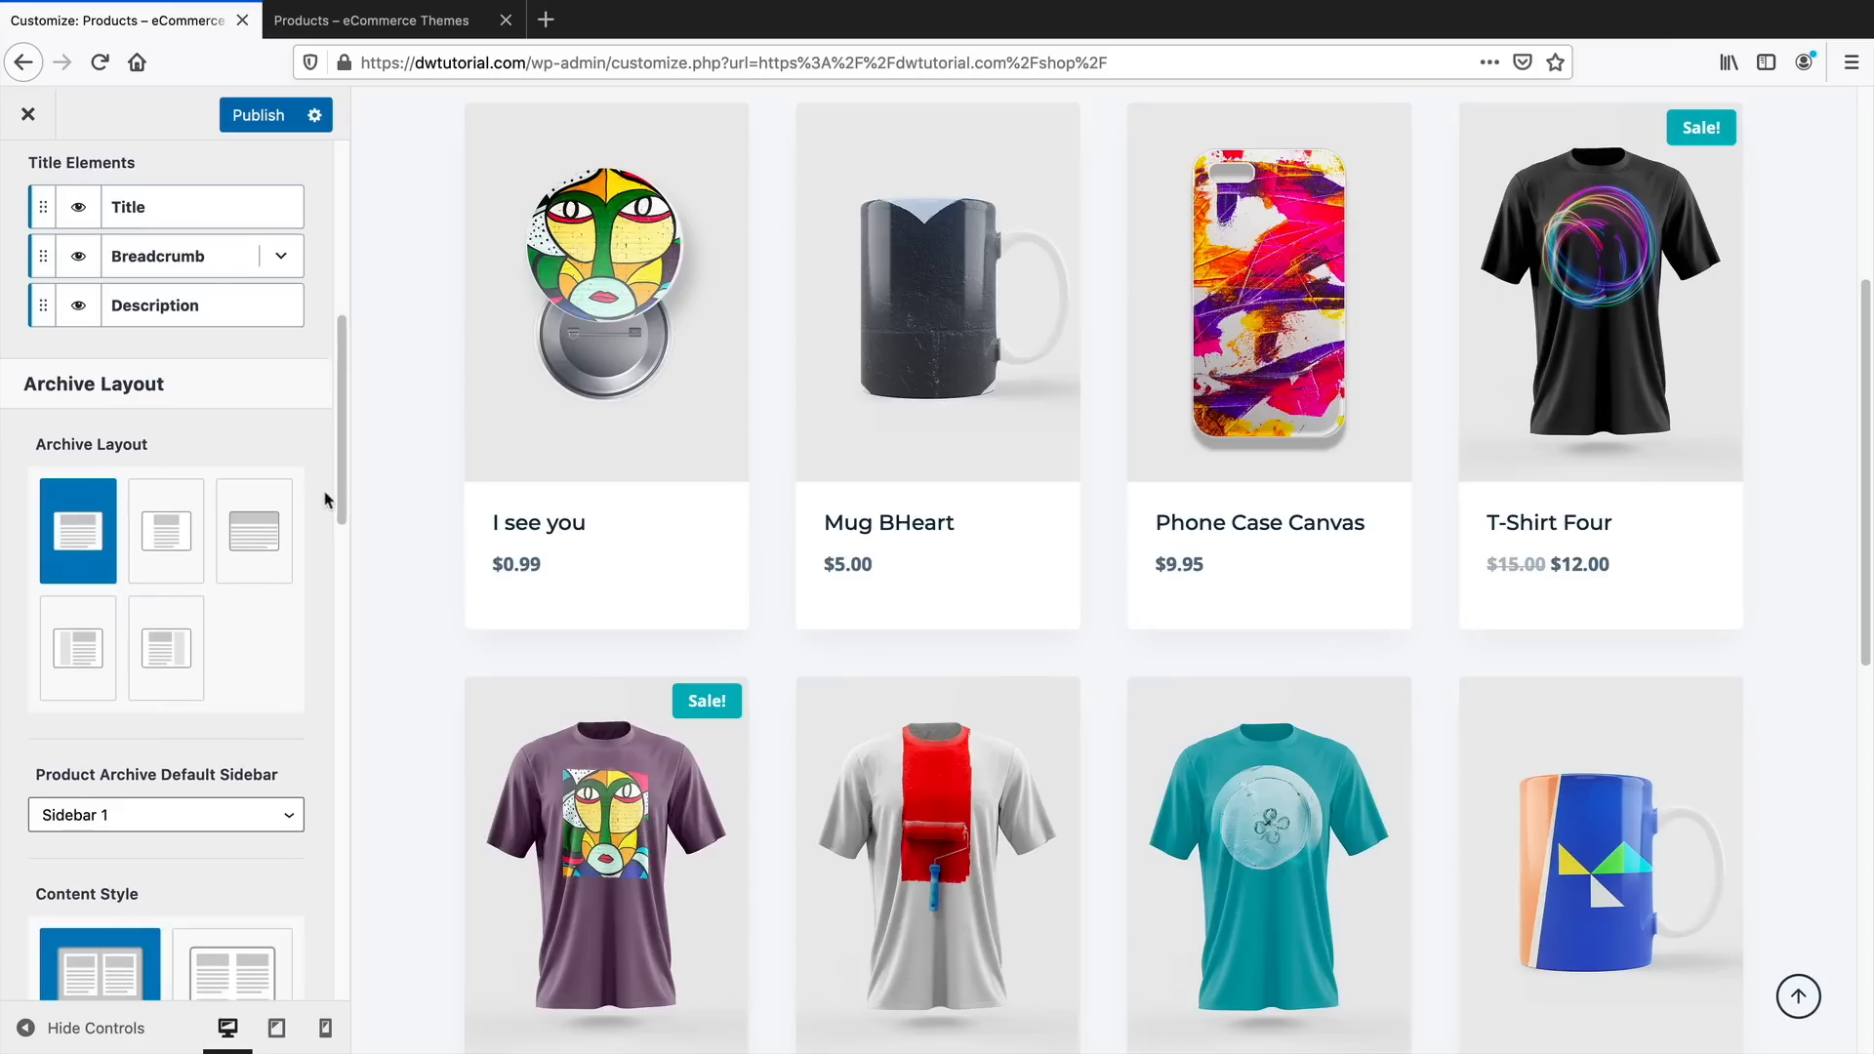
click(161, 518)
Switch the archive content style to the second, unboxed option and set the product image hover switch to Flip
scroll(342, 503, down, 1)
scroll(341, 508, down, 8)
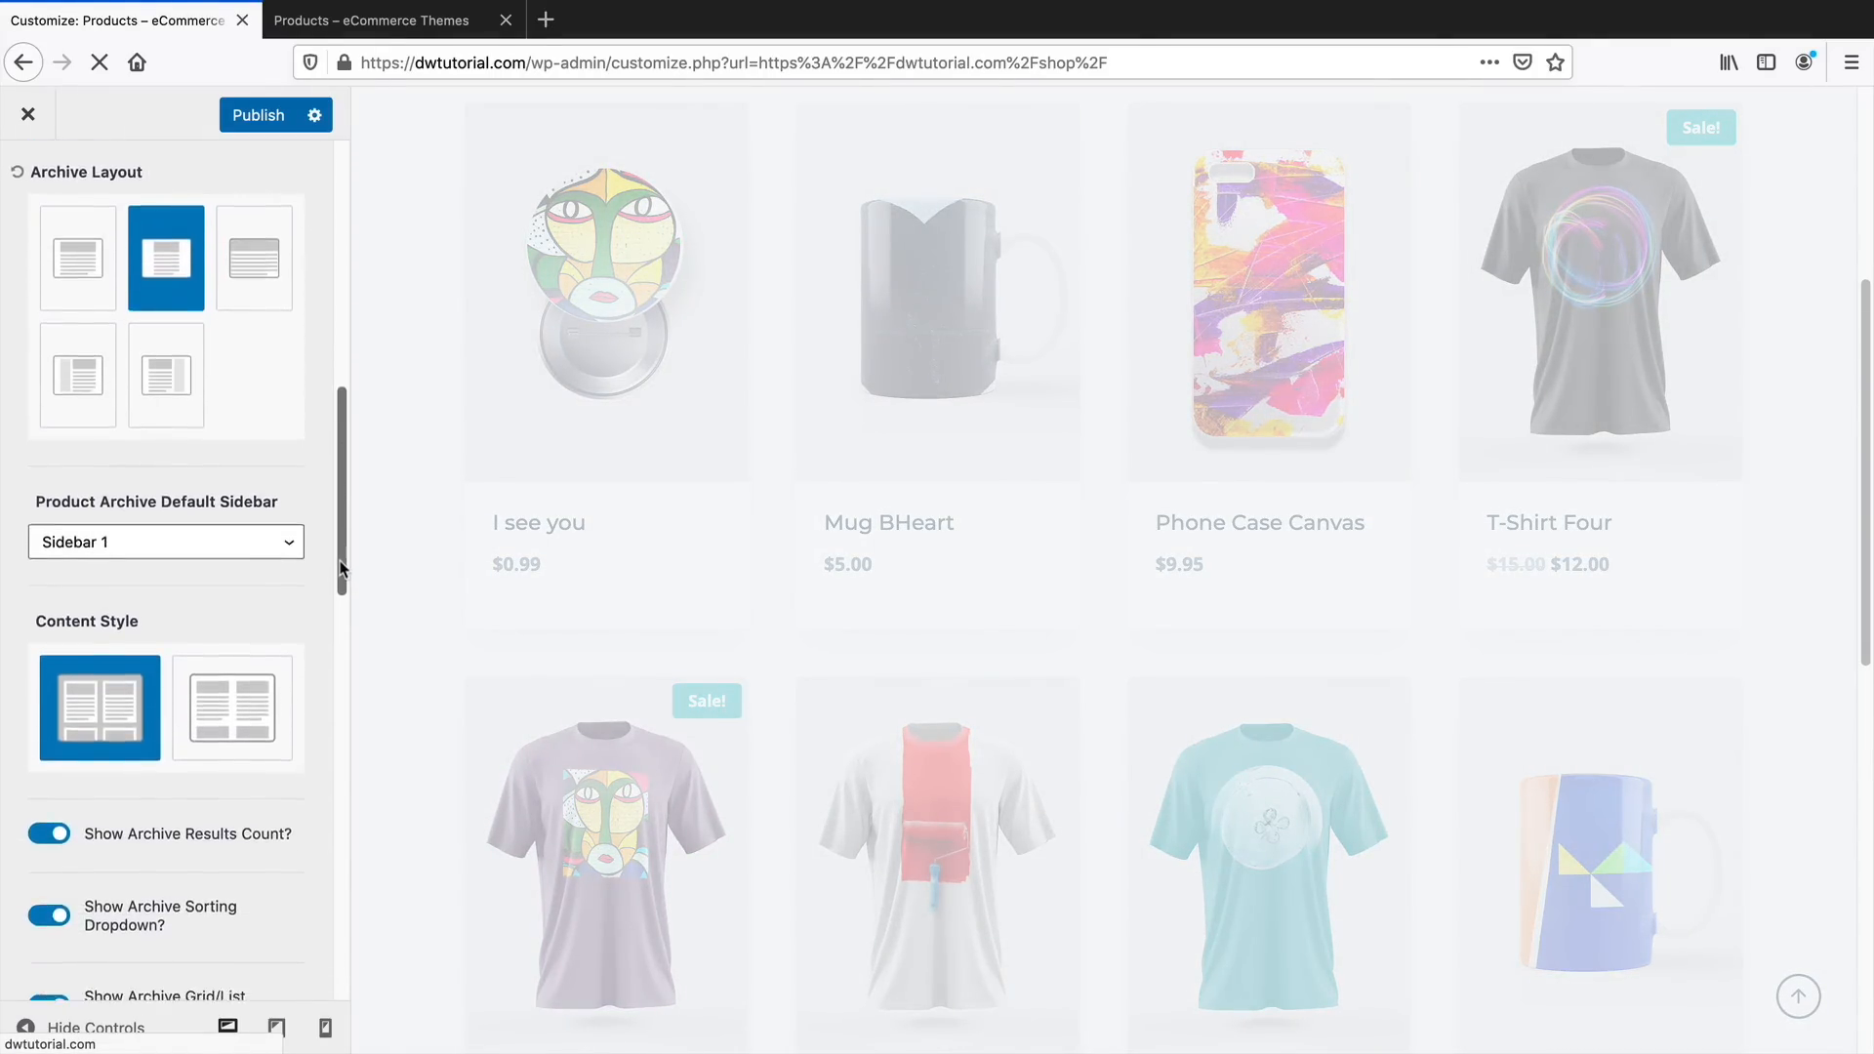
scroll(478, 634, up, 2)
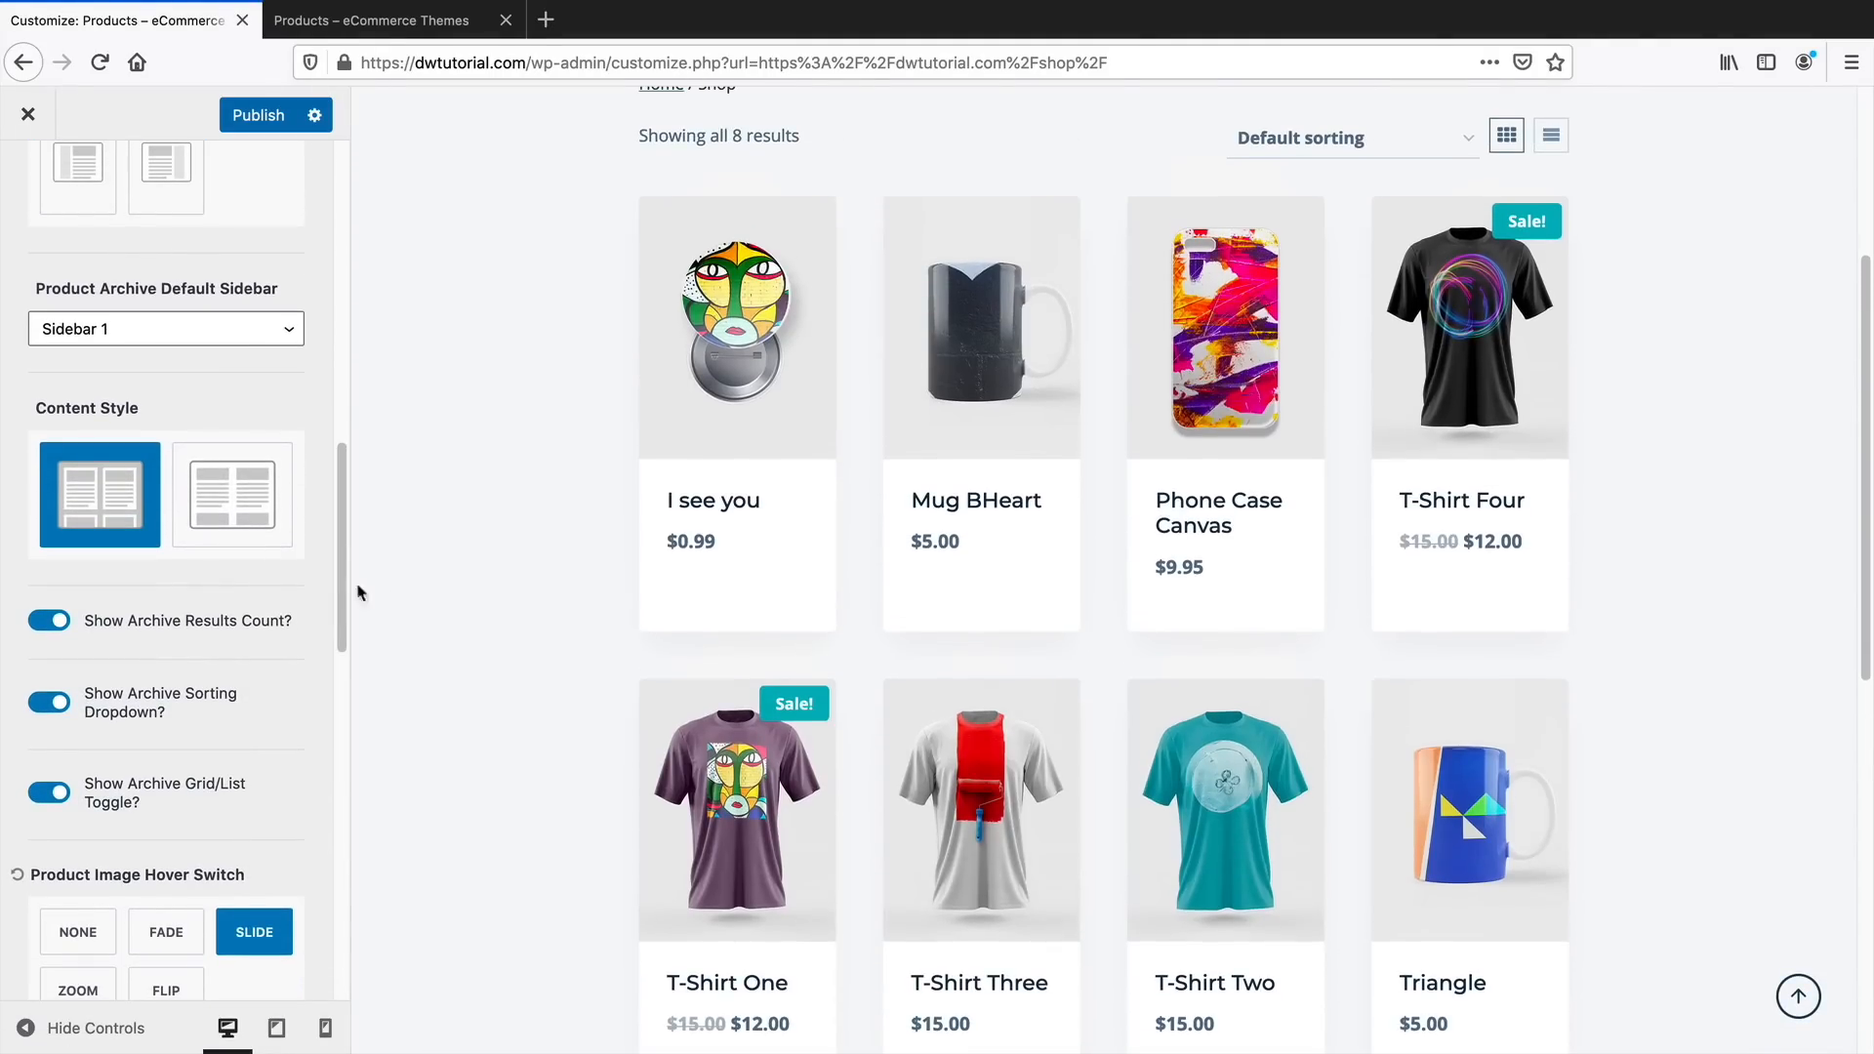
click(261, 547)
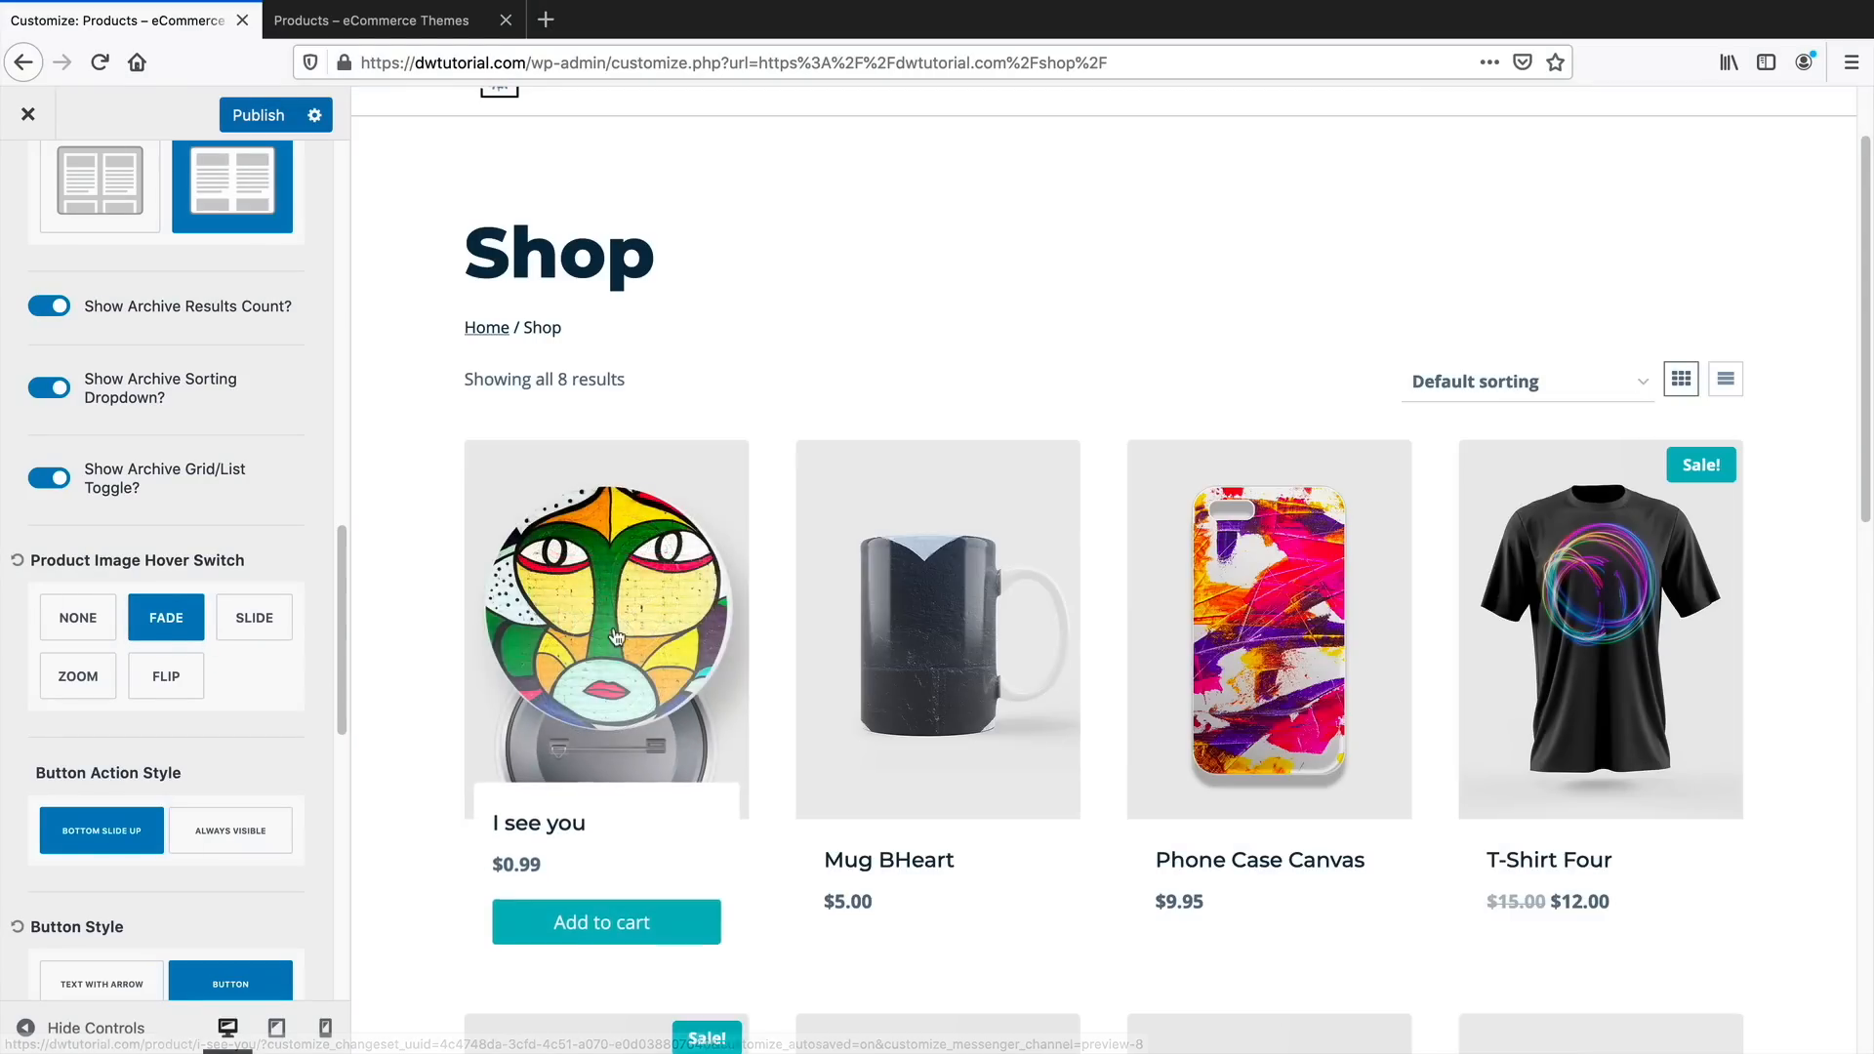
click(166, 676)
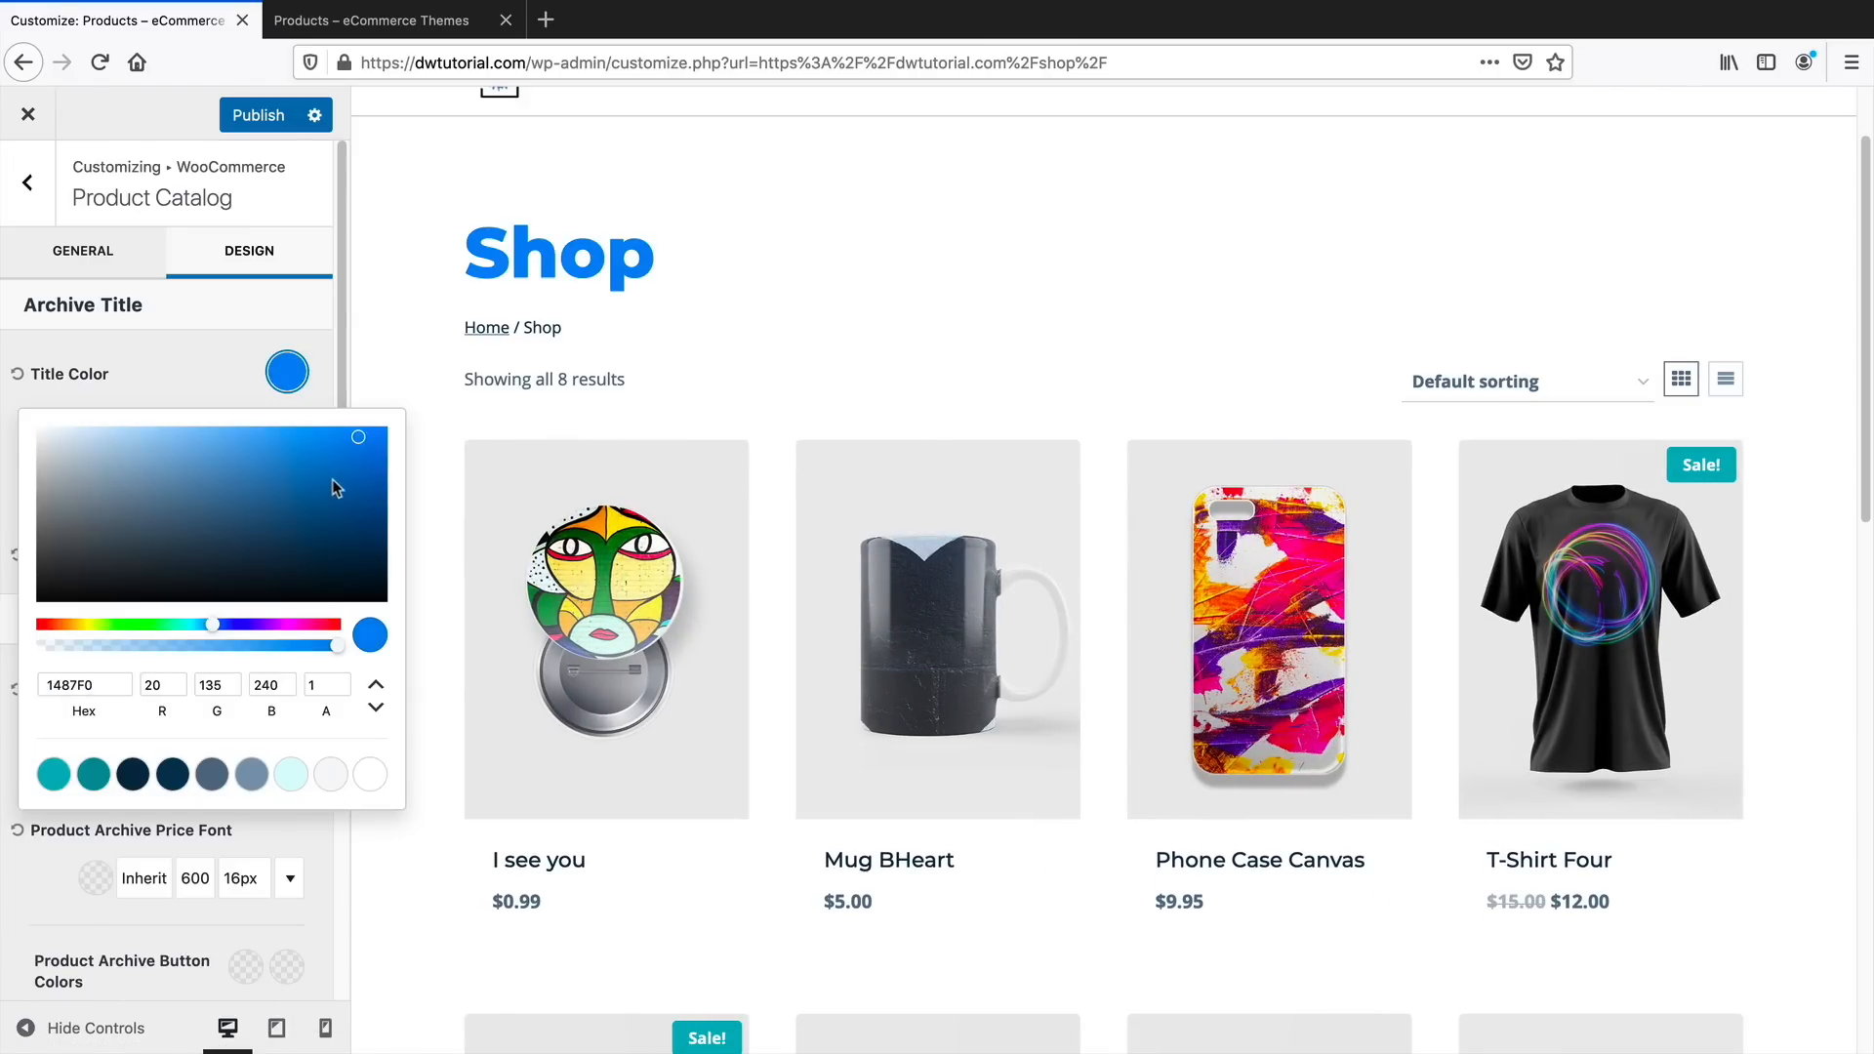
Change the archive Title Color to a red hue and close the colour picker
drag(180, 615, 42, 626)
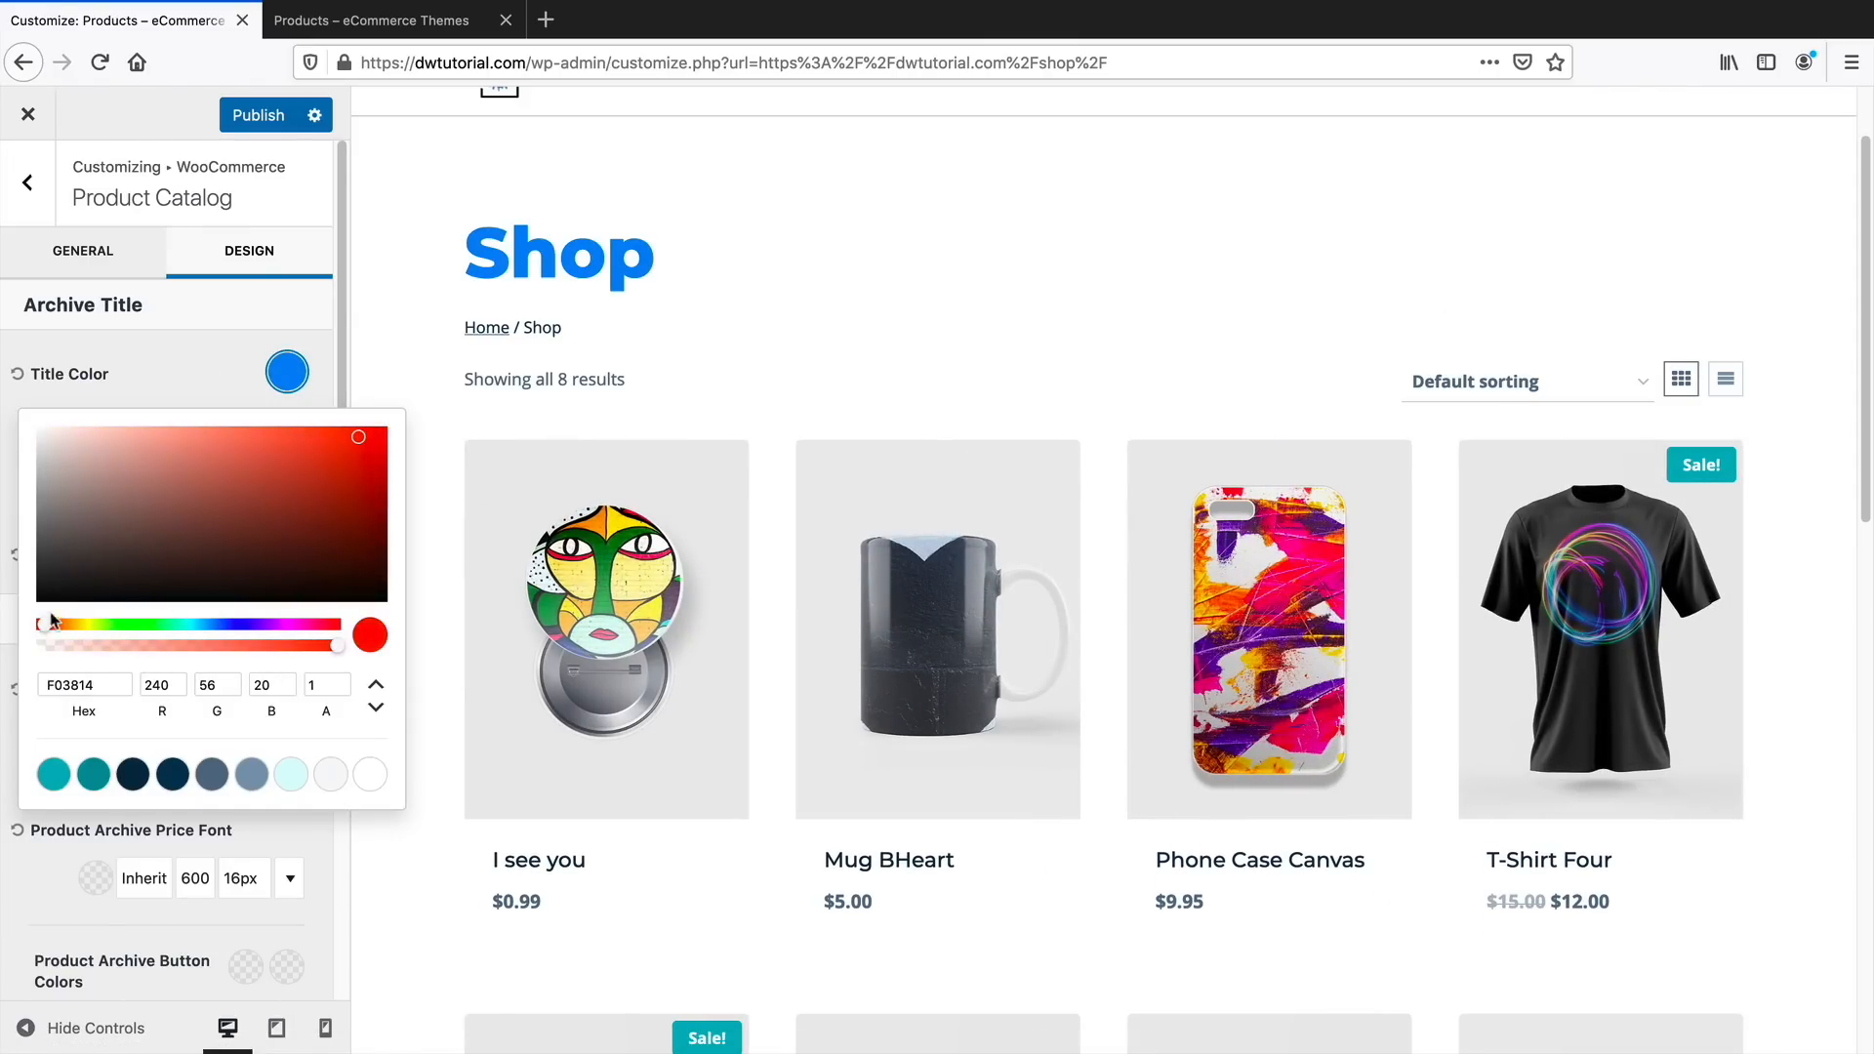
click(225, 347)
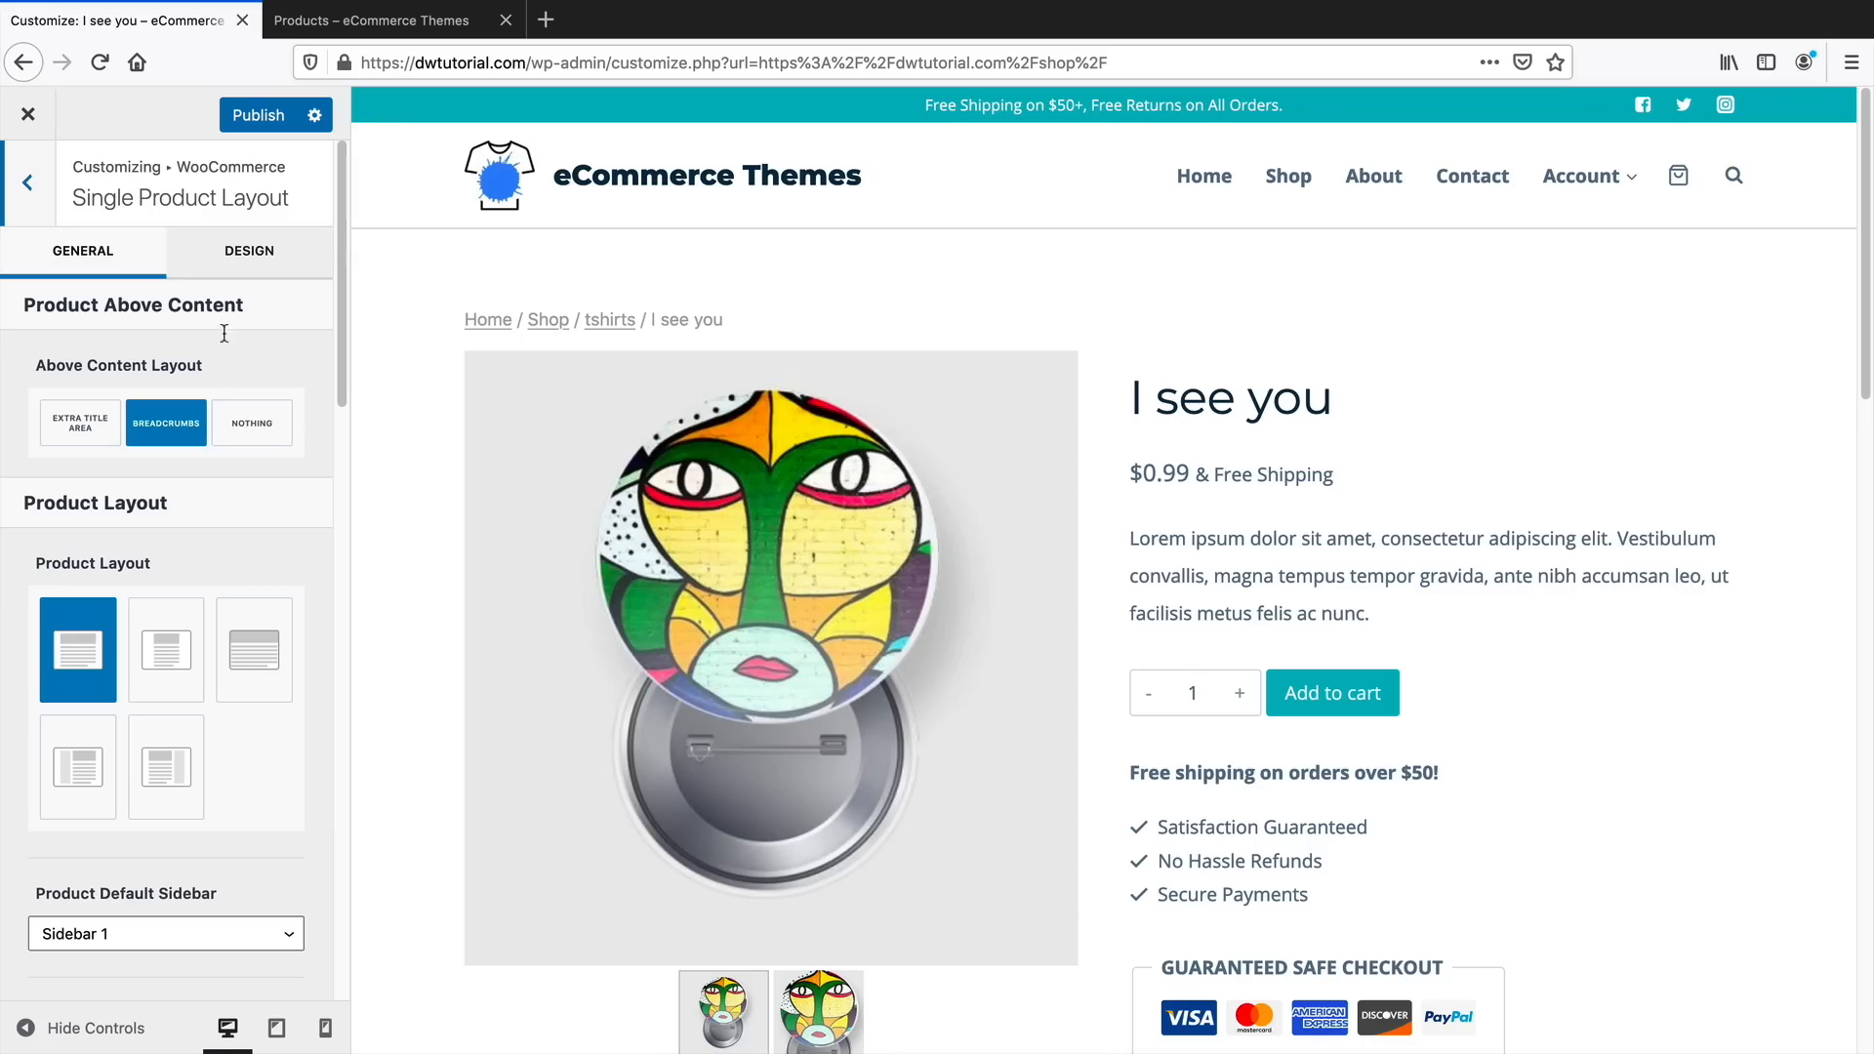
Try the narrow product layout for single products, and set the layout to the full-width option instead
click(188, 658)
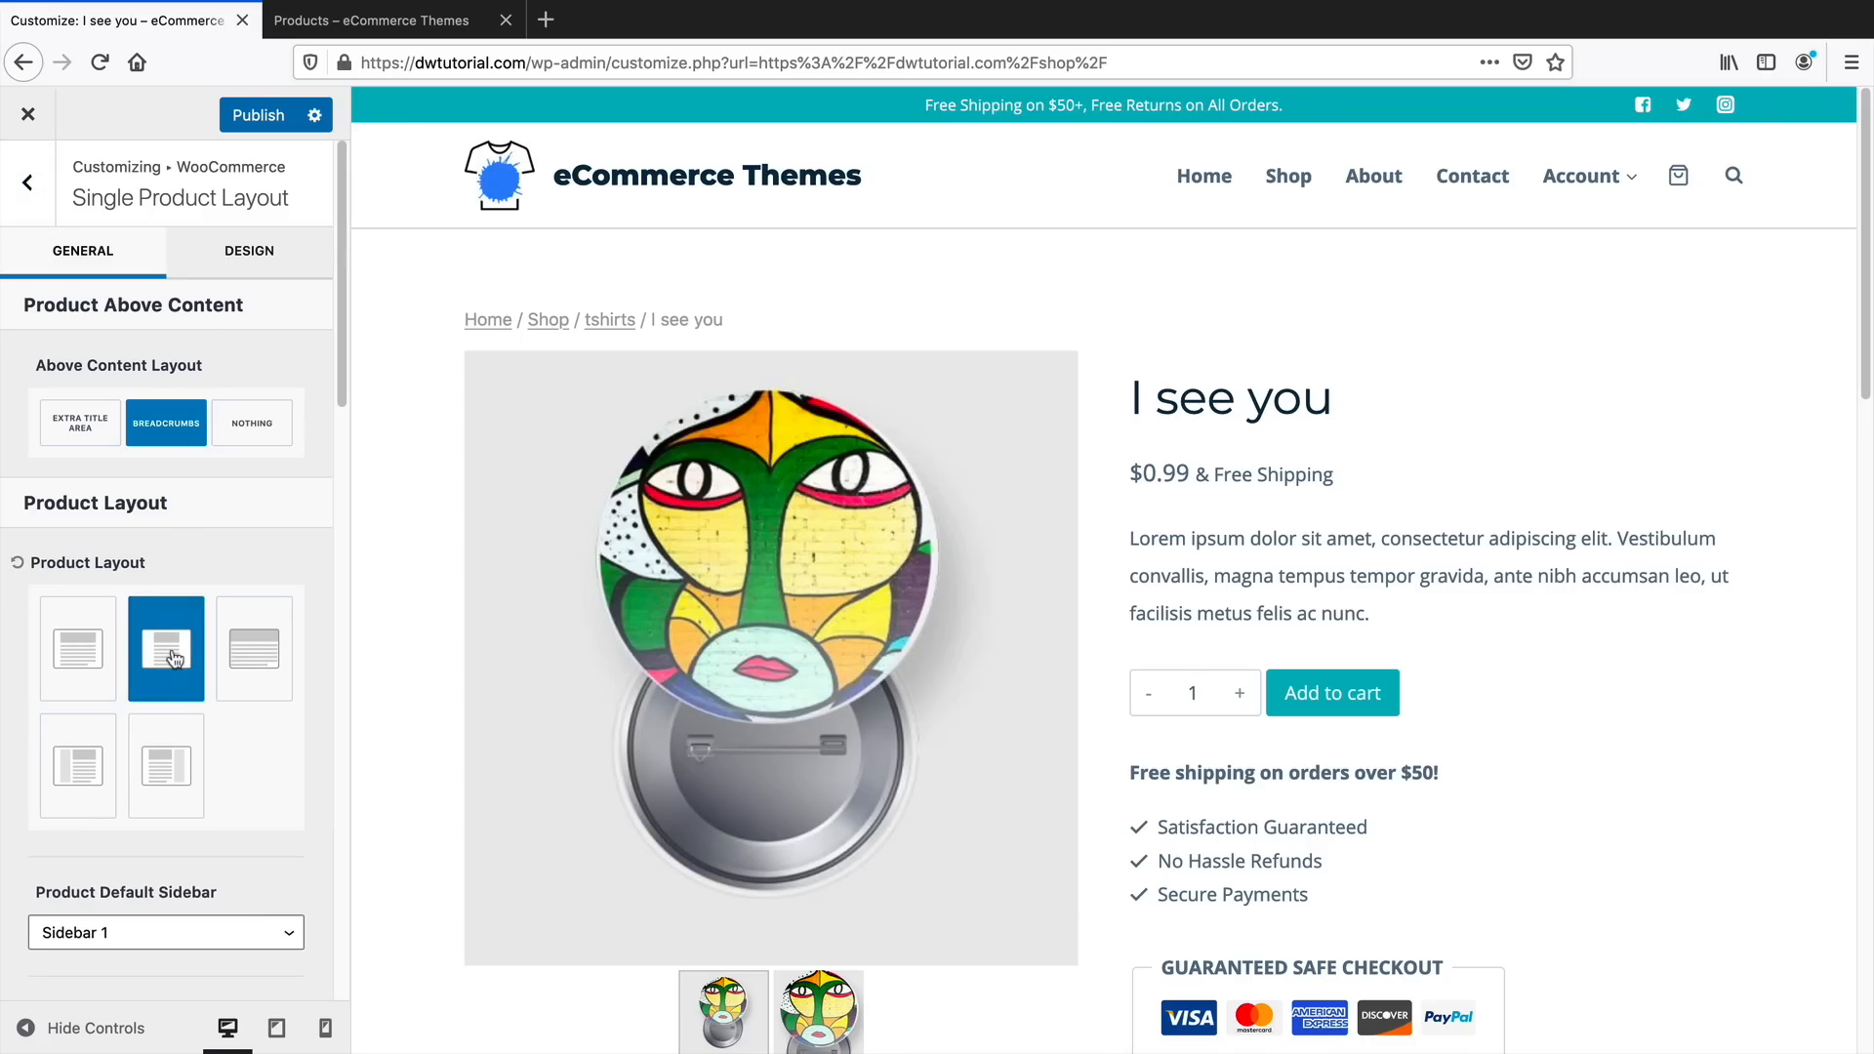
click(256, 661)
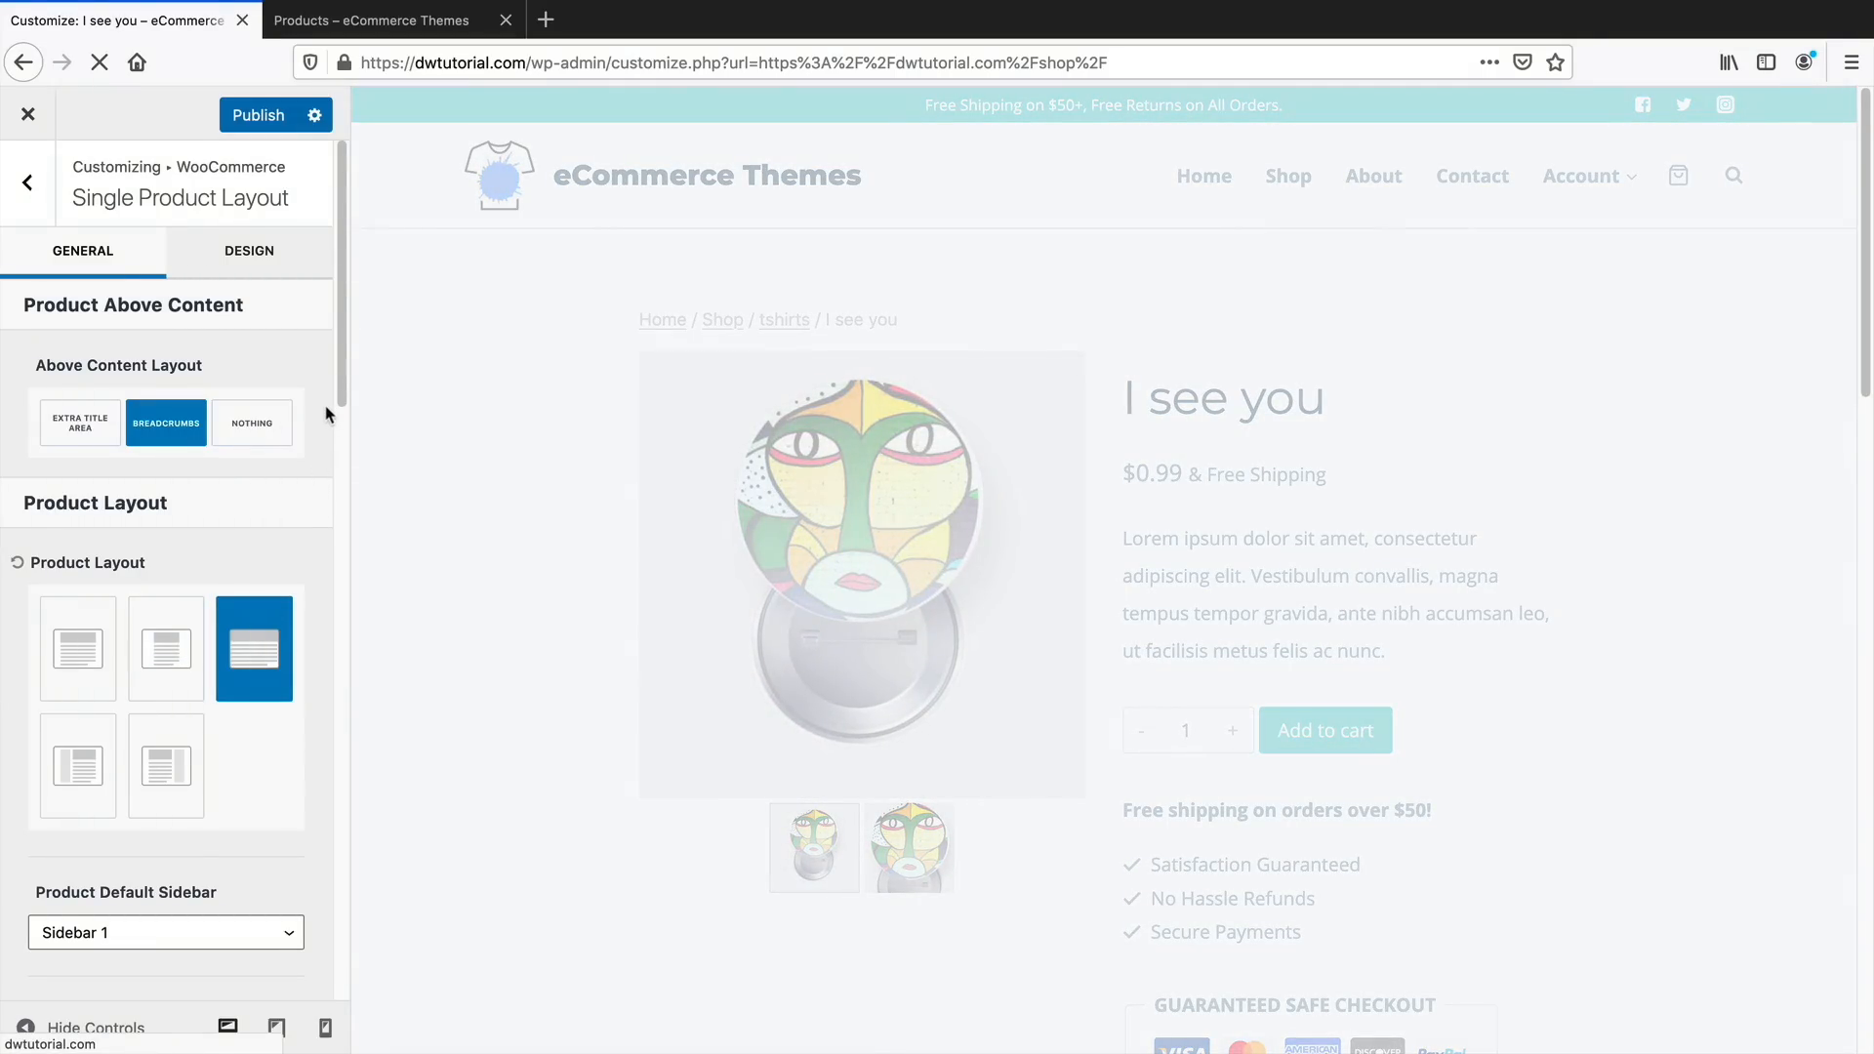
Expand the Extras product element and set the First Feature icon for "Satisfaction Guaranteed" to the outlined checked box
middle_click(325, 415)
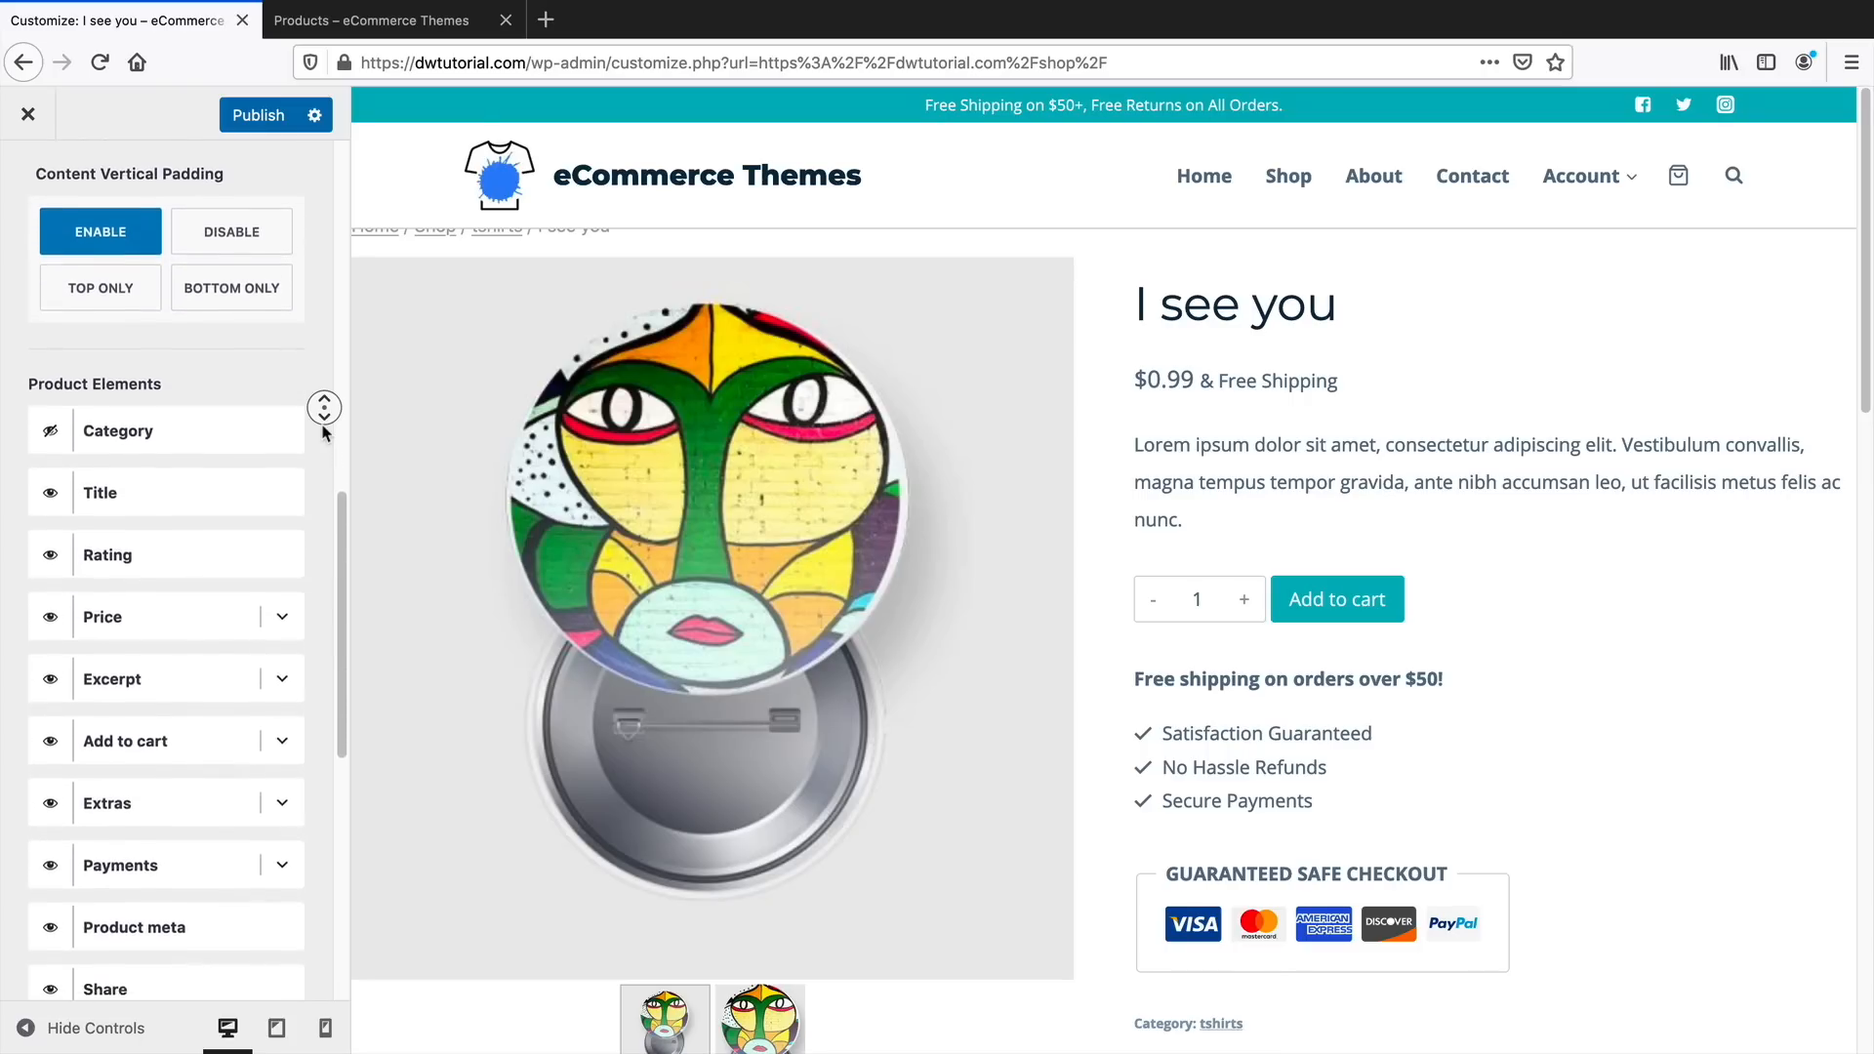
click(326, 432)
click(281, 649)
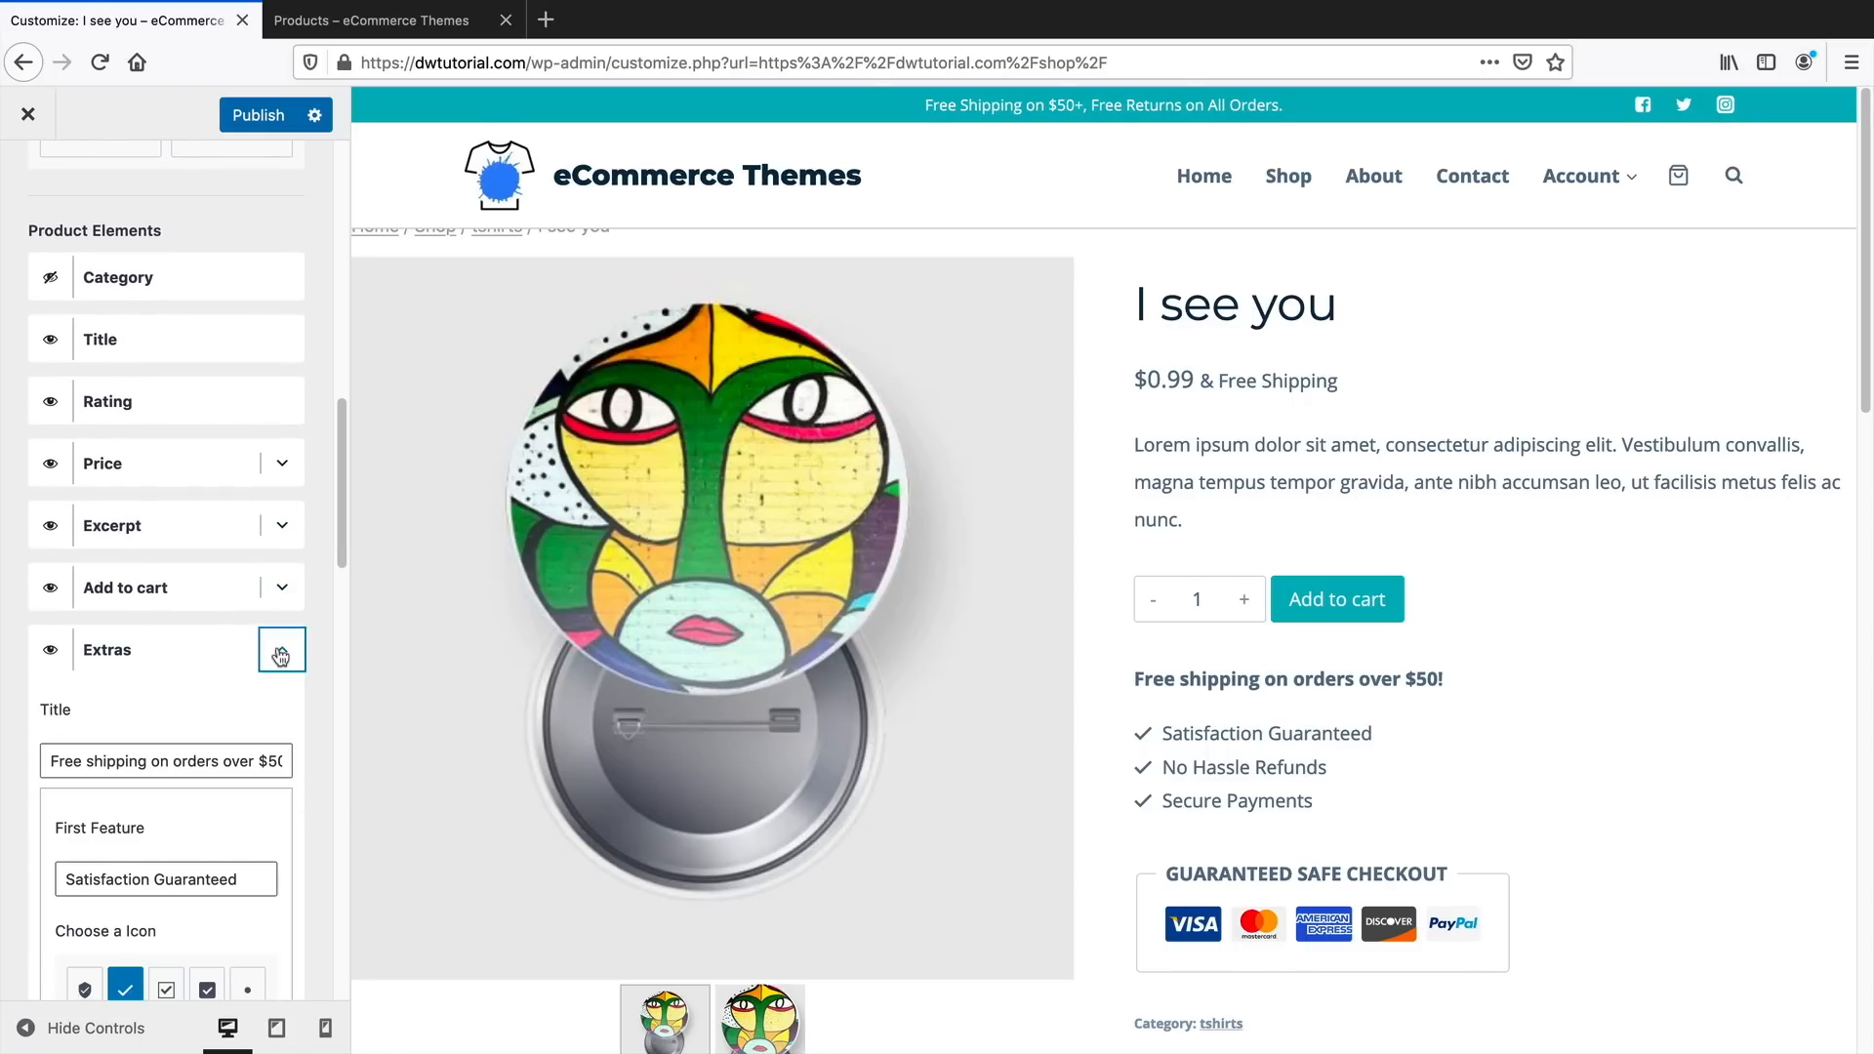
scroll(278, 659, down, 3)
click(168, 847)
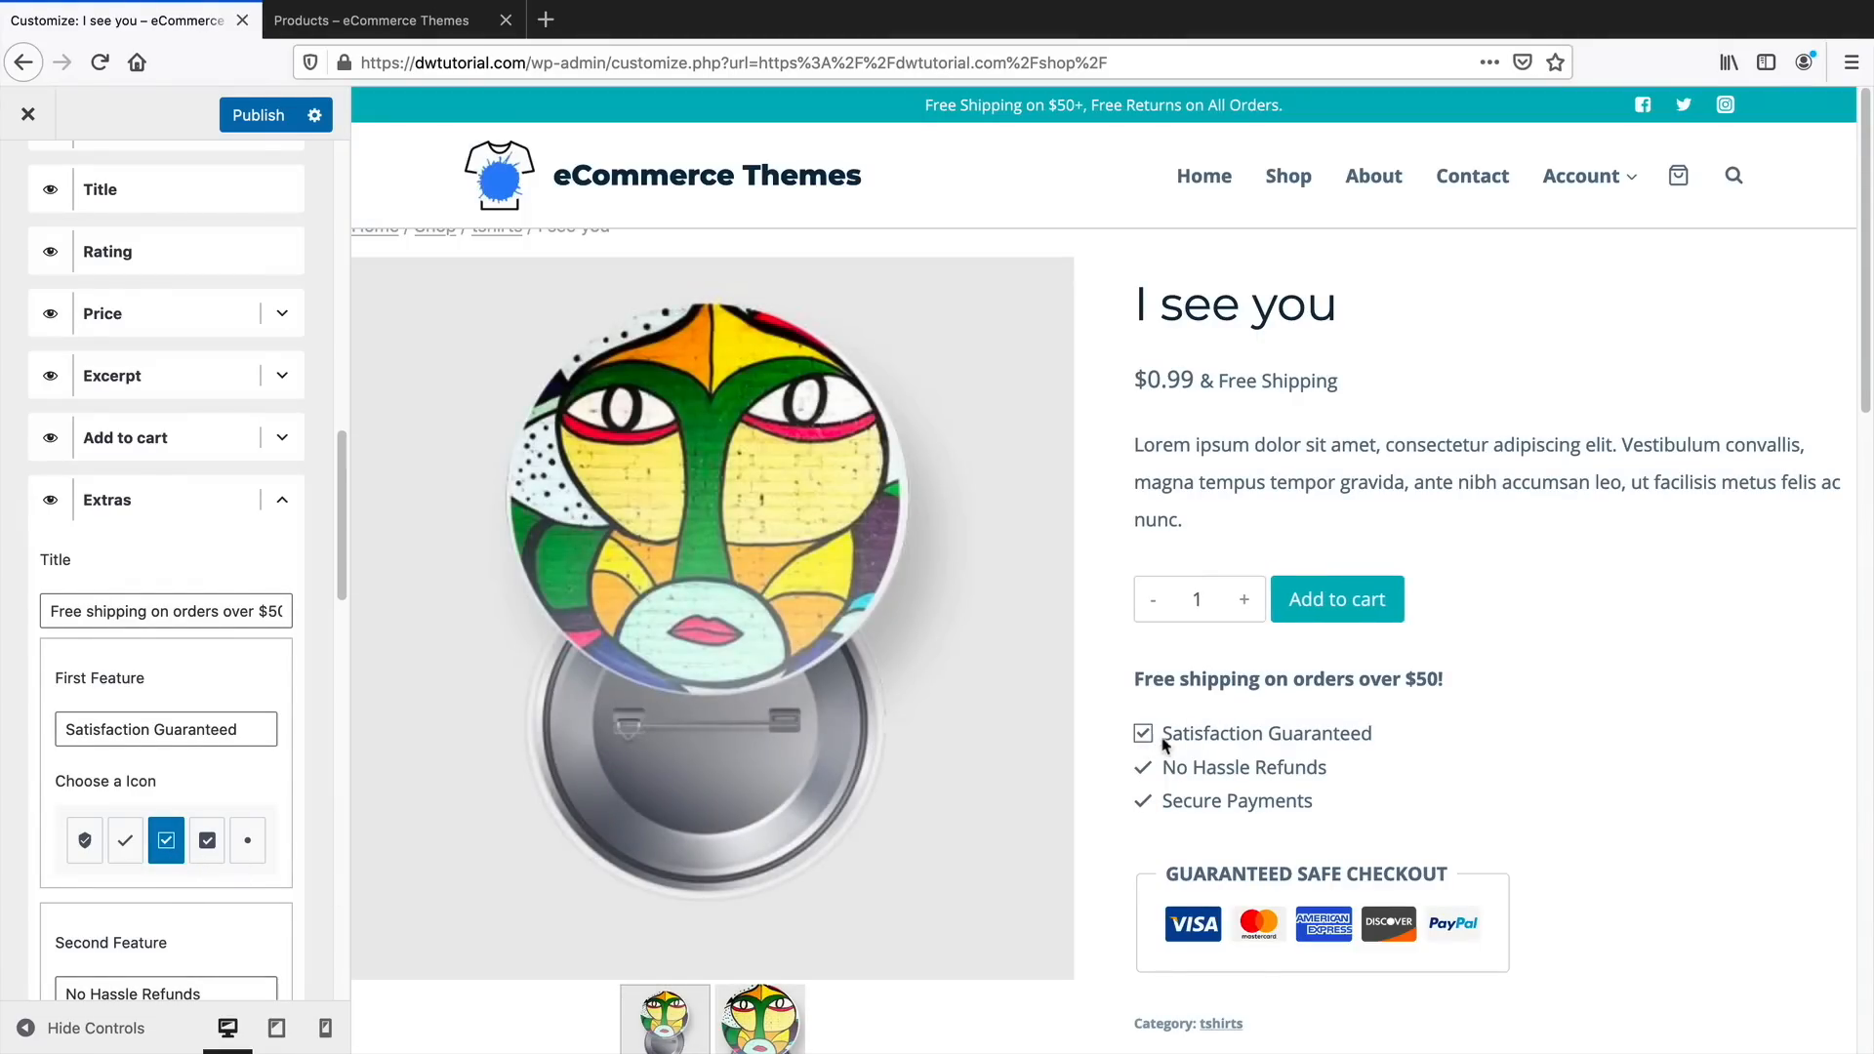
scroll(314, 603, down, 3)
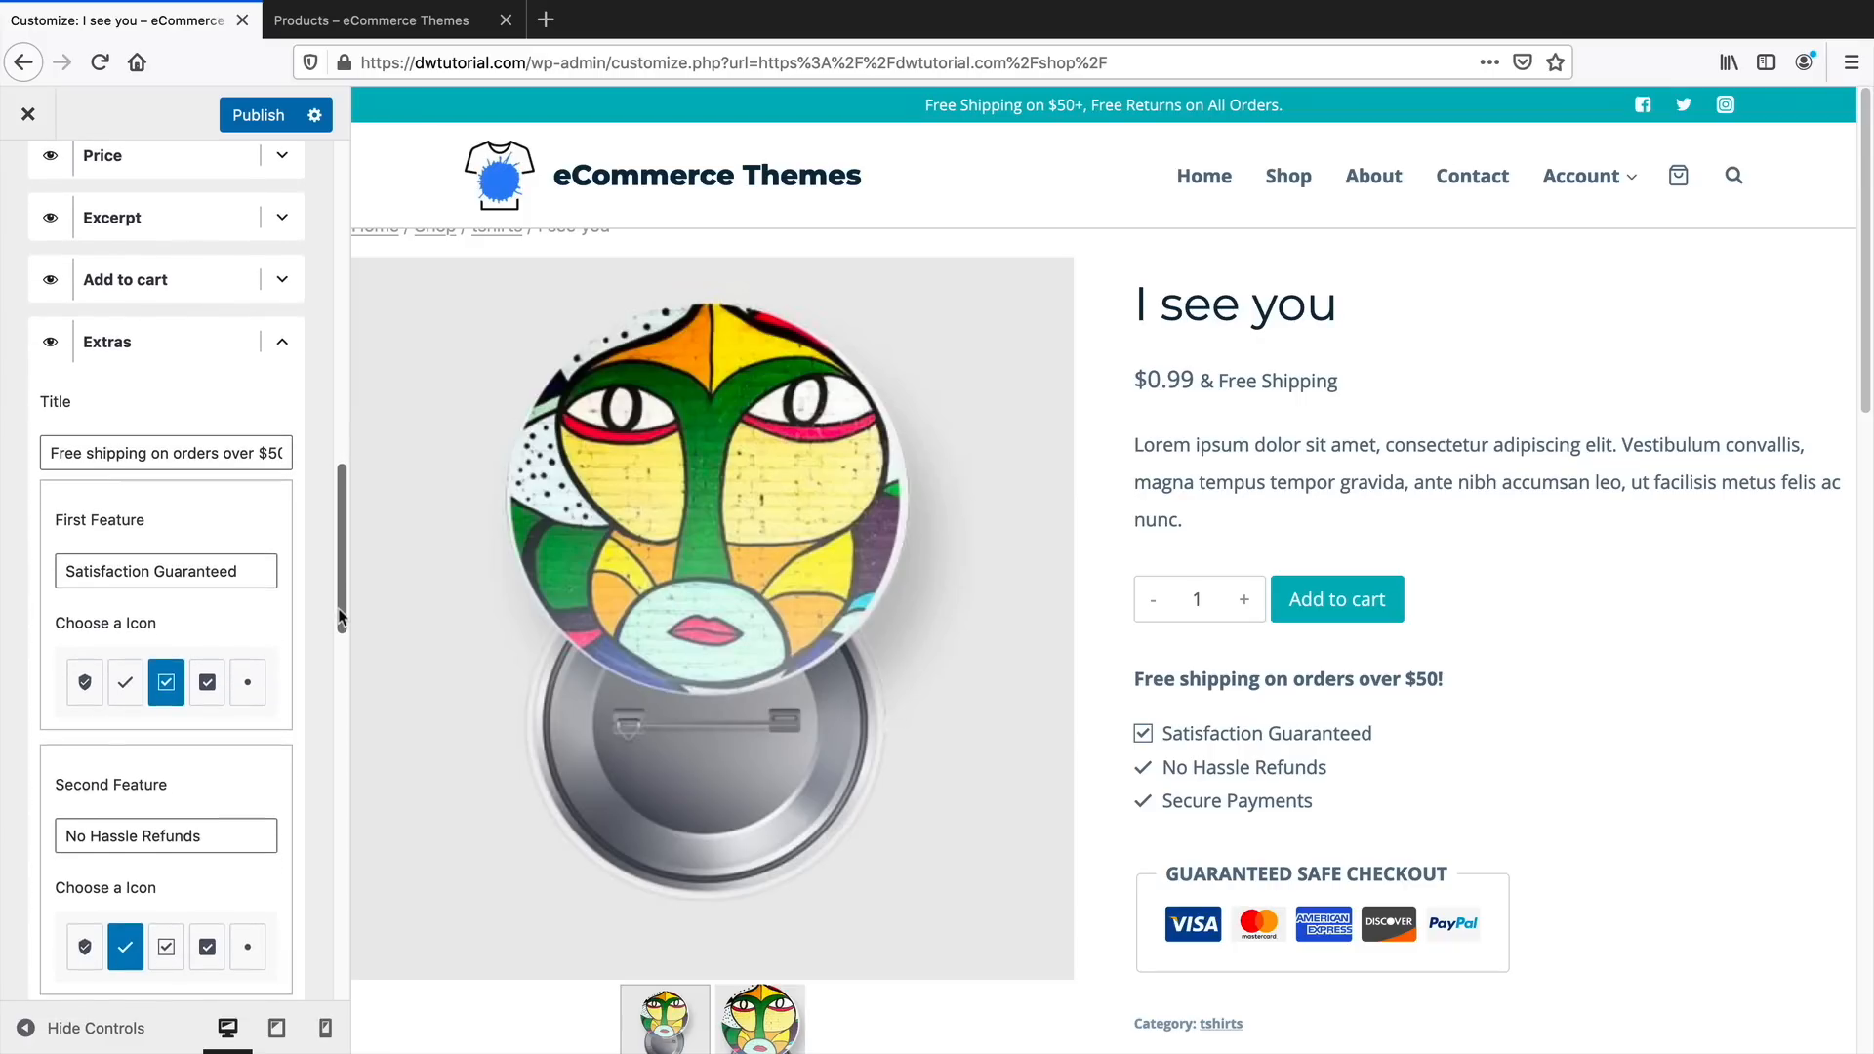
Collapse the Extras product element and open the Product Galleries demo example on the Kadence Woo Extras page
click(277, 337)
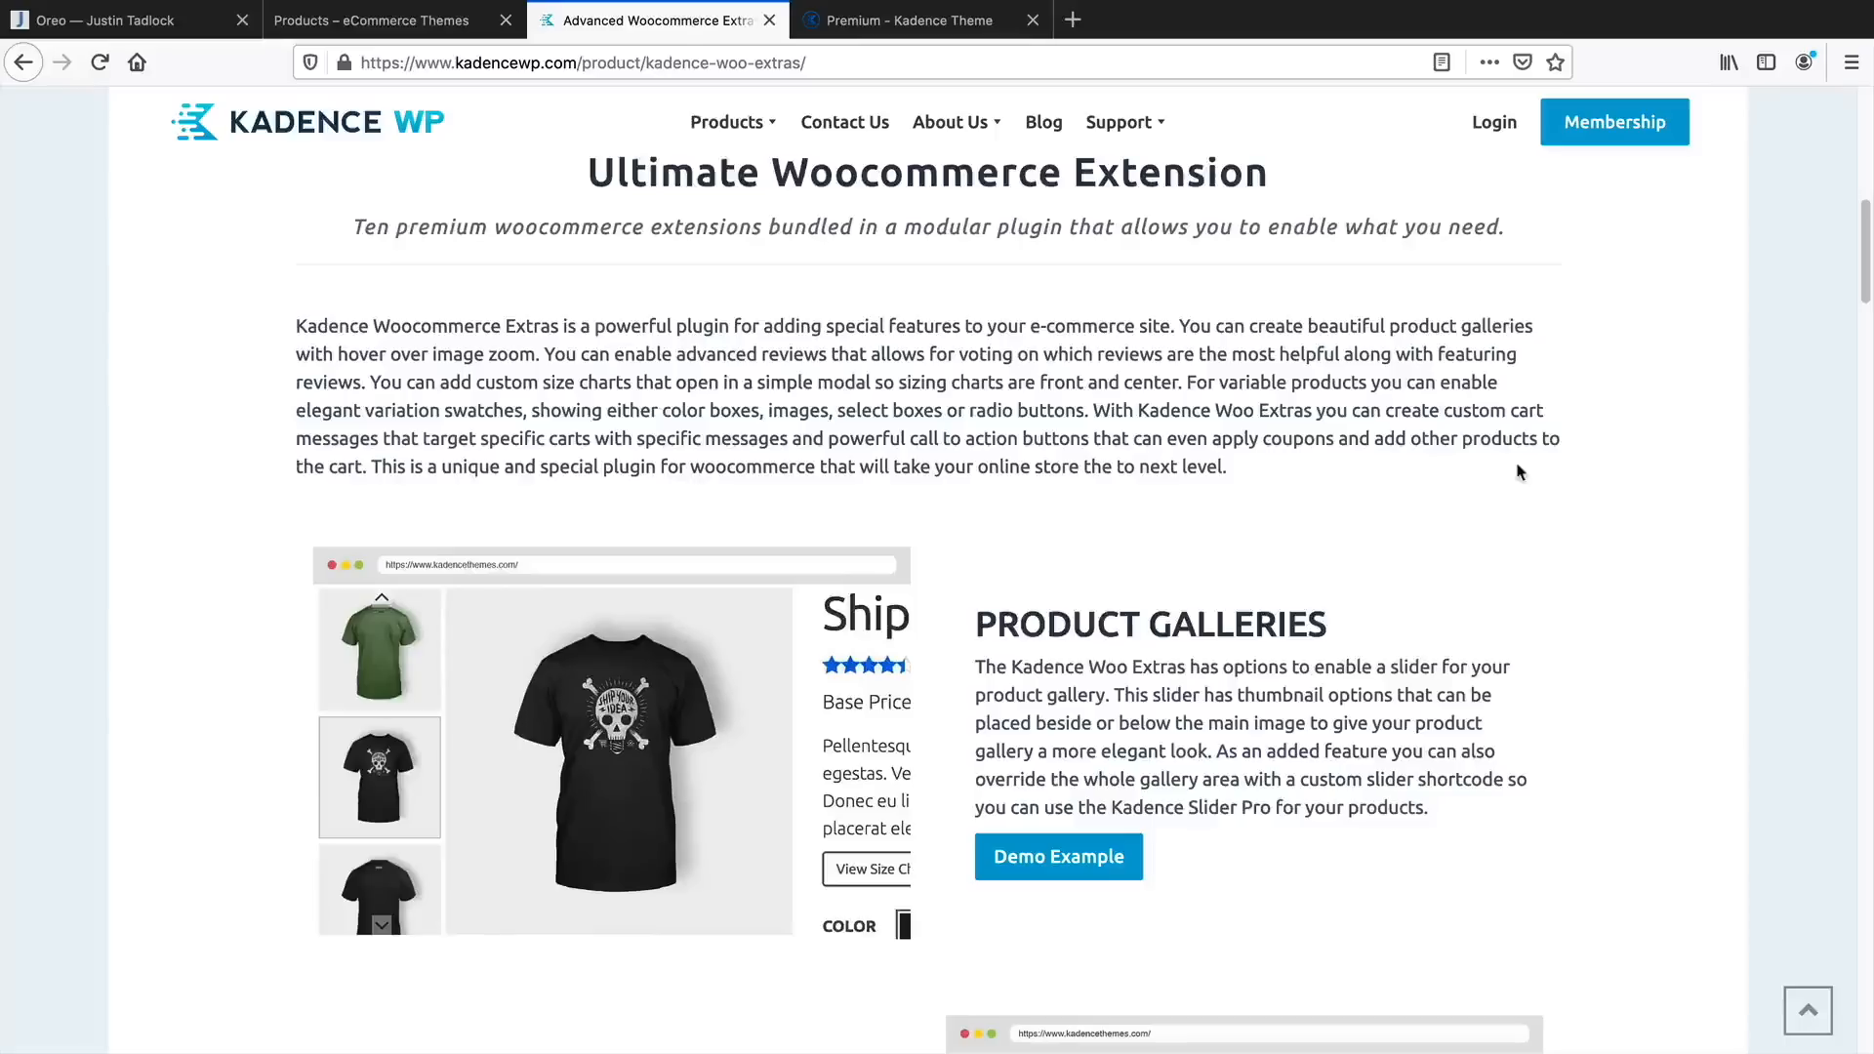
click(1088, 871)
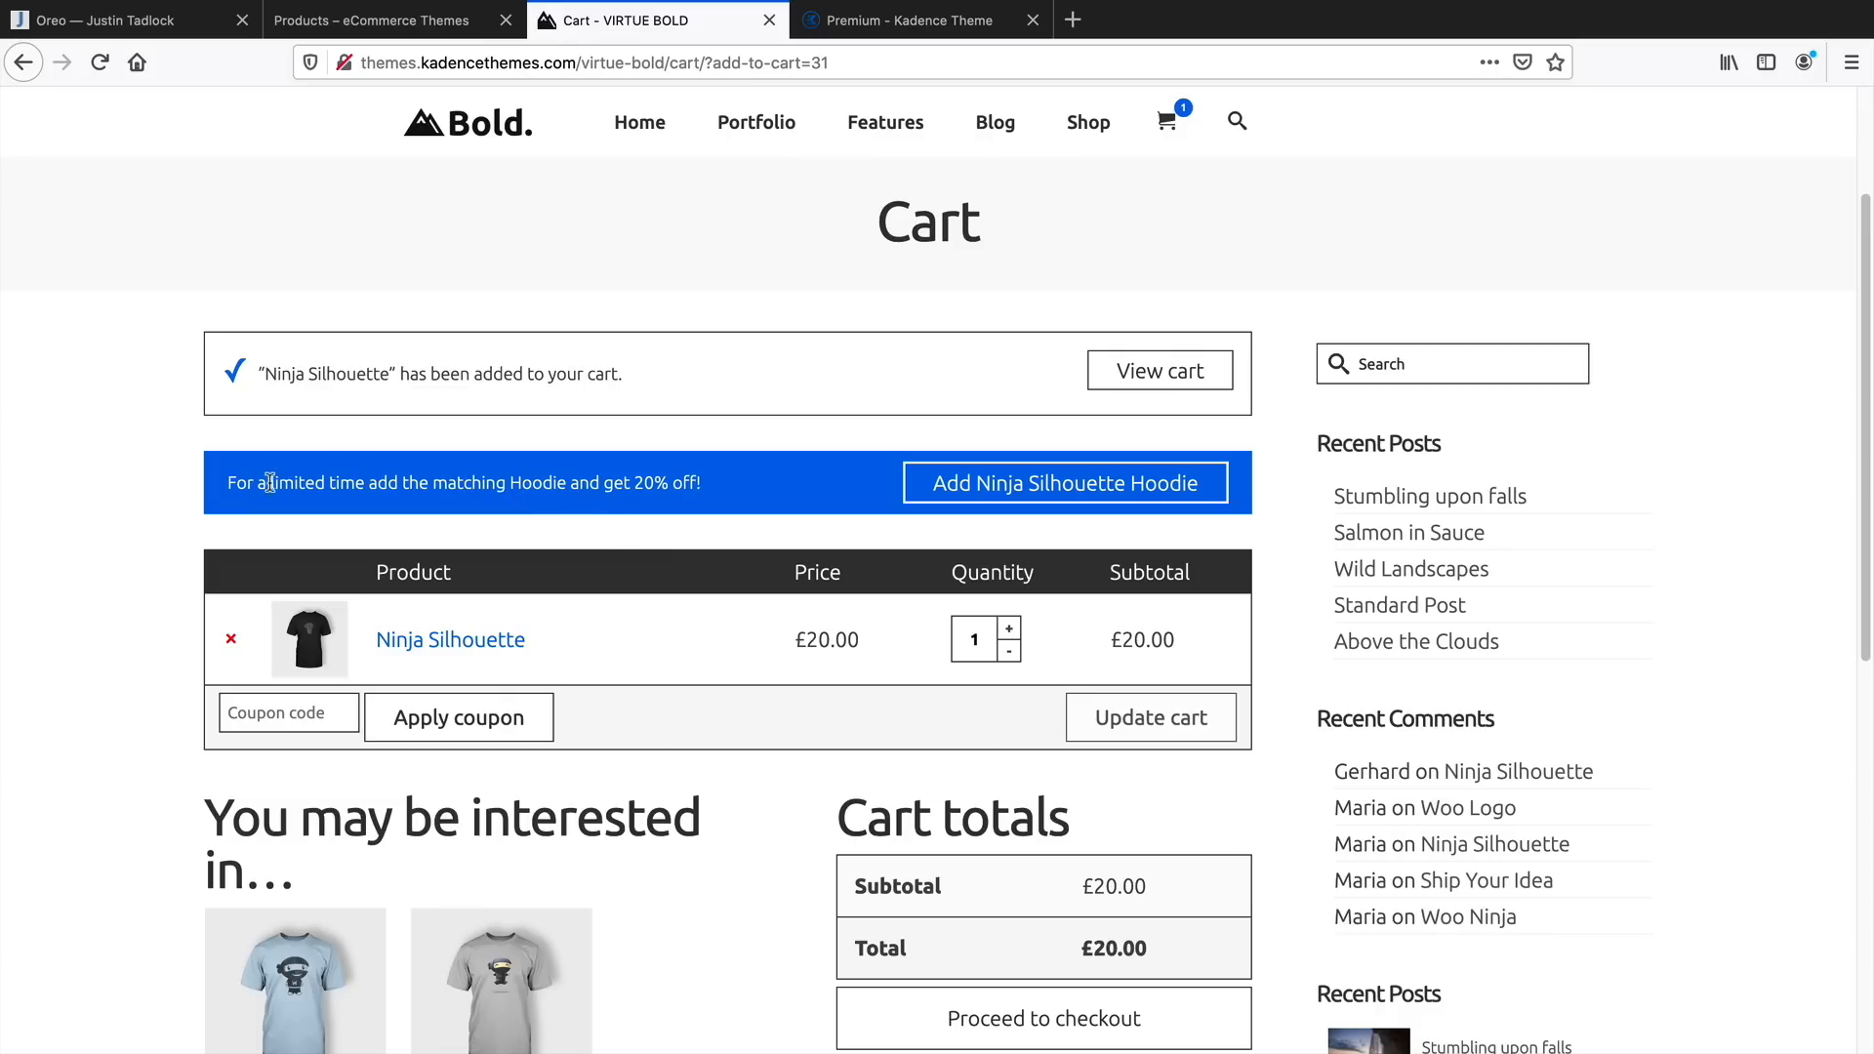
Highlight the limited-time offer message in the demo cart and add the offered Ninja Silhouette Hoodie
drag(270, 482, 688, 482)
click(719, 512)
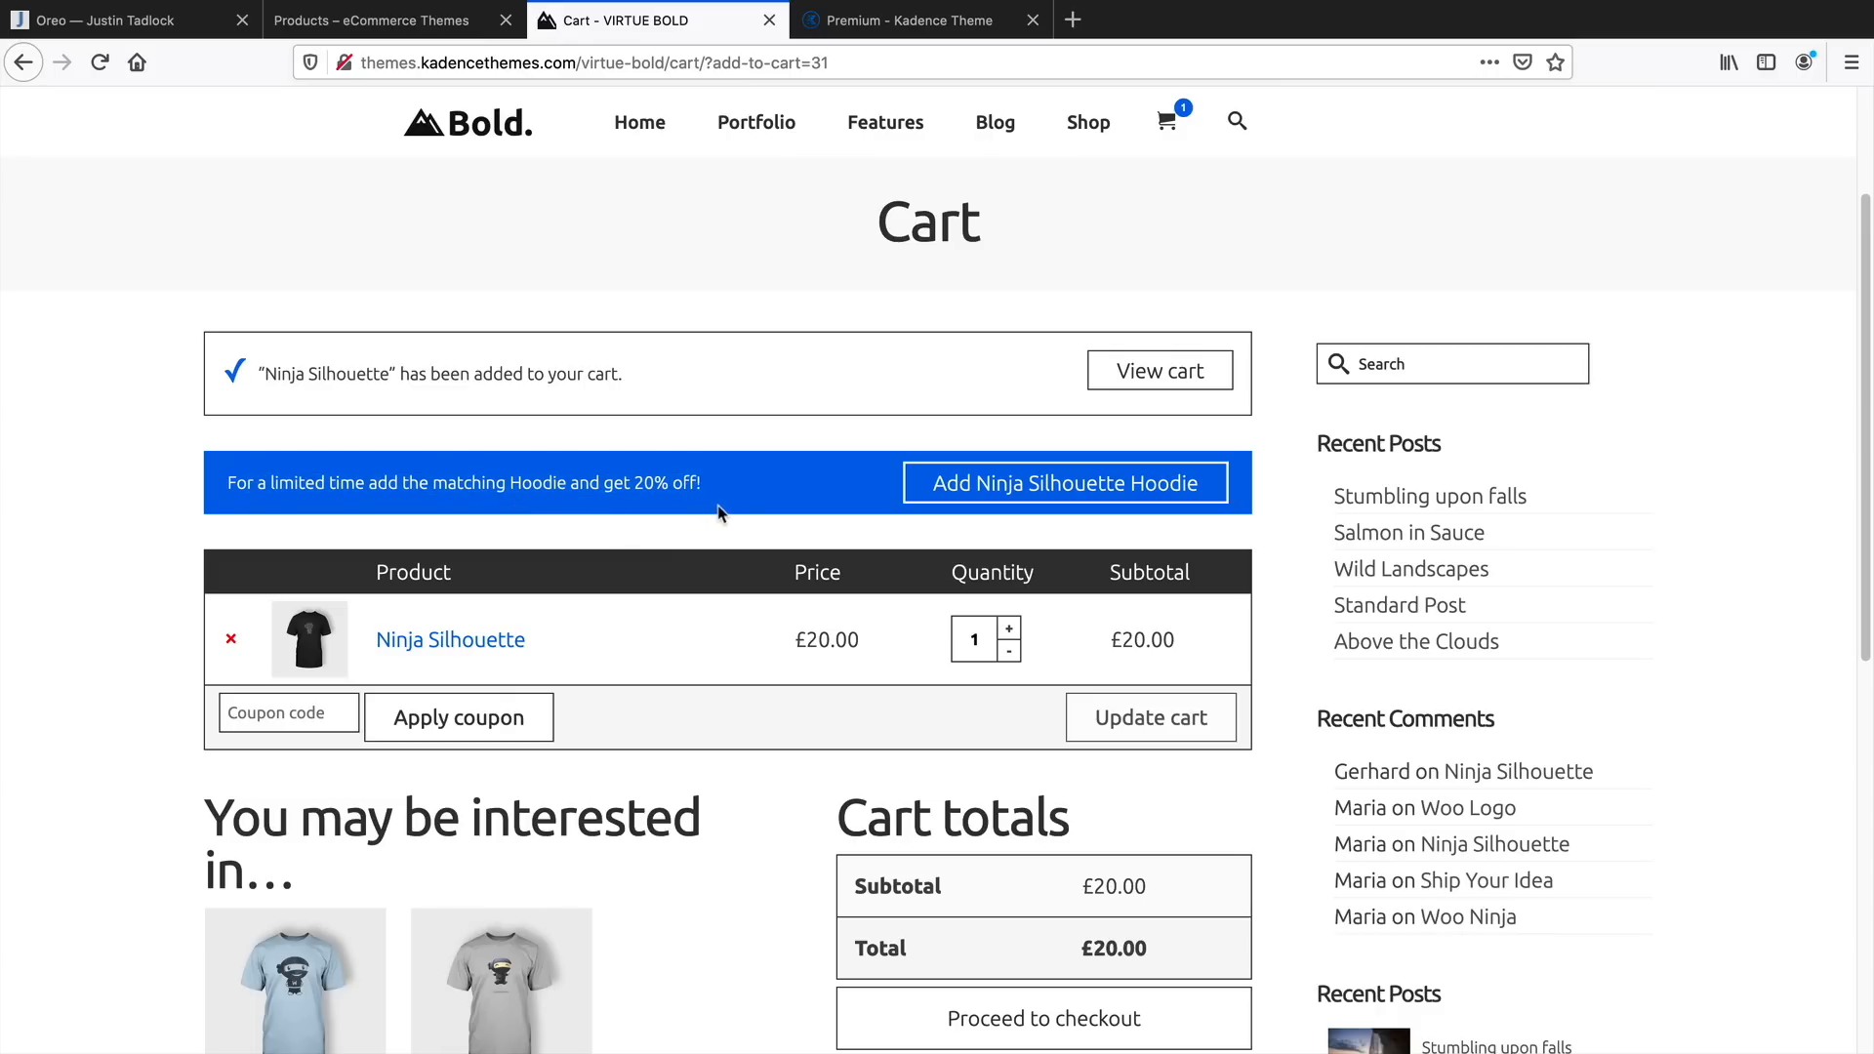
click(959, 493)
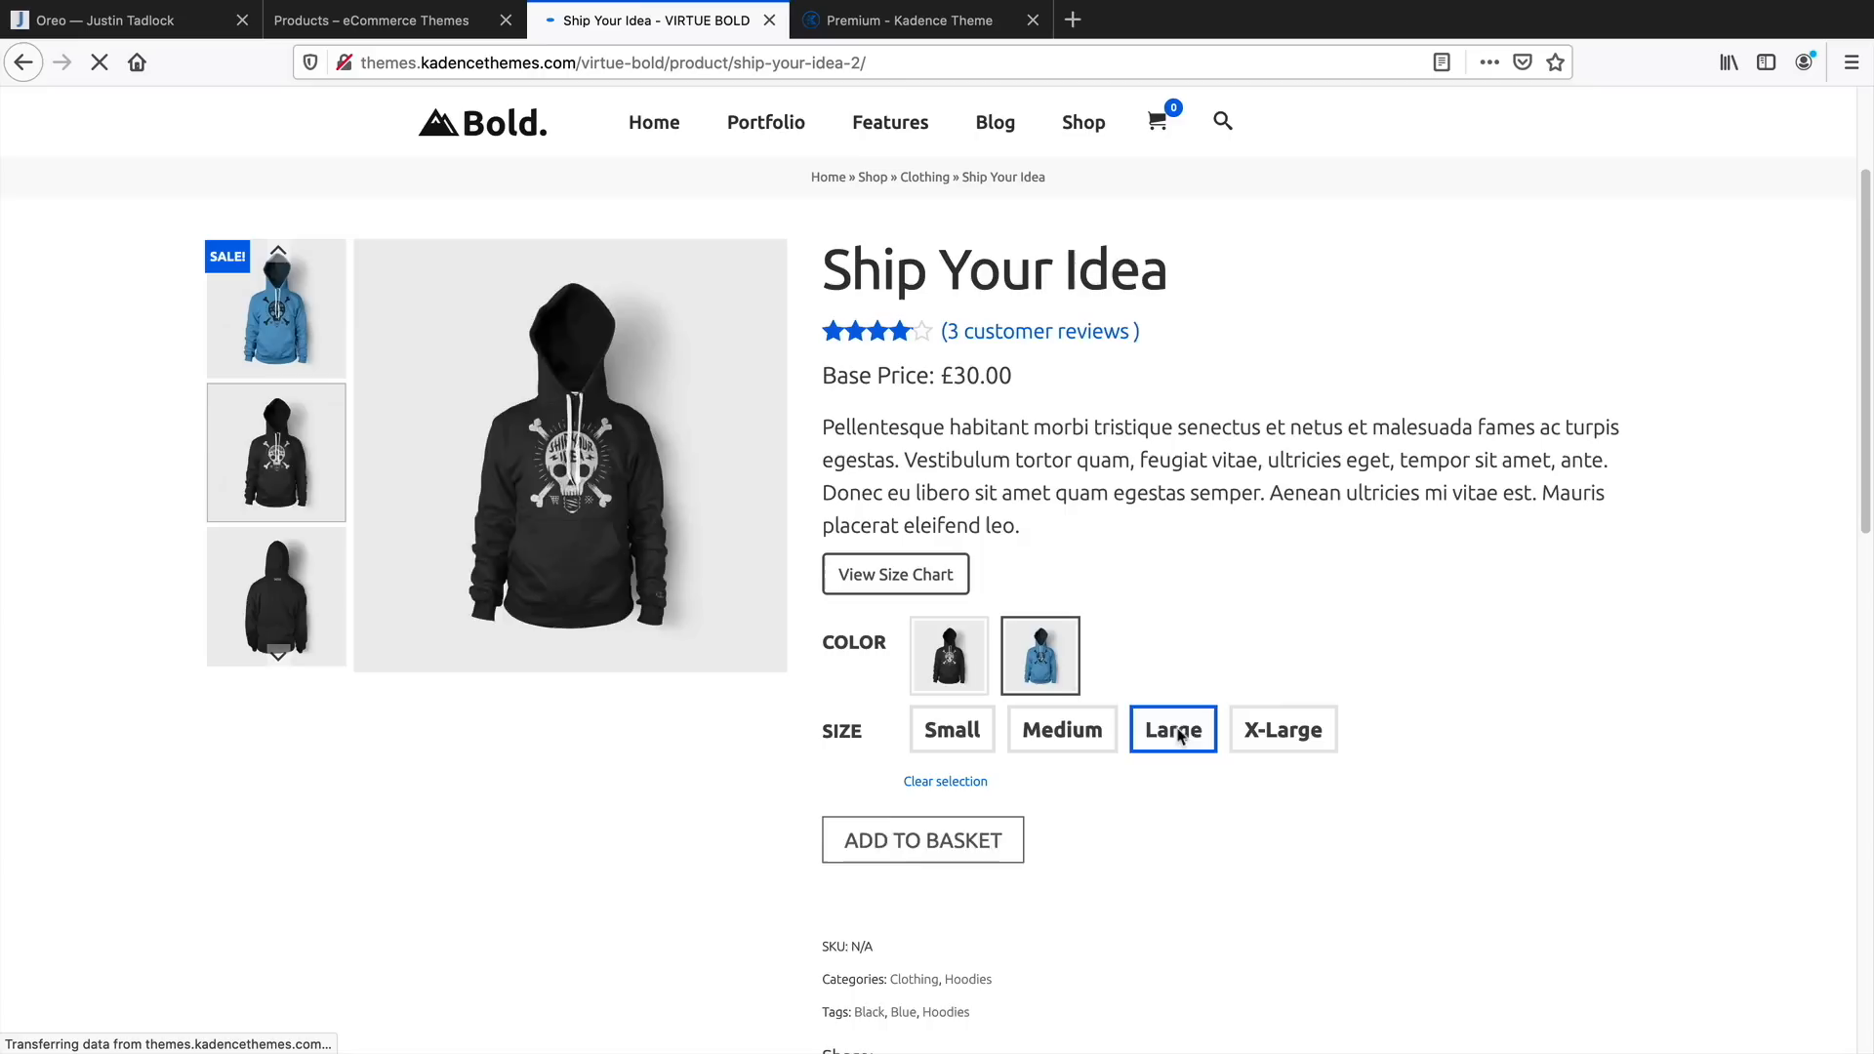
Try the Medium size for the Ship Your Idea hoodie, and select the Small size in black instead
click(1015, 738)
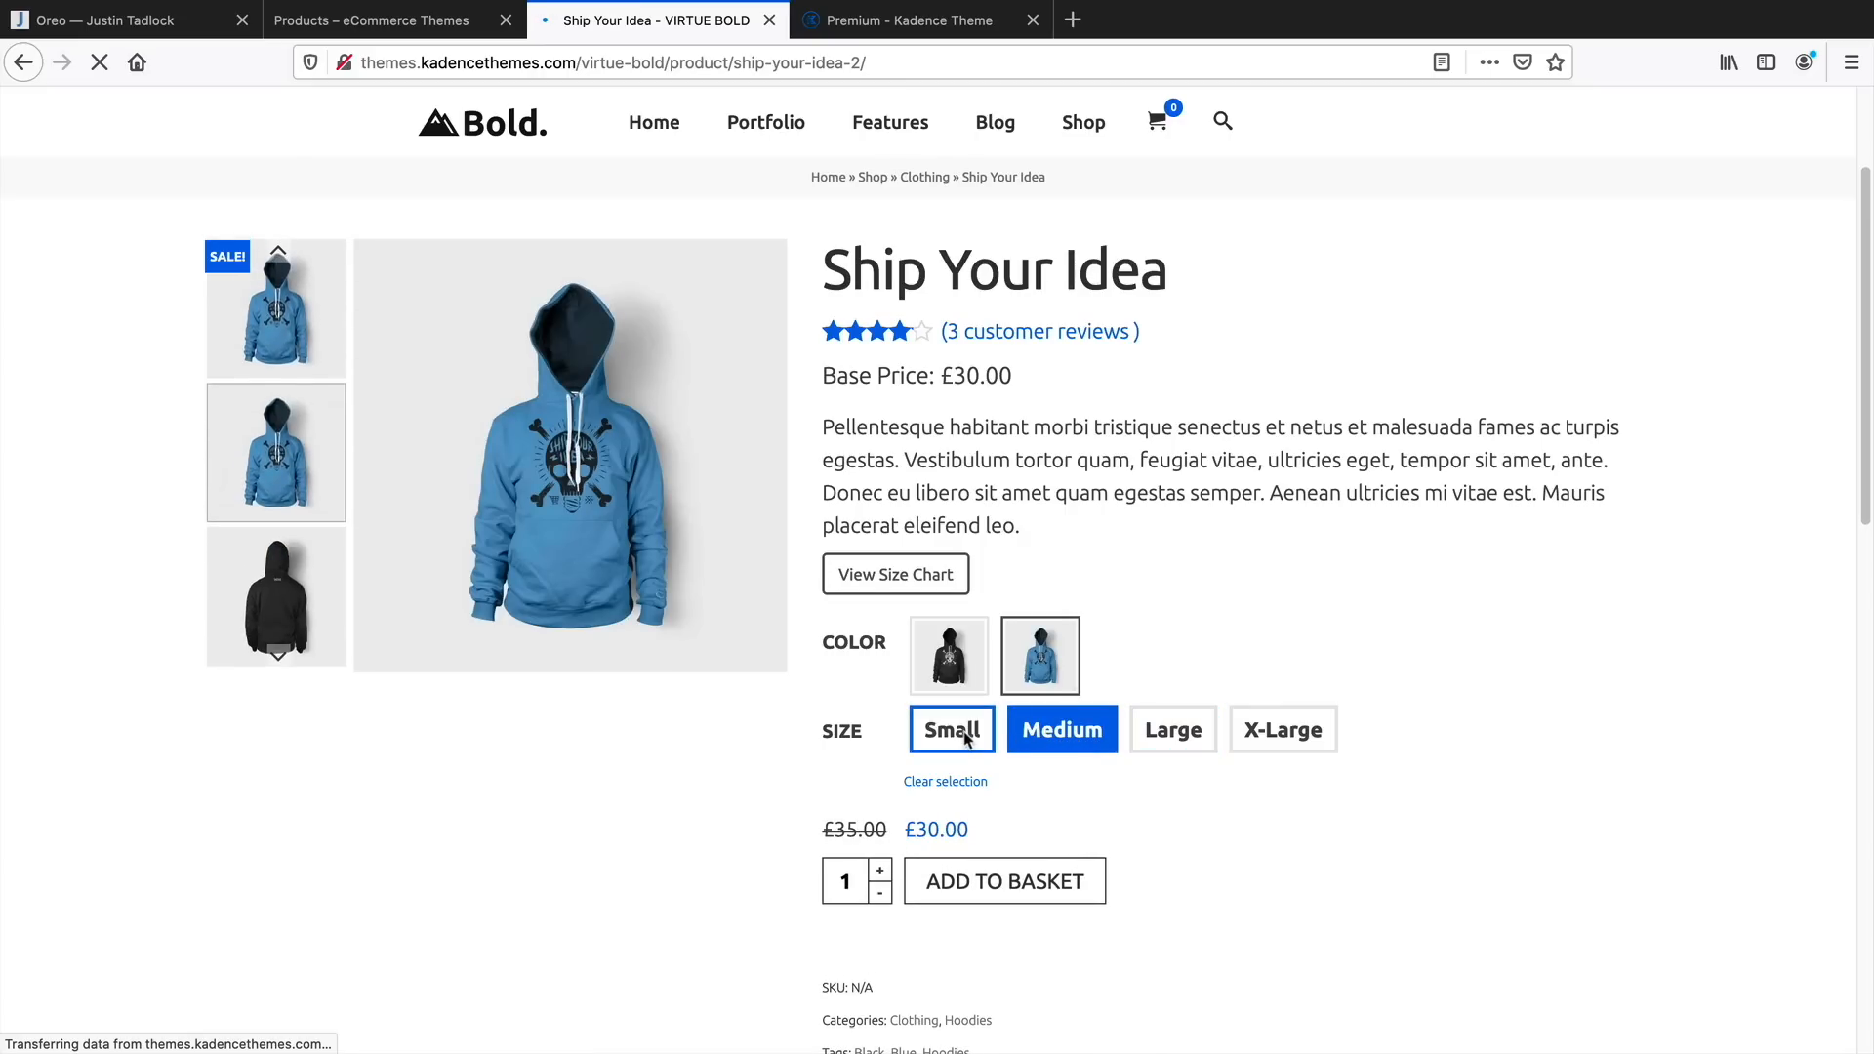
click(951, 730)
click(945, 652)
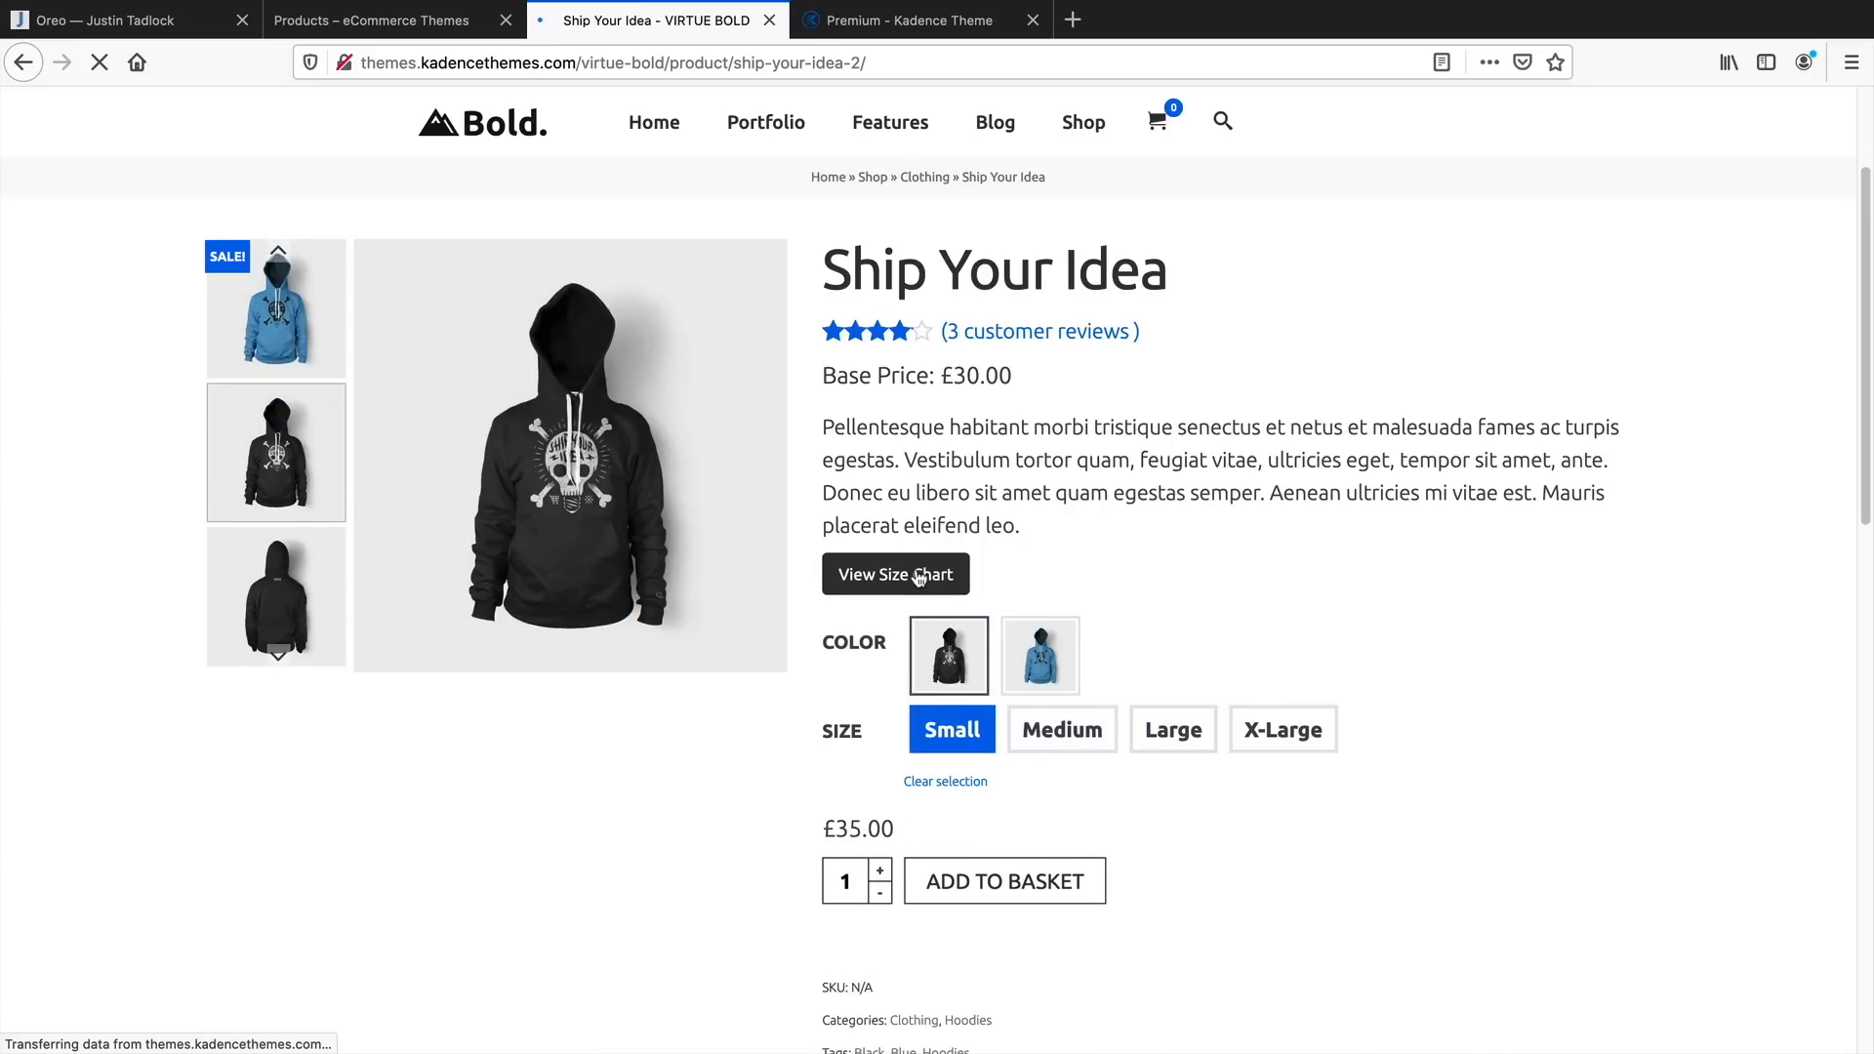
View the hoodie's size chart through to the X-Large row, close it and return to the previous page
click(918, 576)
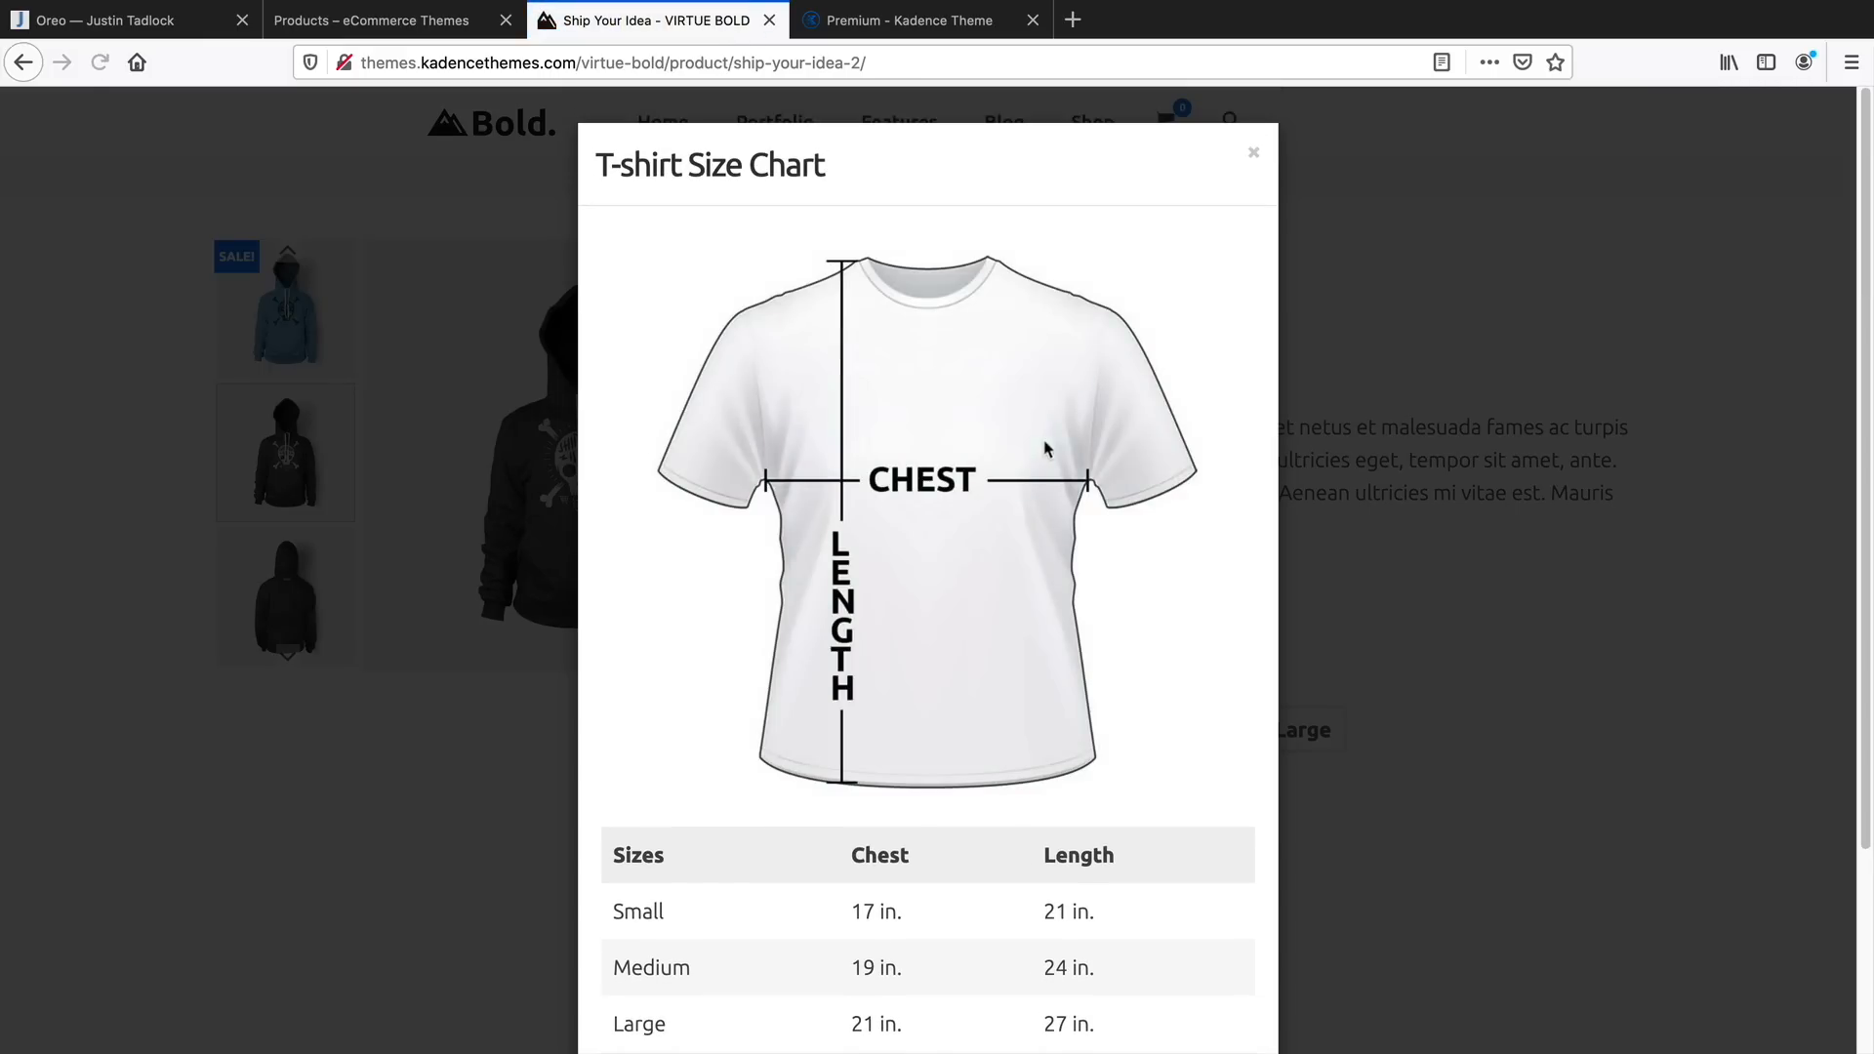
scroll(1167, 322, down, 2)
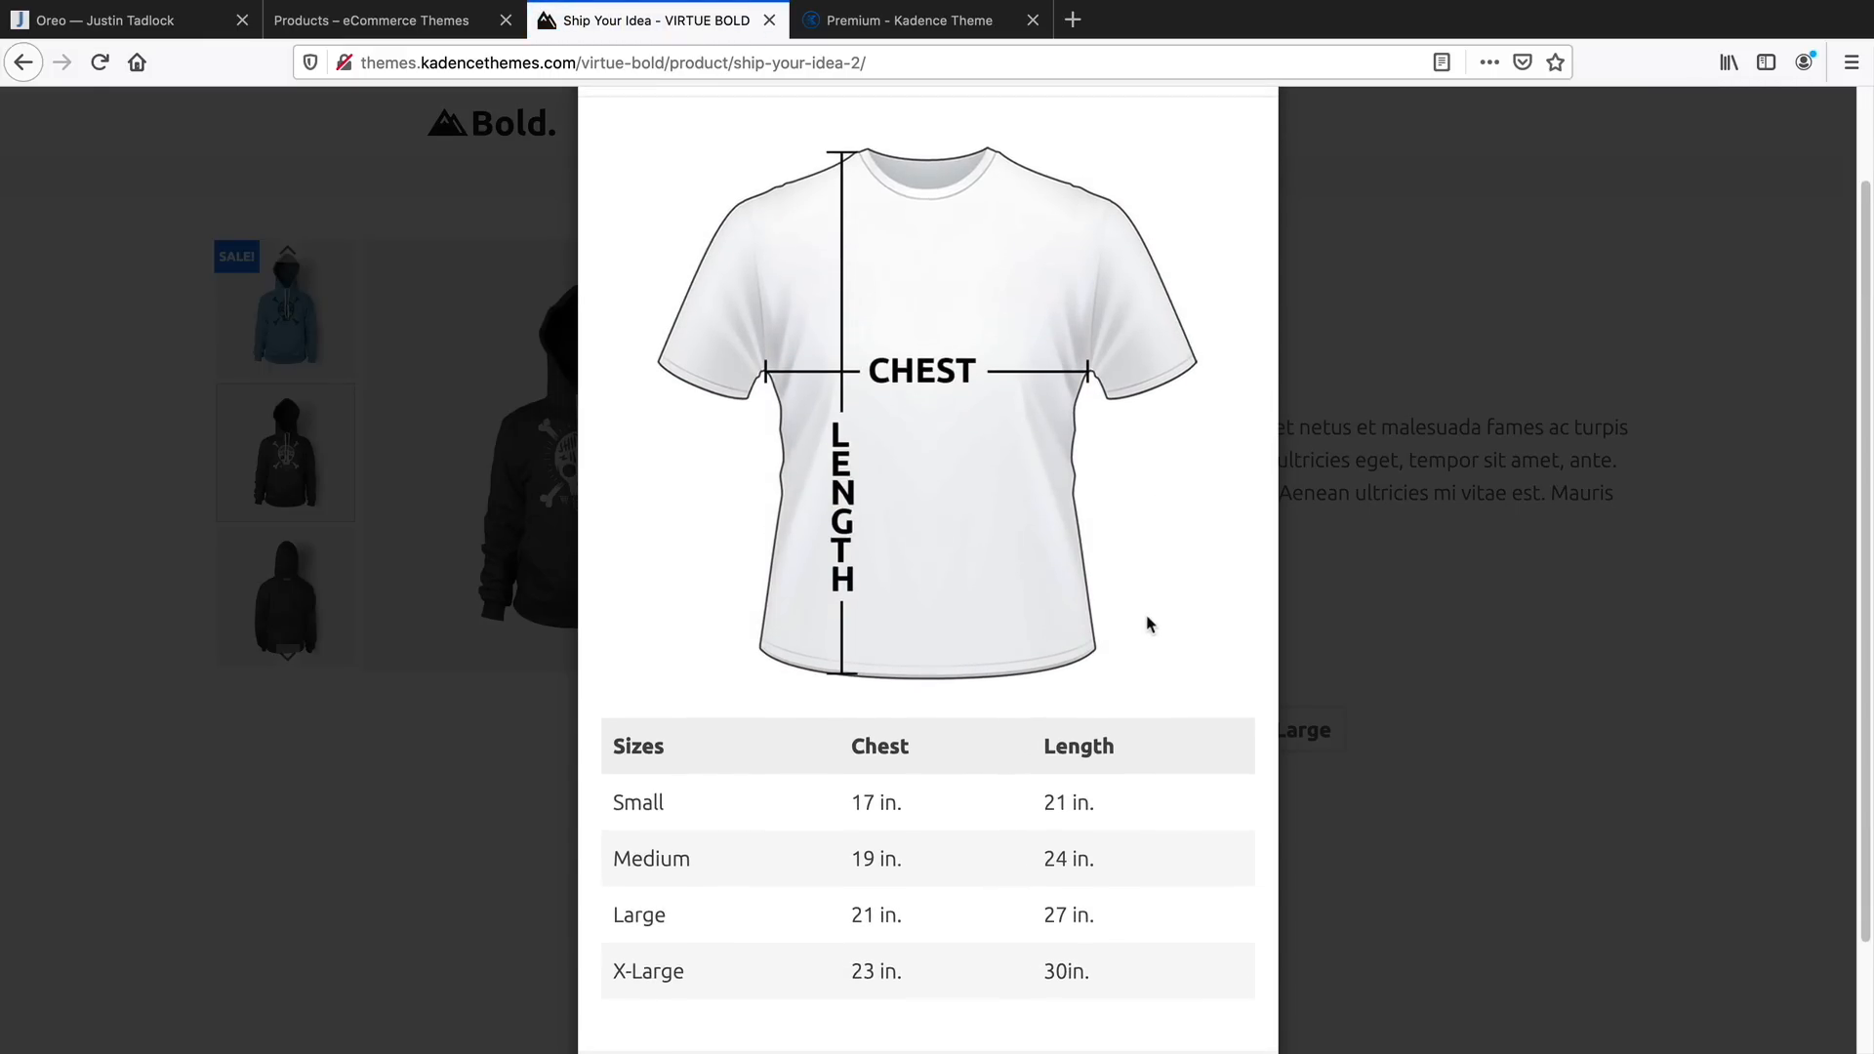
scroll(1188, 400, up, 2)
click(1254, 159)
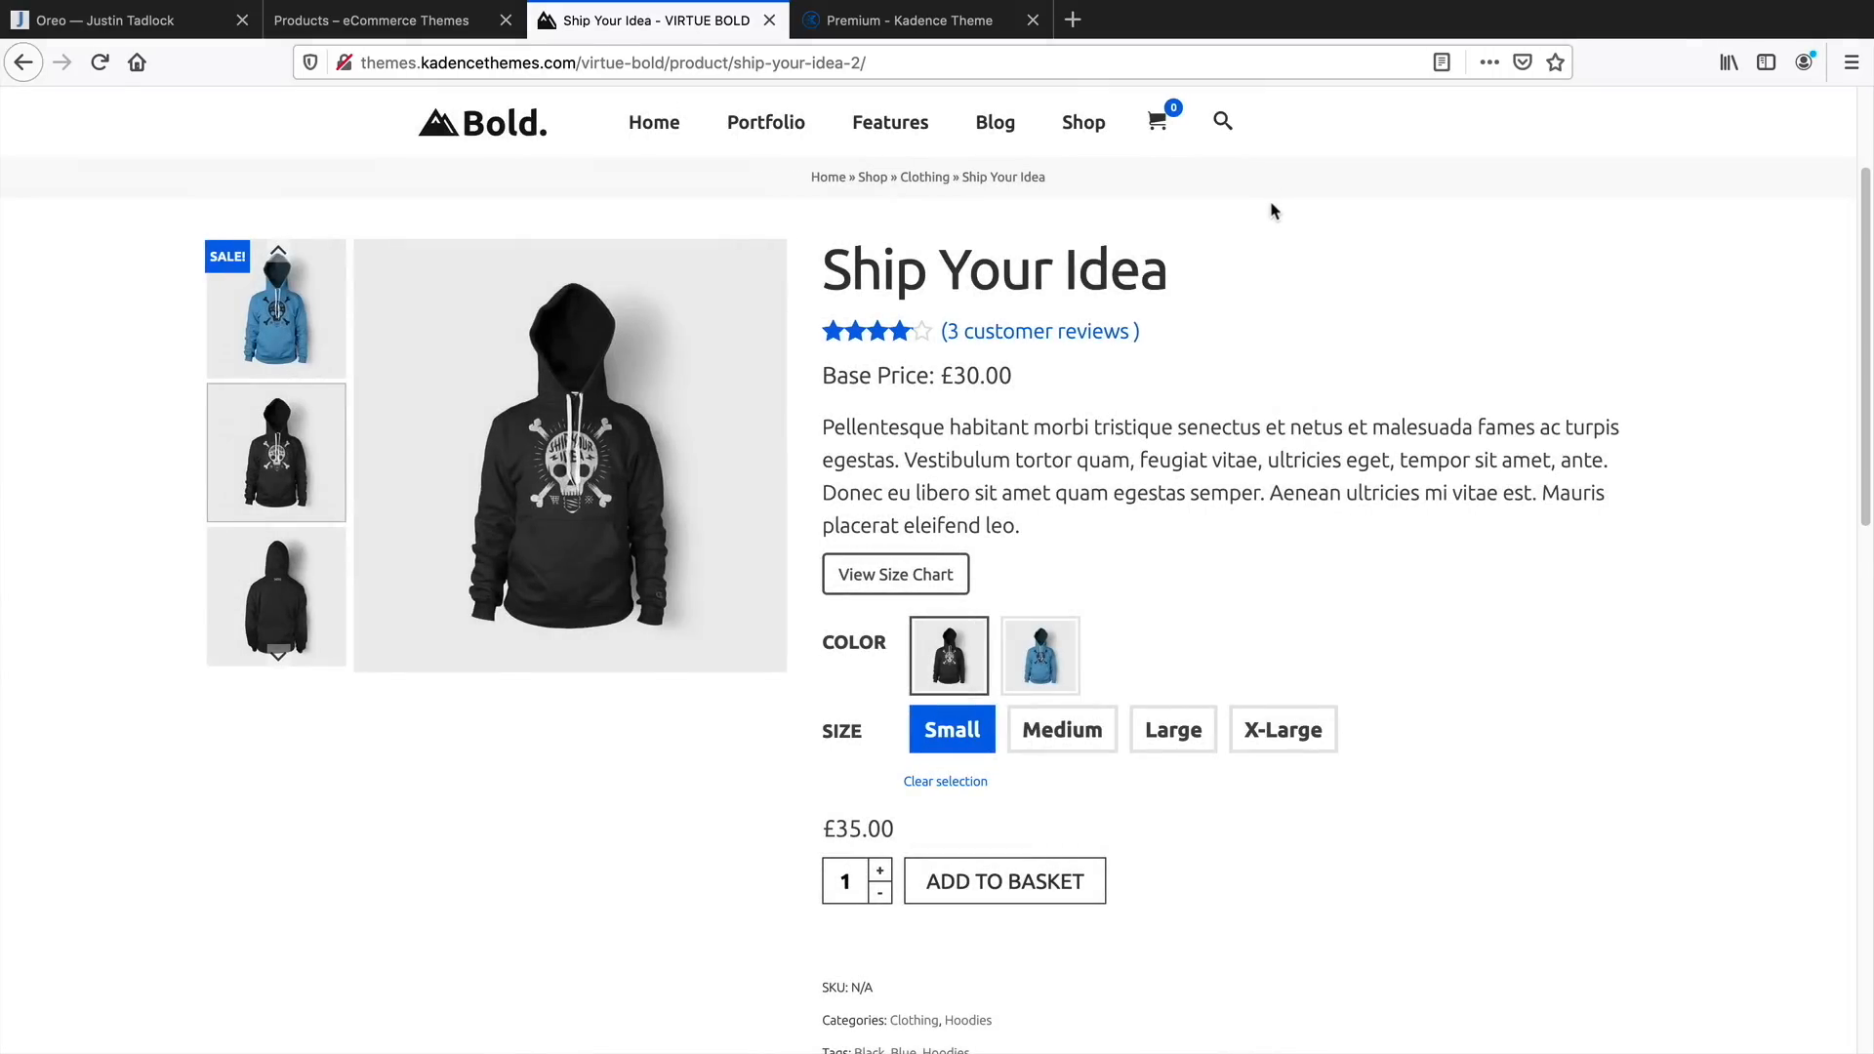
key(alt+Left)
middle_click(1686, 578)
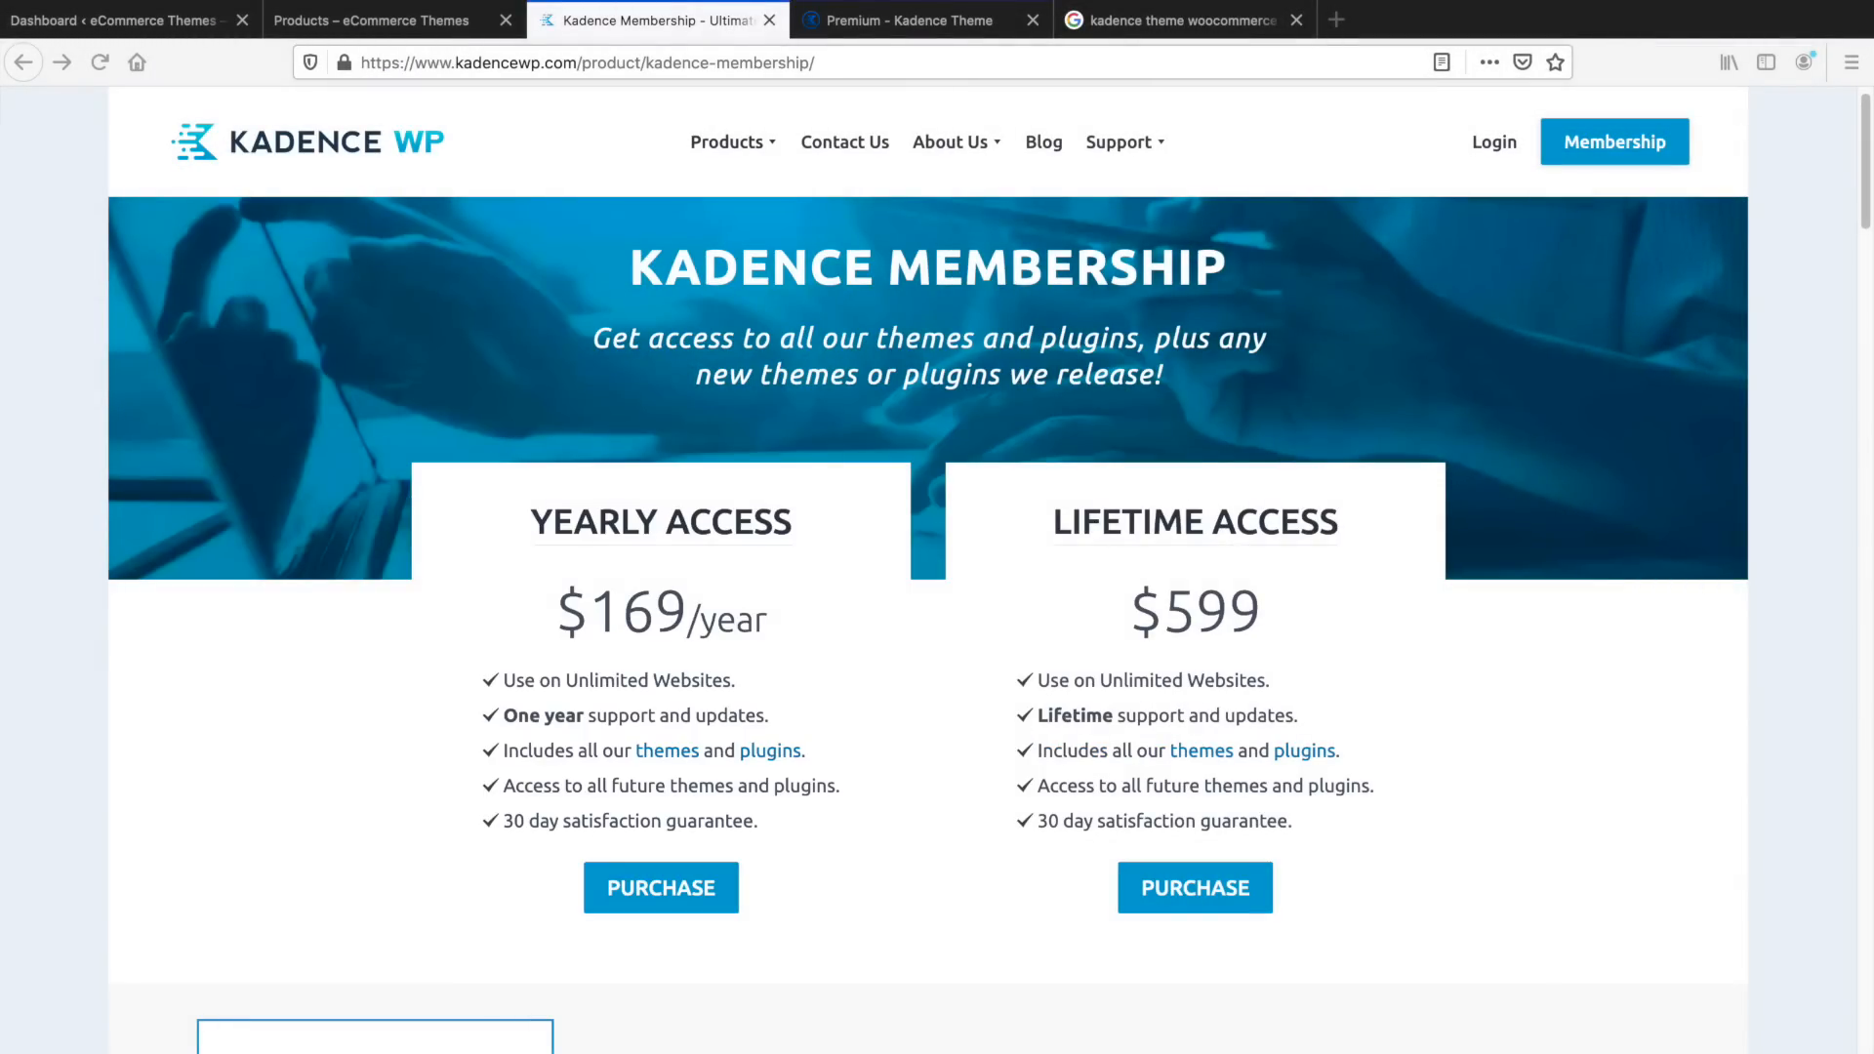
Highlight the last updated date of the Pinnacle theme on its WordPress.org page
mouse_move(1378, 362)
mouse_down()
mouse_move(1142, 373)
mouse_move(1413, 371)
mouse_up()
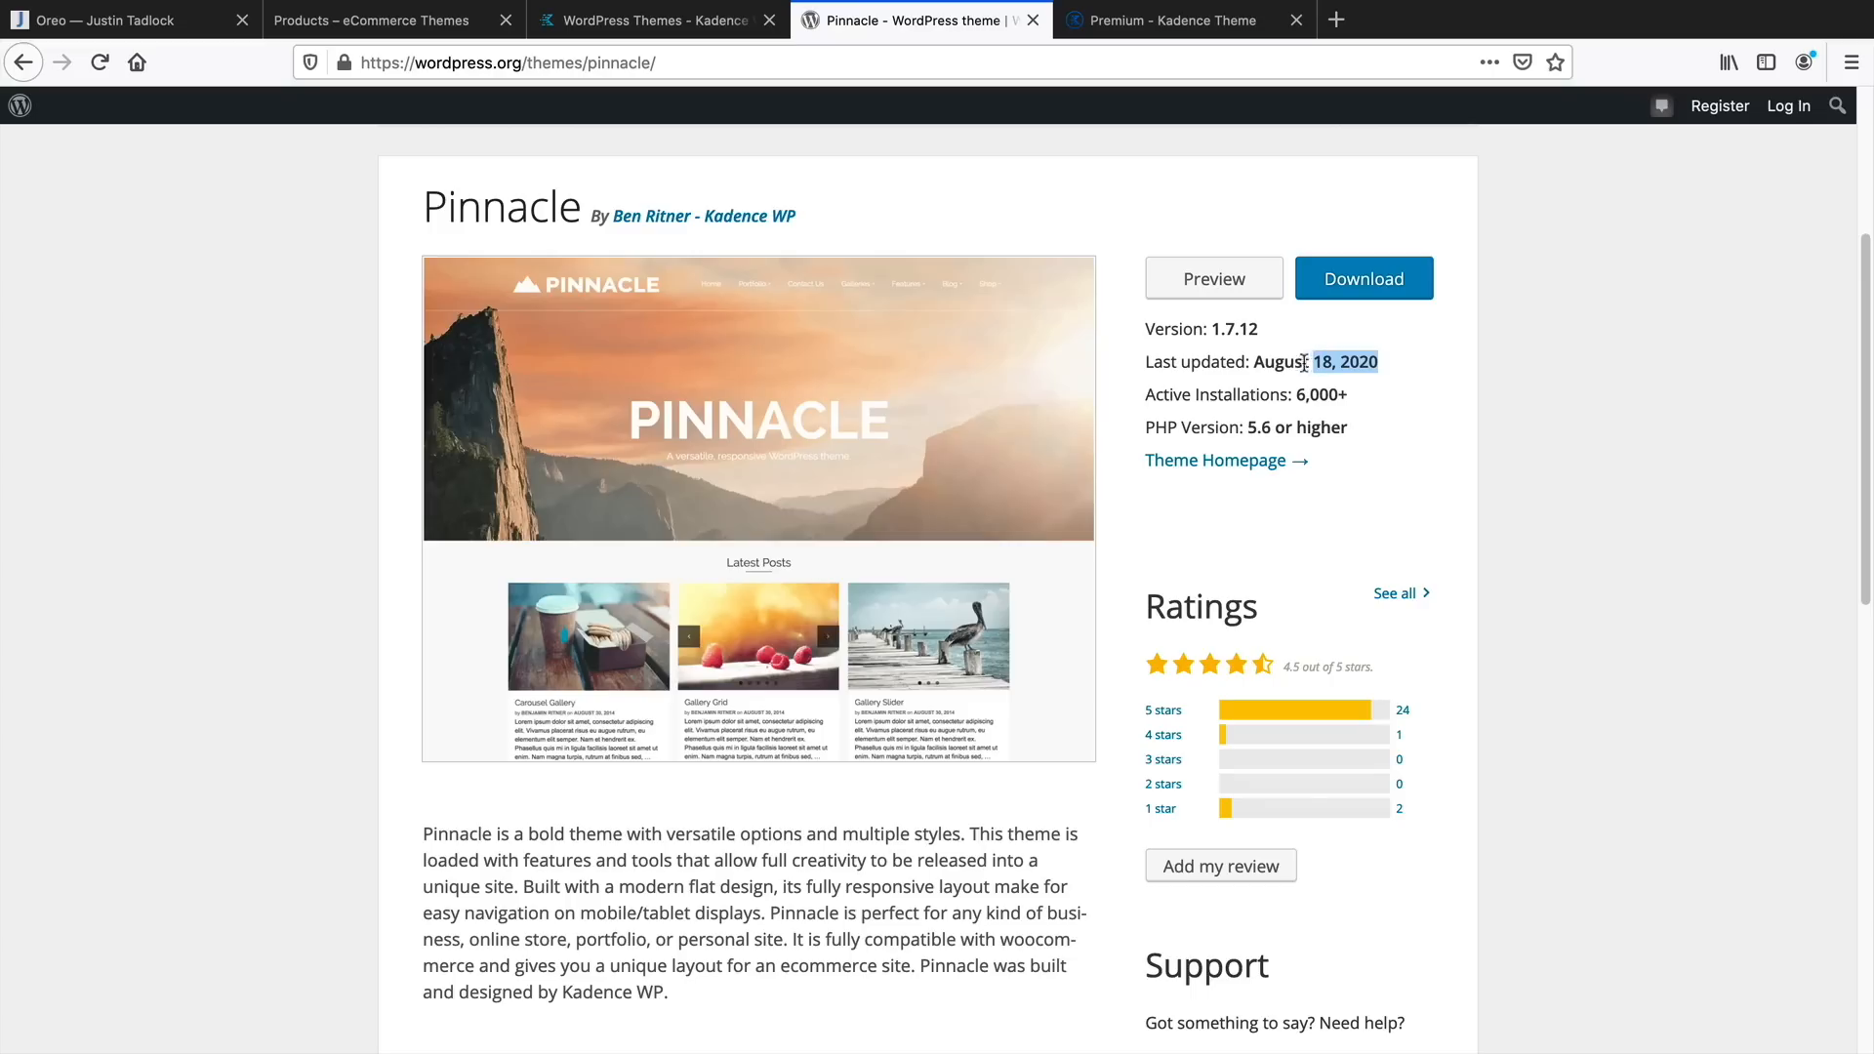
click(1137, 374)
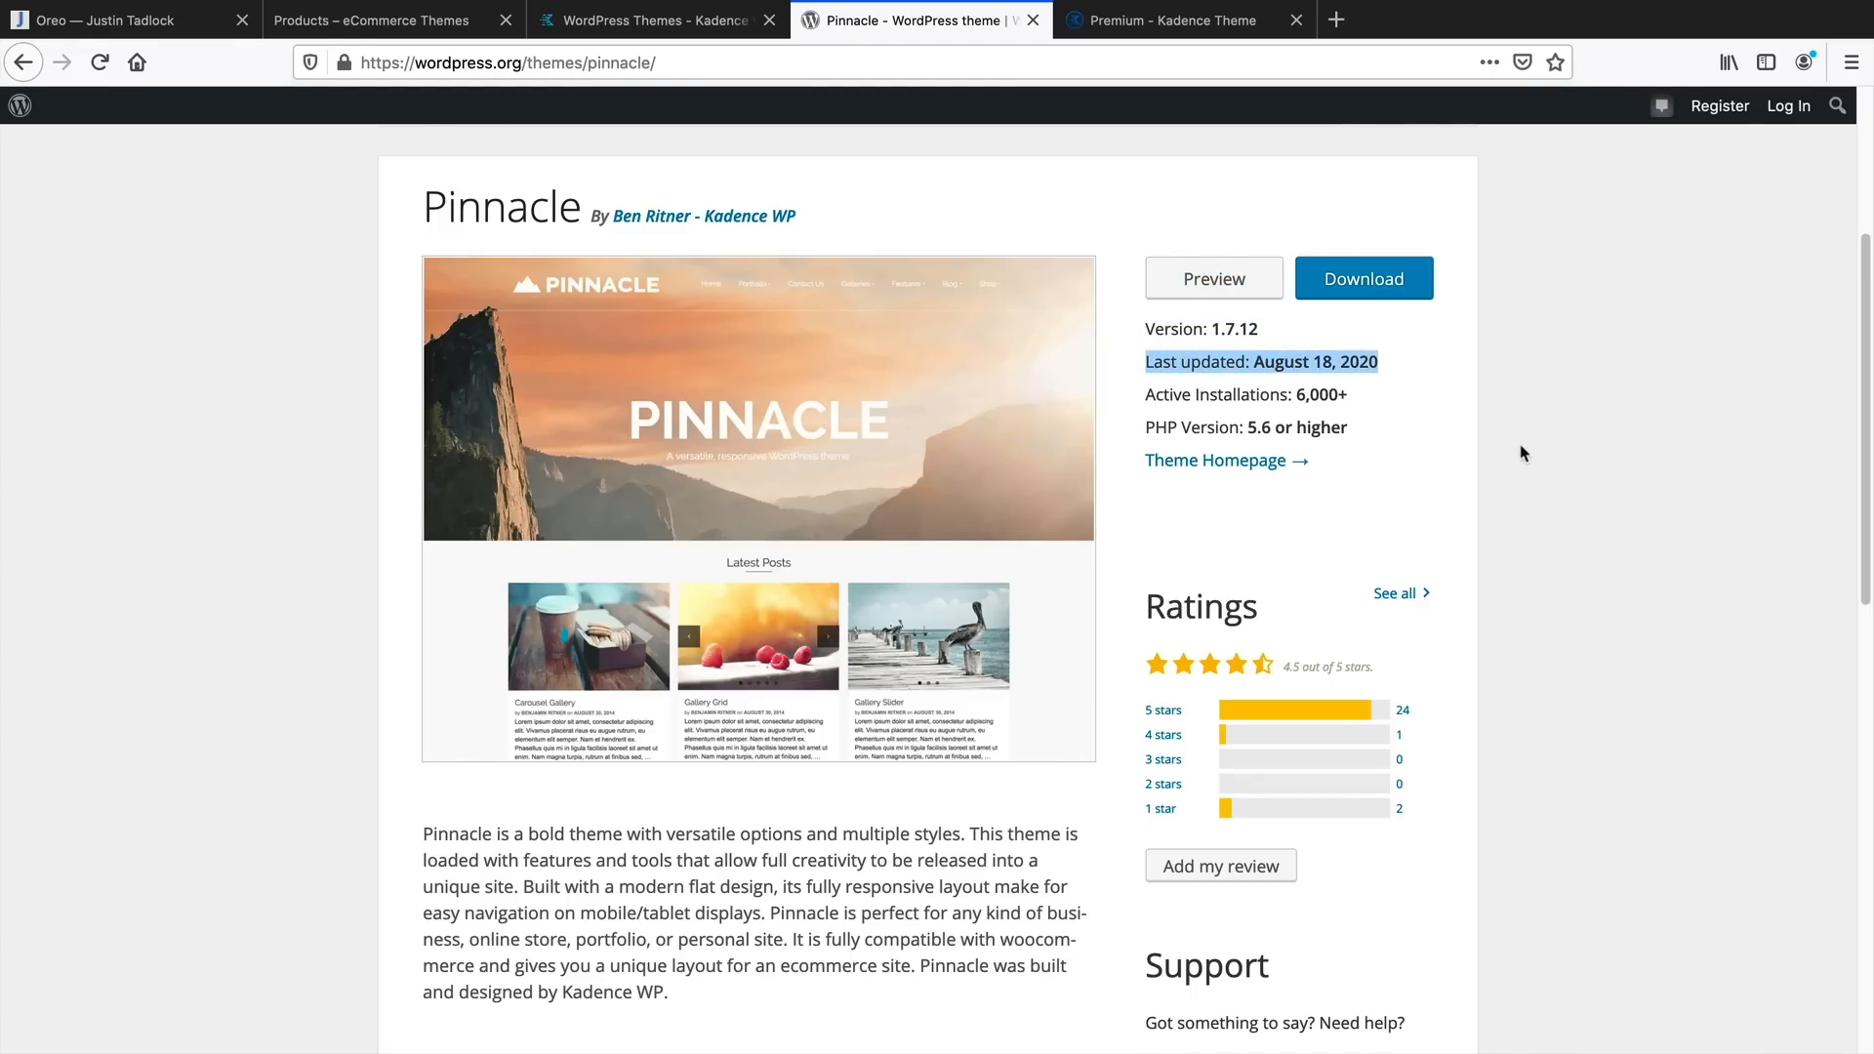
Switch the product archive's Archive Title Layout to the first, in-content option
middle_click(325, 424)
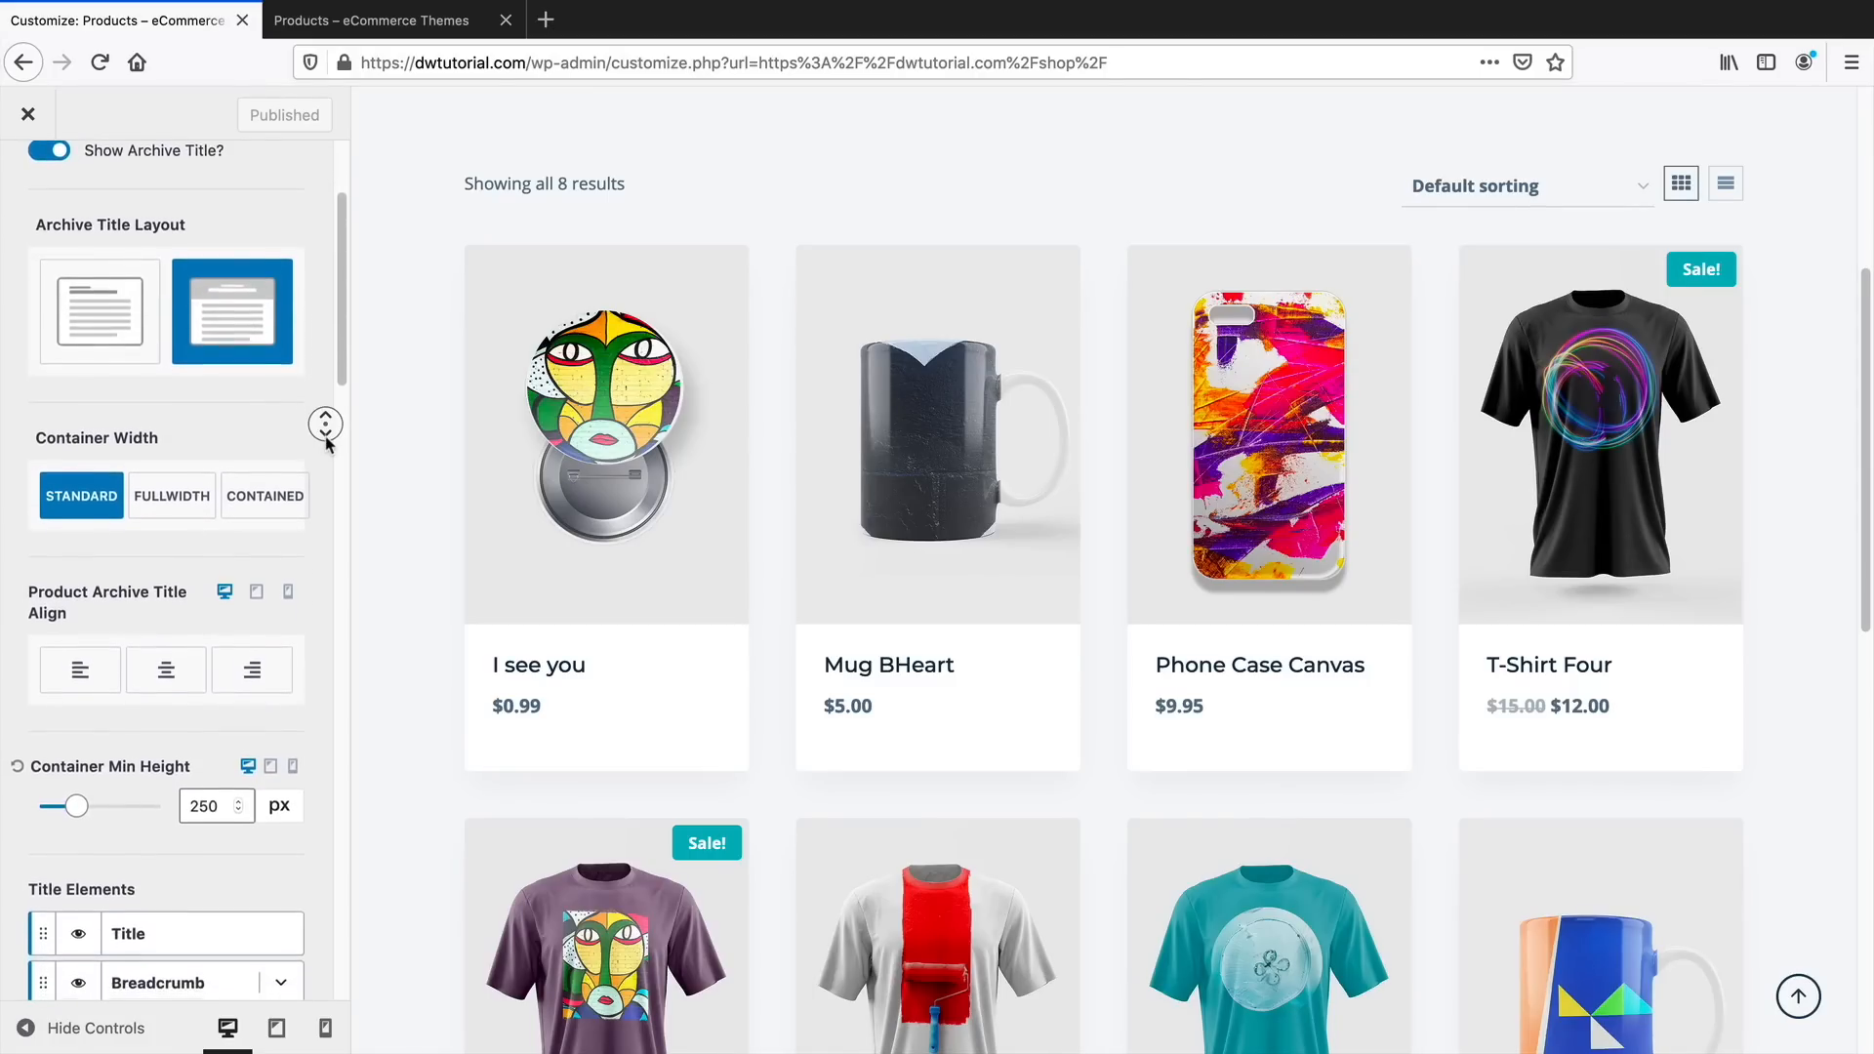
click(117, 256)
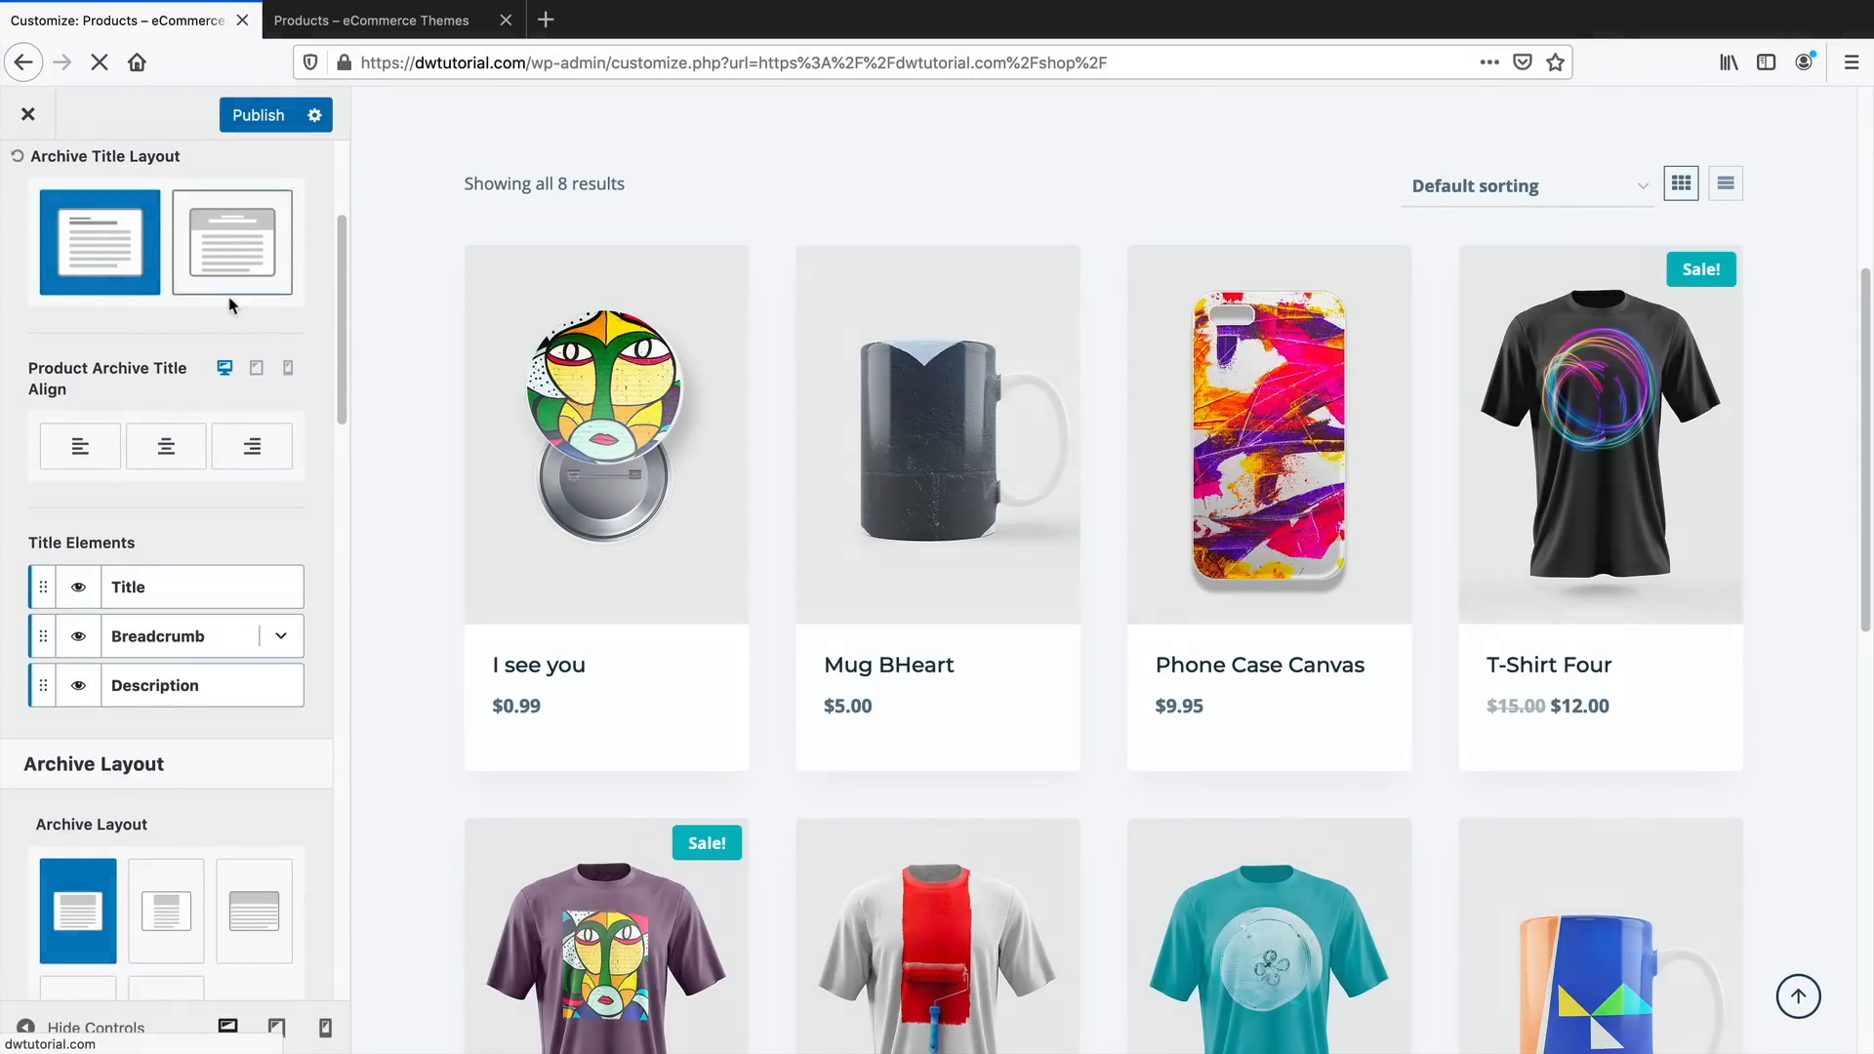
drag(338, 386, 338, 494)
click(166, 530)
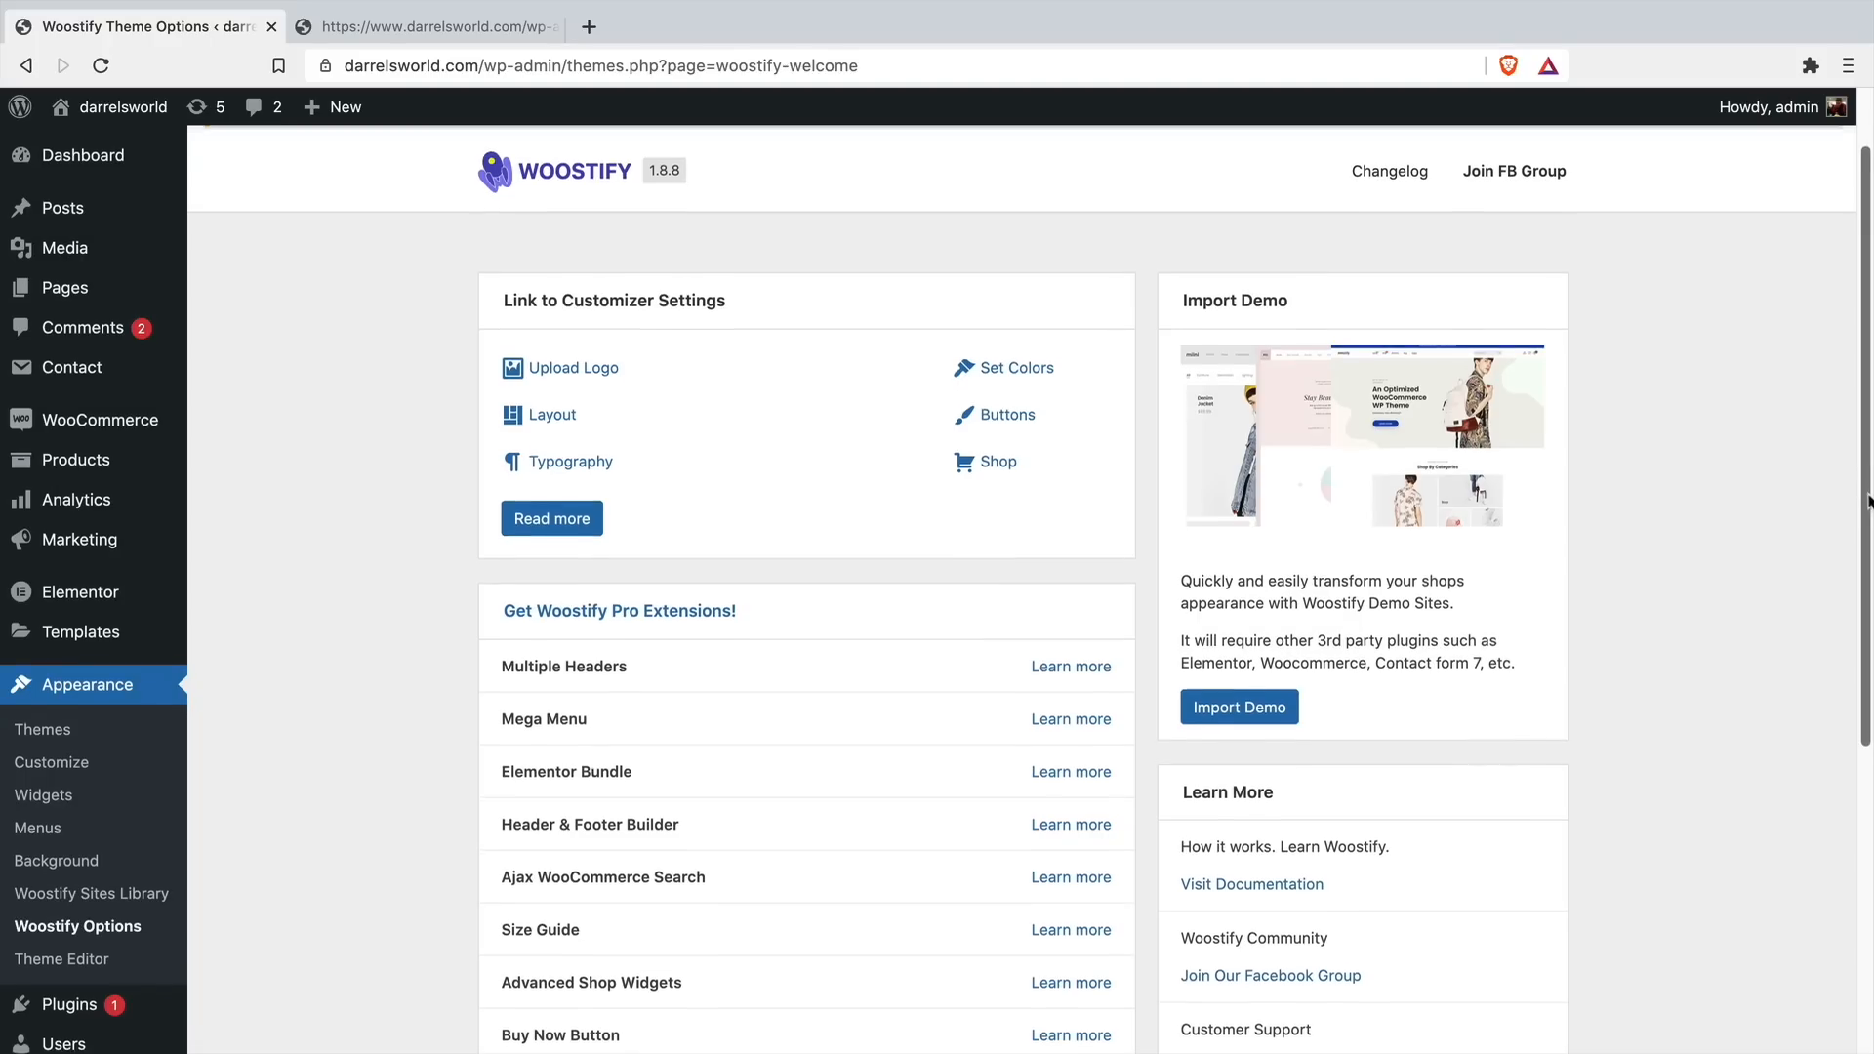
Review the Woostify options page around the Import Demo section and switch to the other open page
scroll(1623, 503, down, 2)
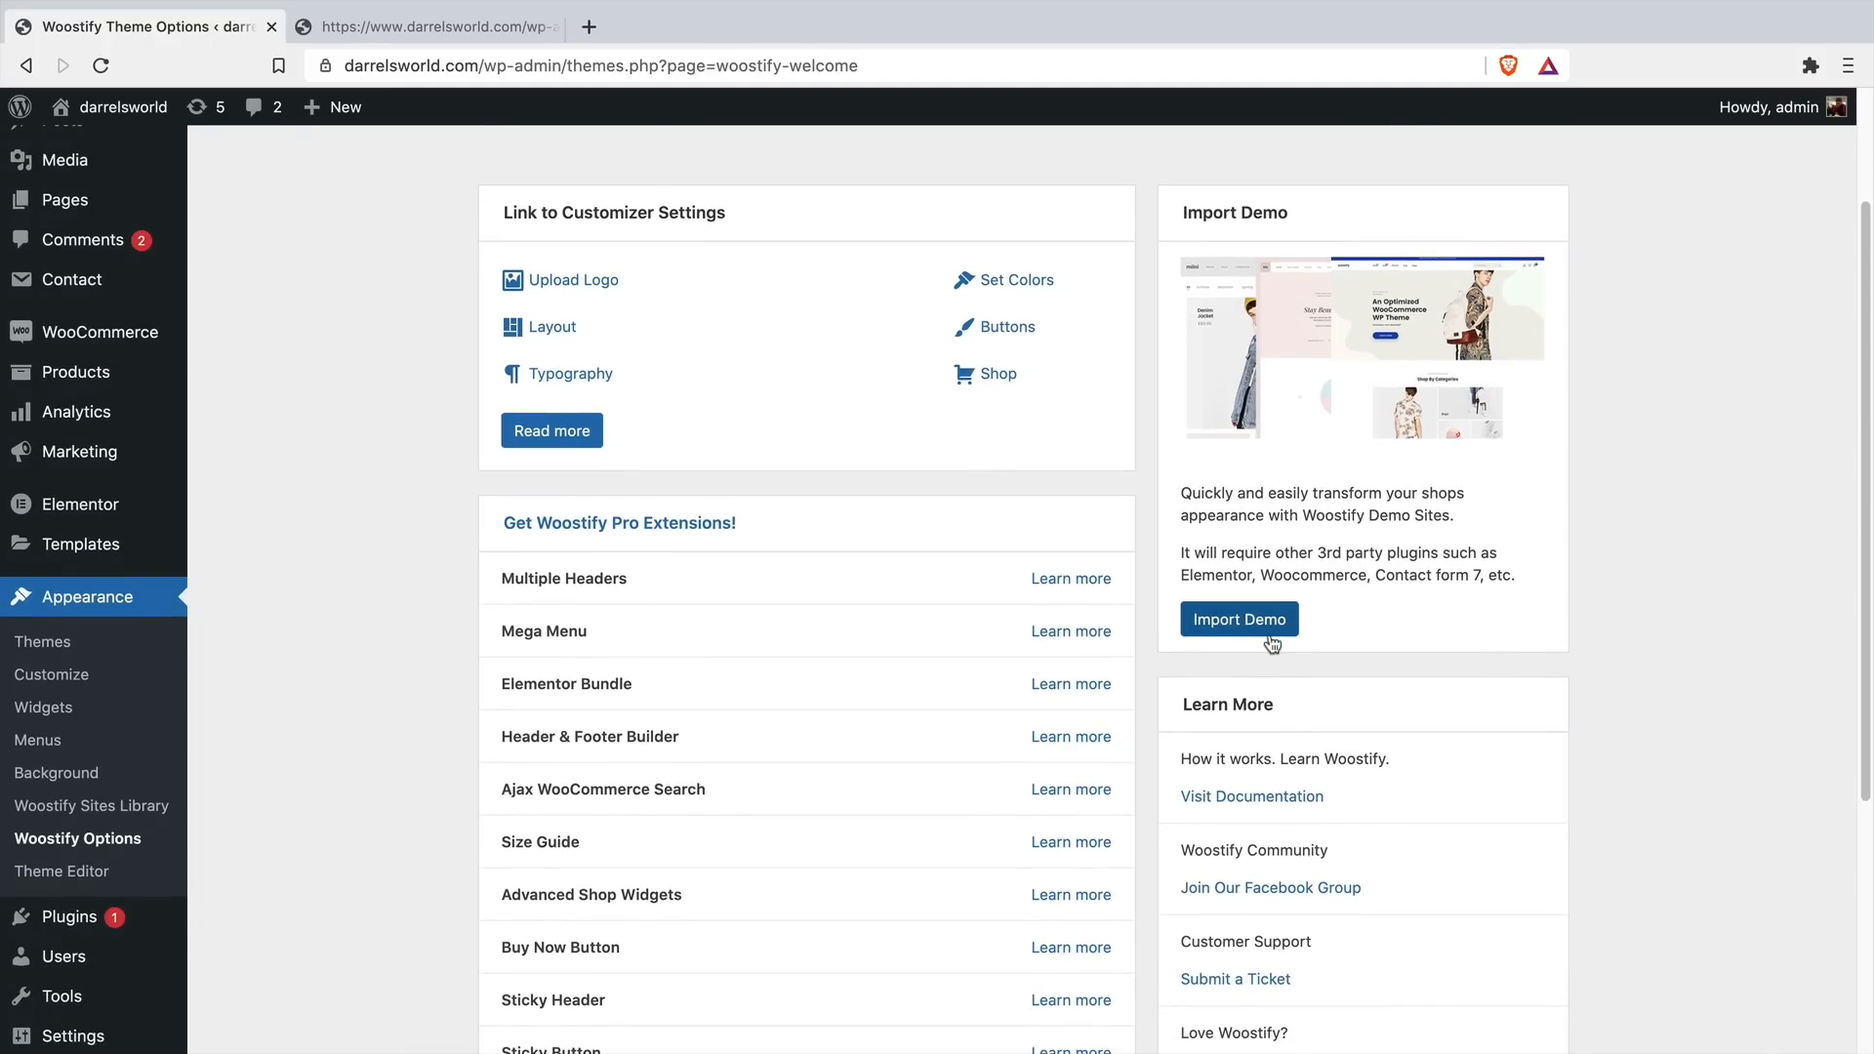
click(439, 27)
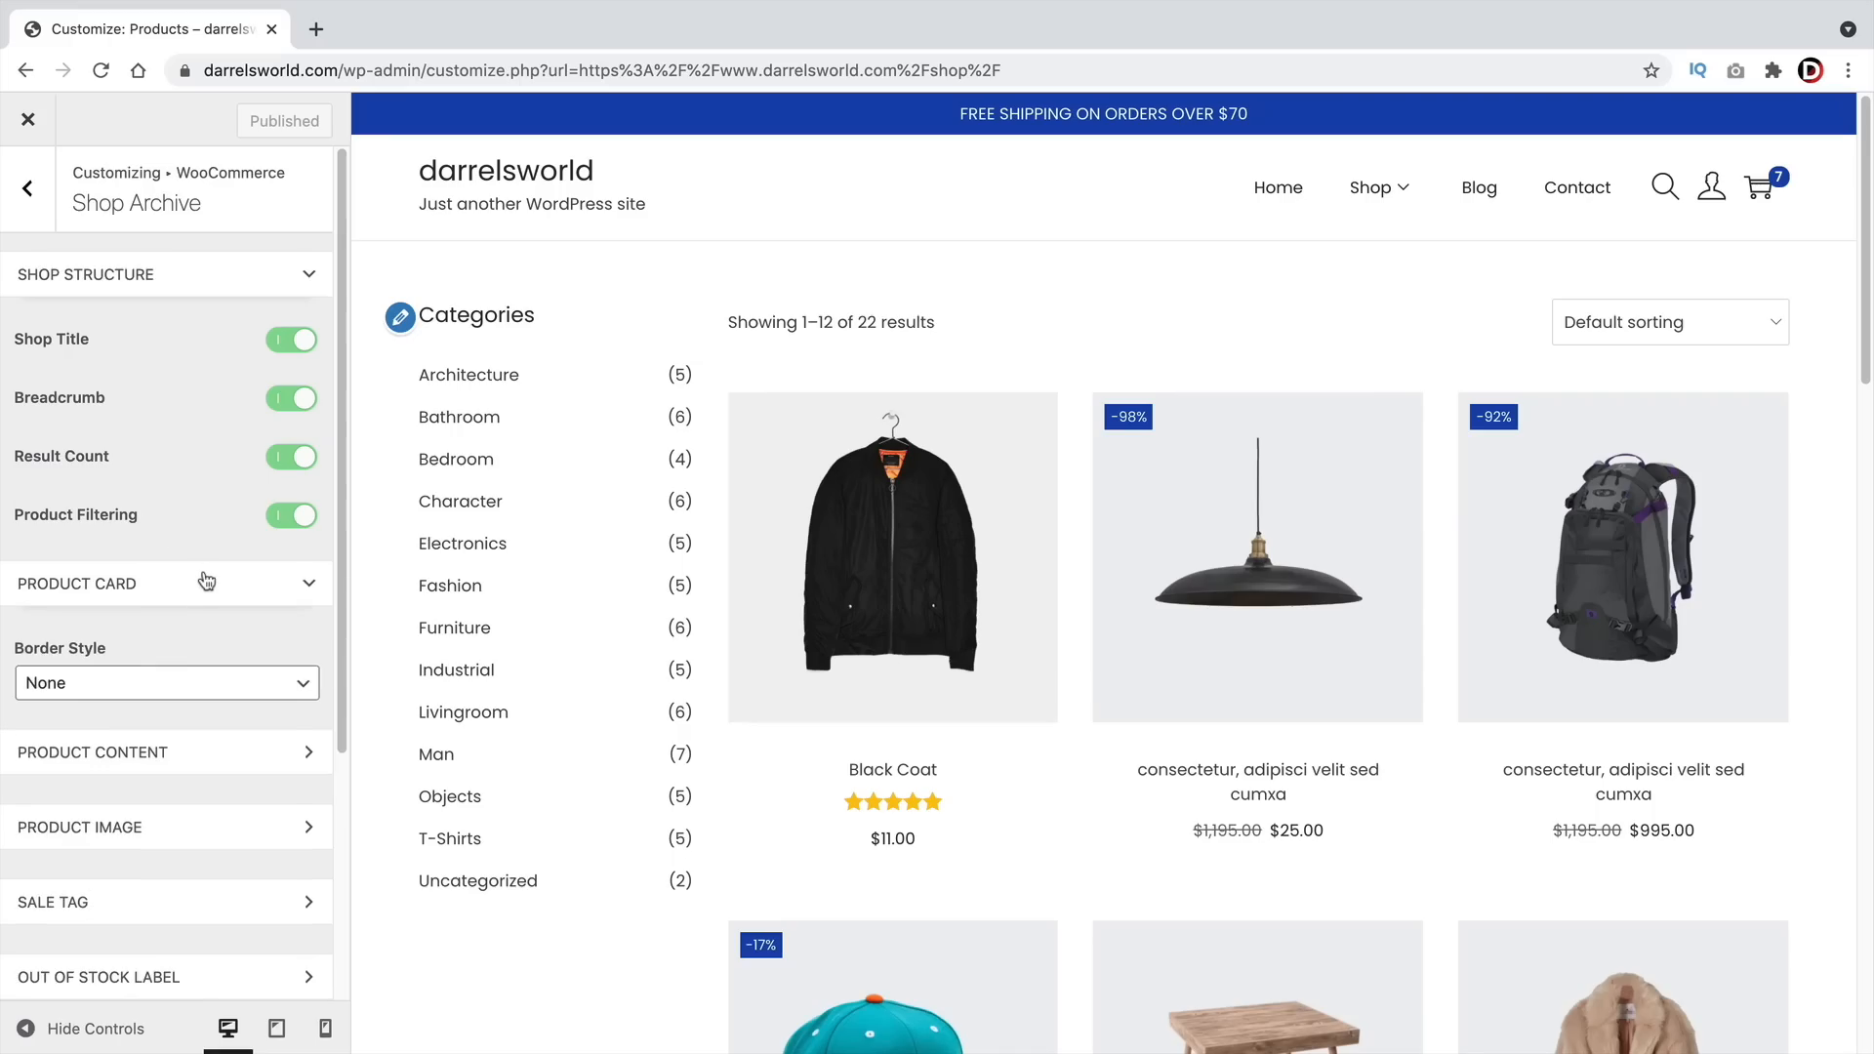
Set the shop archive's product card border style to Solid with a border width of 4 px
click(212, 684)
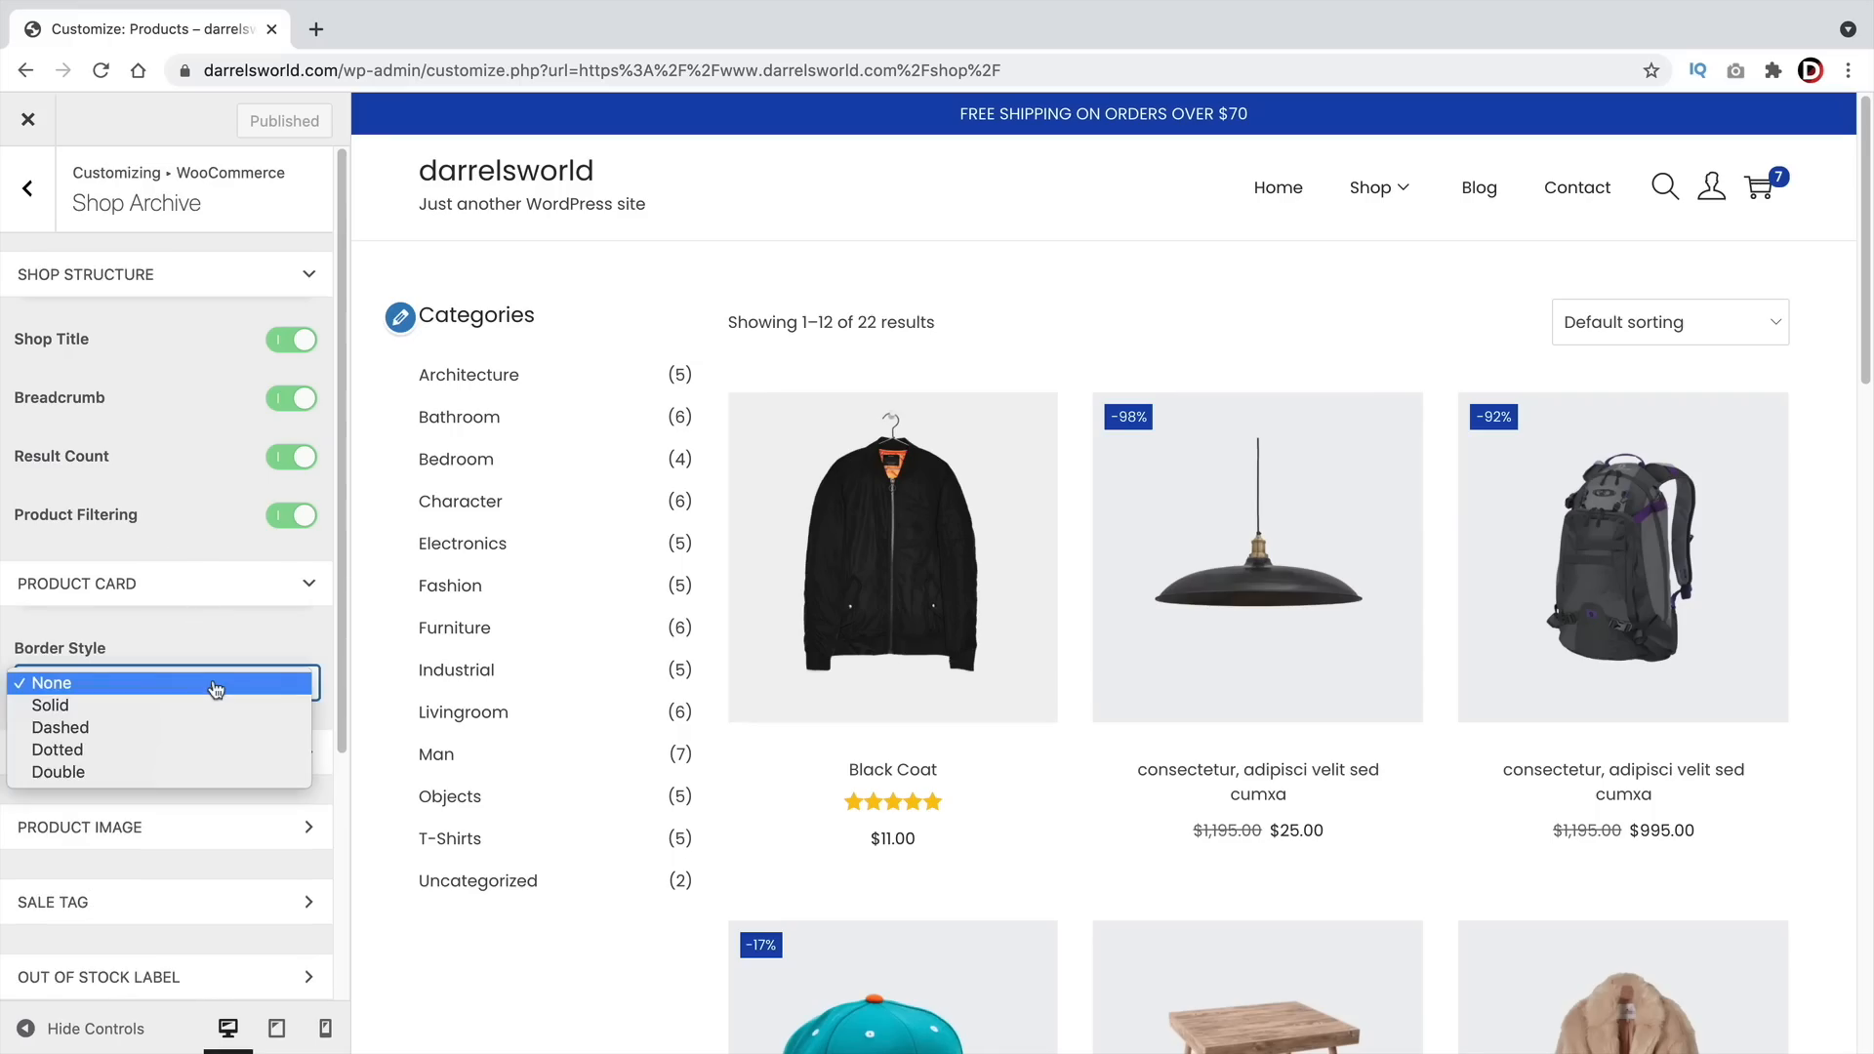
click(212, 708)
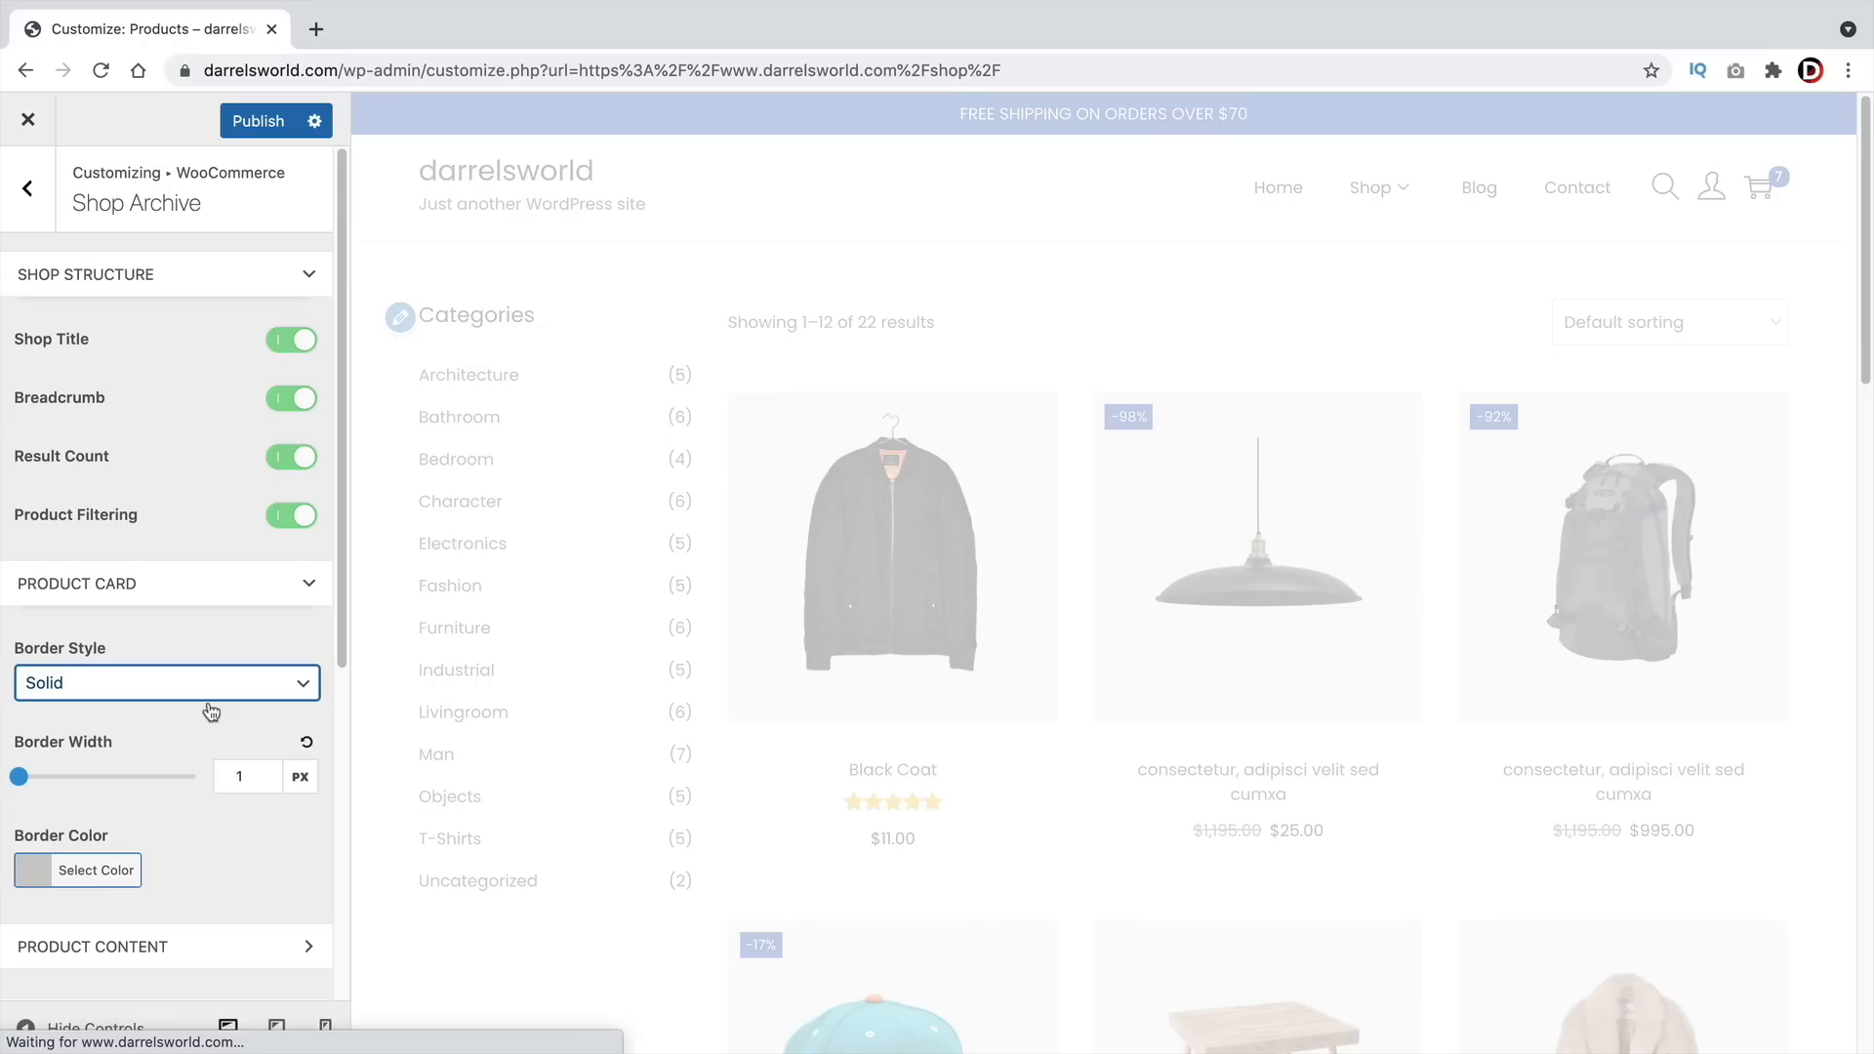
drag(20, 780, 56, 789)
click(273, 771)
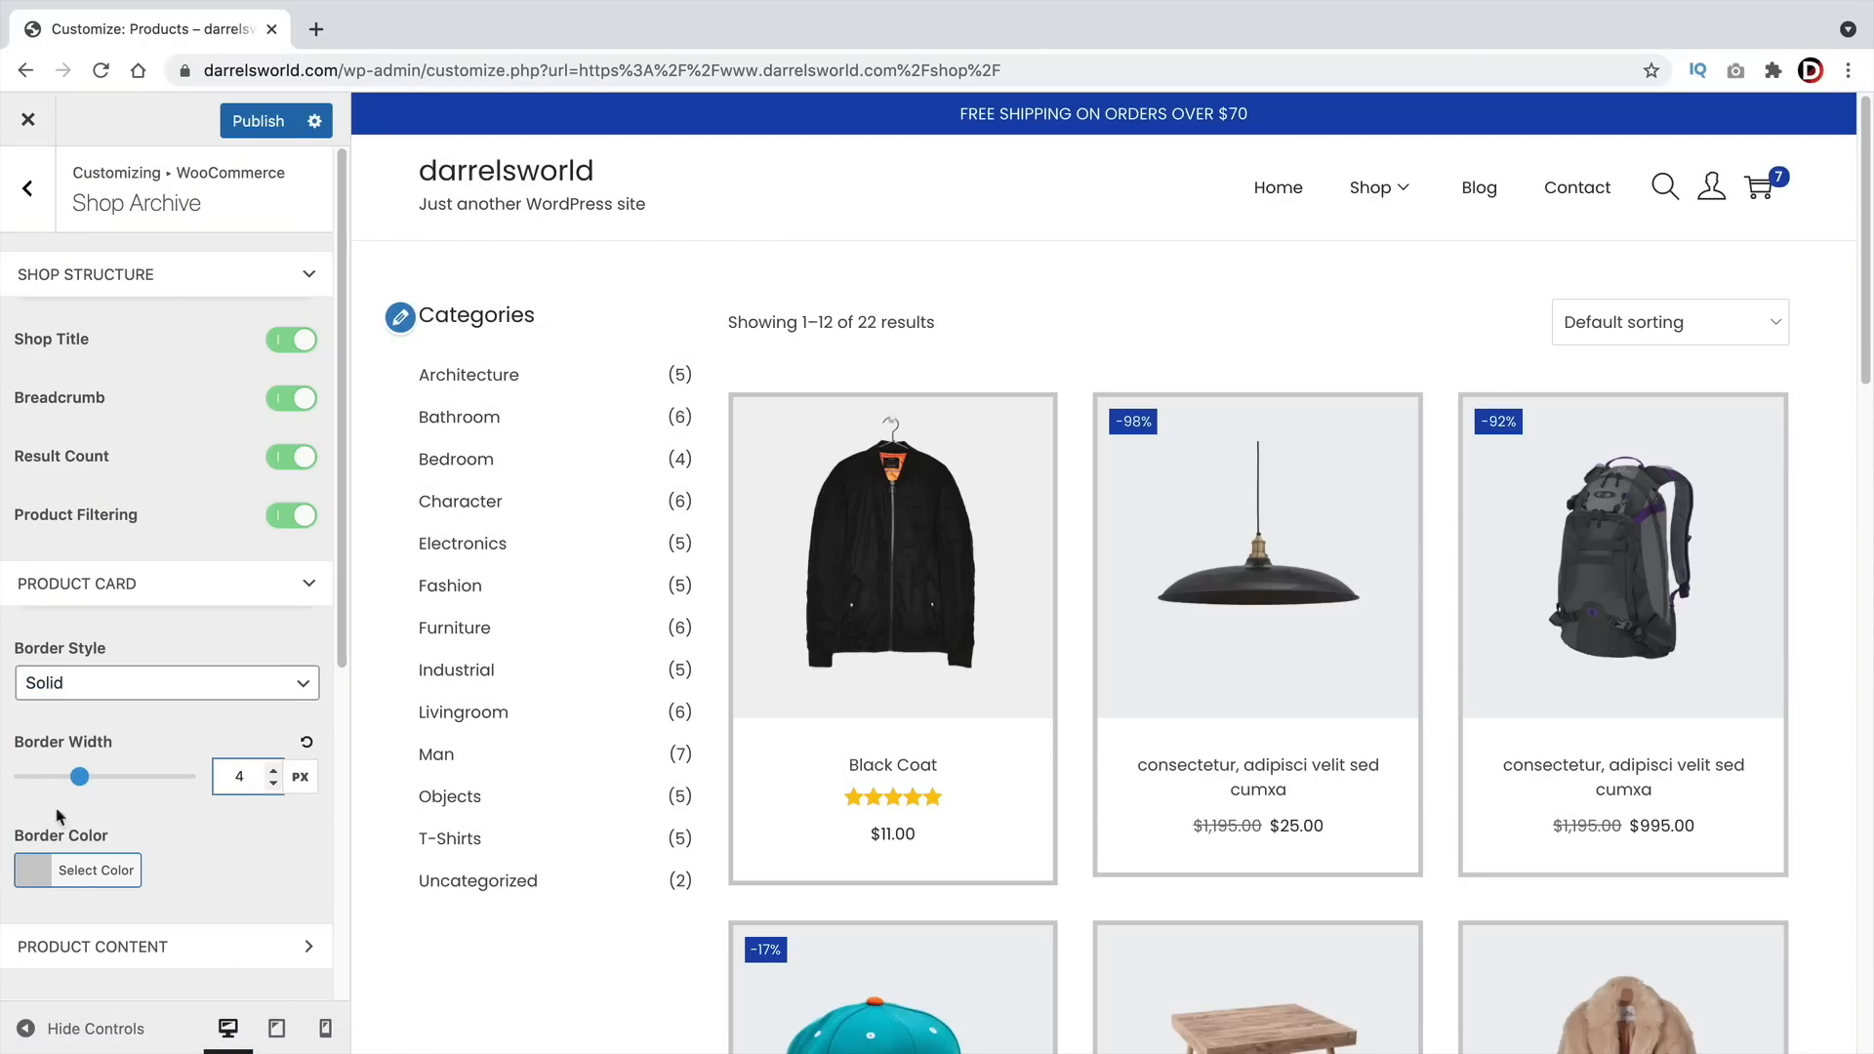
Set the product card's border colour to black, #000000
click(77, 870)
scroll(76, 879, down, 5)
click(38, 669)
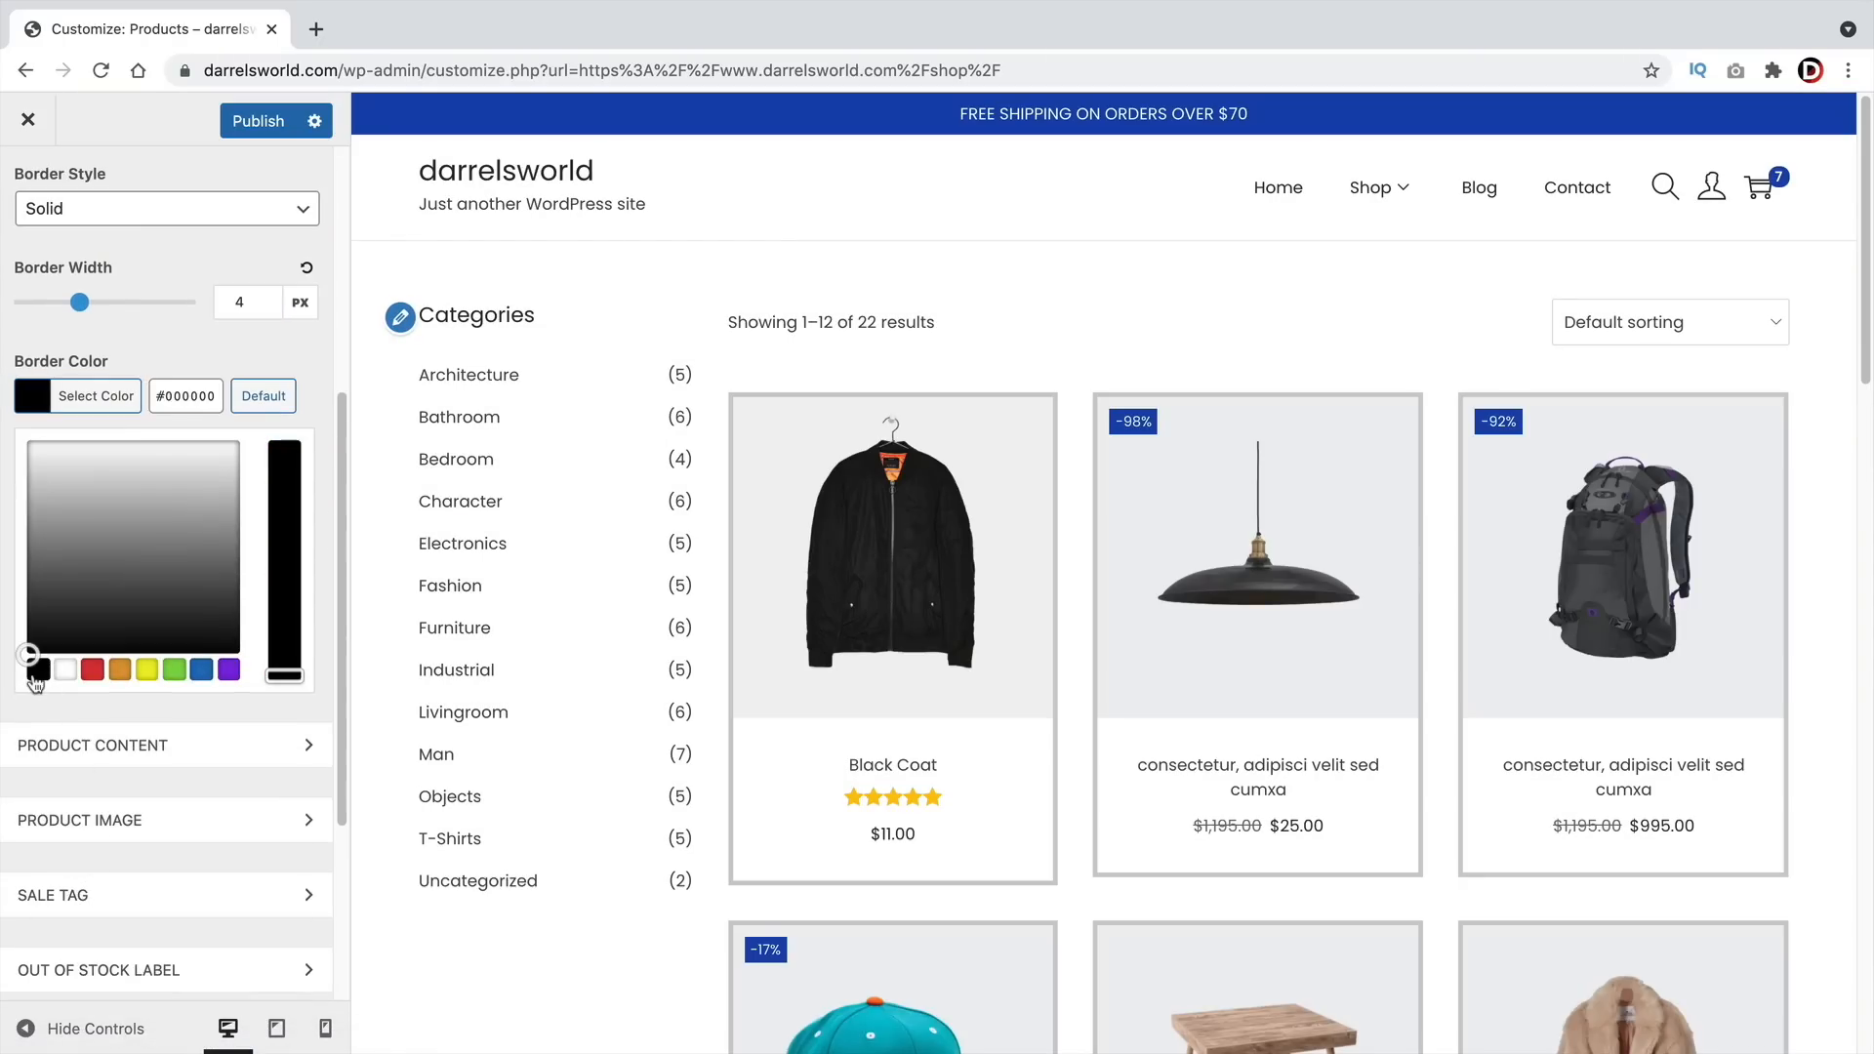
Expand the Product Content and Out of Stock Label sections of the shop archive settings
scroll(147, 586, down, 3)
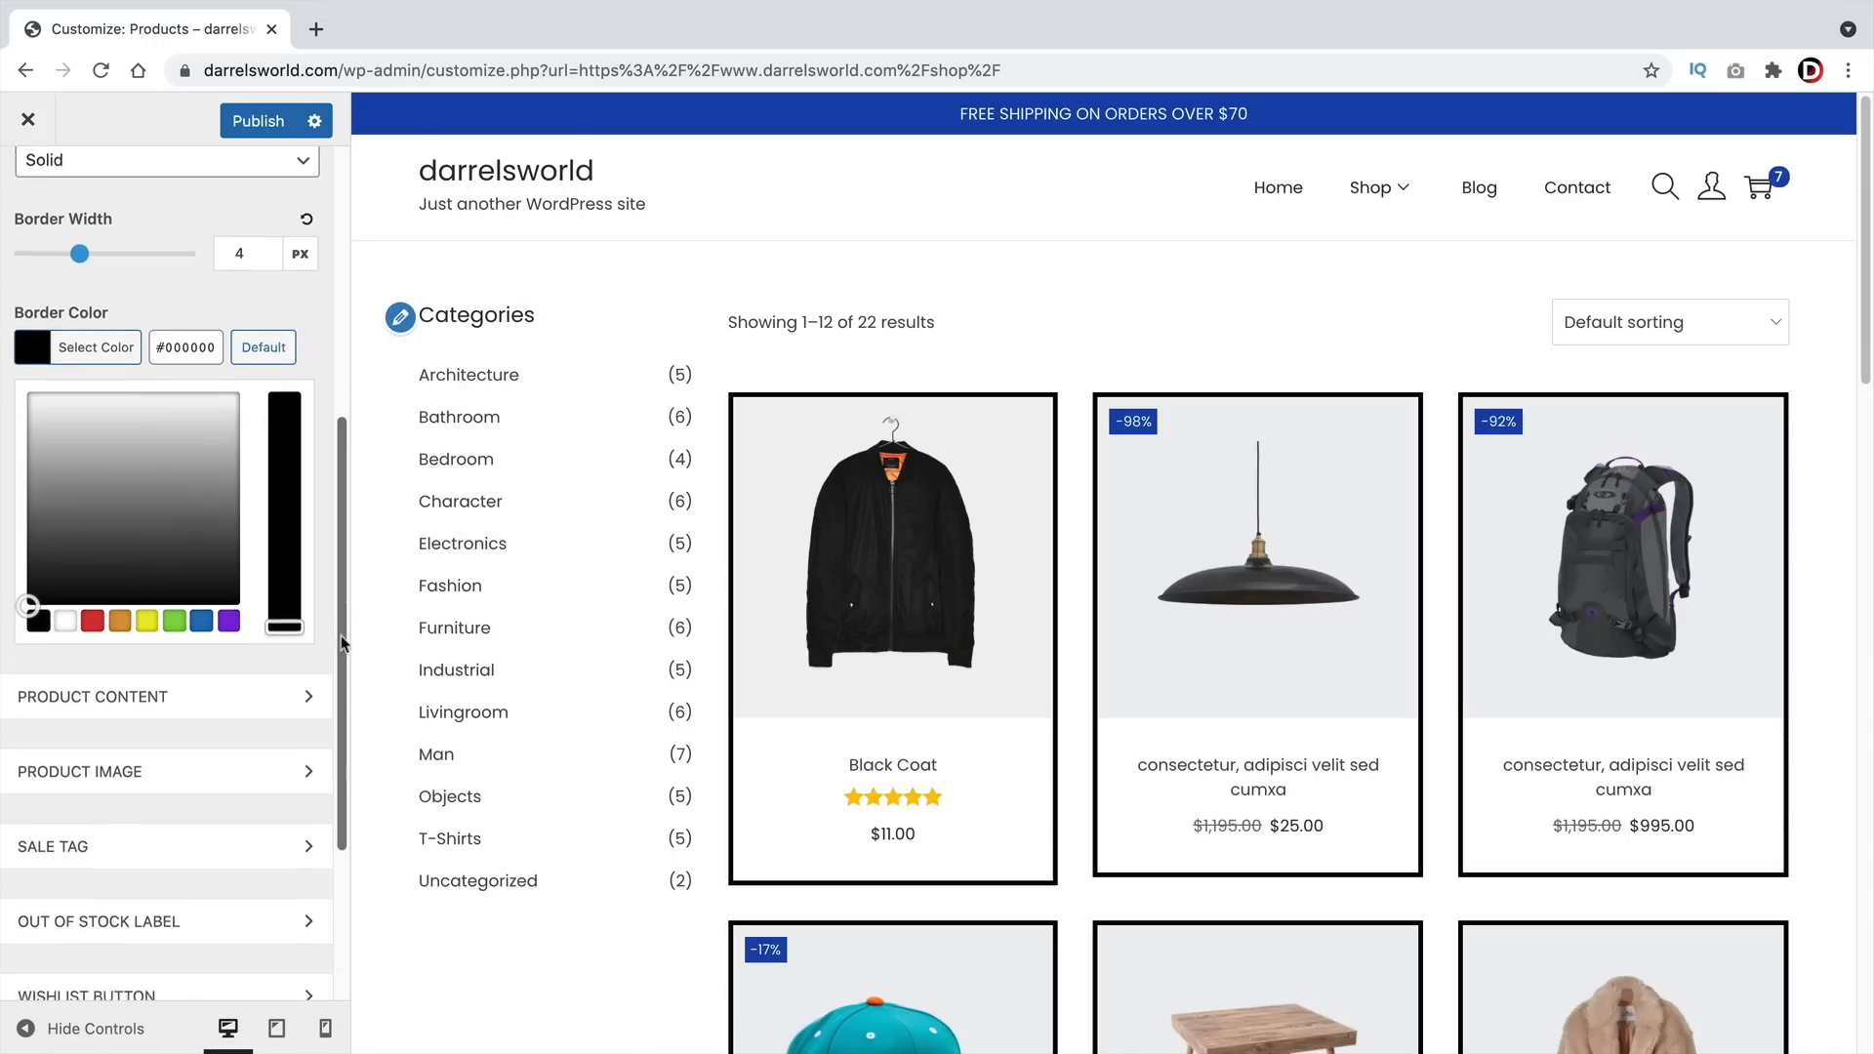
click(293, 451)
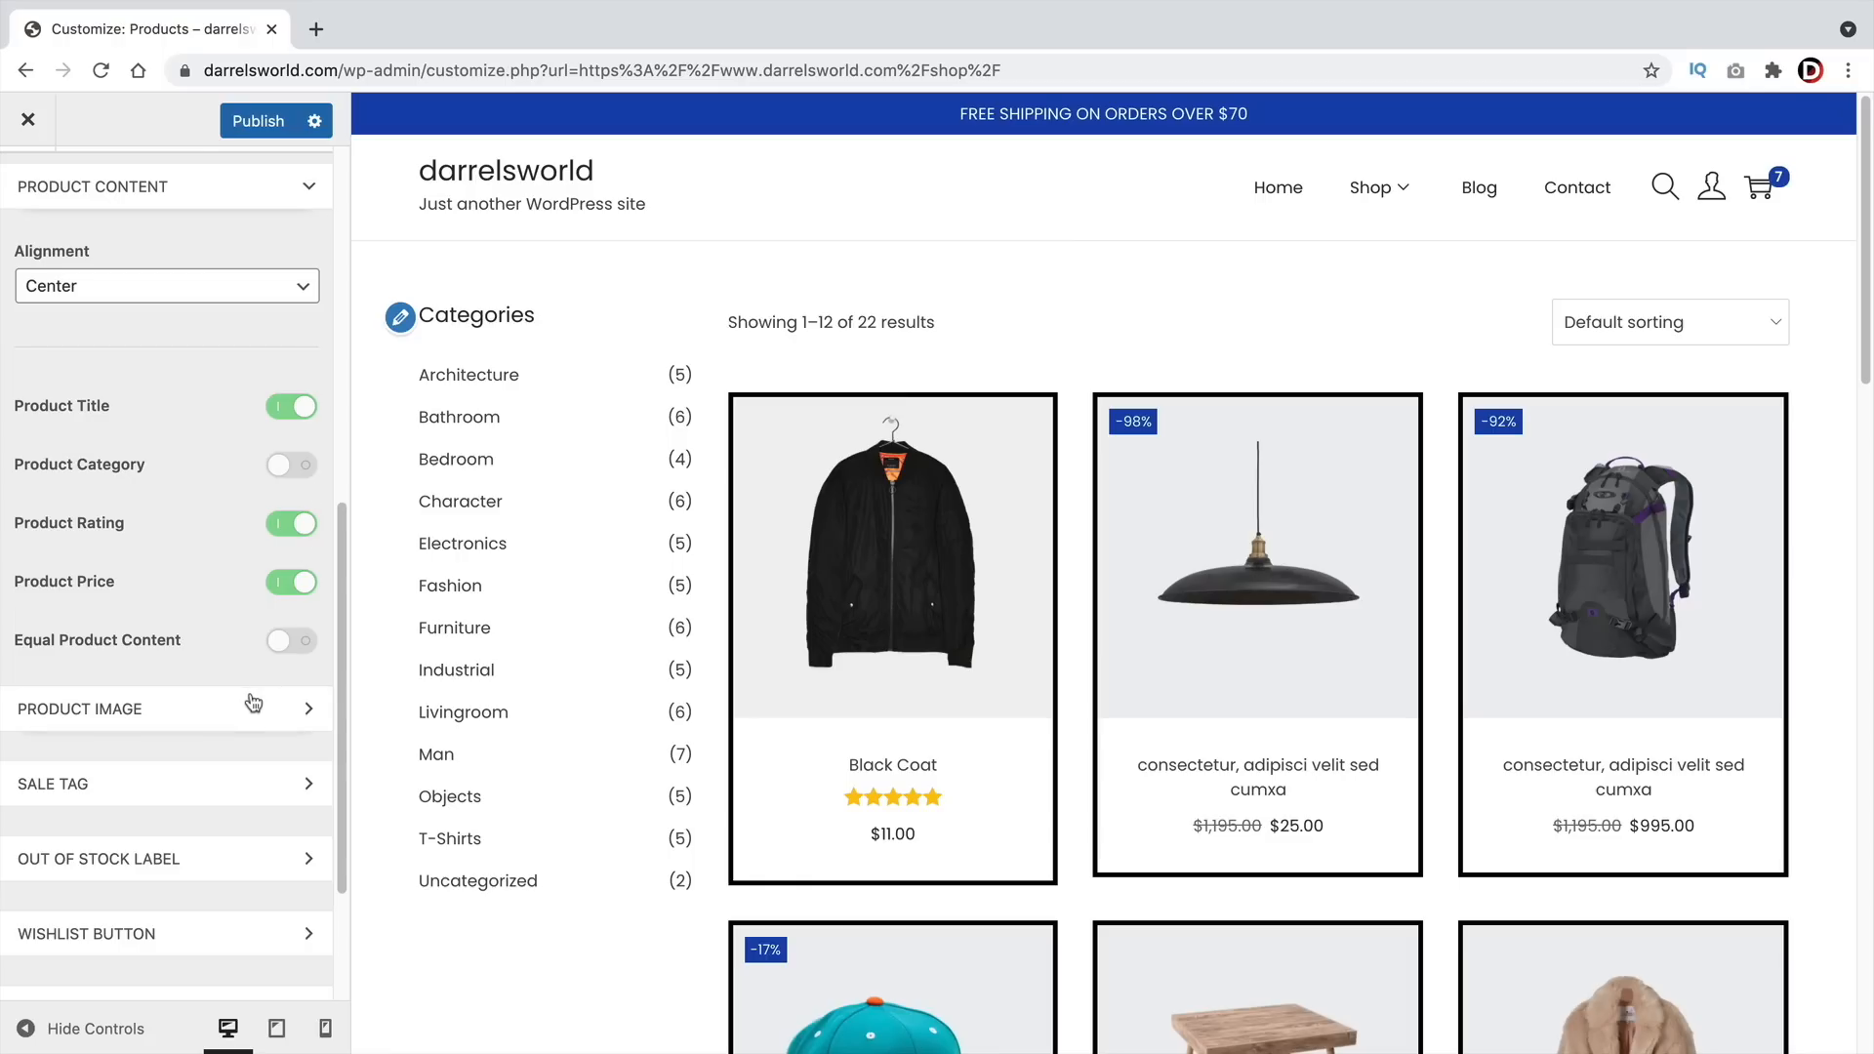
click(117, 868)
Try the Add to Cart Button position with a filled button below the price, and choose the text-link position instead
scroll(119, 871, down, 1)
click(42, 643)
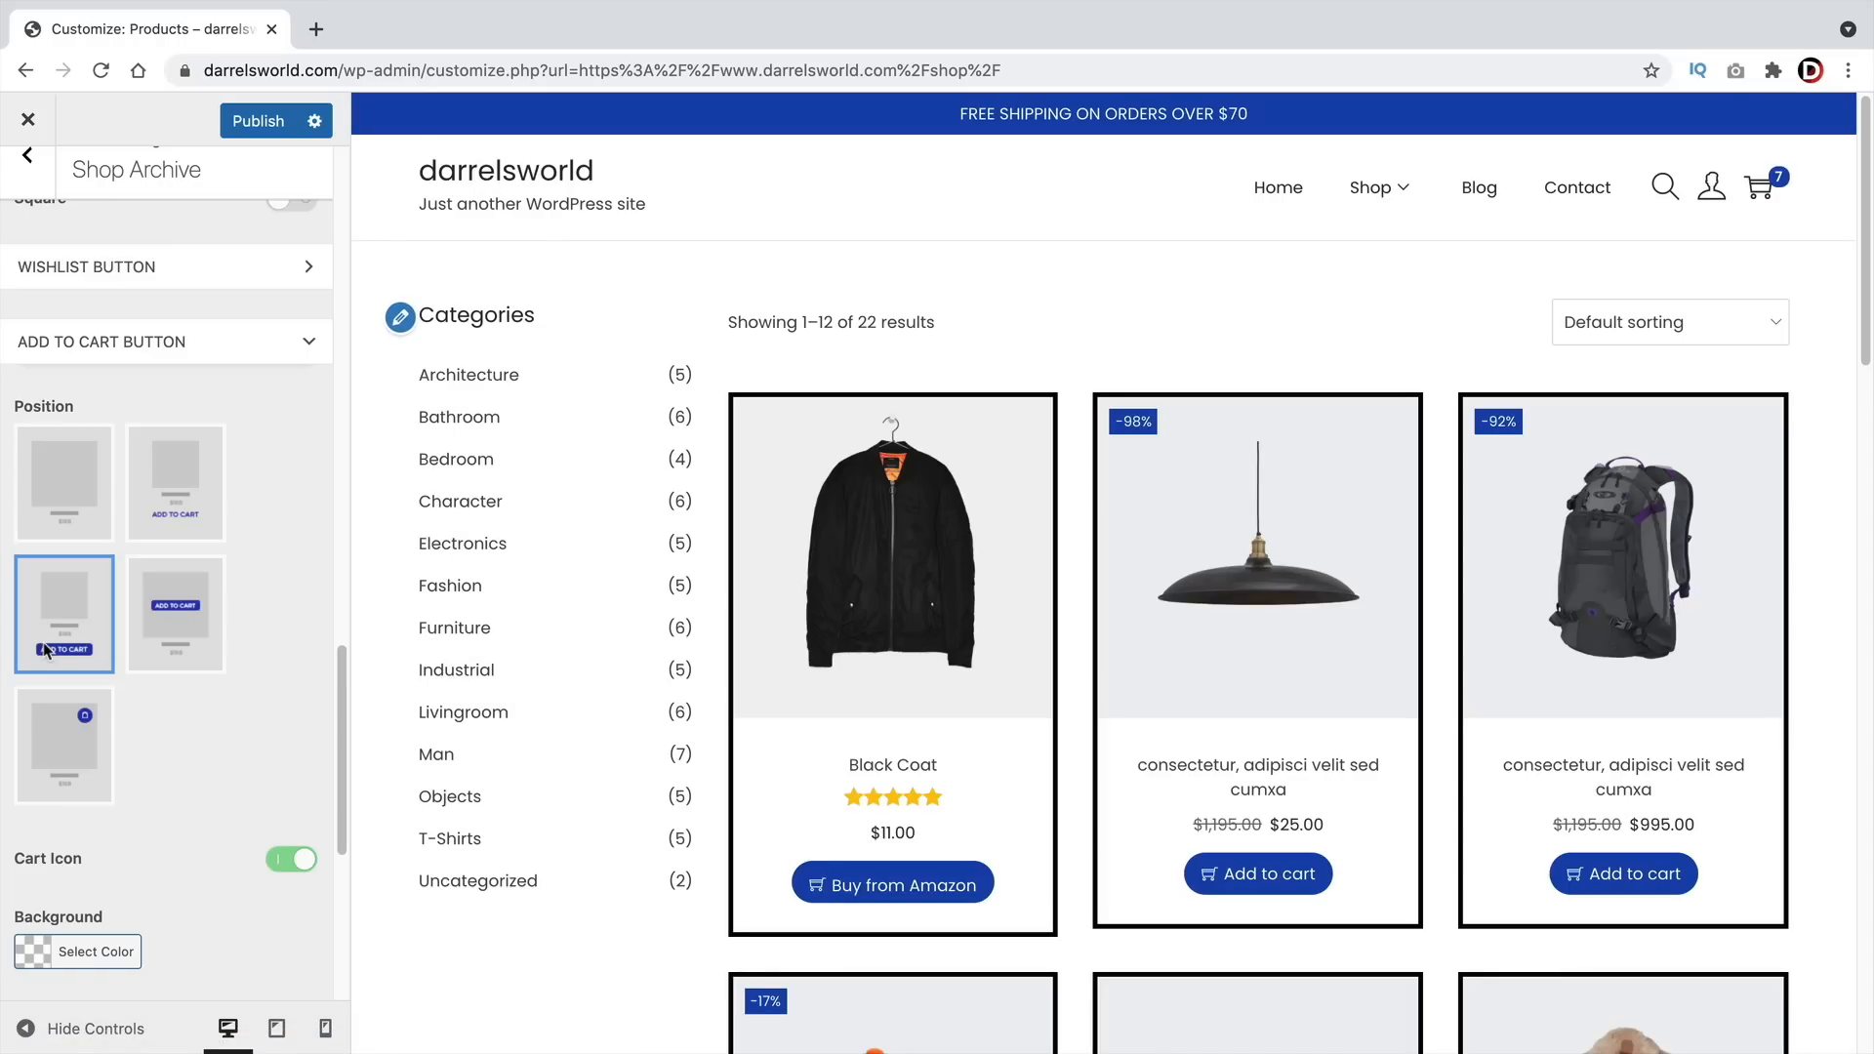
click(161, 504)
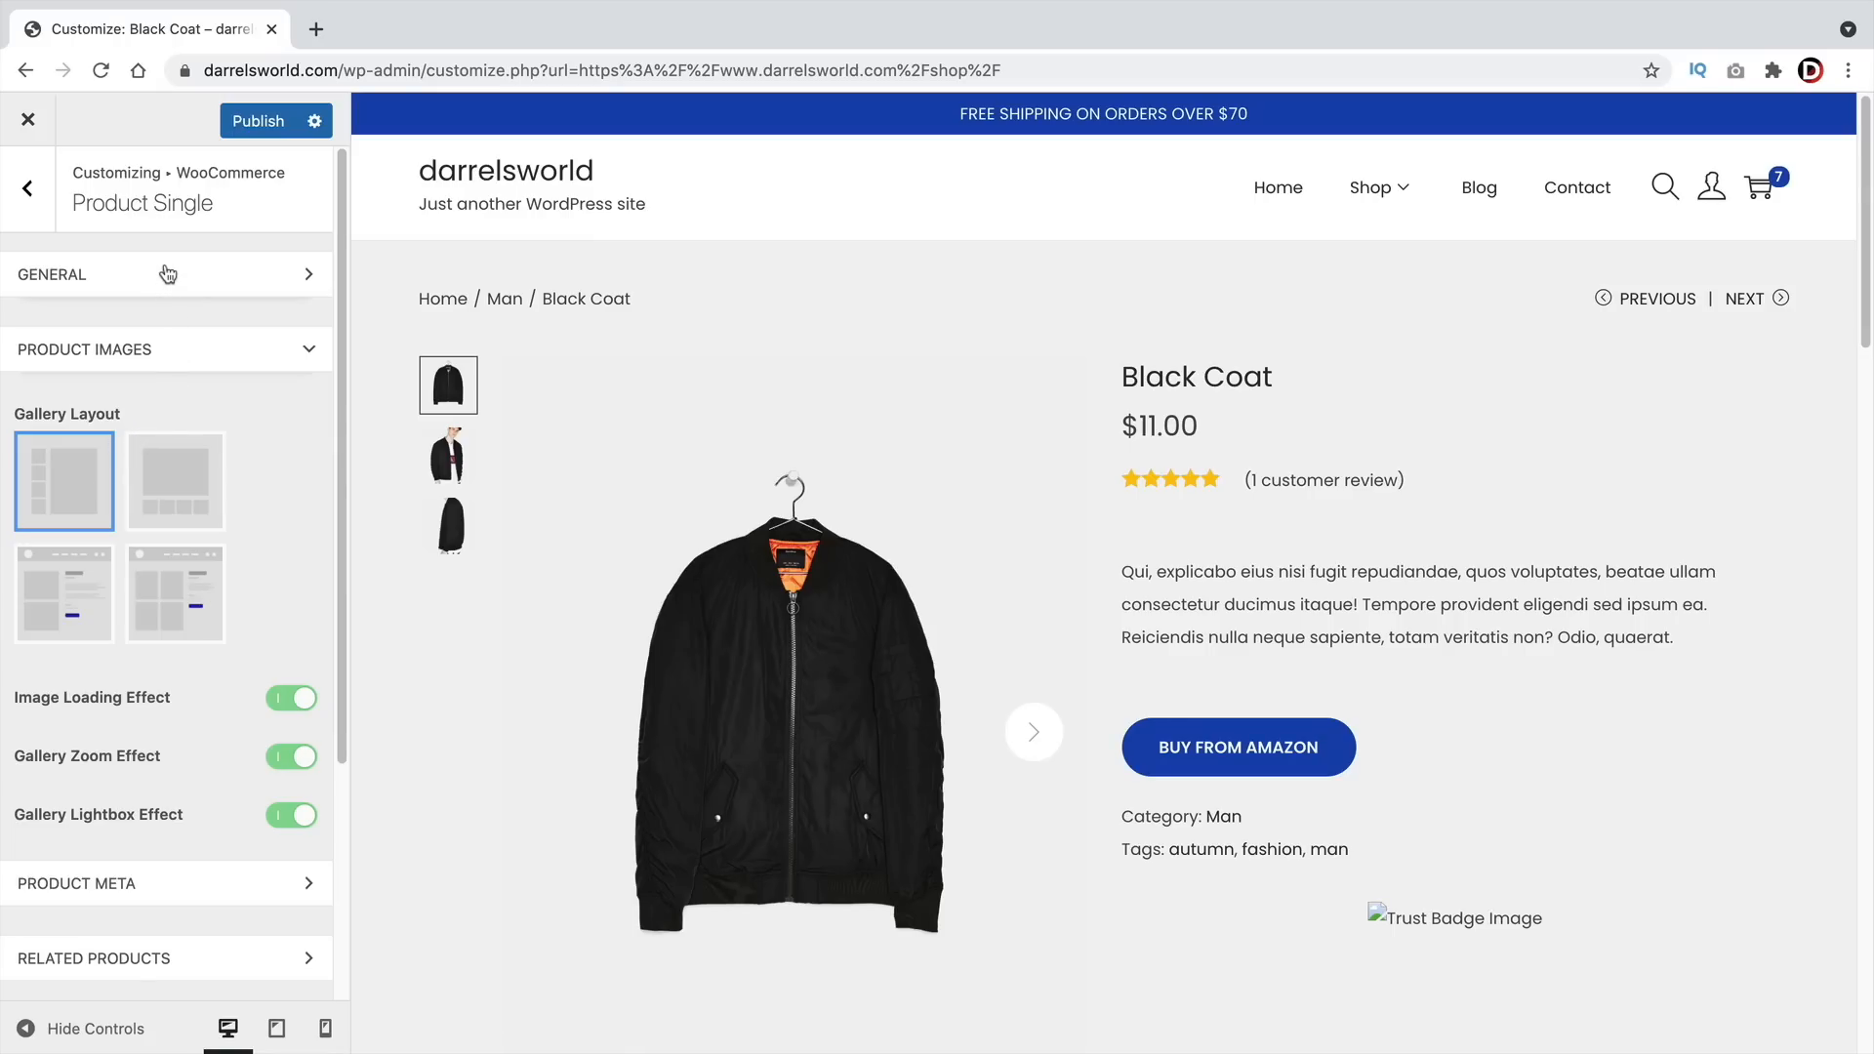
Try the single product gallery layout with thumbnails below the image, and choose the fourth, two-column gallery layout instead
click(175, 461)
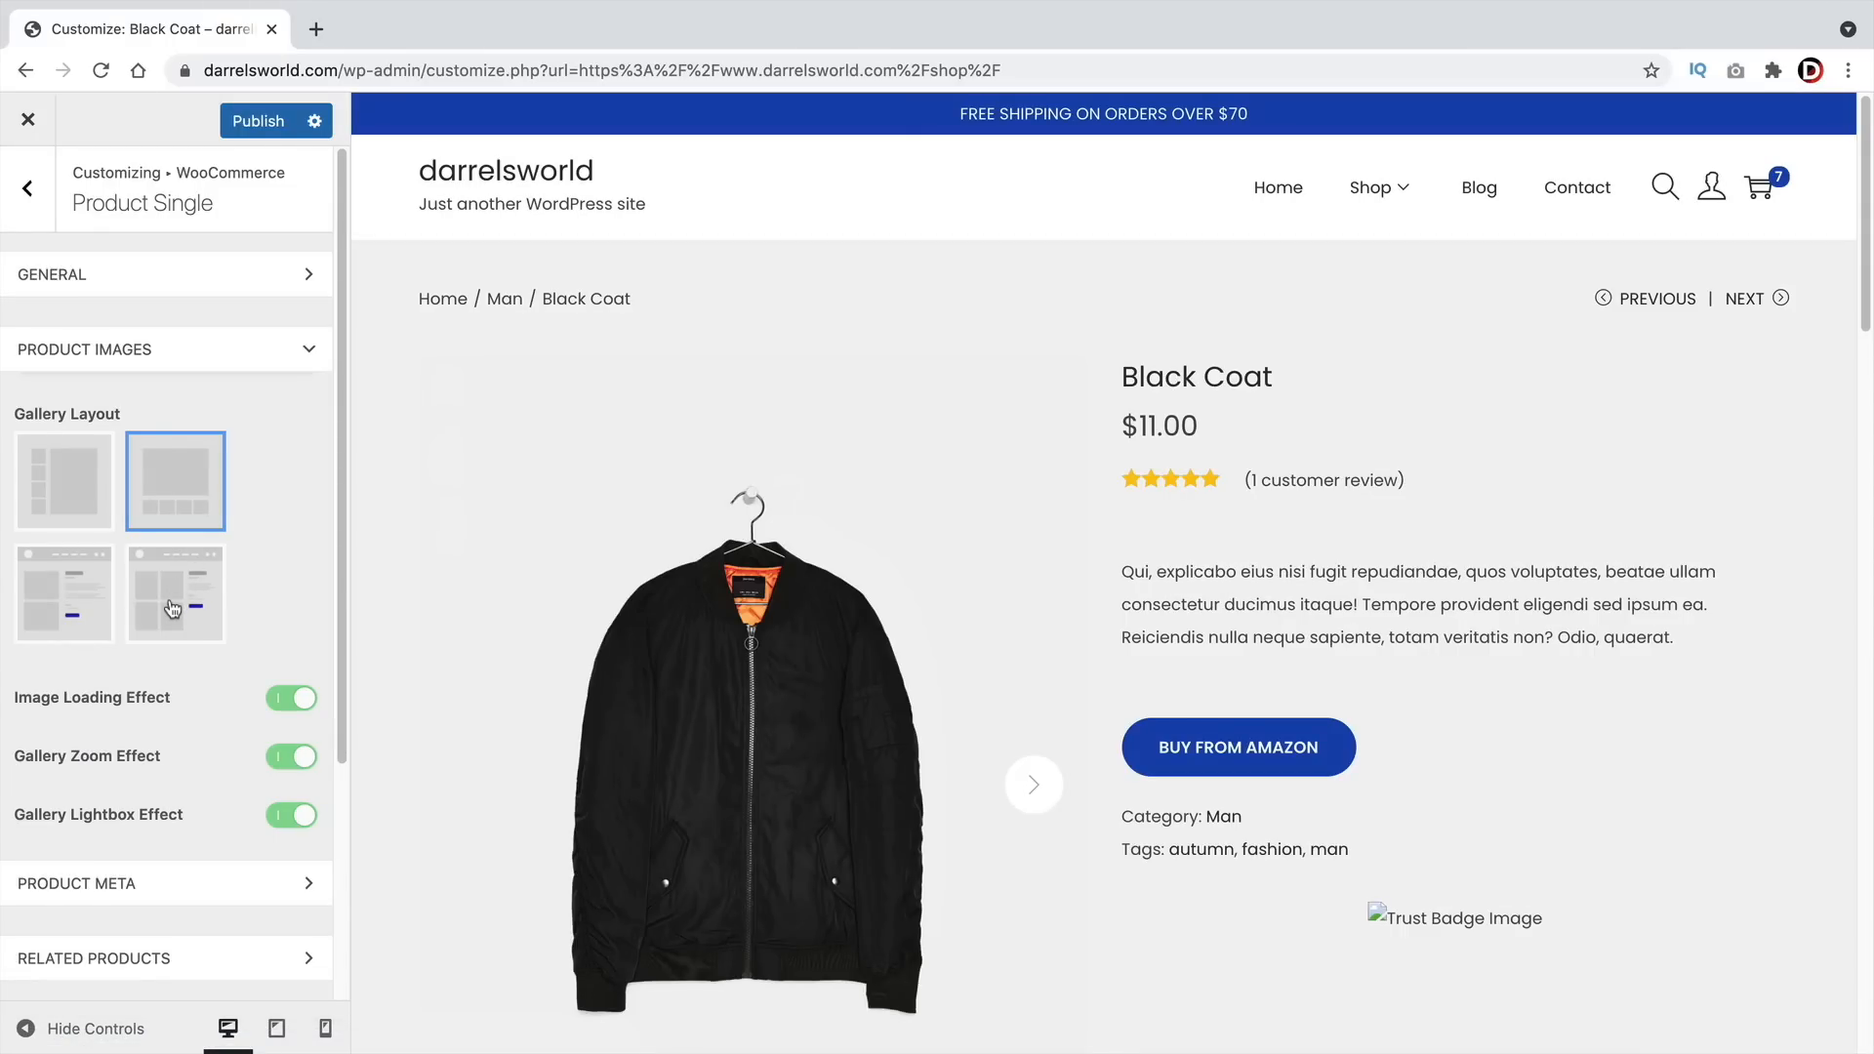
click(172, 609)
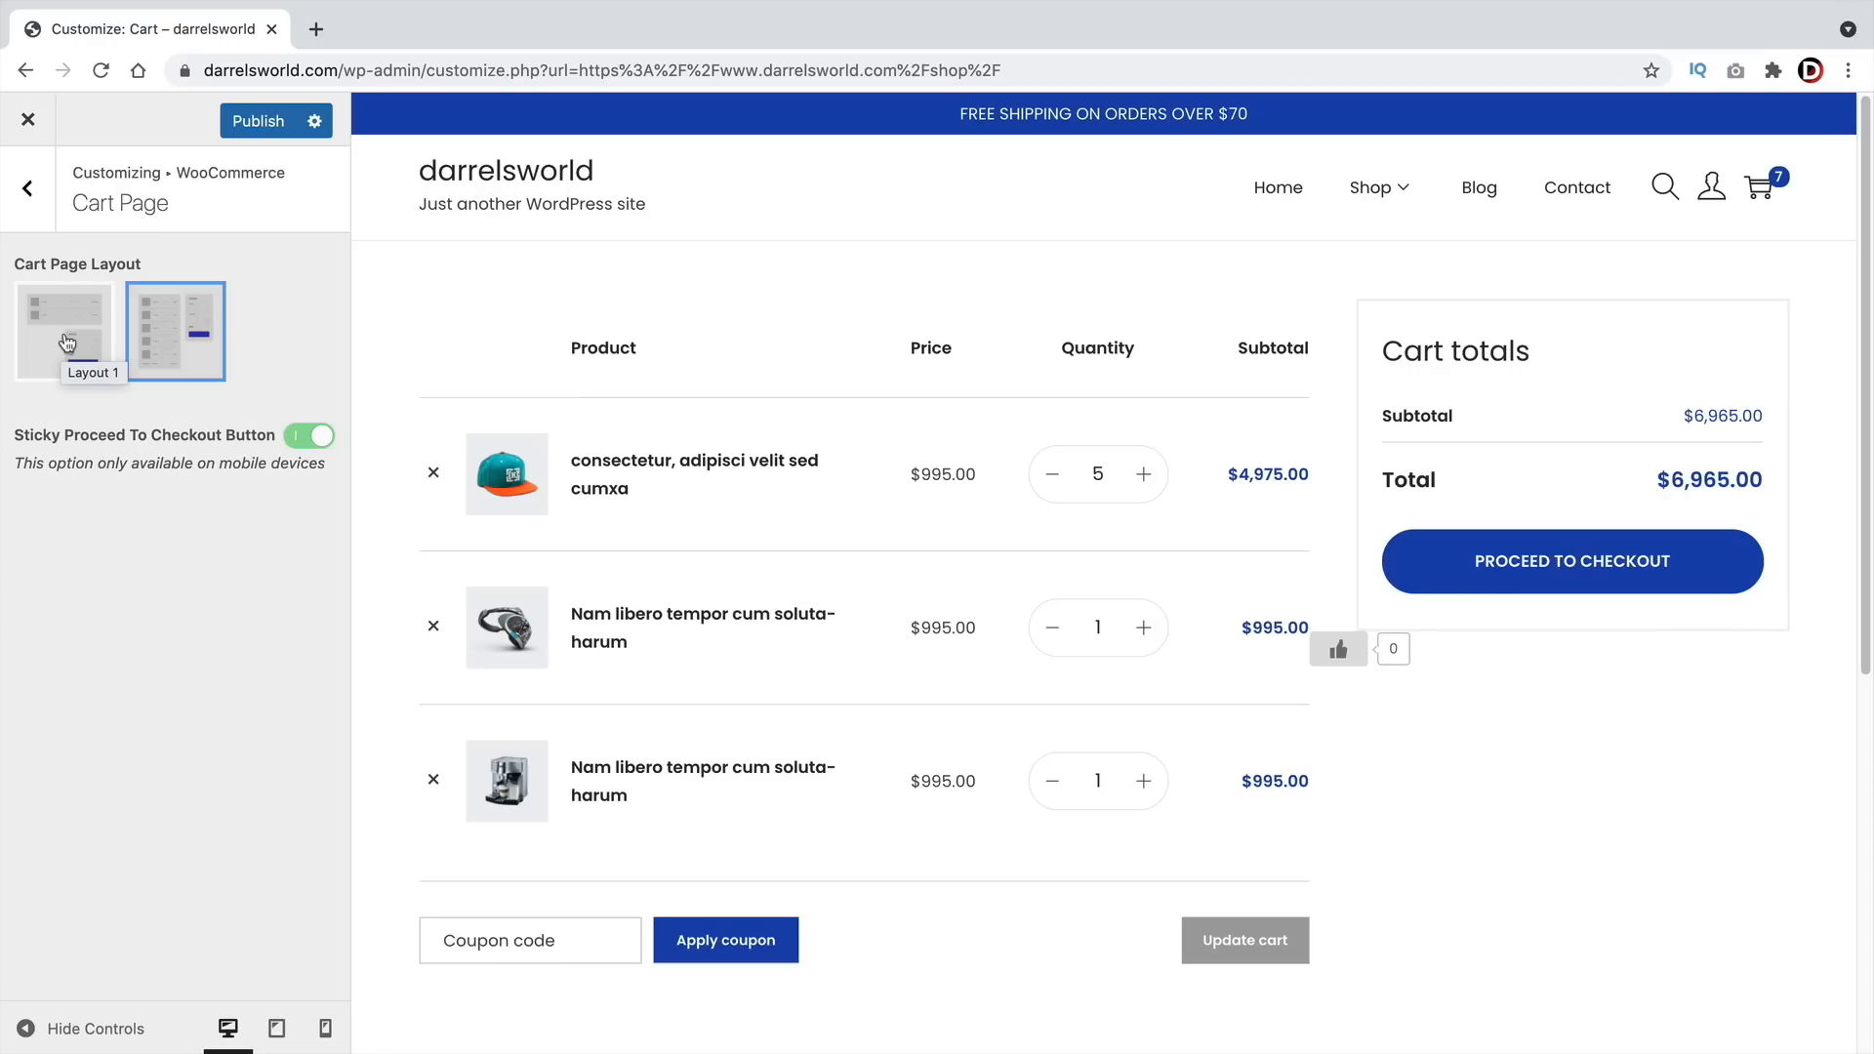
Try Layout 1 for the cart page and switch back to the second, side-by-side layout
click(66, 342)
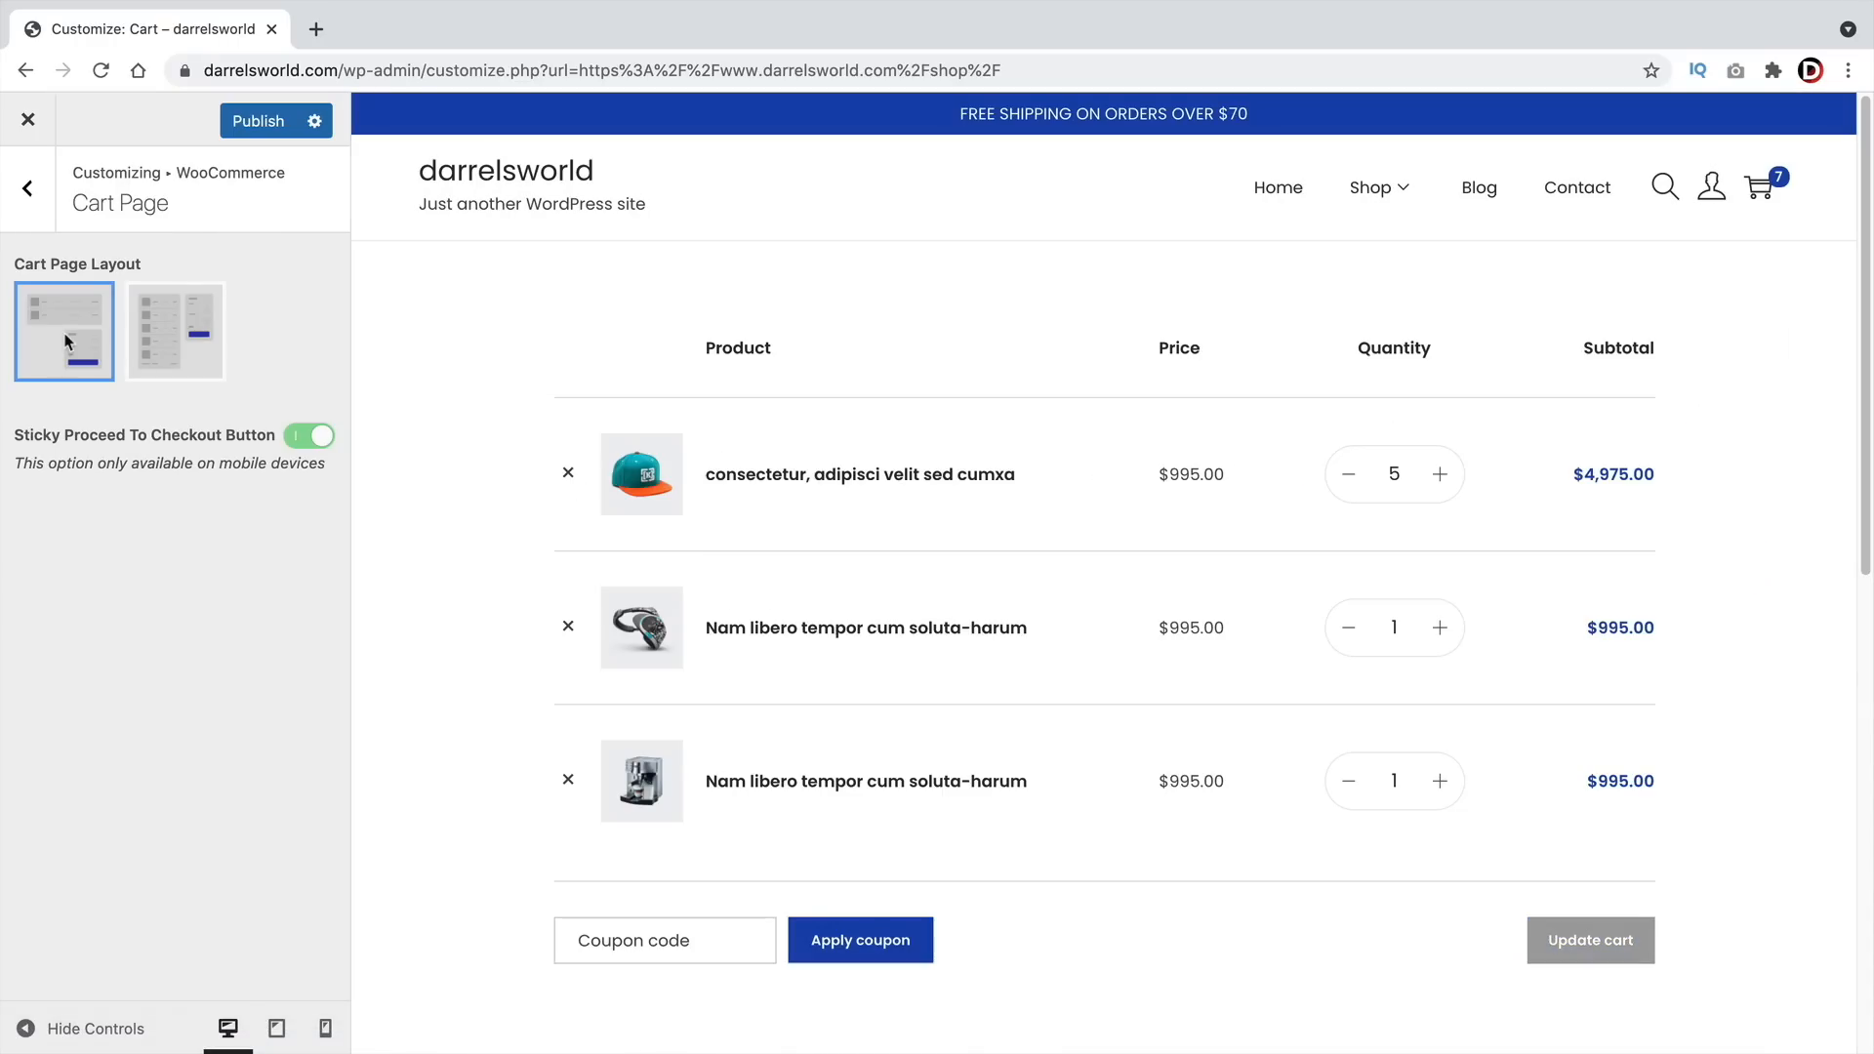
click(161, 335)
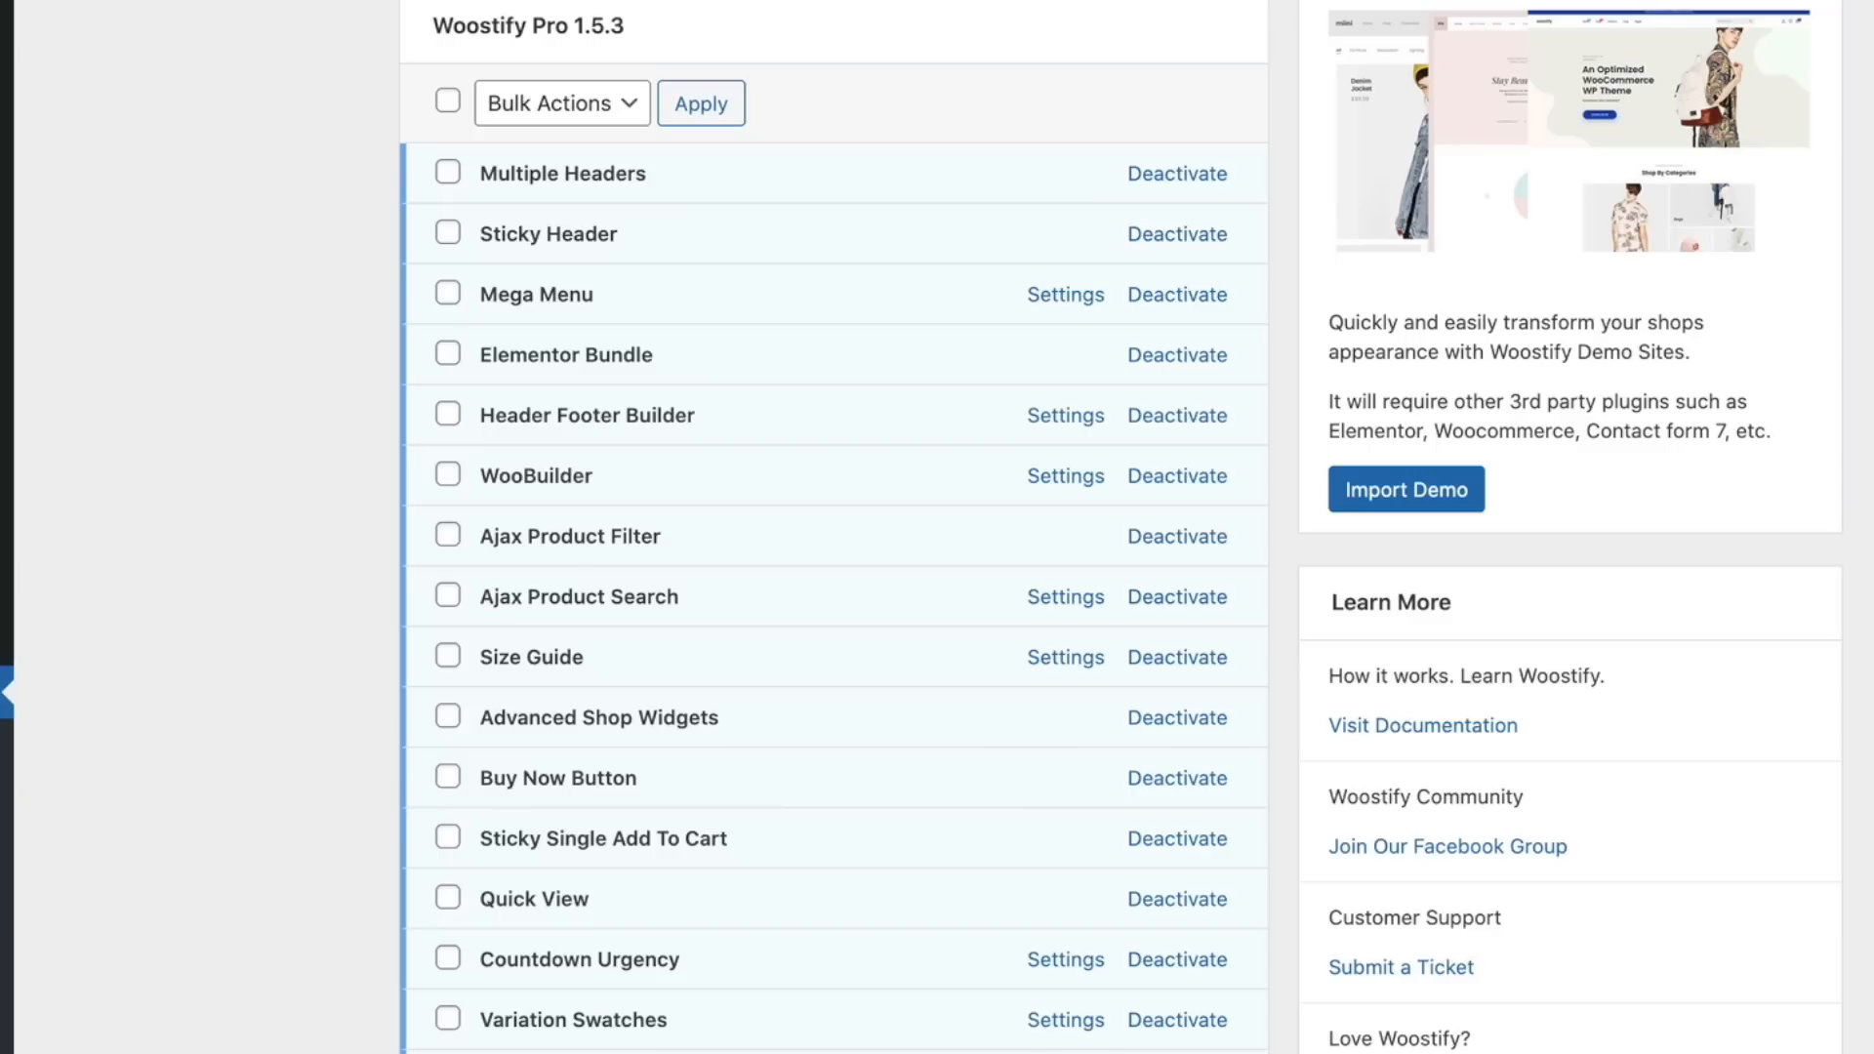
In Elementor, place the Woostify - Cart Overview widget above the cart form on the Cart Page
click(82, 759)
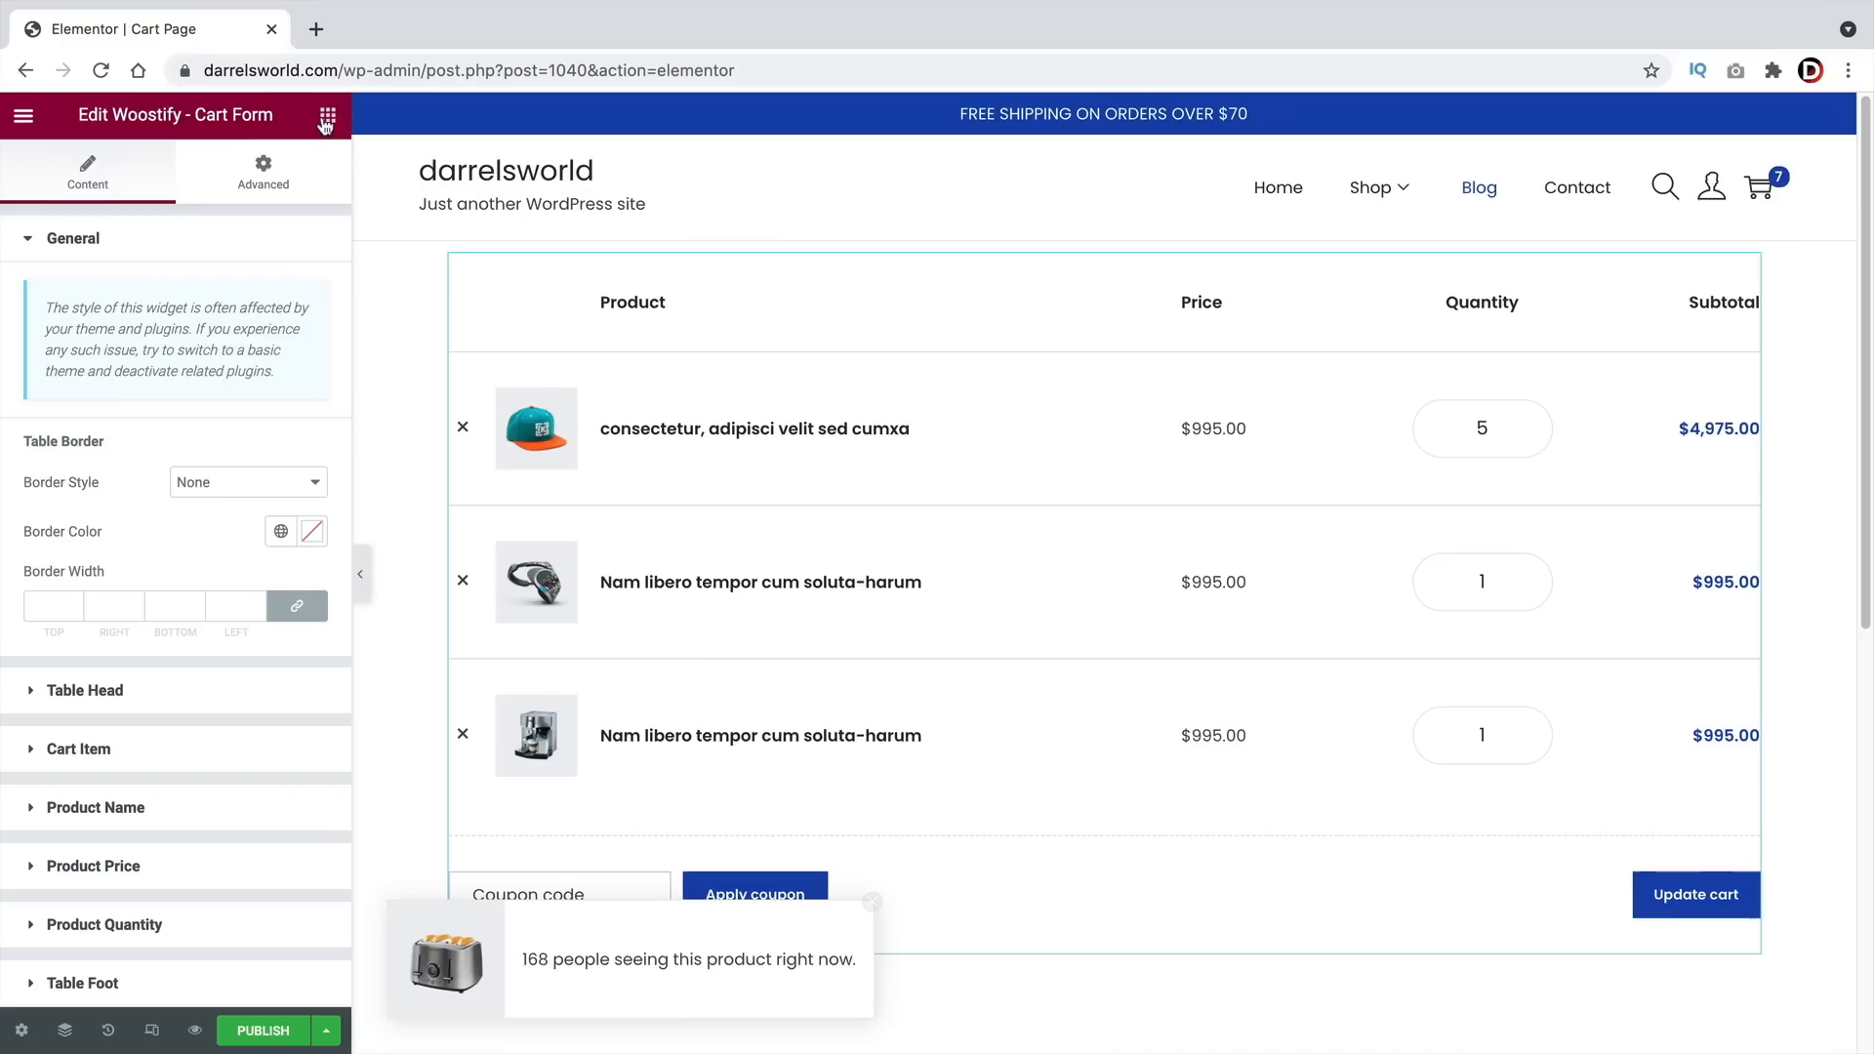
click(326, 119)
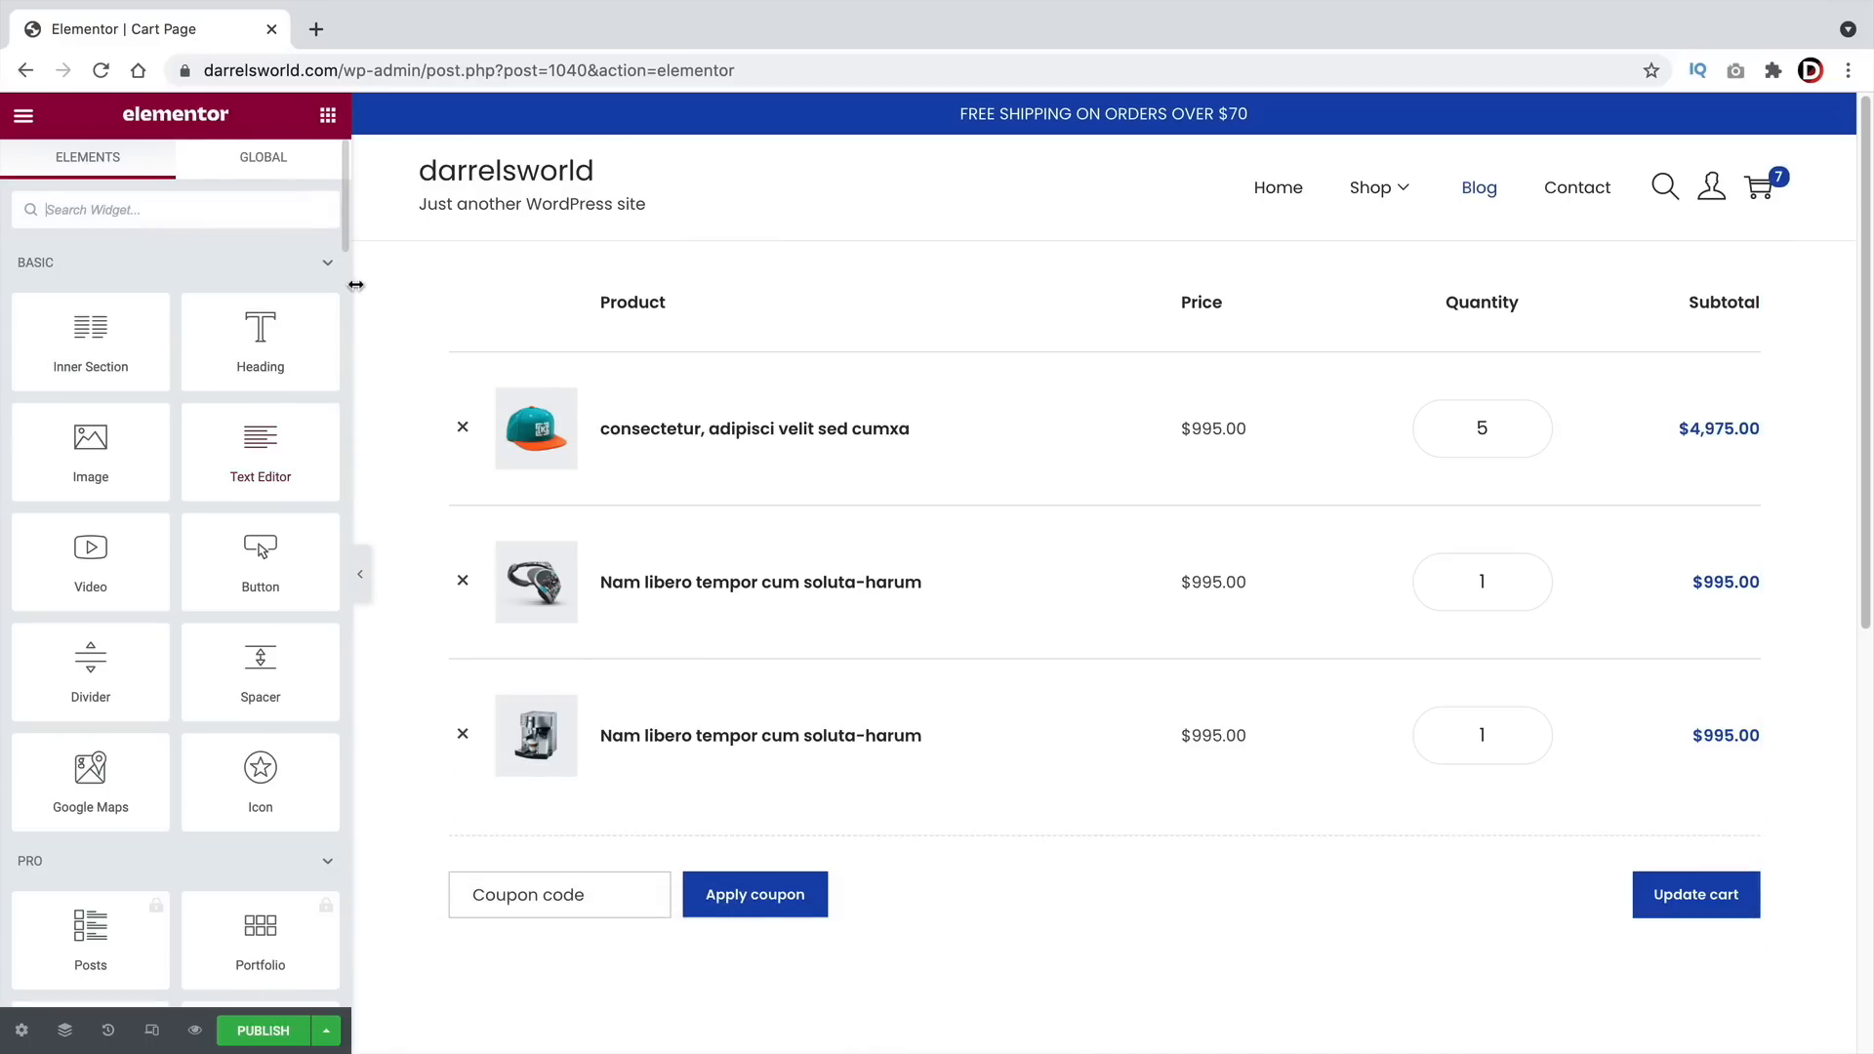
scroll(293, 585, down, 20)
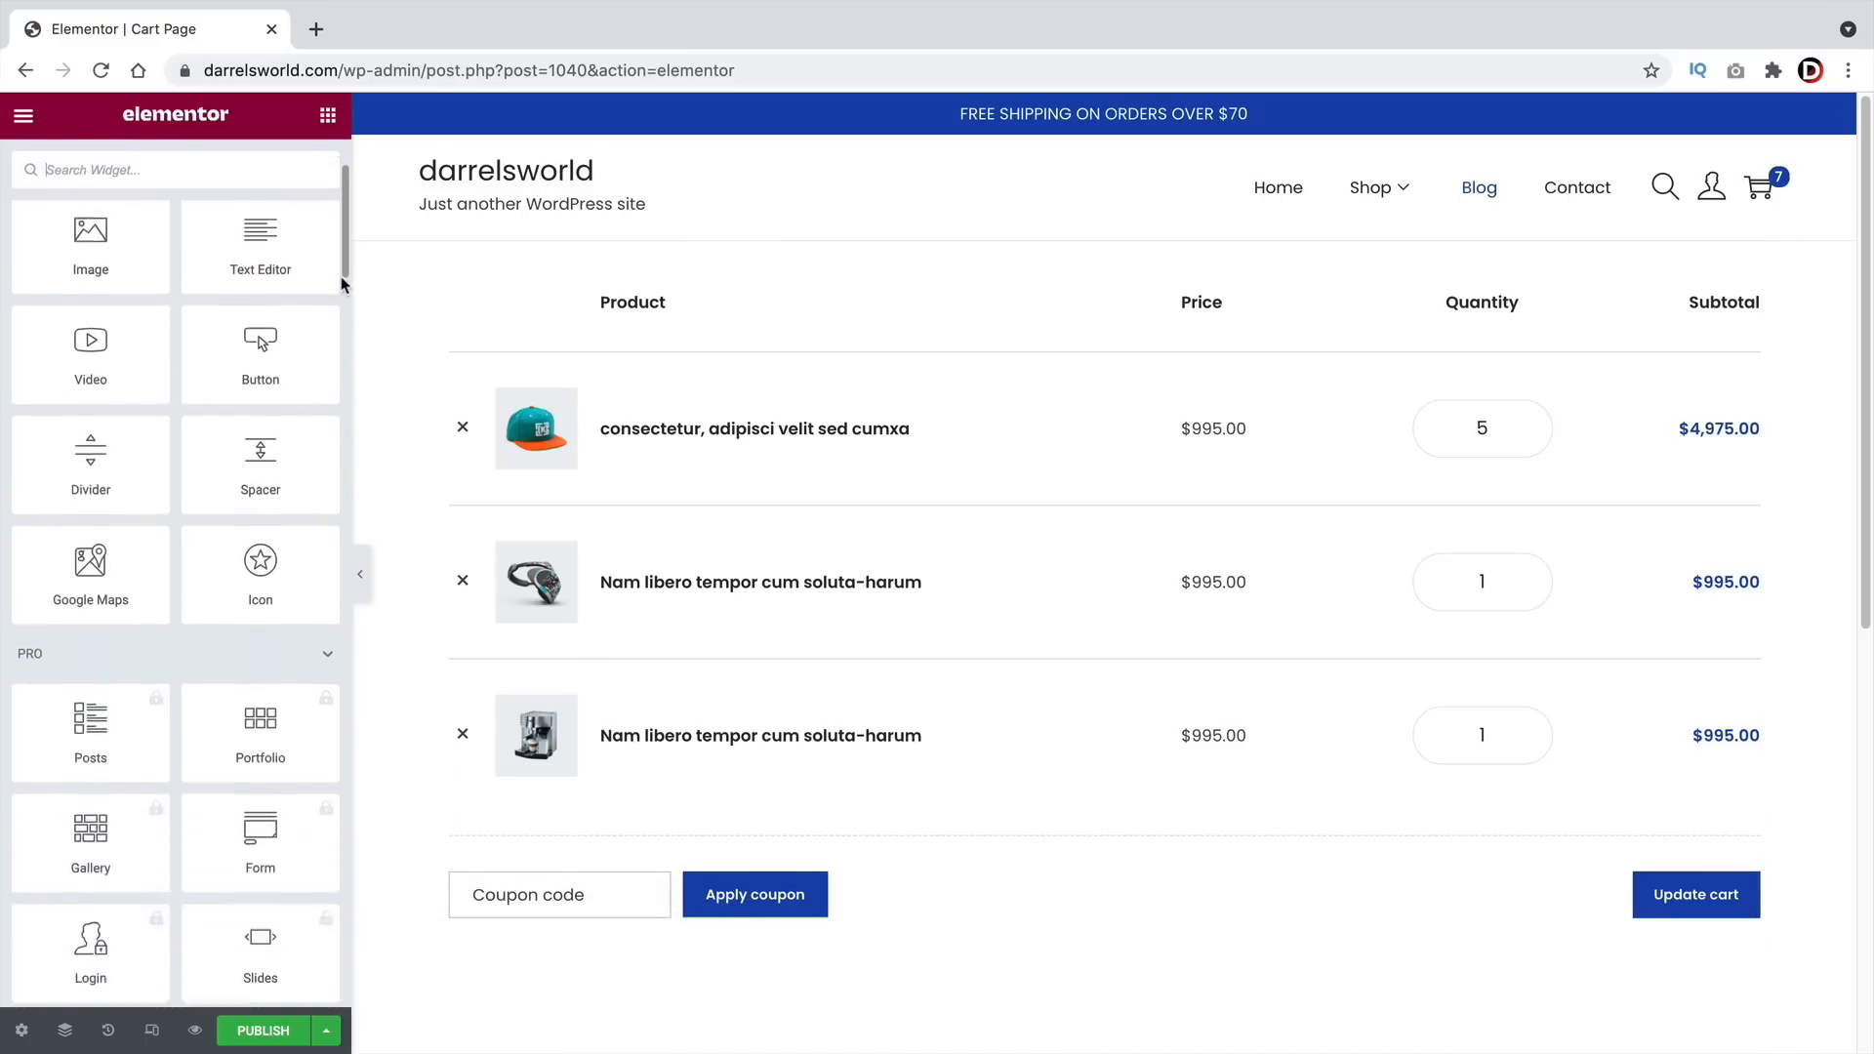
scroll(289, 677, down, 10)
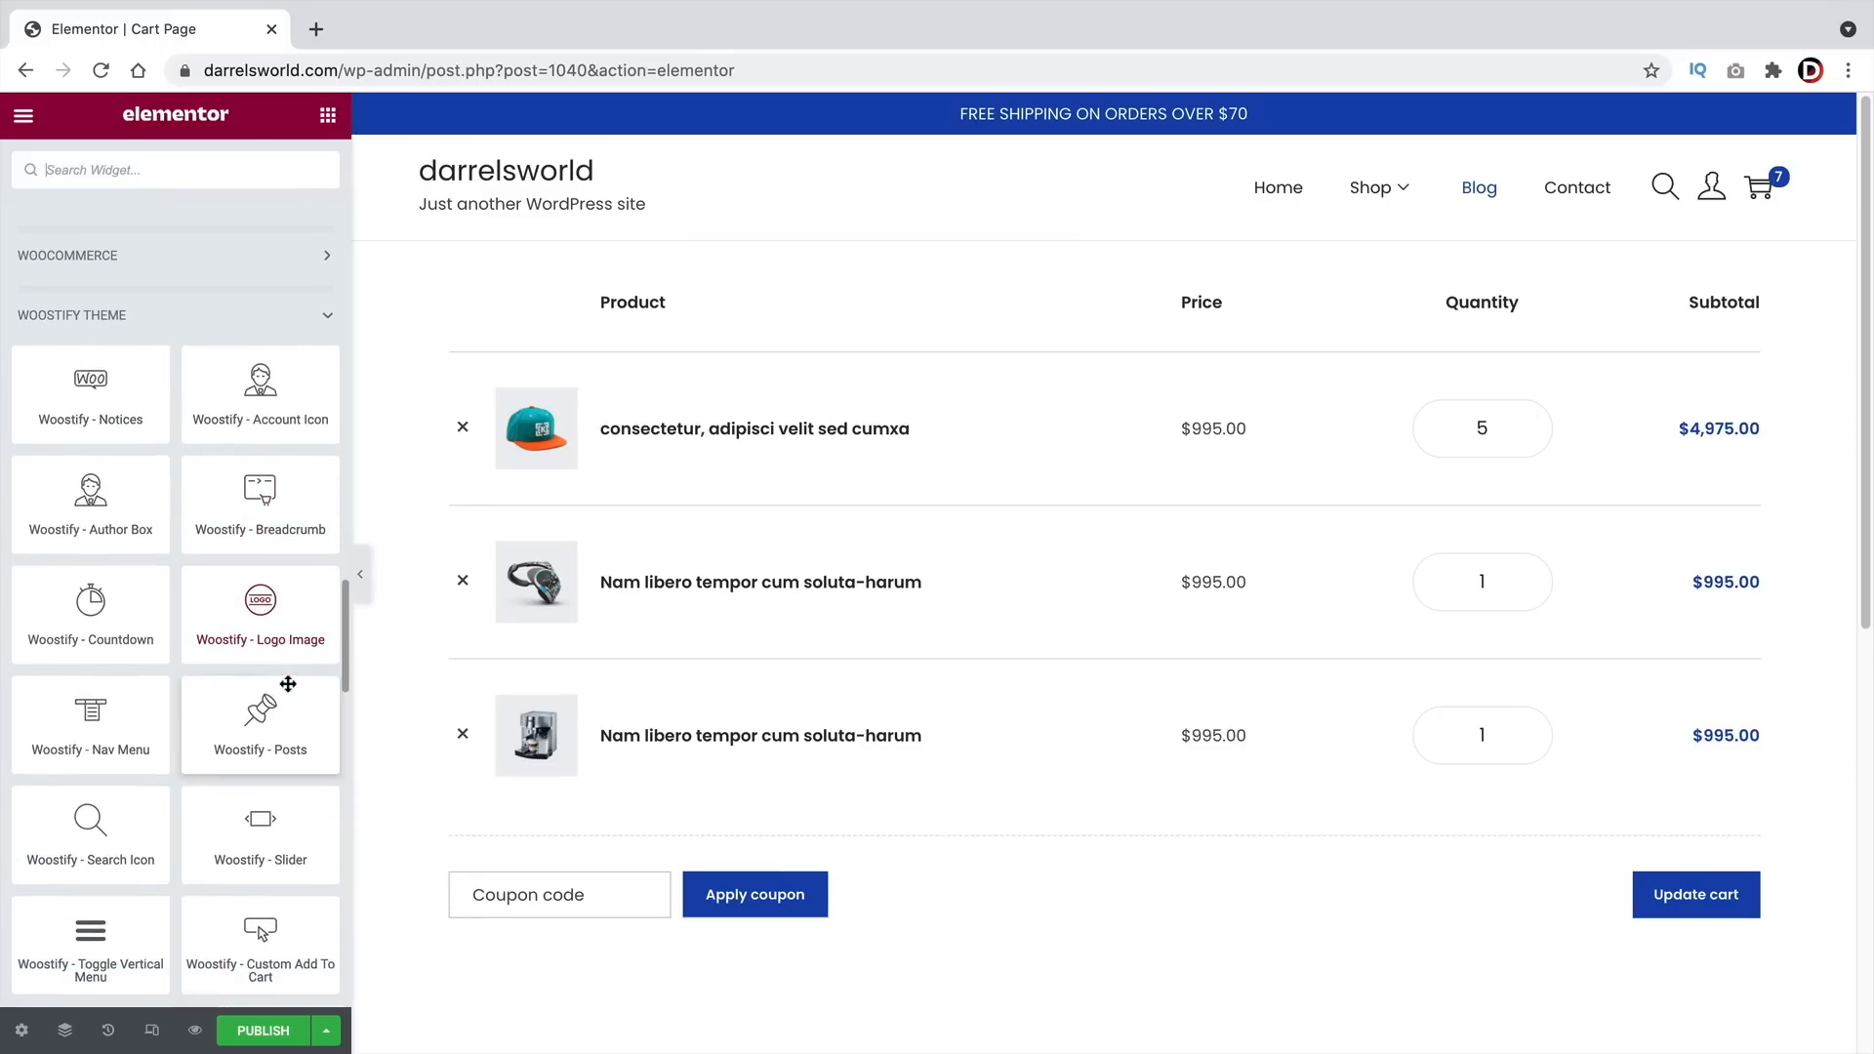
scroll(283, 875, down, 8)
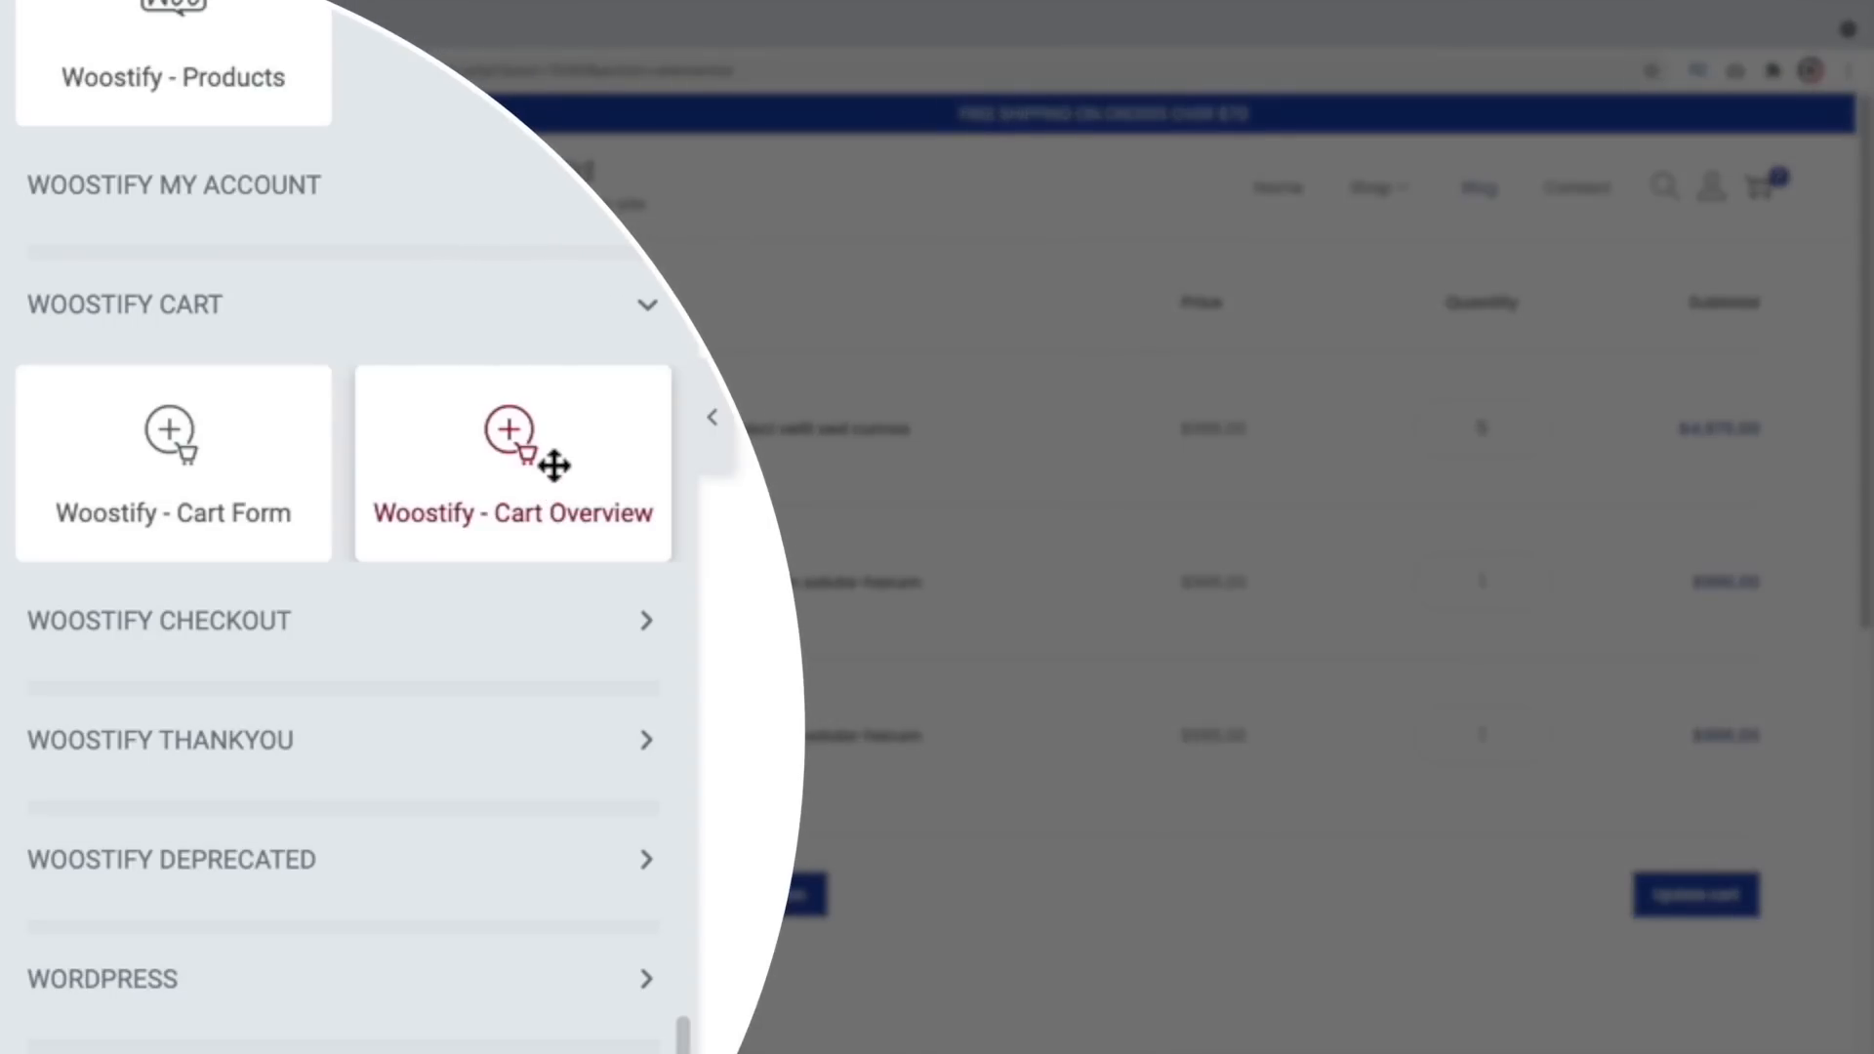
drag(280, 599, 857, 280)
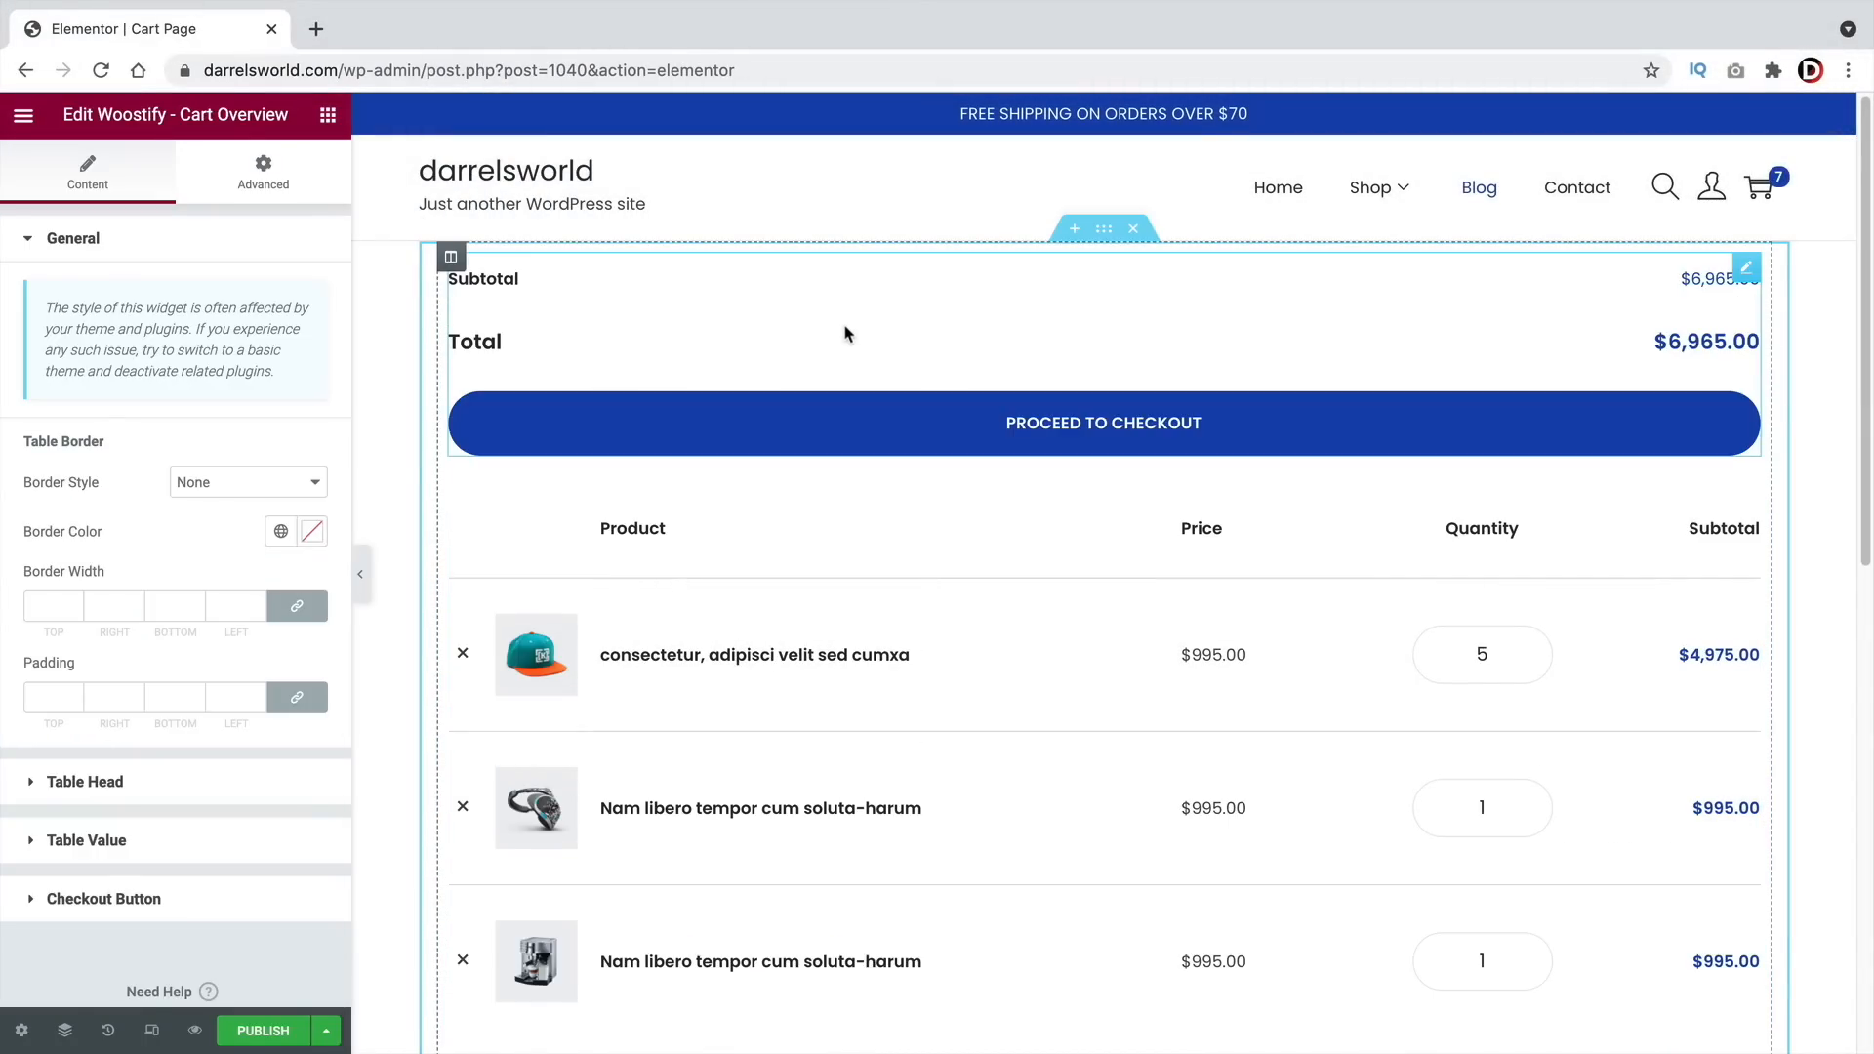
Move the Woostify - Cart Overview widget below the cart form on the Cart Page
drag(1746, 269, 1092, 822)
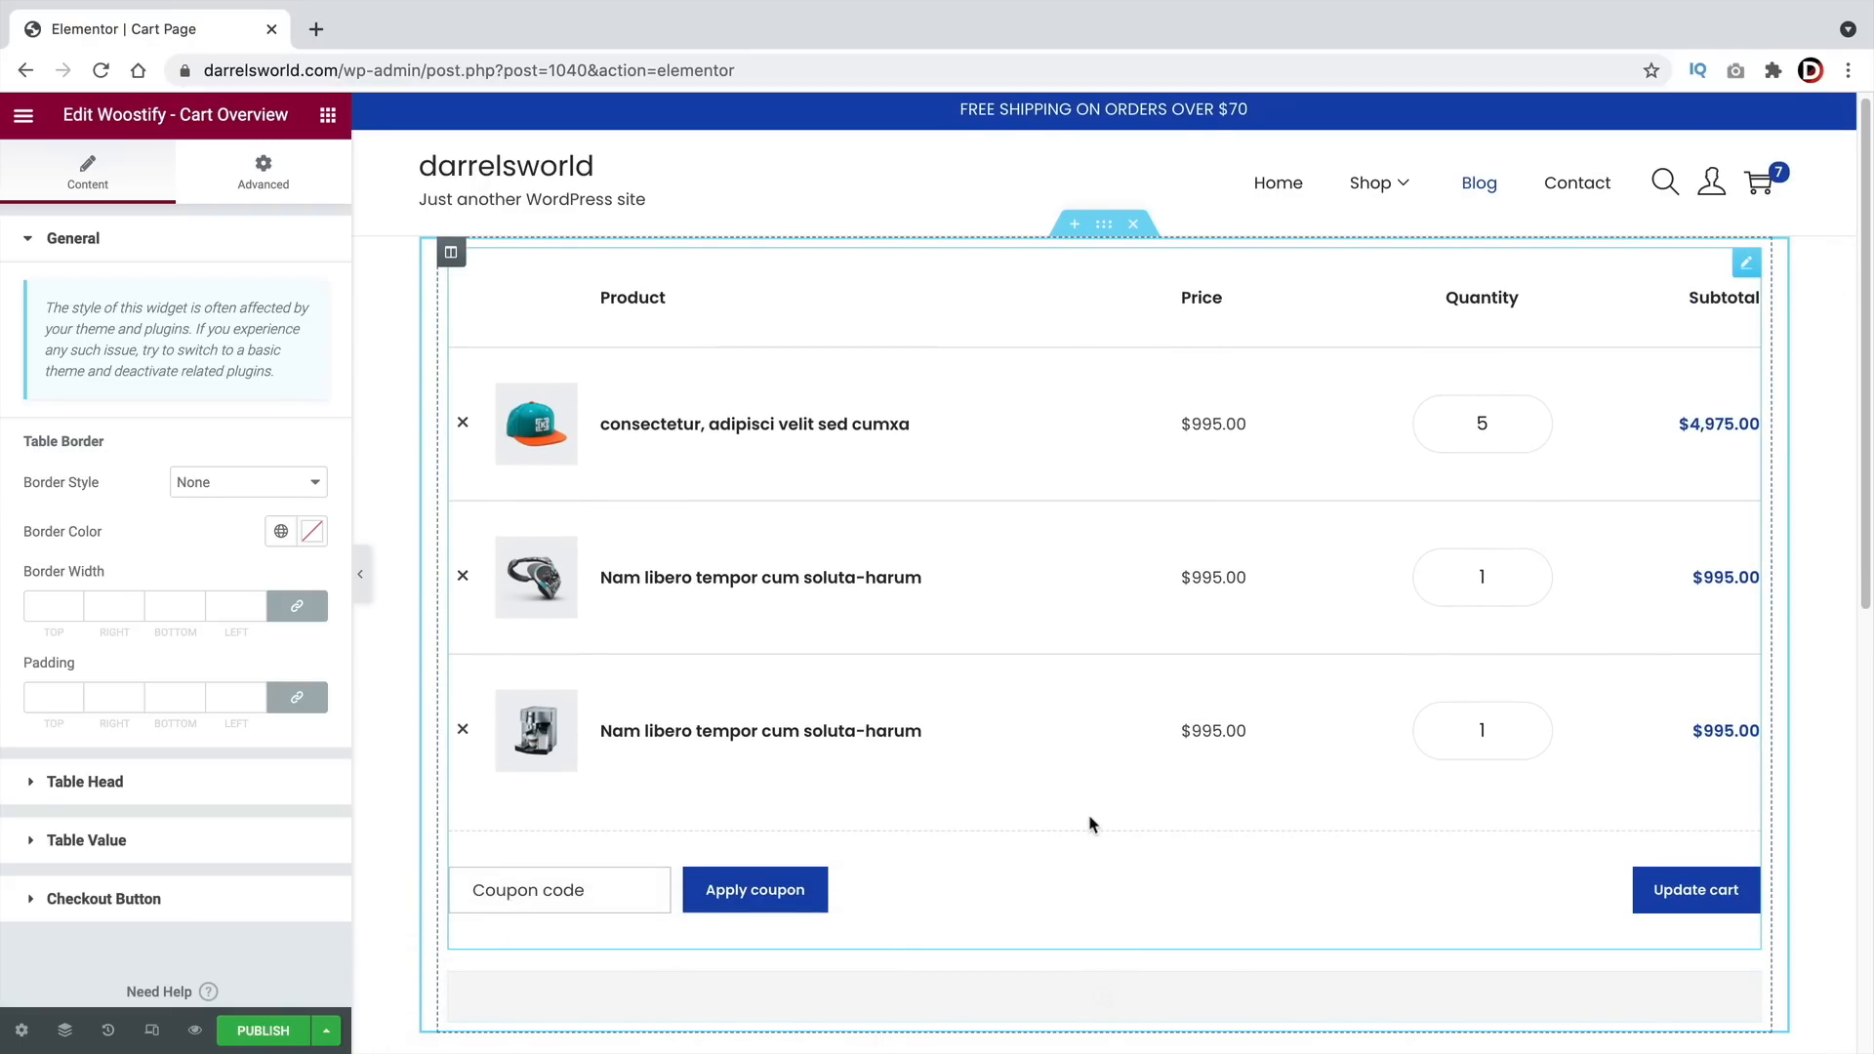
scroll(1074, 911, down, 1)
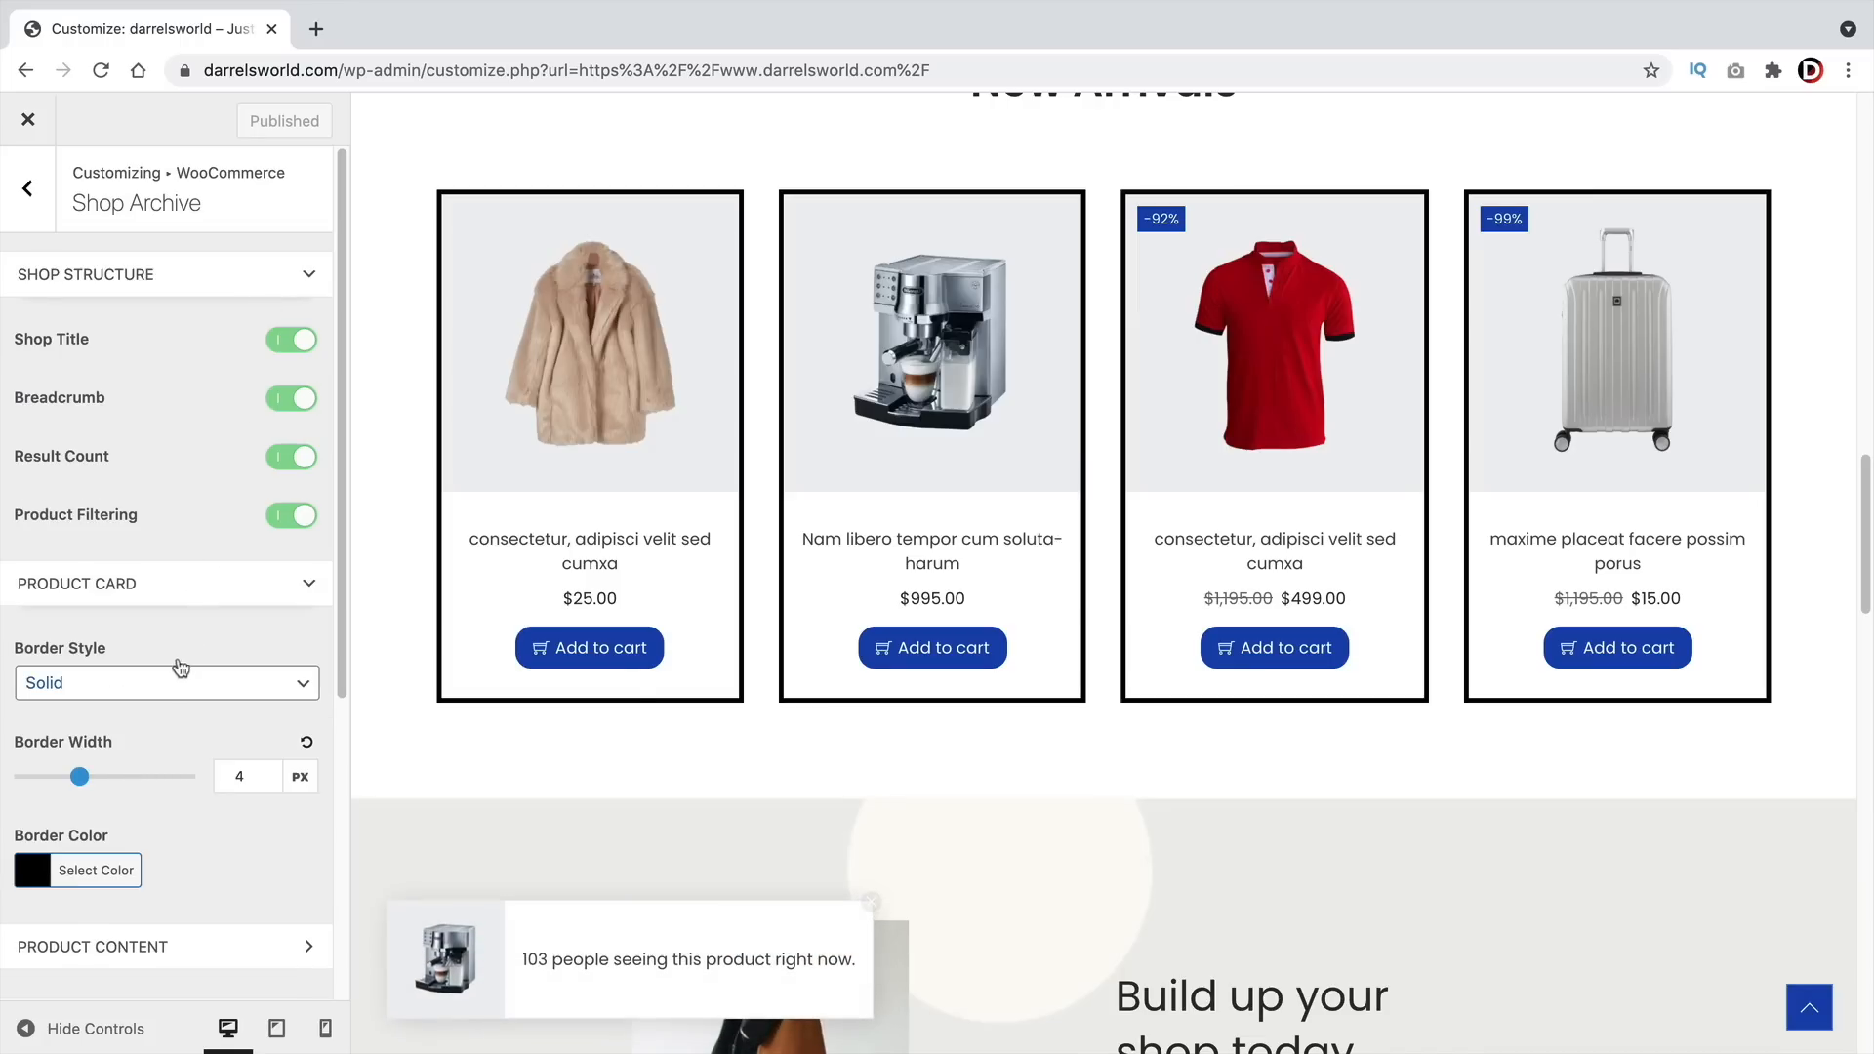
Set the Product Card border style to None in the Shop Archive settings
click(173, 680)
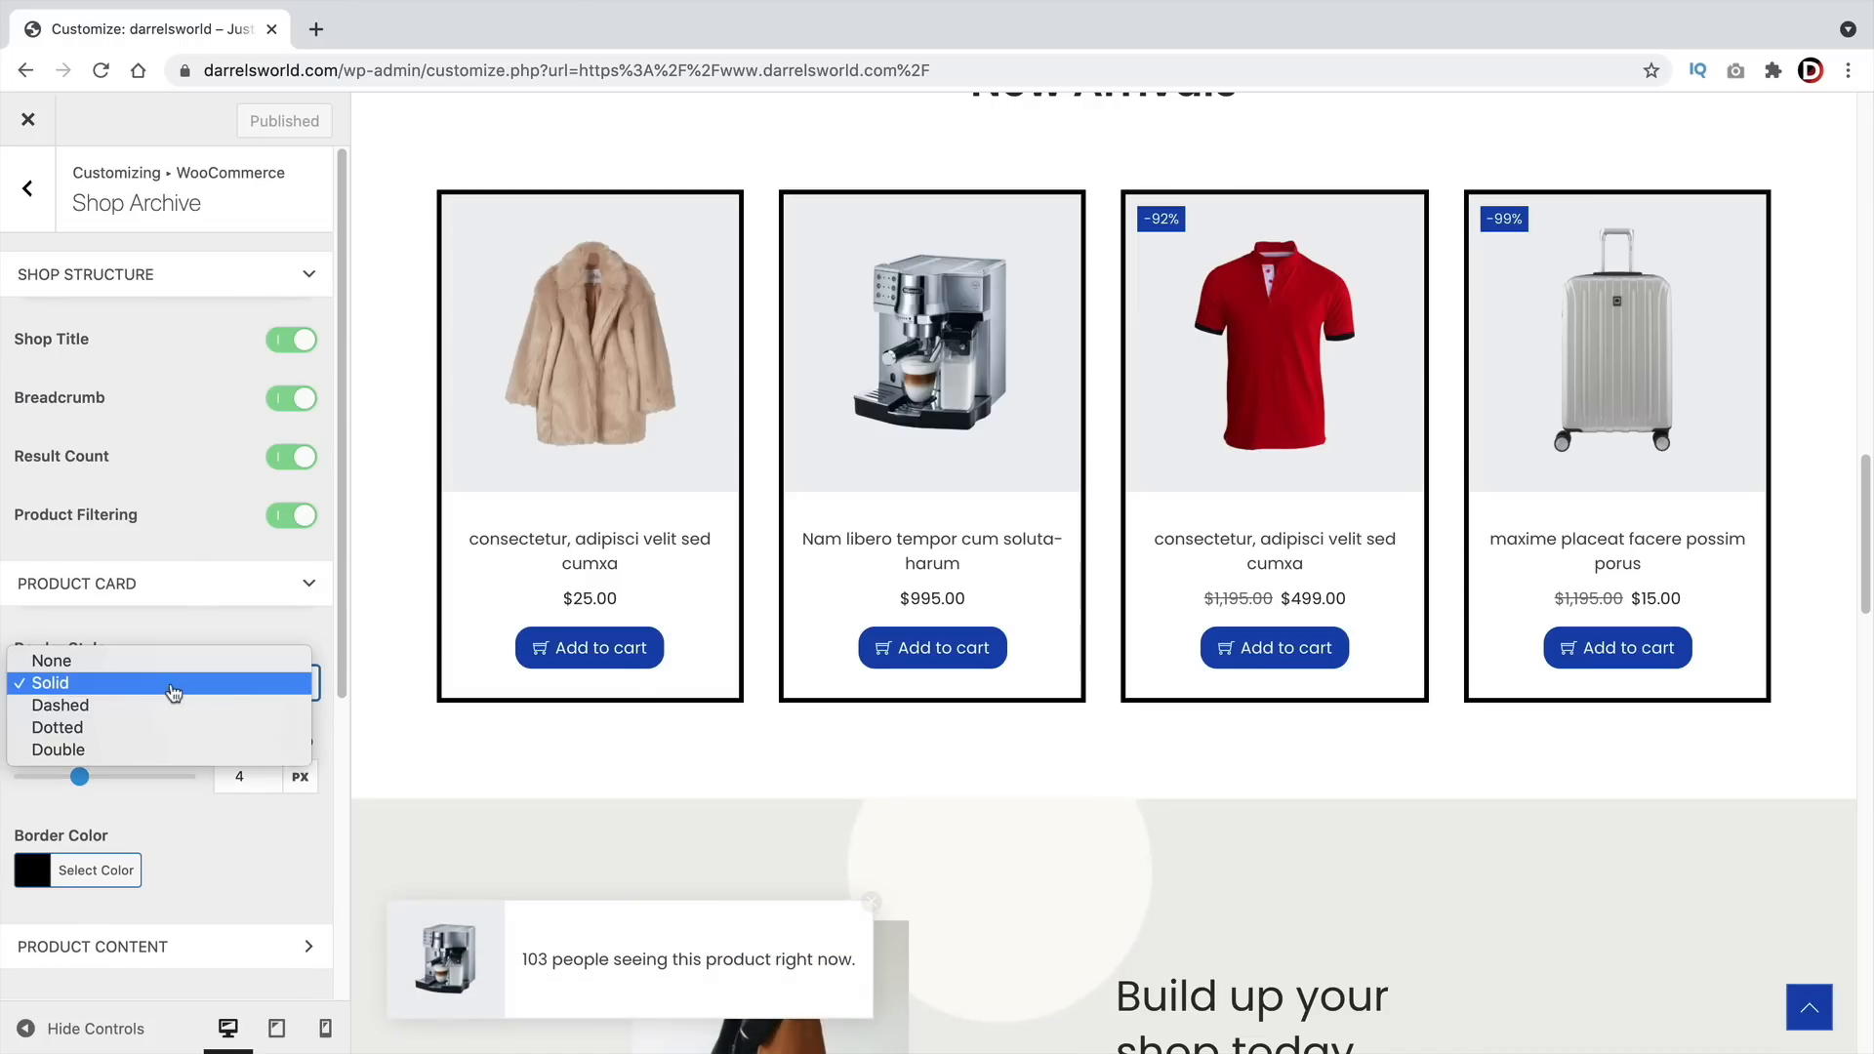
click(176, 663)
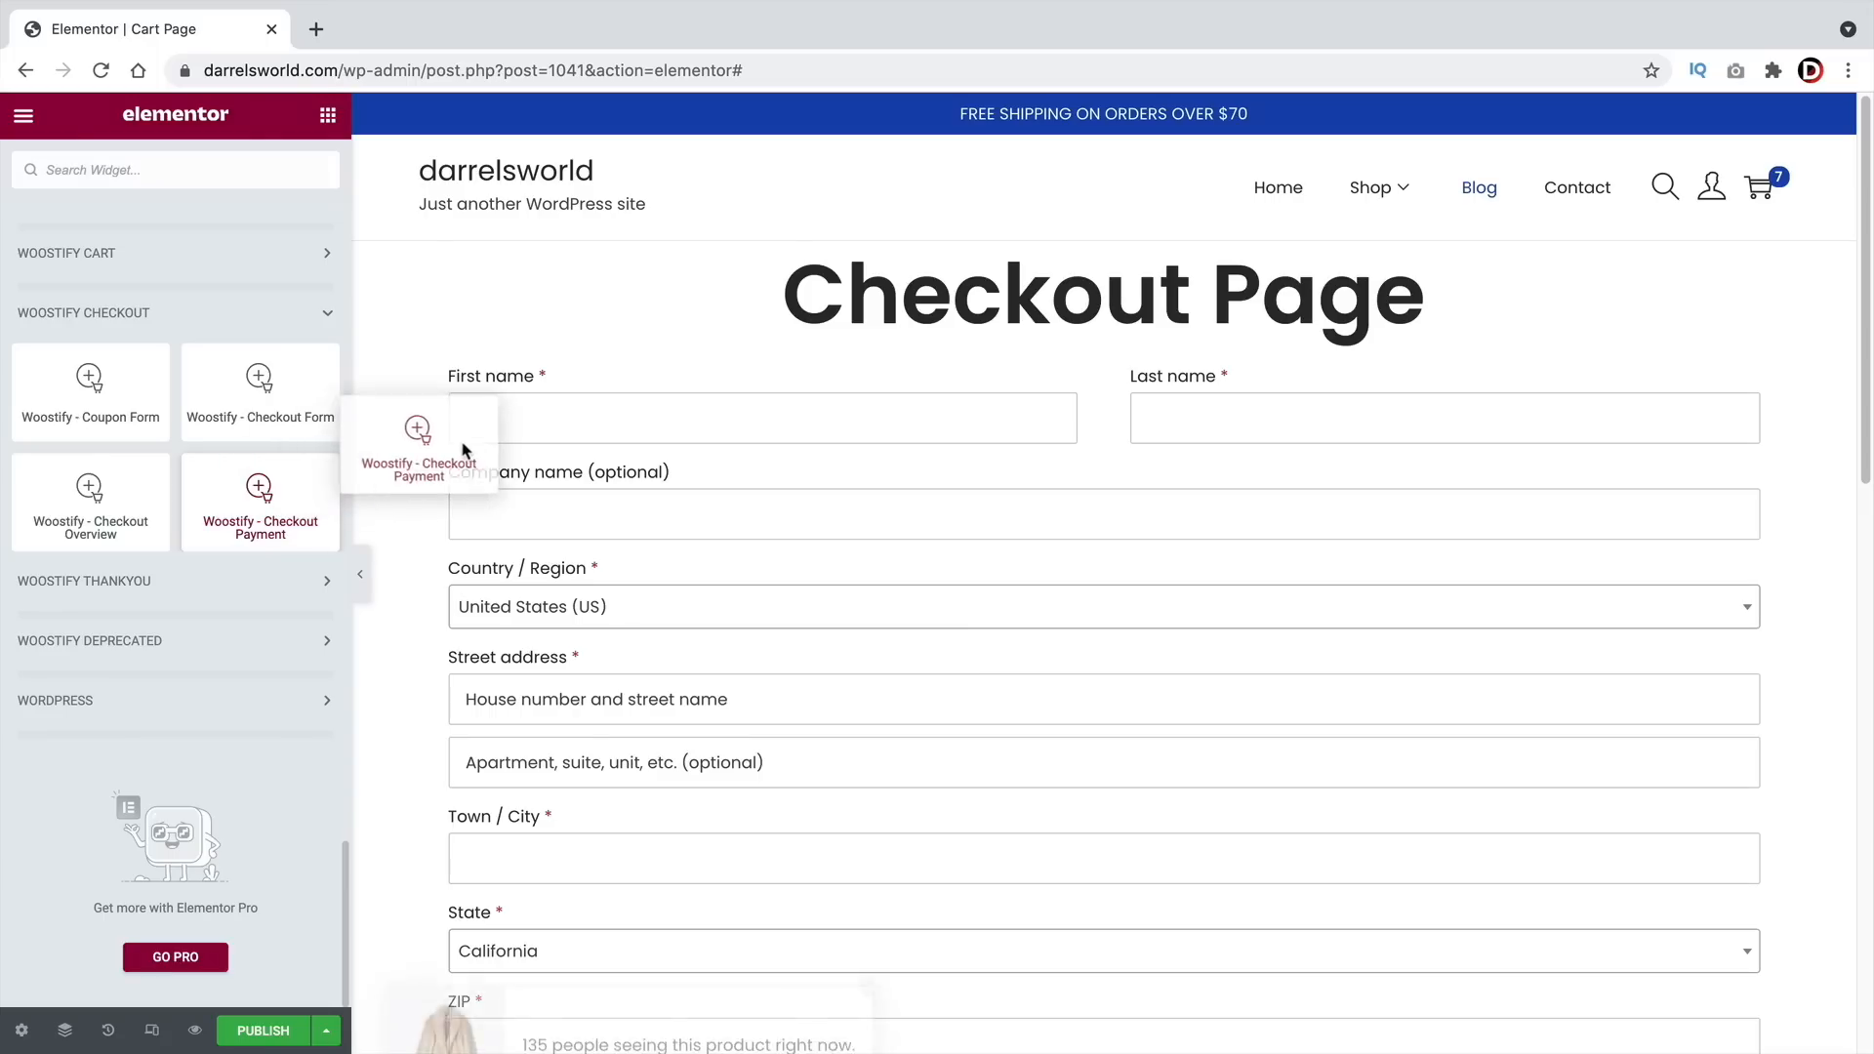
Add the Woostify - Checkout Payment widget above the checkout form and move it further down the Checkout Page
drag(406, 452, 621, 407)
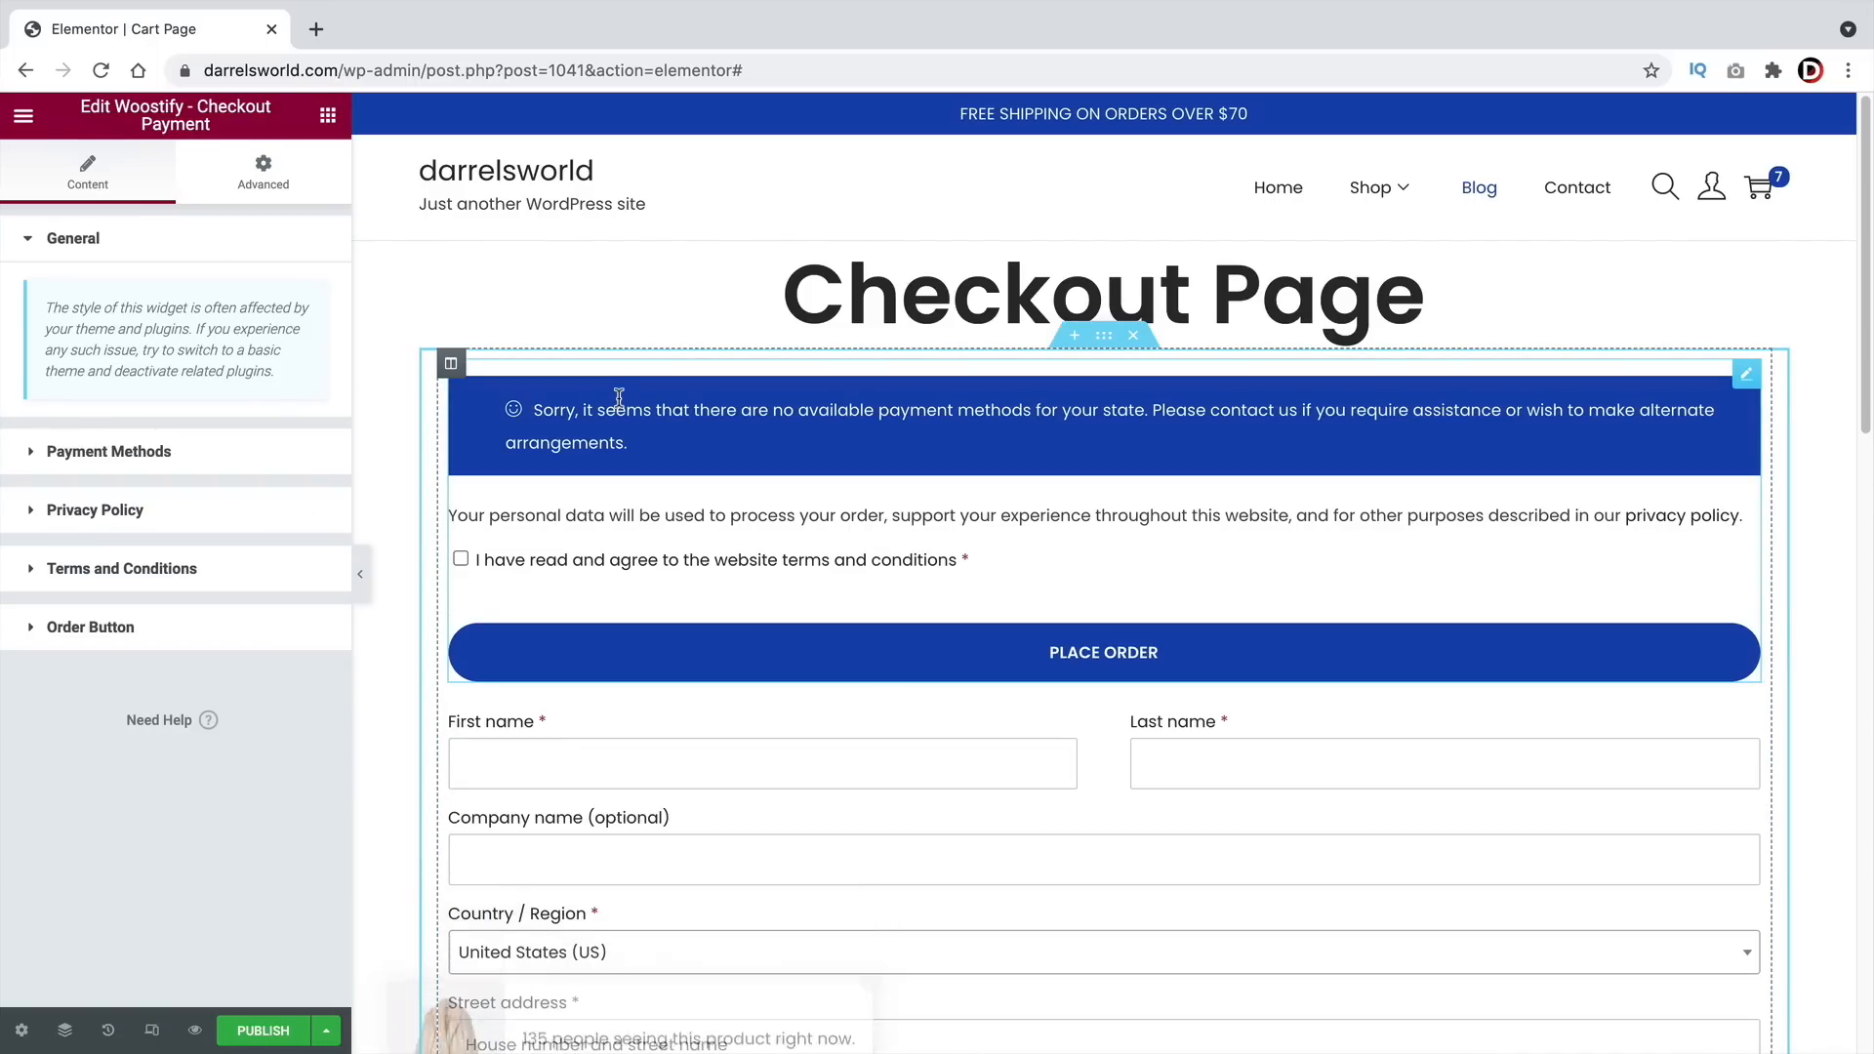
drag(1706, 395, 1167, 959)
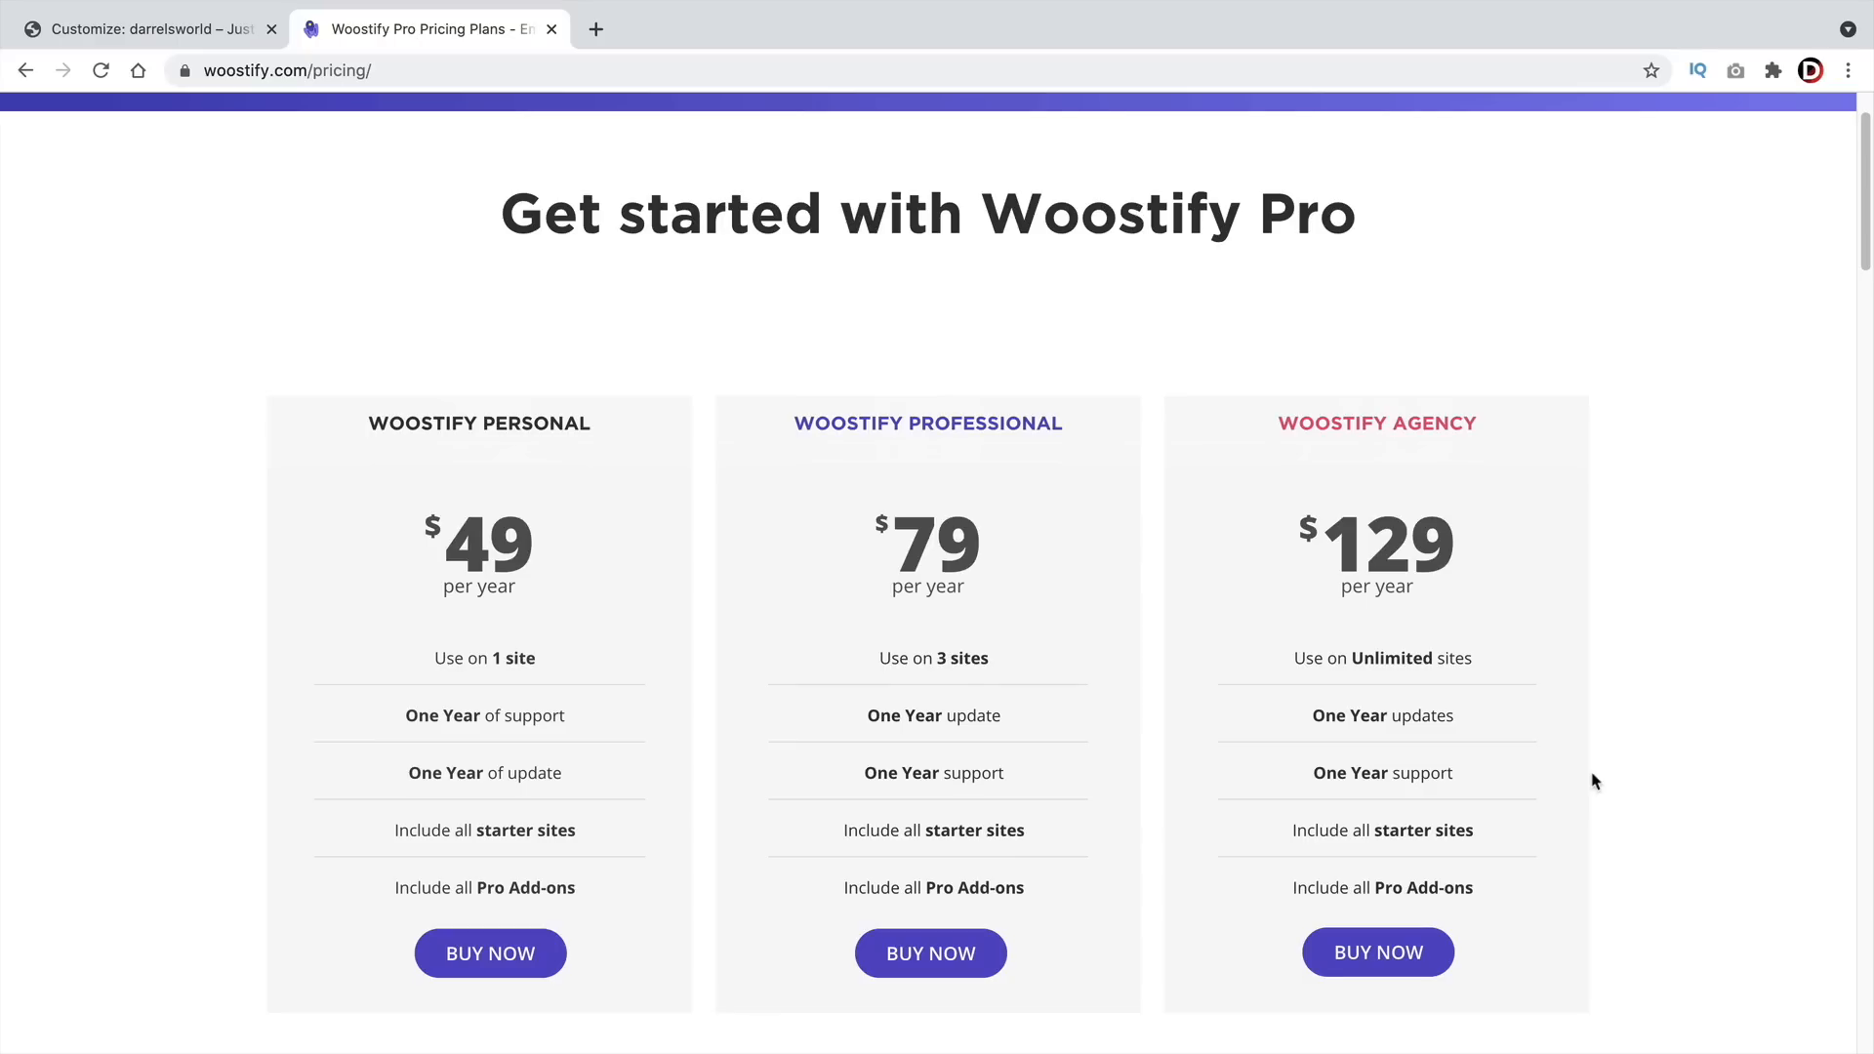
Take a screenshot of the Woostify Pro pricing plans
key(super+shift+3)
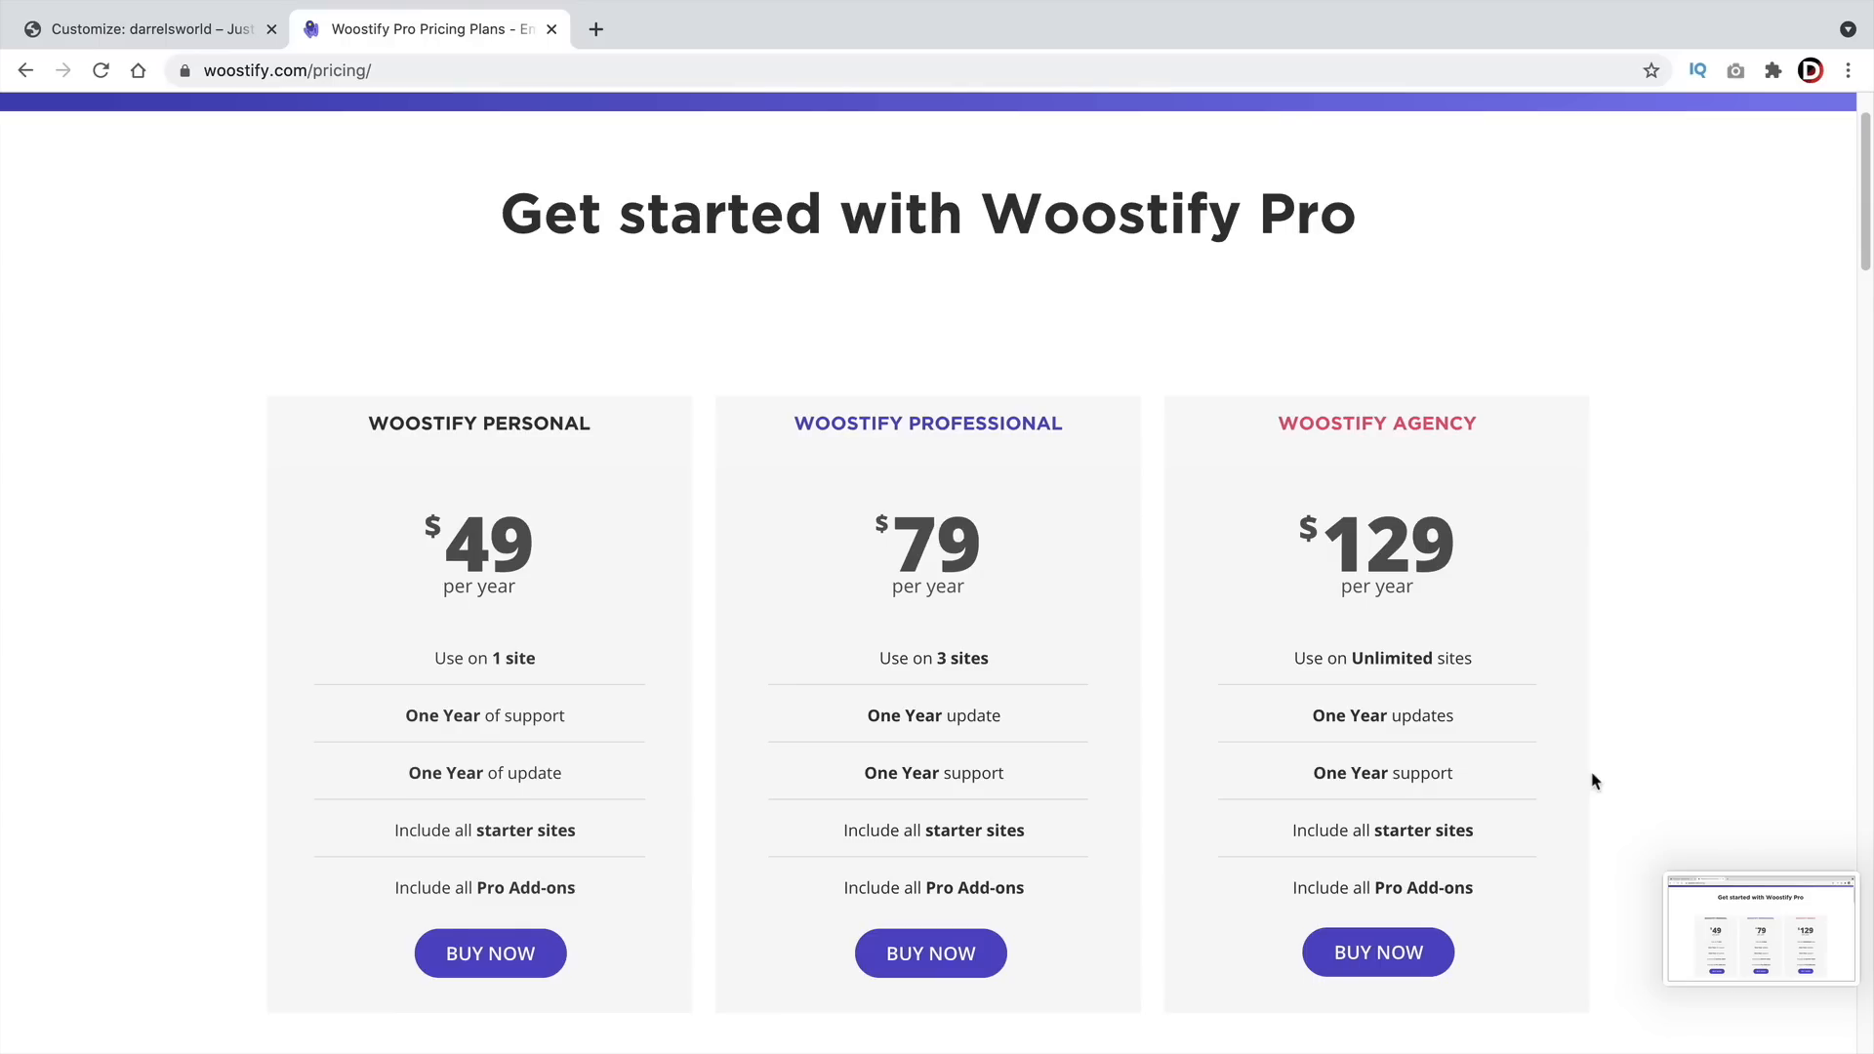
Try the single product gallery layouts with thumbnails below and with two columns, and choose the third layout instead
click(174, 459)
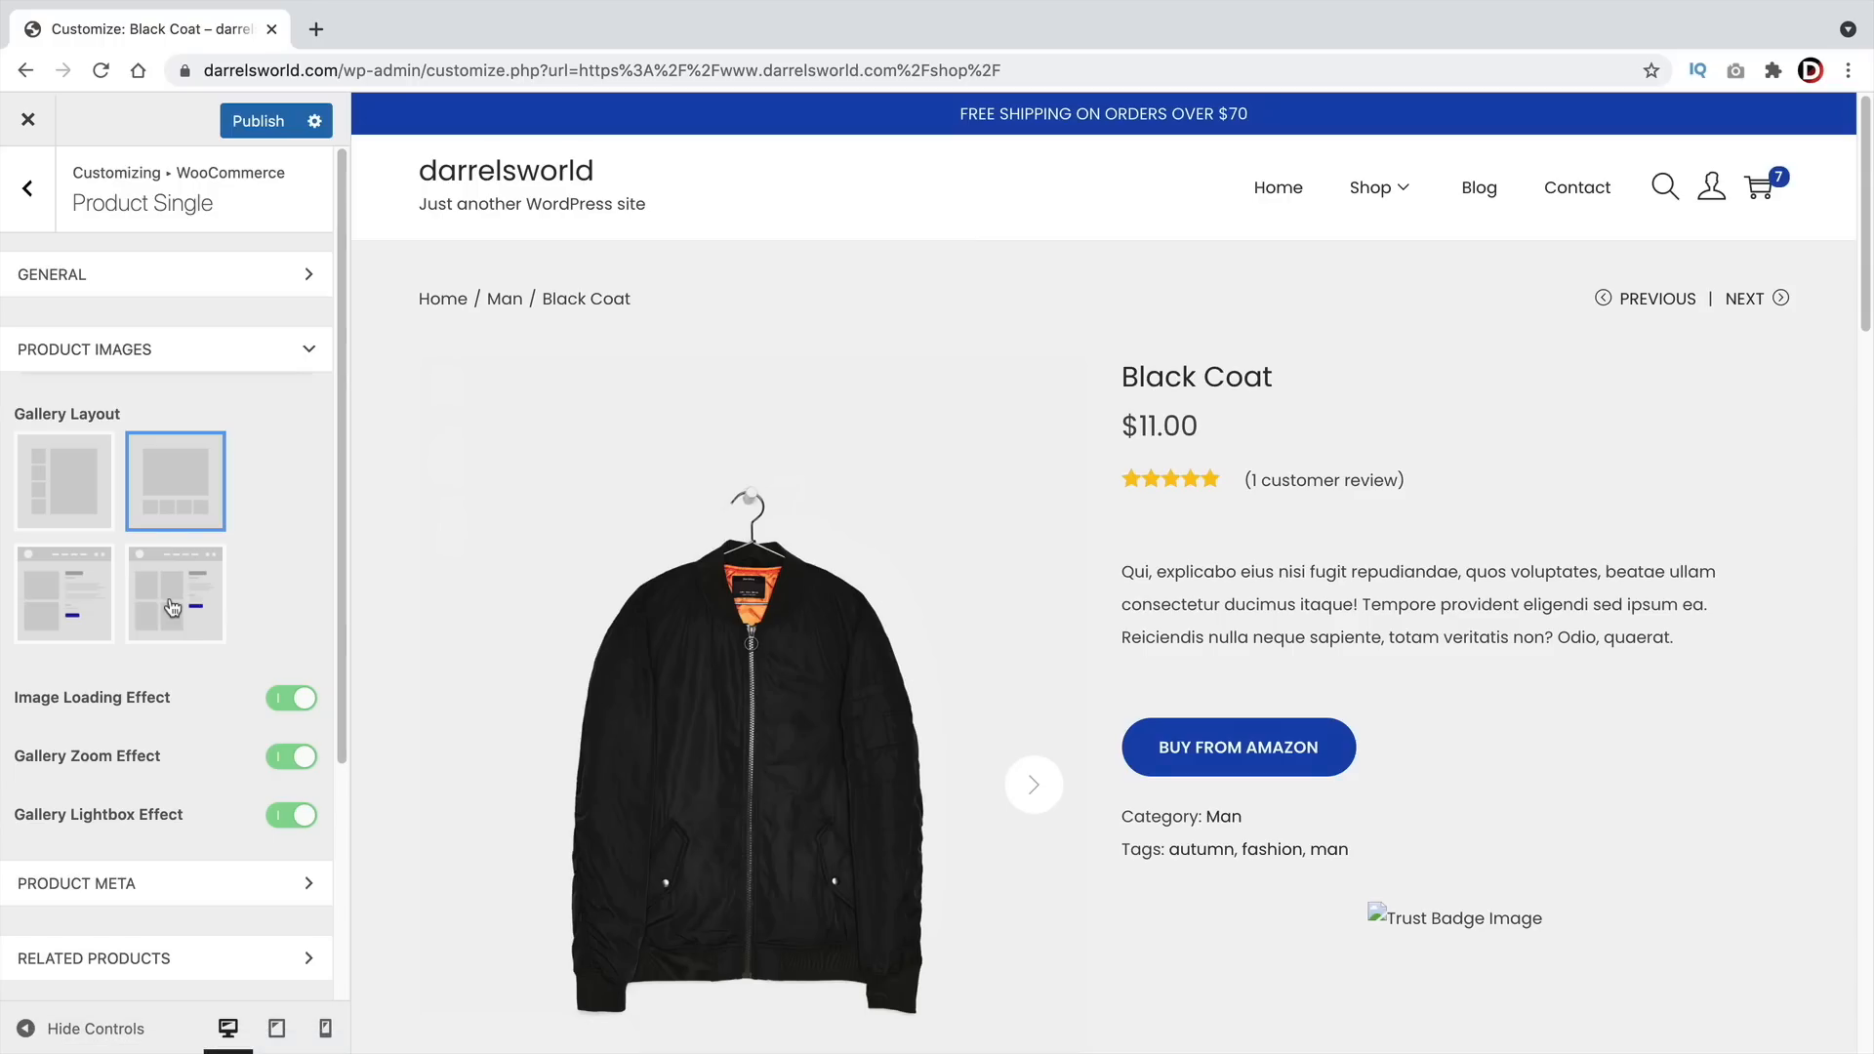
click(172, 609)
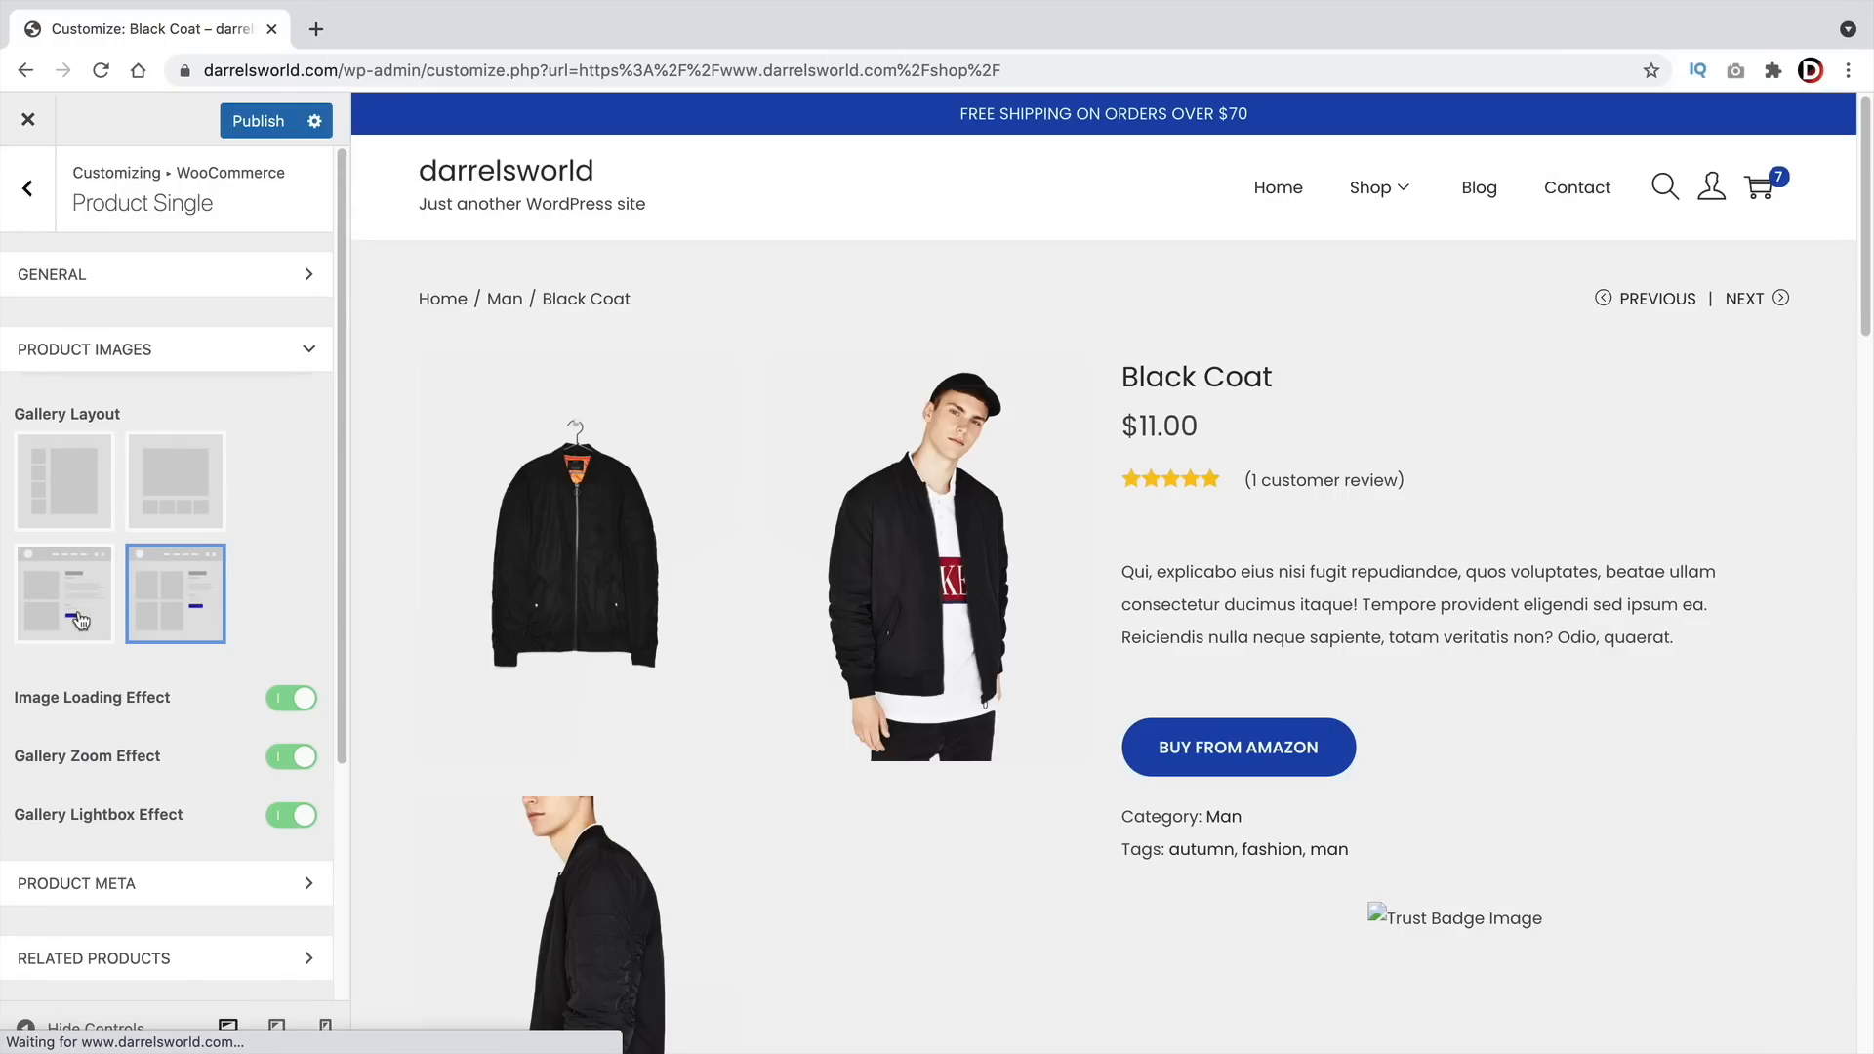
click(80, 617)
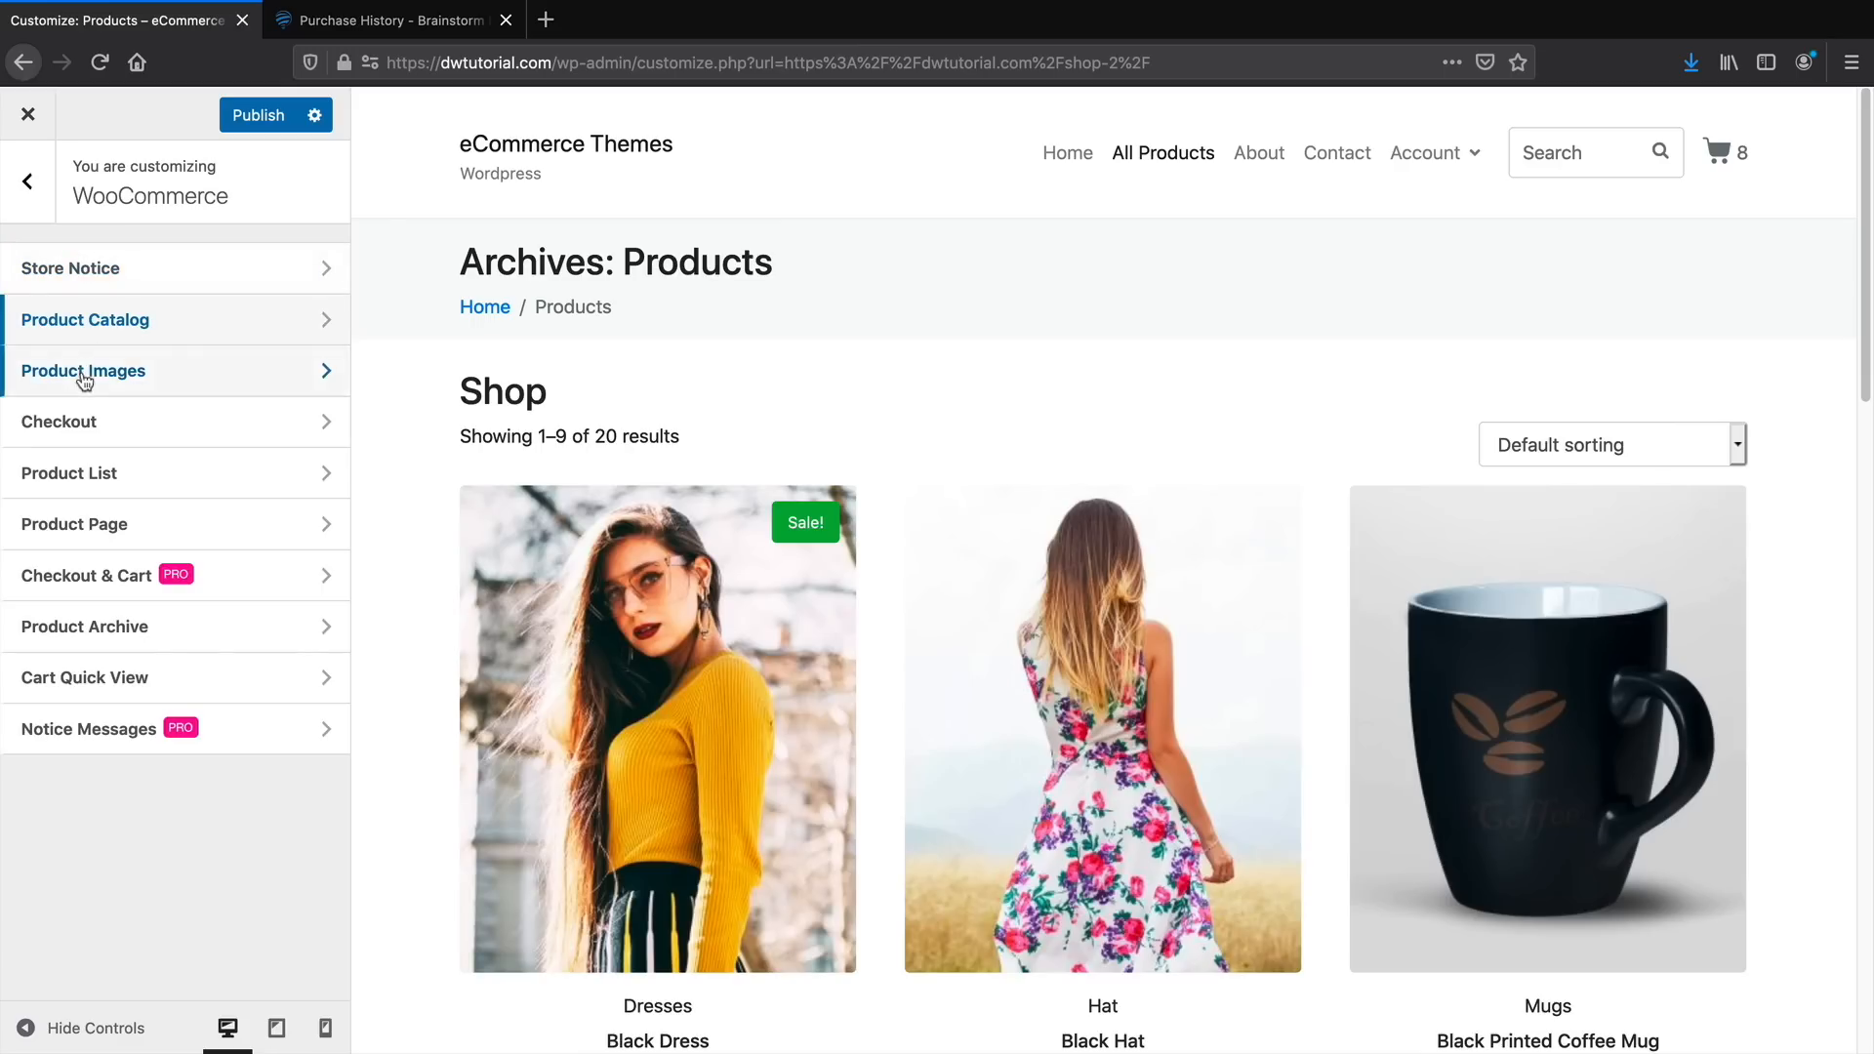
Open the WooCommerce Product List settings and reposition their dialog over the shop preview
click(29, 371)
click(28, 186)
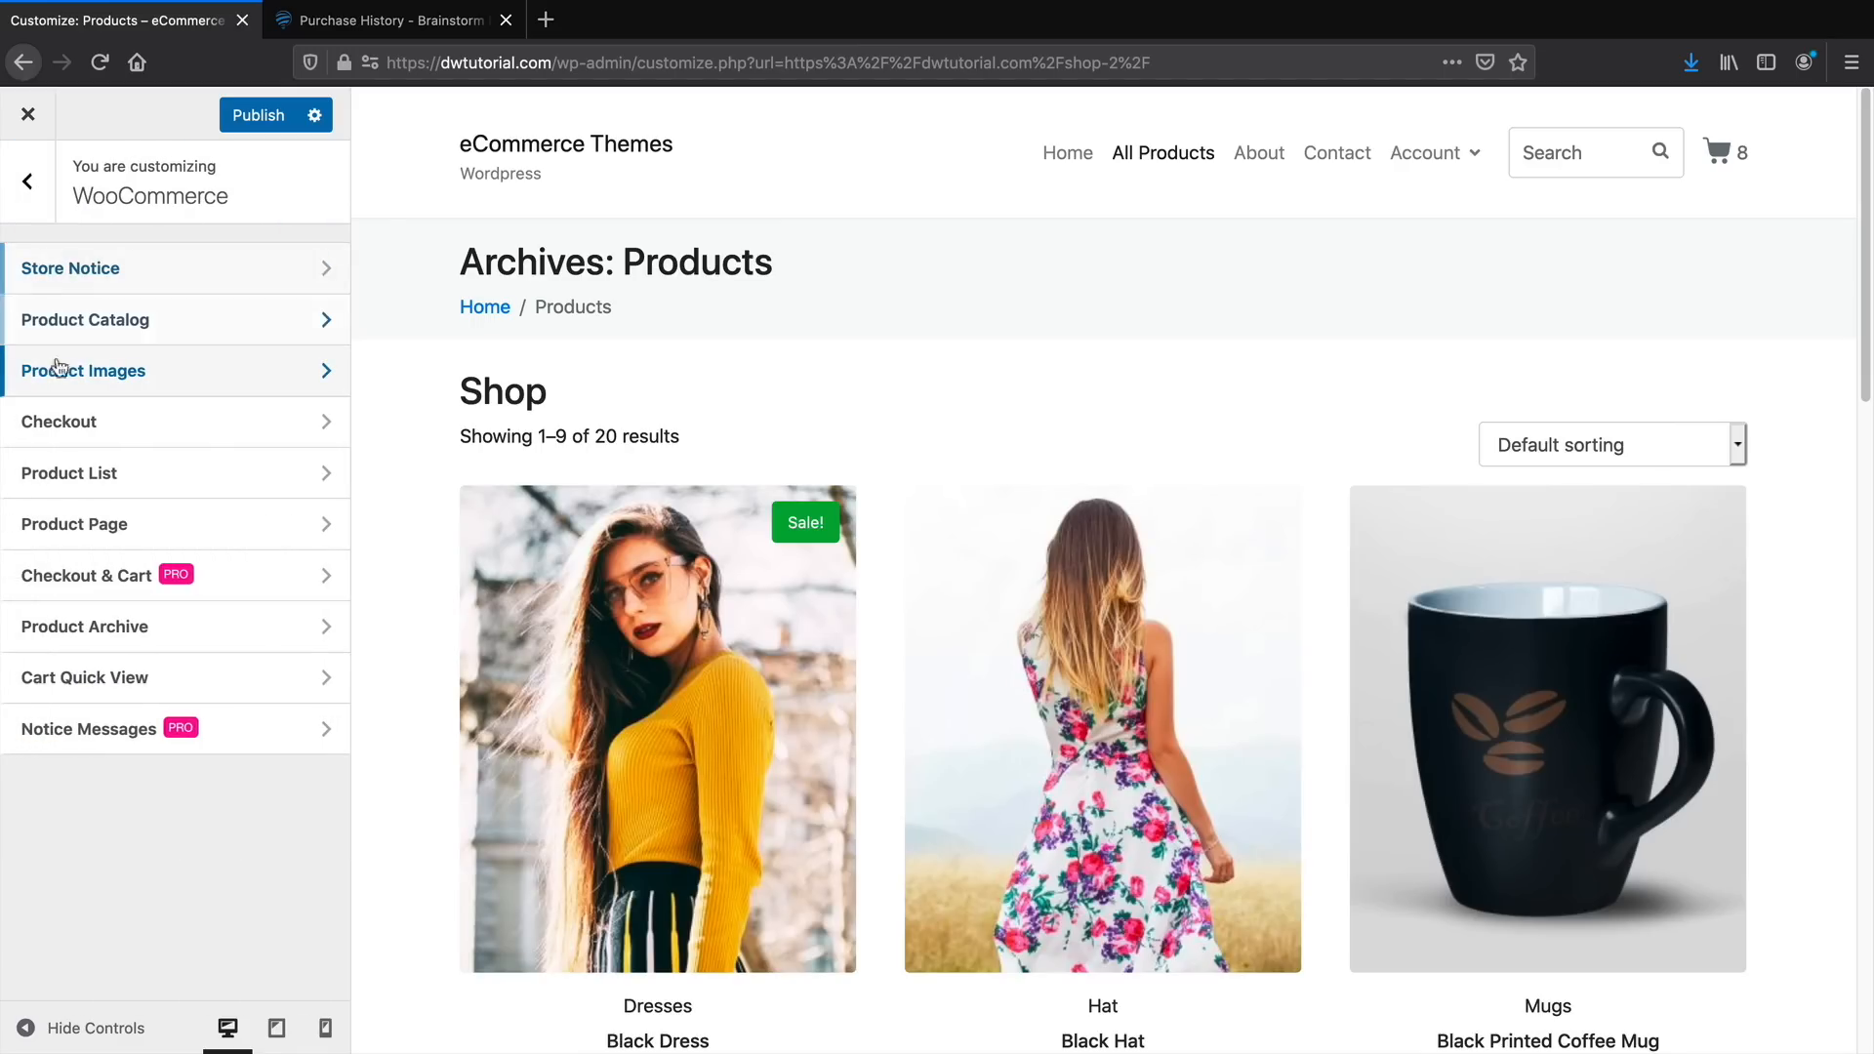
click(94, 477)
drag(1187, 337, 1391, 285)
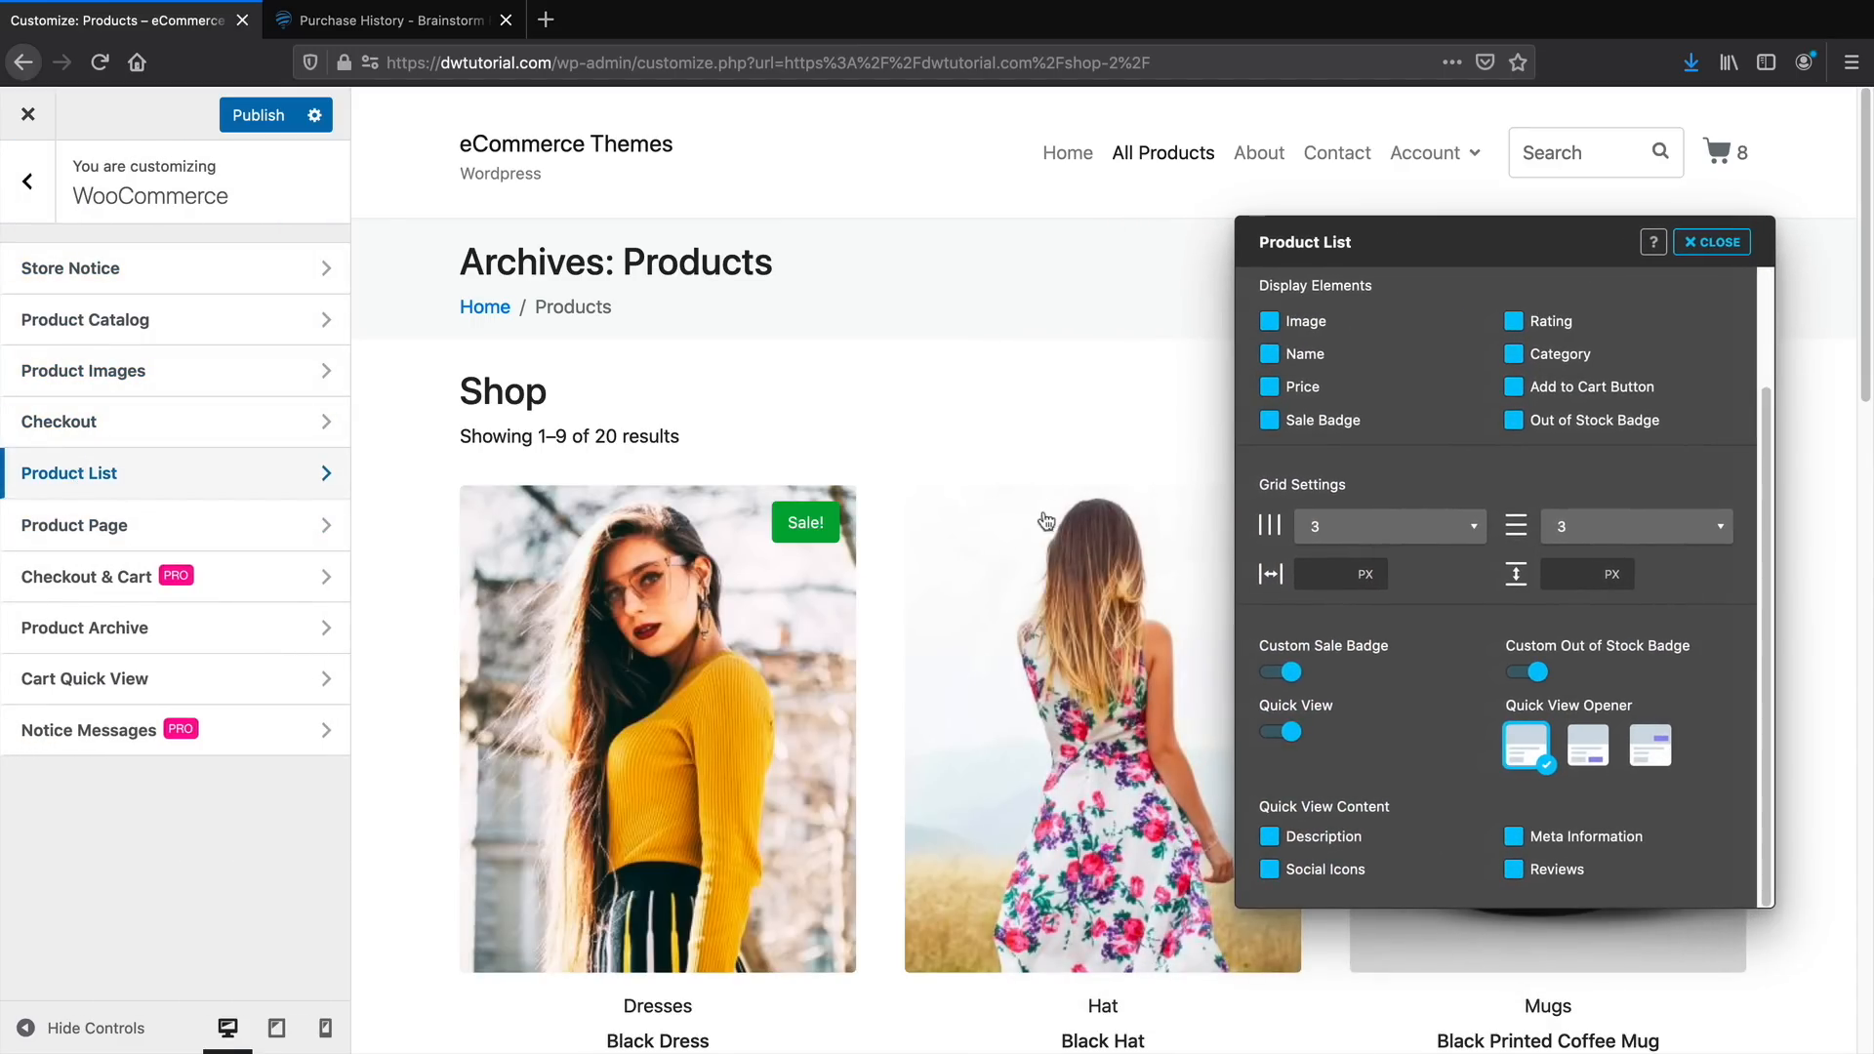
Hide the Name and Price display elements in the product list
scroll(1010, 583, down, 2)
click(1270, 355)
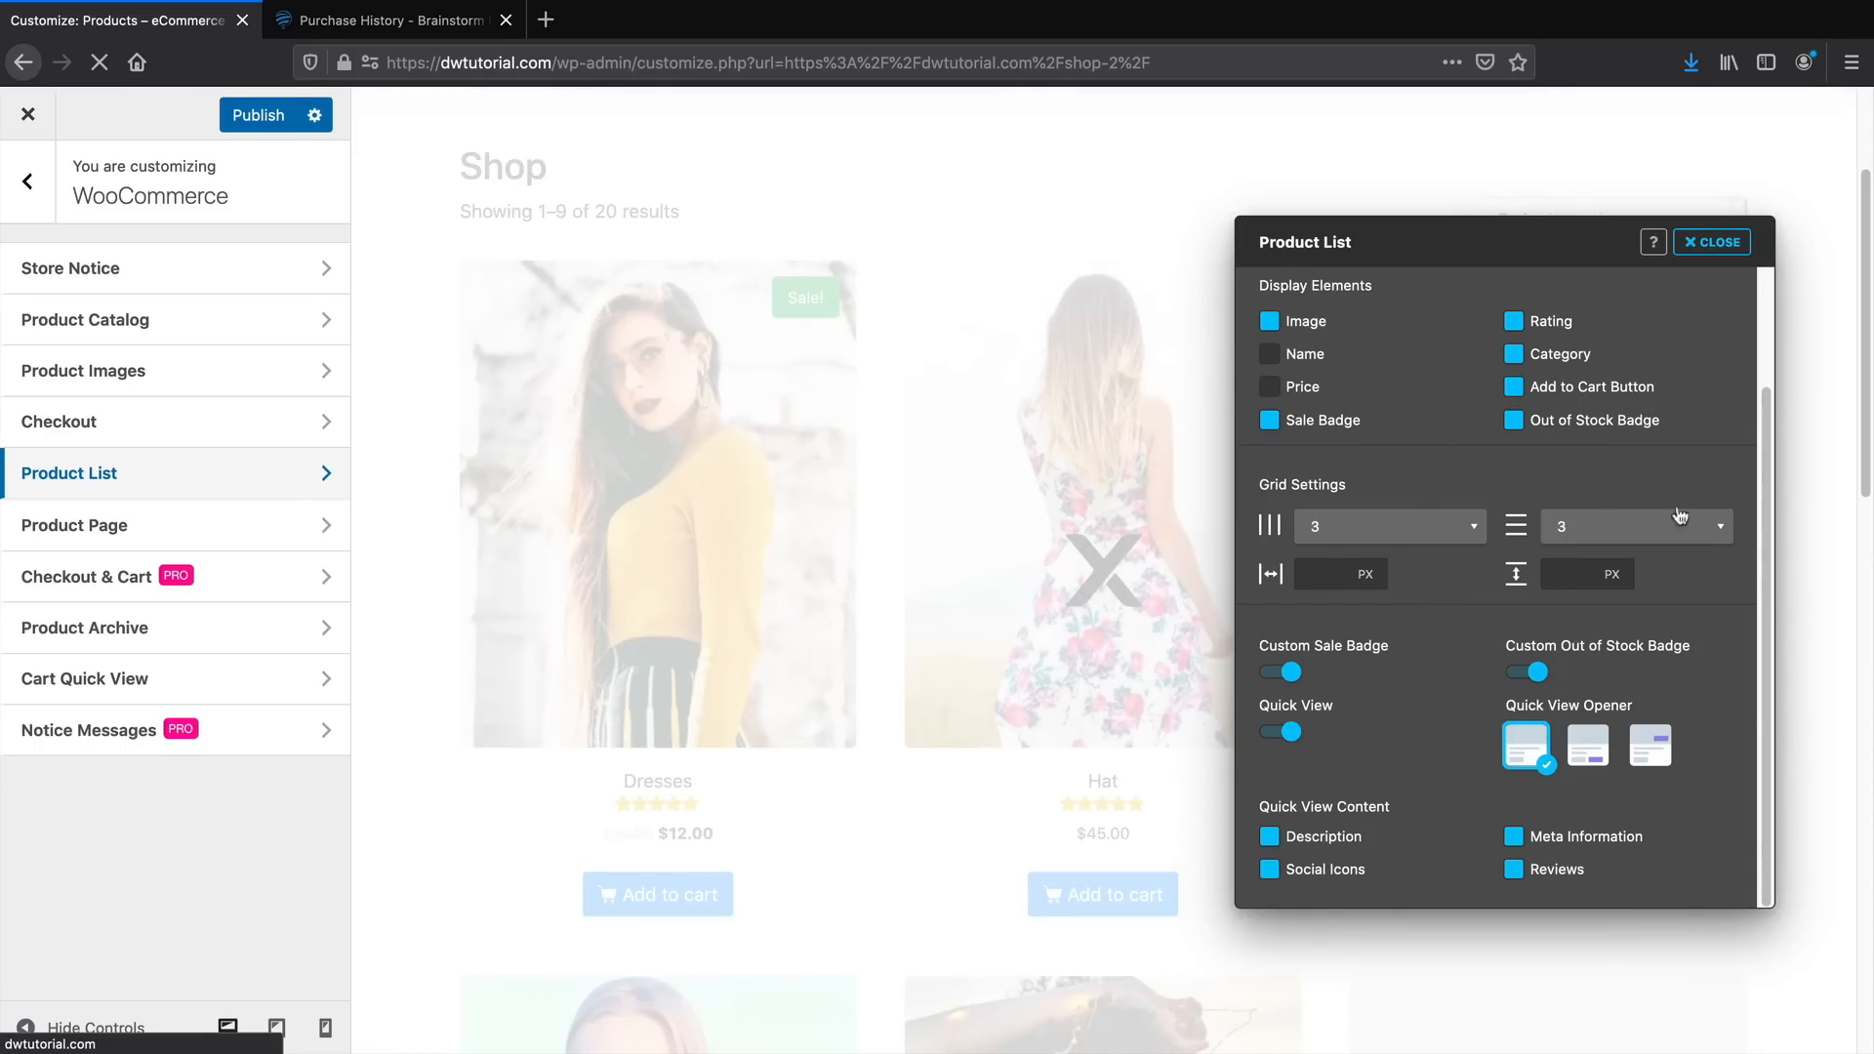
click(1270, 385)
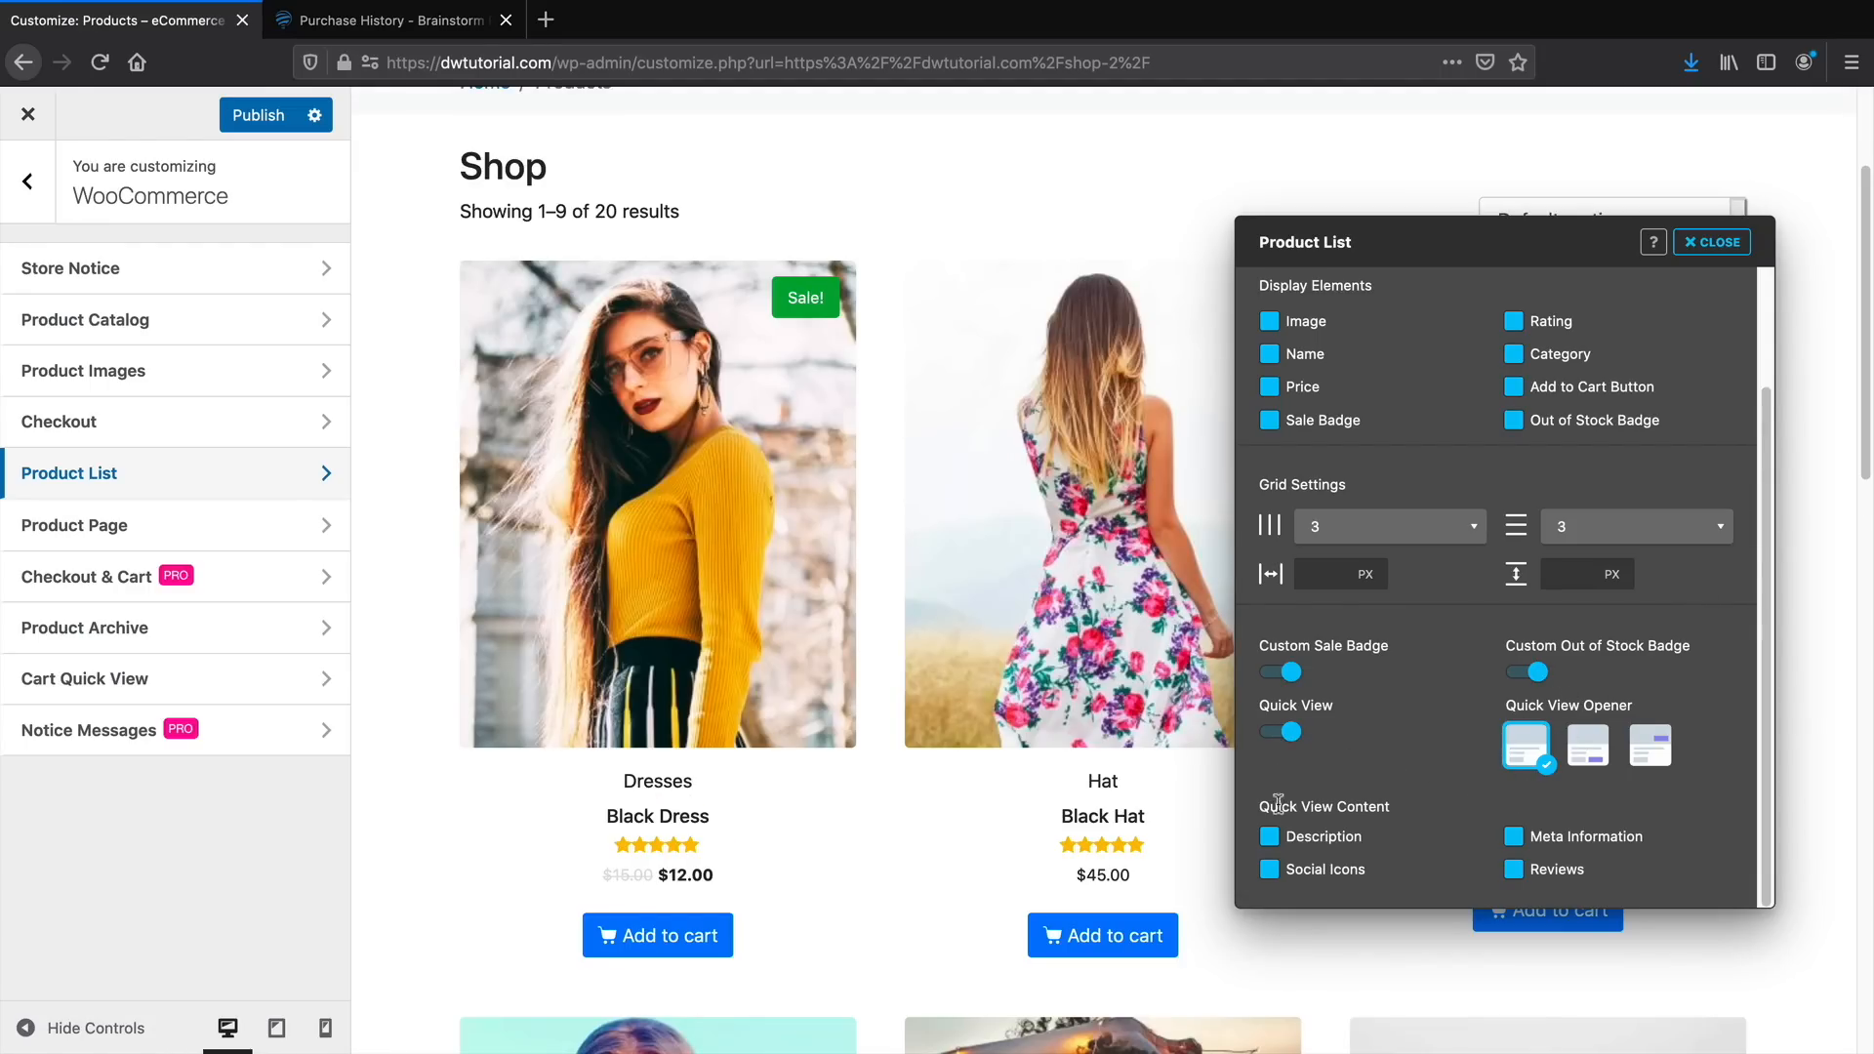
Remove Description and Reviews from the Quick View content and open the Black Dress product from the shop preview
click(1513, 869)
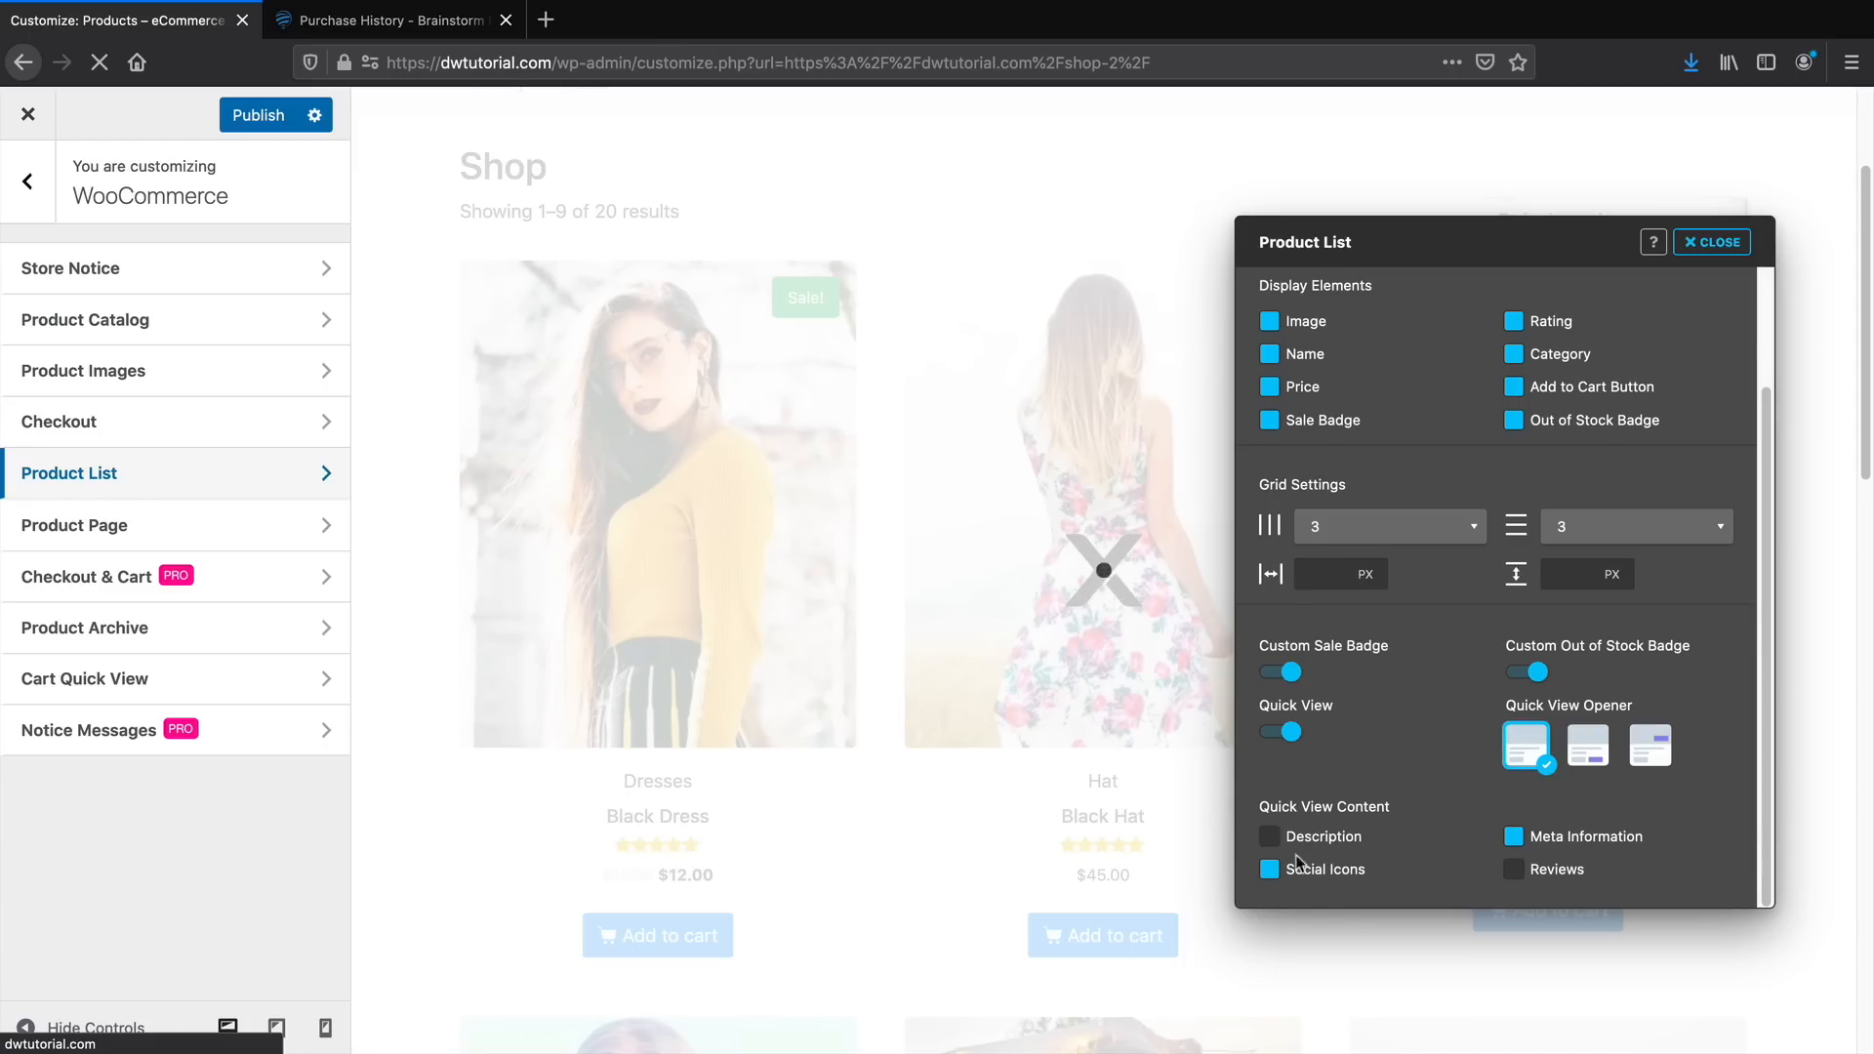
click(652, 576)
drag(1456, 242, 1051, 386)
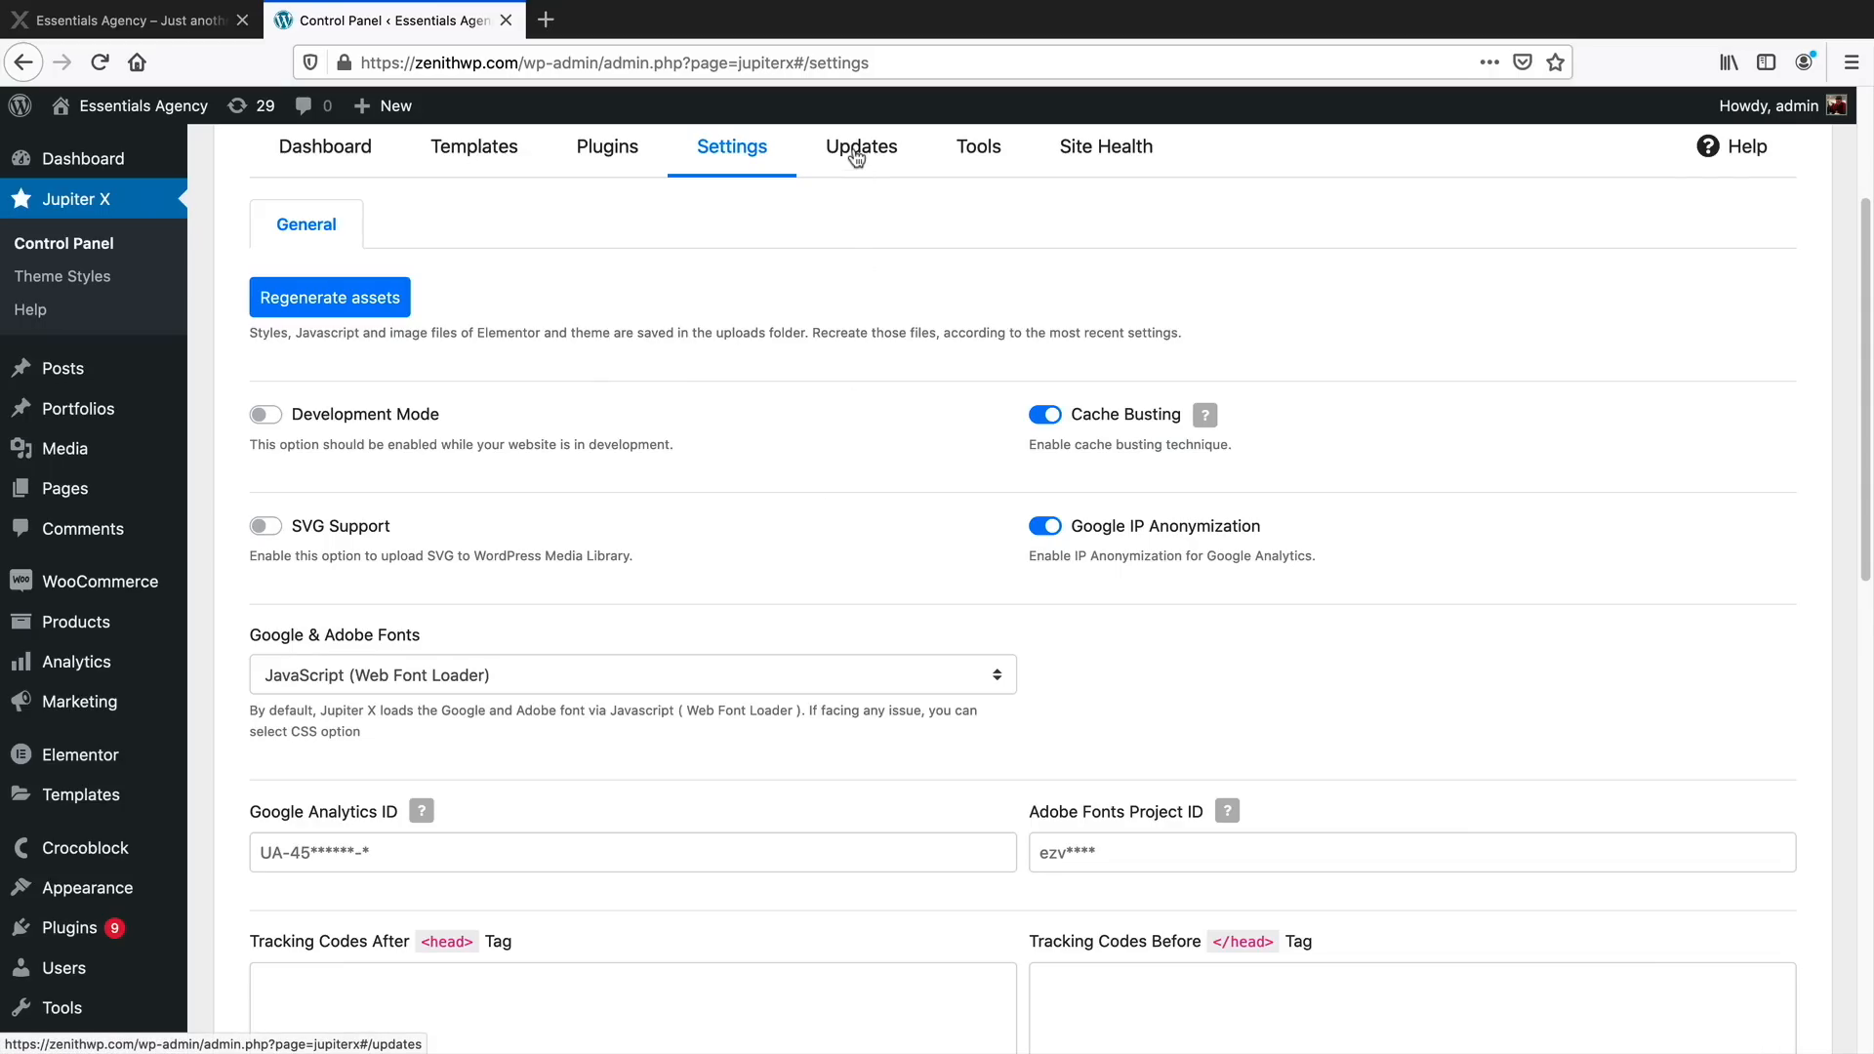
Review the Jupiter X Updates section, the version rollback tools and the Site Health status, and close the Site Health page
click(859, 148)
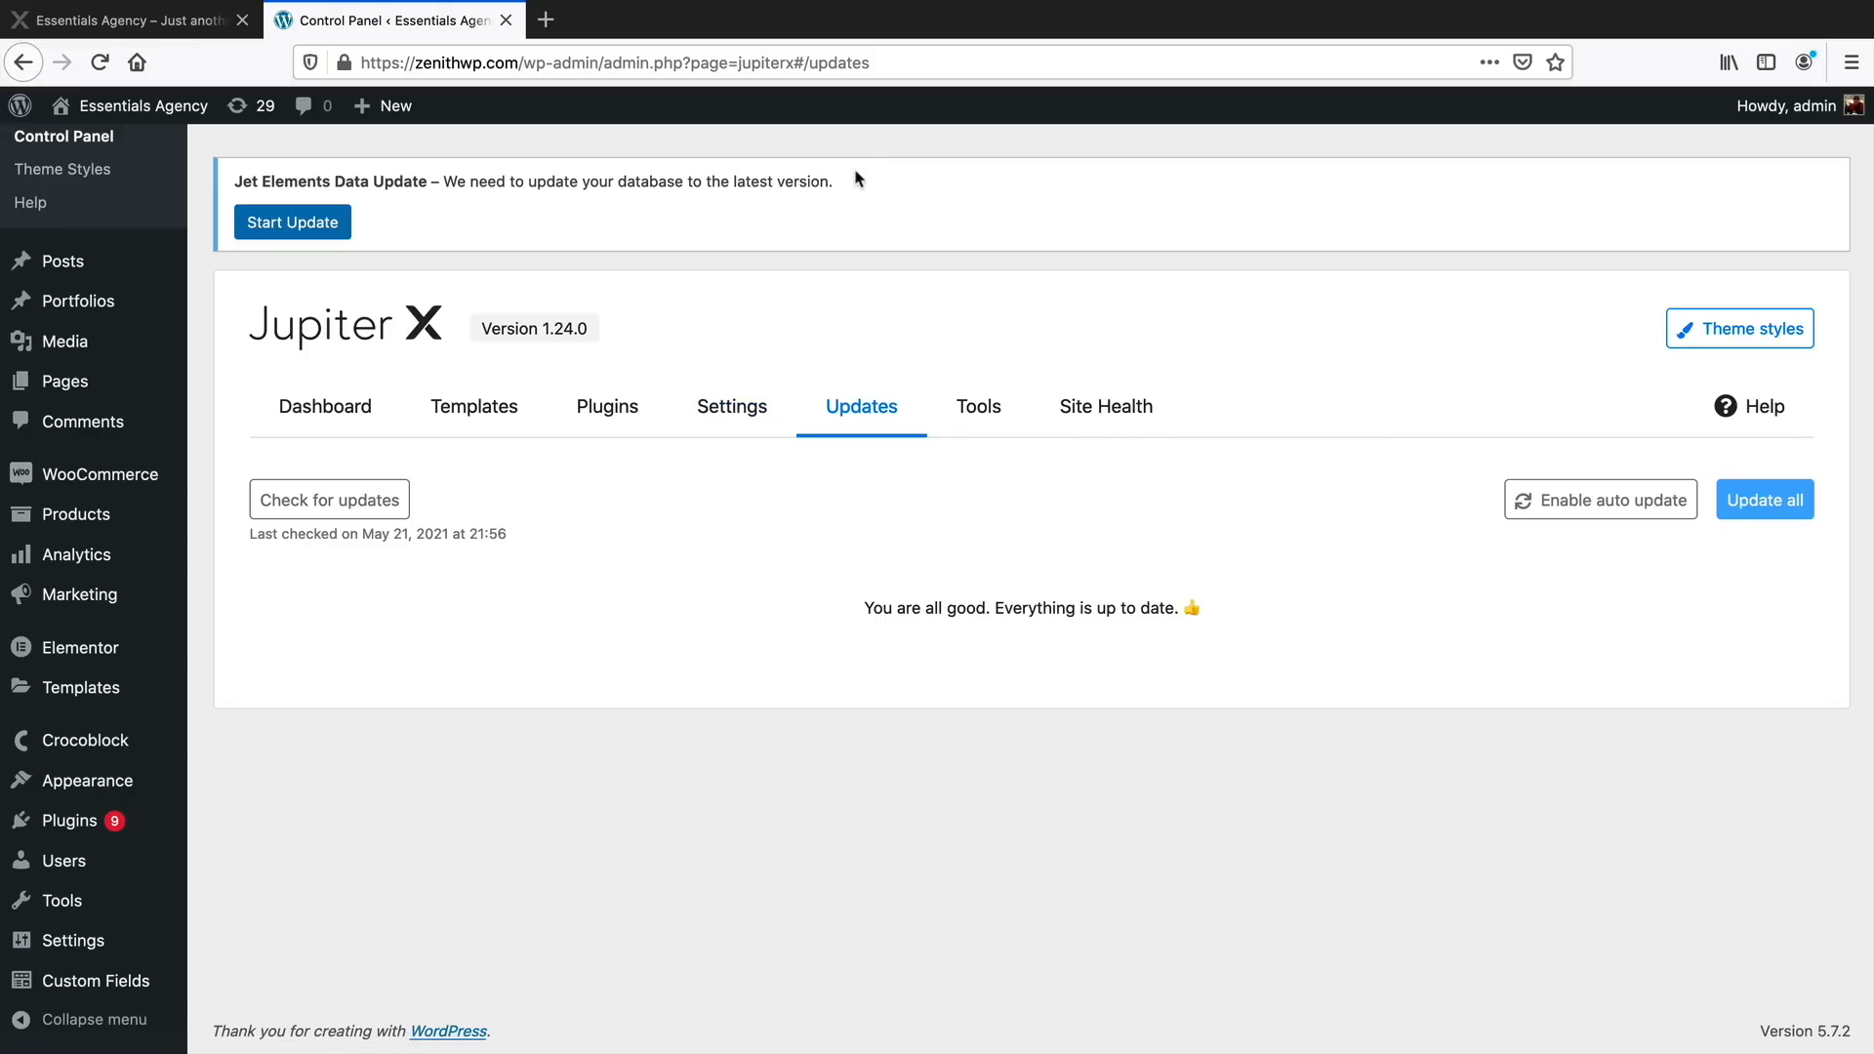
click(978, 410)
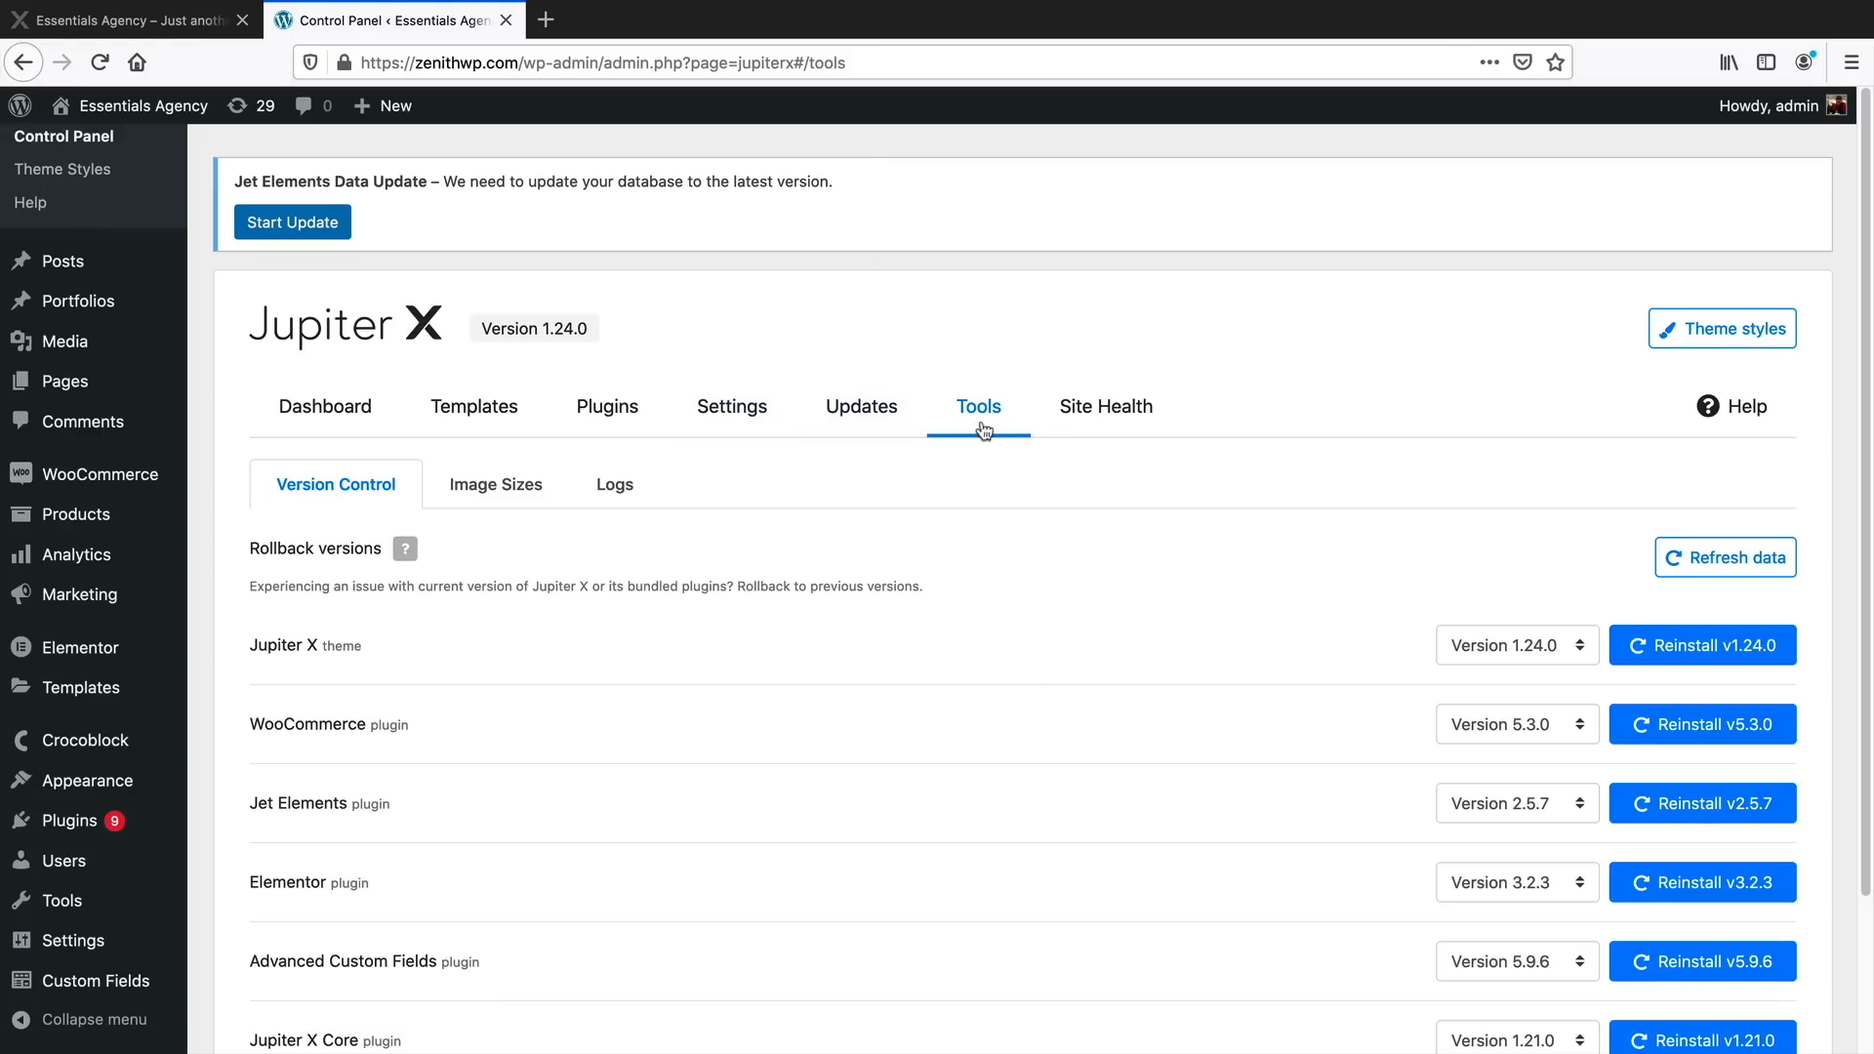
scroll(983, 430, down, 3)
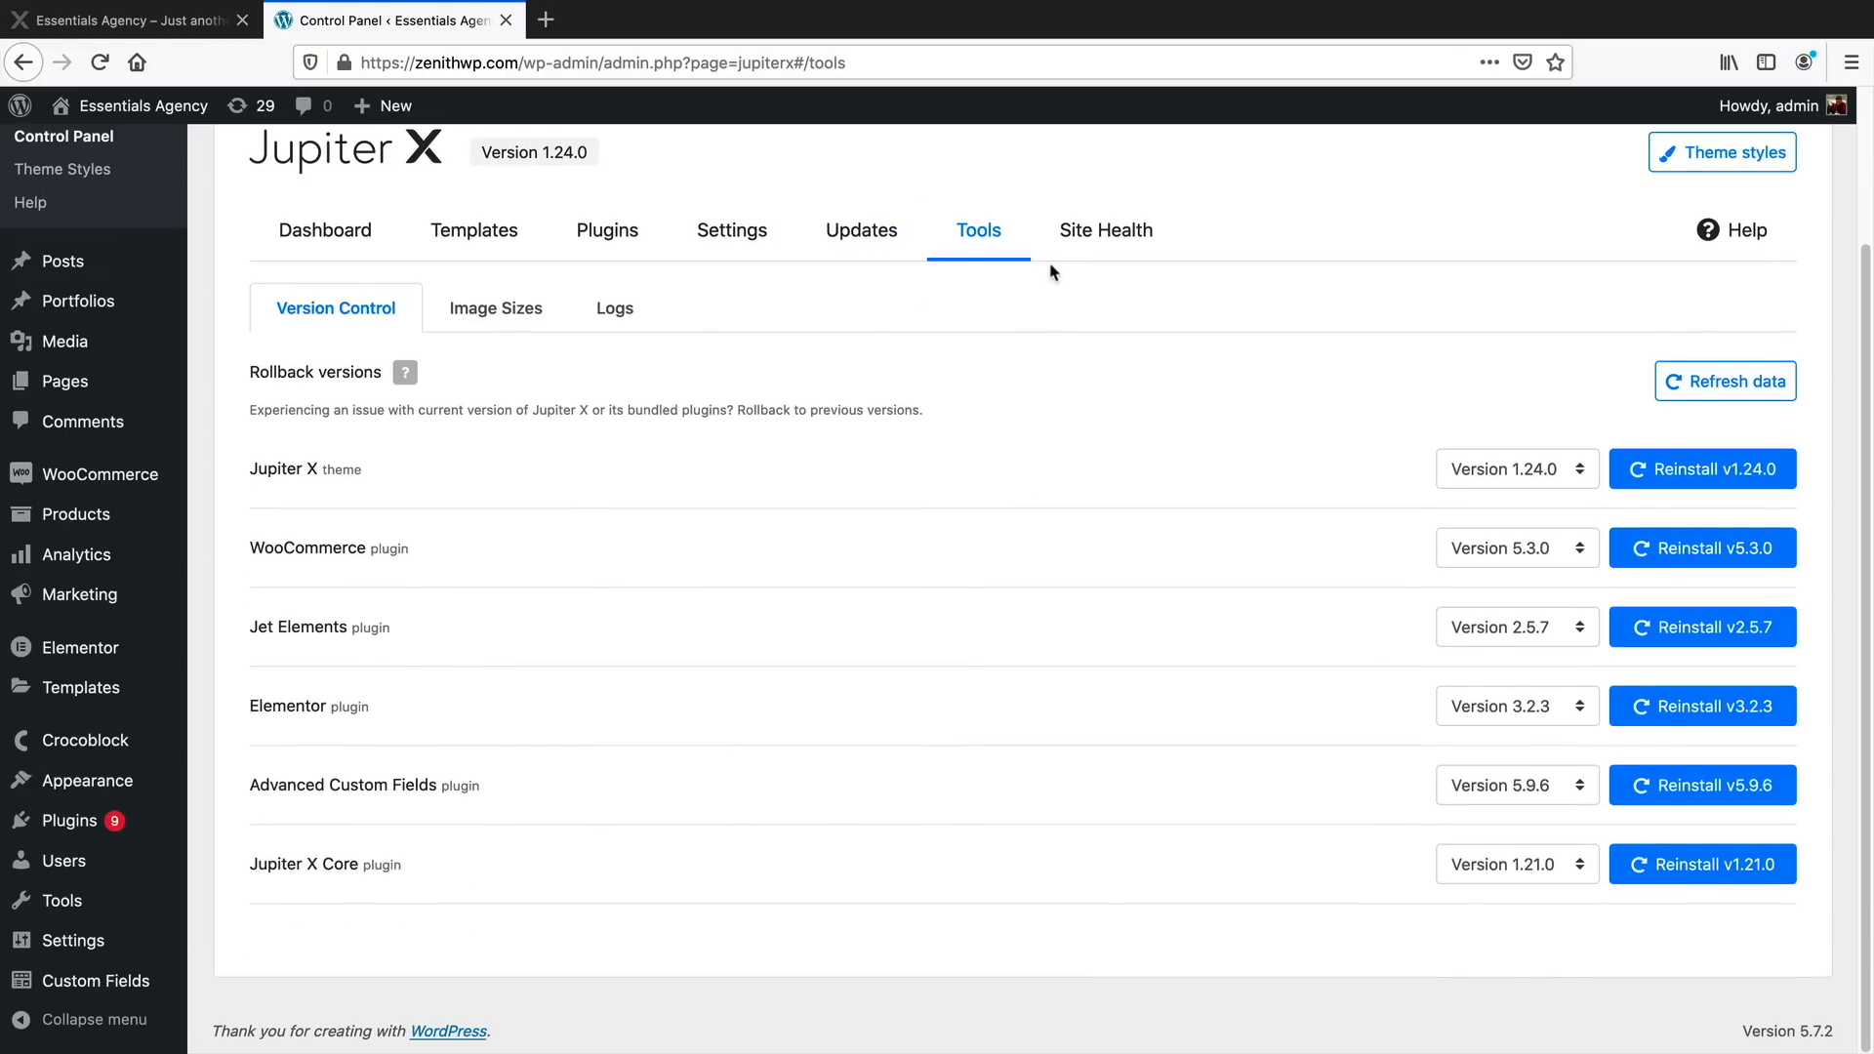
click(1084, 229)
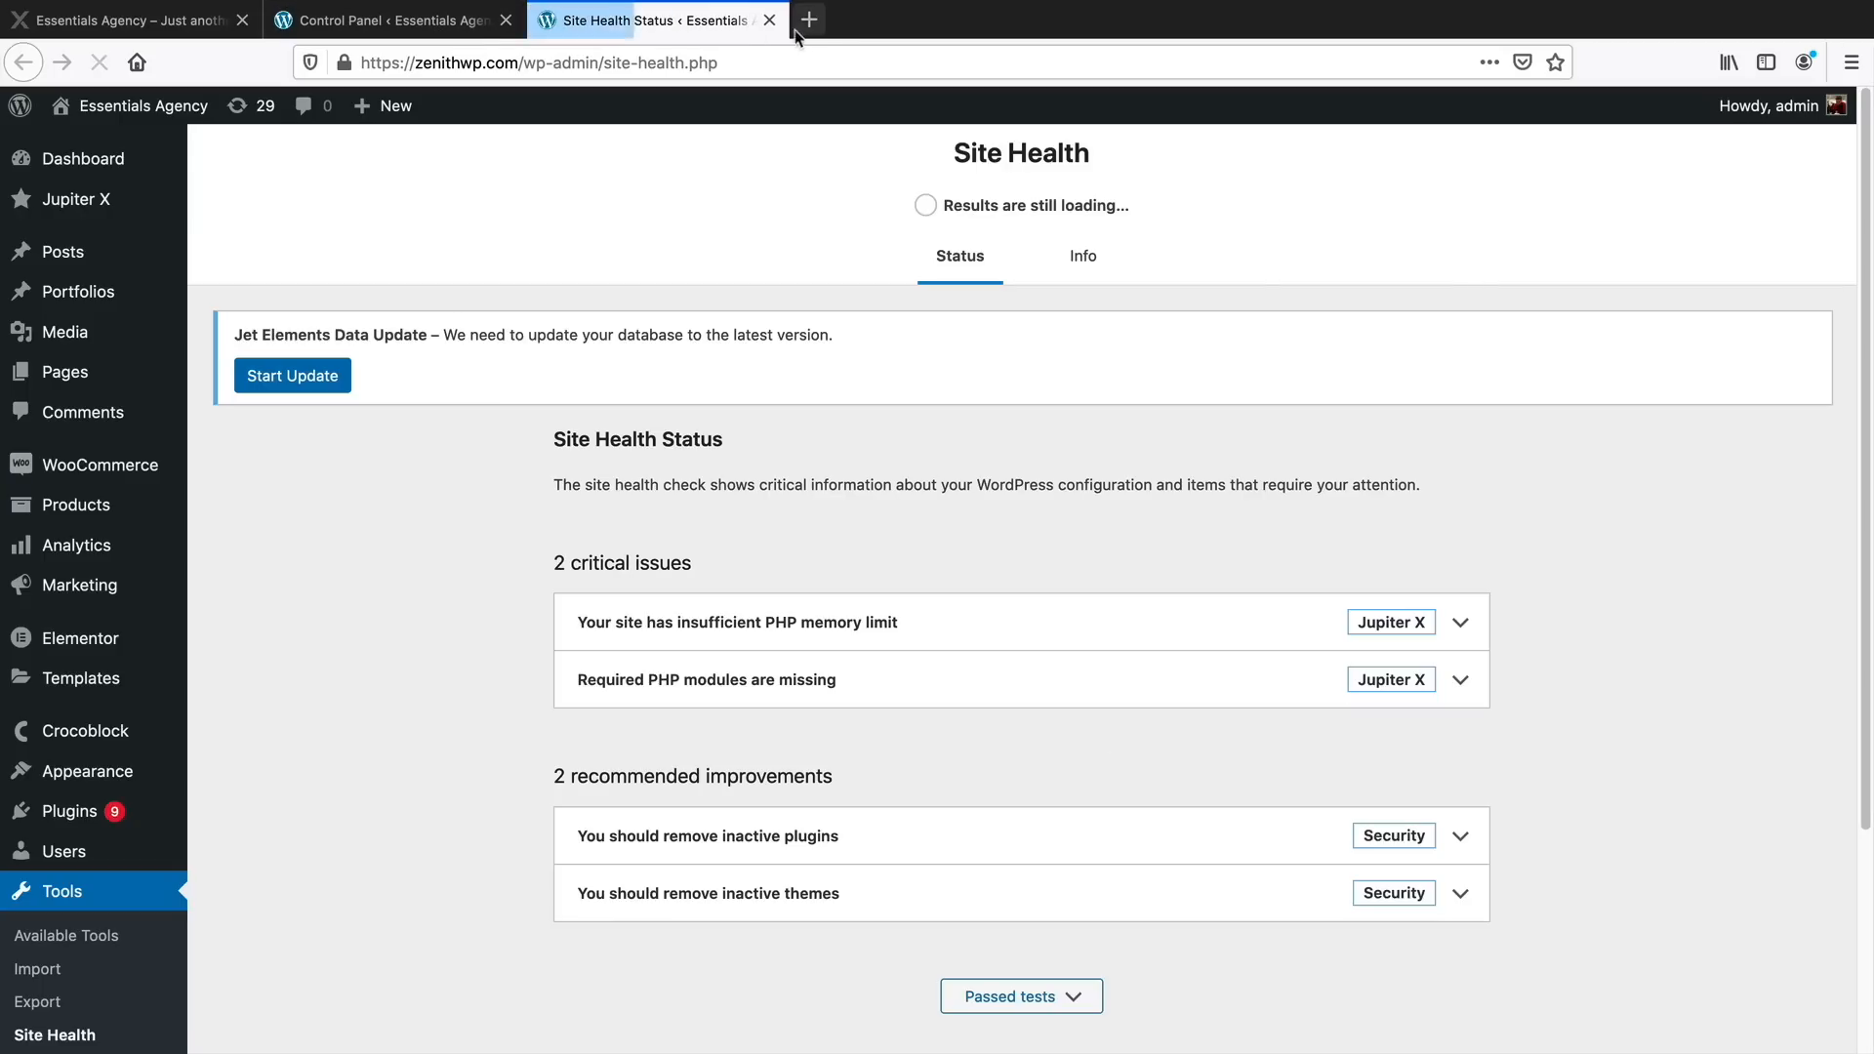
click(769, 21)
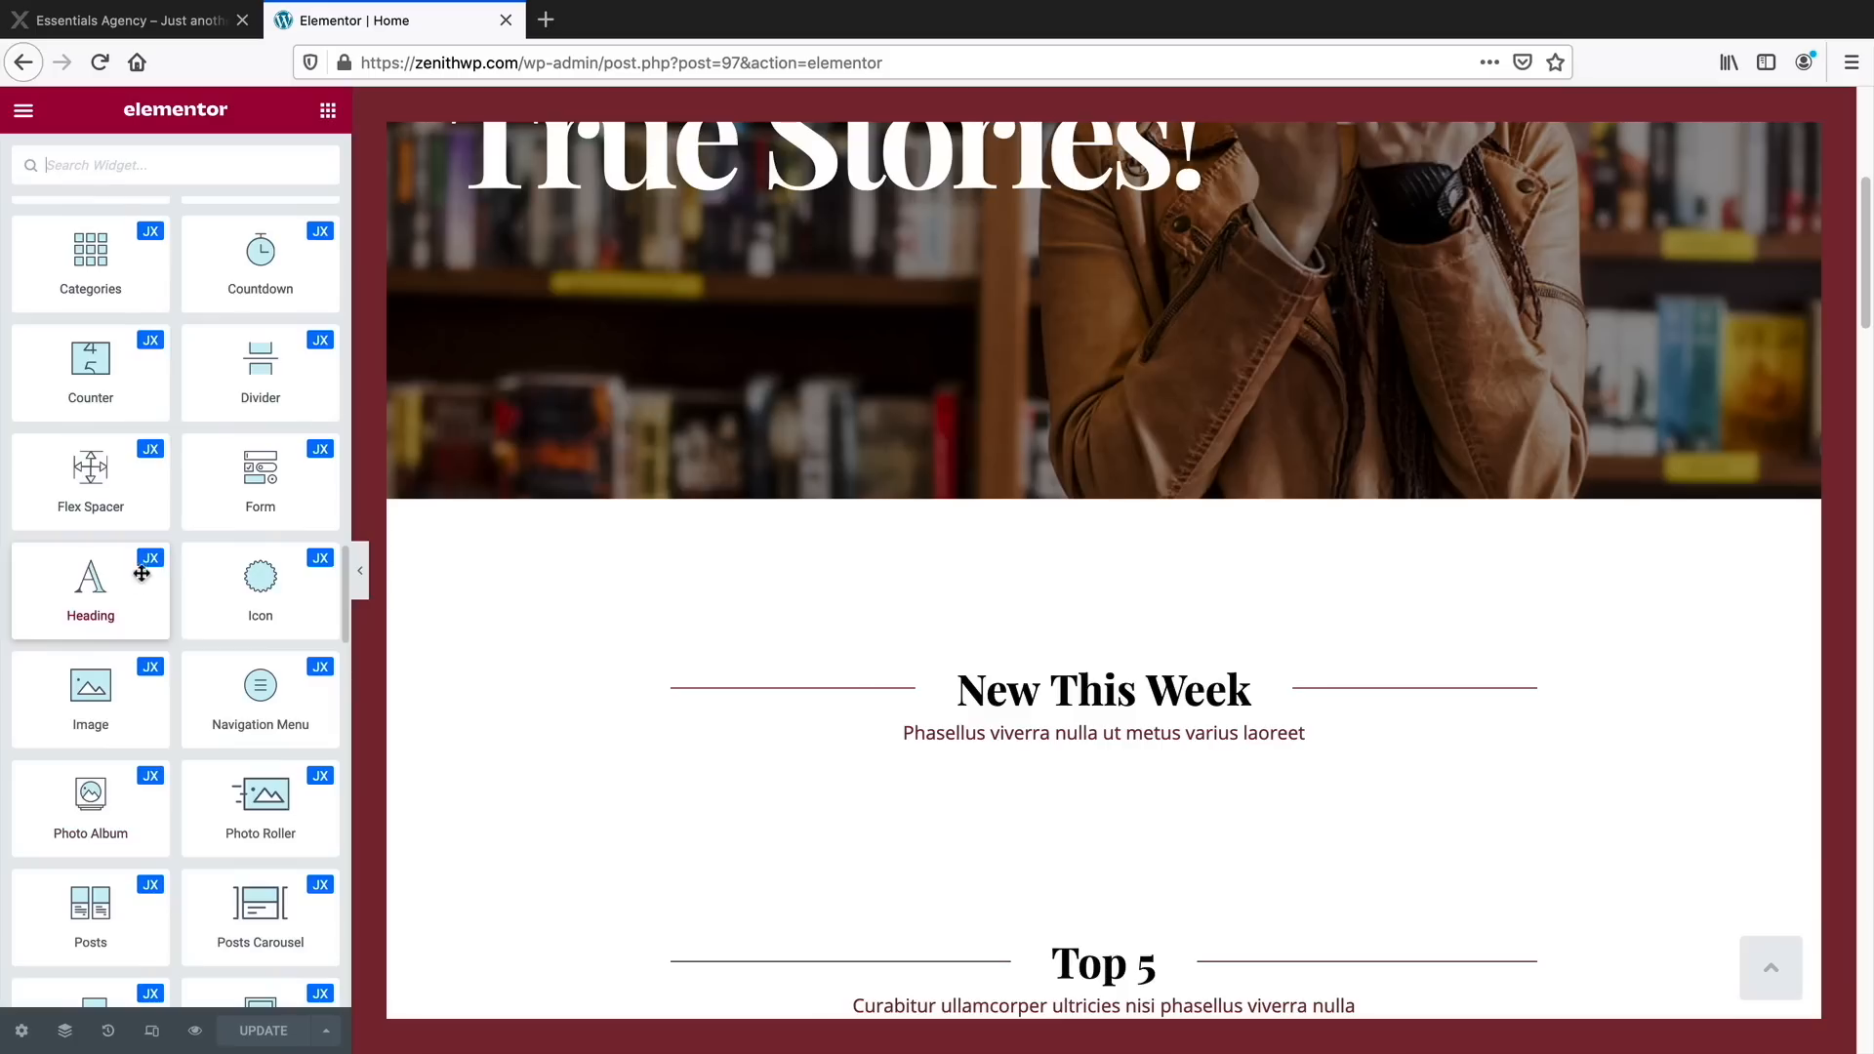
Look through the Jupiter X Elements widgets available in Elementor
scroll(207, 420, up, 5)
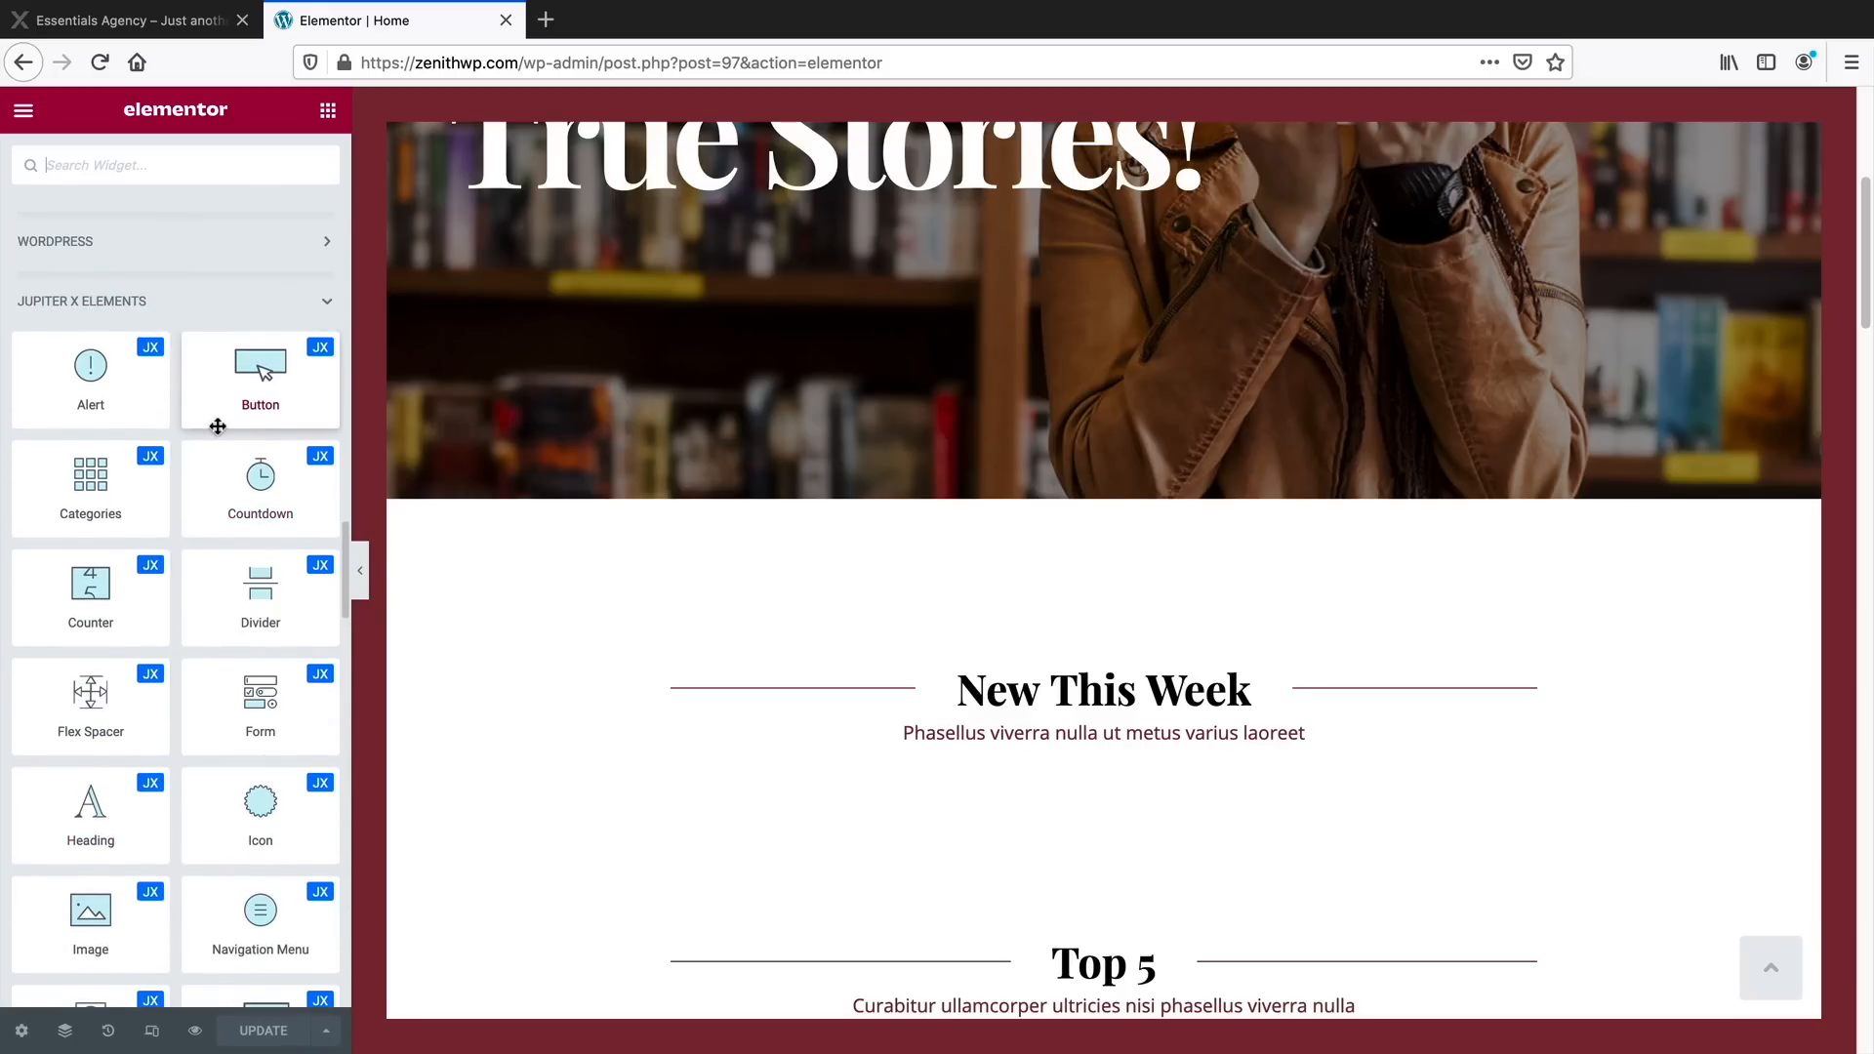
scroll(749, 803, down, 5)
scroll(747, 801, up, 3)
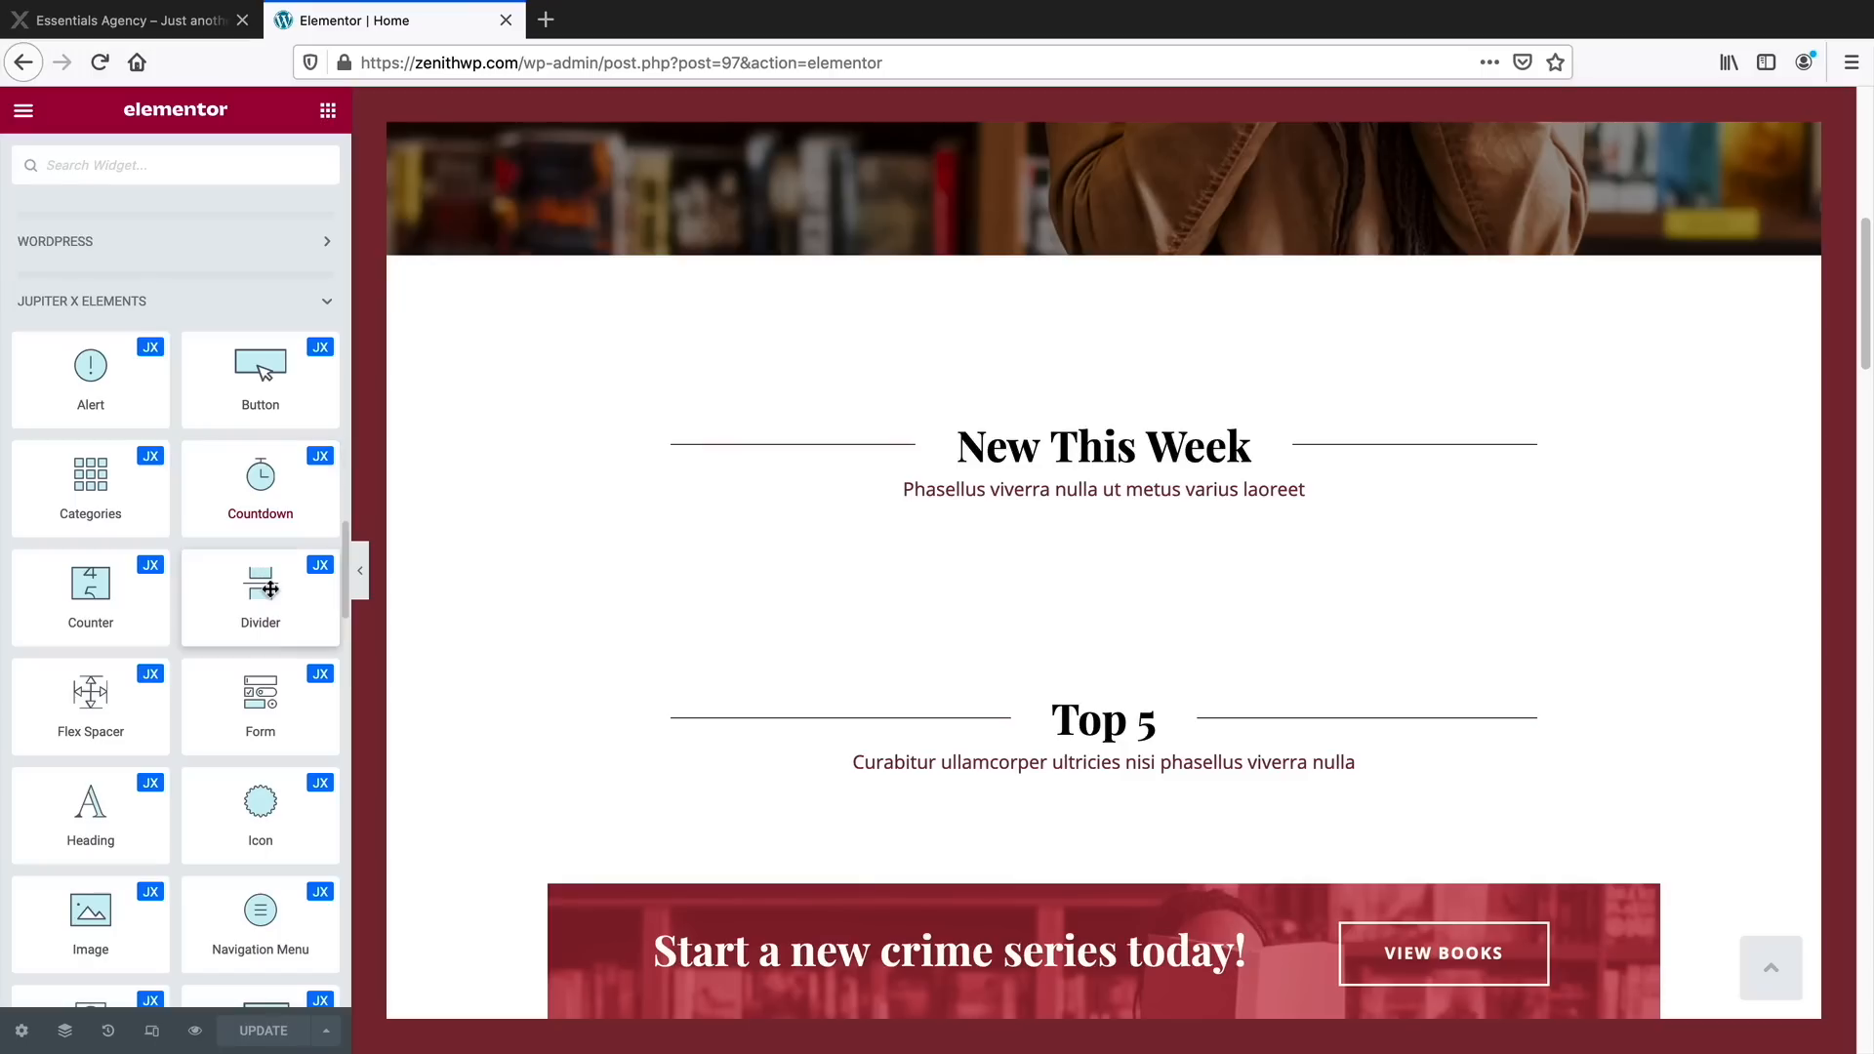
scroll(281, 878, down, 3)
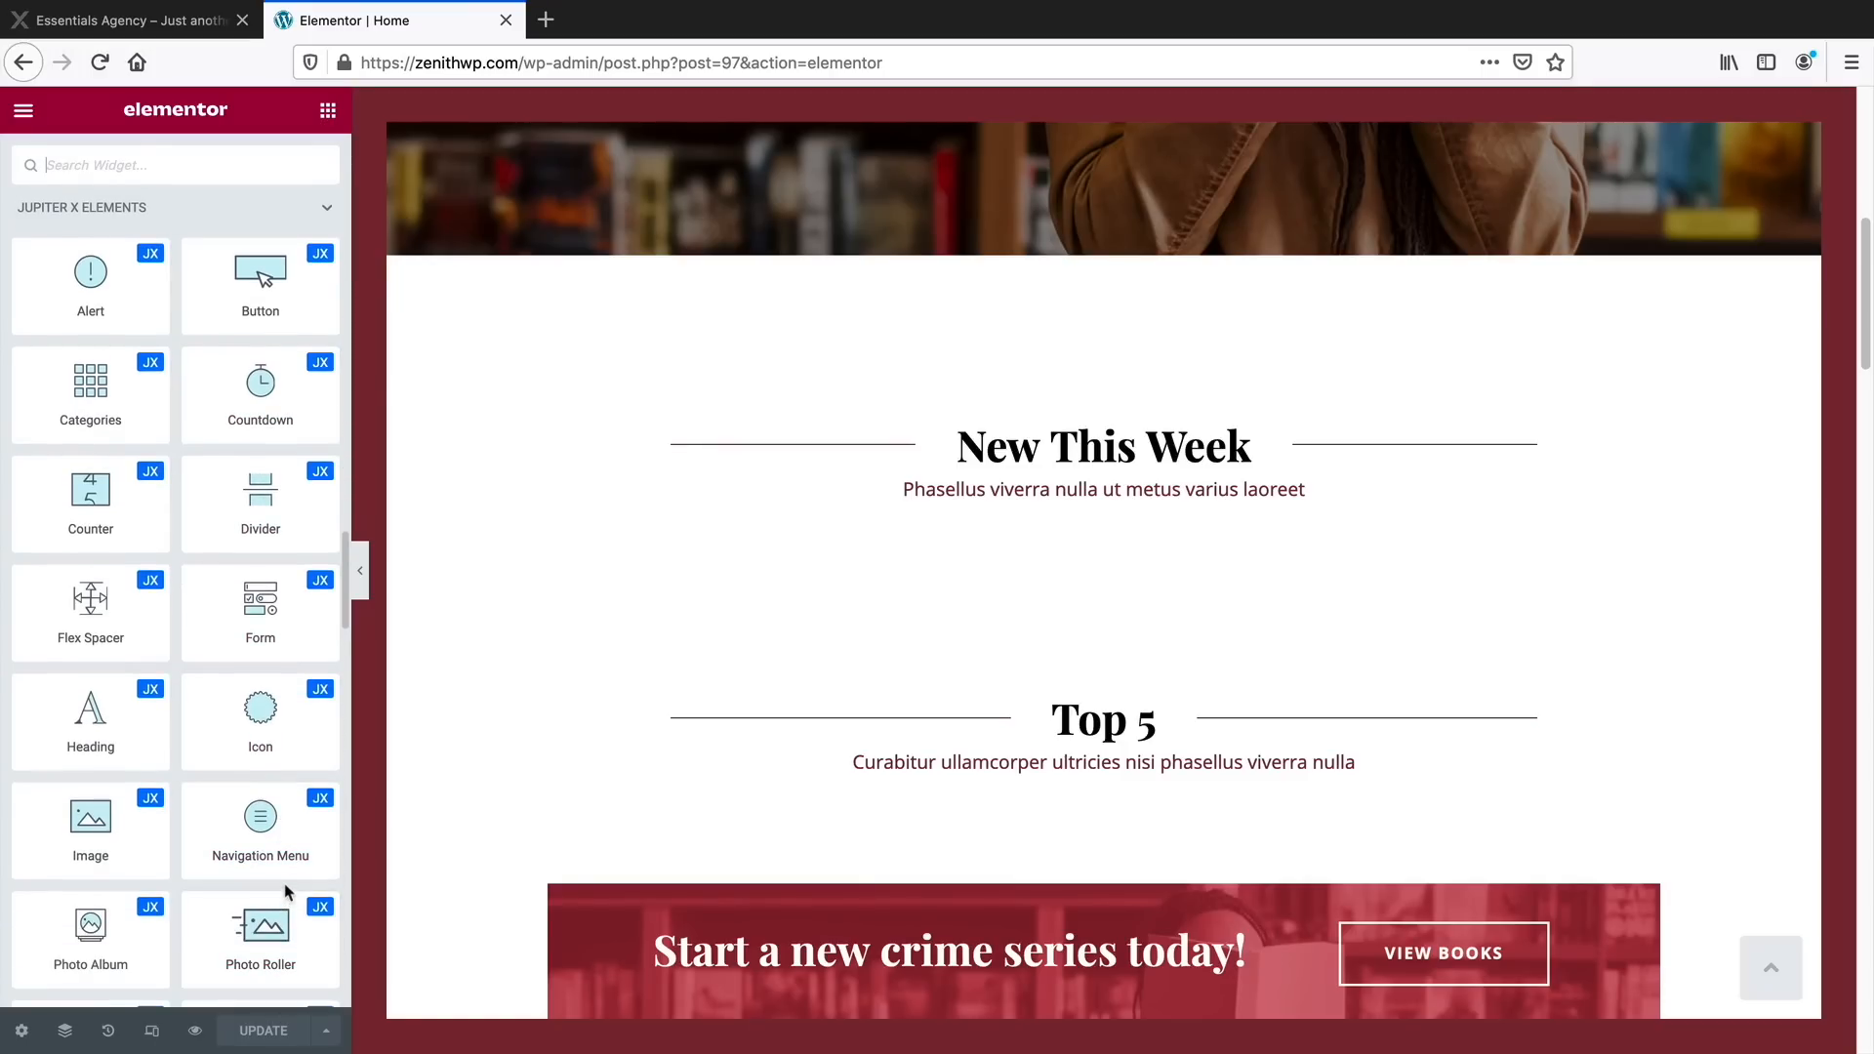
scroll(285, 892, down, 2)
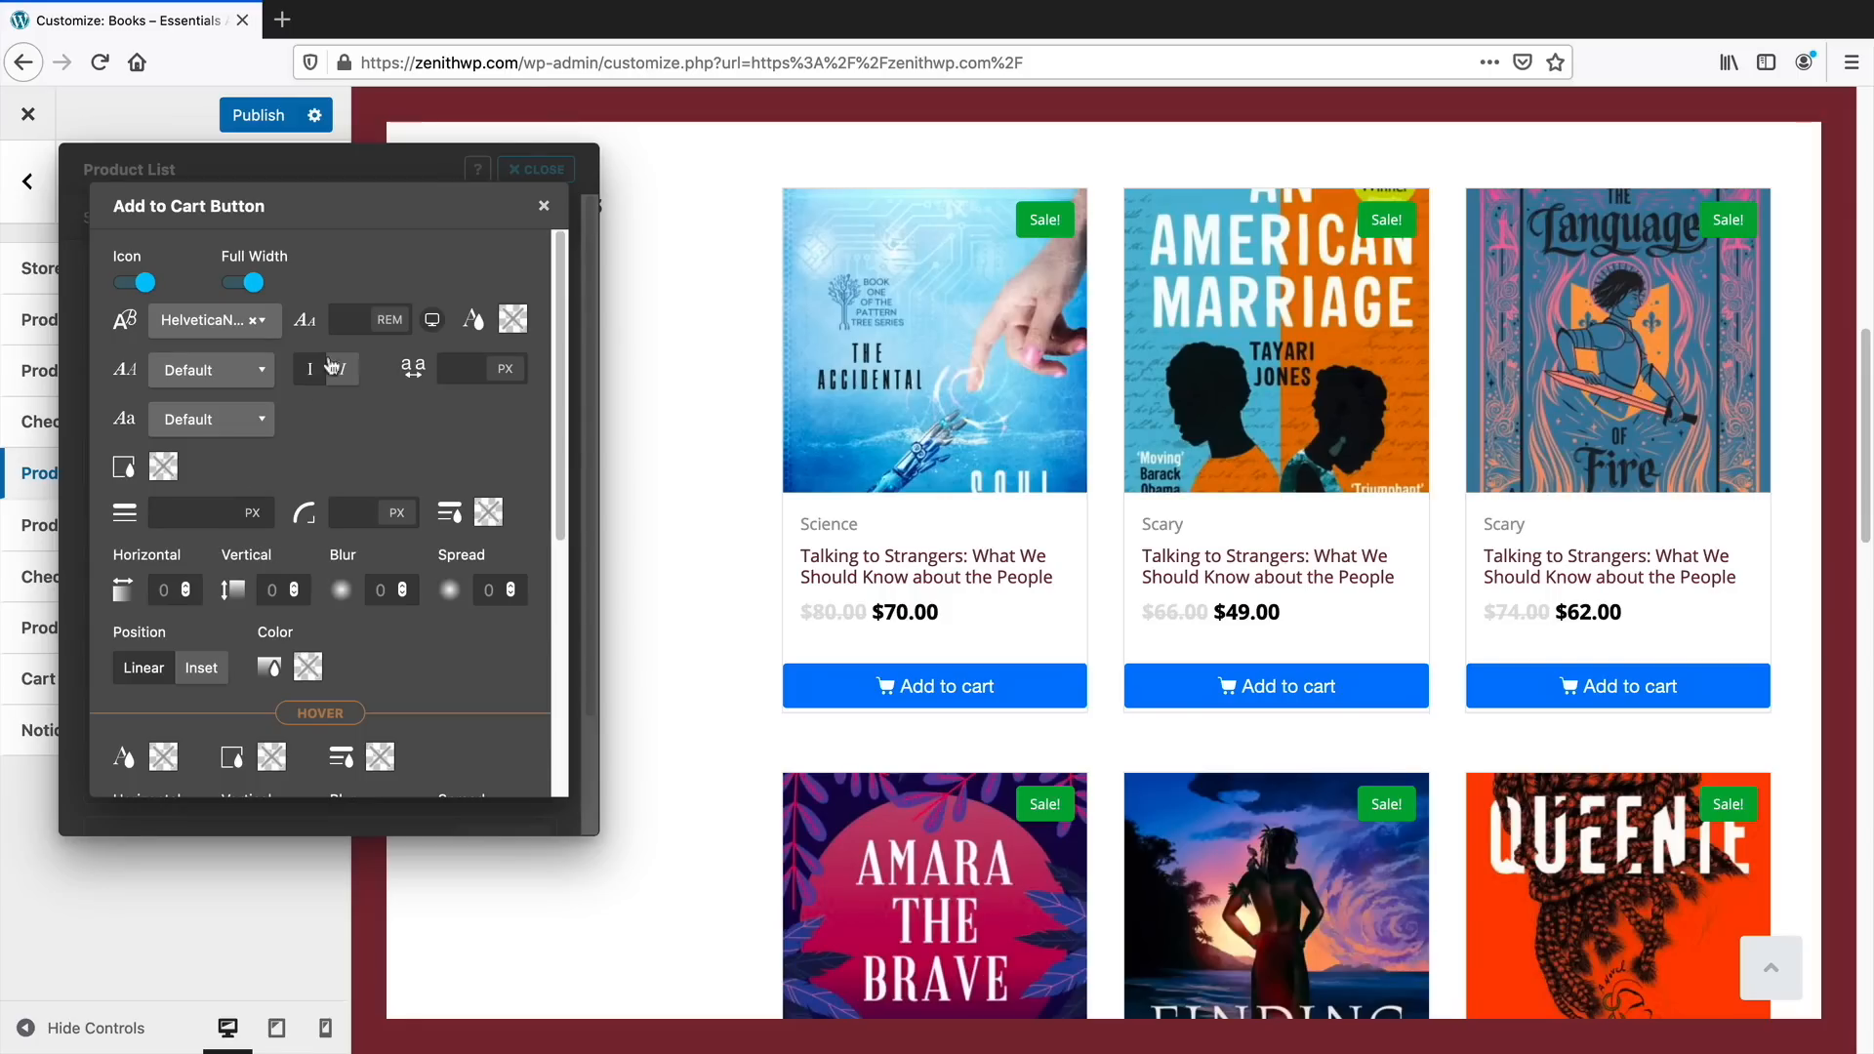
Pick a text color for the product list's Add to Cart button
click(513, 318)
click(655, 369)
drag(655, 370, 439, 280)
click(441, 285)
Set the Add to Cart button's hover background color to red and its hover border color to #ca2b2b
scroll(547, 587, down, 5)
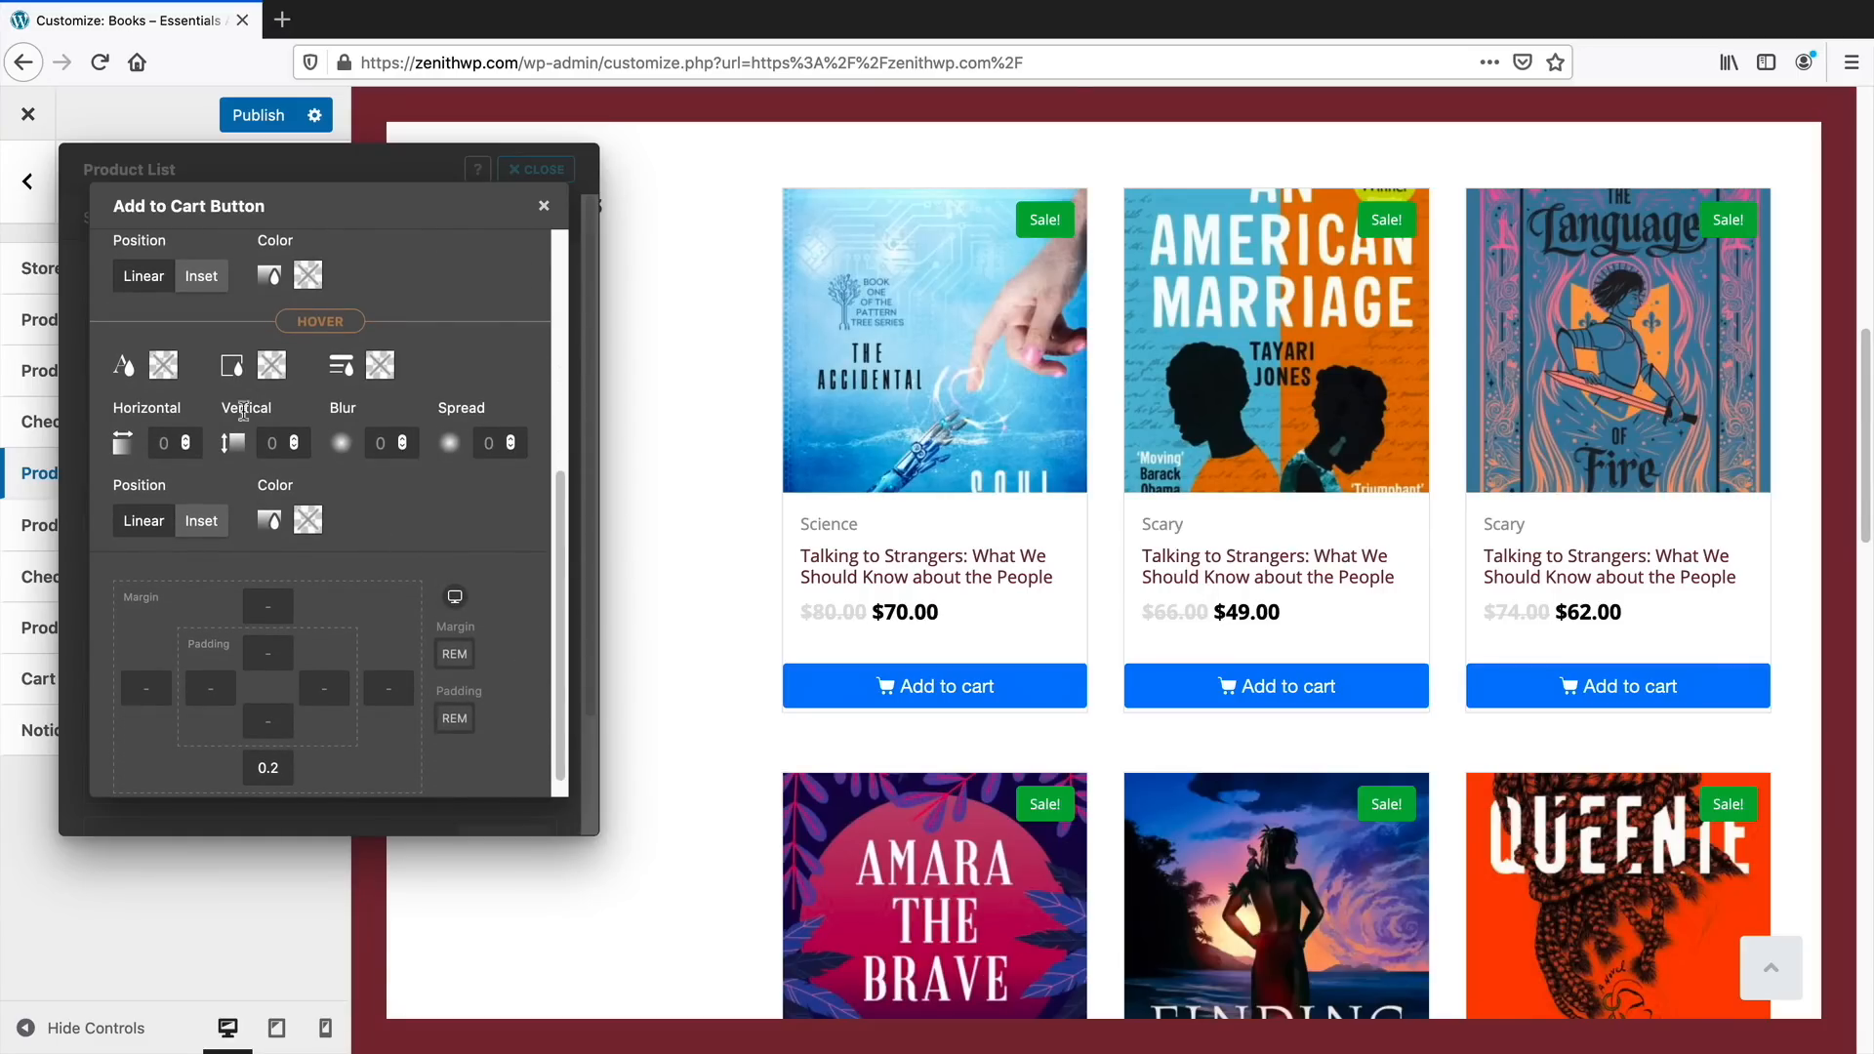
click(272, 364)
click(415, 420)
click(379, 364)
click(509, 439)
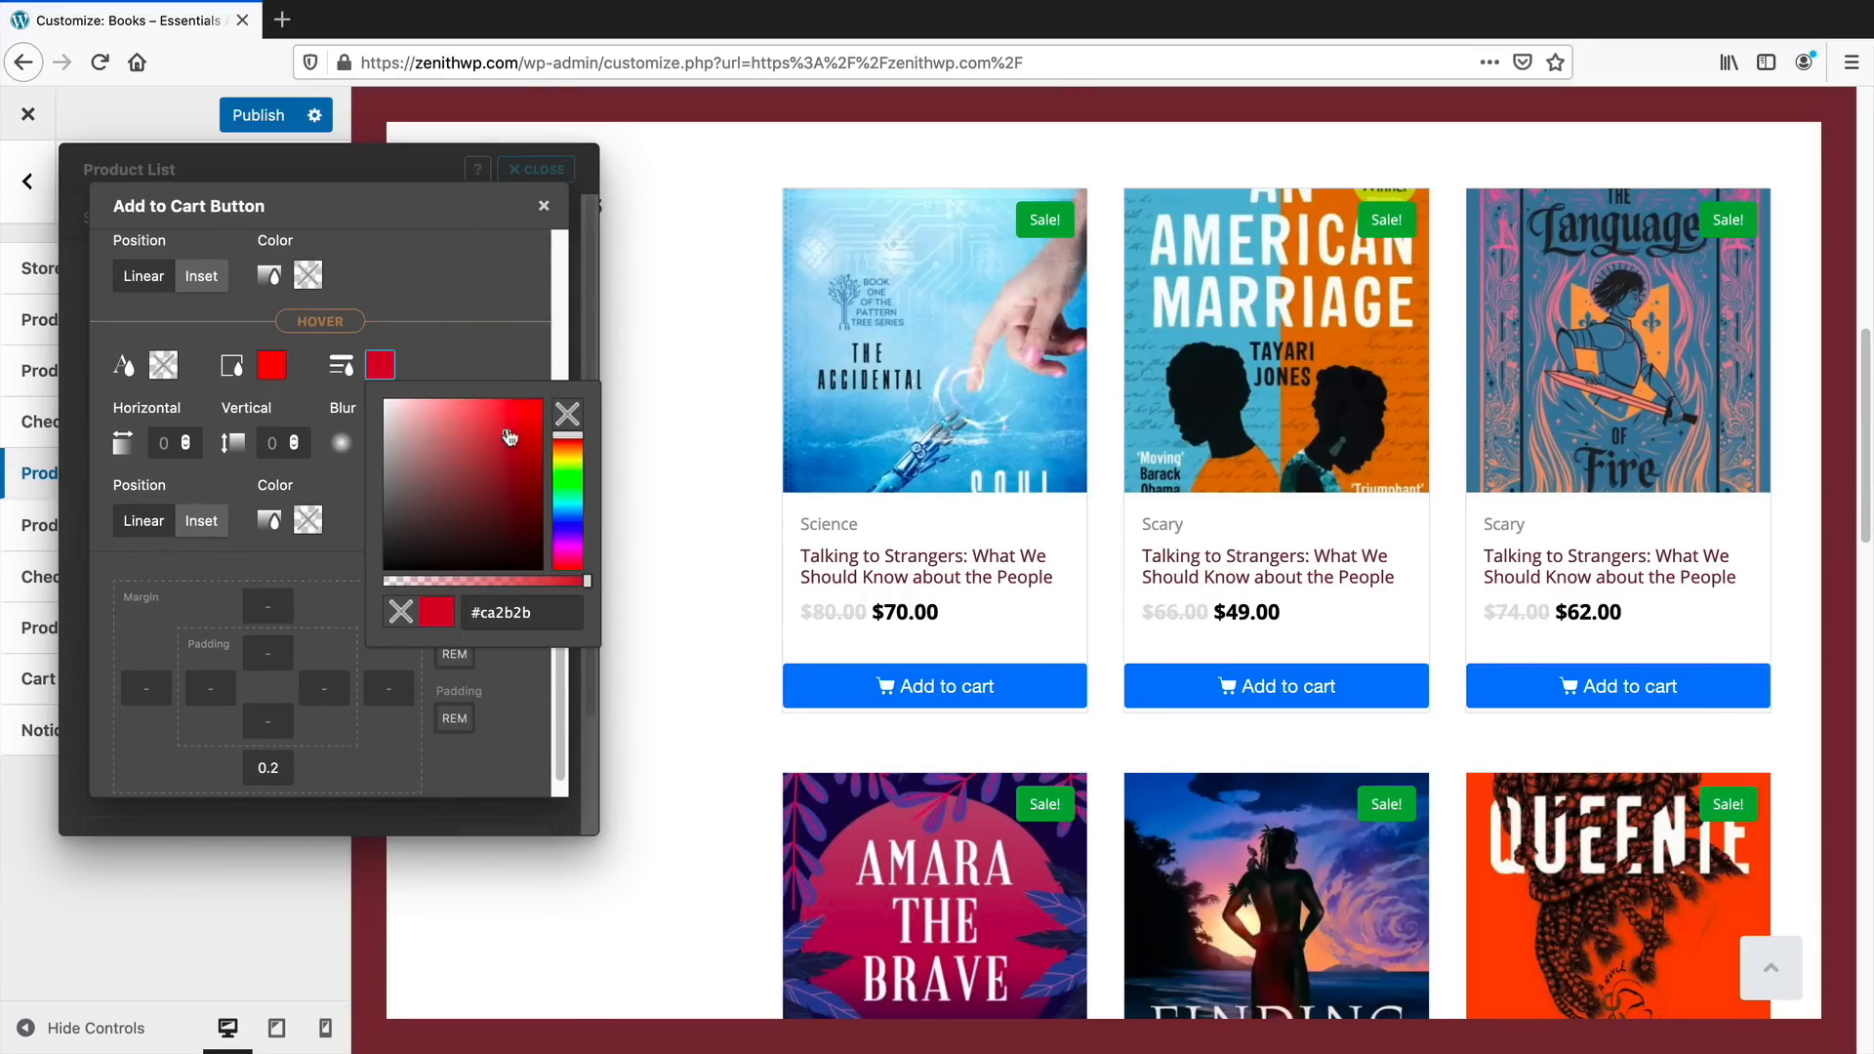
Set the Add to Cart button's hover text color to red and hover background to #ffffff, and close its settings
click(163, 364)
click(324, 413)
click(272, 364)
click(274, 397)
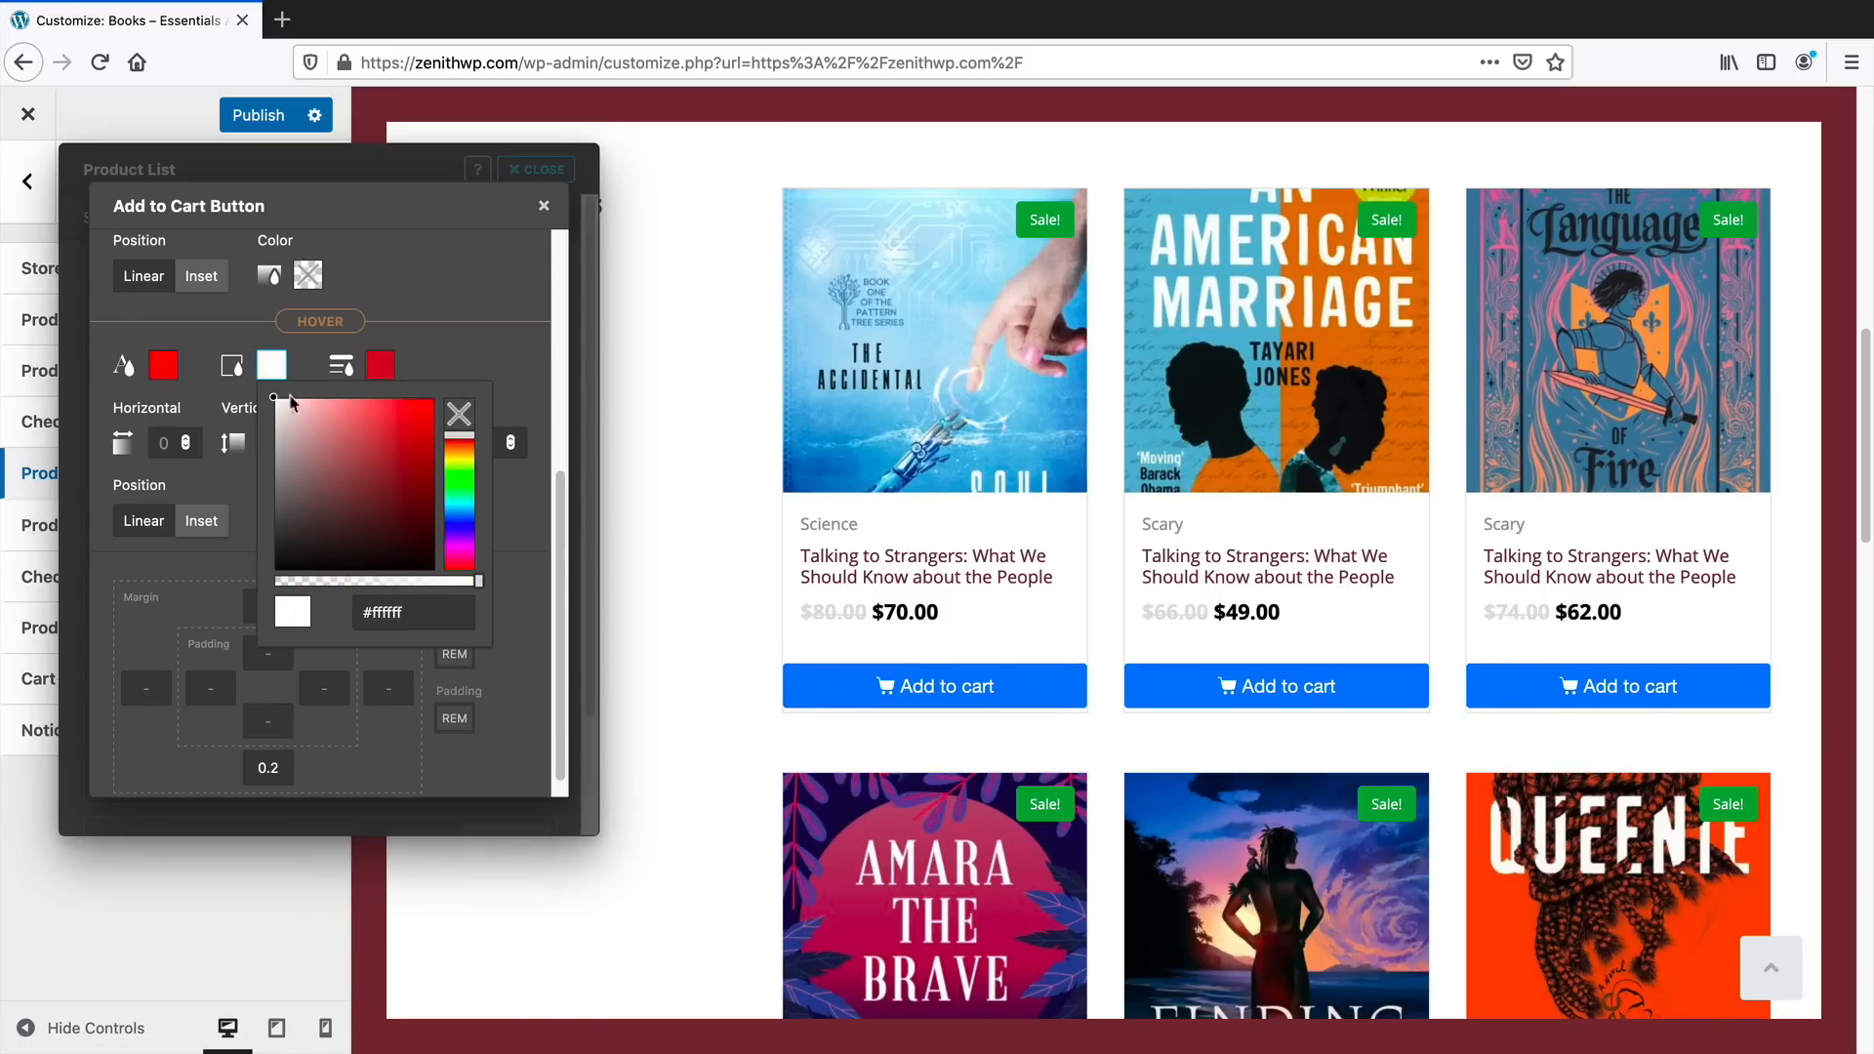
click(447, 342)
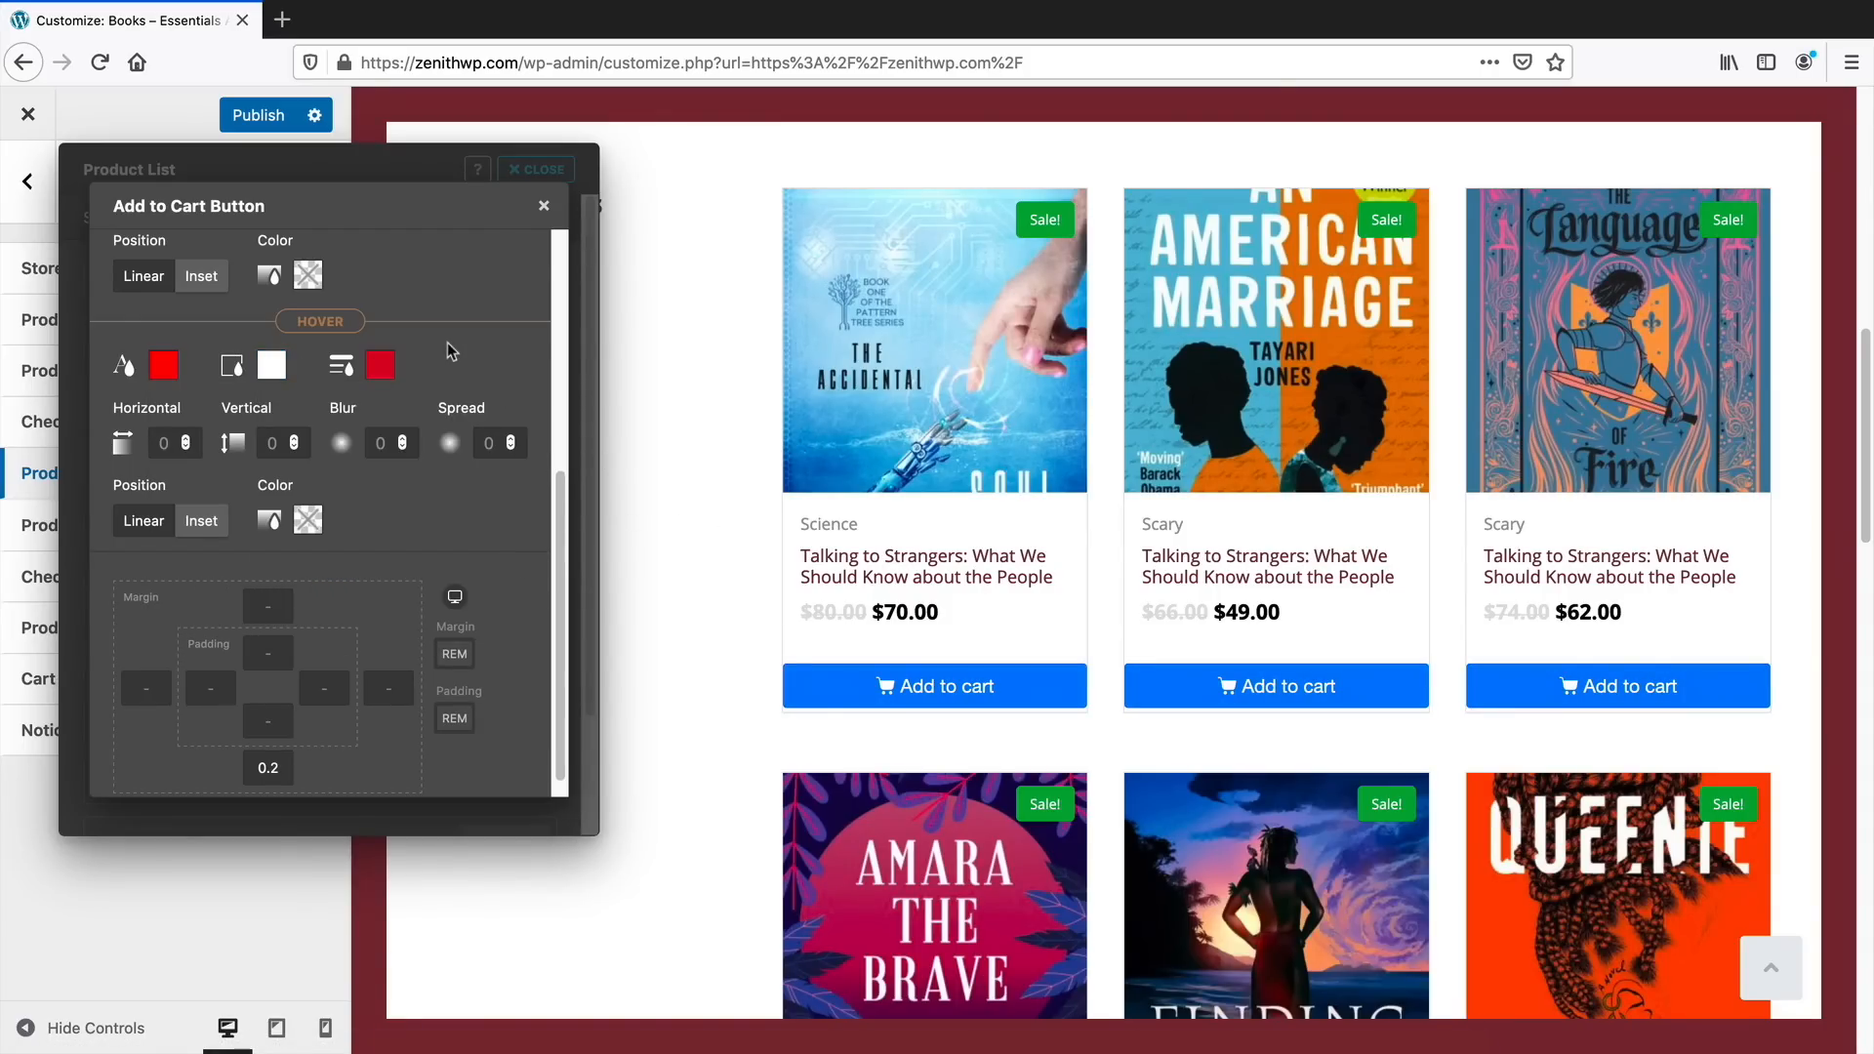
click(544, 205)
click(195, 223)
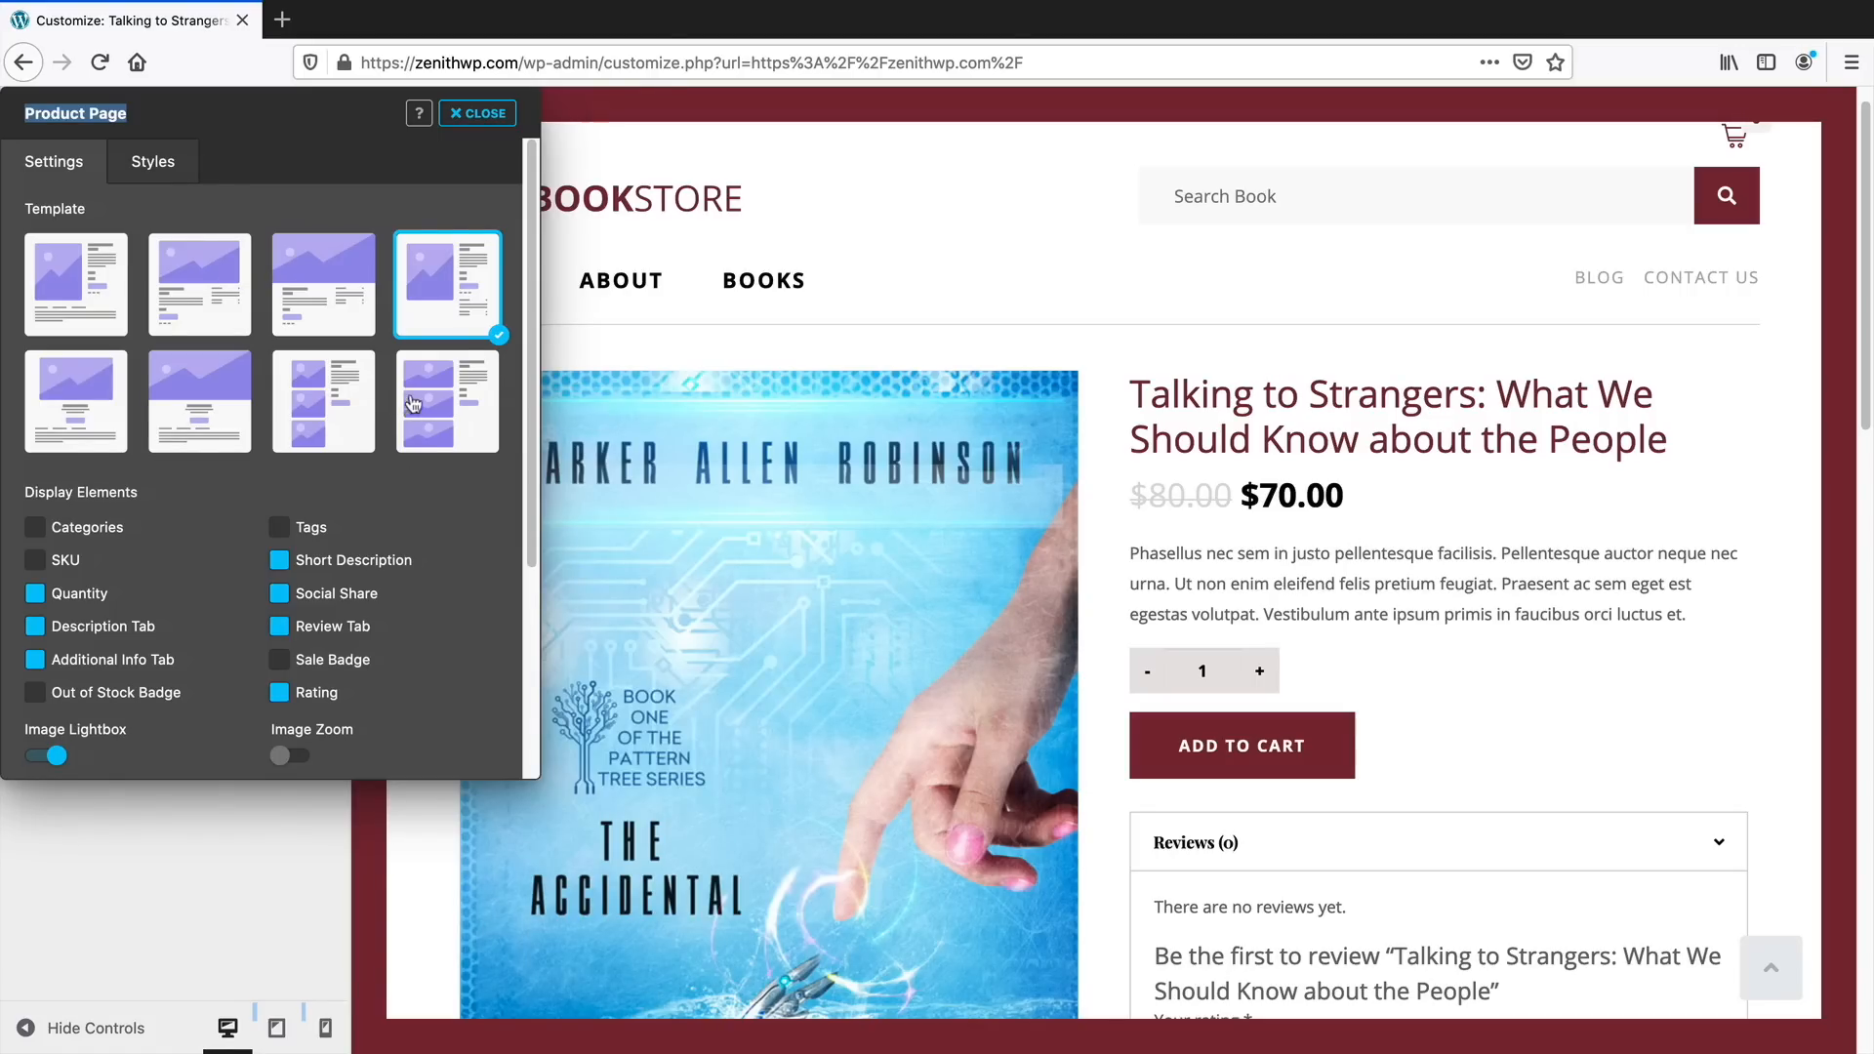
Try the eighth Product Page template, choose the seventh one instead, and review the remaining product page settings
click(445, 409)
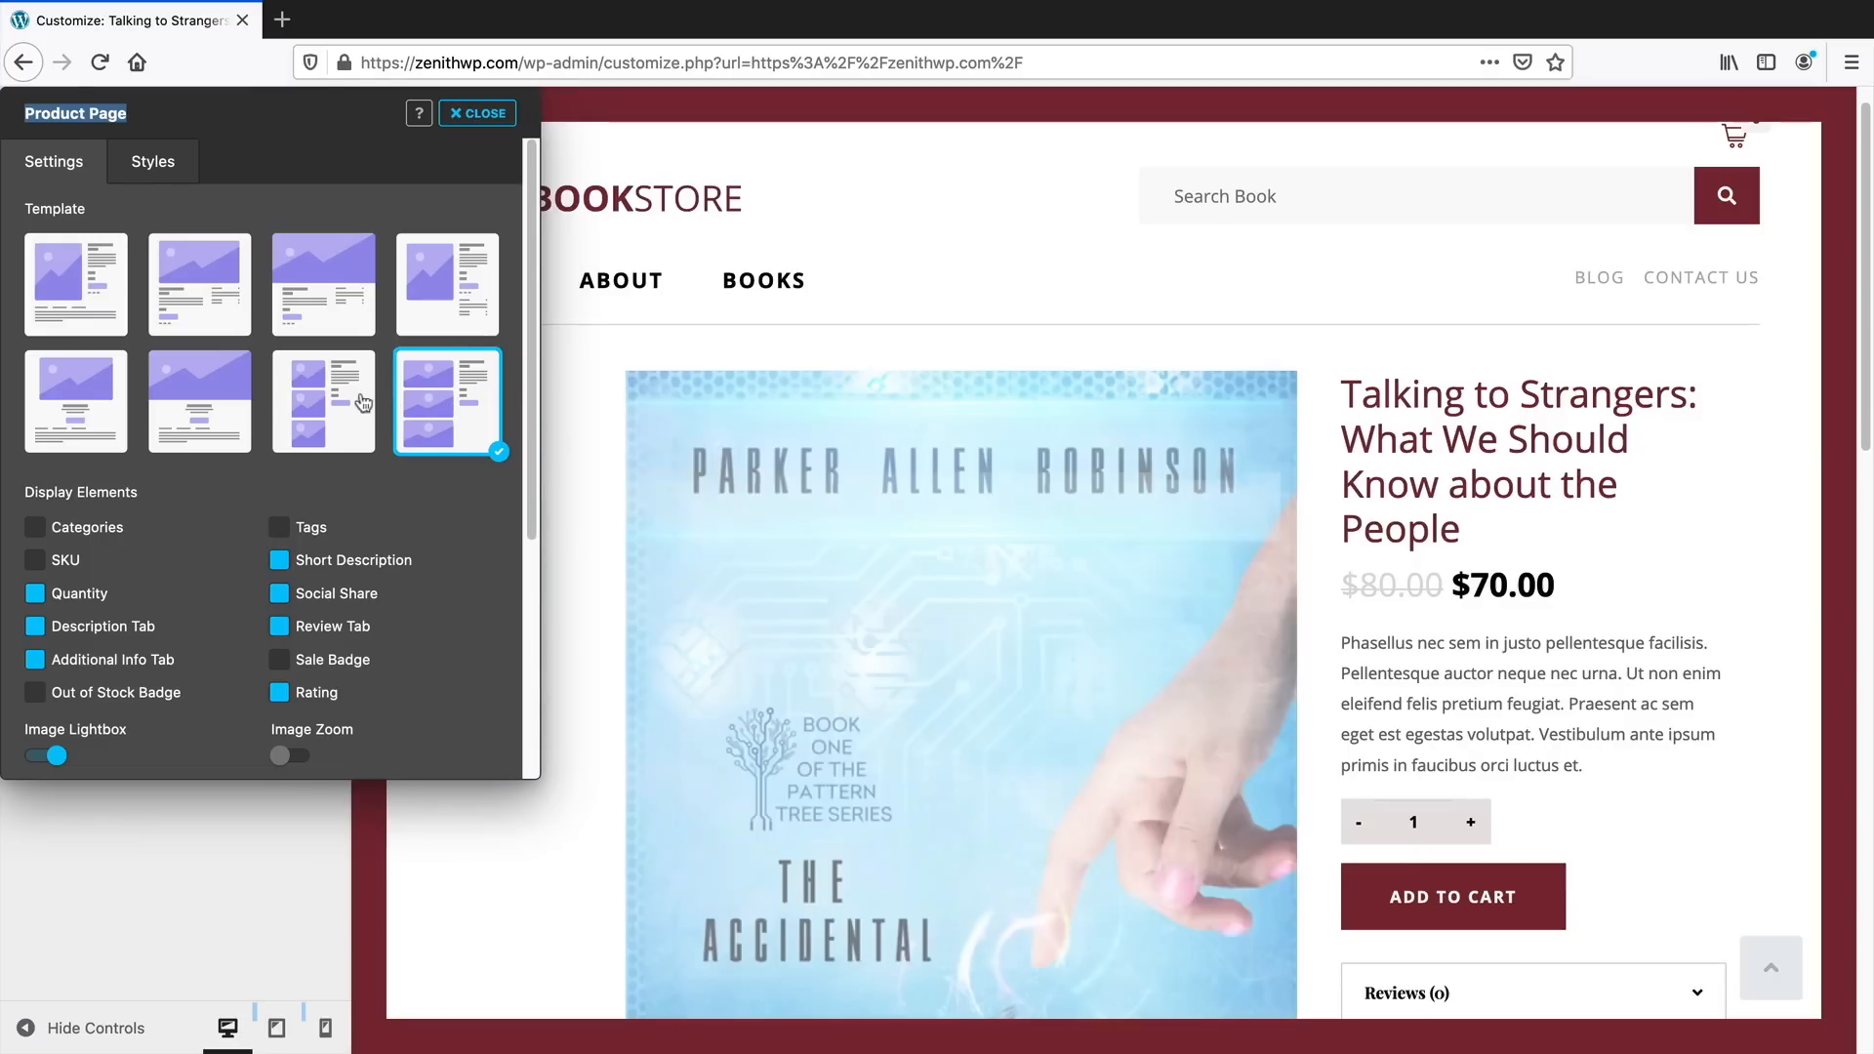
click(330, 408)
scroll(209, 493, down, 3)
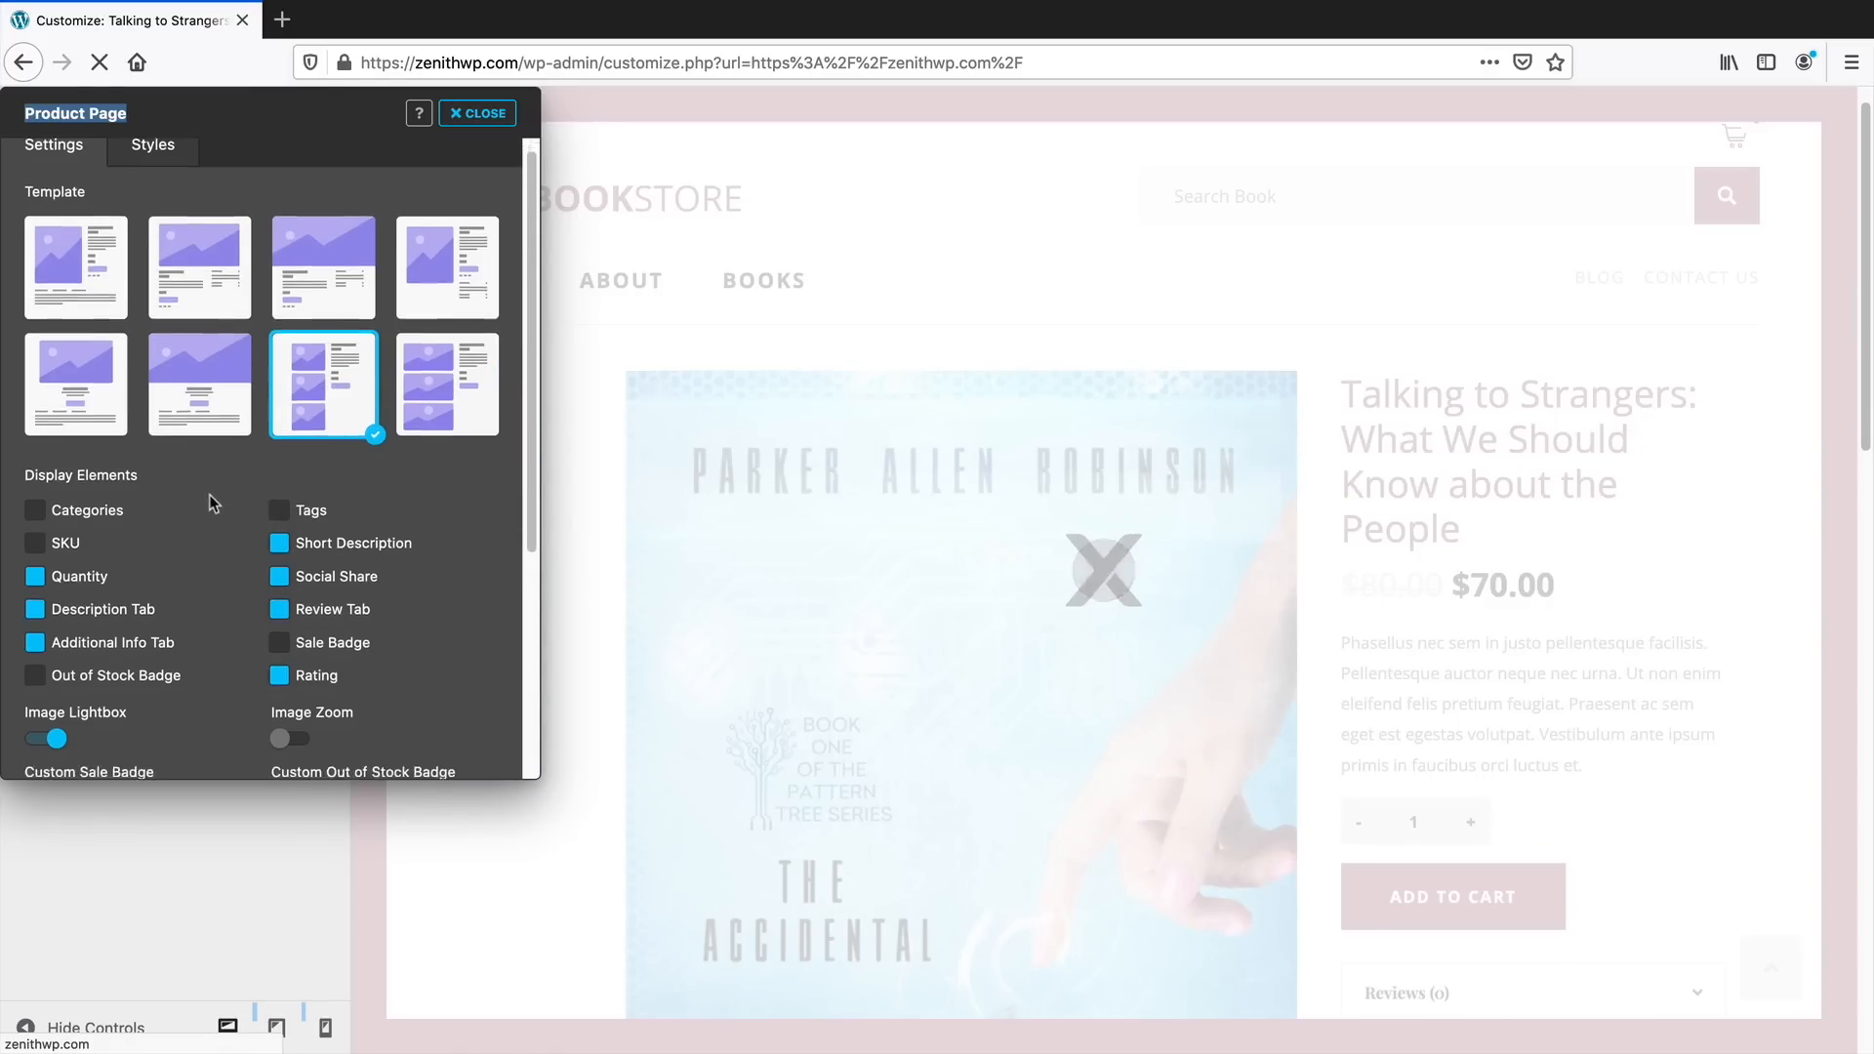
scroll(207, 501, down, 1)
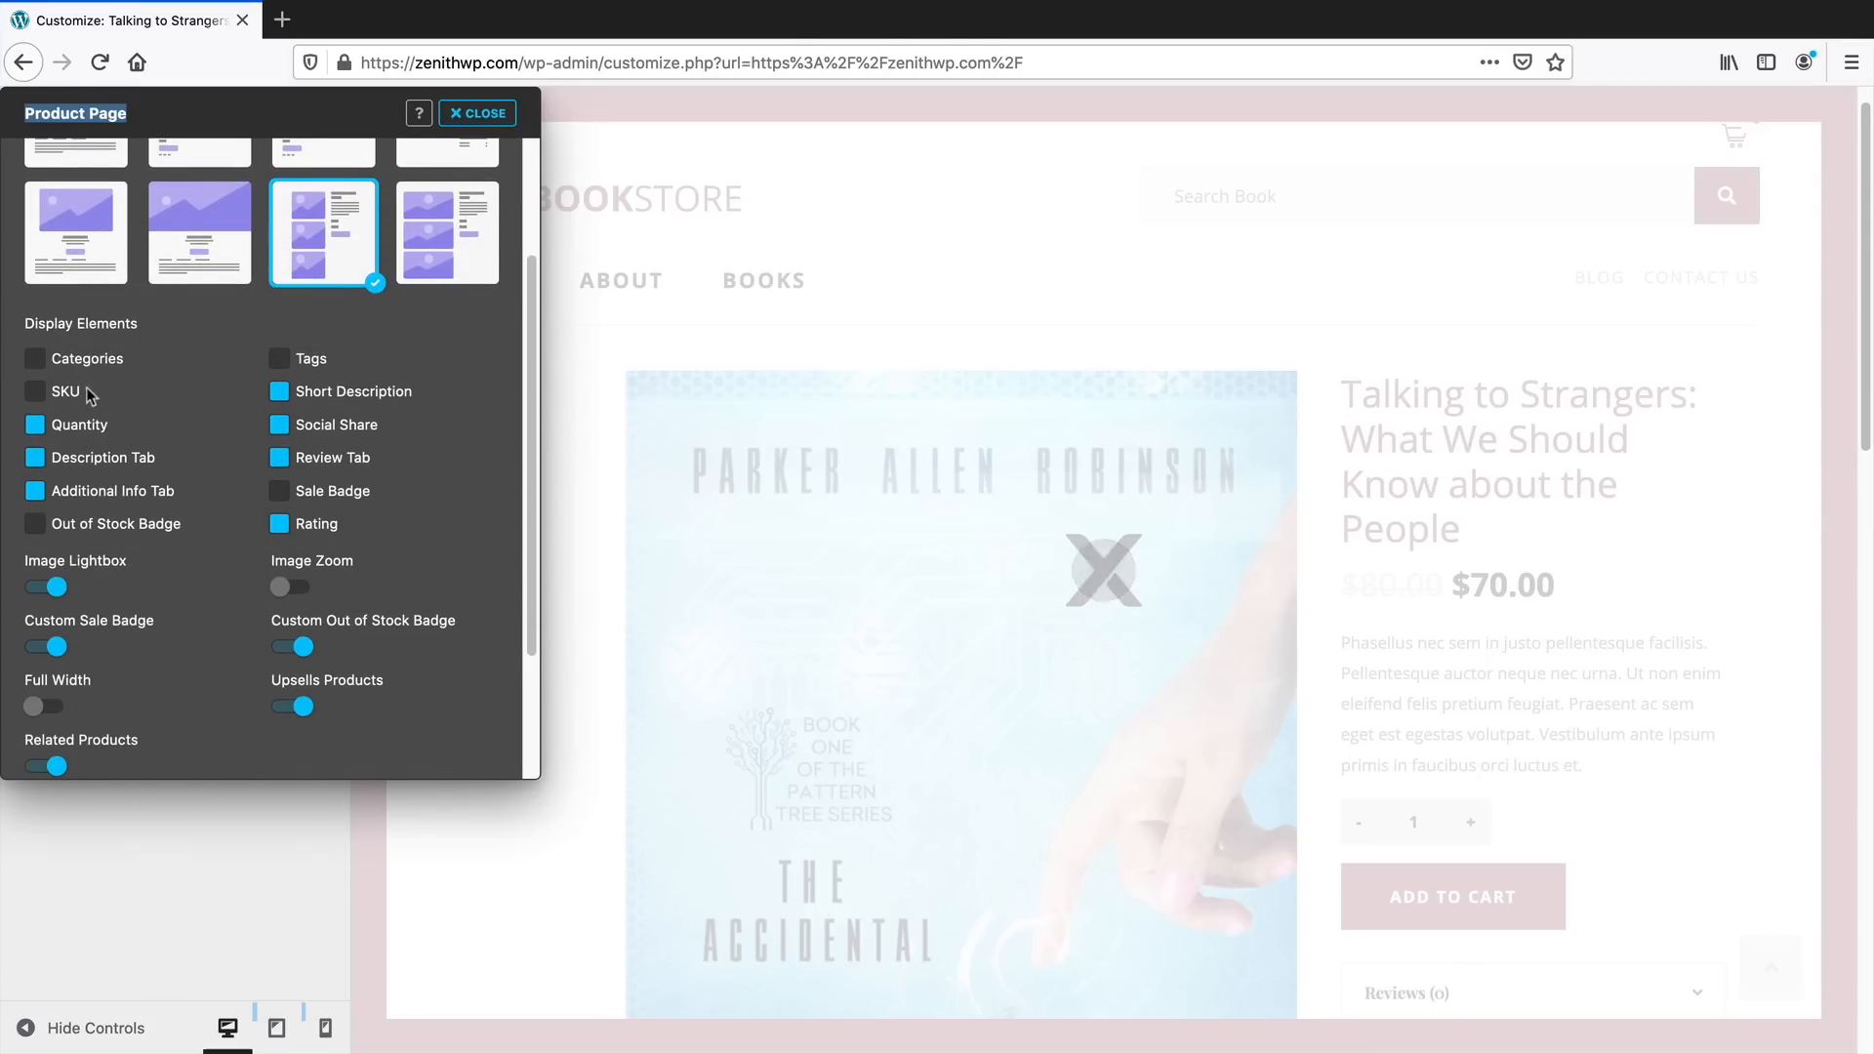
scroll(290, 687, down, 2)
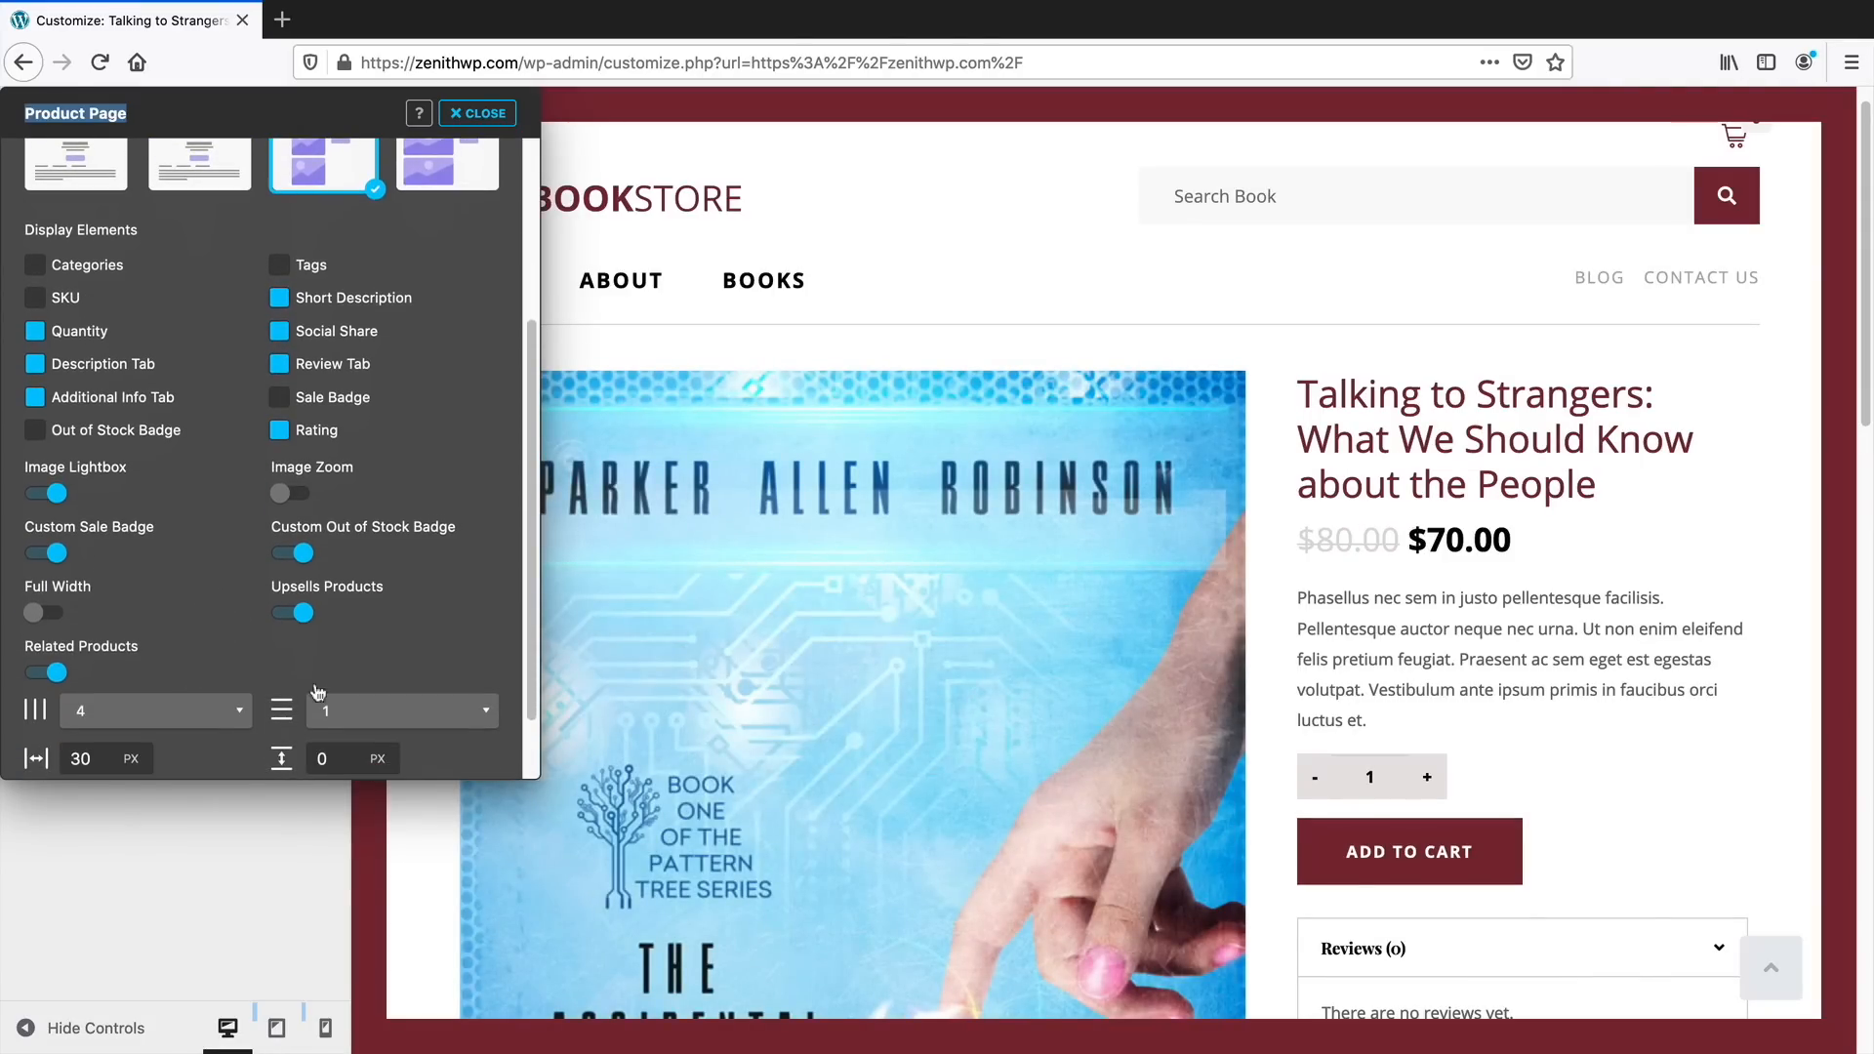
scroll(529, 579, down, 2)
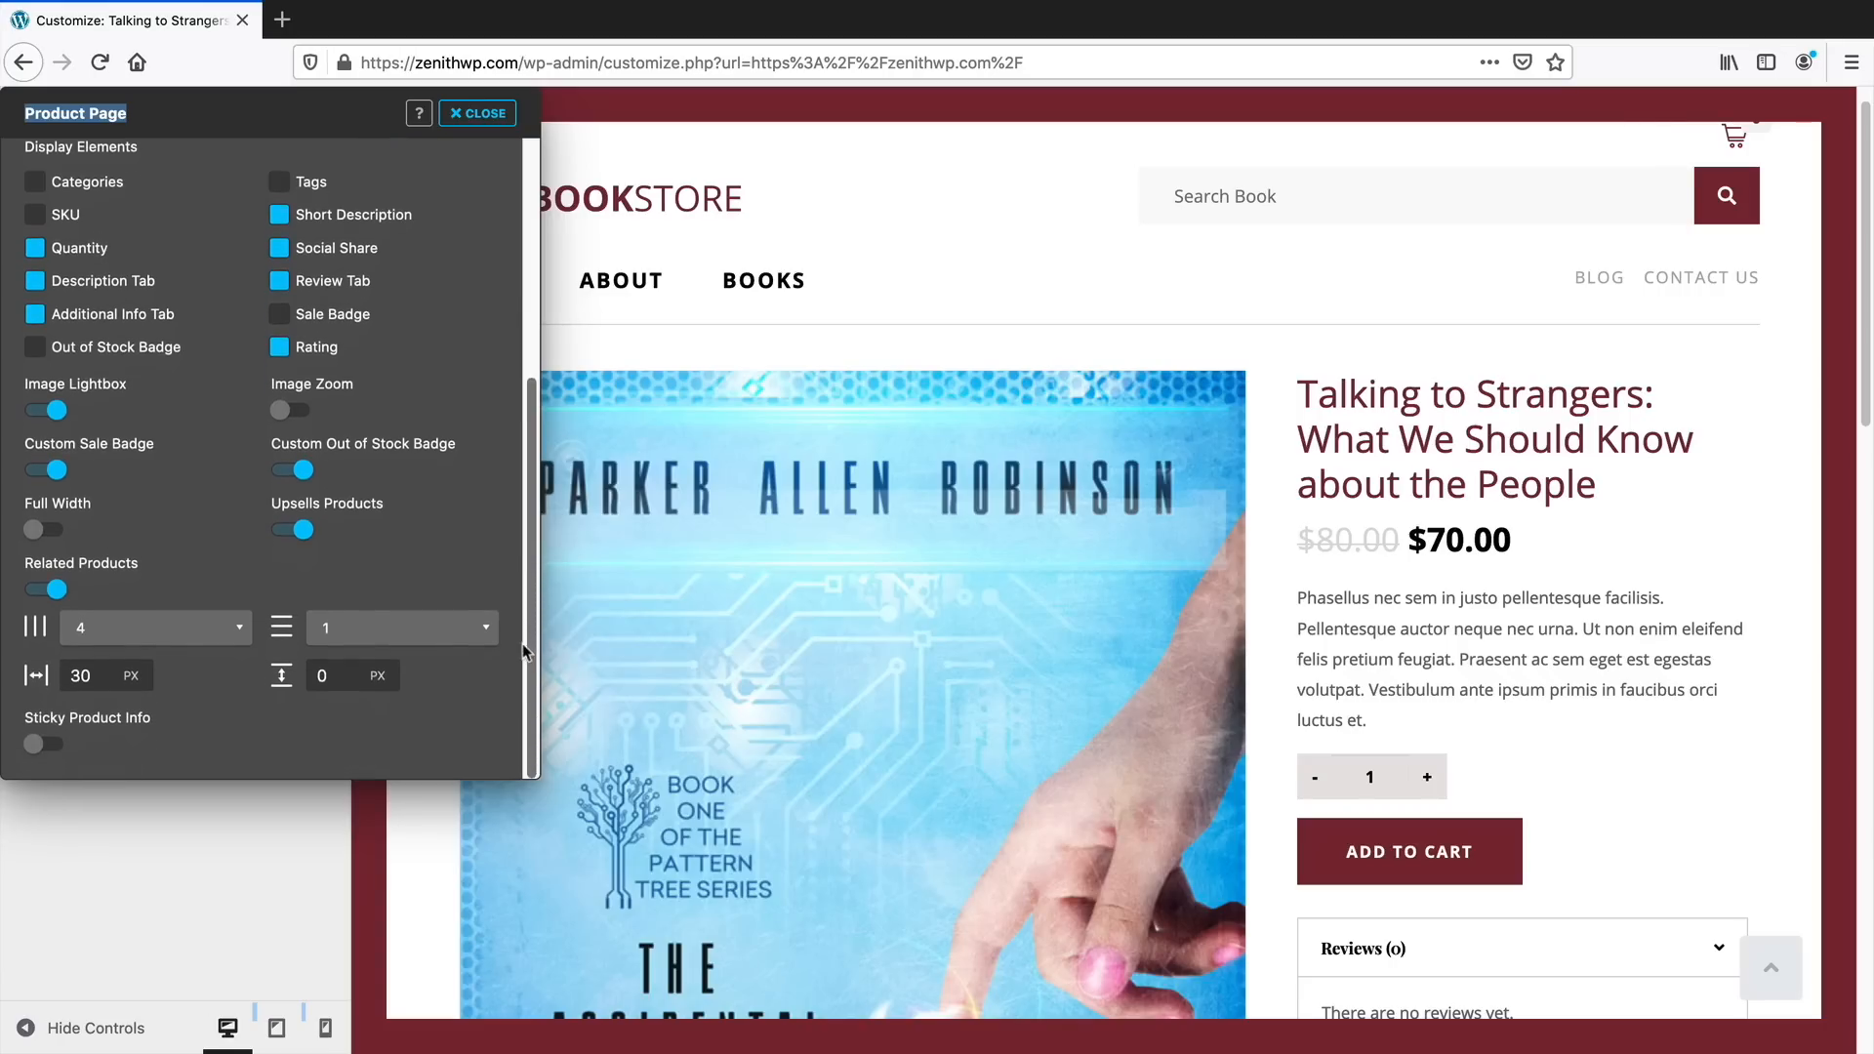
Try the sixth Product Page template
scroll(500, 503, up, 4)
scroll(499, 502, up, 4)
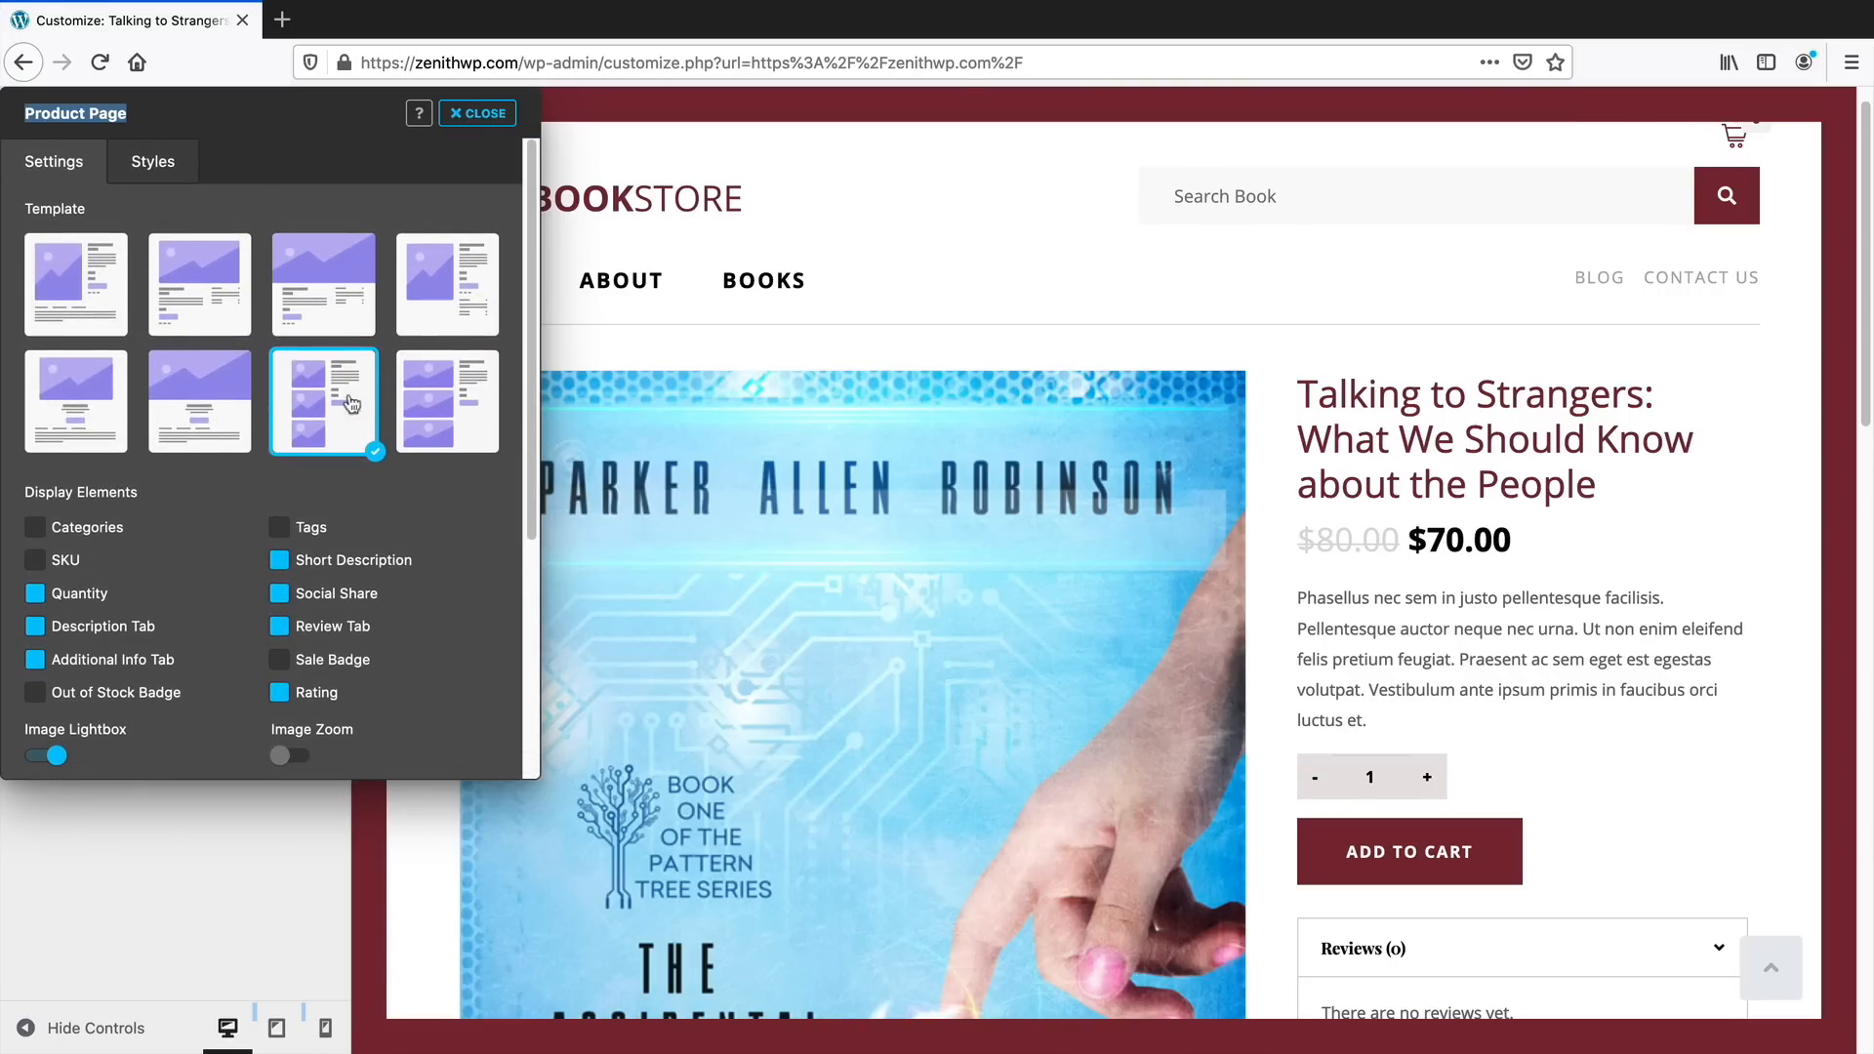
click(156, 407)
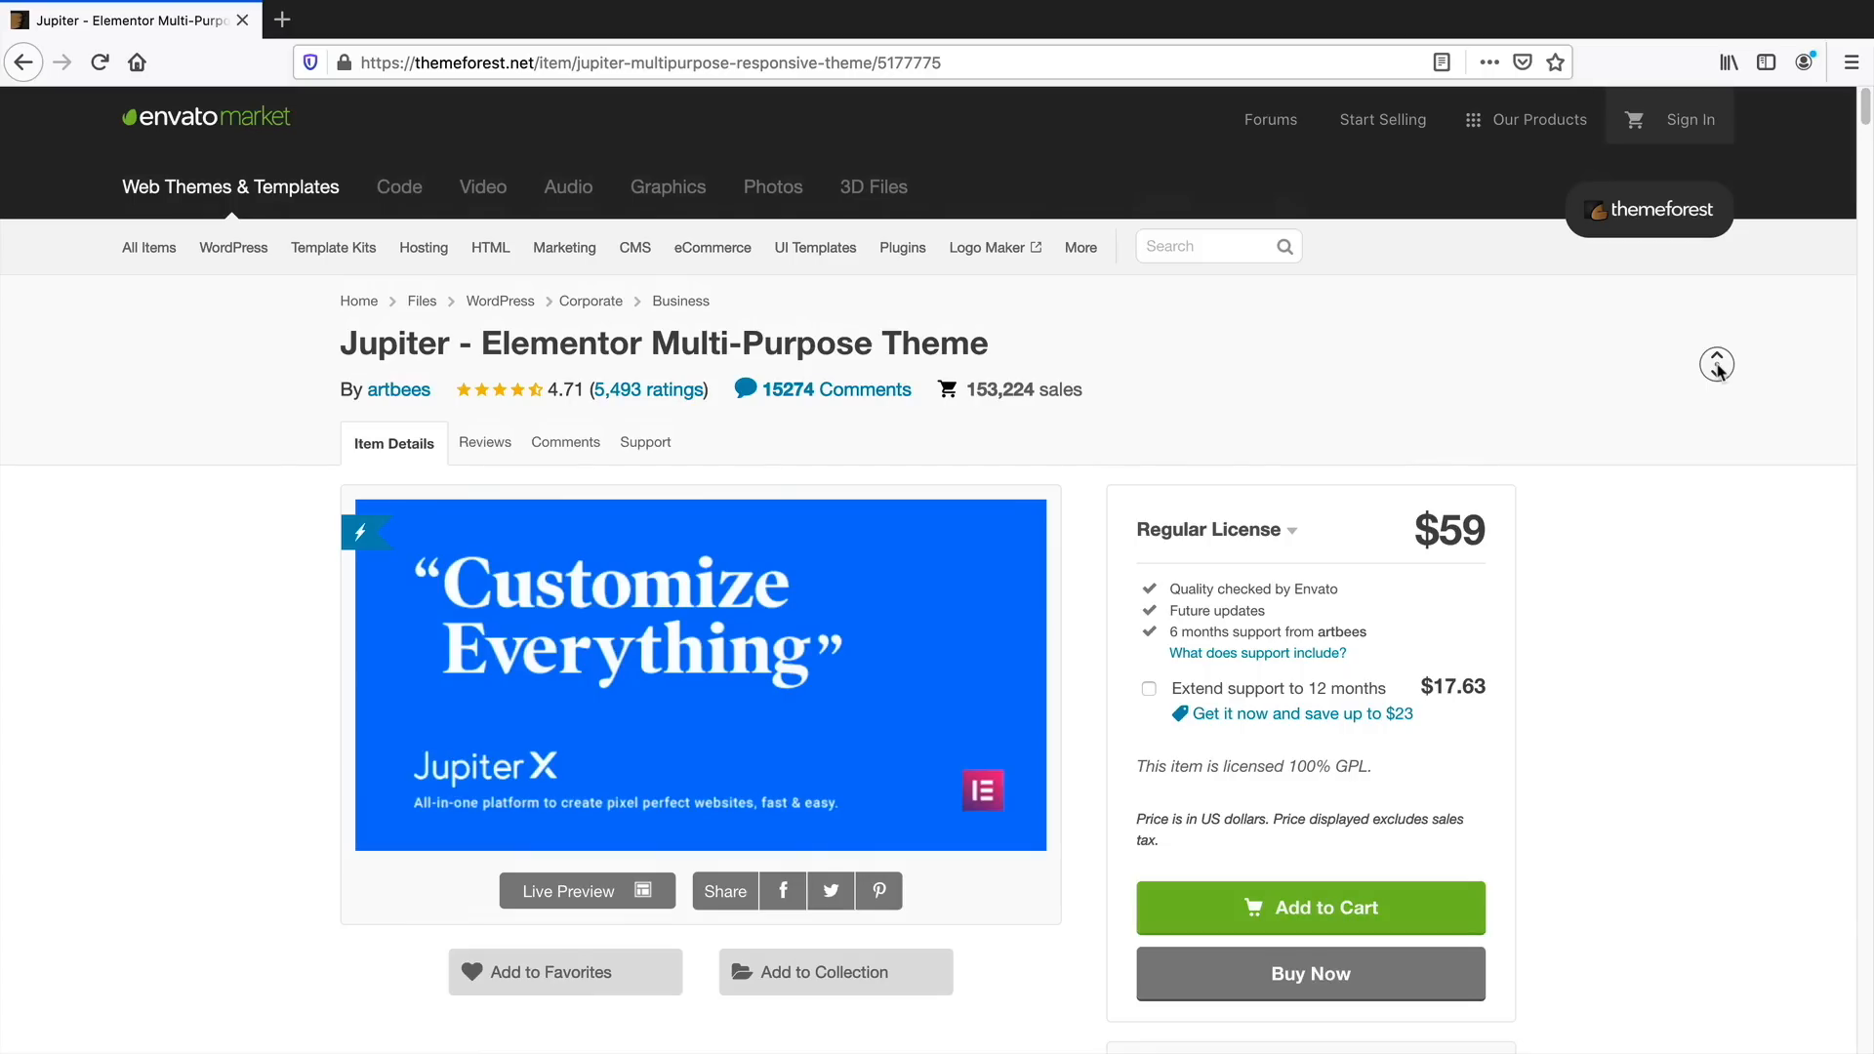
Review the Jupiter theme's ThemeForest listing and check what its Regular License covers
middle_click(1717, 364)
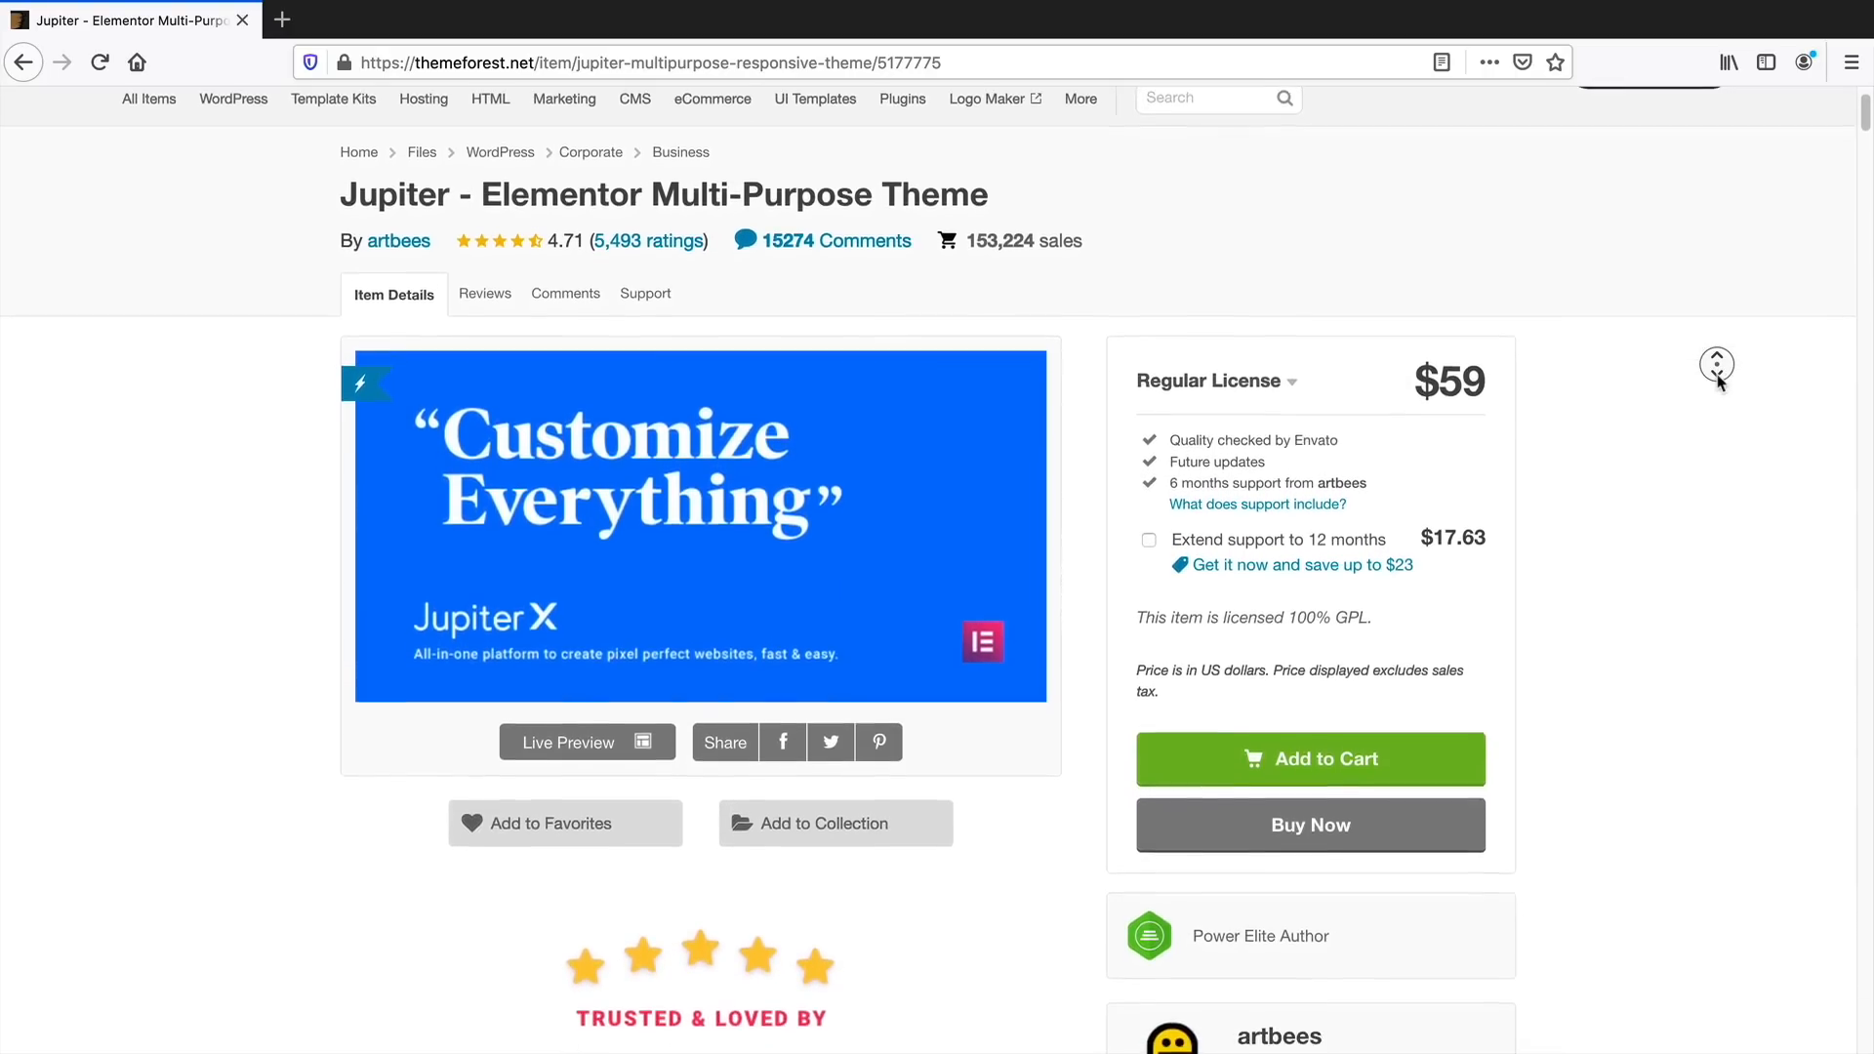
middle_click(1718, 379)
click(1294, 349)
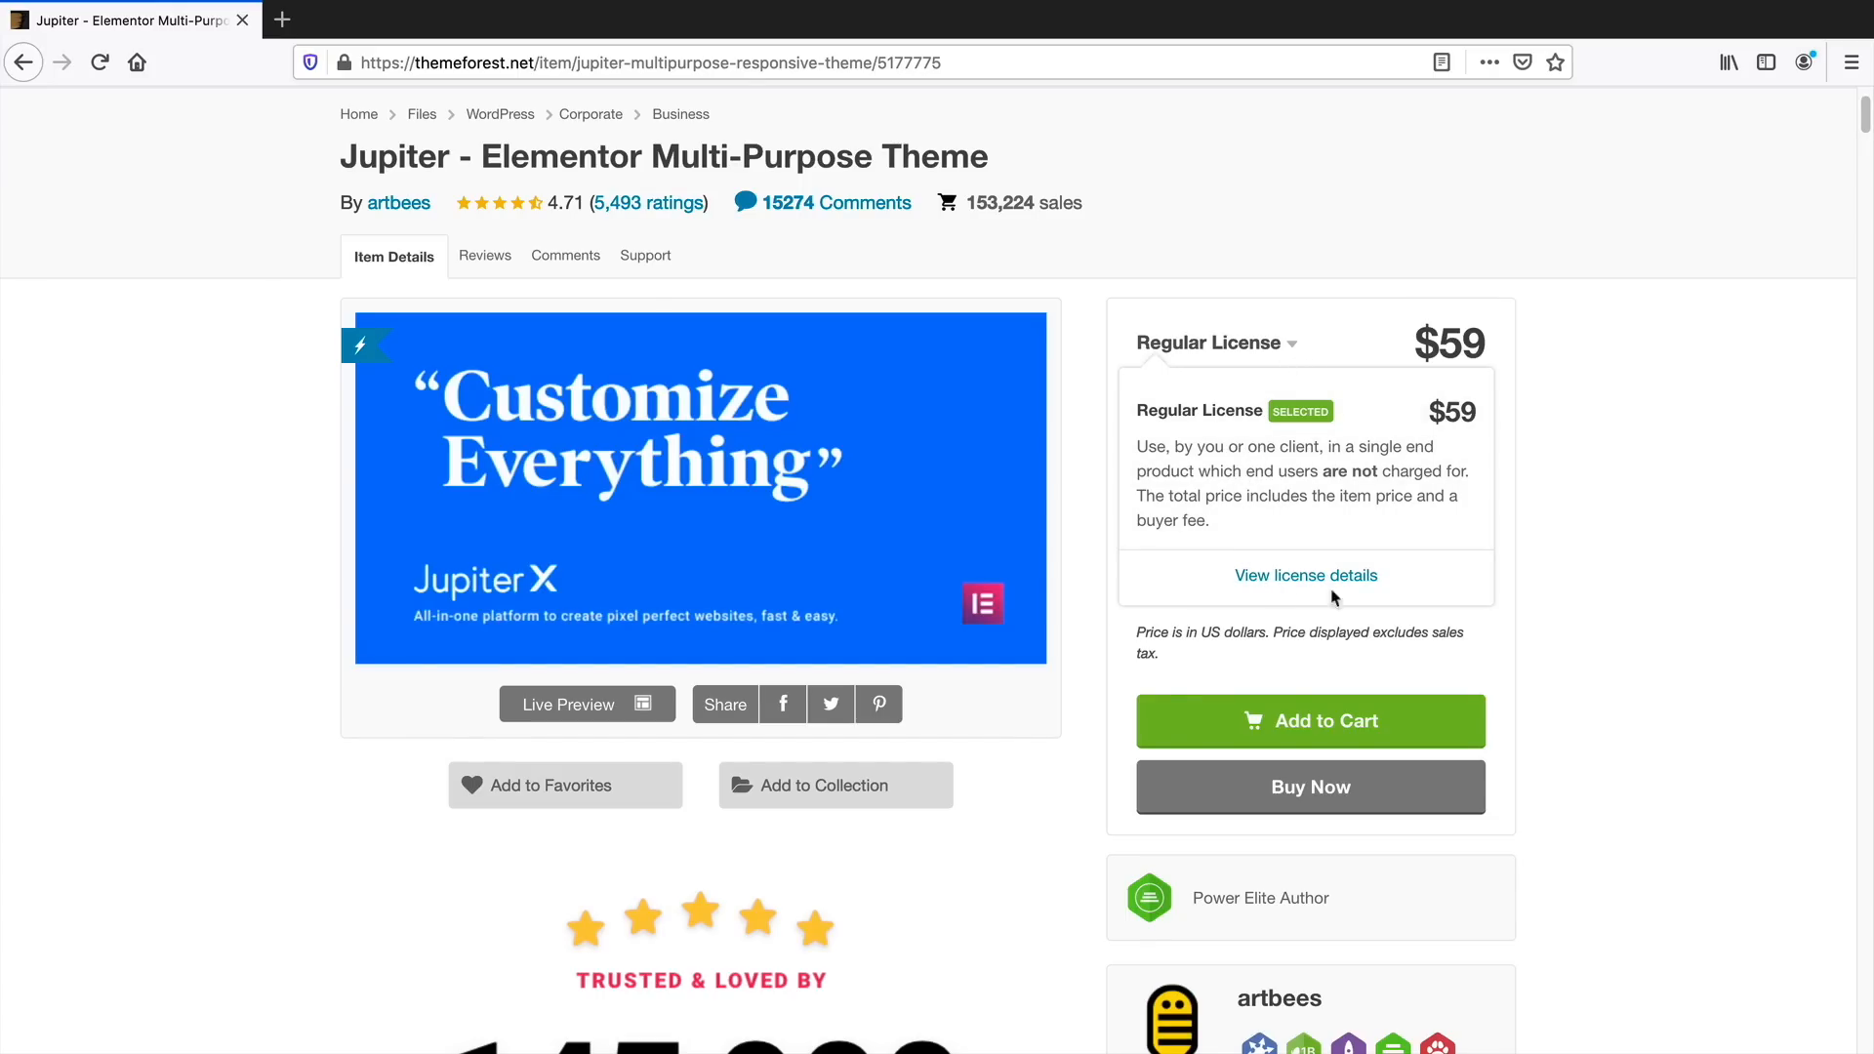
click(1586, 590)
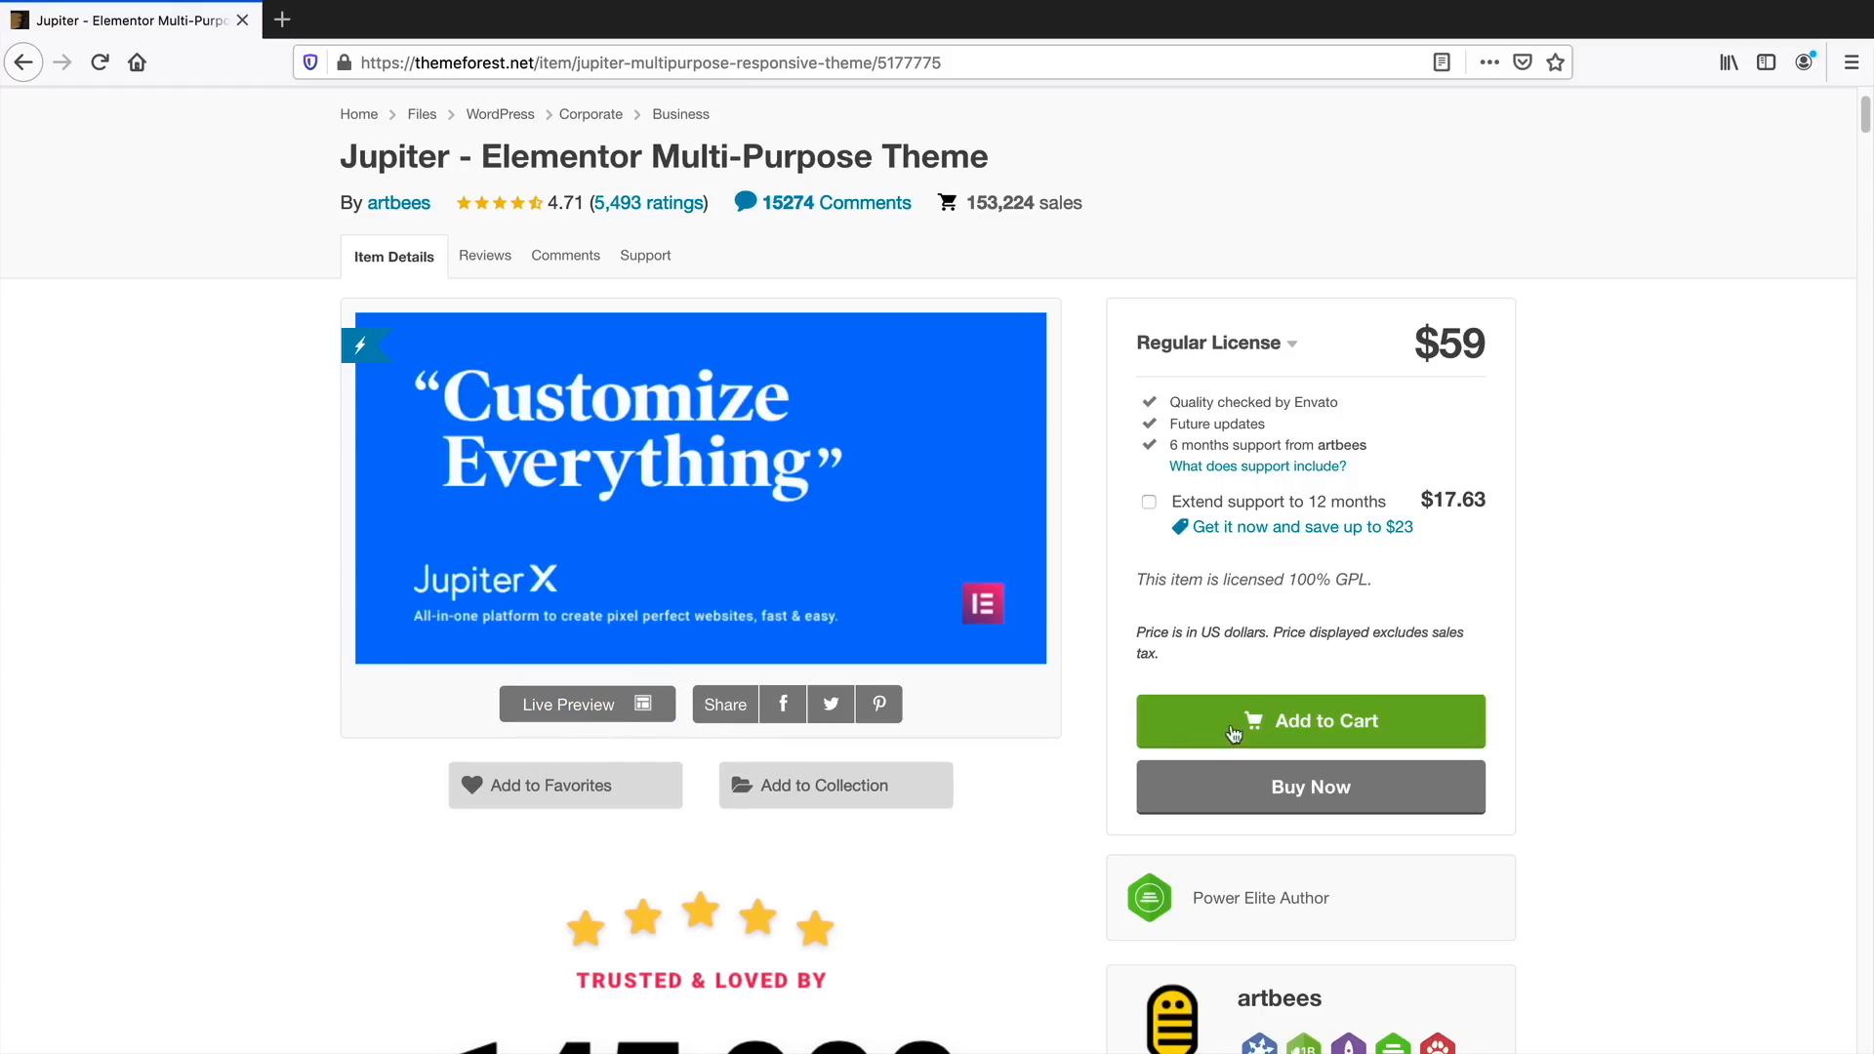
click(1291, 796)
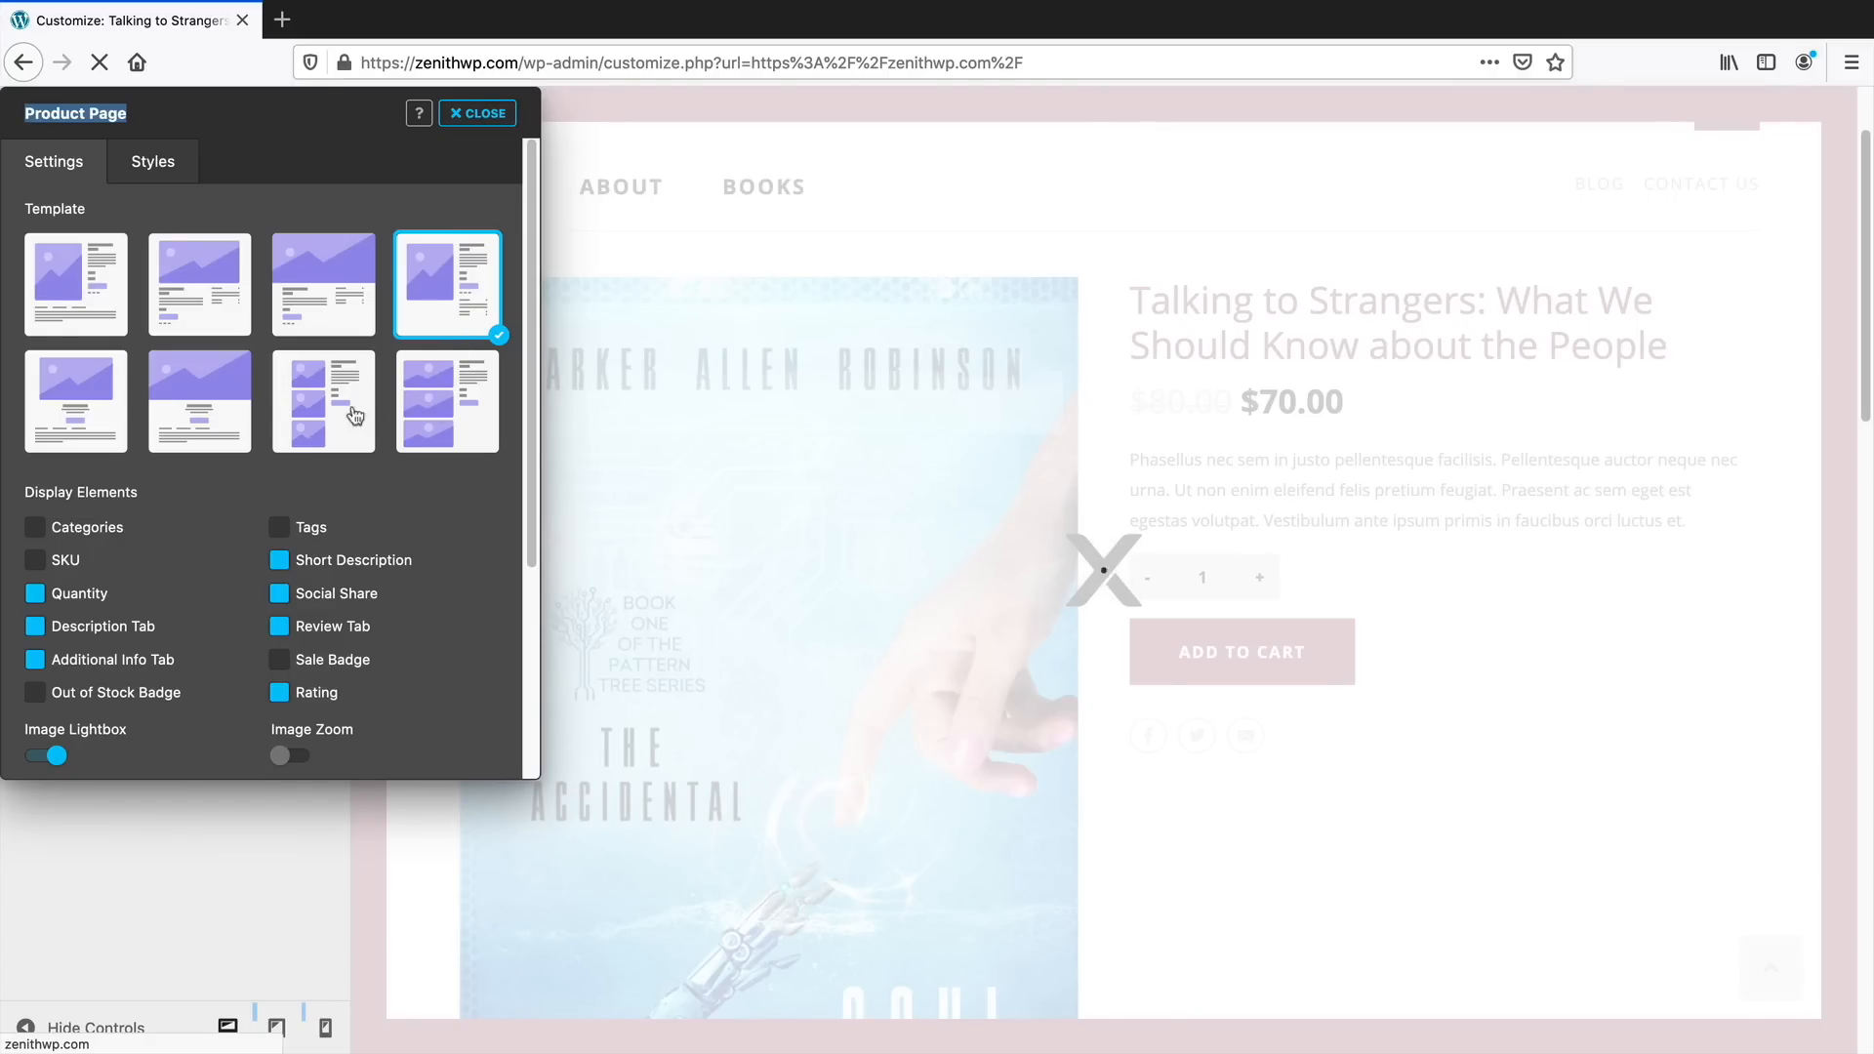
Apply the seventh Product Page template with stacked product images and check it in the preview
click(300, 405)
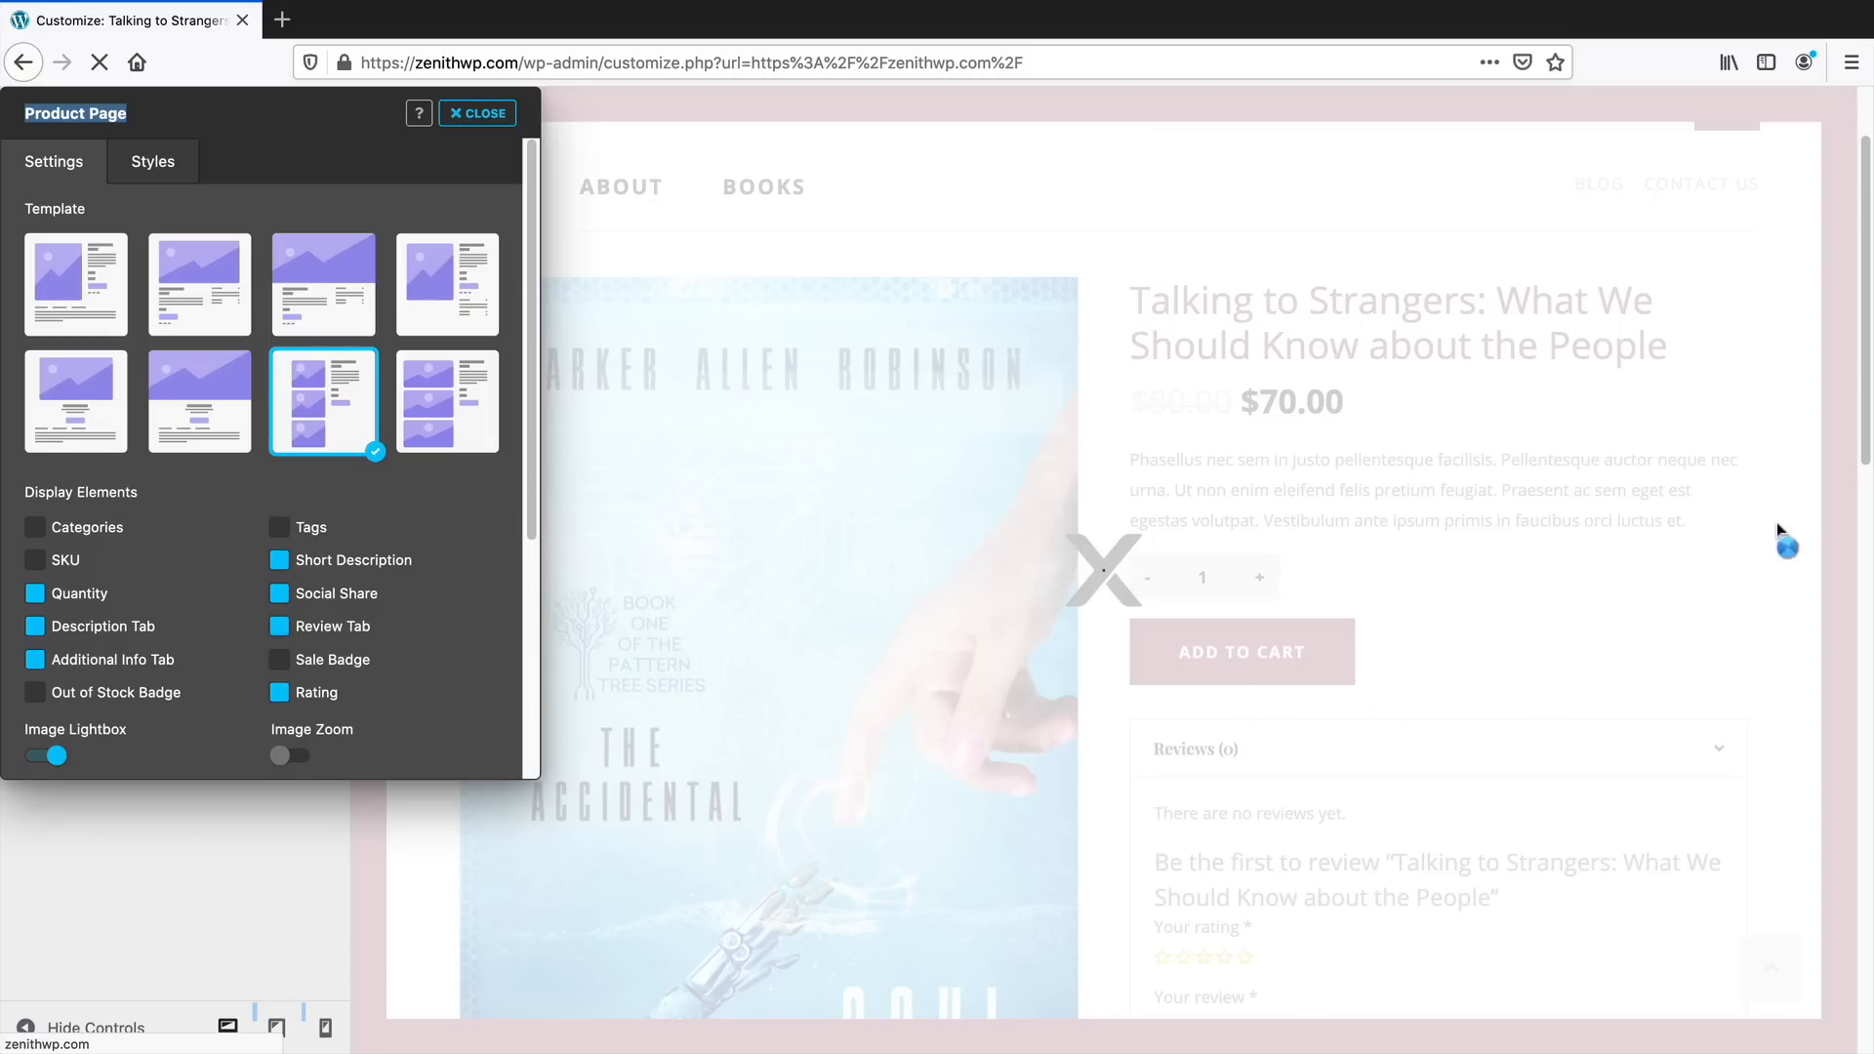
drag(1868, 432, 1868, 479)
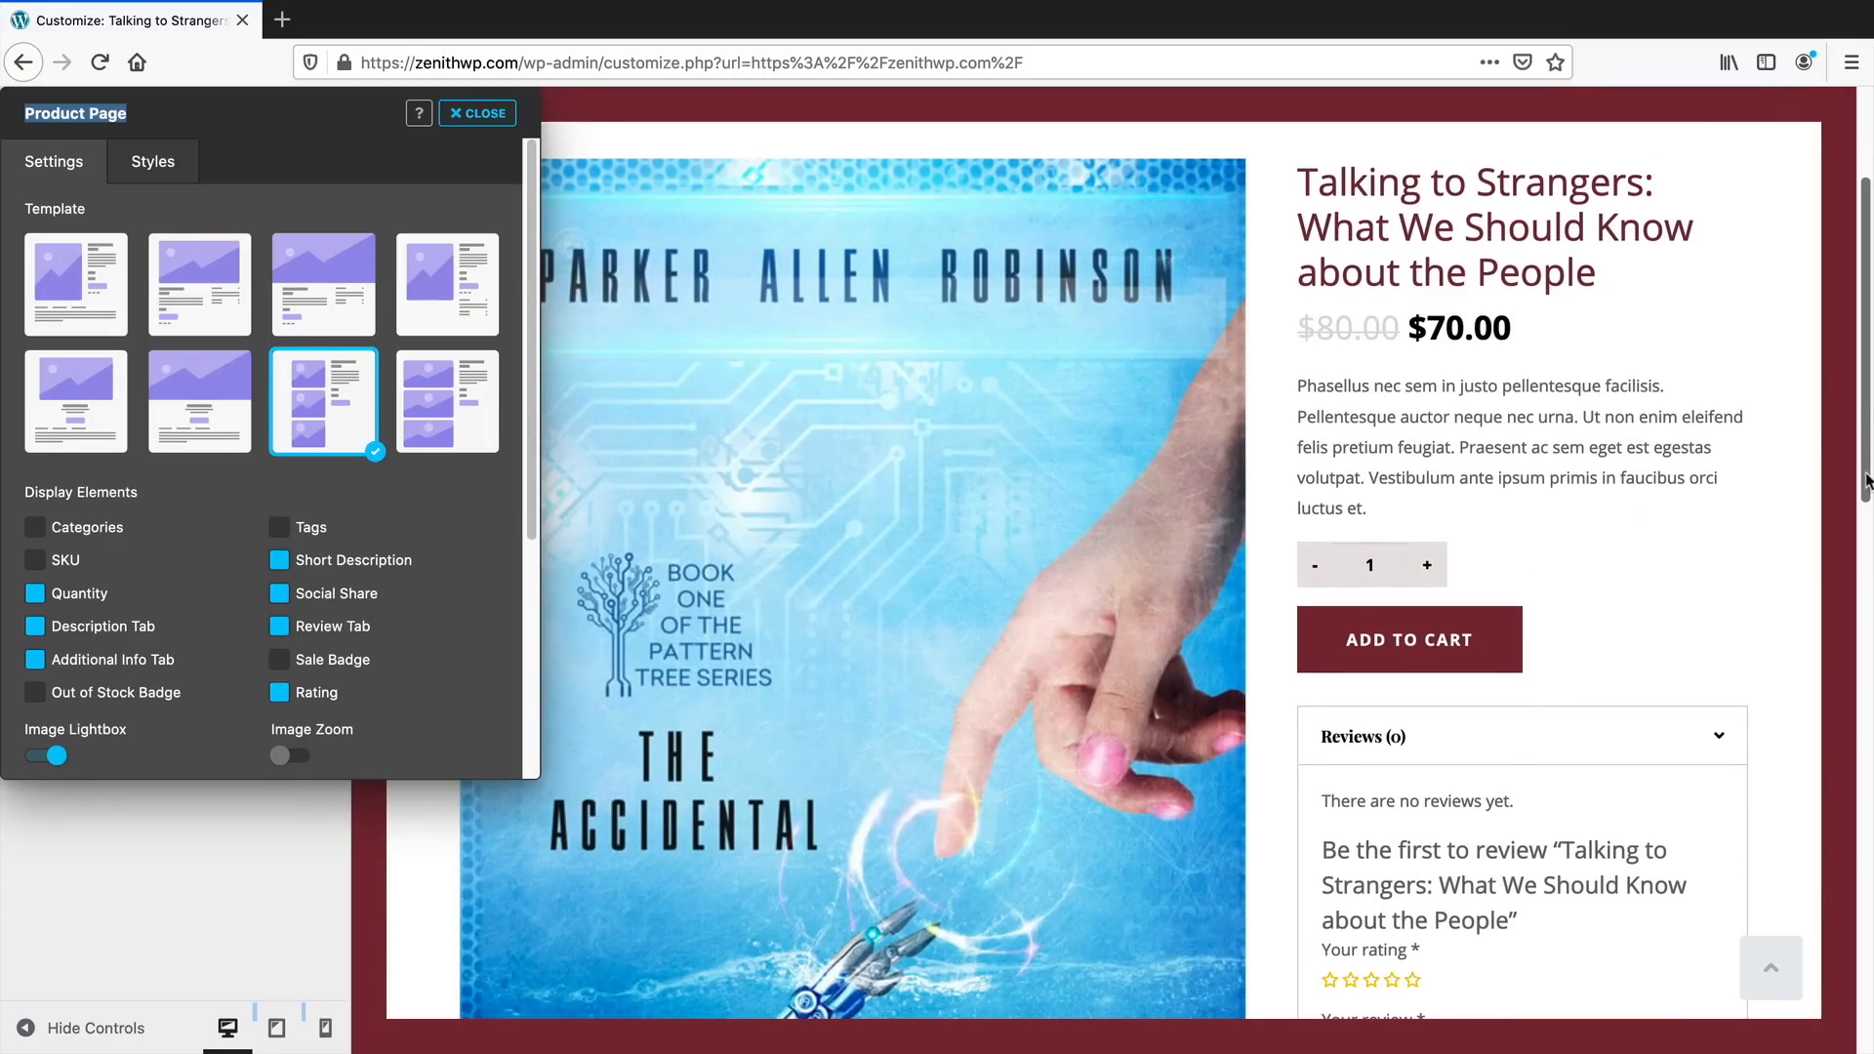
Look over the store's home page and close the "Don't Miss Latest News" popup
middle_click(1845, 494)
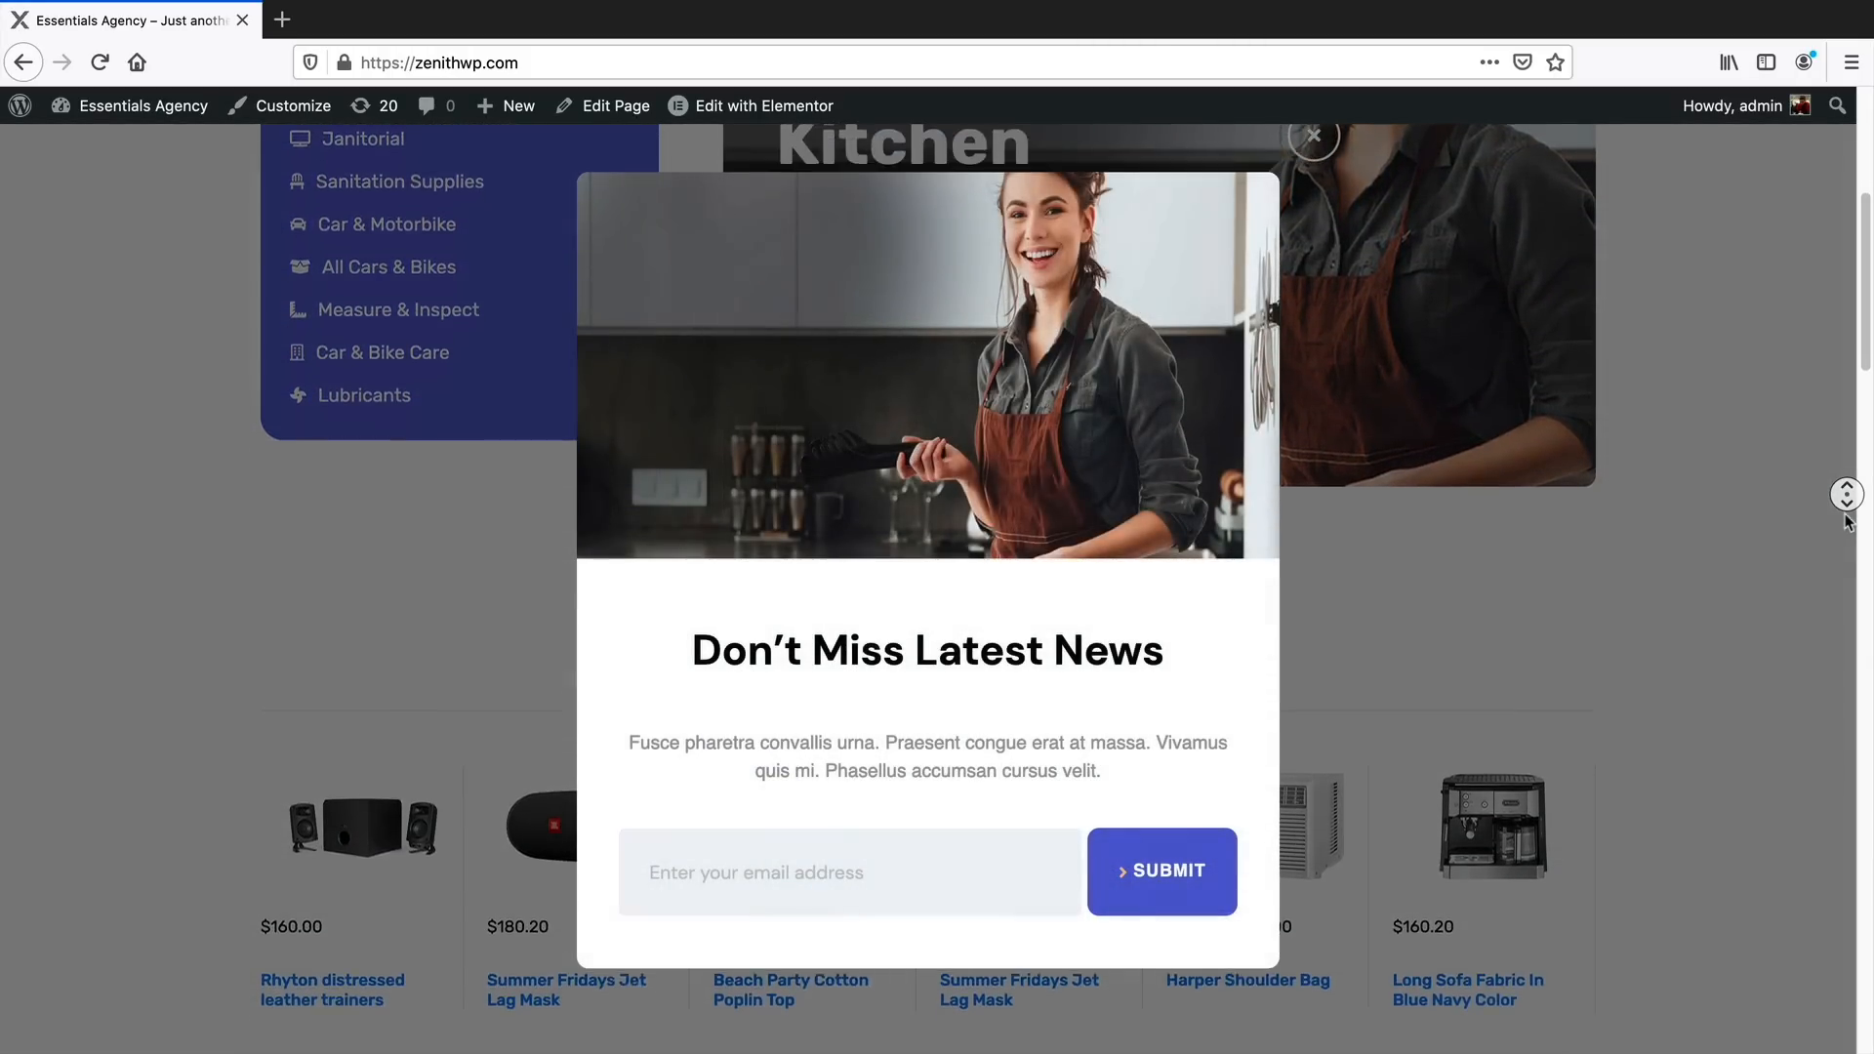
middle_click(1844, 519)
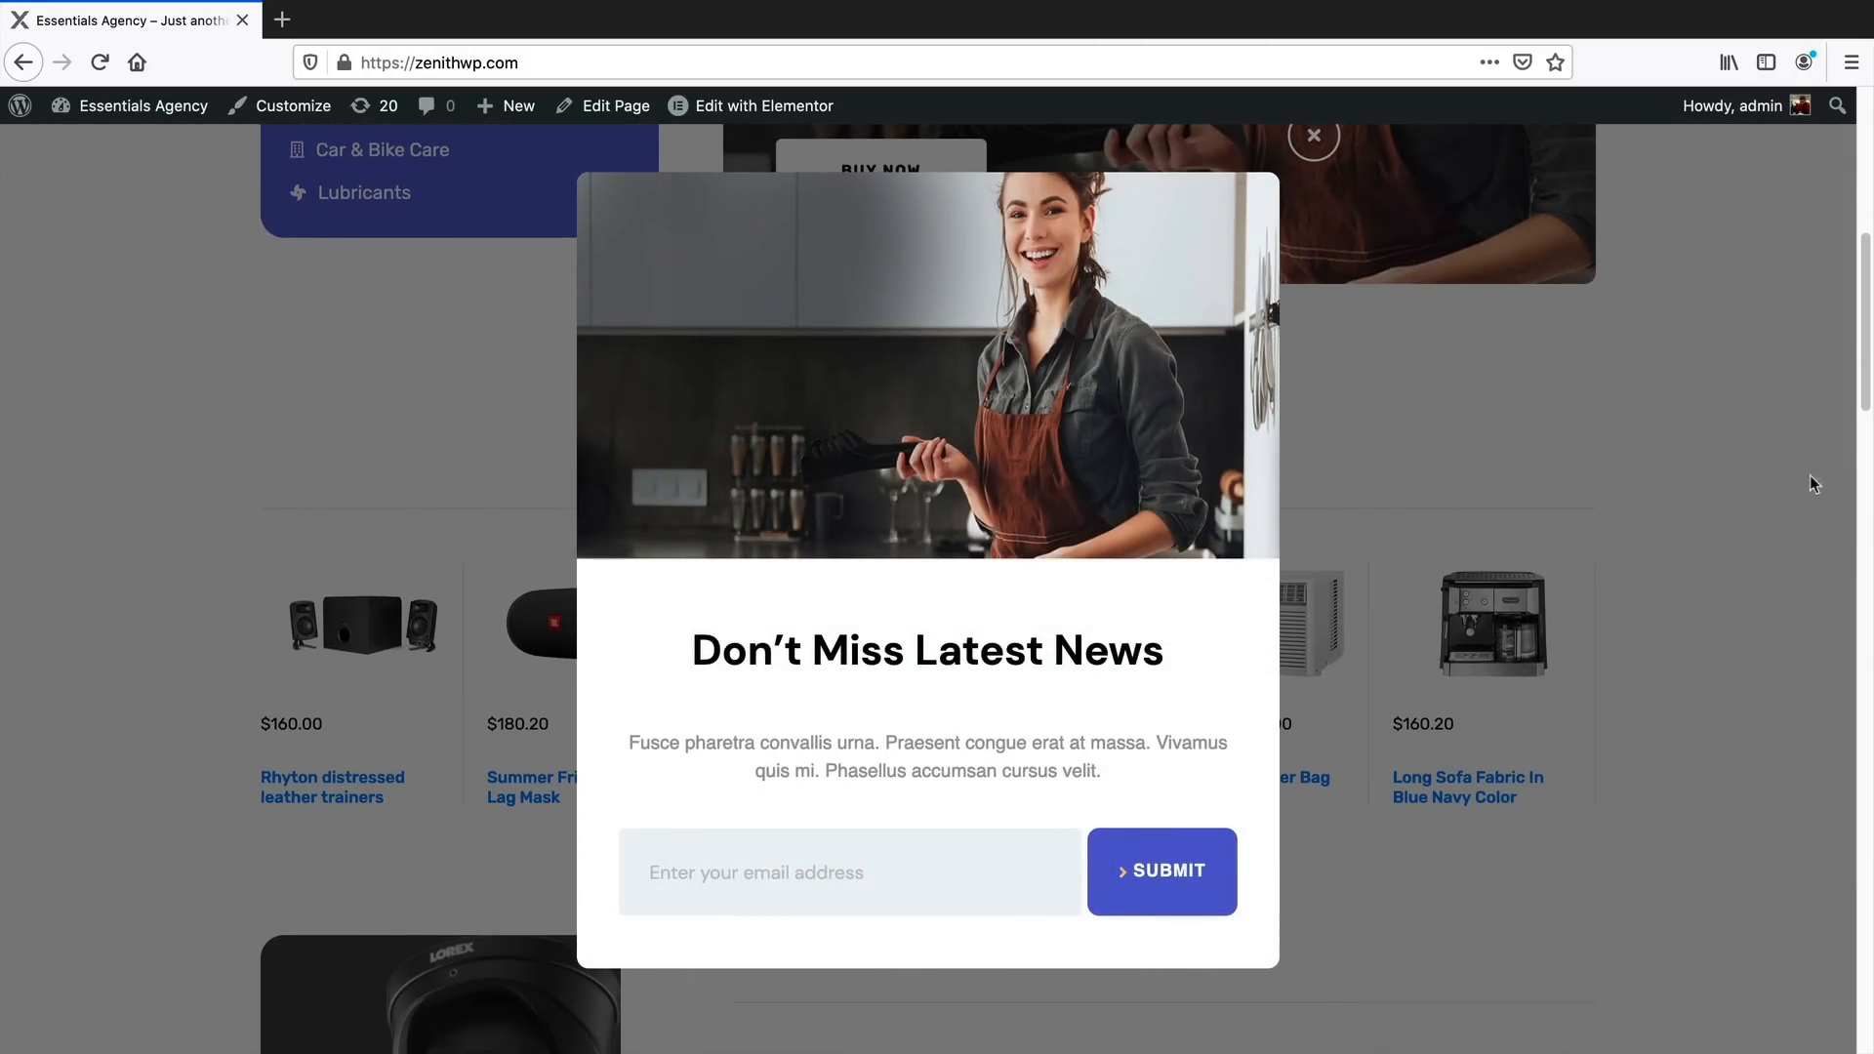
click(1326, 152)
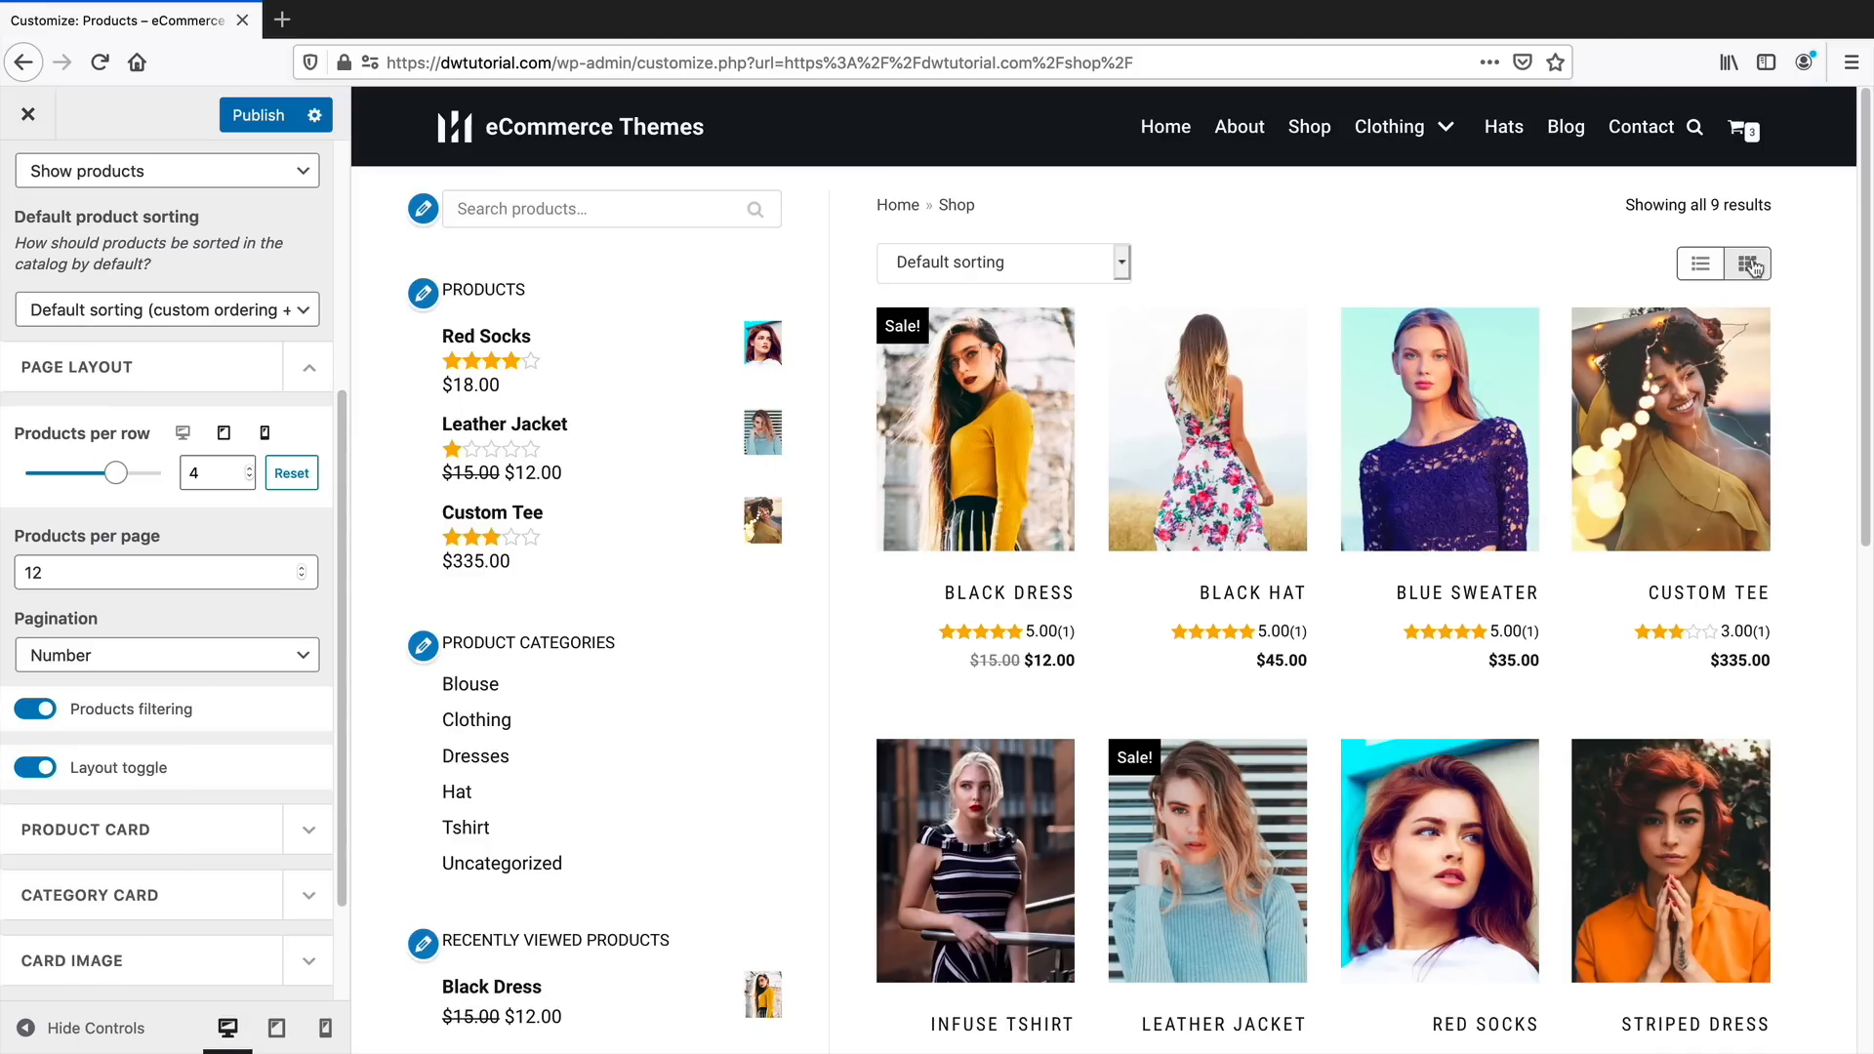
Switch the shop preview to list view and back to grid view, and expand the Product Card settings
click(1702, 266)
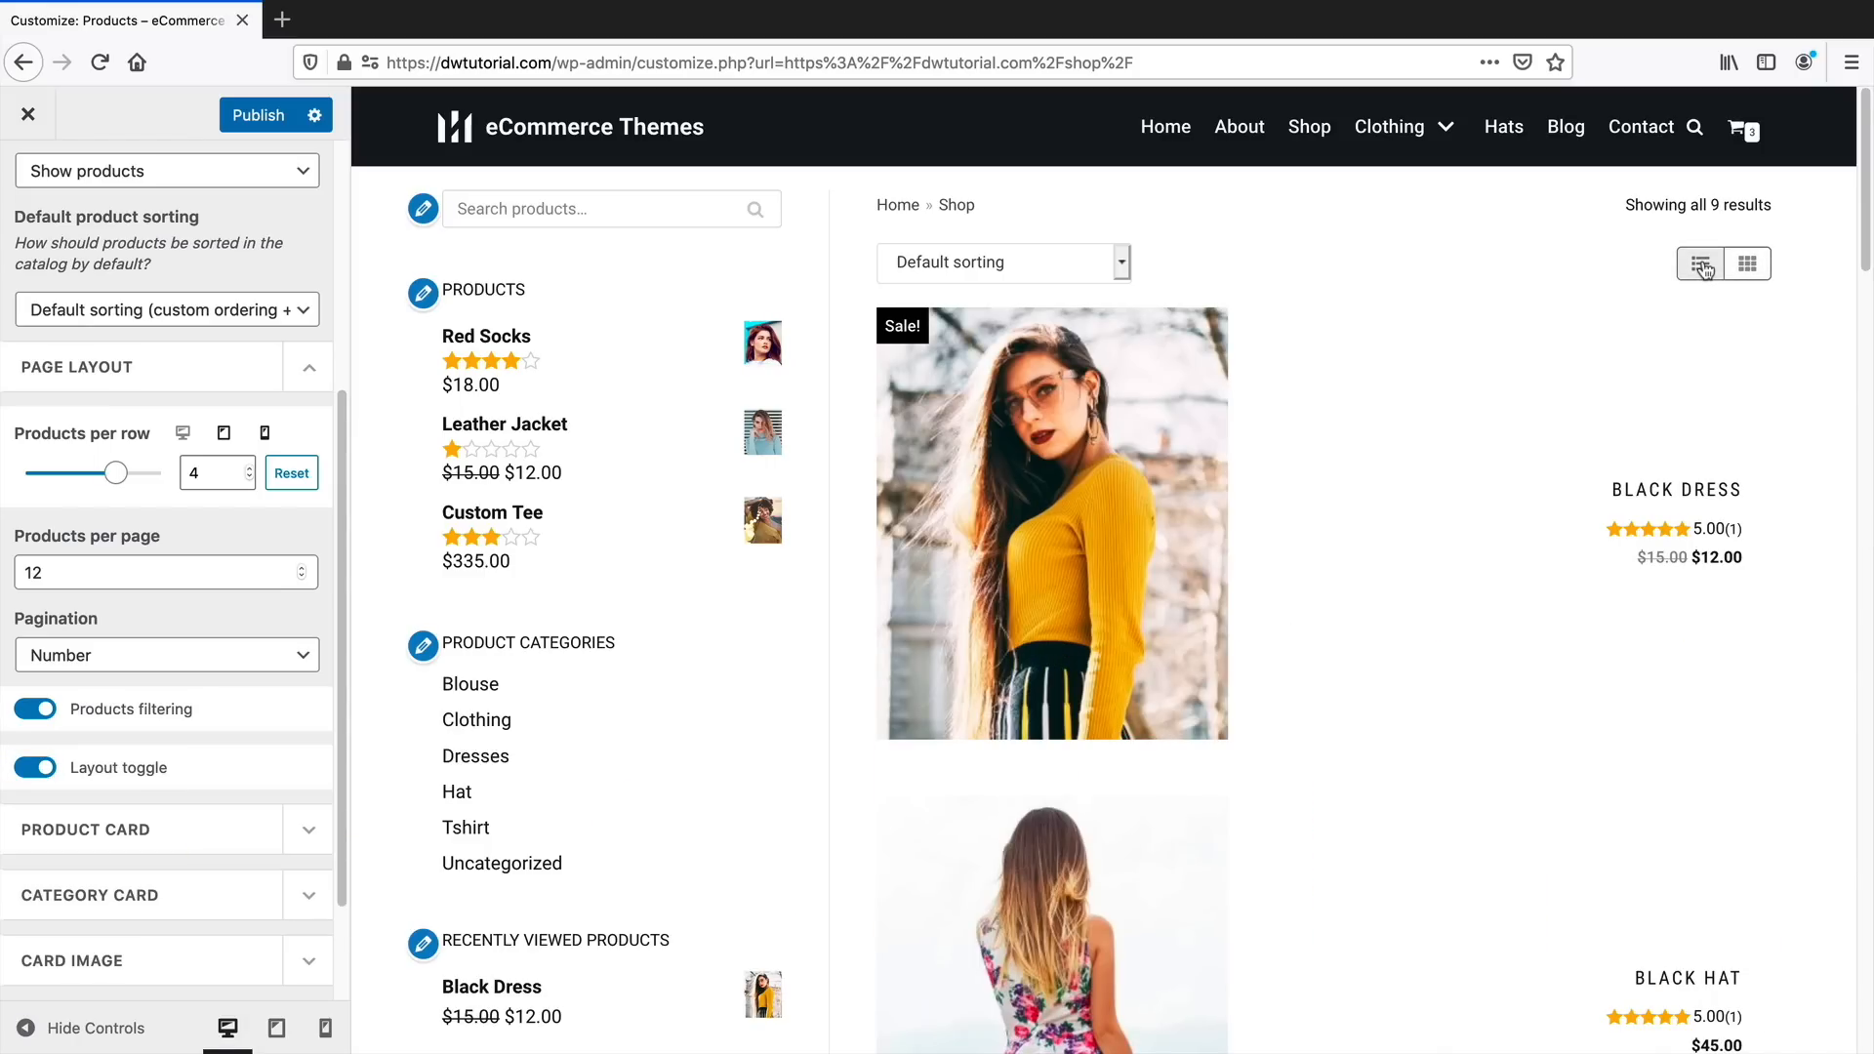
click(1767, 268)
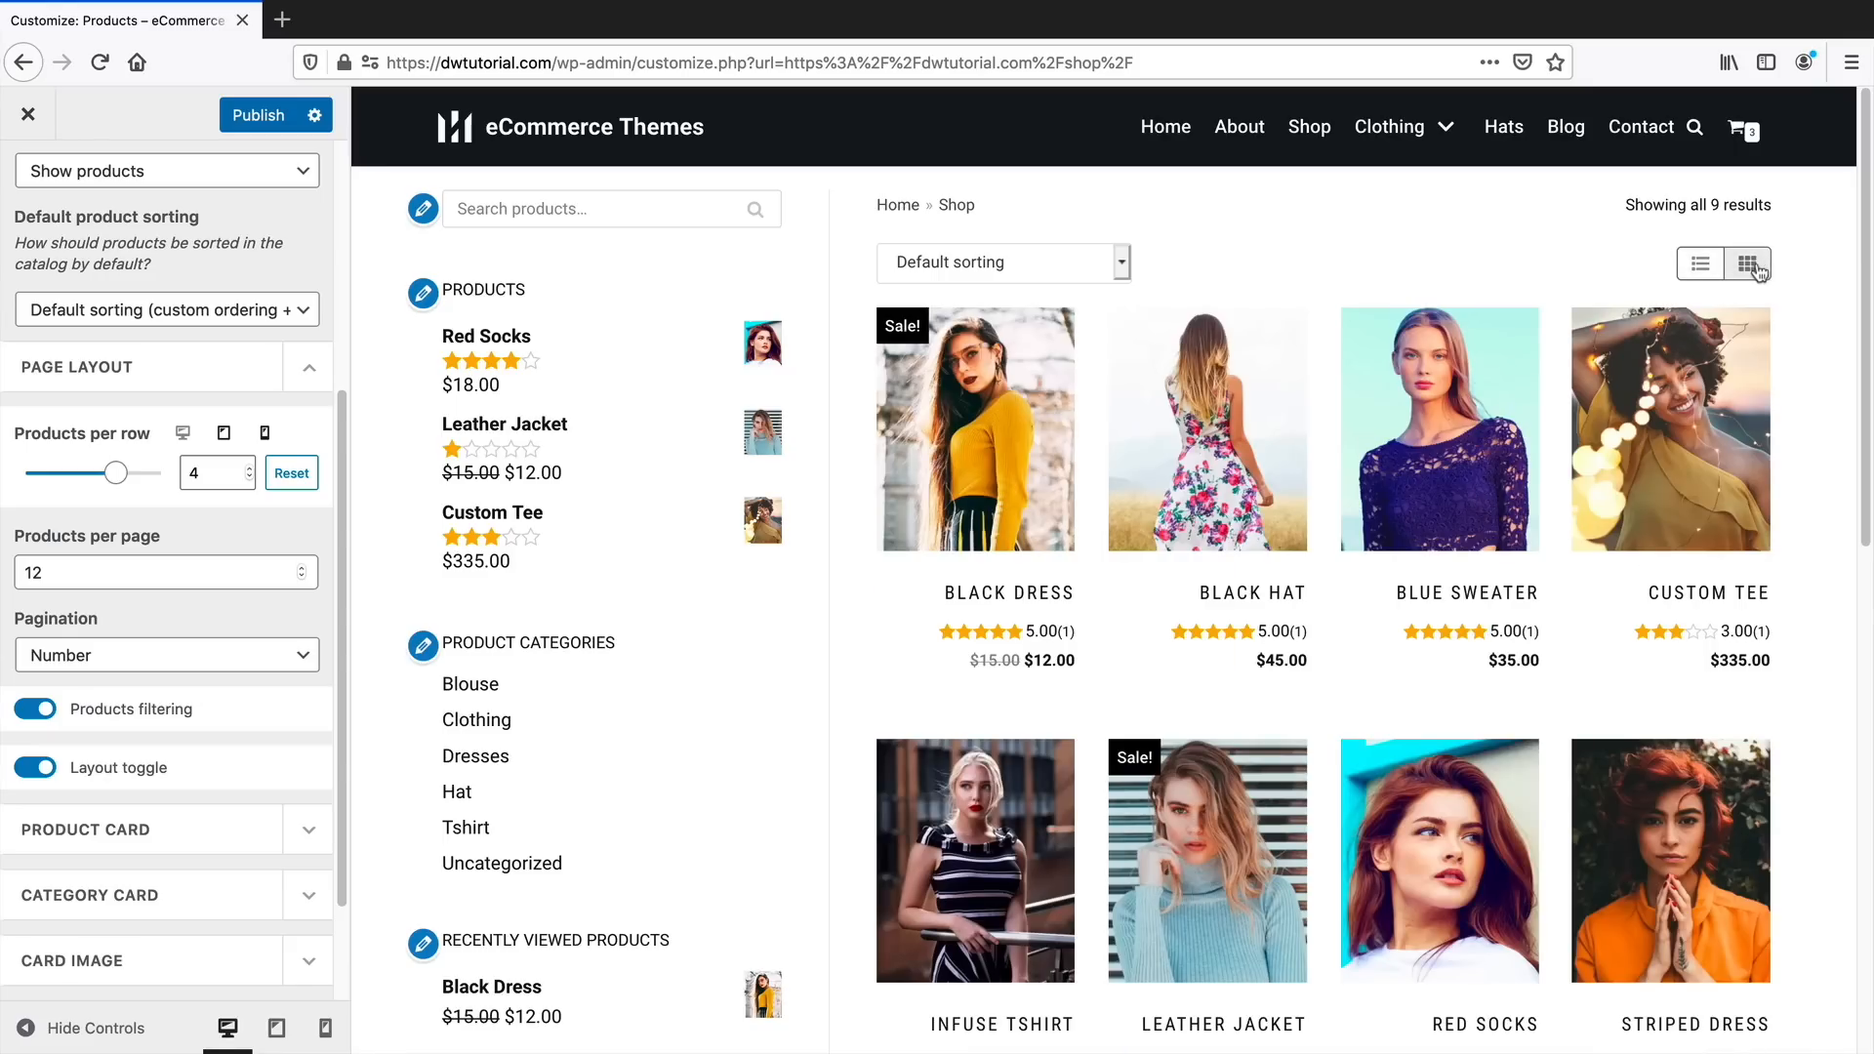
scroll(335, 642, down, 3)
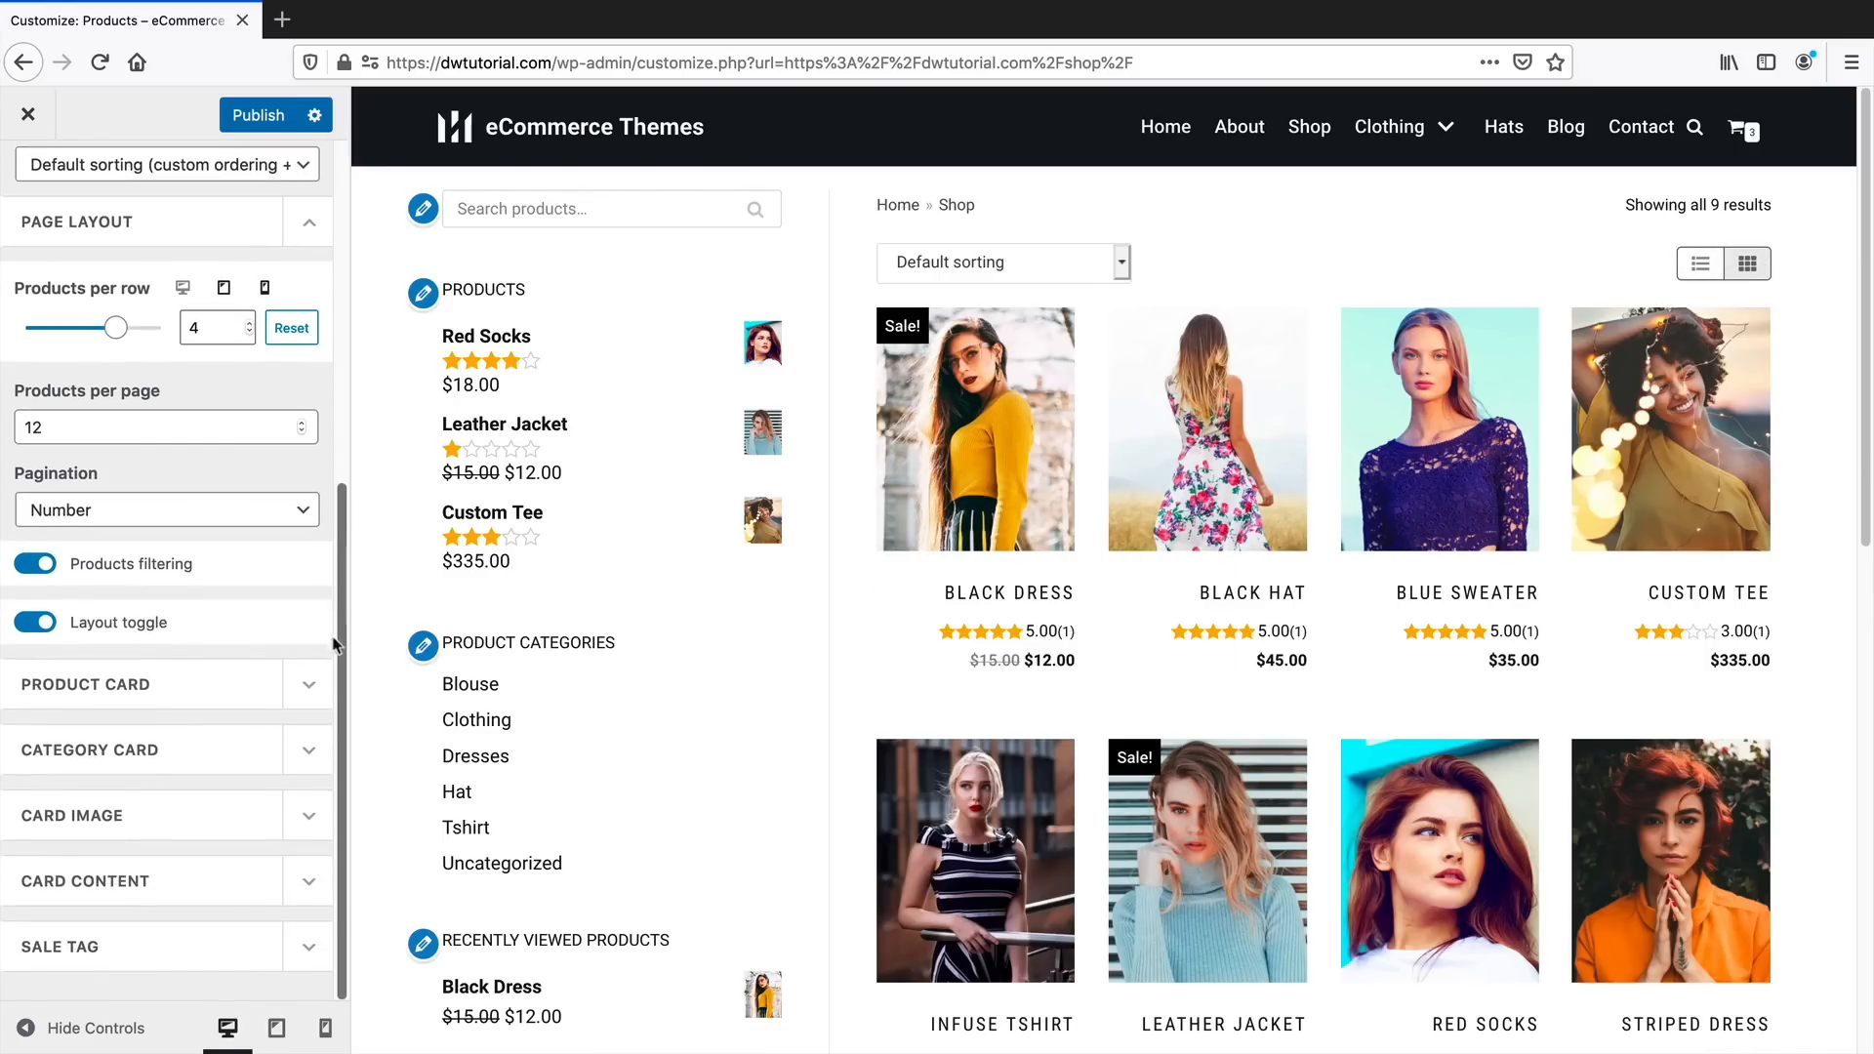
click(309, 687)
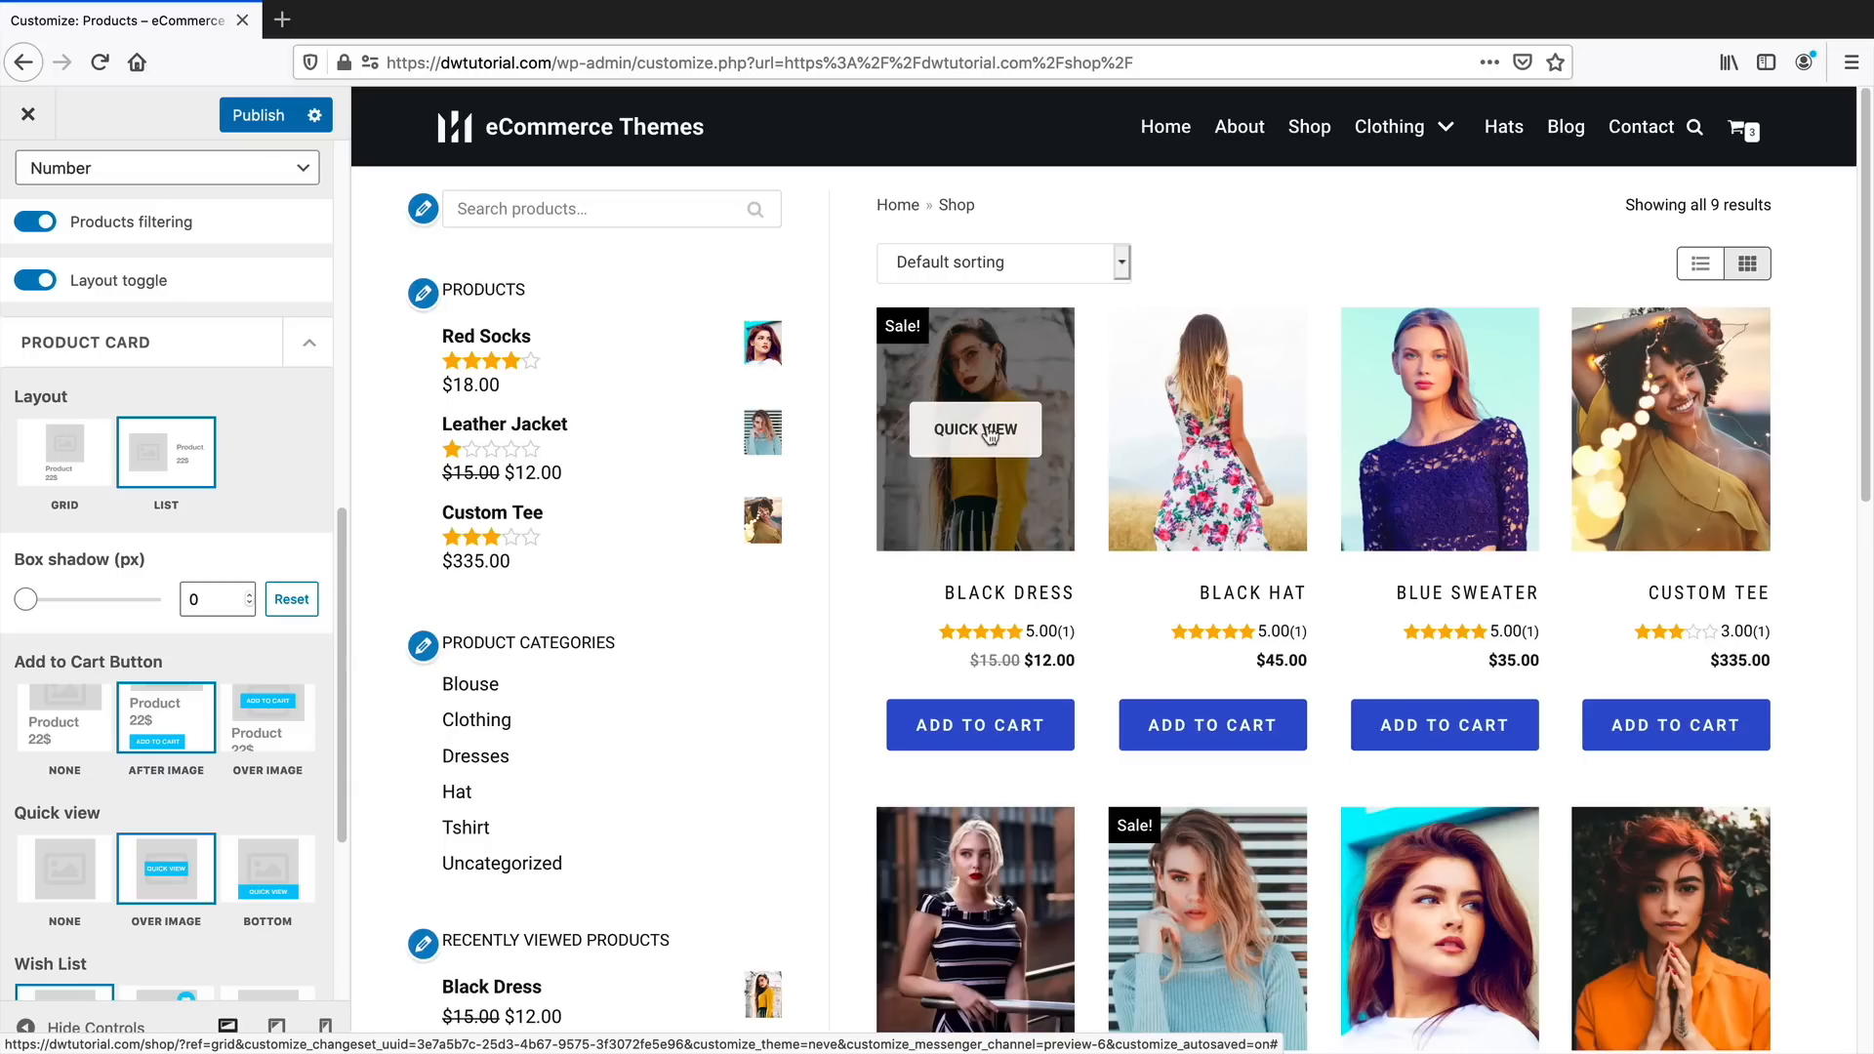
Open the Black Dress quick view and add the dress to the wish list
click(984, 427)
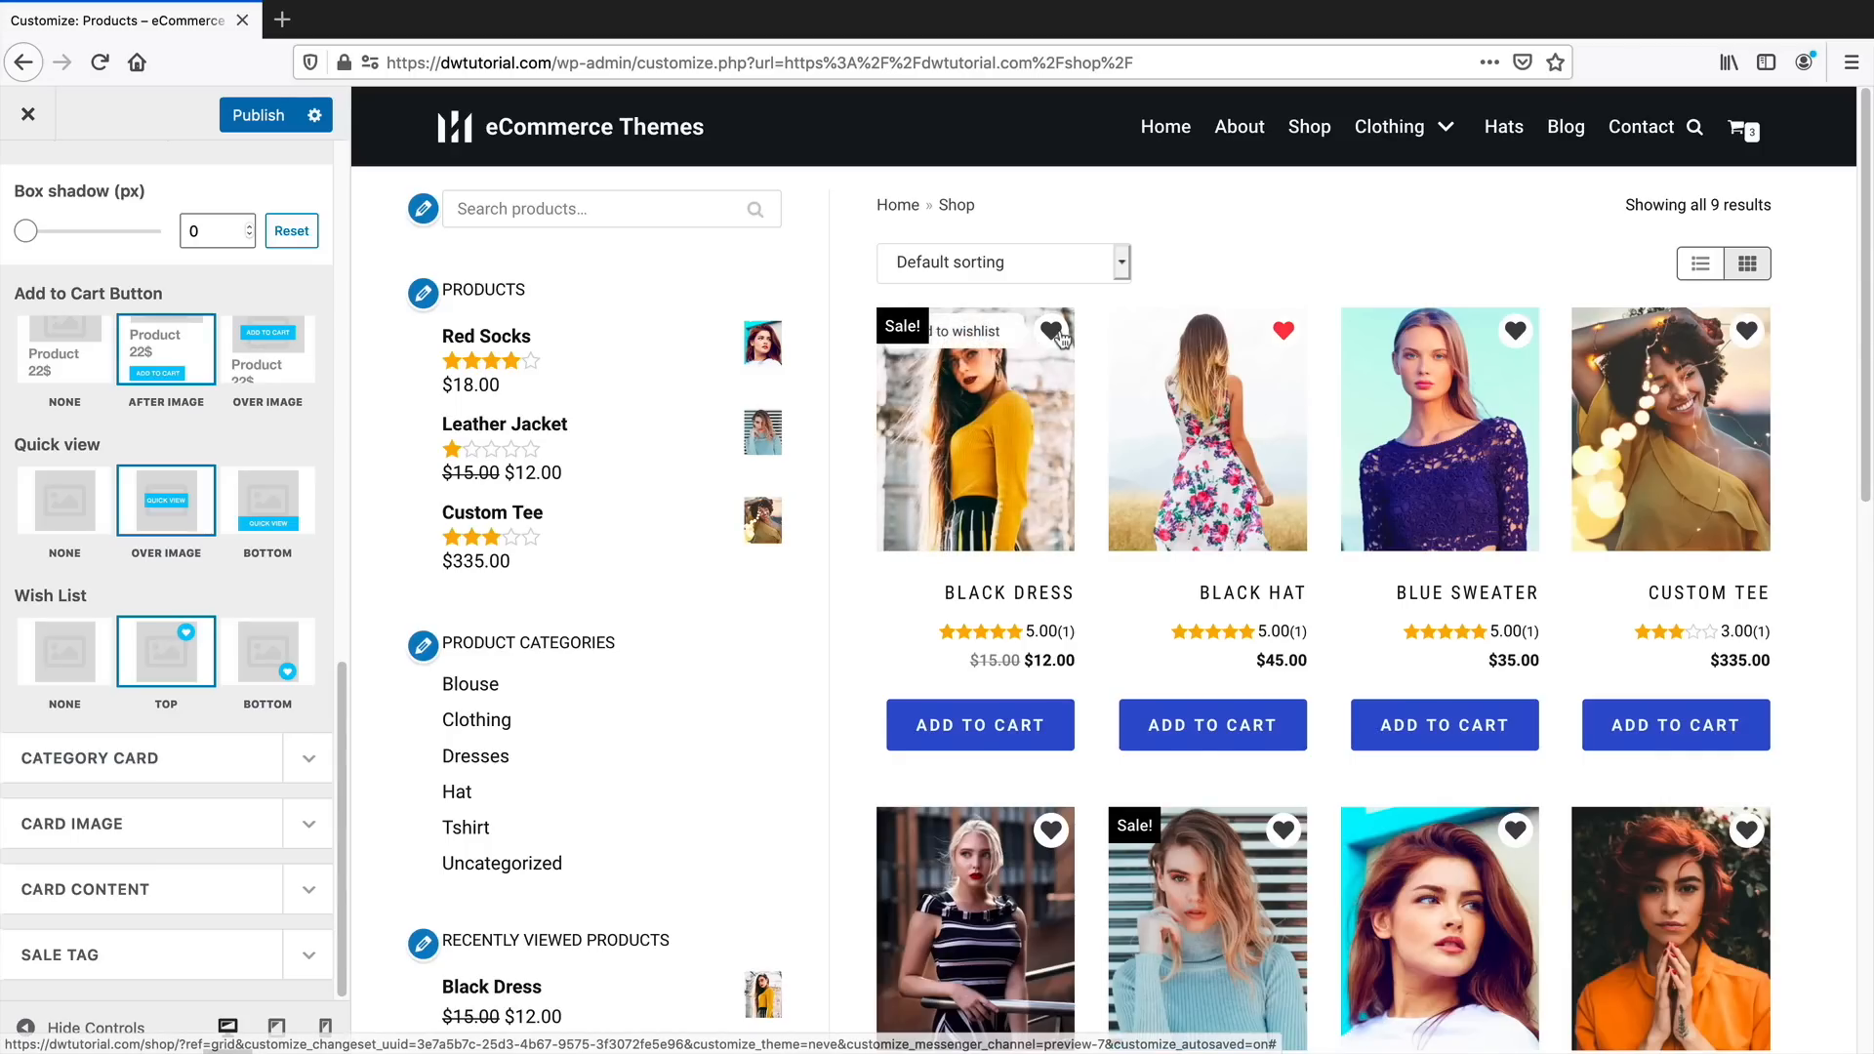
click(1059, 330)
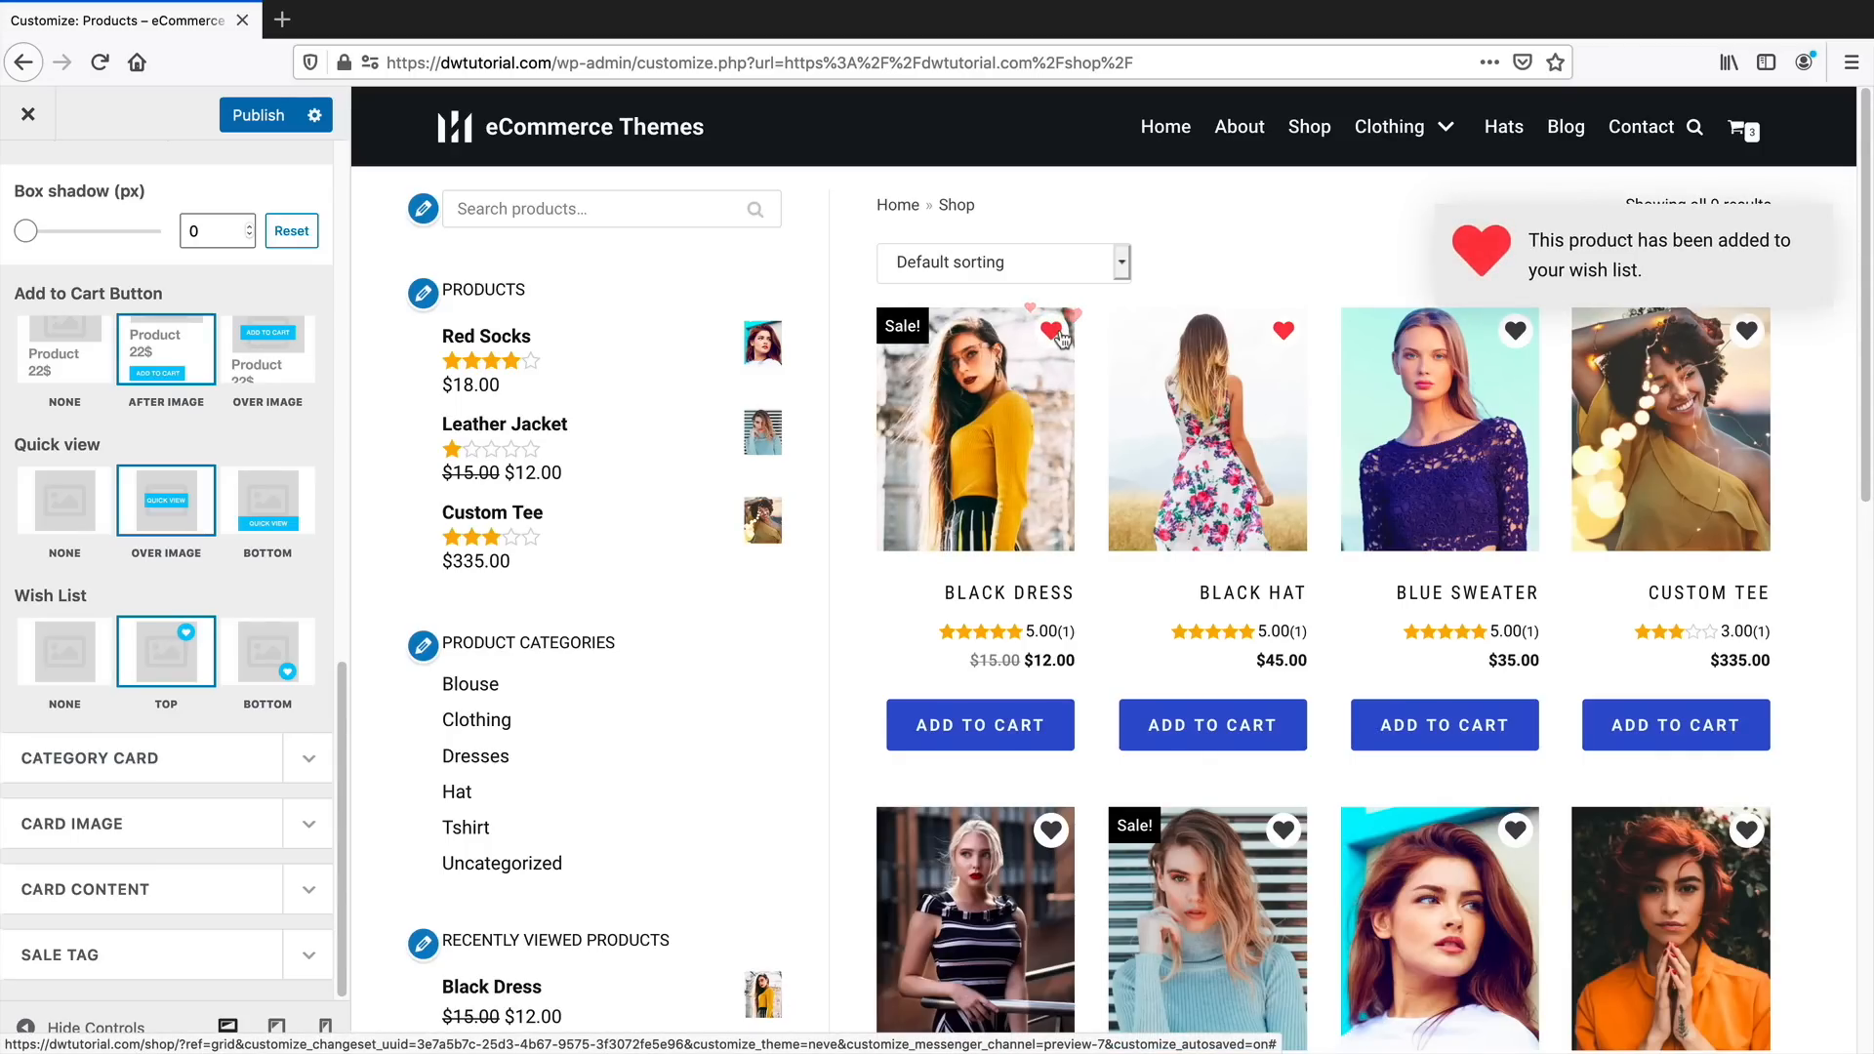
Expand the Category Card settings and look over the available layouts
drag(341, 705, 338, 801)
click(305, 758)
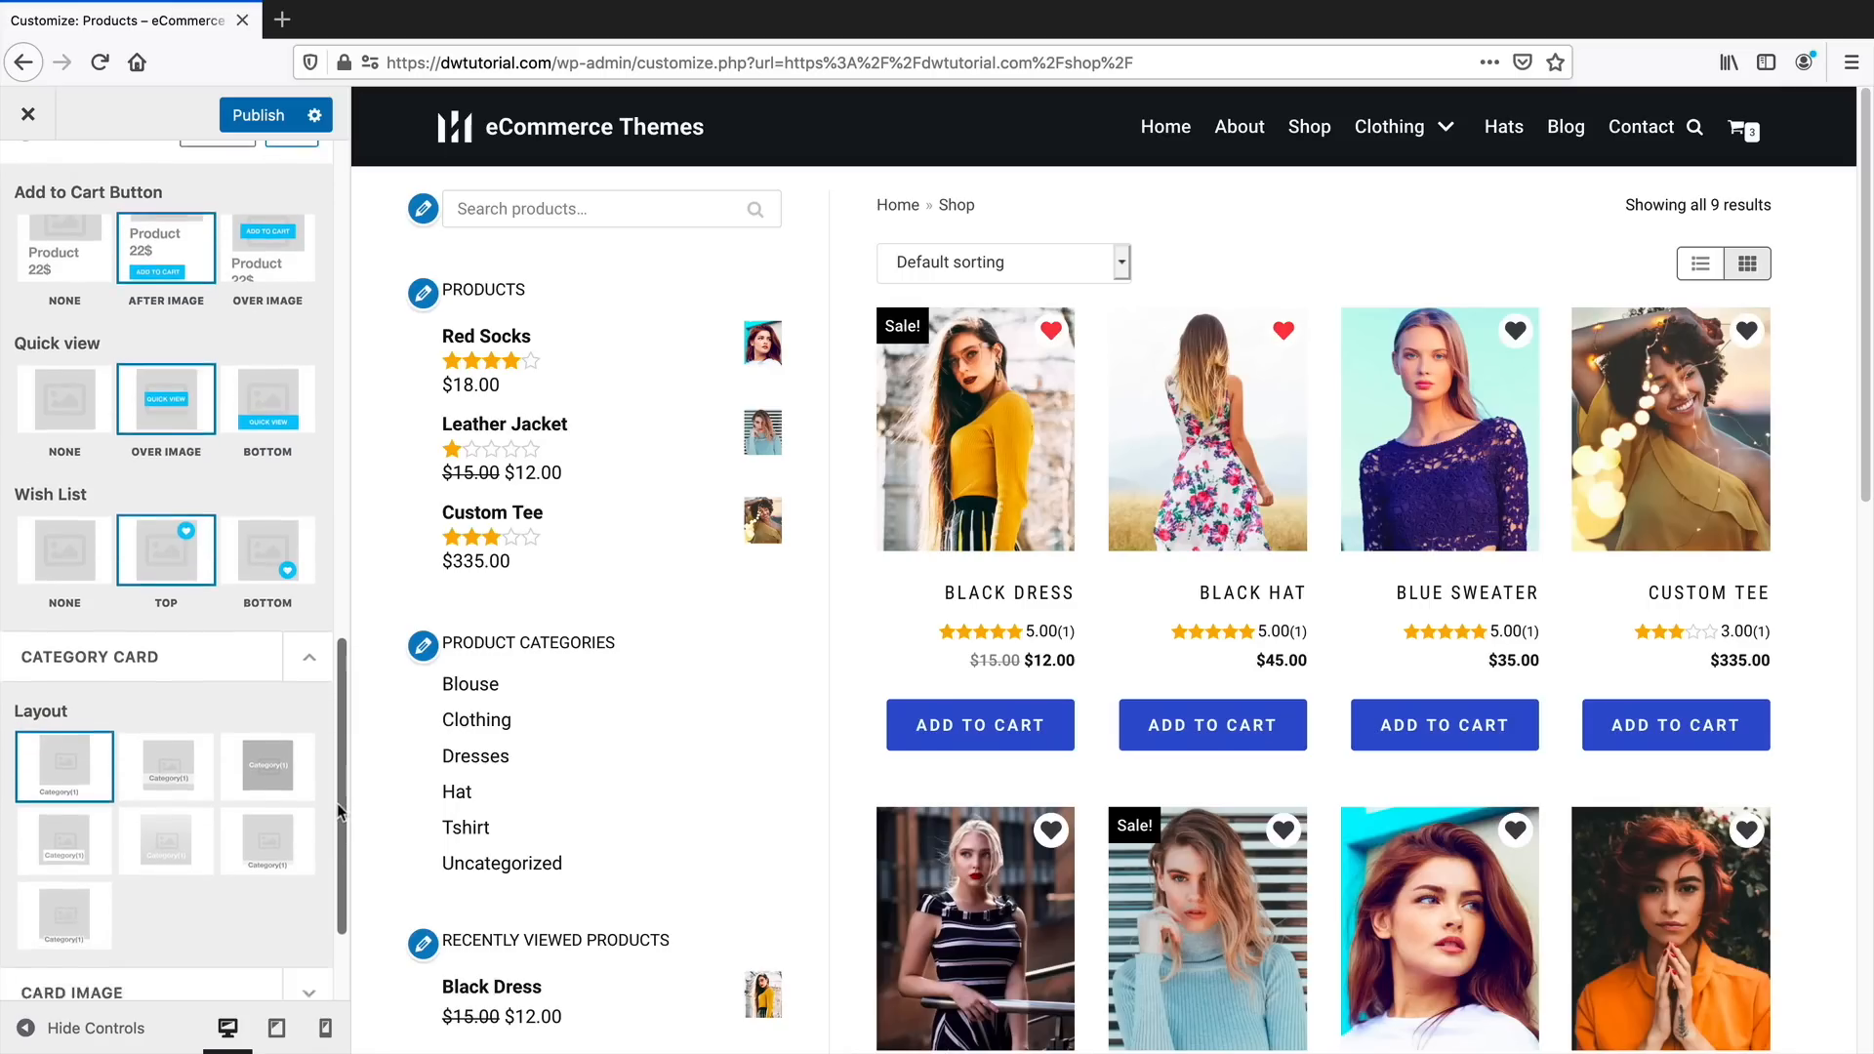
scroll(337, 805, down, 3)
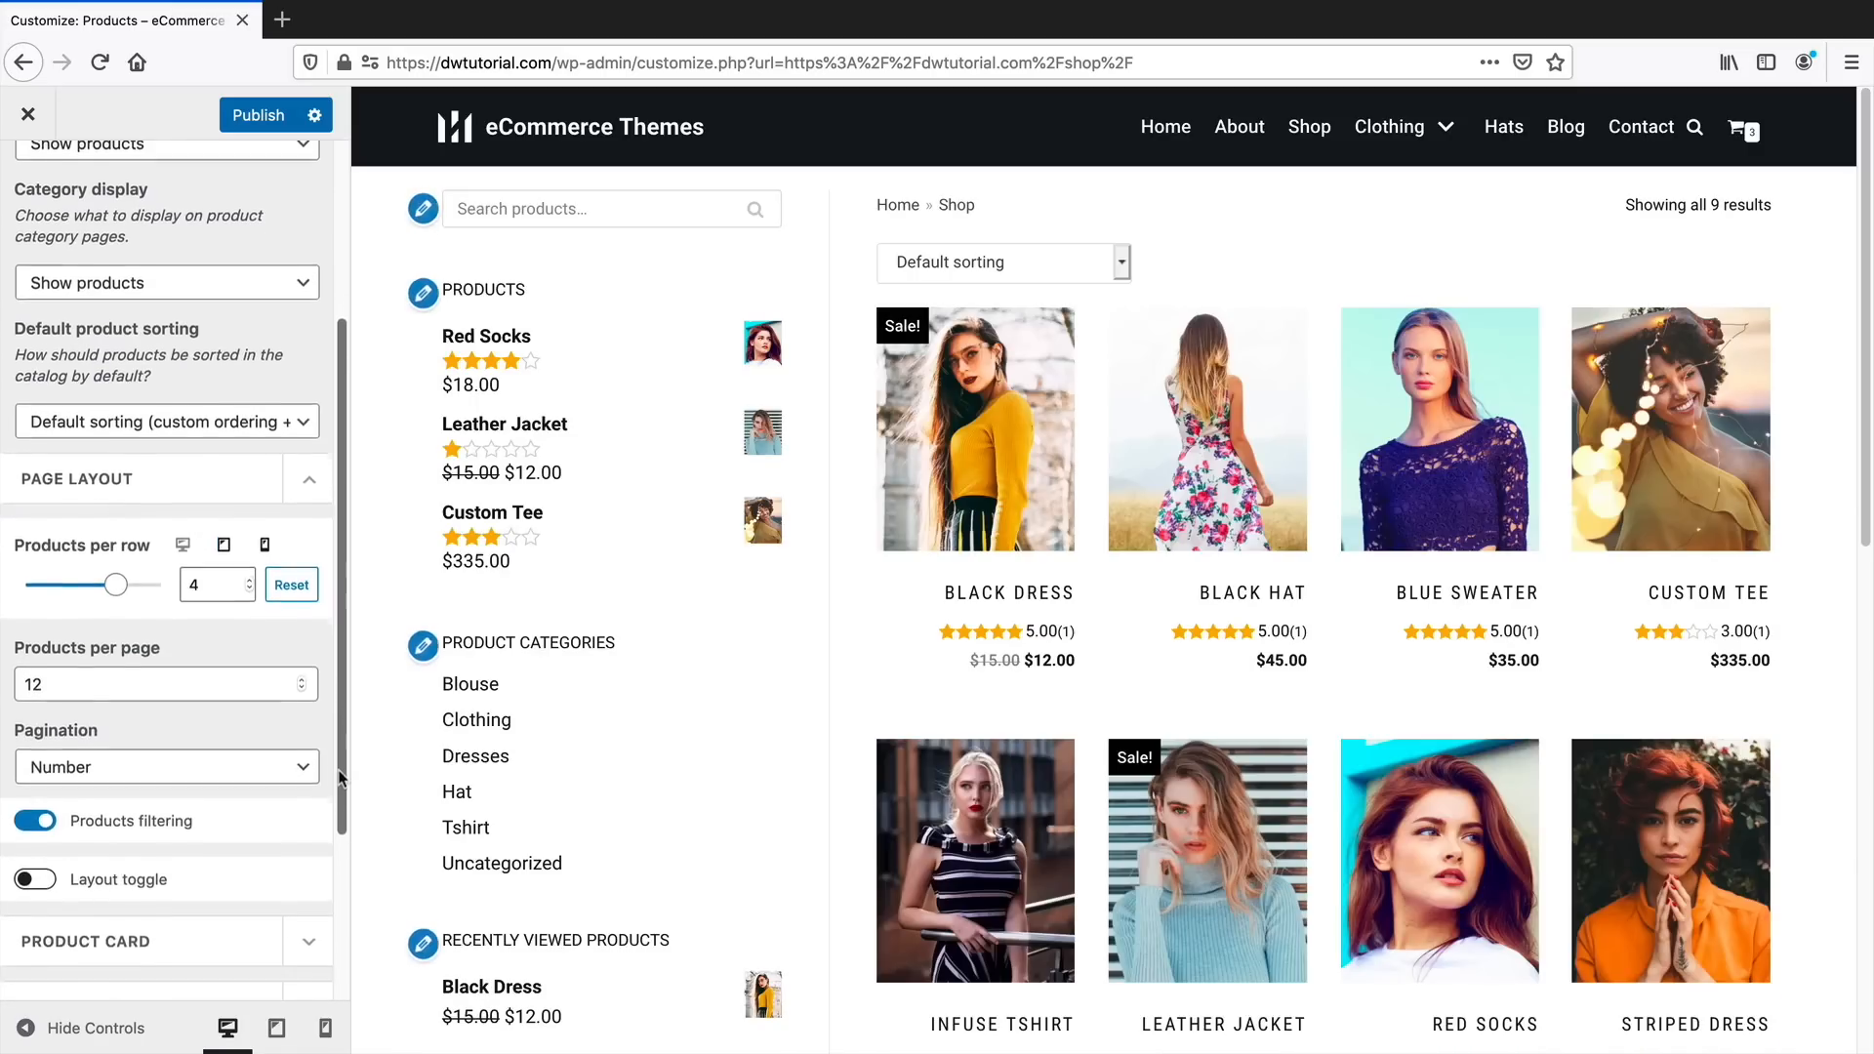
Enable the shop page's Layout toggle and test its list and grid views in the preview
scroll(320, 752, down, 2)
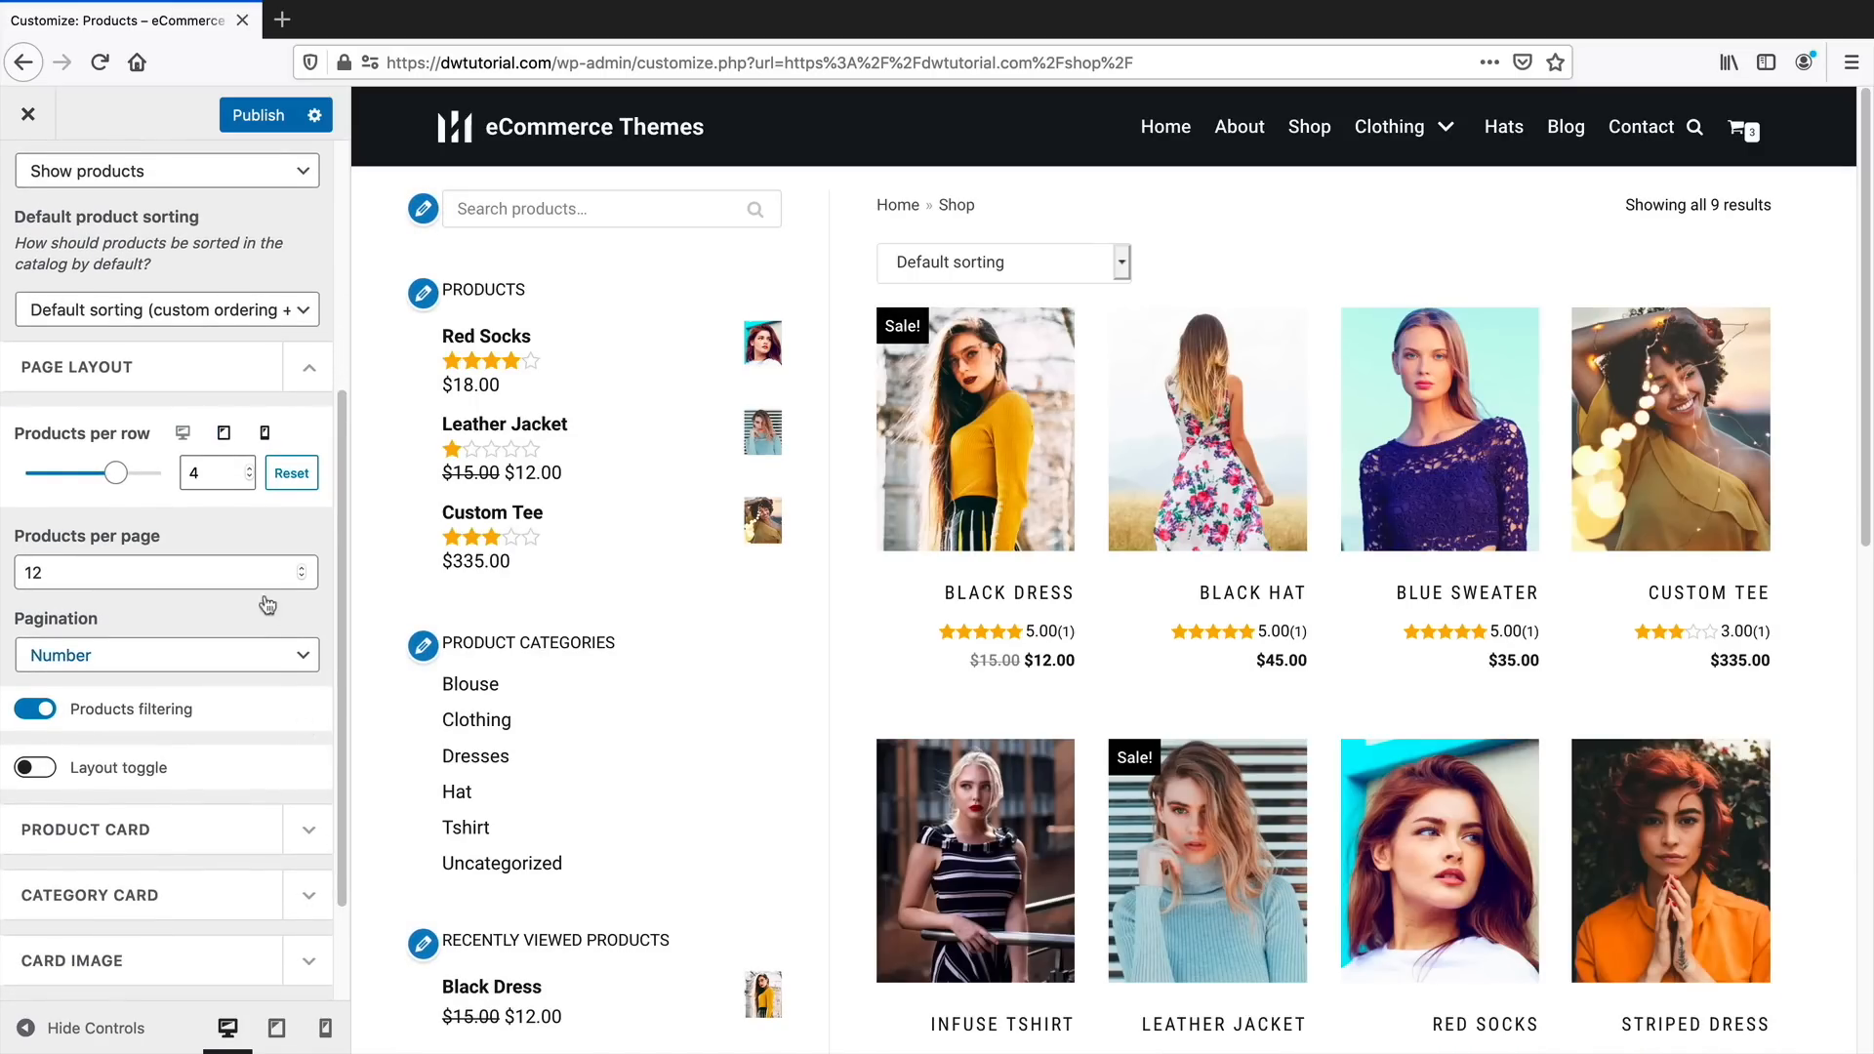
click(39, 771)
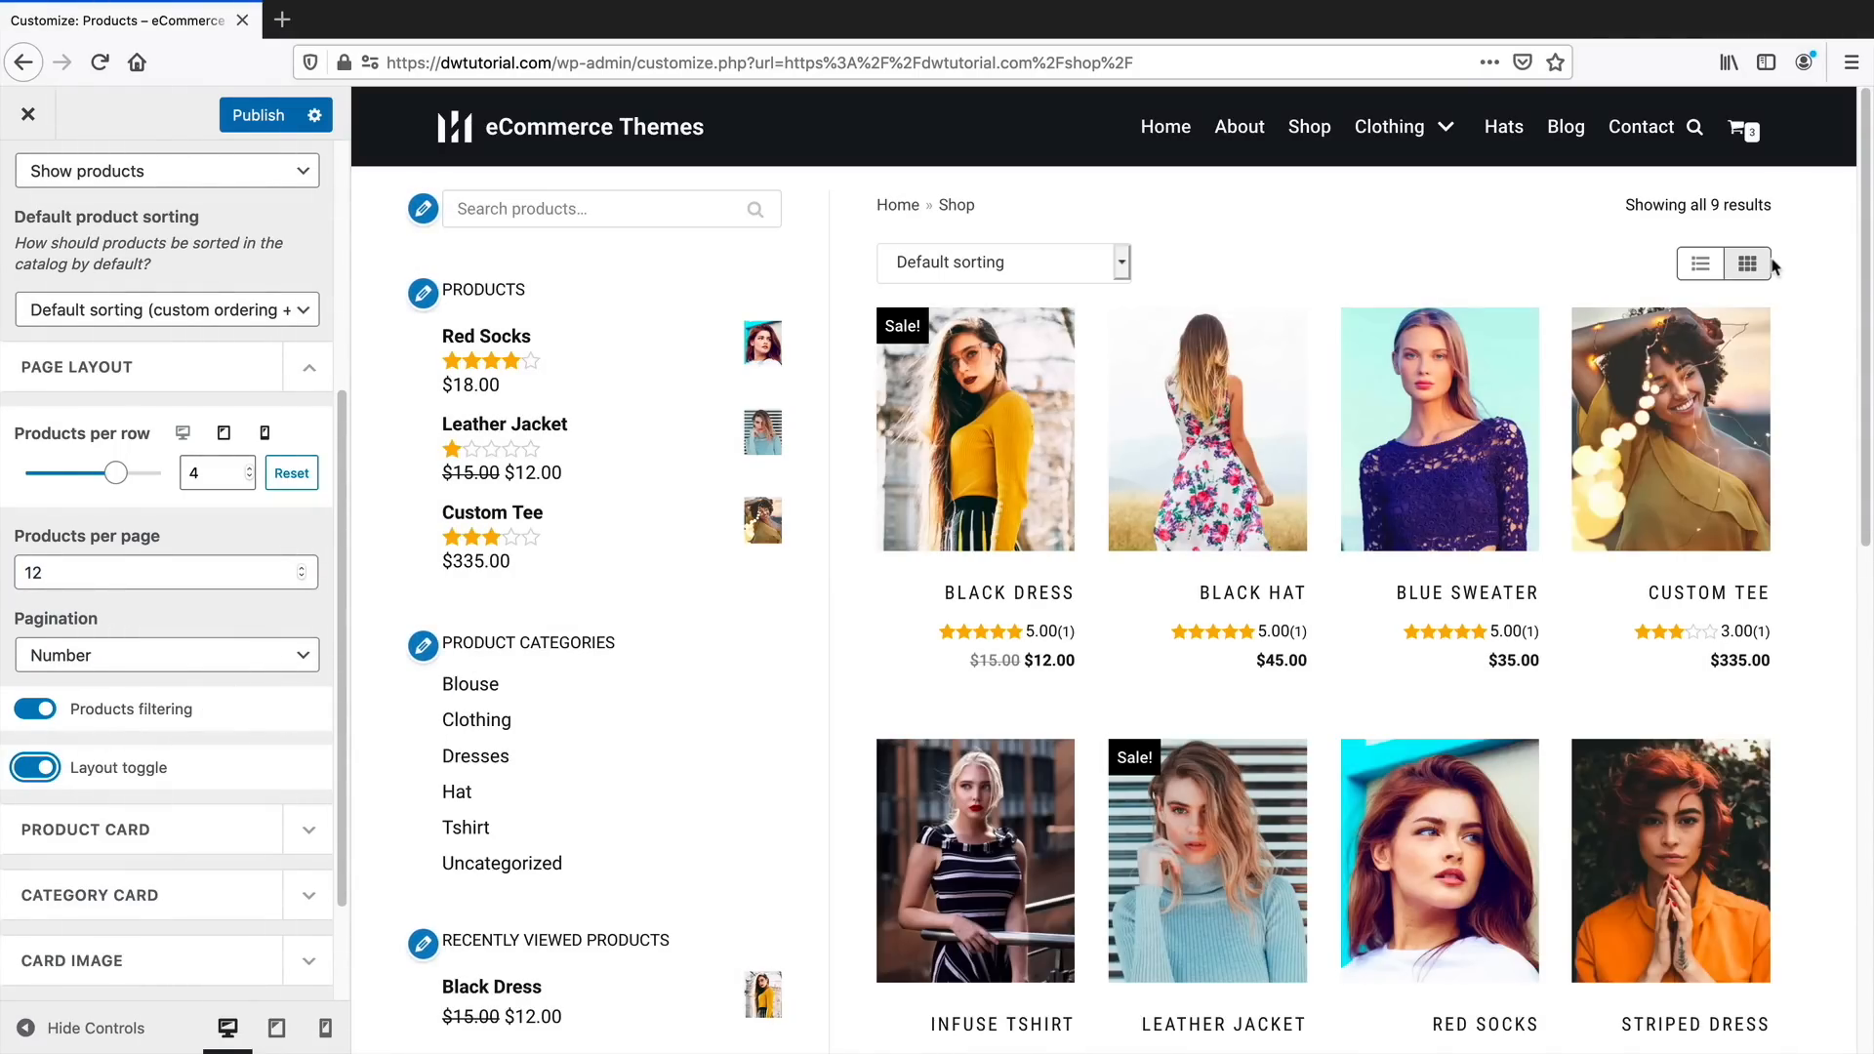
click(1706, 266)
click(1767, 270)
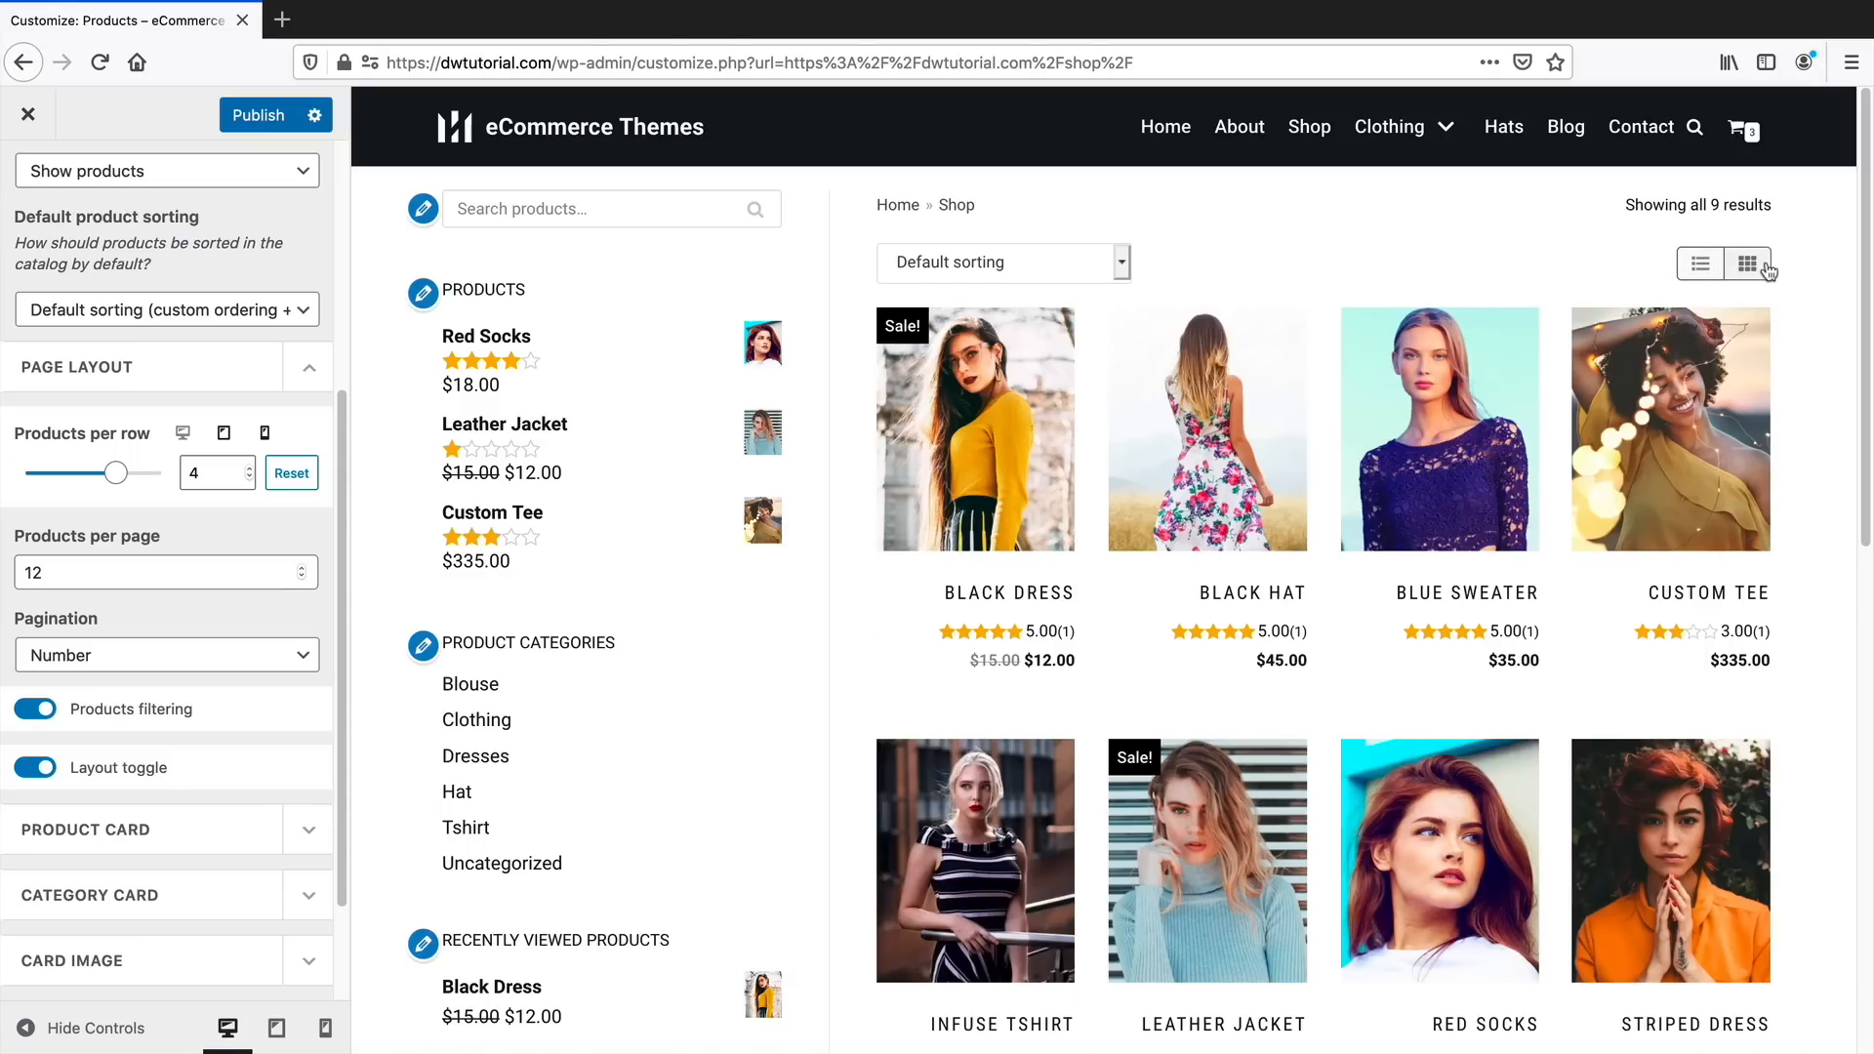
Set the product card to List layout, Add to Cart Button After Image, Quick view Over Image and Wish List Top
scroll(349, 518, down, 3)
click(308, 684)
scroll(337, 761, down, 7)
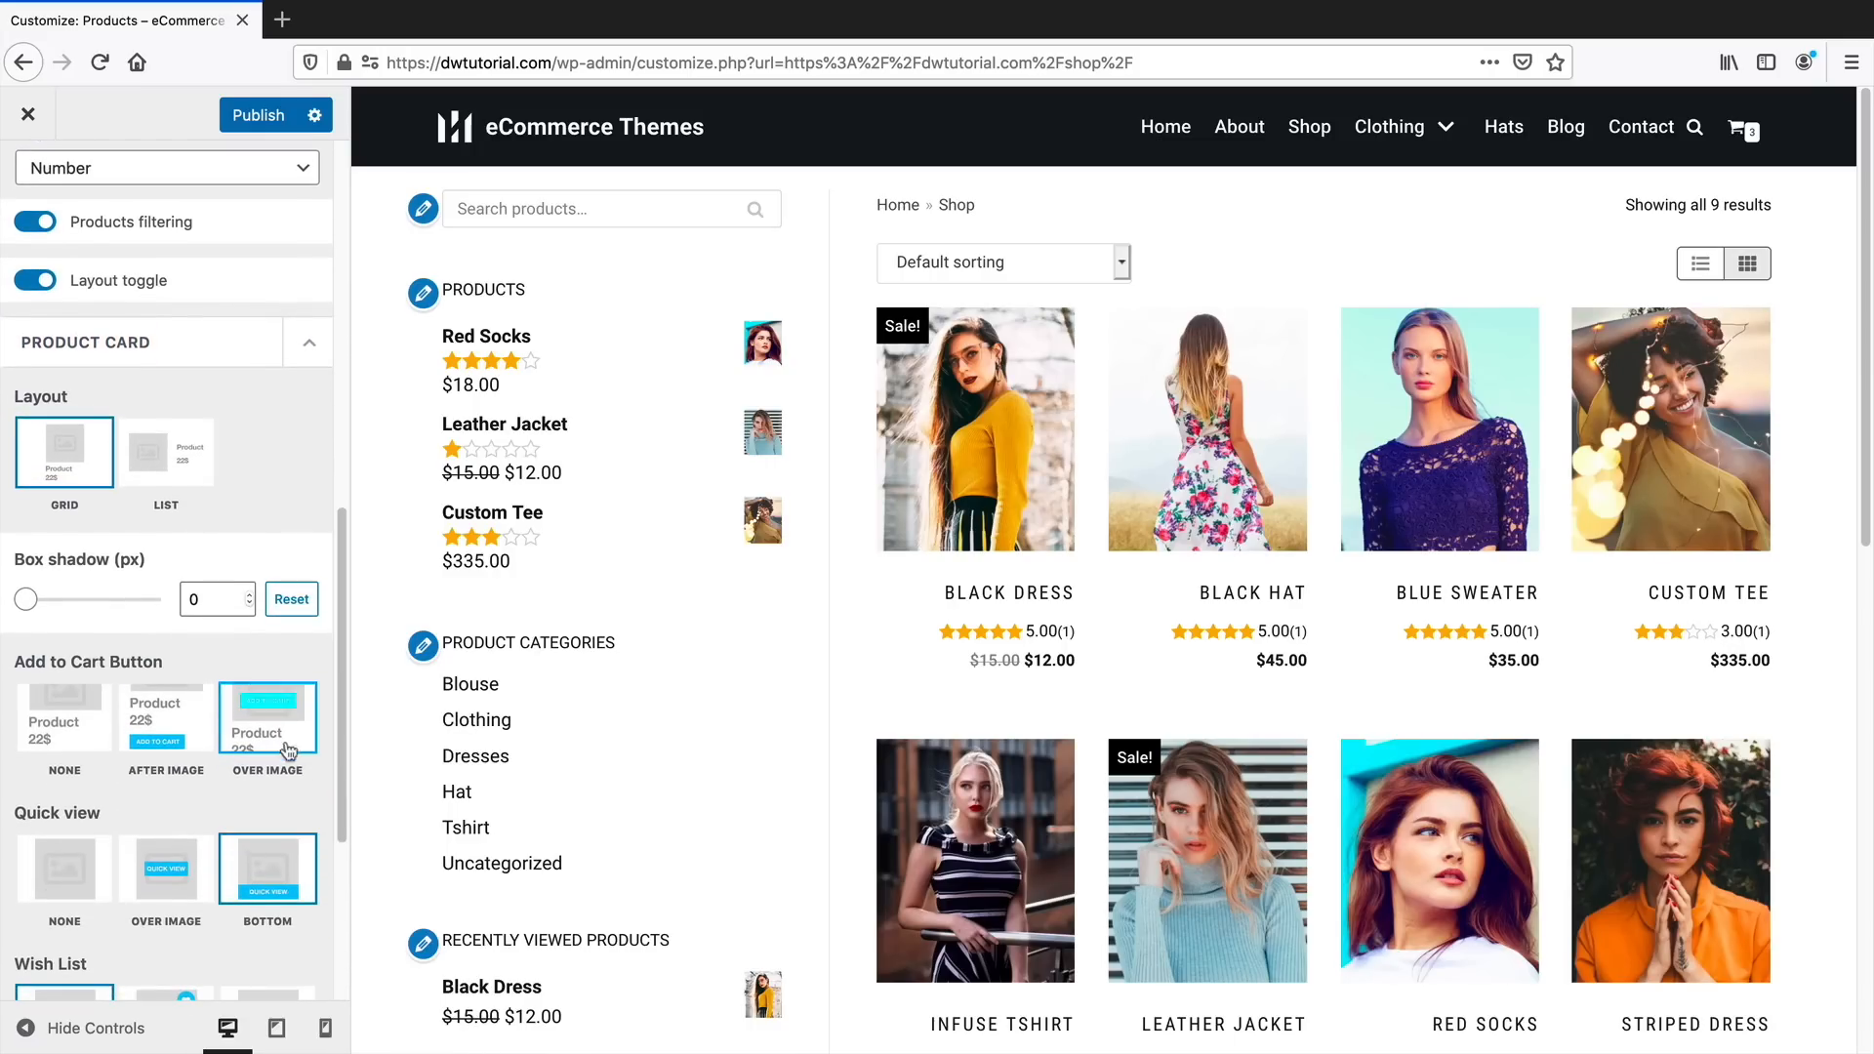
click(187, 475)
click(170, 729)
click(80, 874)
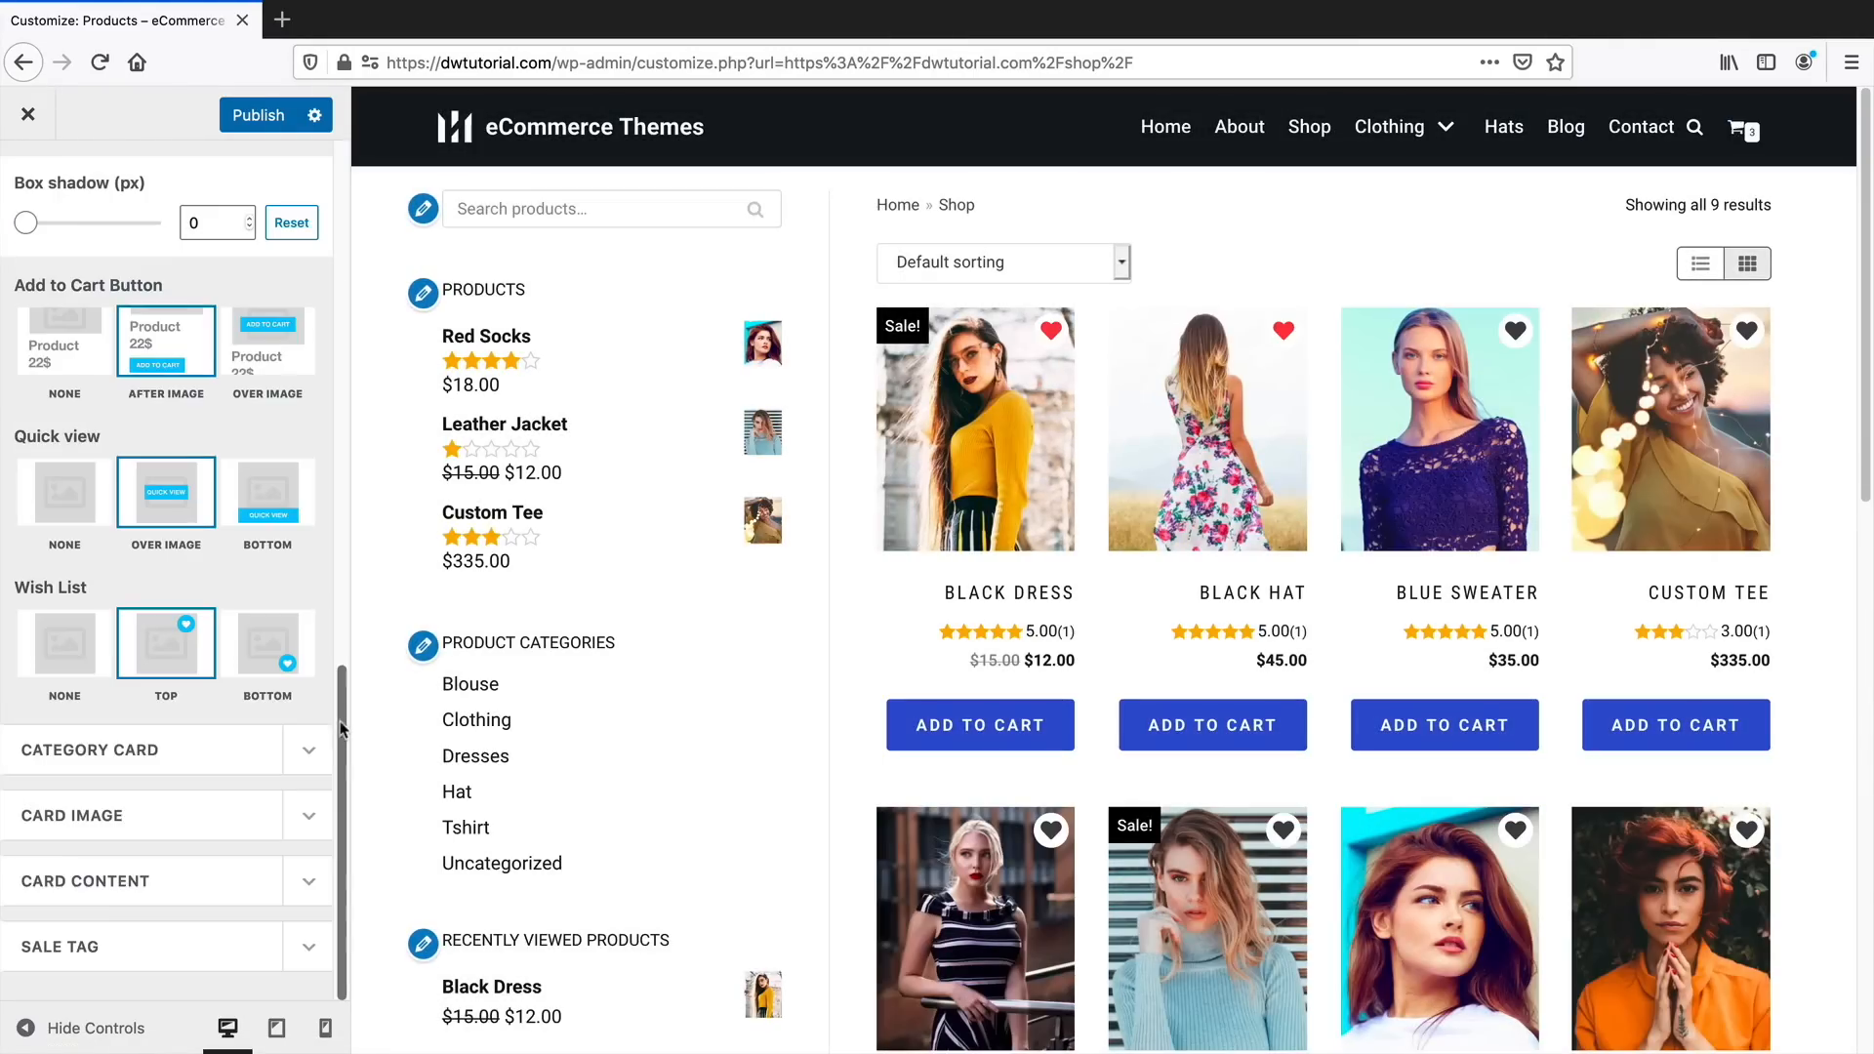
Try the second Category Card layout and return to the first one
click(309, 756)
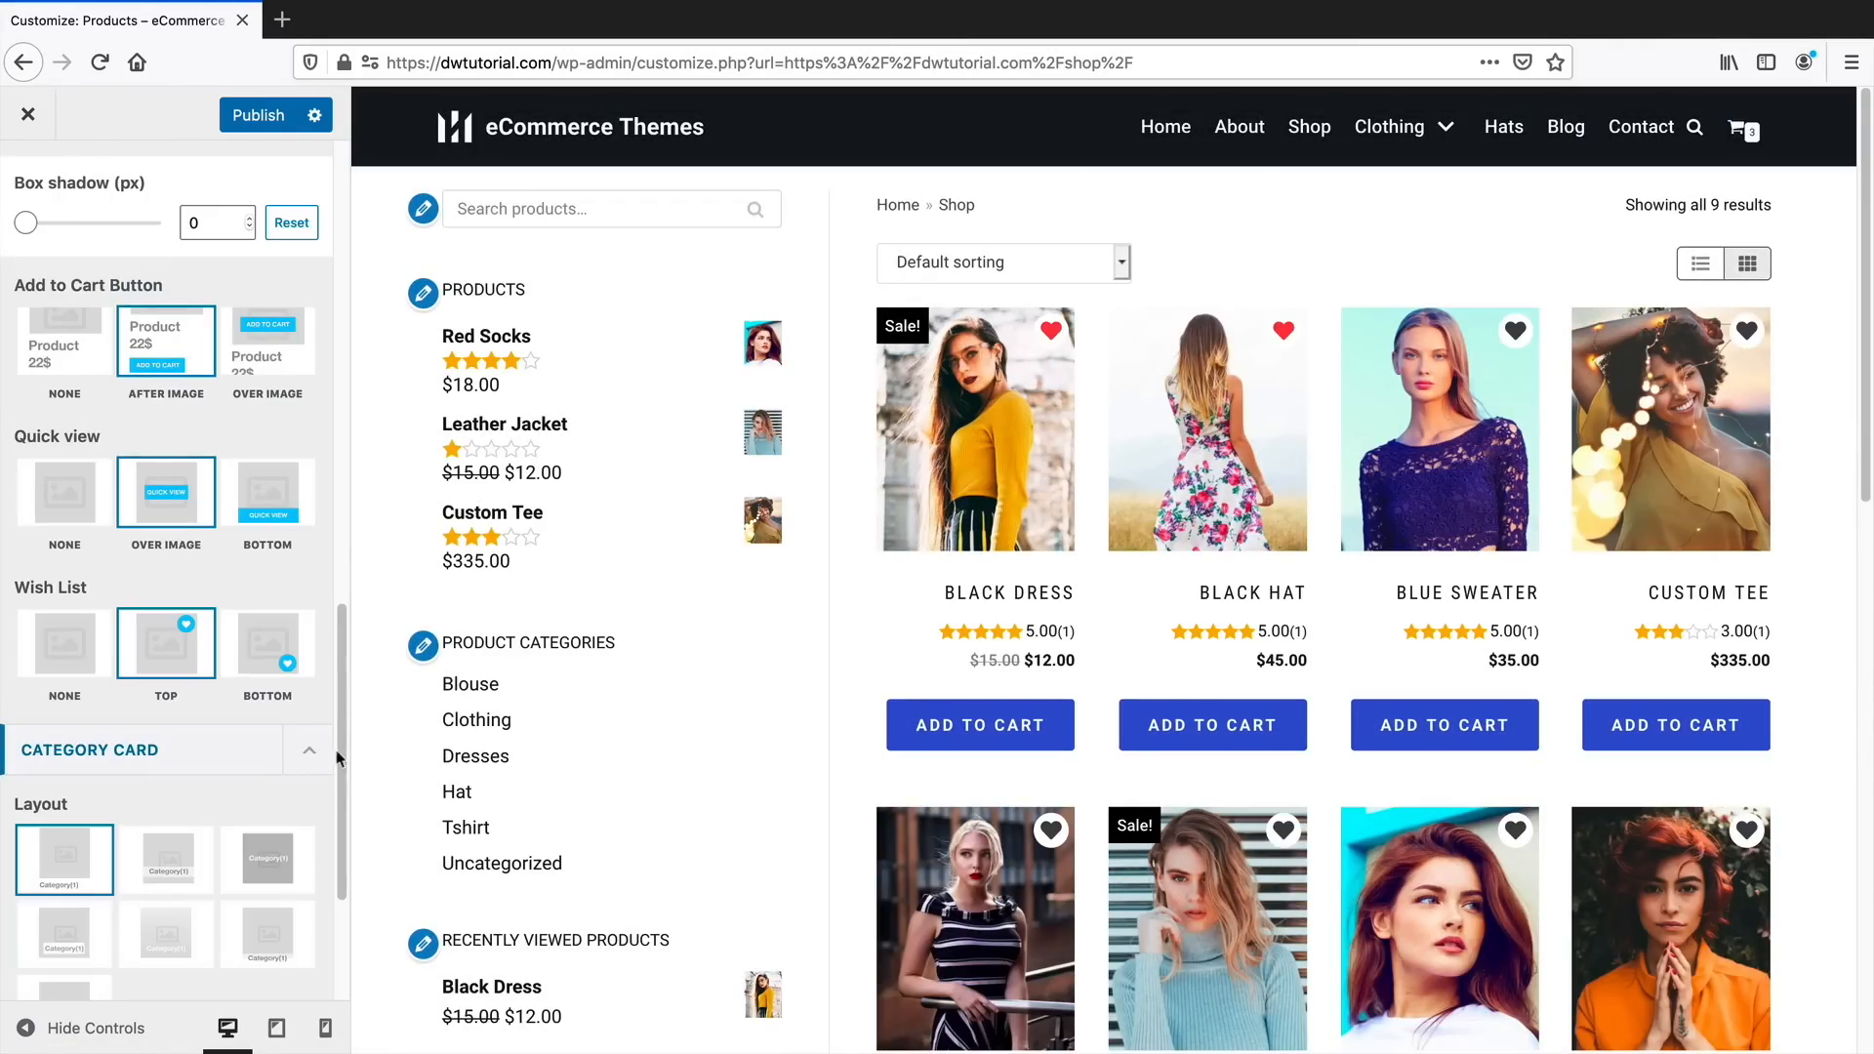
drag(336, 762, 341, 866)
scroll(198, 662, down, 1)
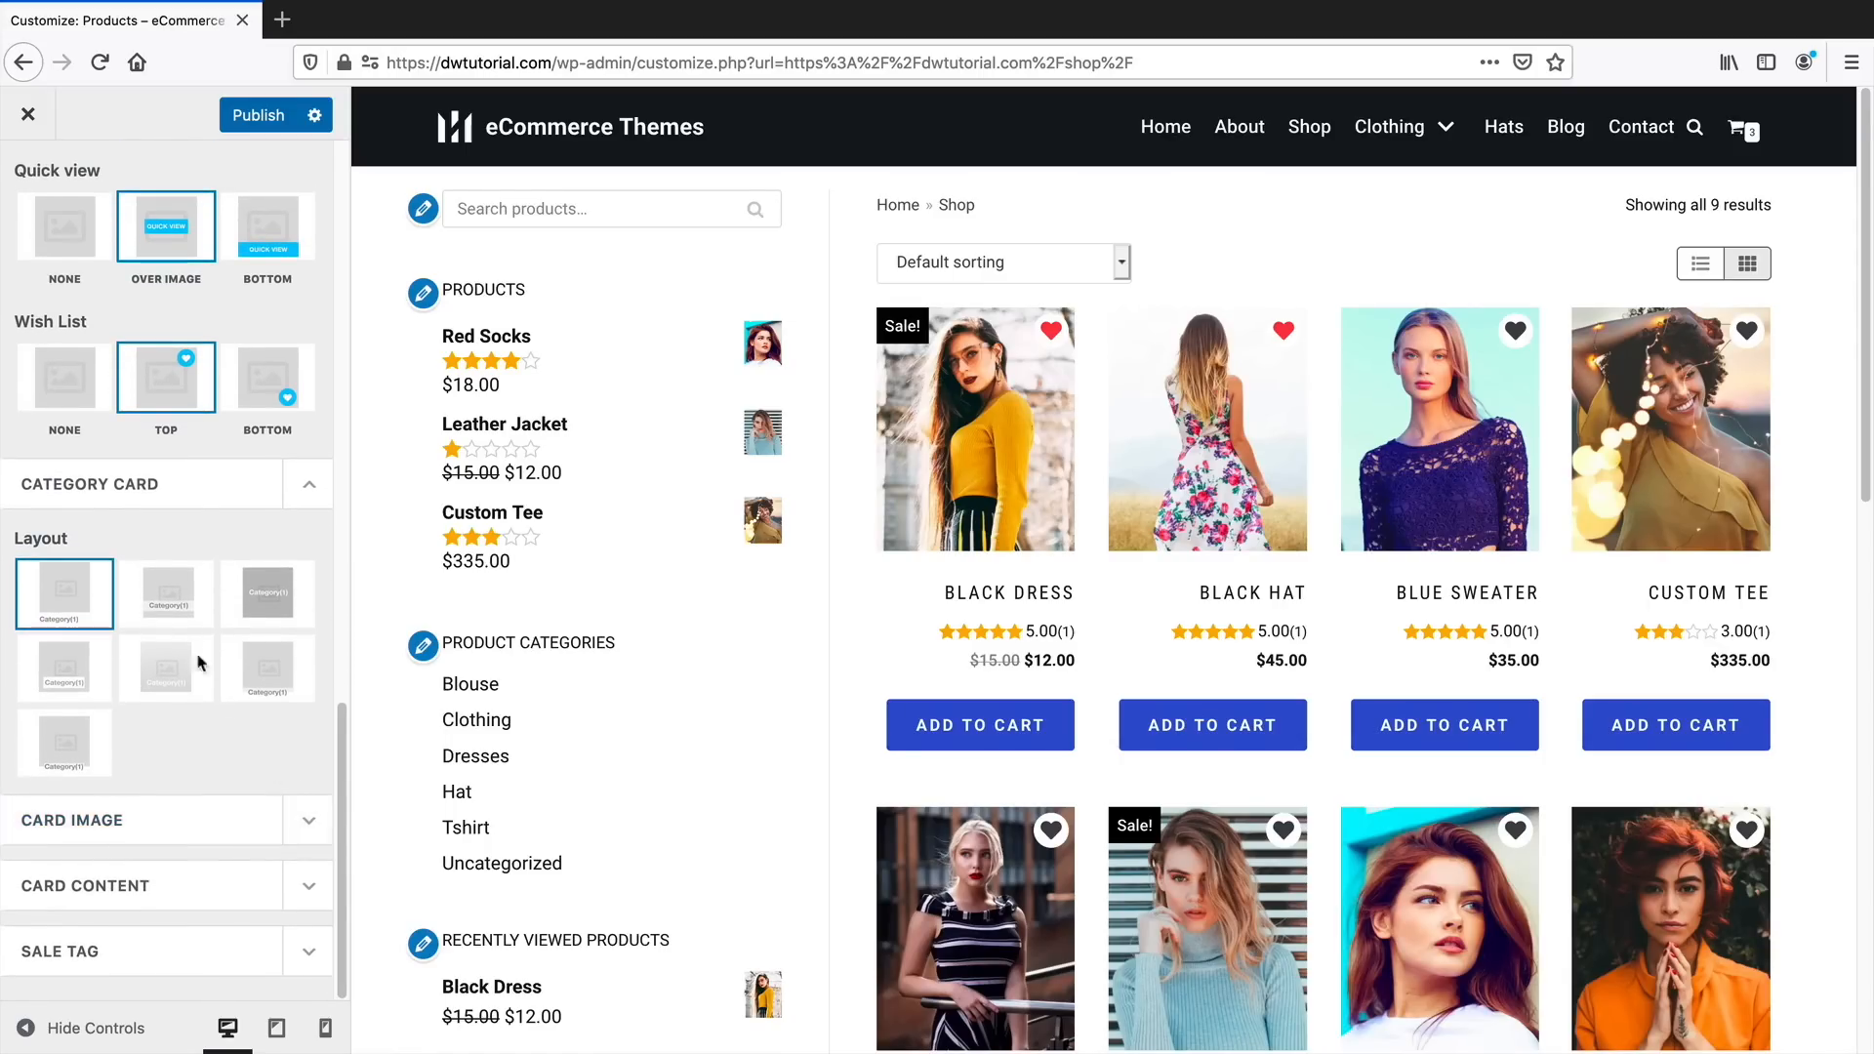
click(159, 597)
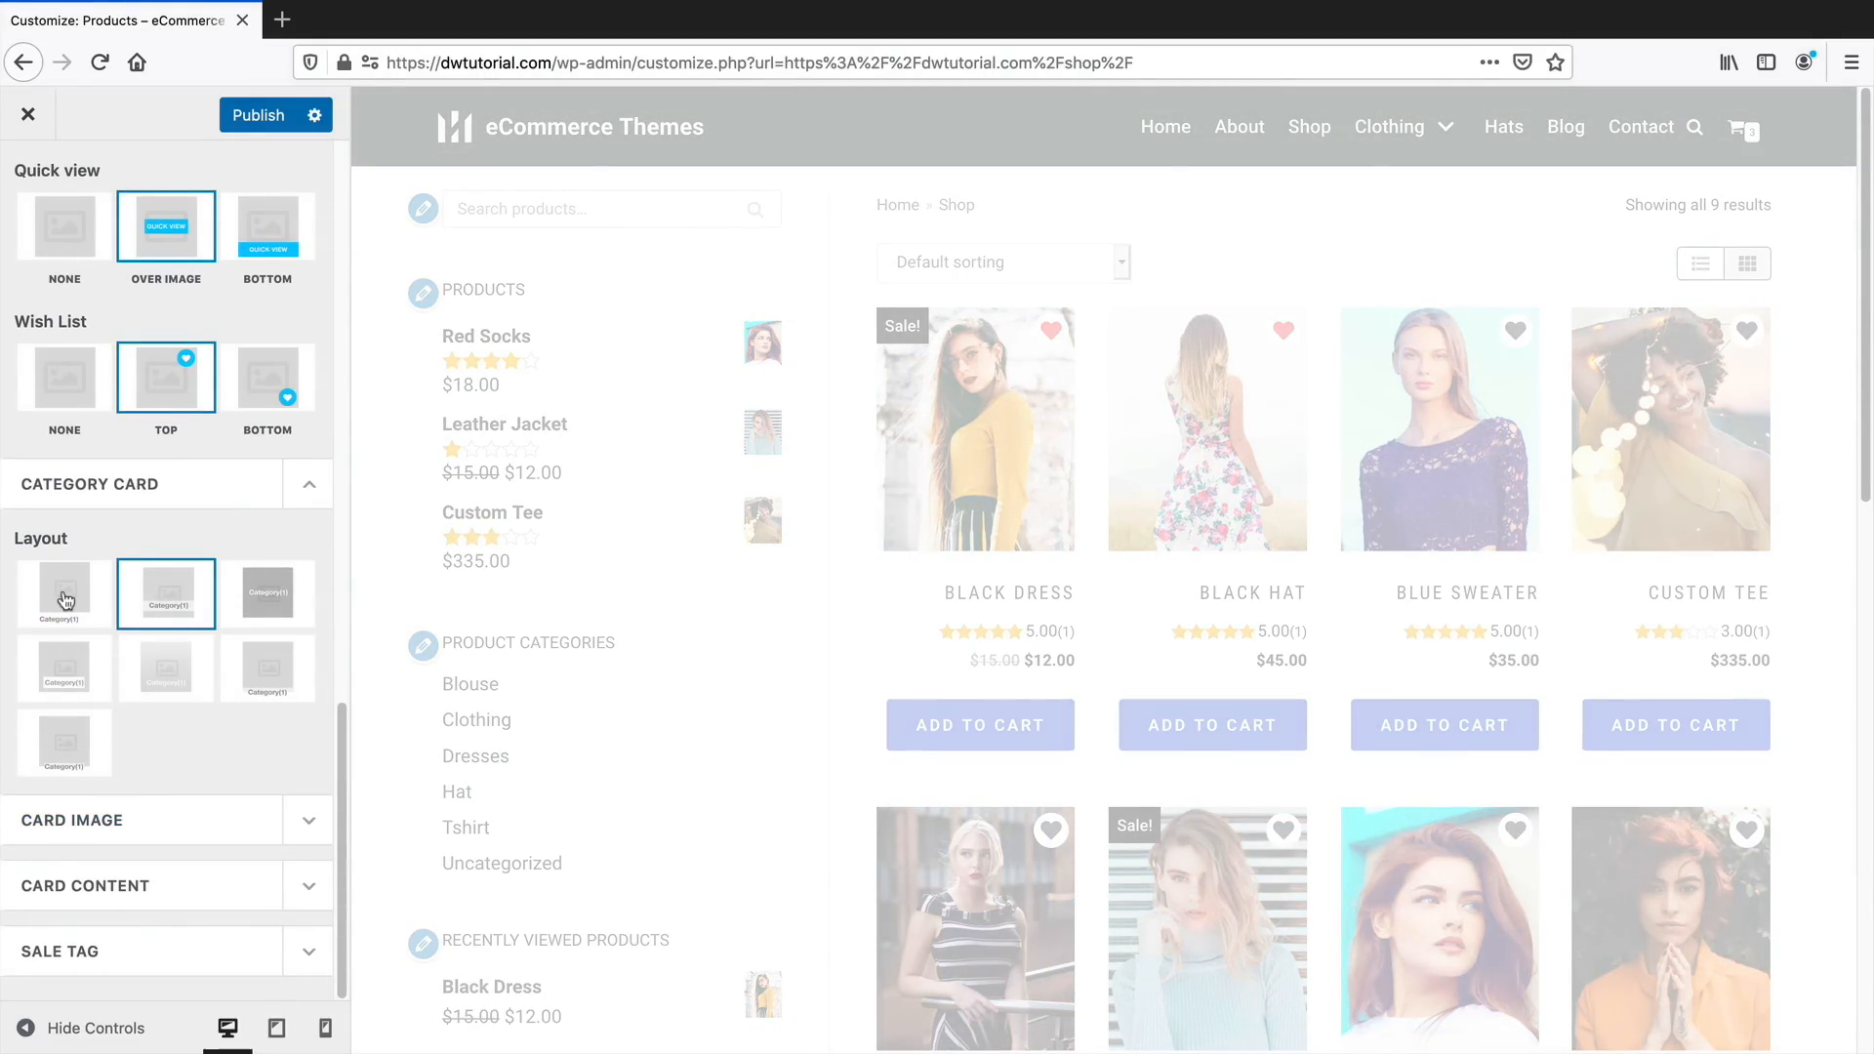
click(60, 593)
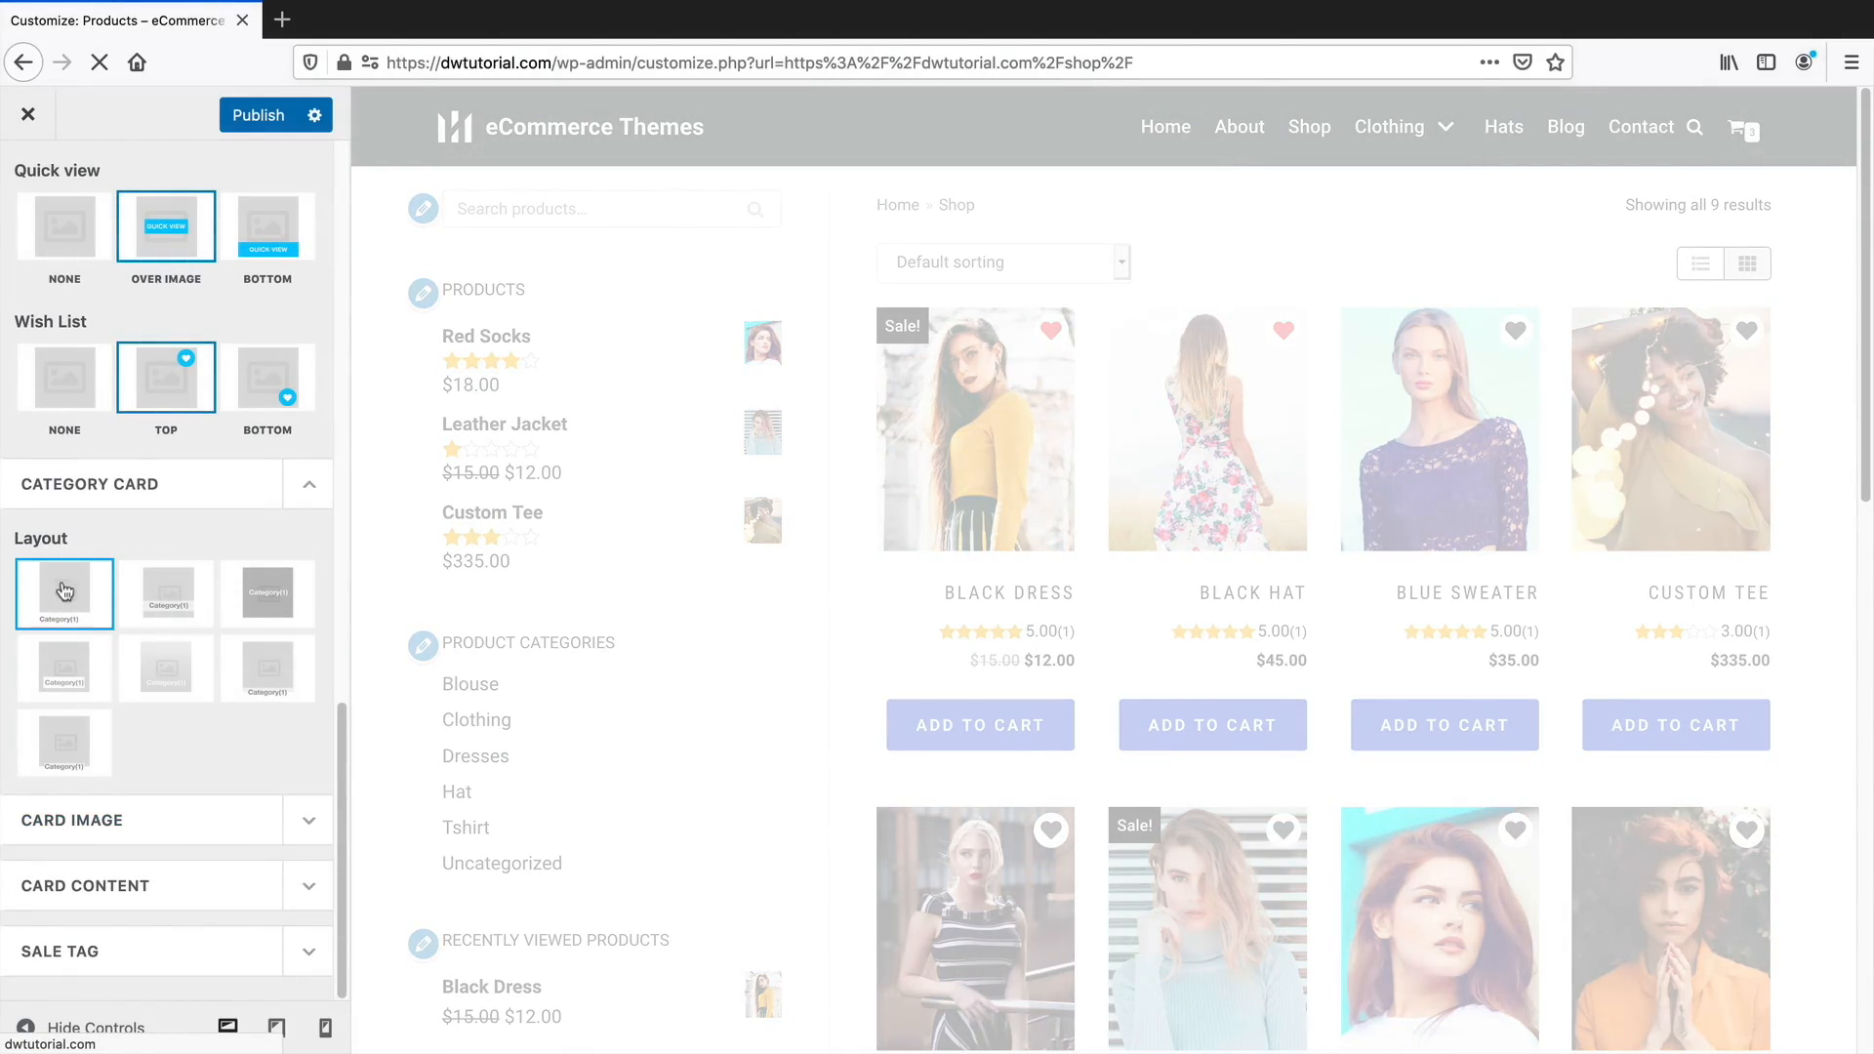
Force the same image height of 253 px on the product cards and preview the Glow image style
click(118, 820)
mouse_move(1032, 463)
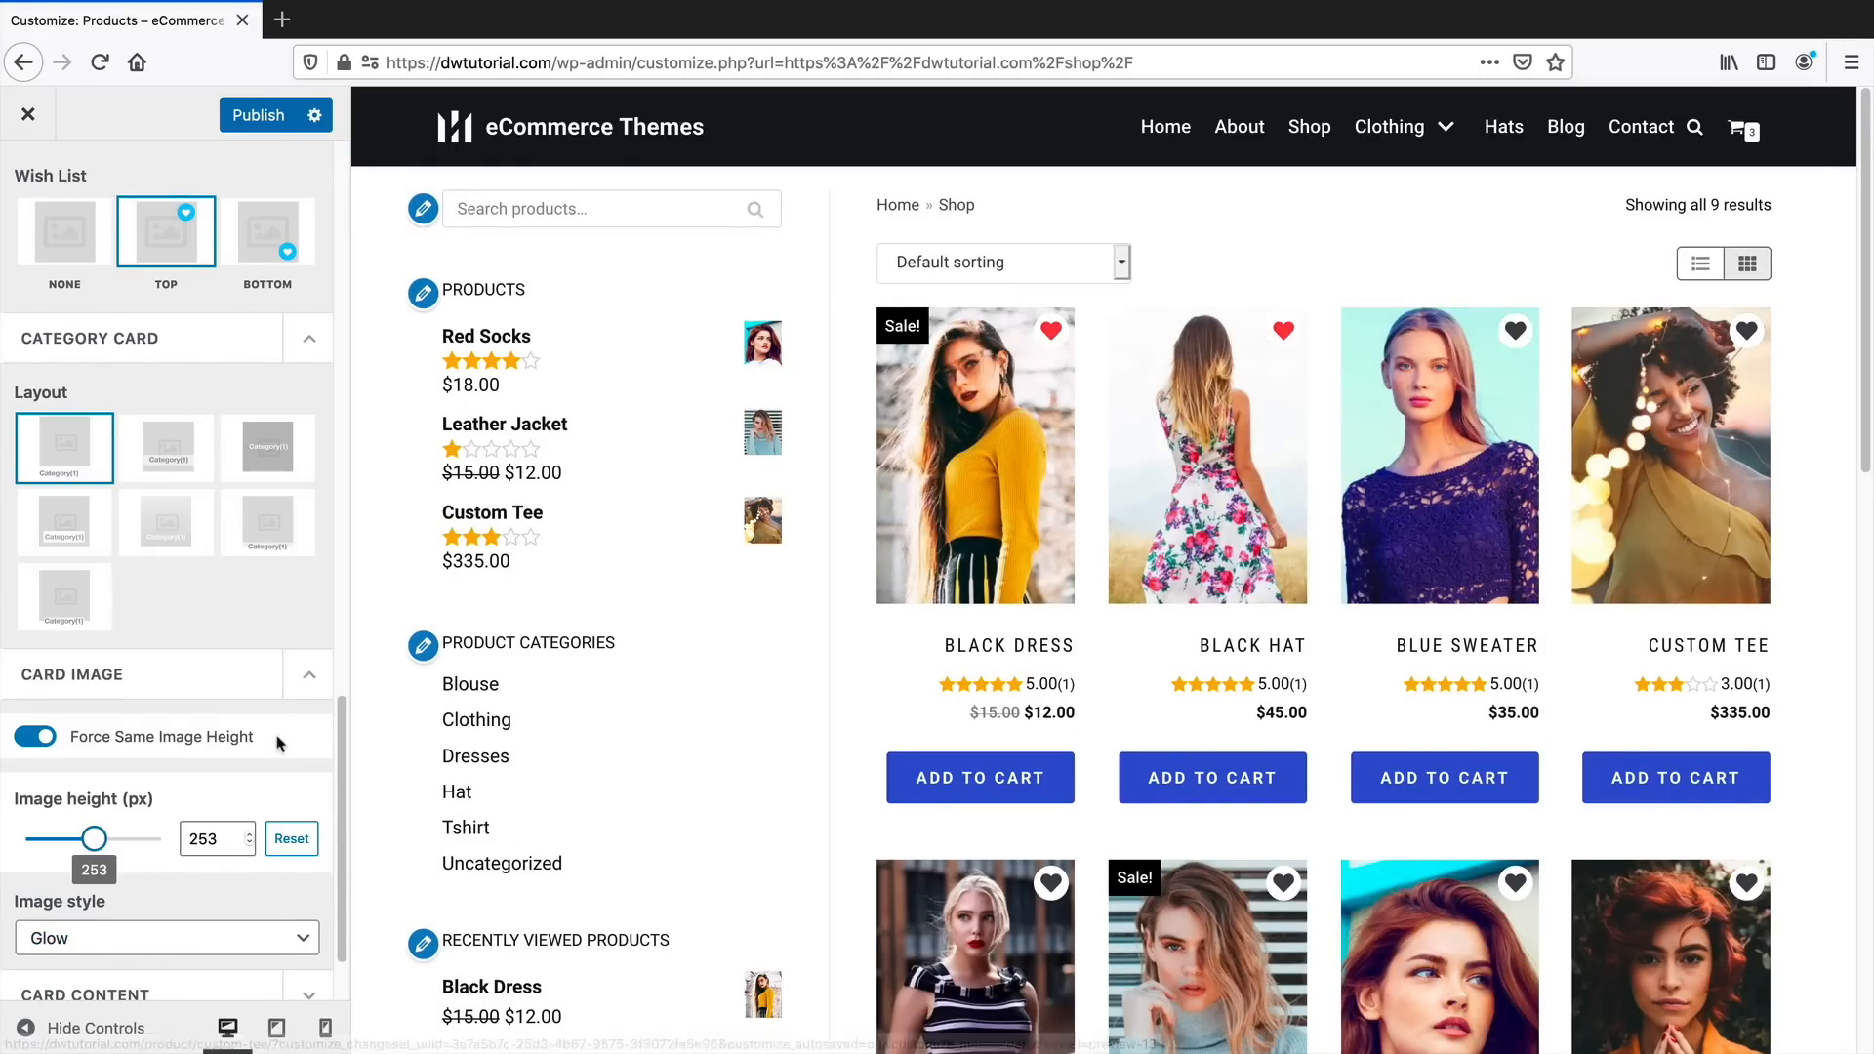
Try the Blur image style on the product cards and choose Grayscale instead
scroll(280, 742, down, 3)
click(180, 712)
click(140, 747)
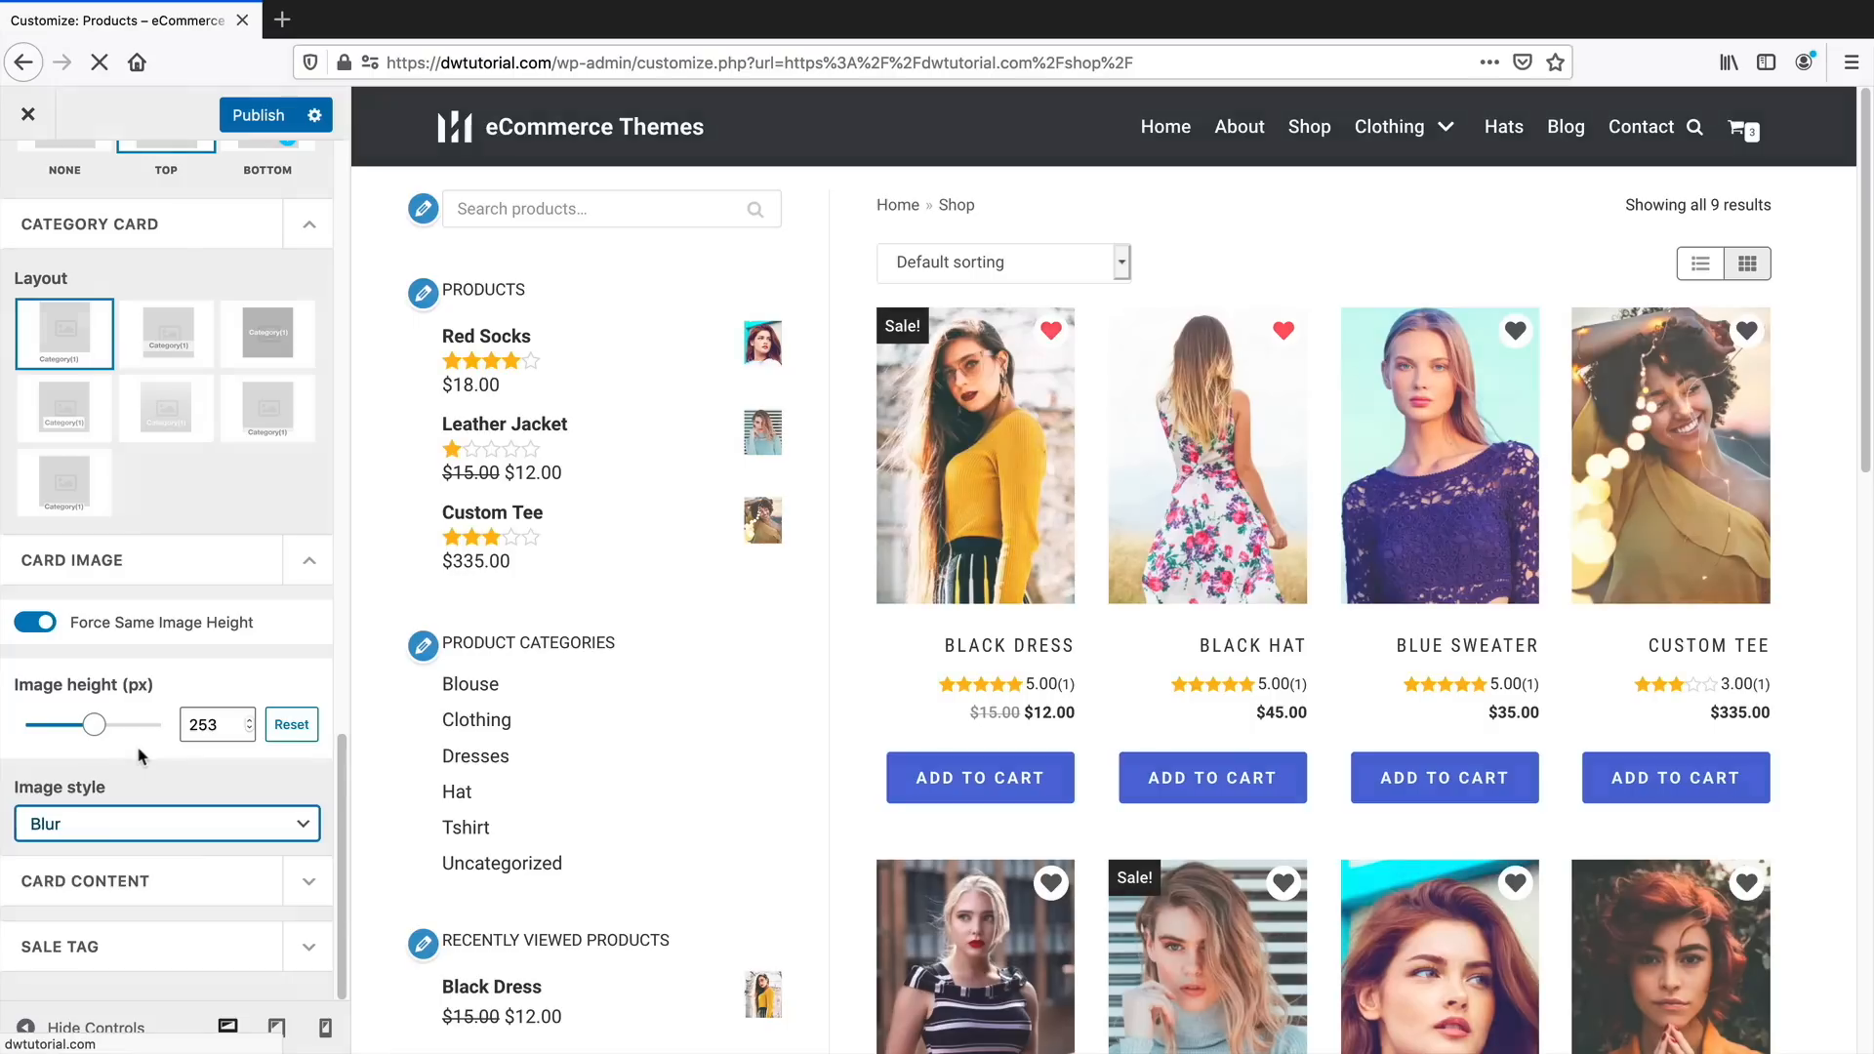
mouse_move(1052, 446)
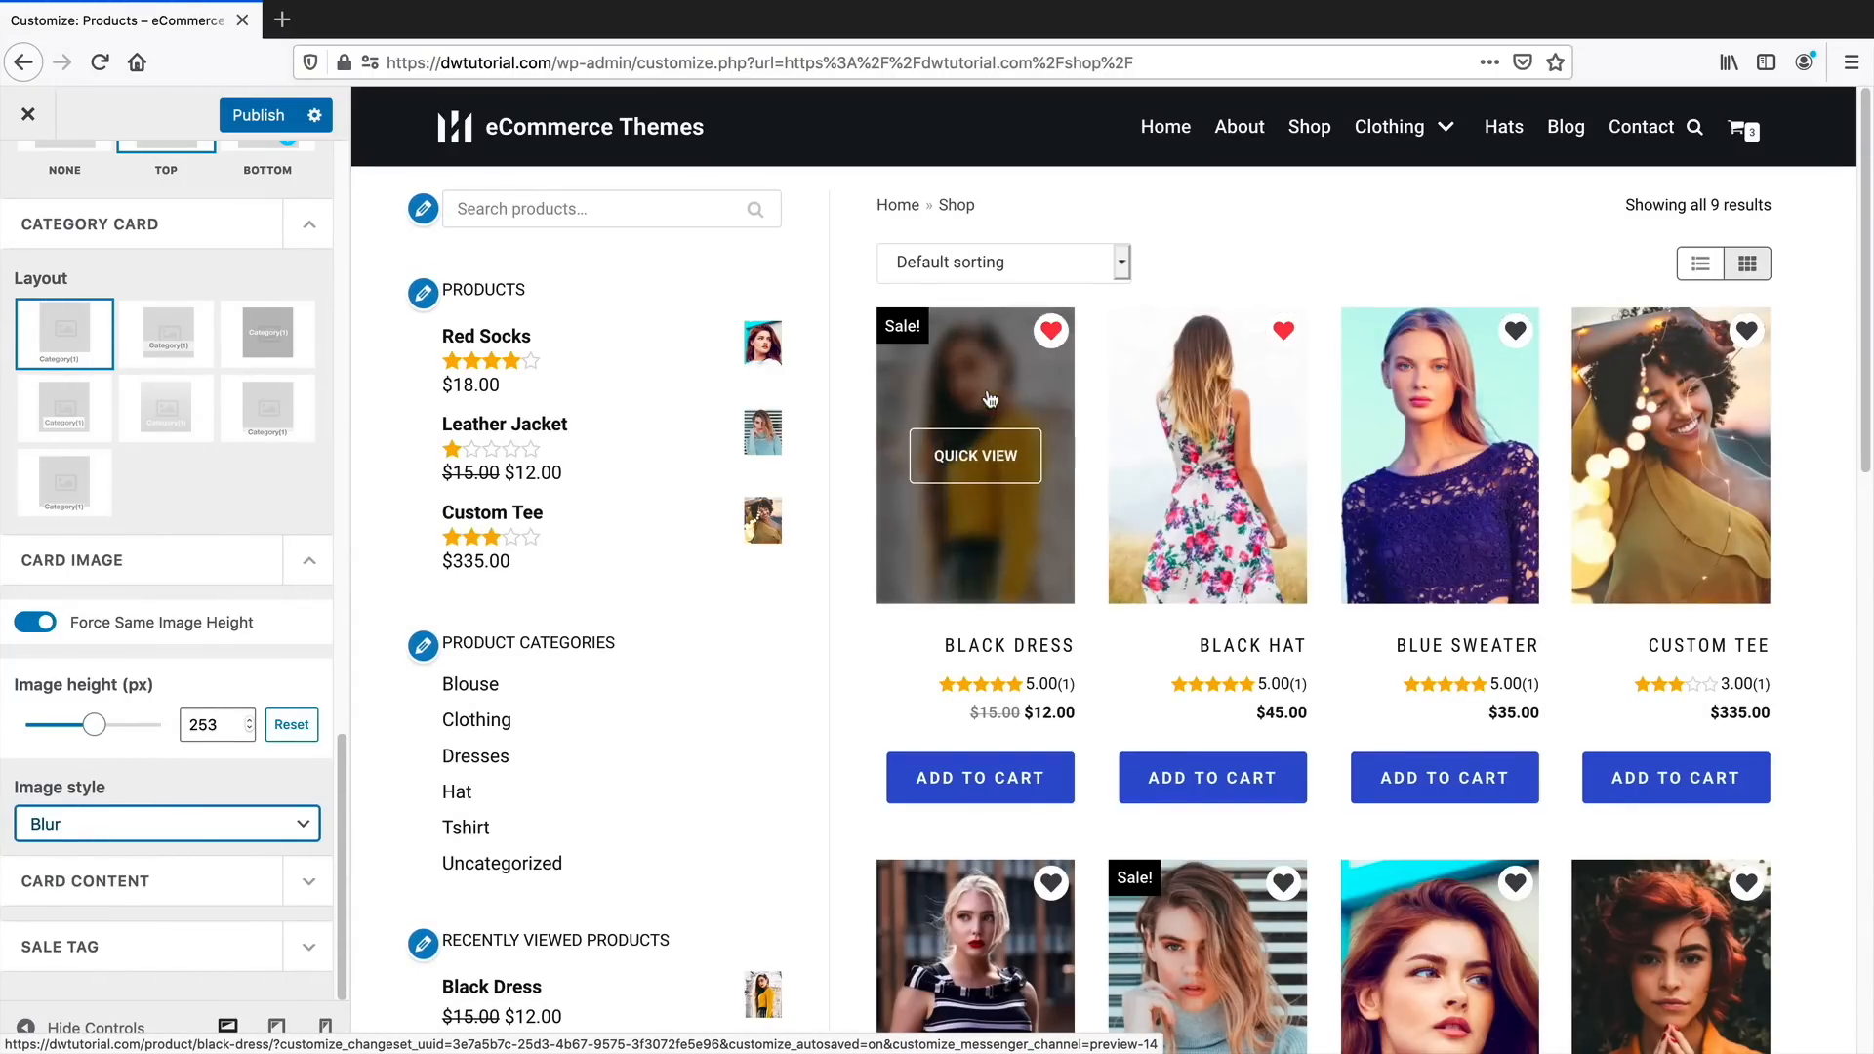
click(167, 823)
click(90, 941)
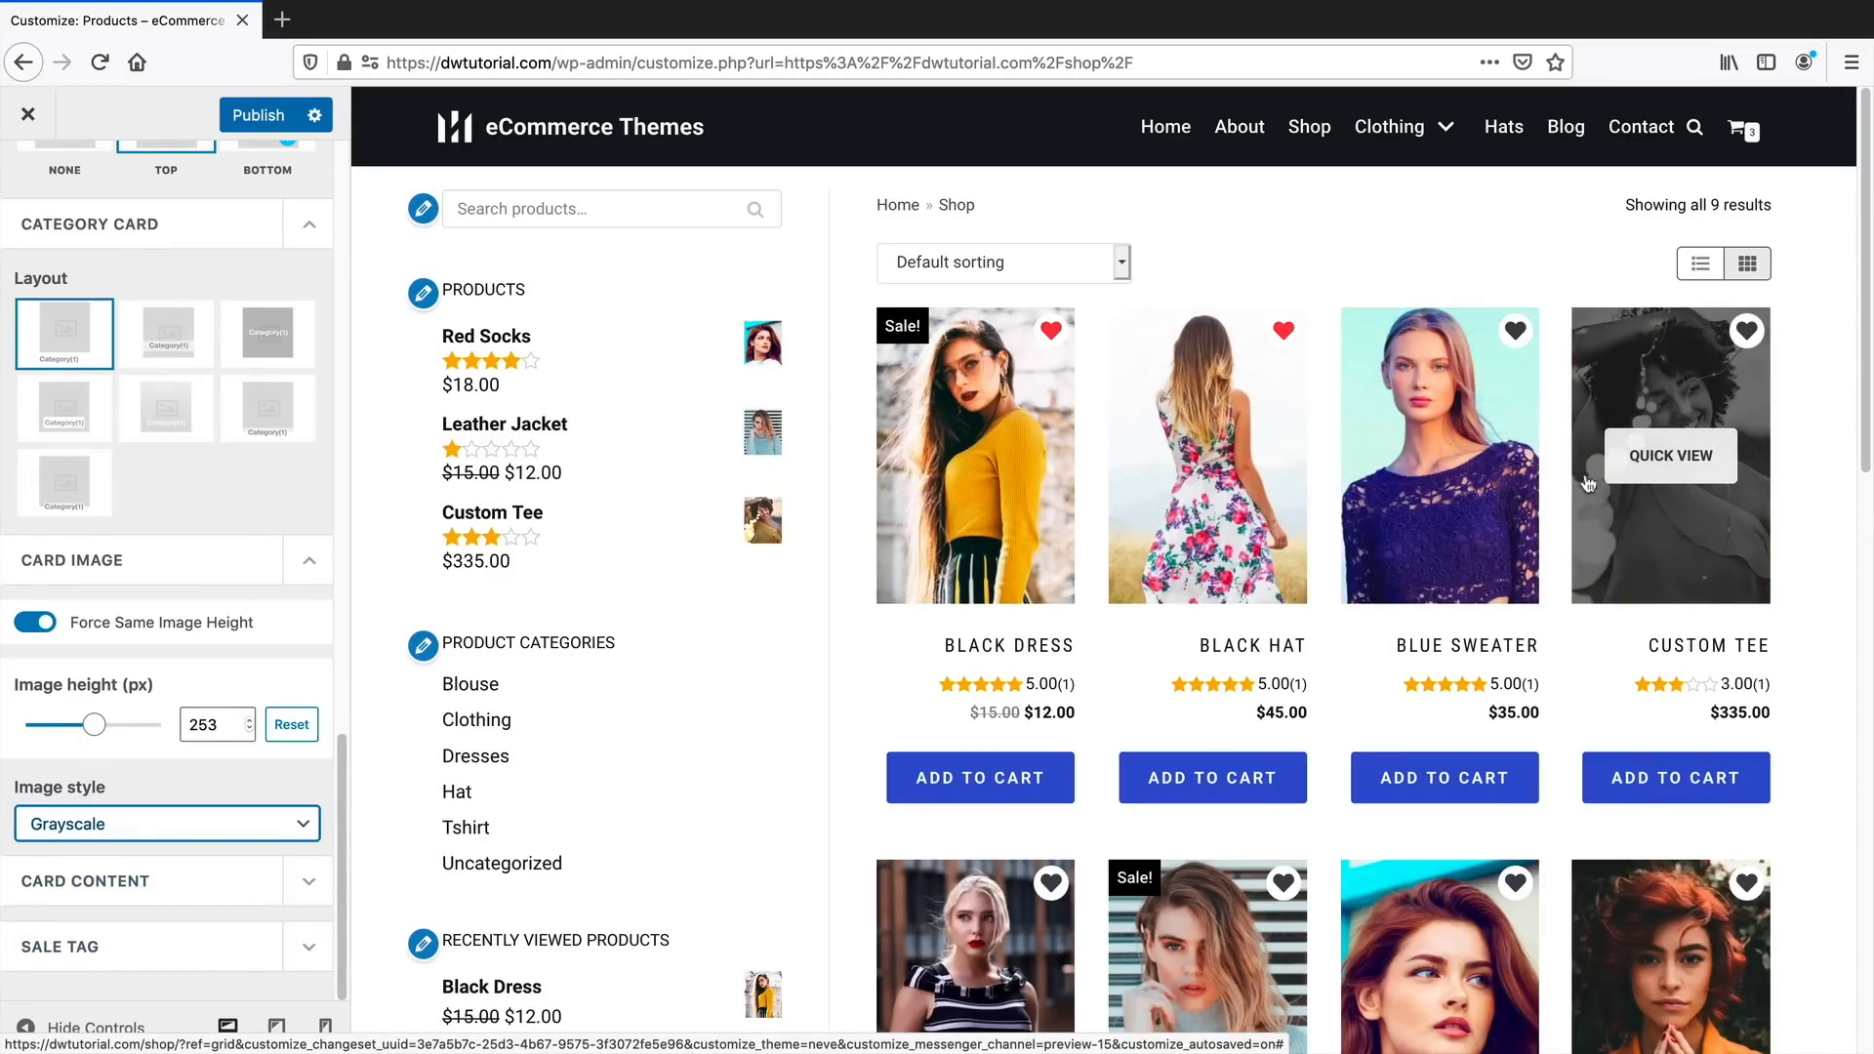
Show Category and Reviews in the product card content and set its alignment to Center
click(260, 874)
click(50, 611)
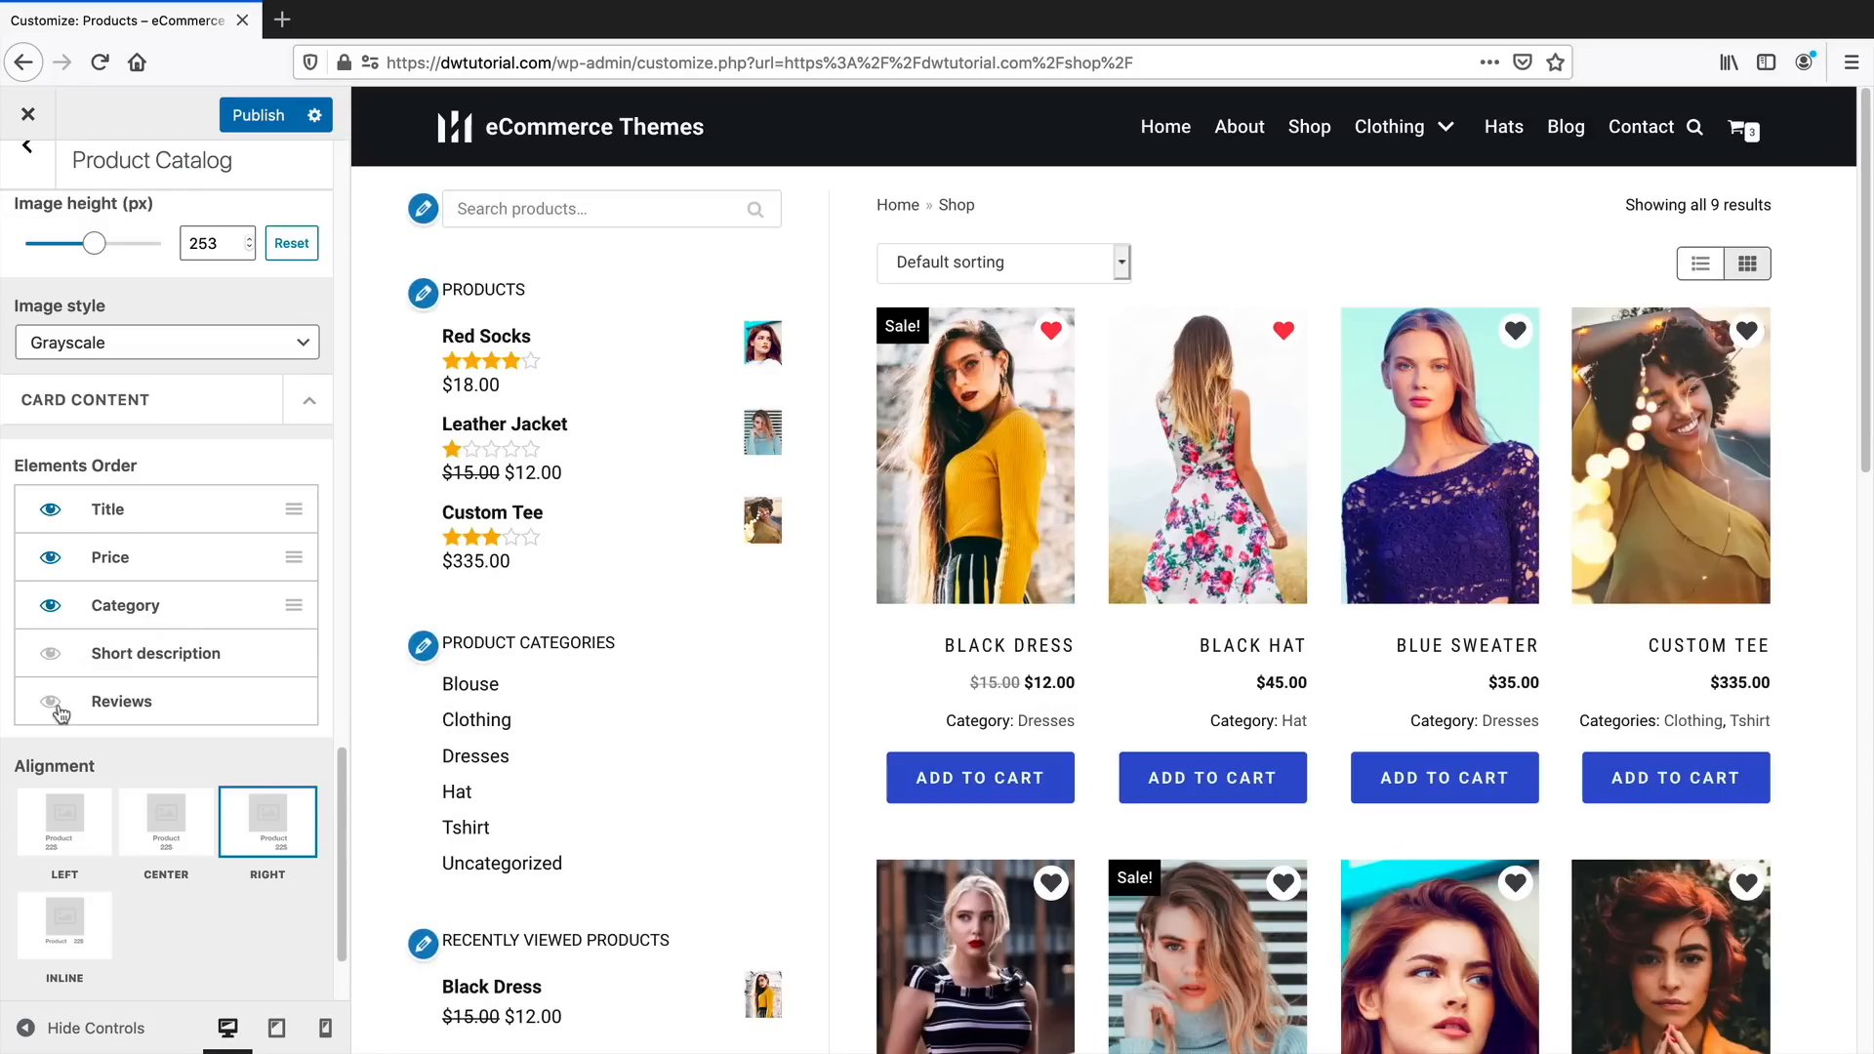
click(51, 703)
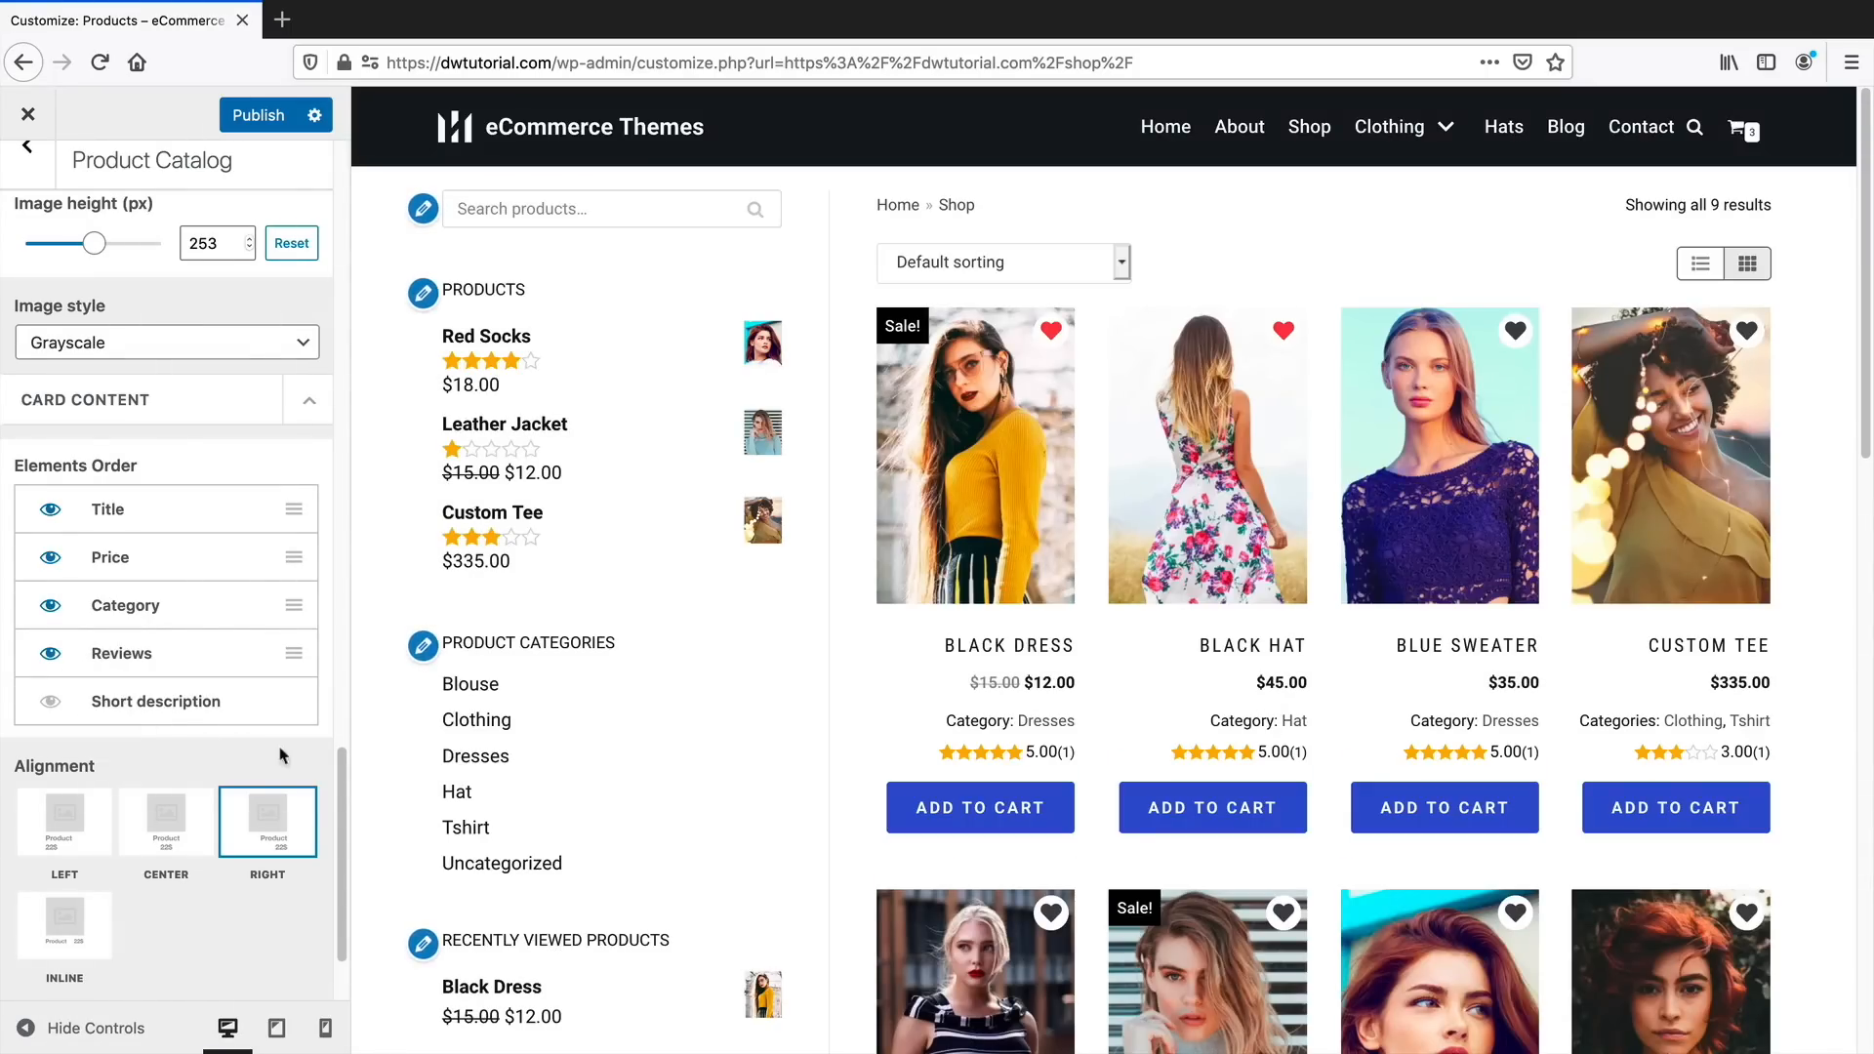
scroll(252, 732, down, 3)
click(167, 686)
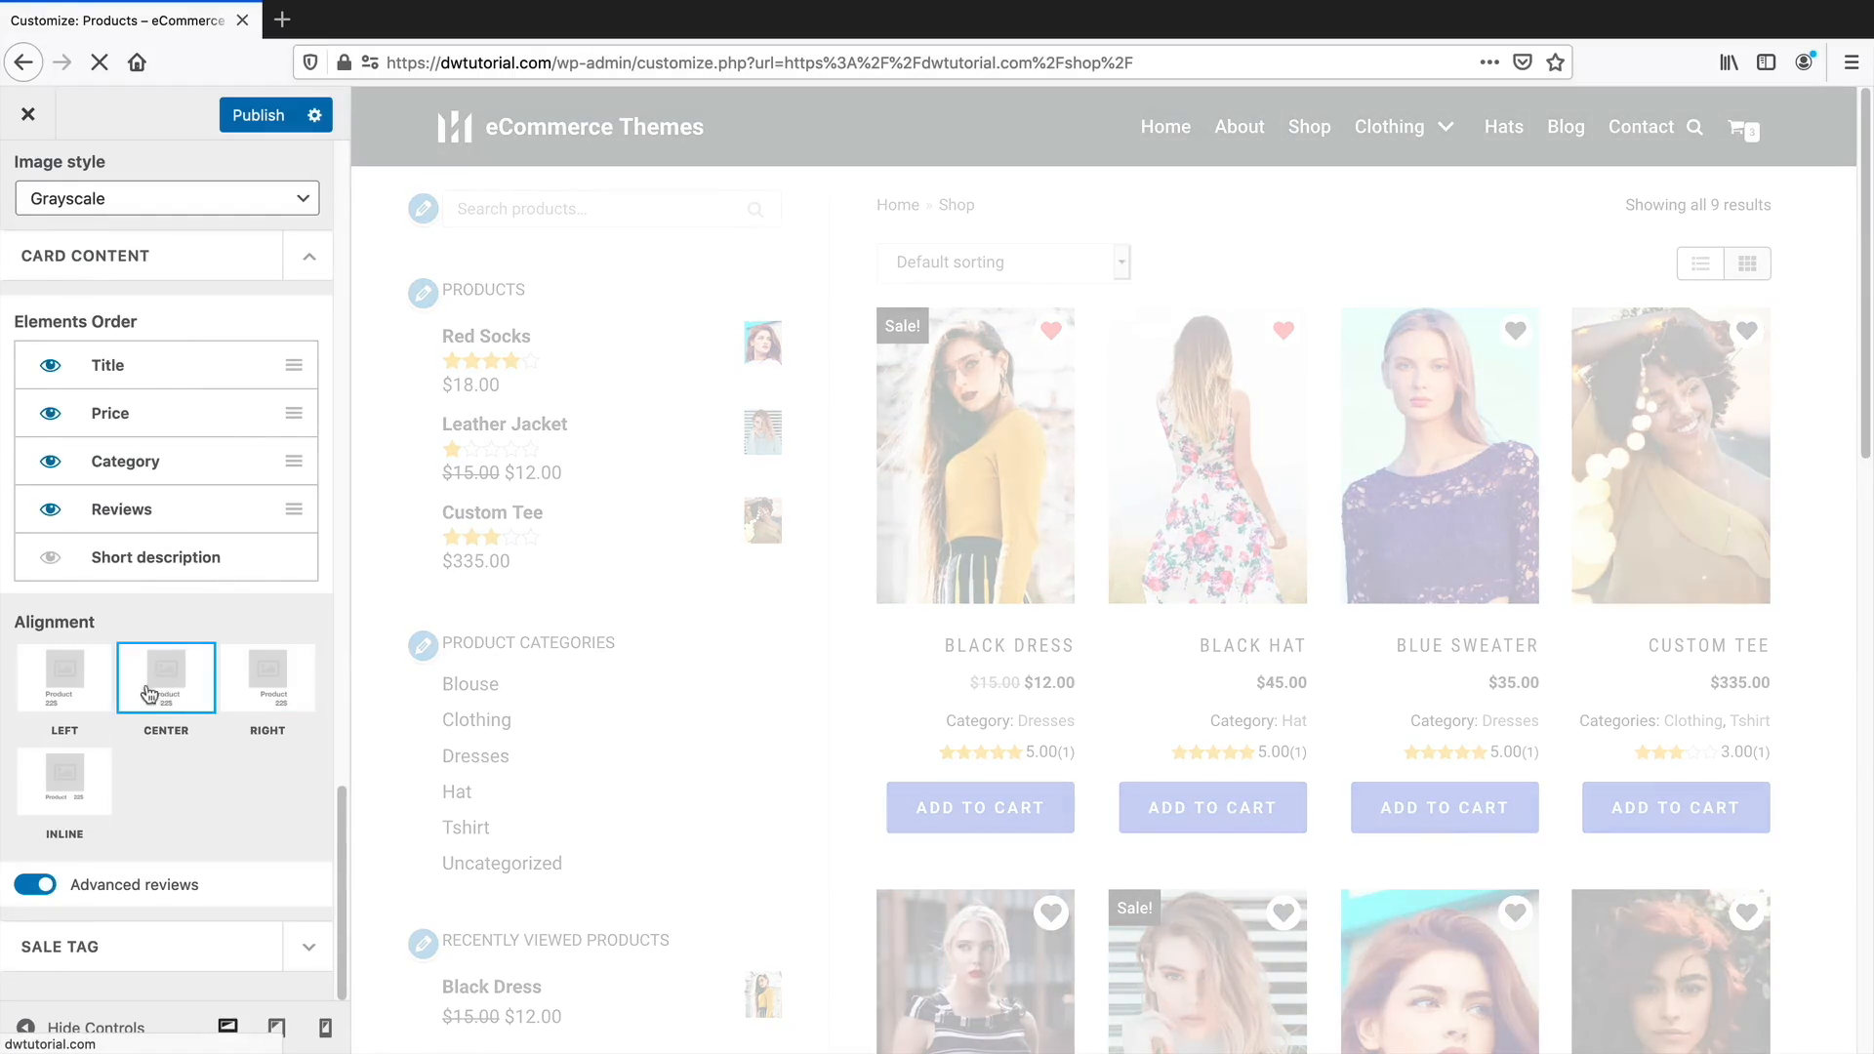
Try the Inline alignment on the product cards and return to Center, and toggle Advanced reviews off and on again
click(60, 783)
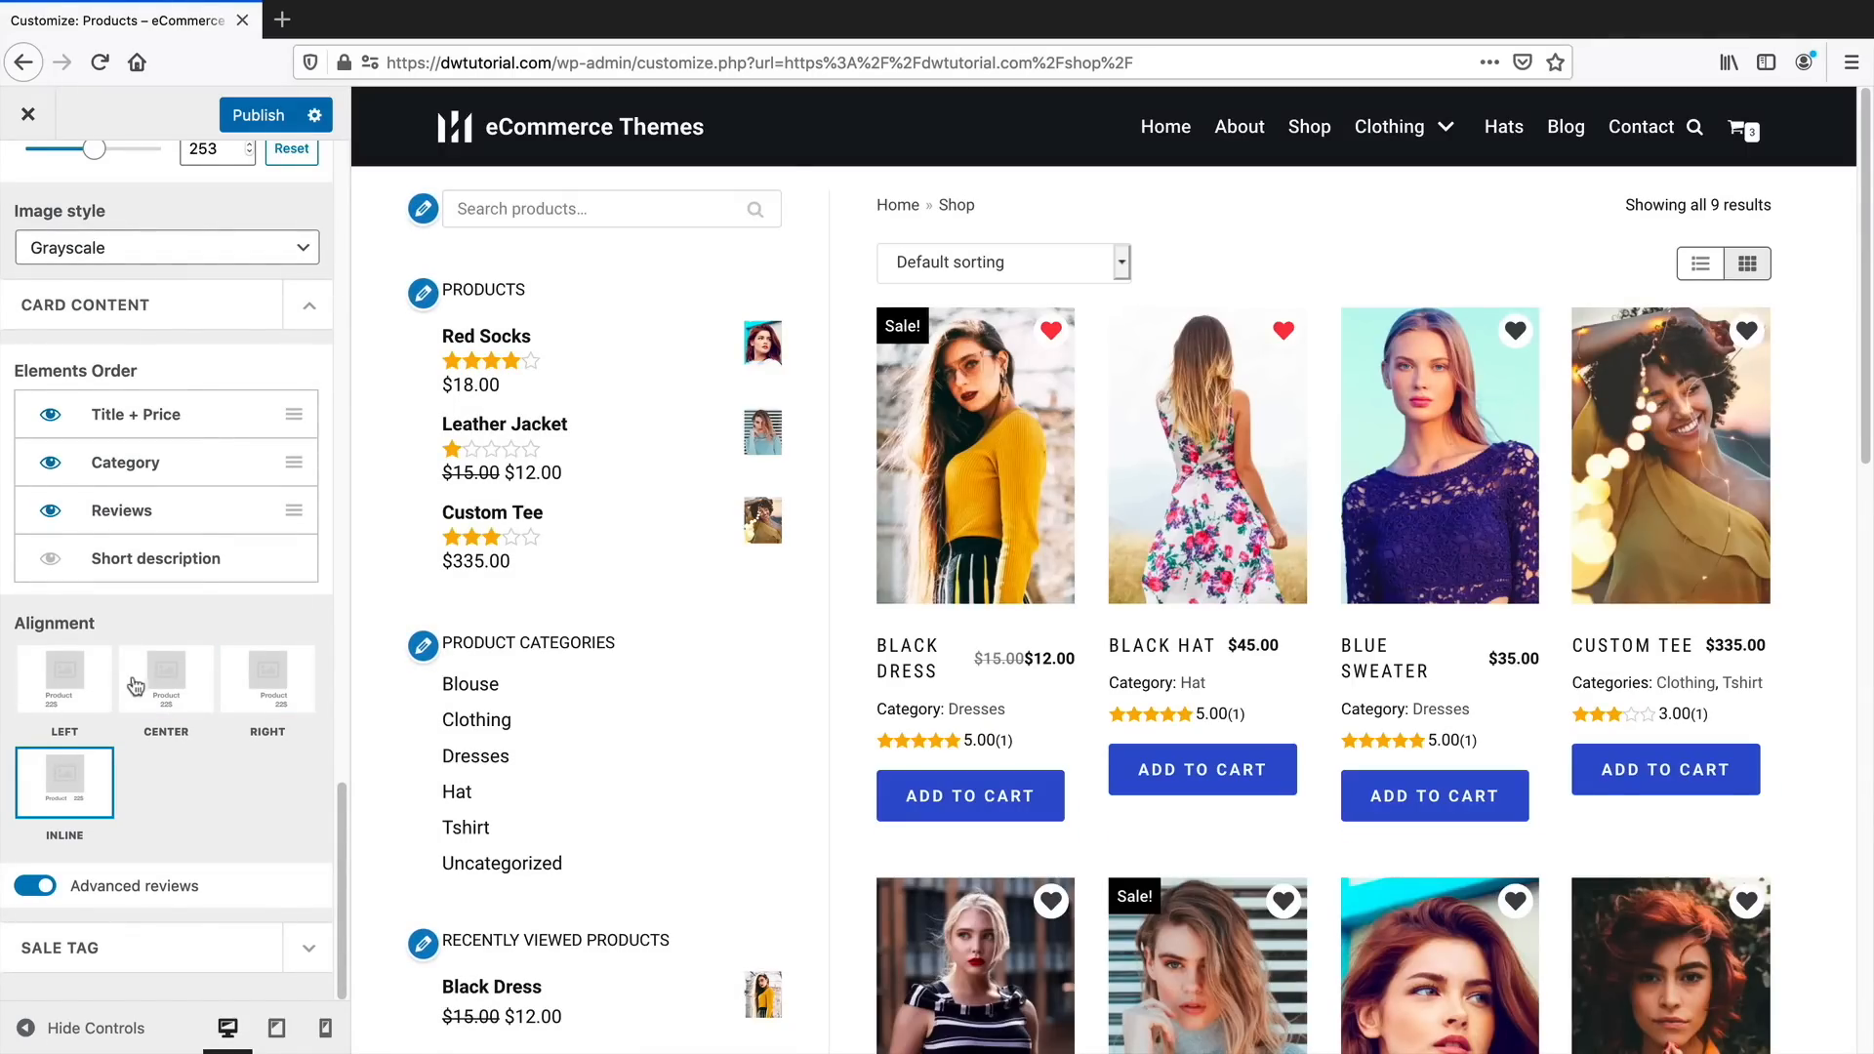
click(136, 687)
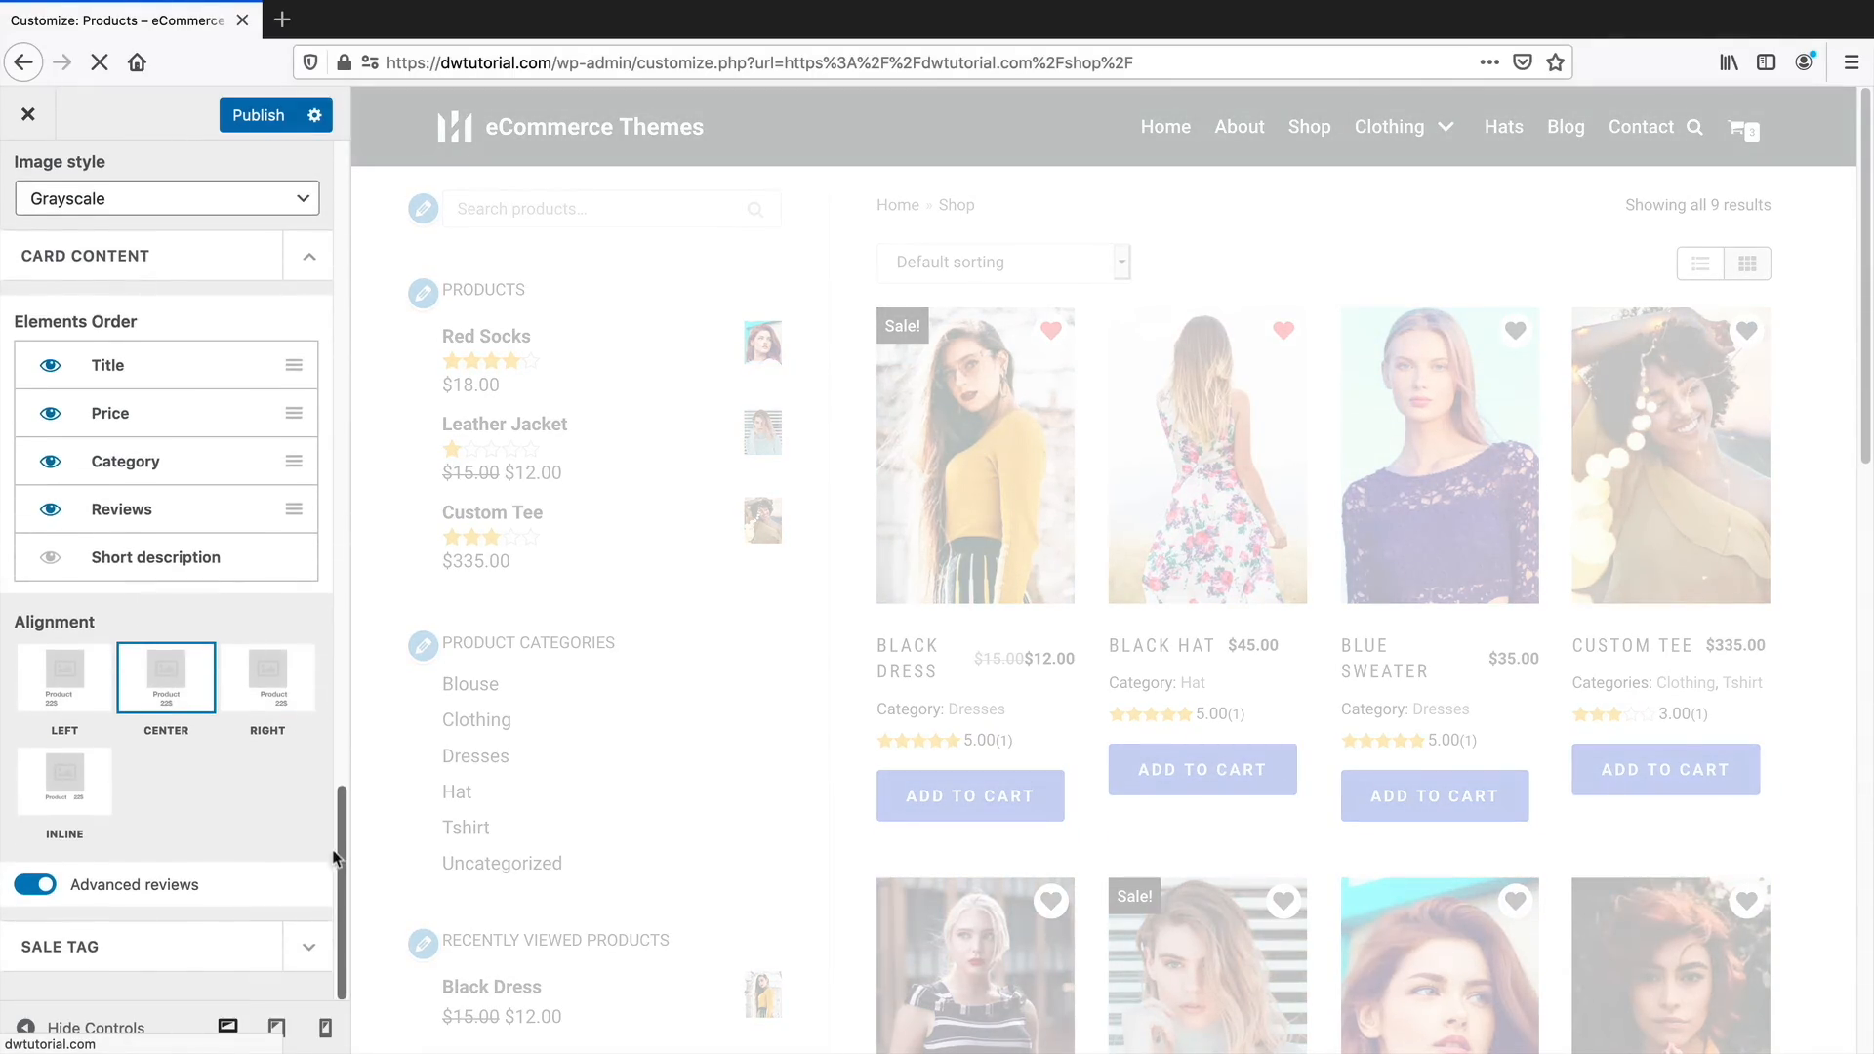
scroll(137, 683, down, 1)
click(36, 885)
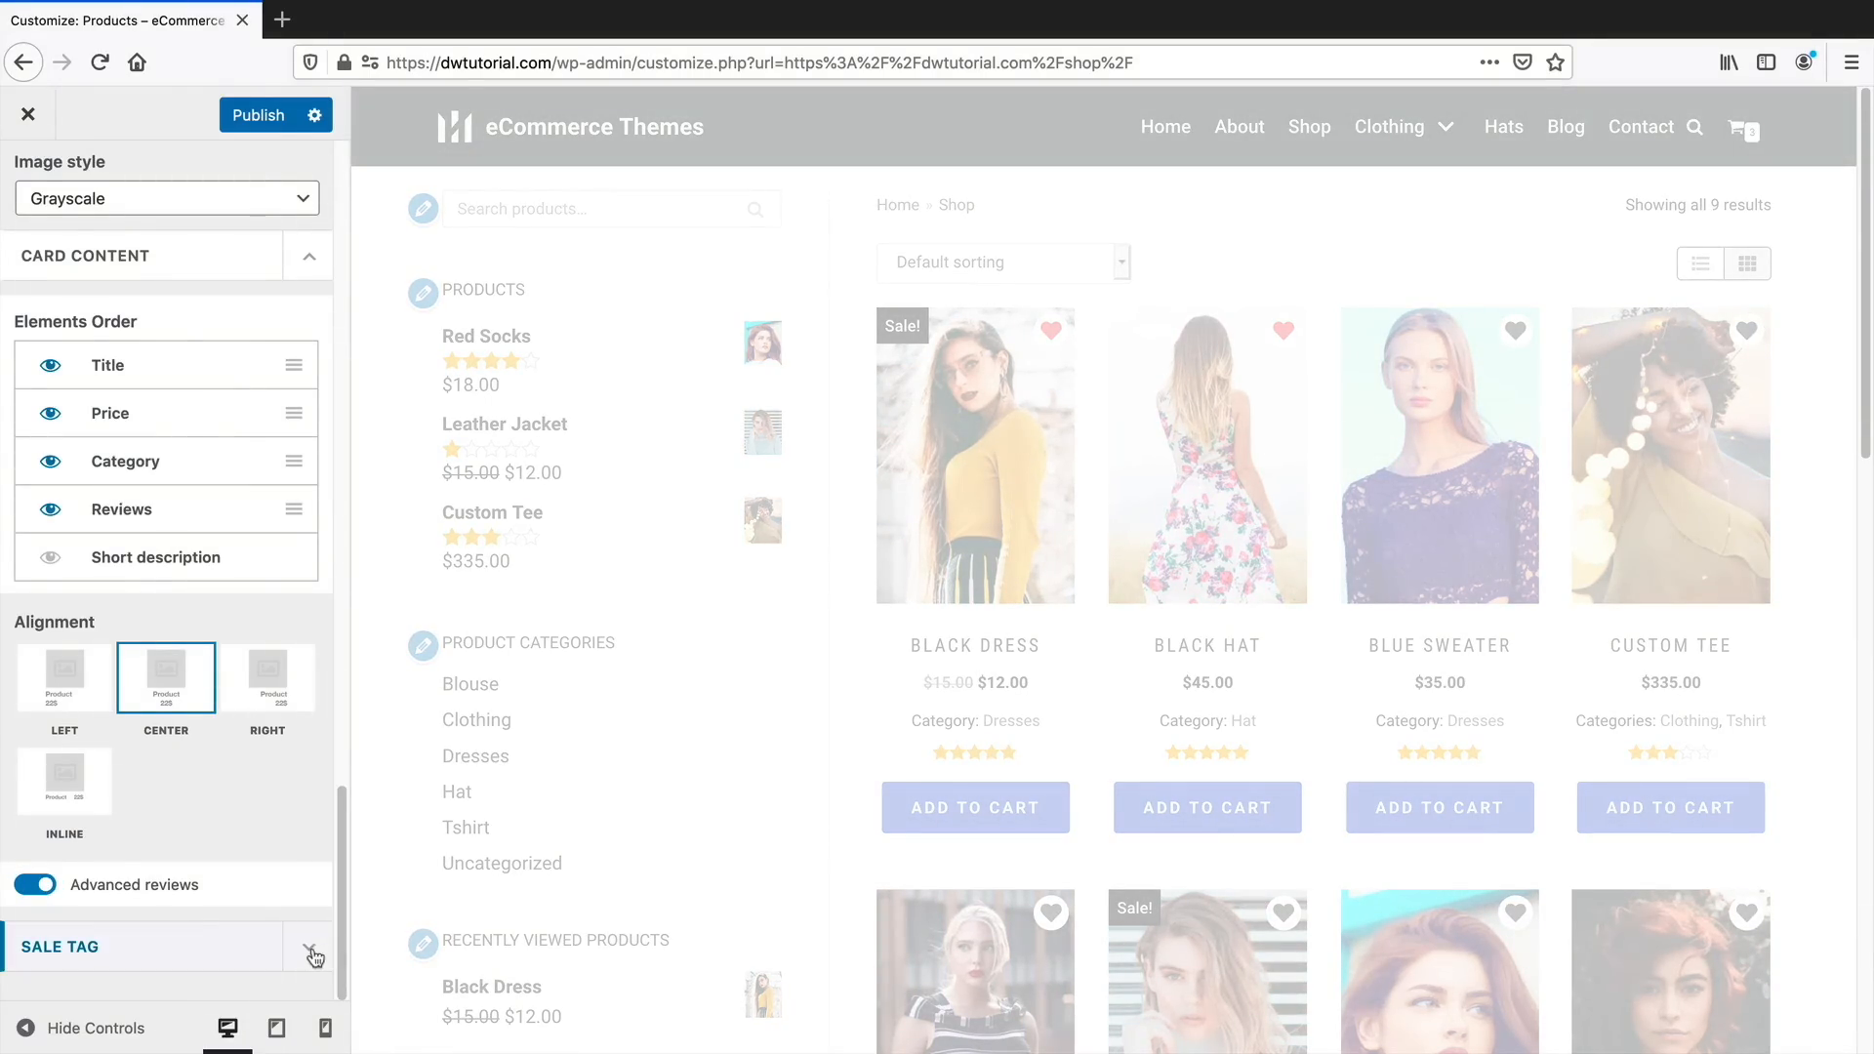
Set the sale tag's position to Outside and its alignment to Right
click(310, 947)
scroll(332, 939, down, 1)
click(166, 449)
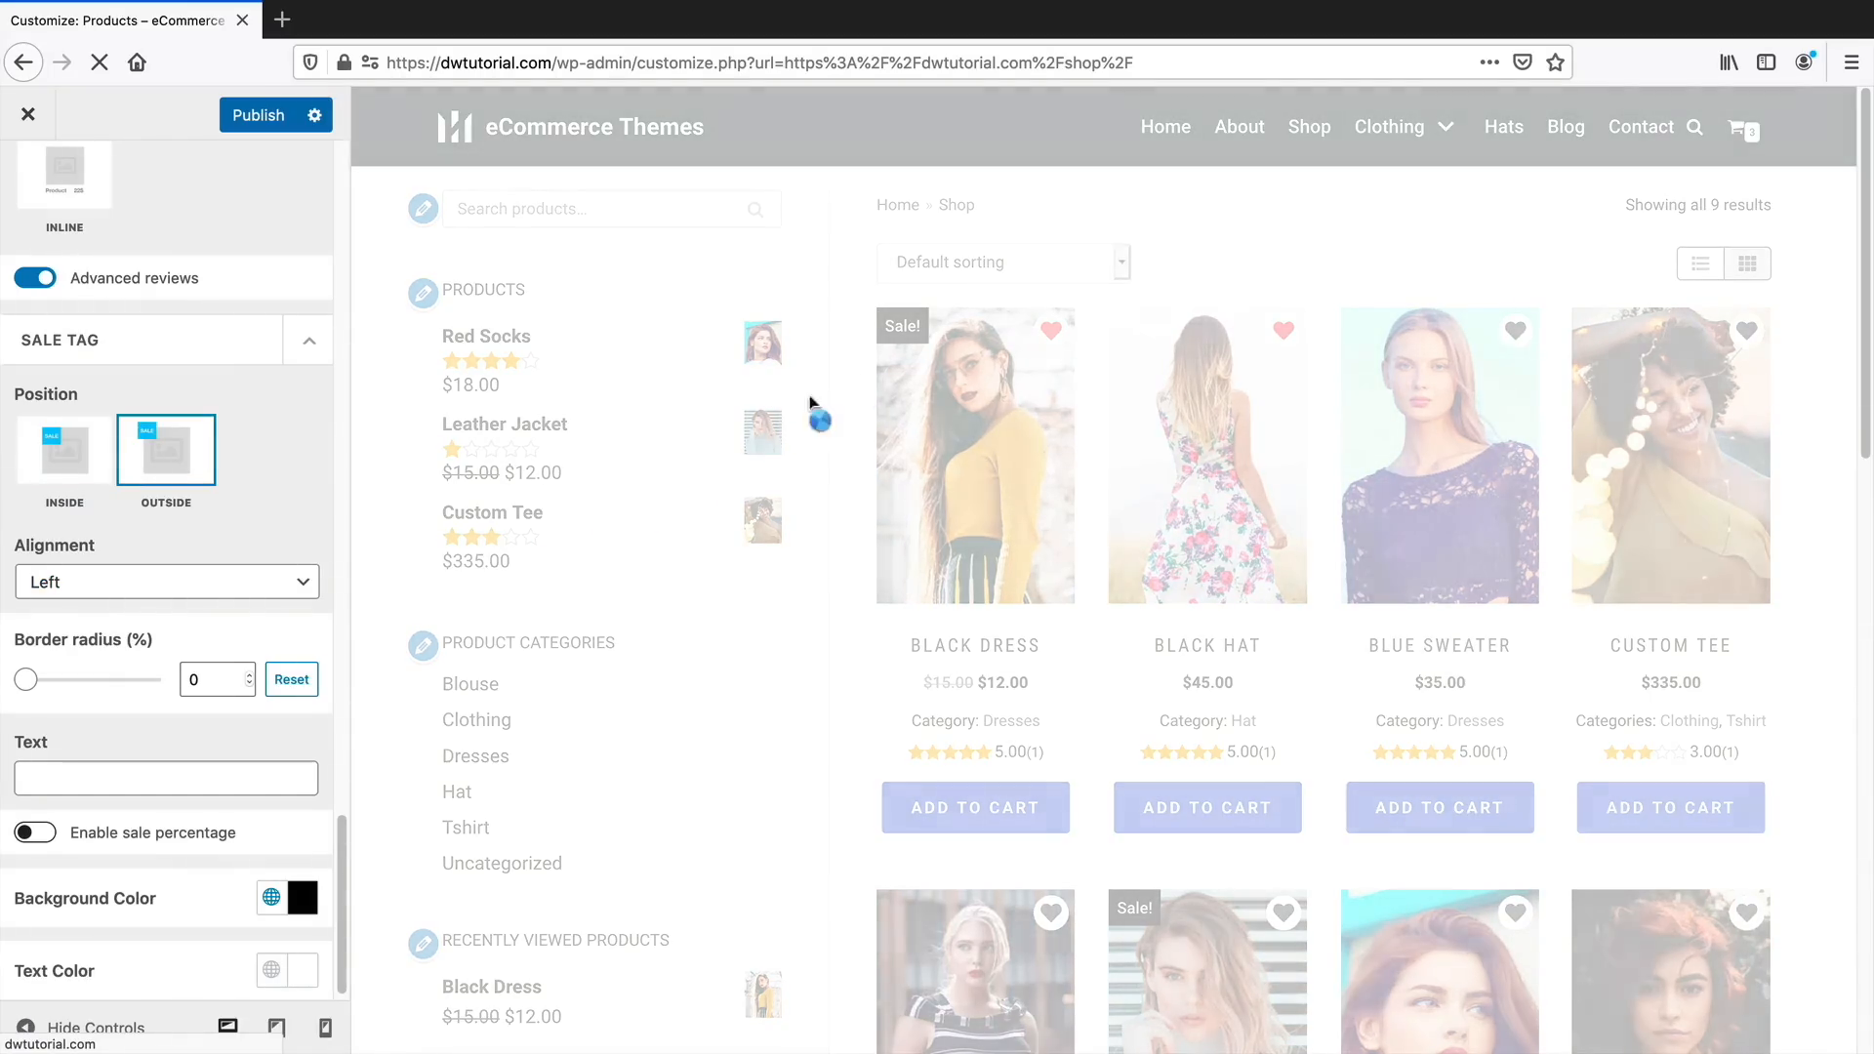
click(166, 582)
click(49, 605)
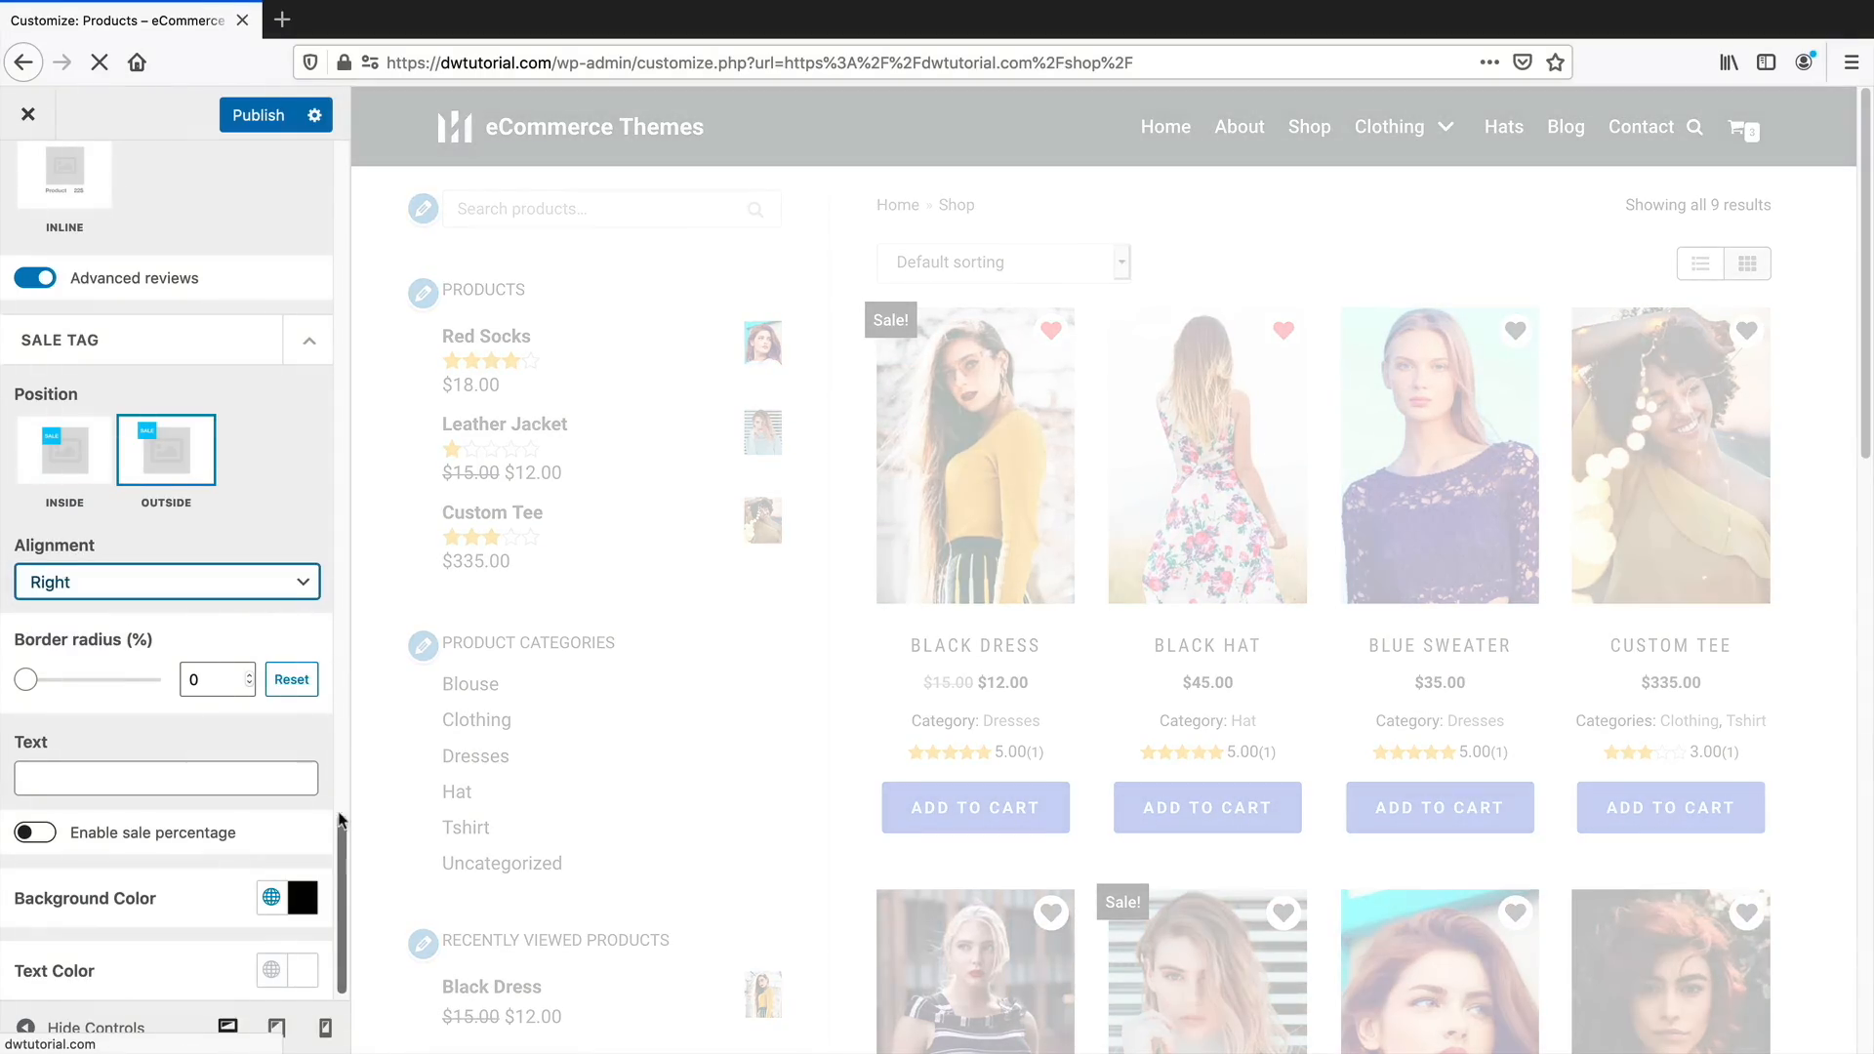
Try a red background color on the sale tag and set it back to black, #000000
scroll(293, 859, down, 1)
click(305, 872)
click(573, 490)
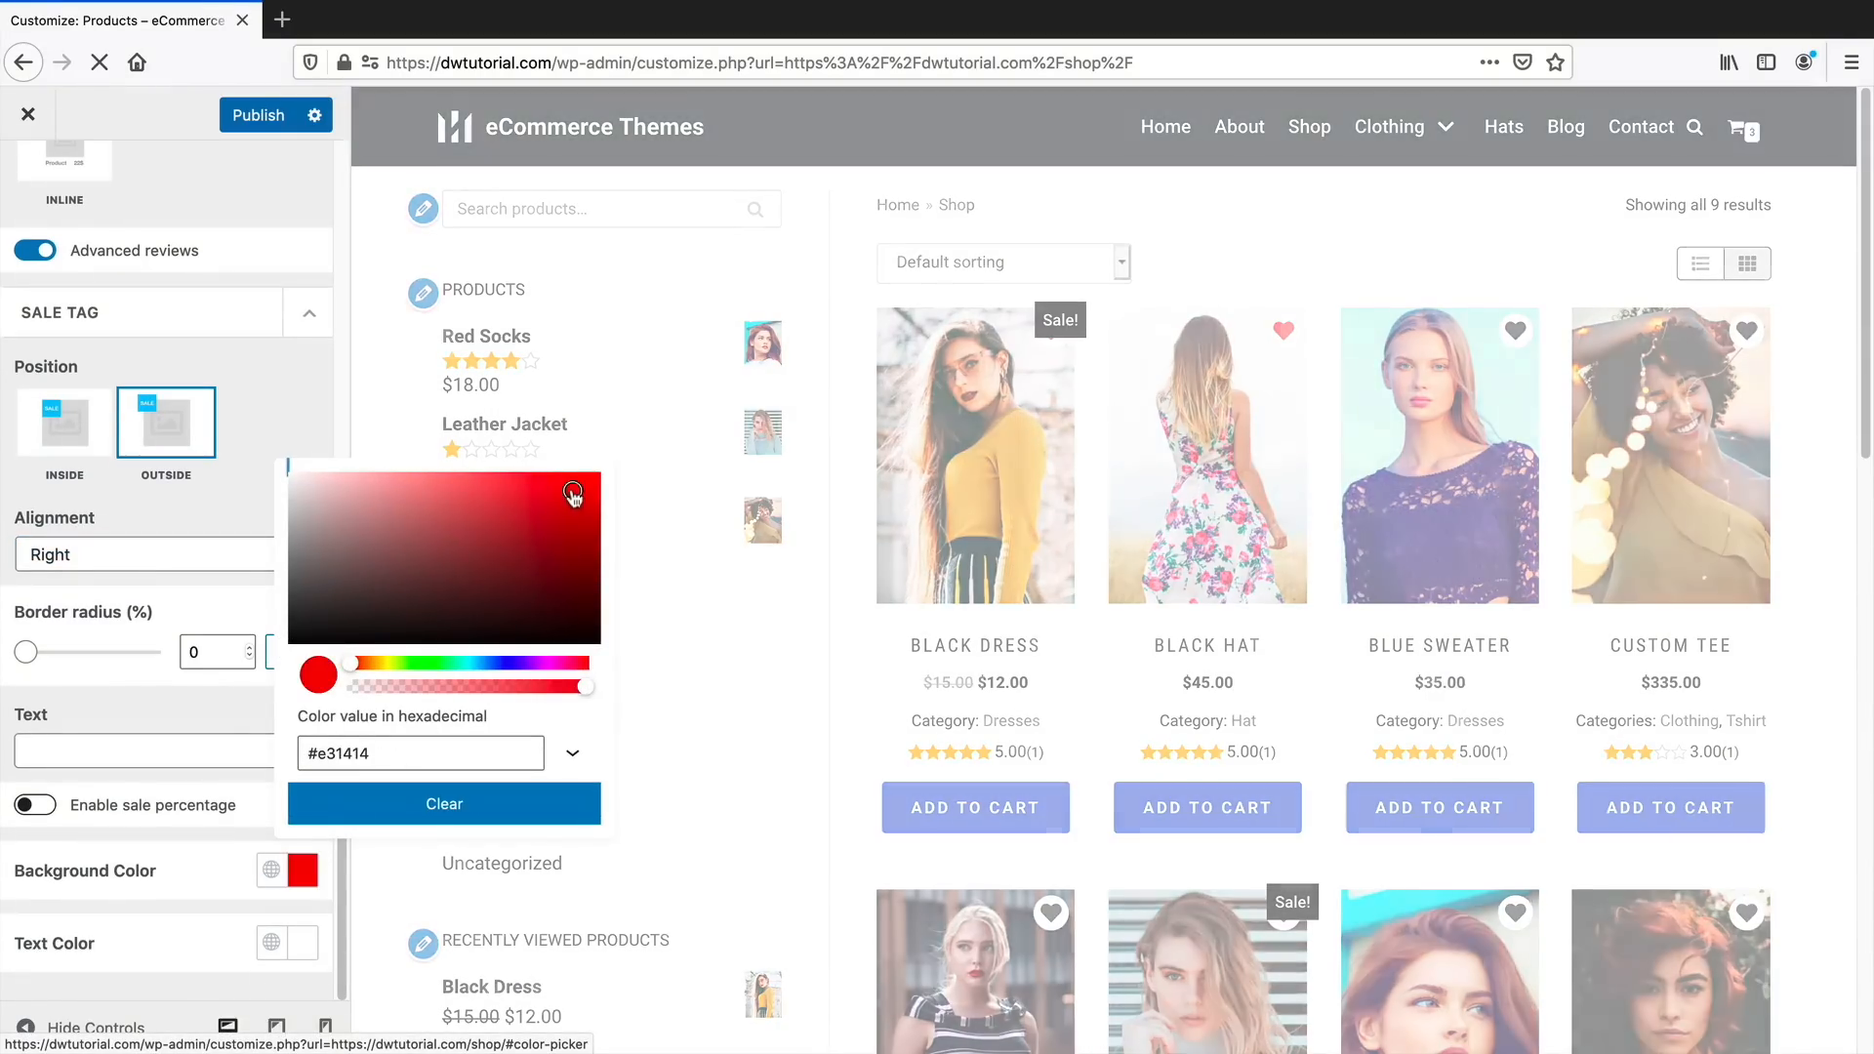
click(689, 420)
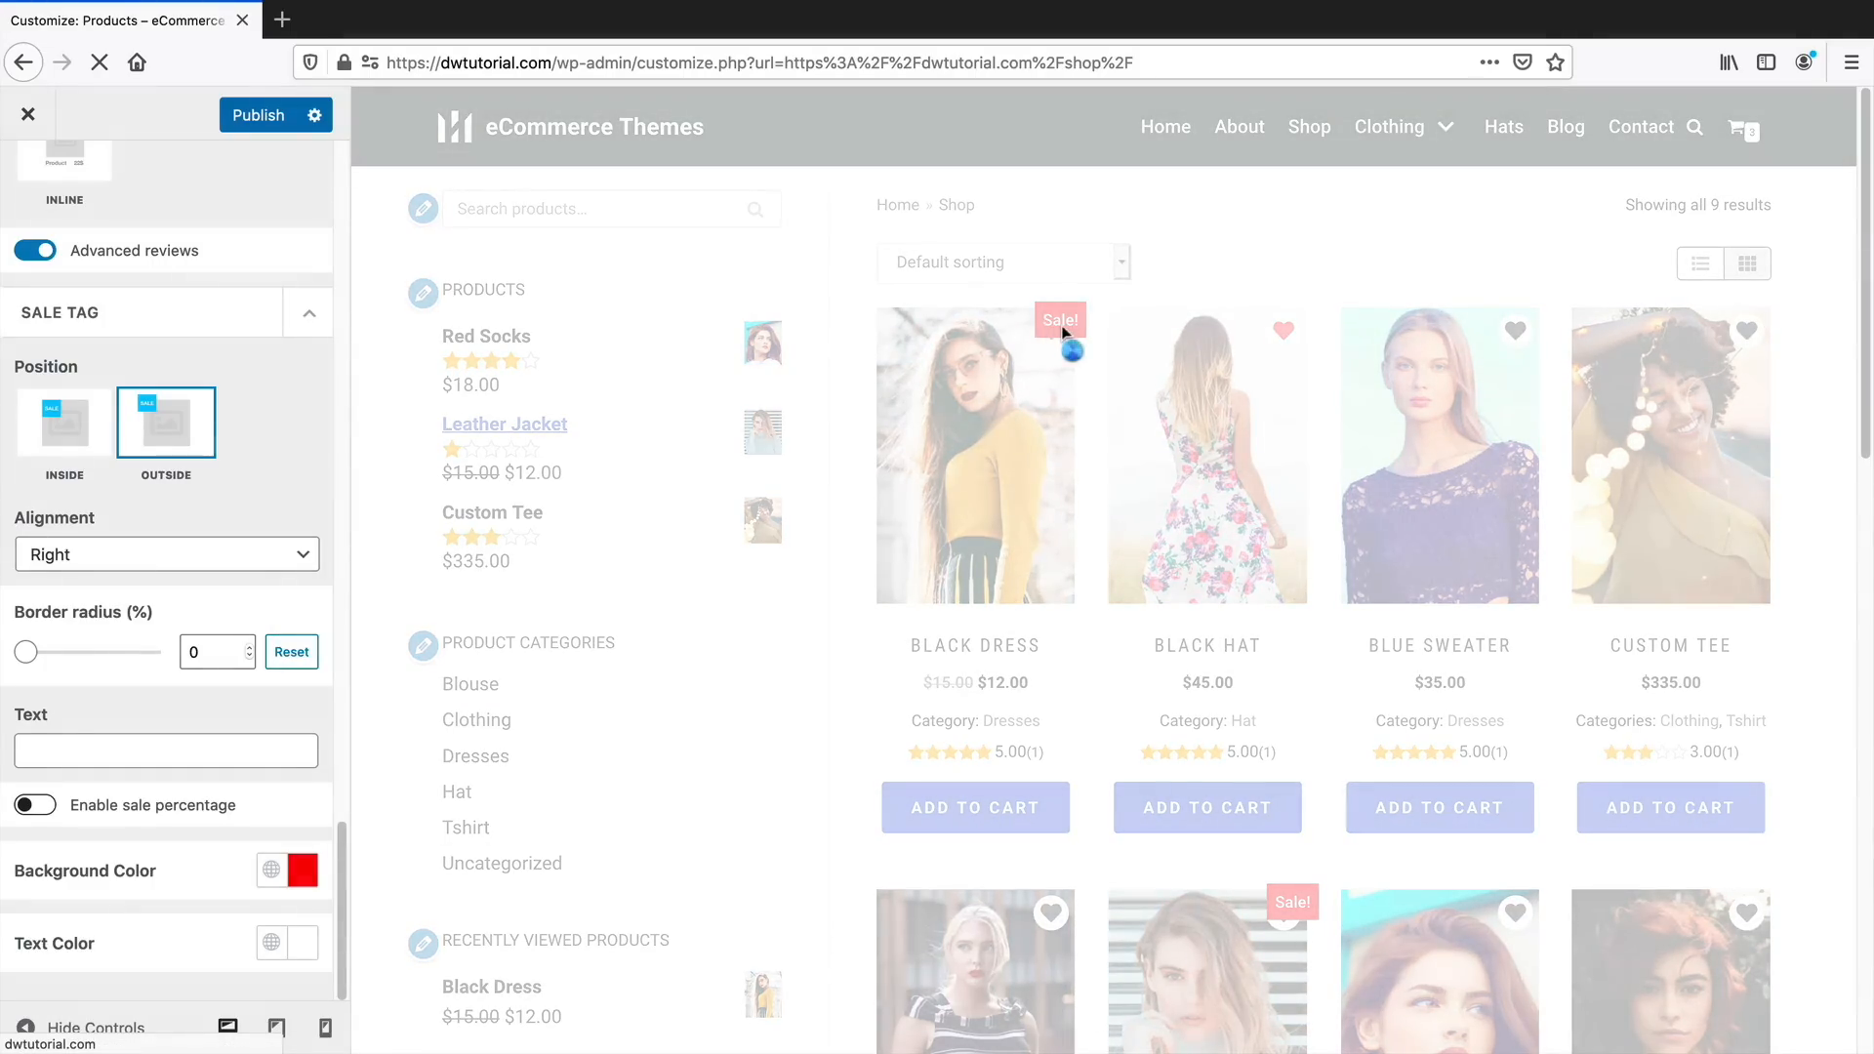
click(304, 871)
click(290, 643)
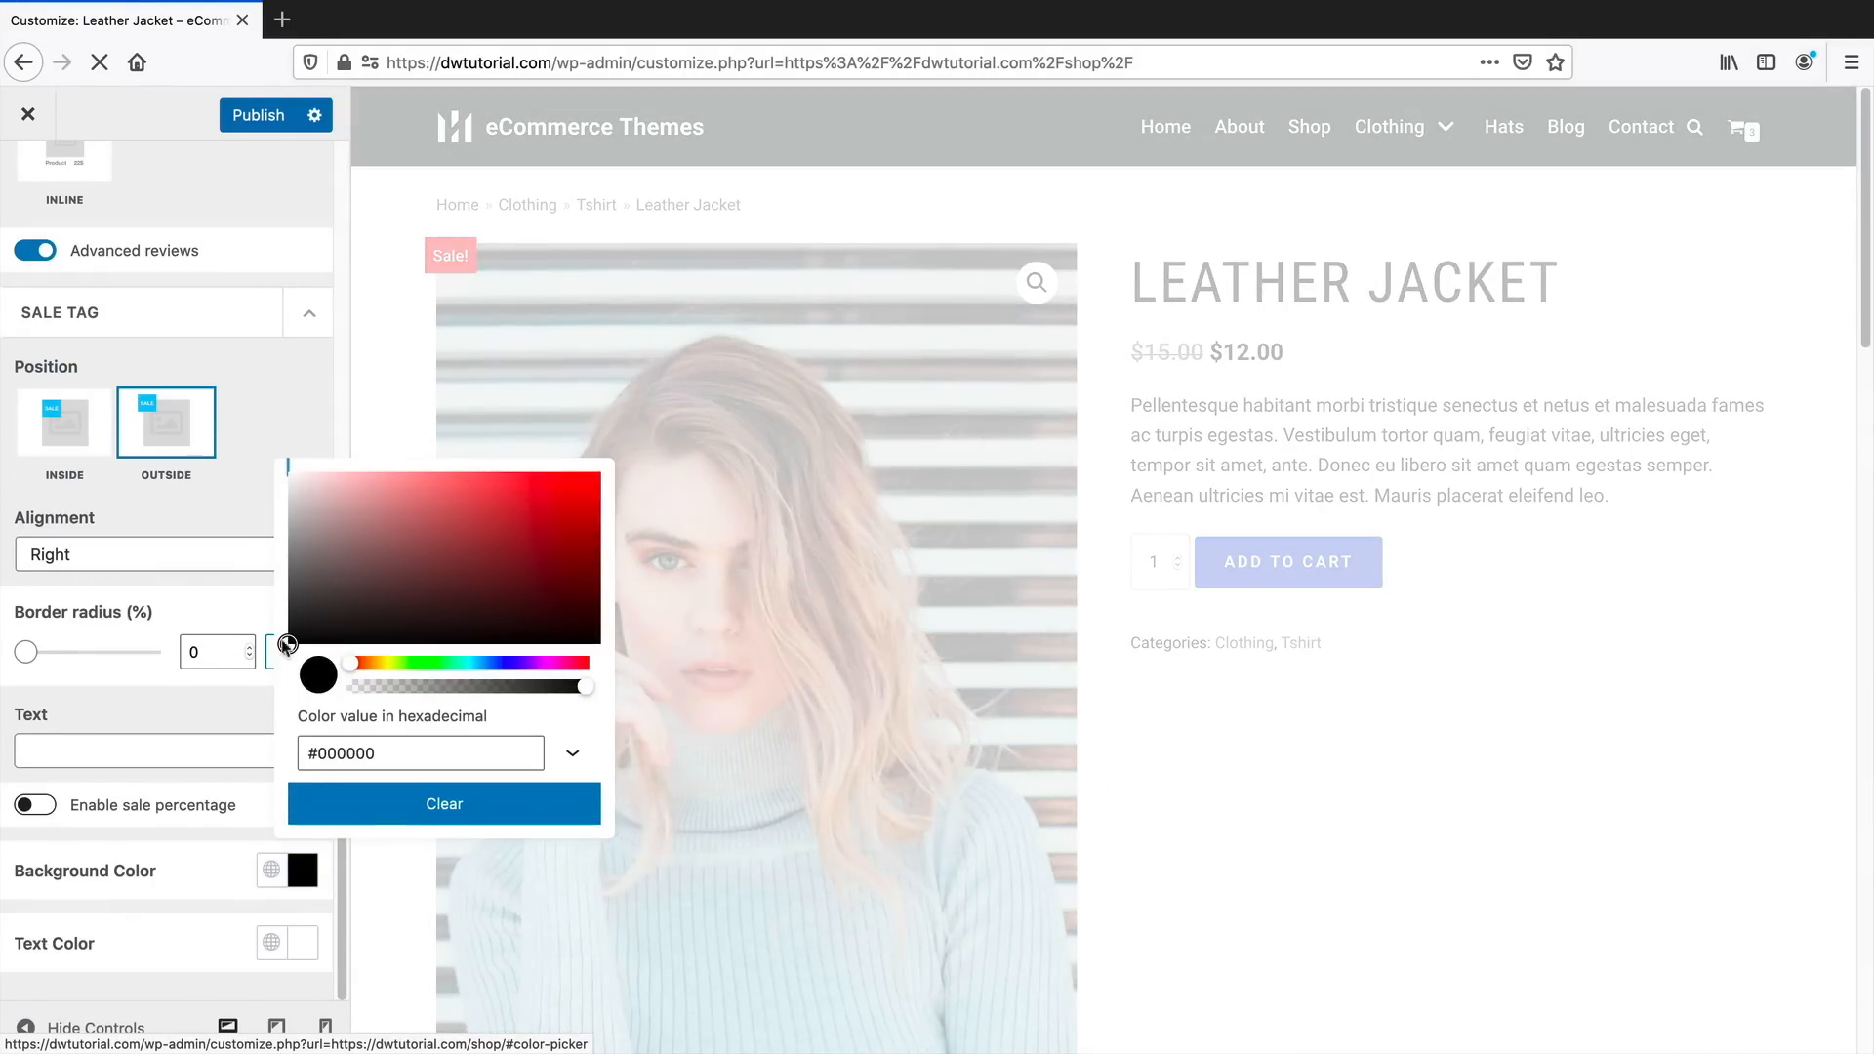
click(306, 389)
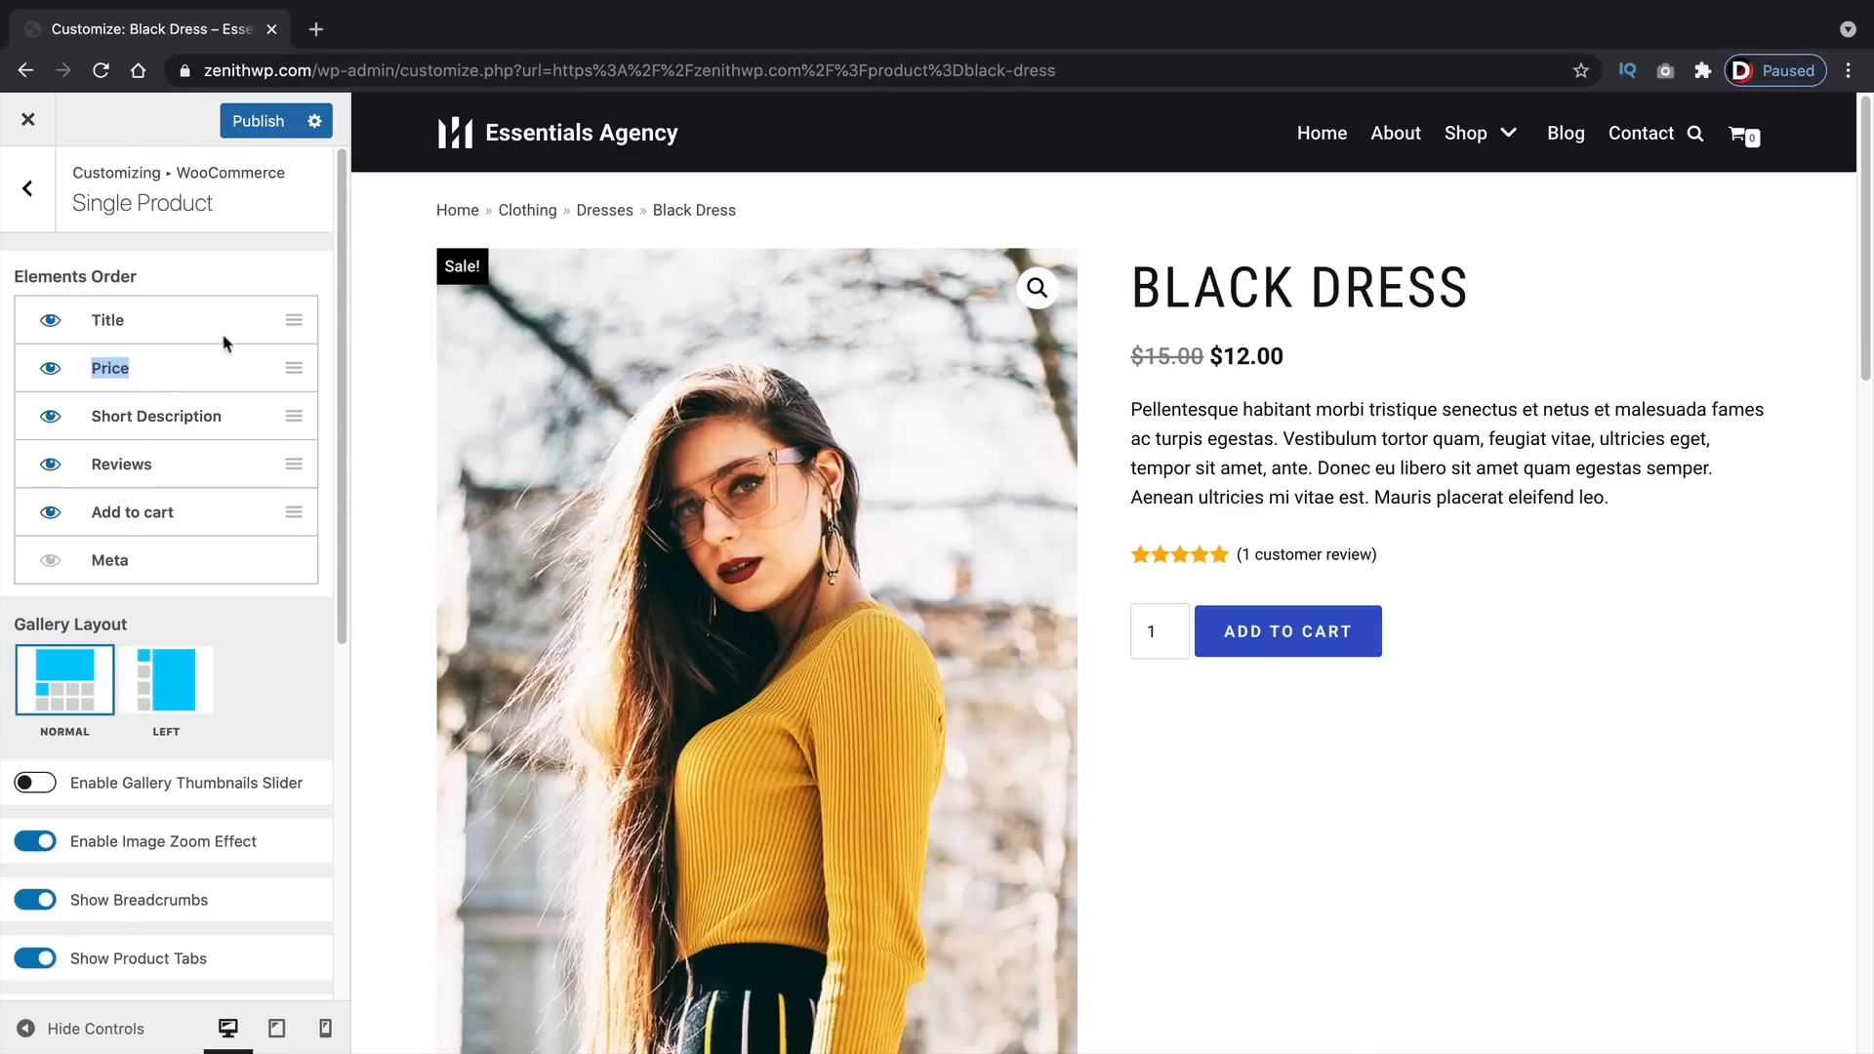
Try Price above Title in the single product elements order and restore it, and place Reviews below Add to cart
drag(293, 322, 297, 395)
click(49, 466)
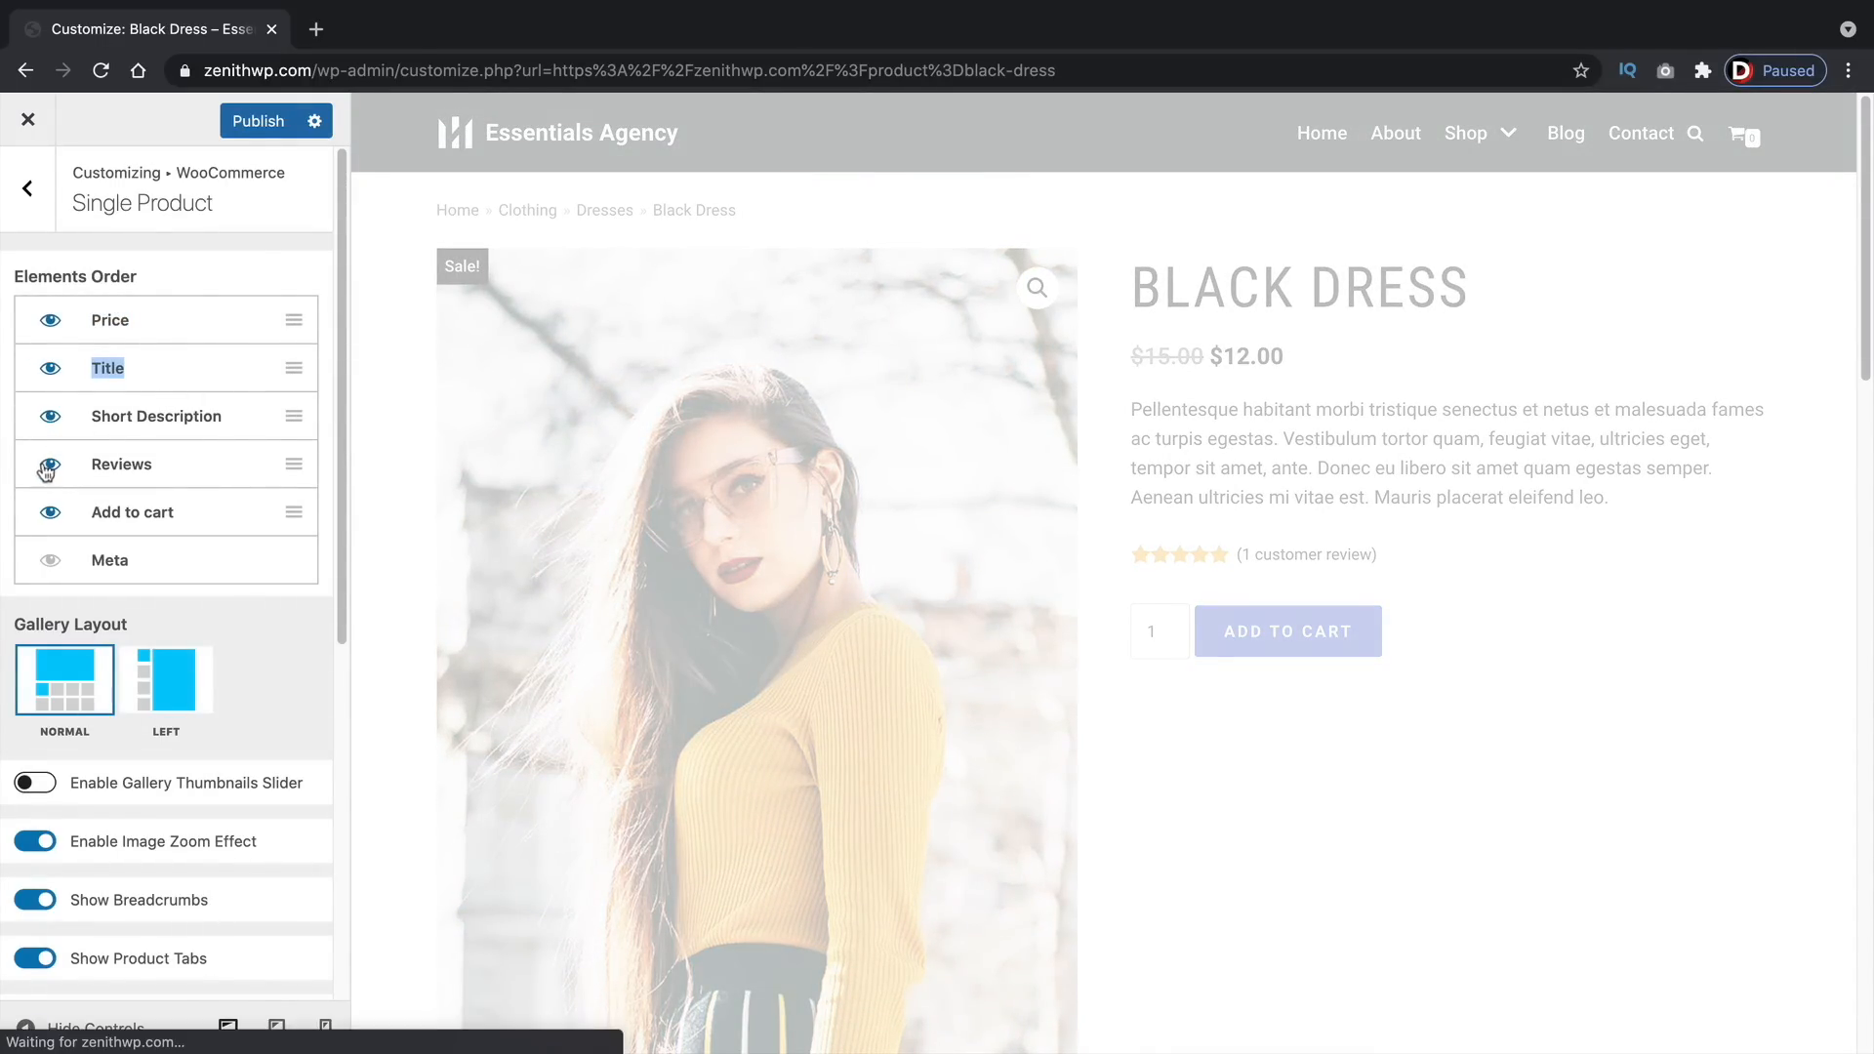
drag(293, 368, 289, 318)
click(49, 512)
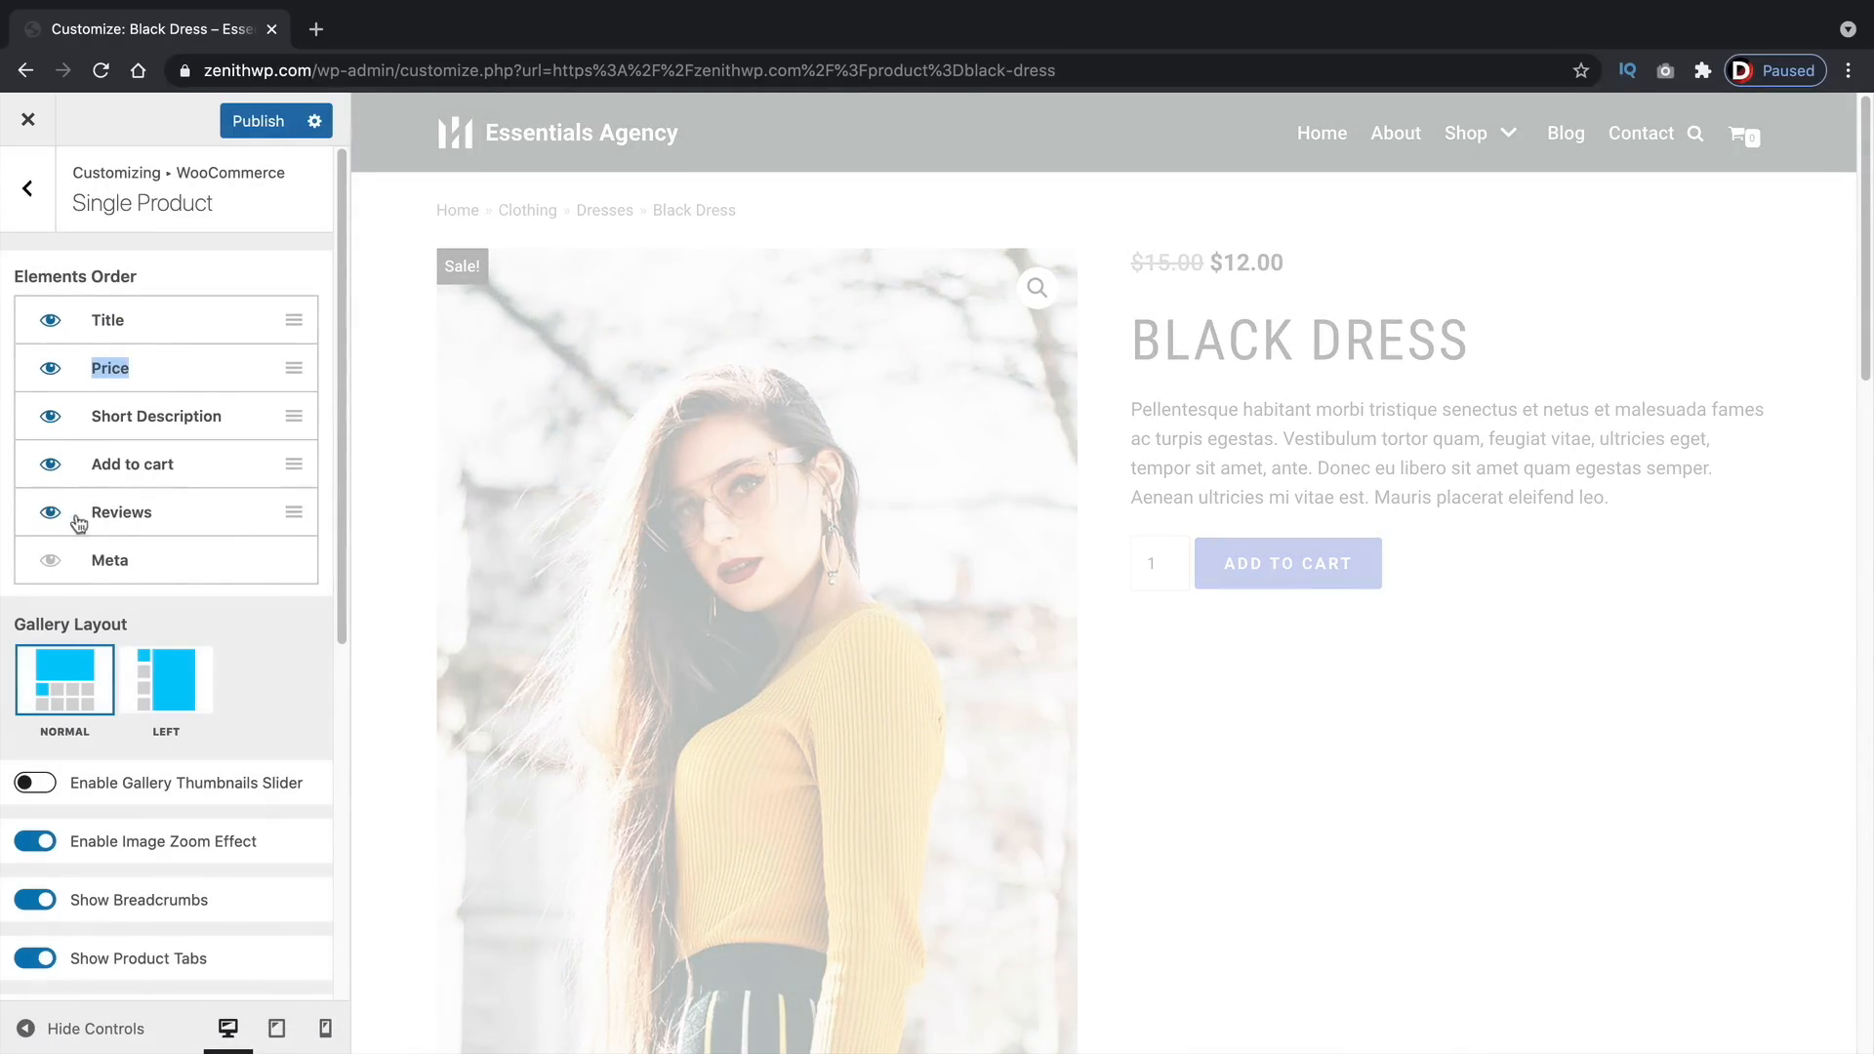
Set the product page's Gallery Layout to Left and enable the gallery thumbnails slider and Seamless Add to Cart
drag(344, 523, 330, 639)
scroll(330, 640, down, 1)
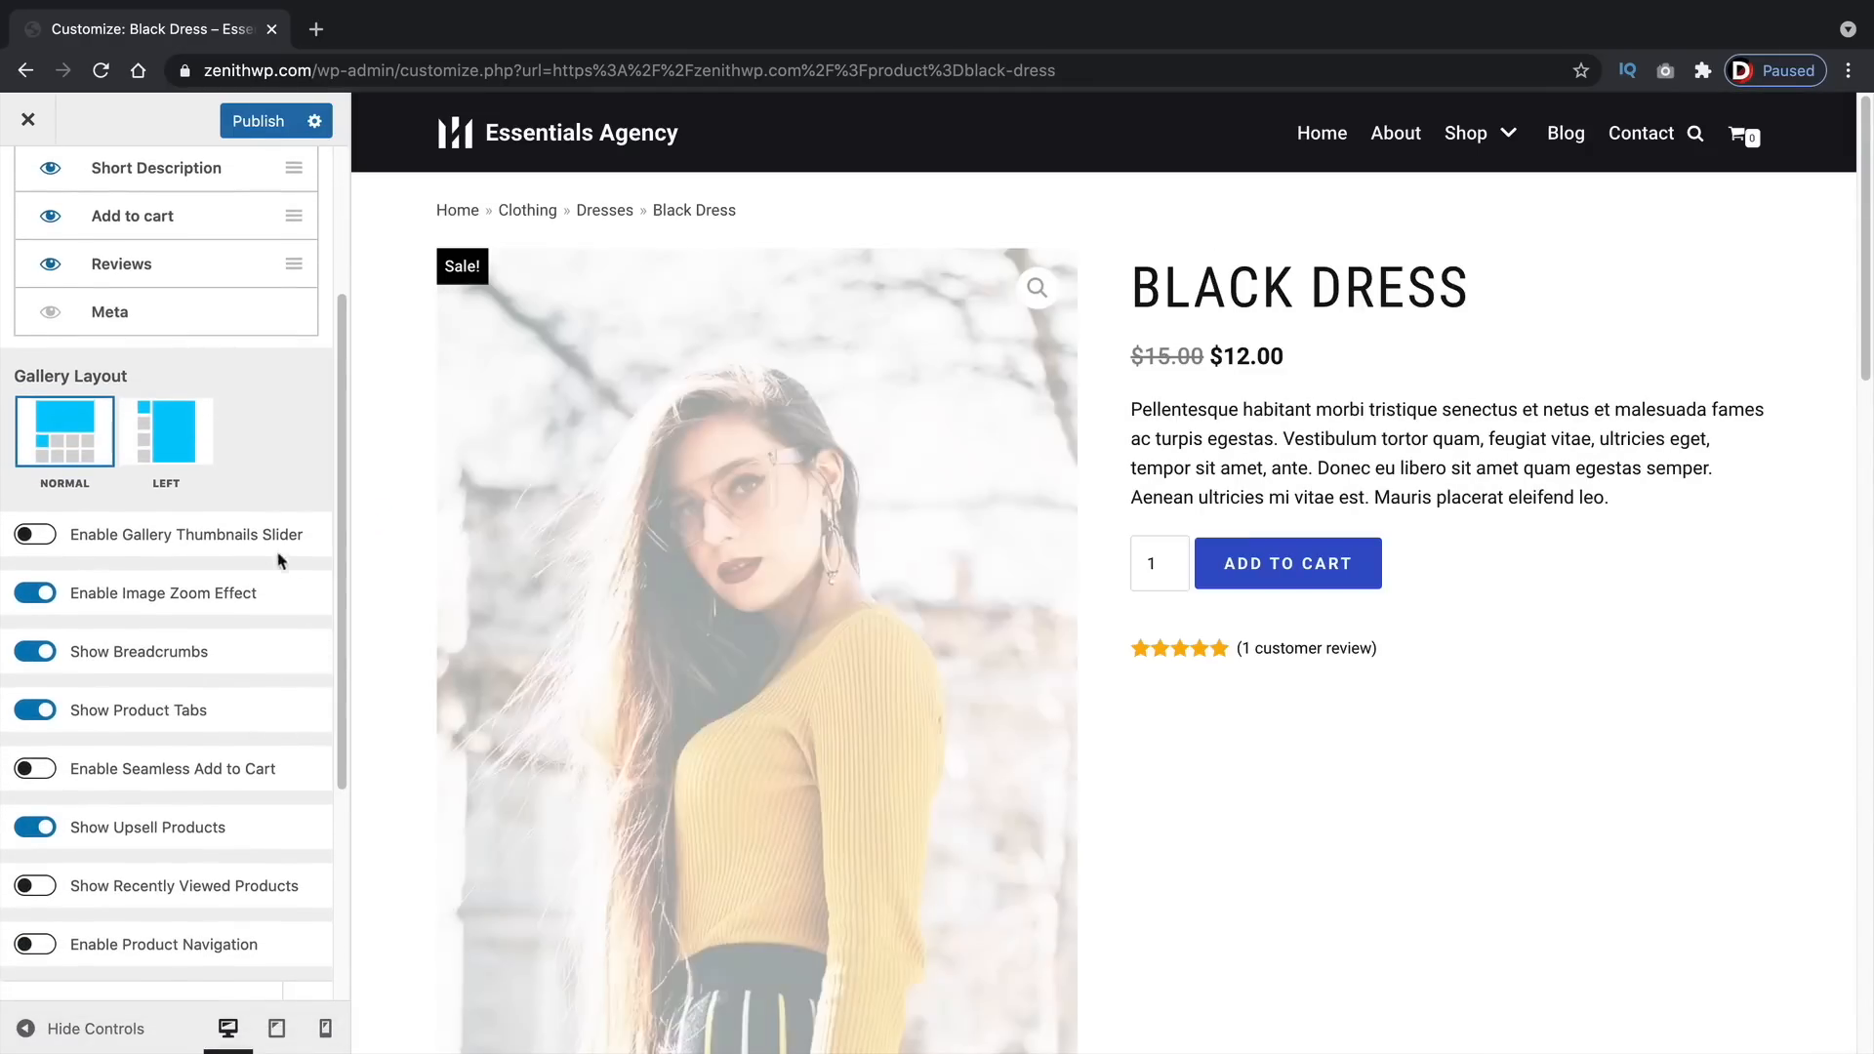
click(166, 431)
scroll(331, 508, down, 3)
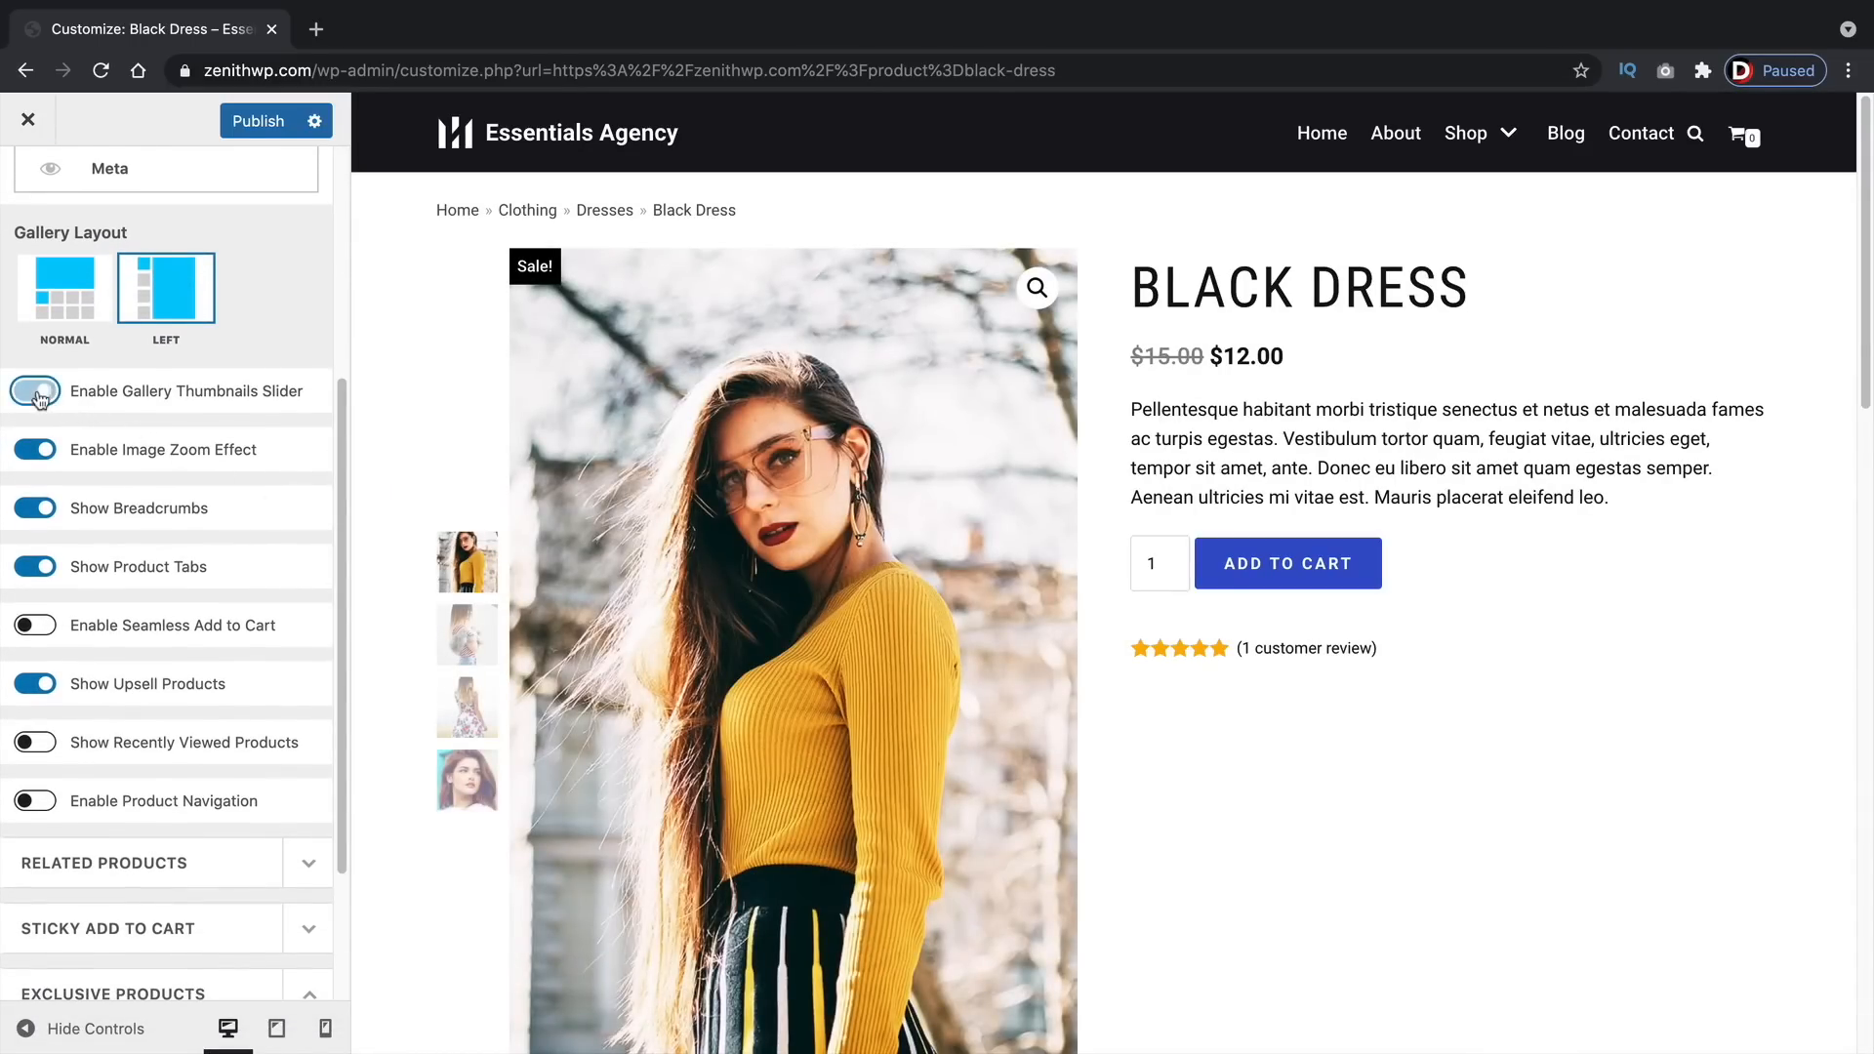
click(37, 392)
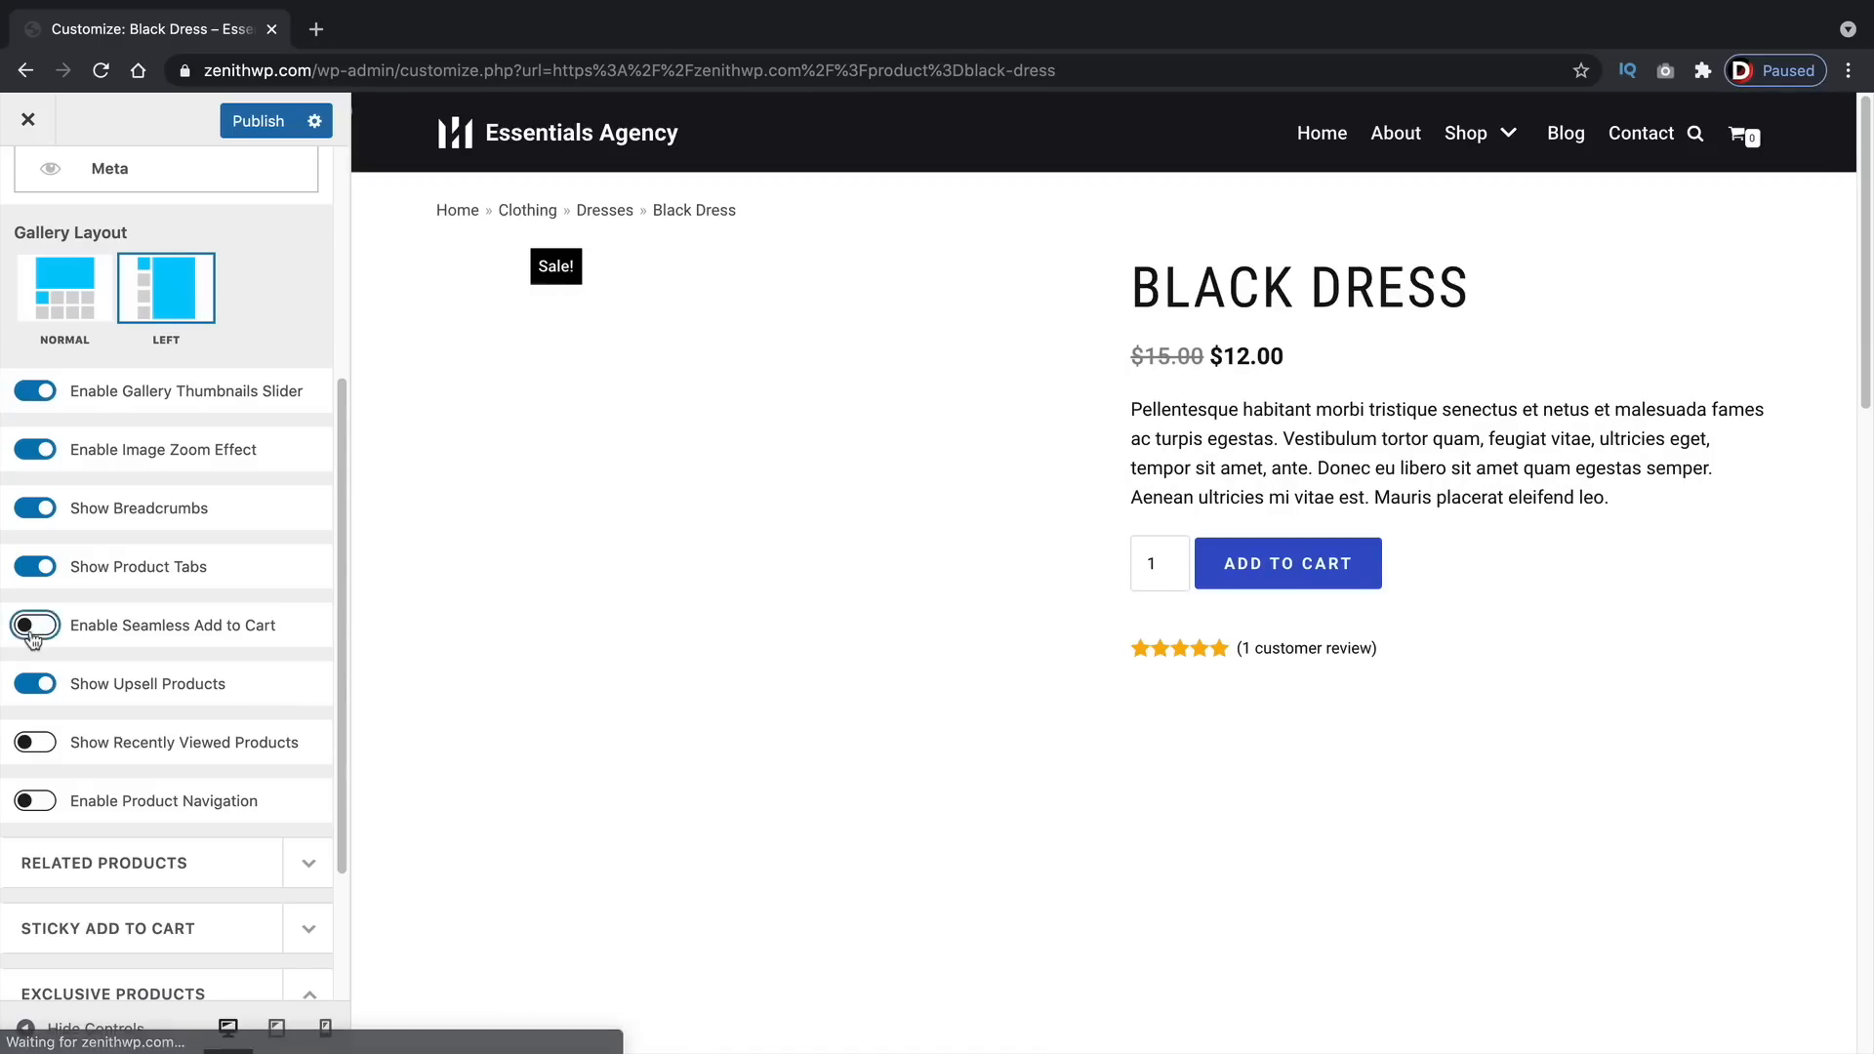
click(35, 624)
scroll(339, 683, down, 3)
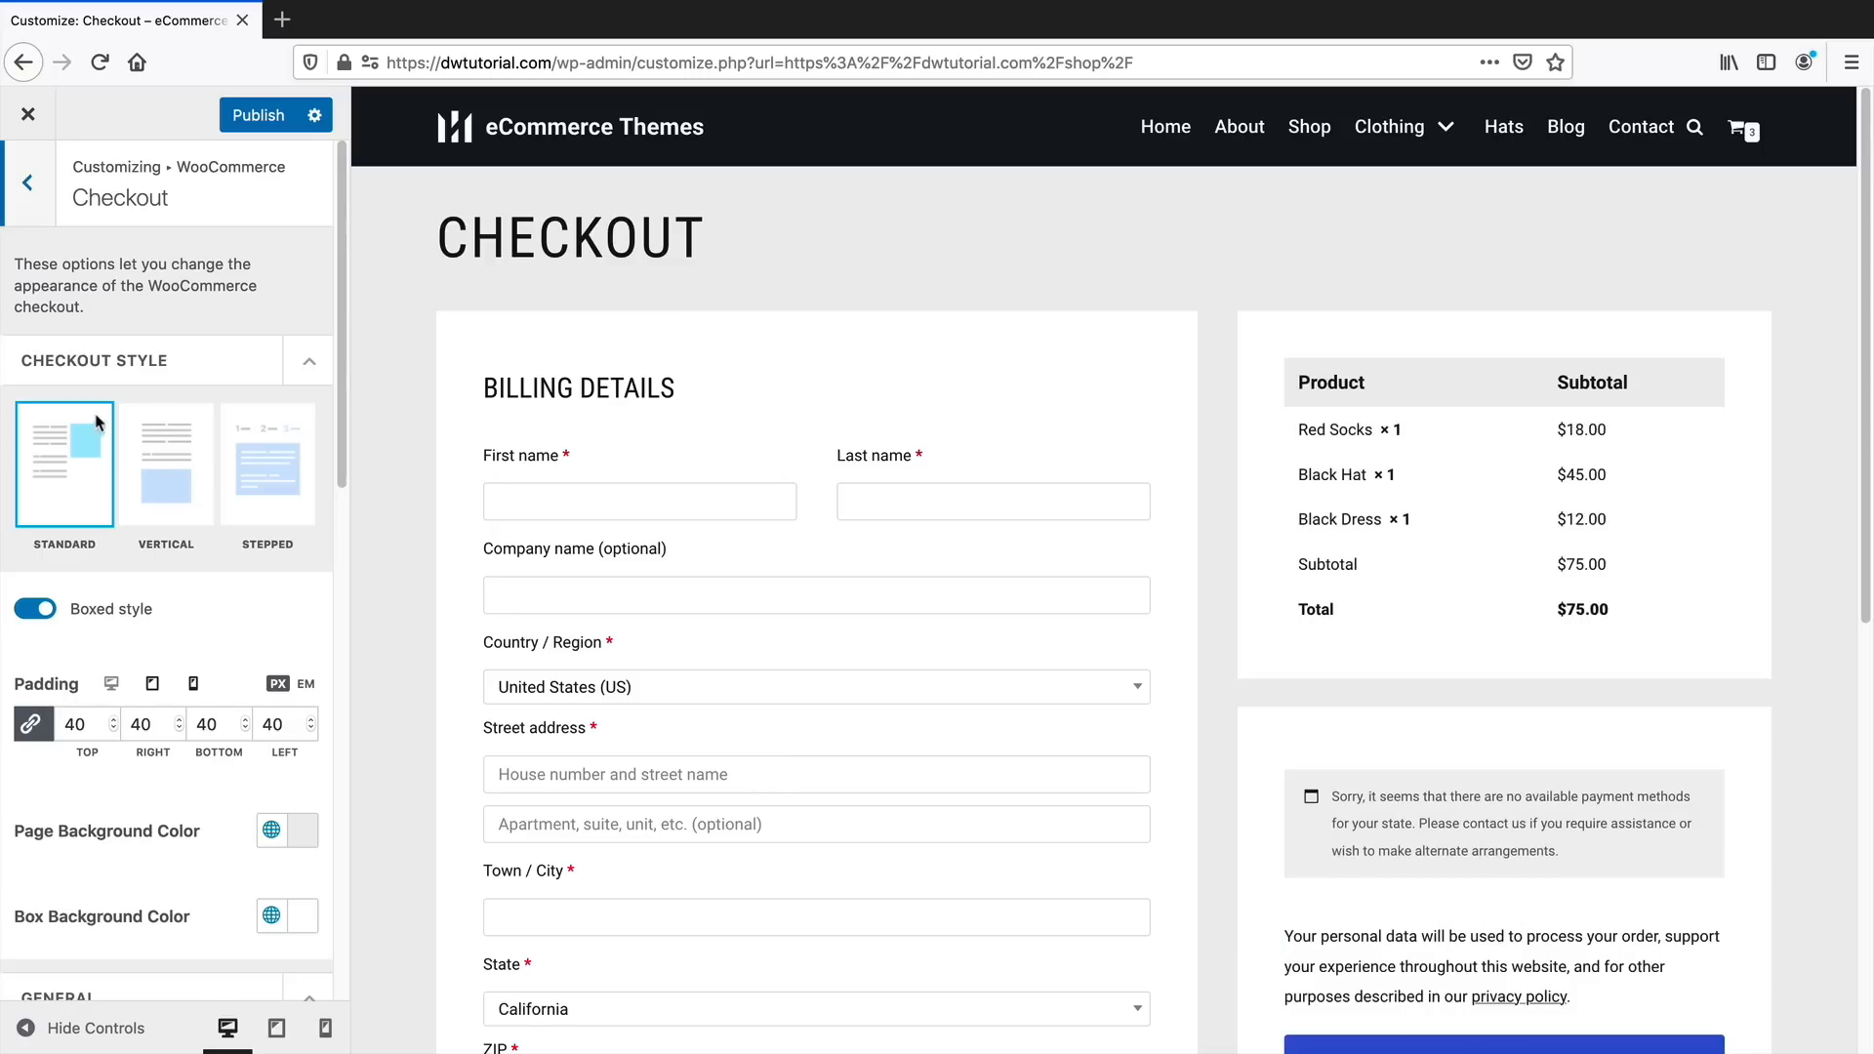
Try the Stepped checkout style and choose Vertical instead, reviewing the checkout page
click(265, 458)
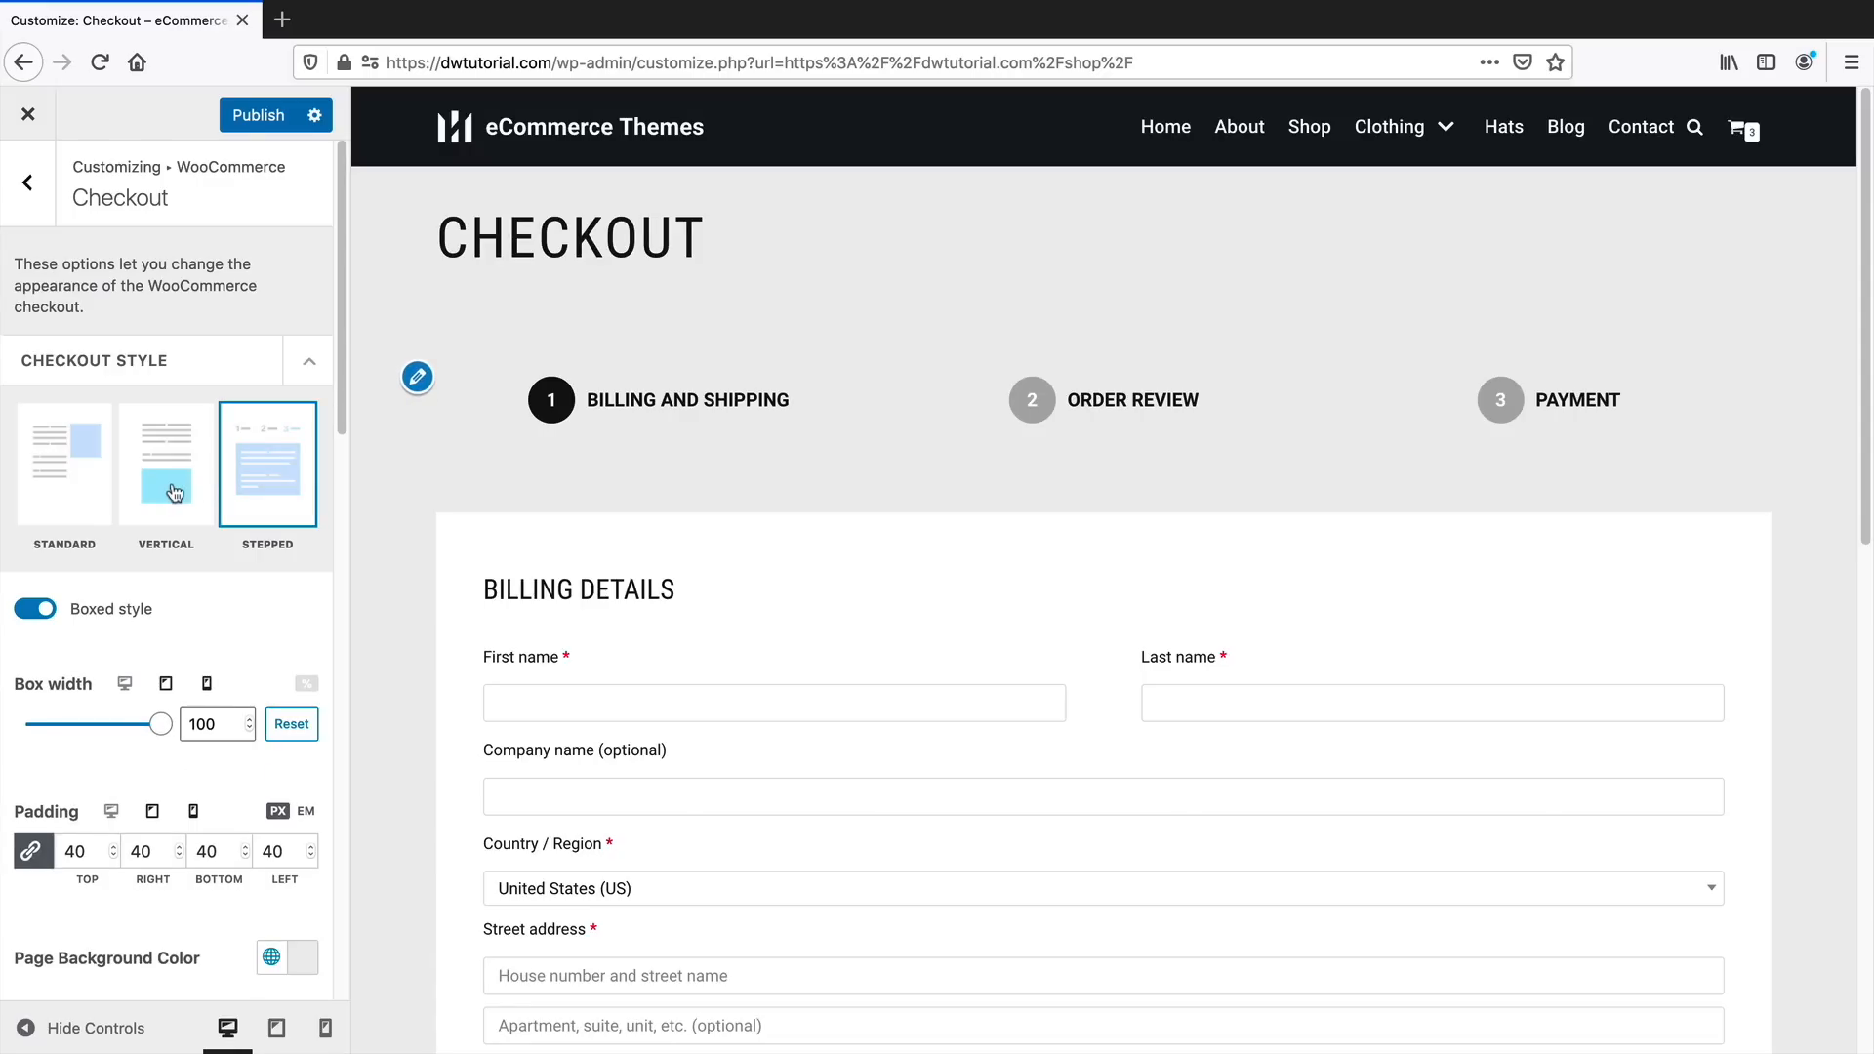
click(175, 493)
drag(336, 427, 333, 501)
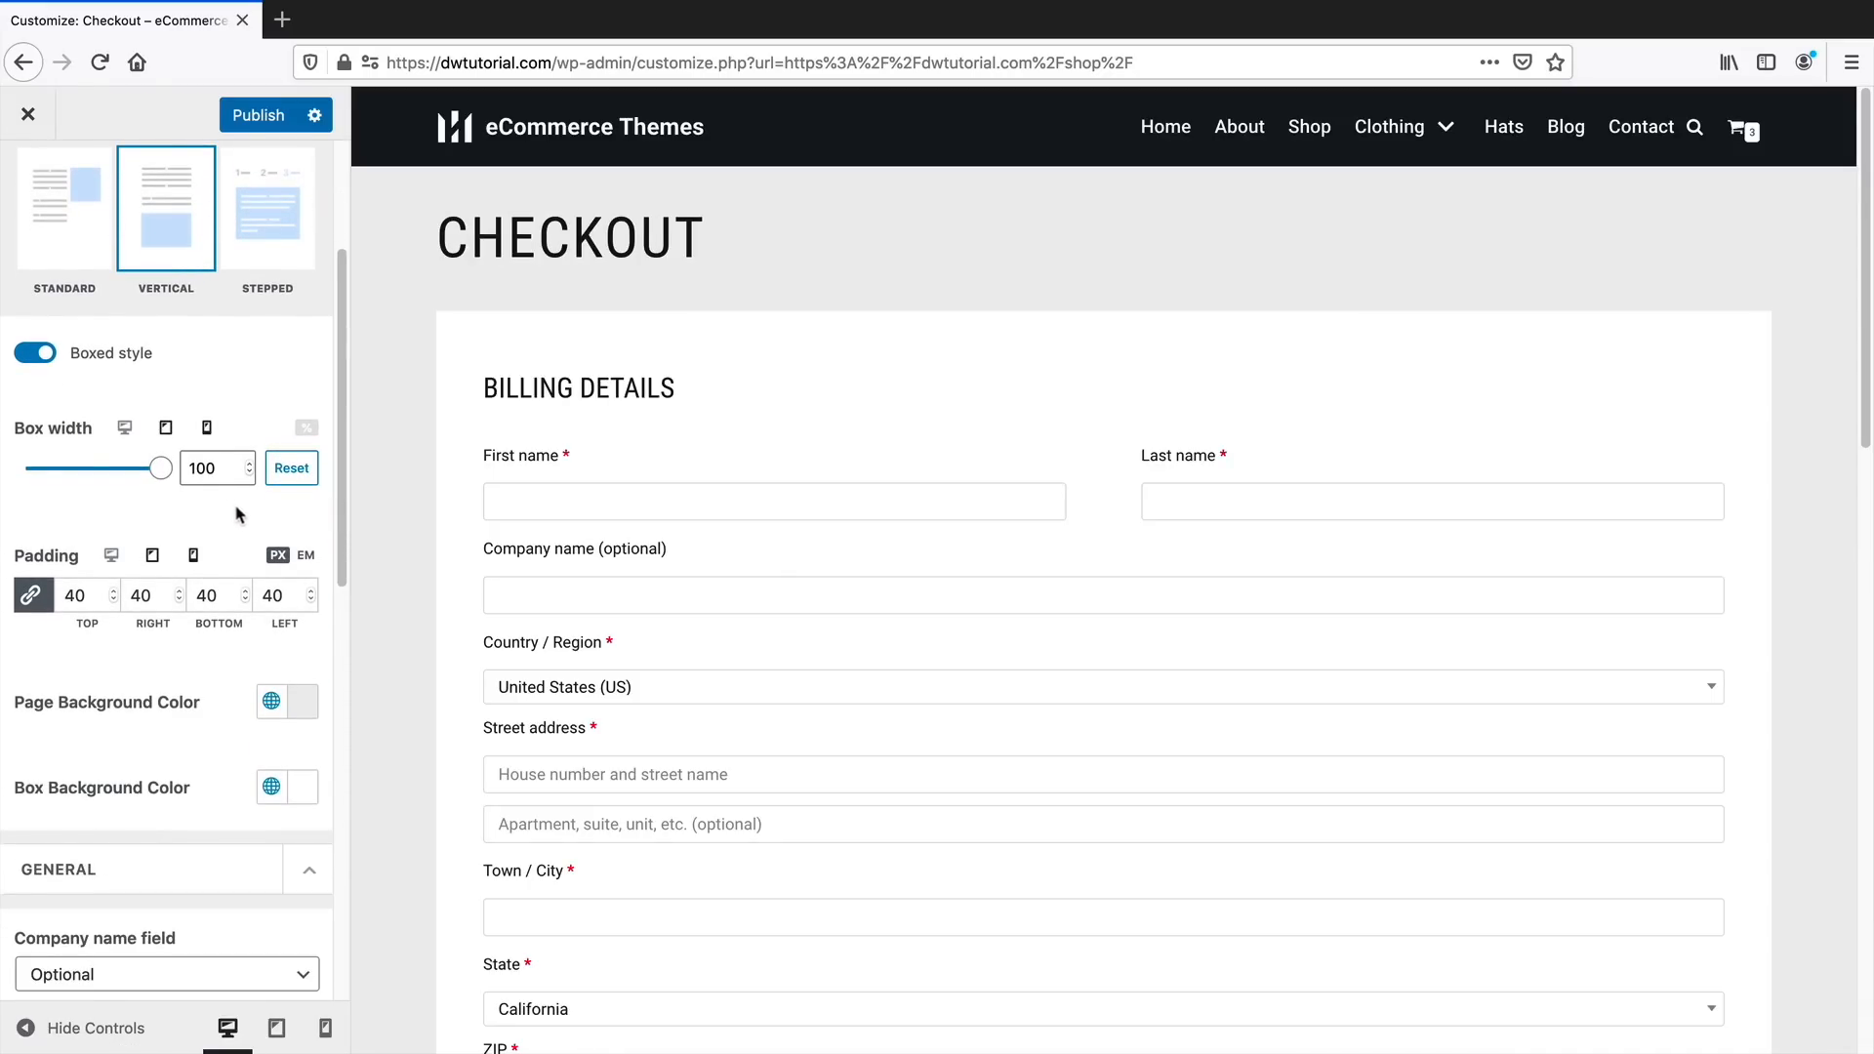
middle_click(1815, 809)
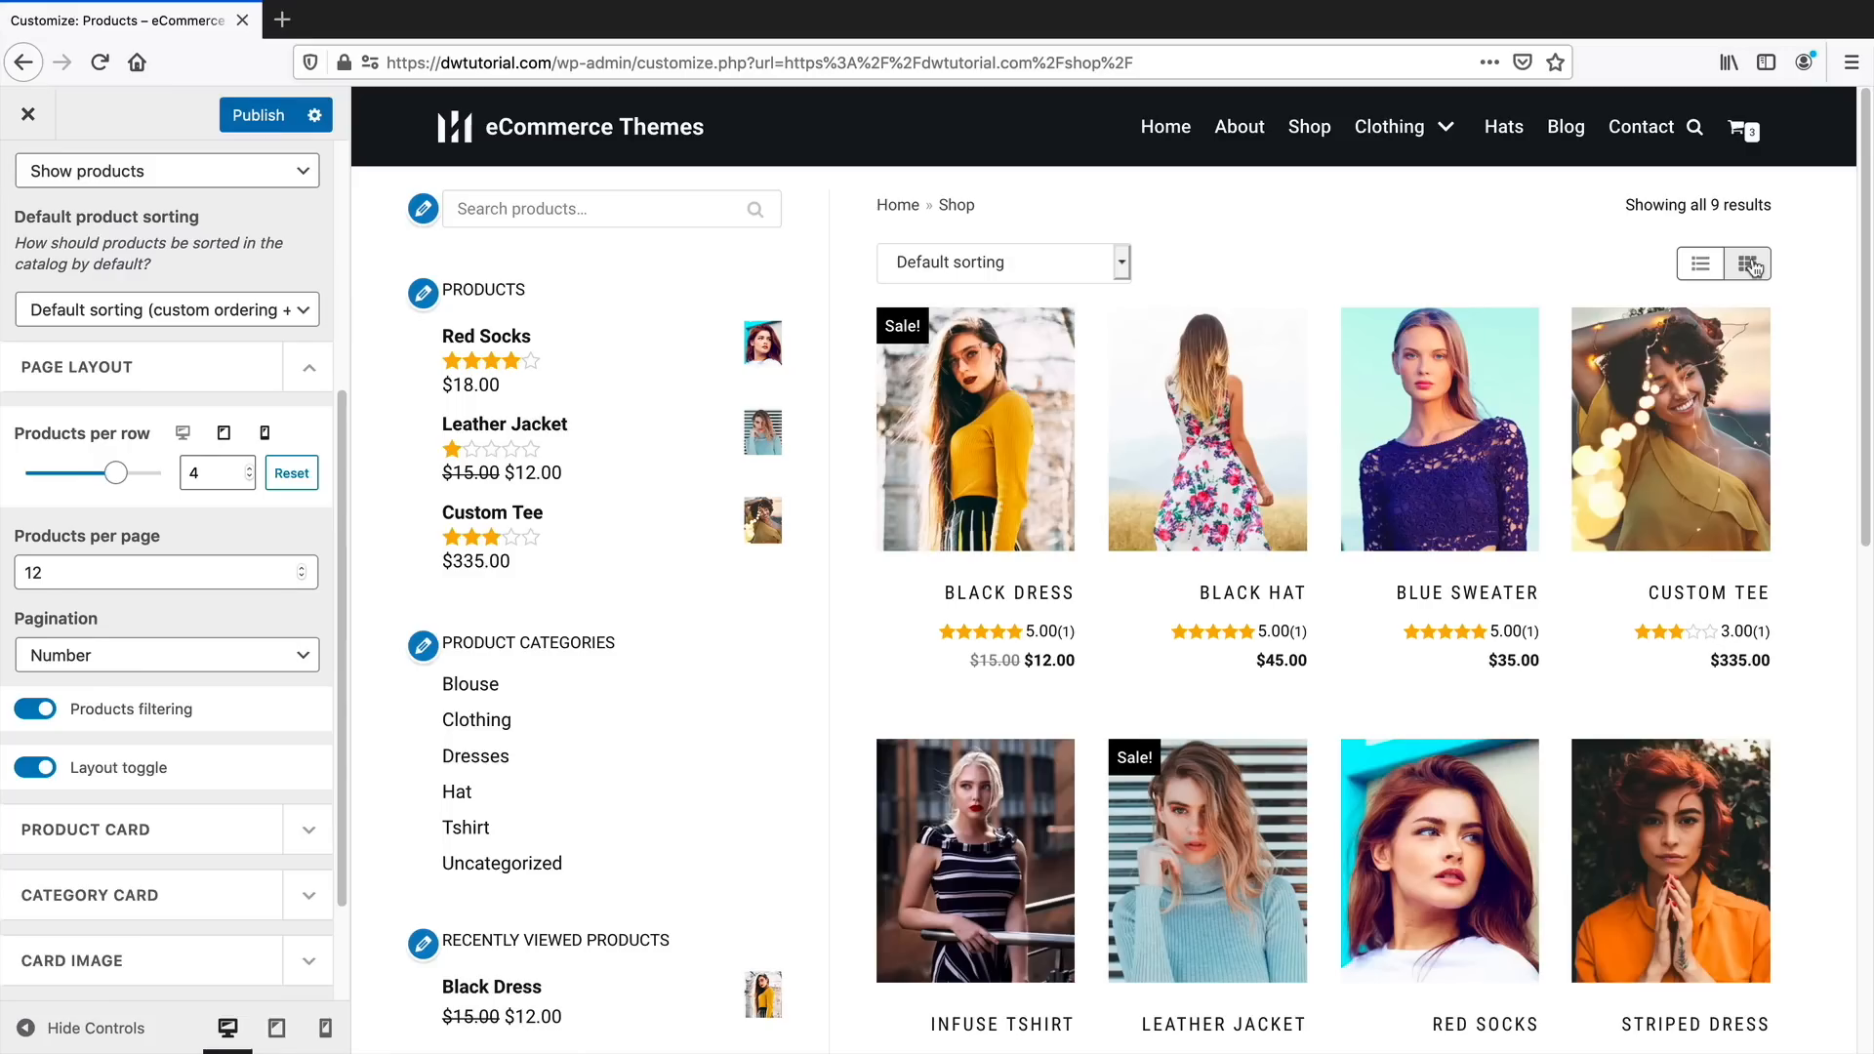
Preview the shop products in list view and return to grid view
click(1702, 265)
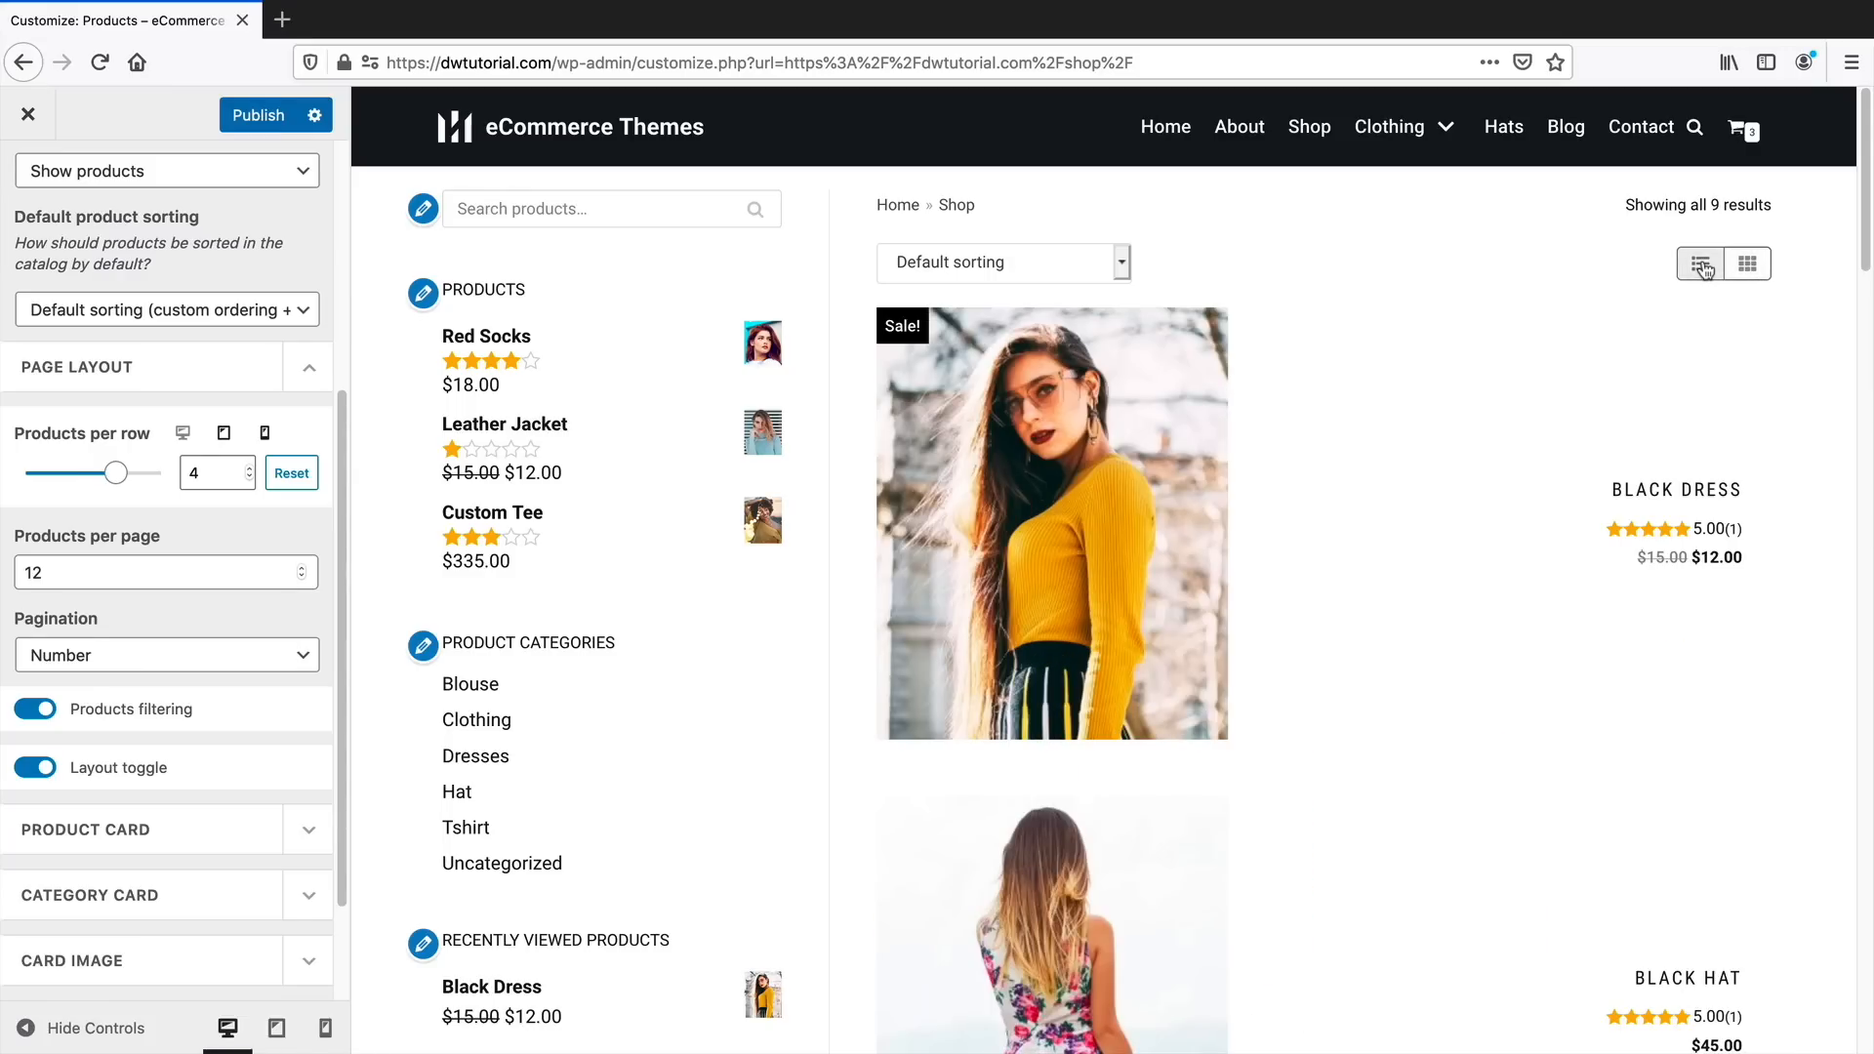
click(1765, 268)
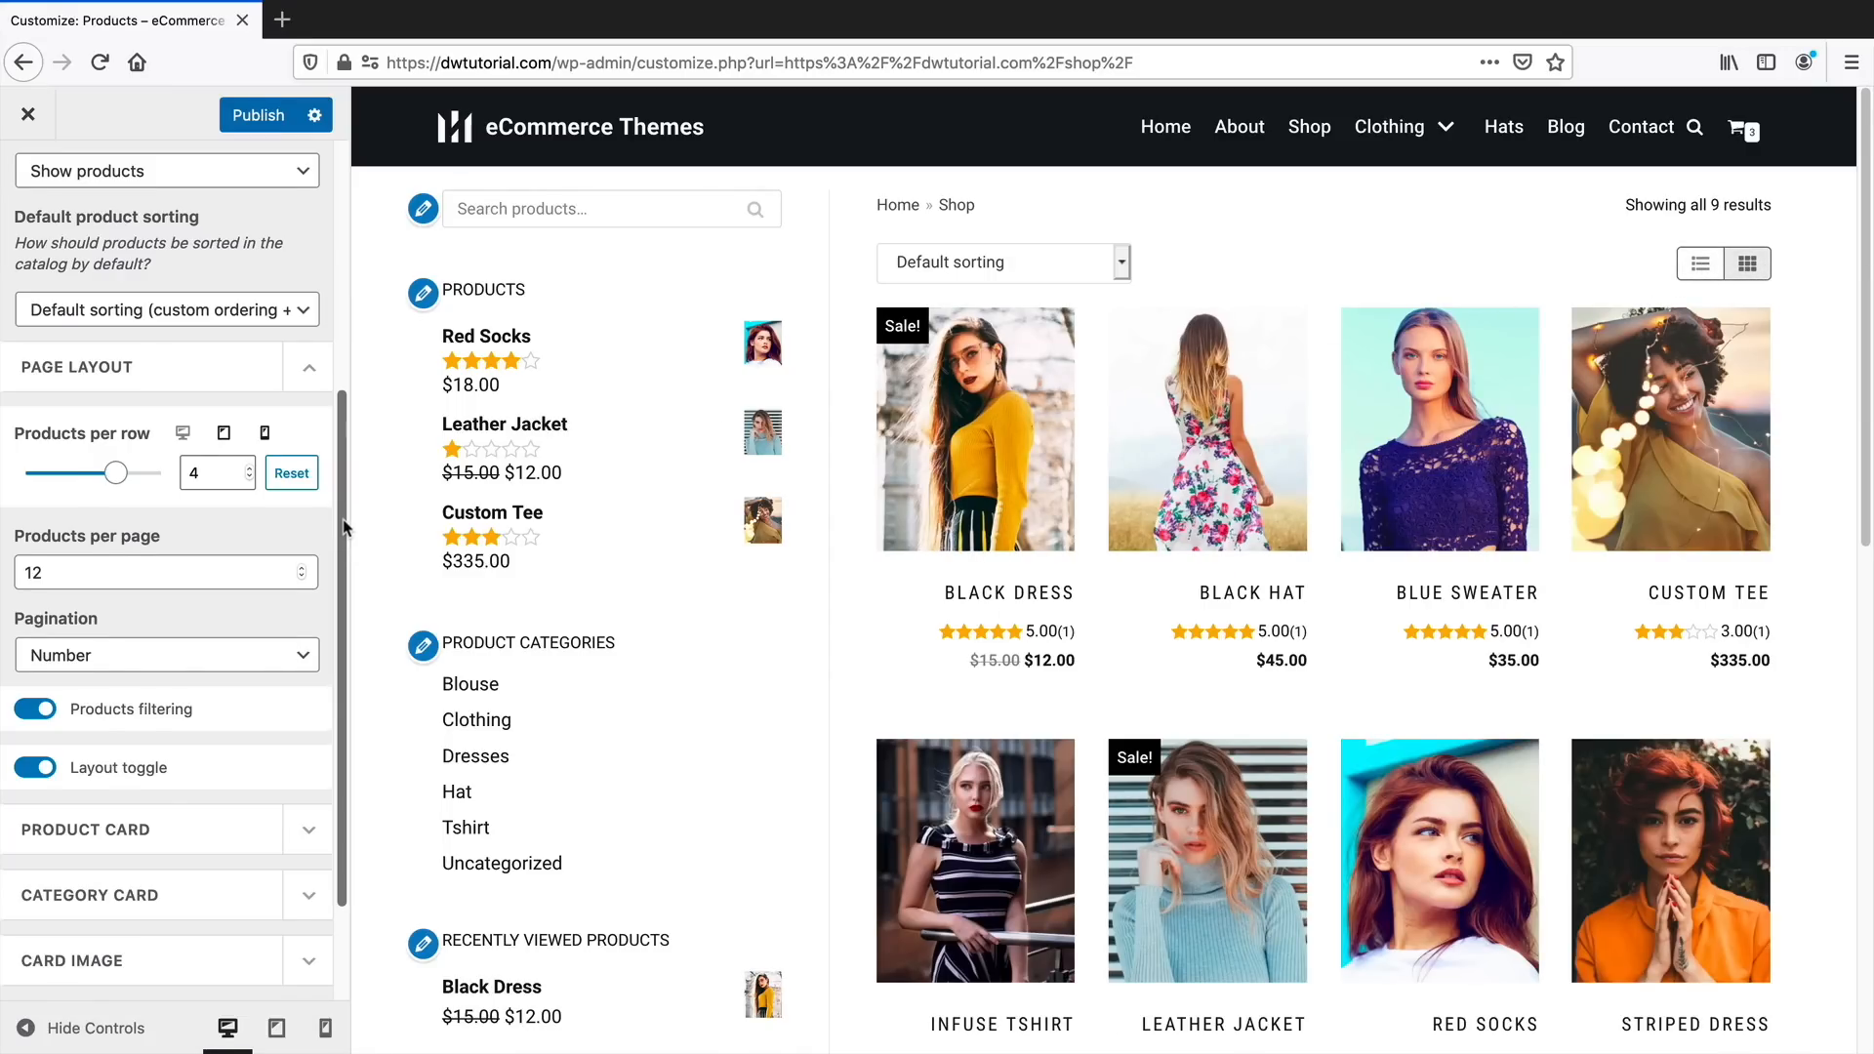
scroll(342, 517, down, 3)
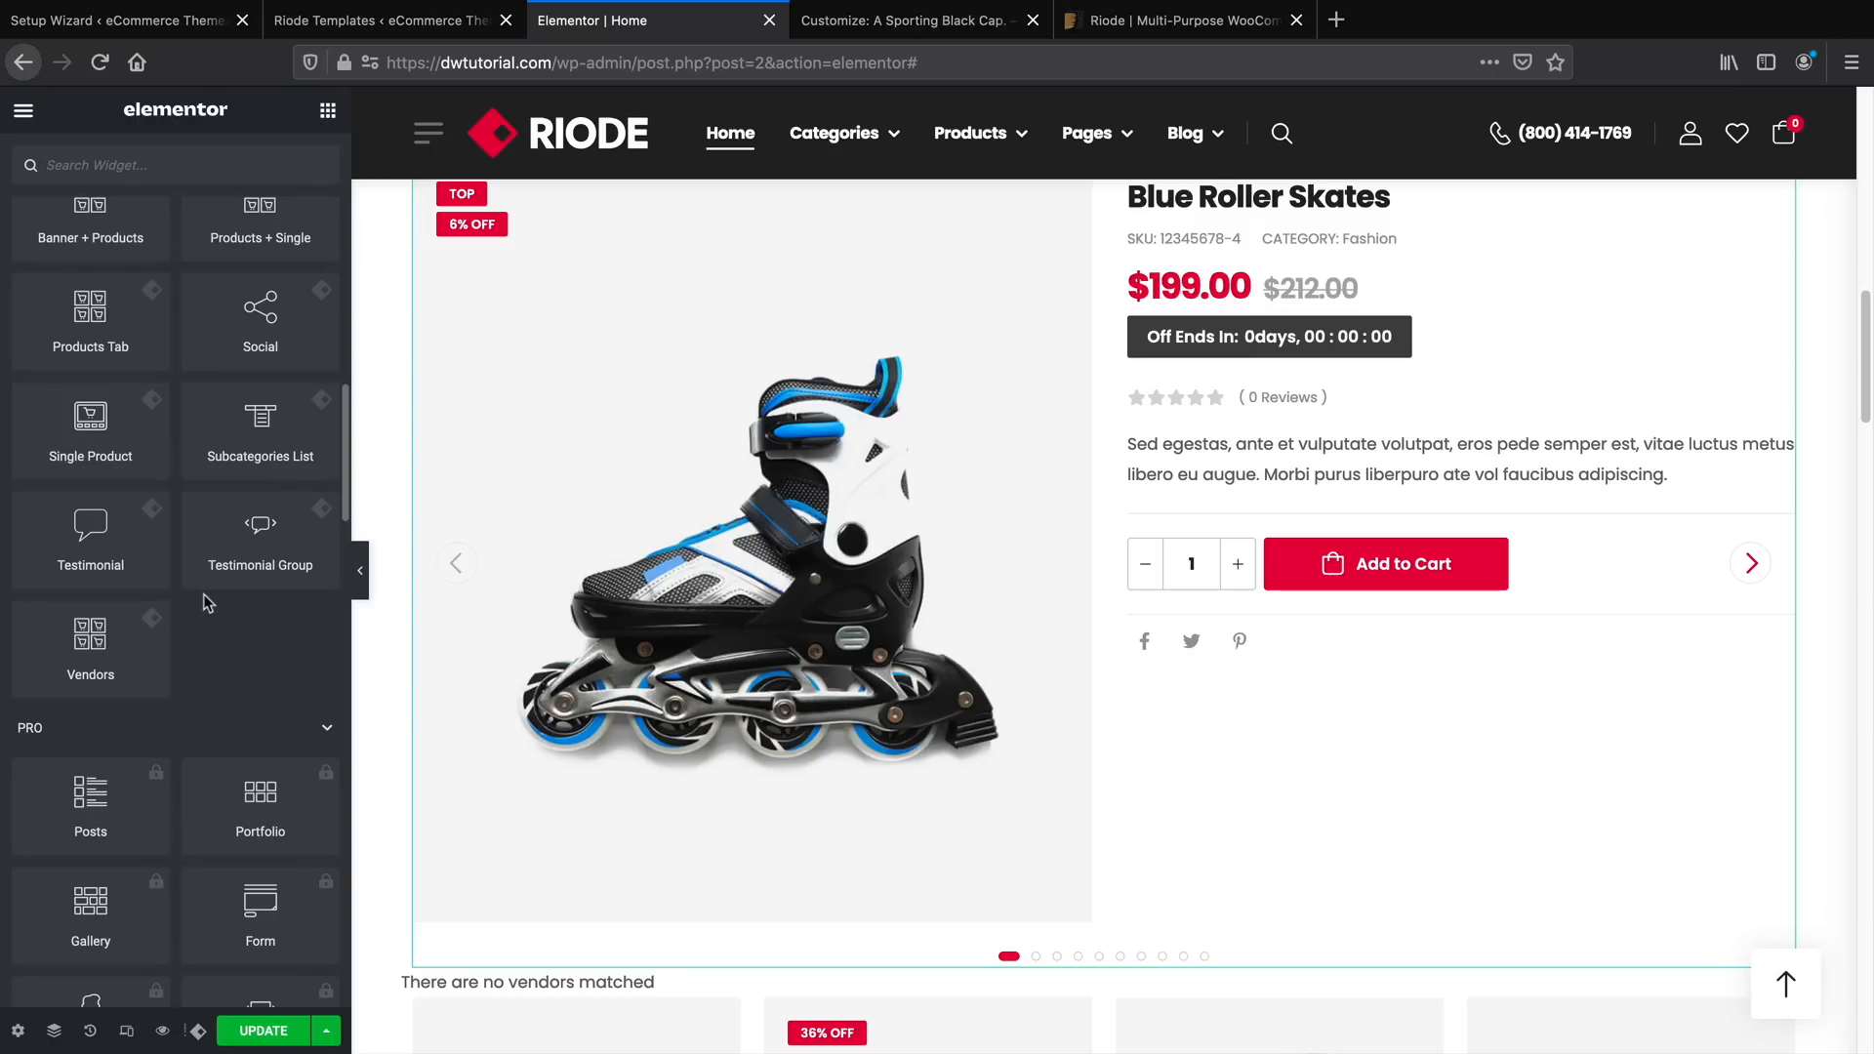
scroll(203, 593, up, 3)
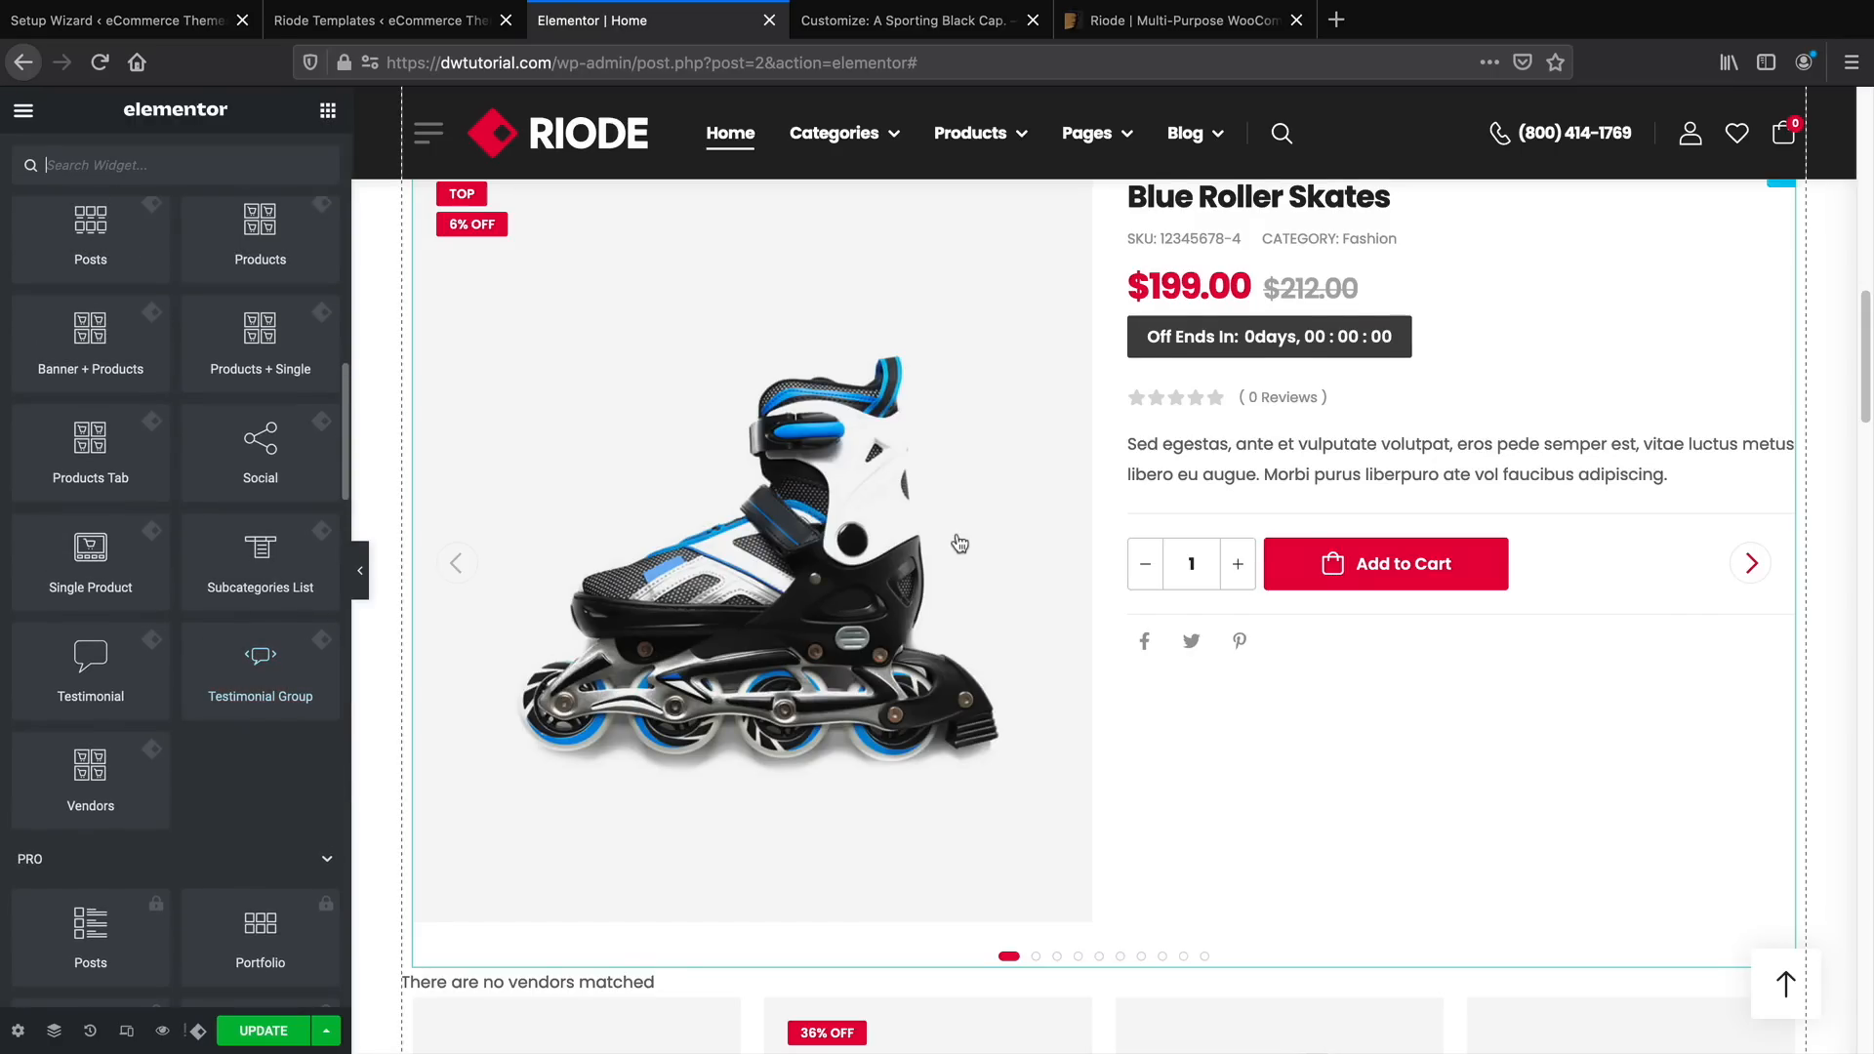
scroll(941, 543, up, 2)
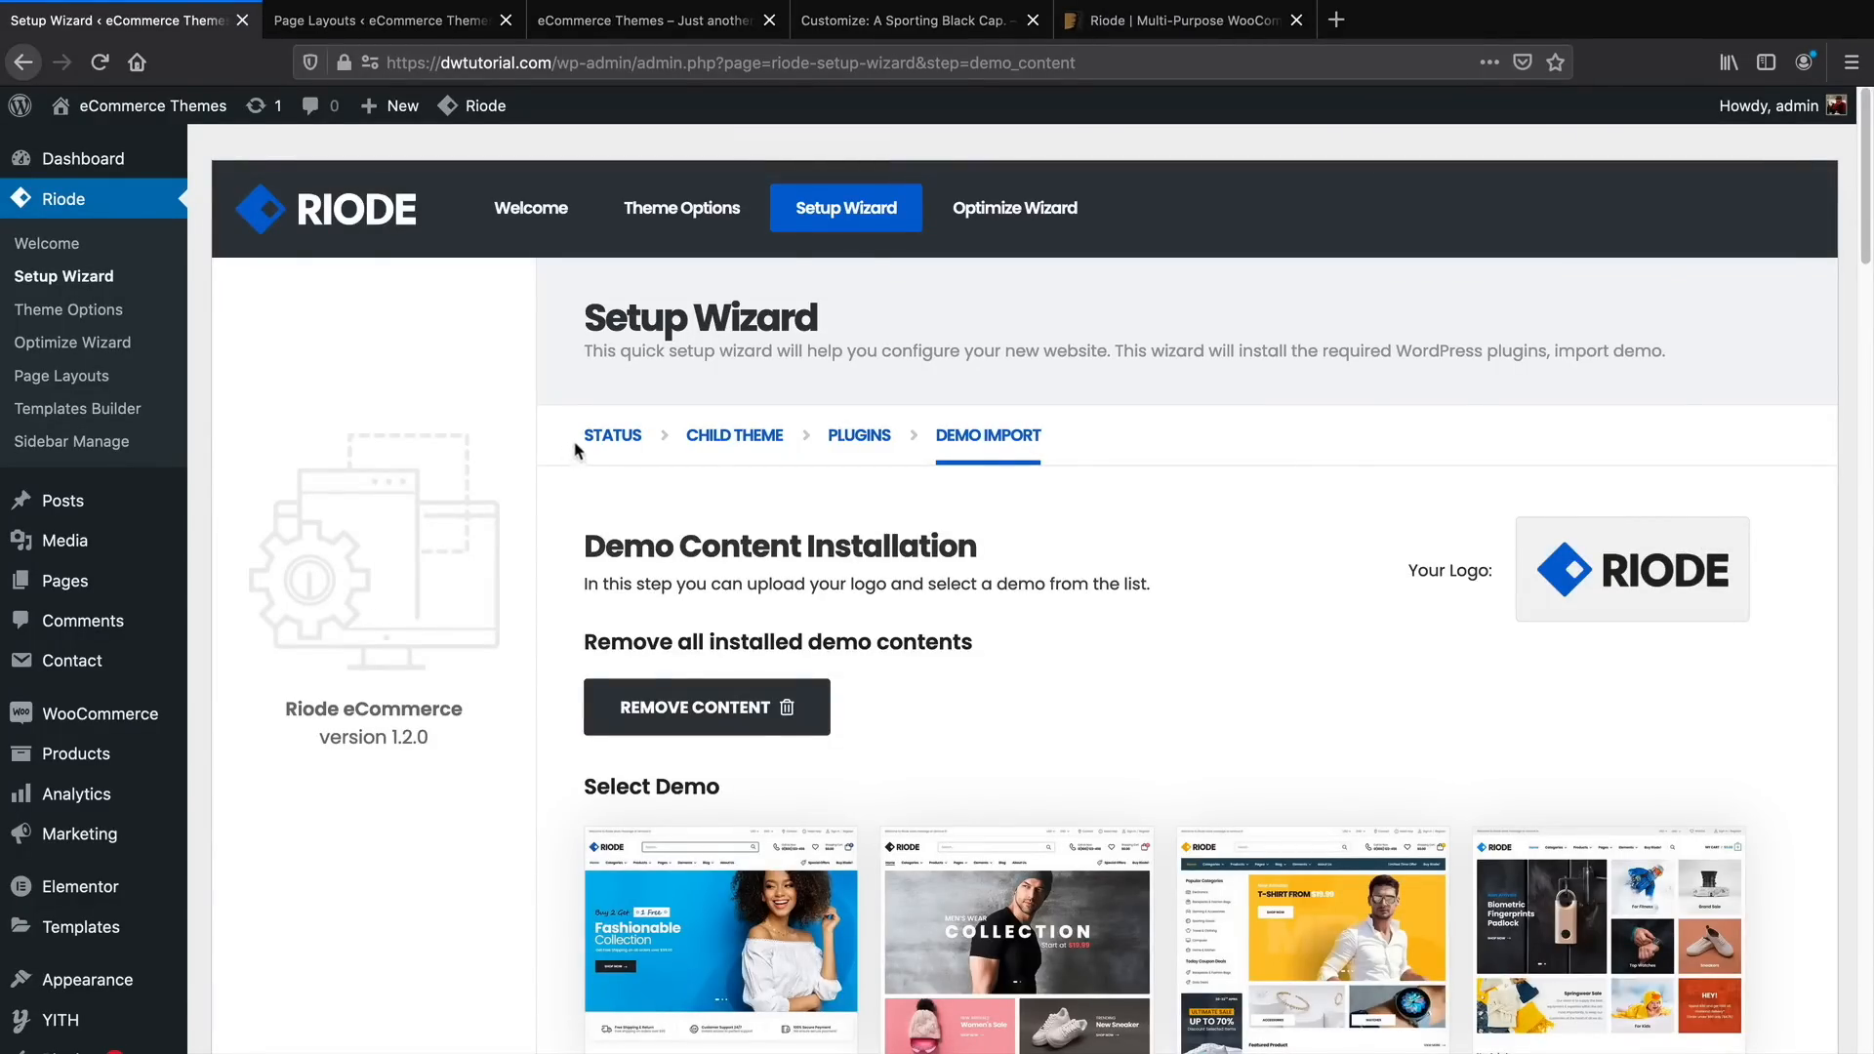
Review the system status in the Riode Setup Wizard and browse the demos offered for import
click(597, 446)
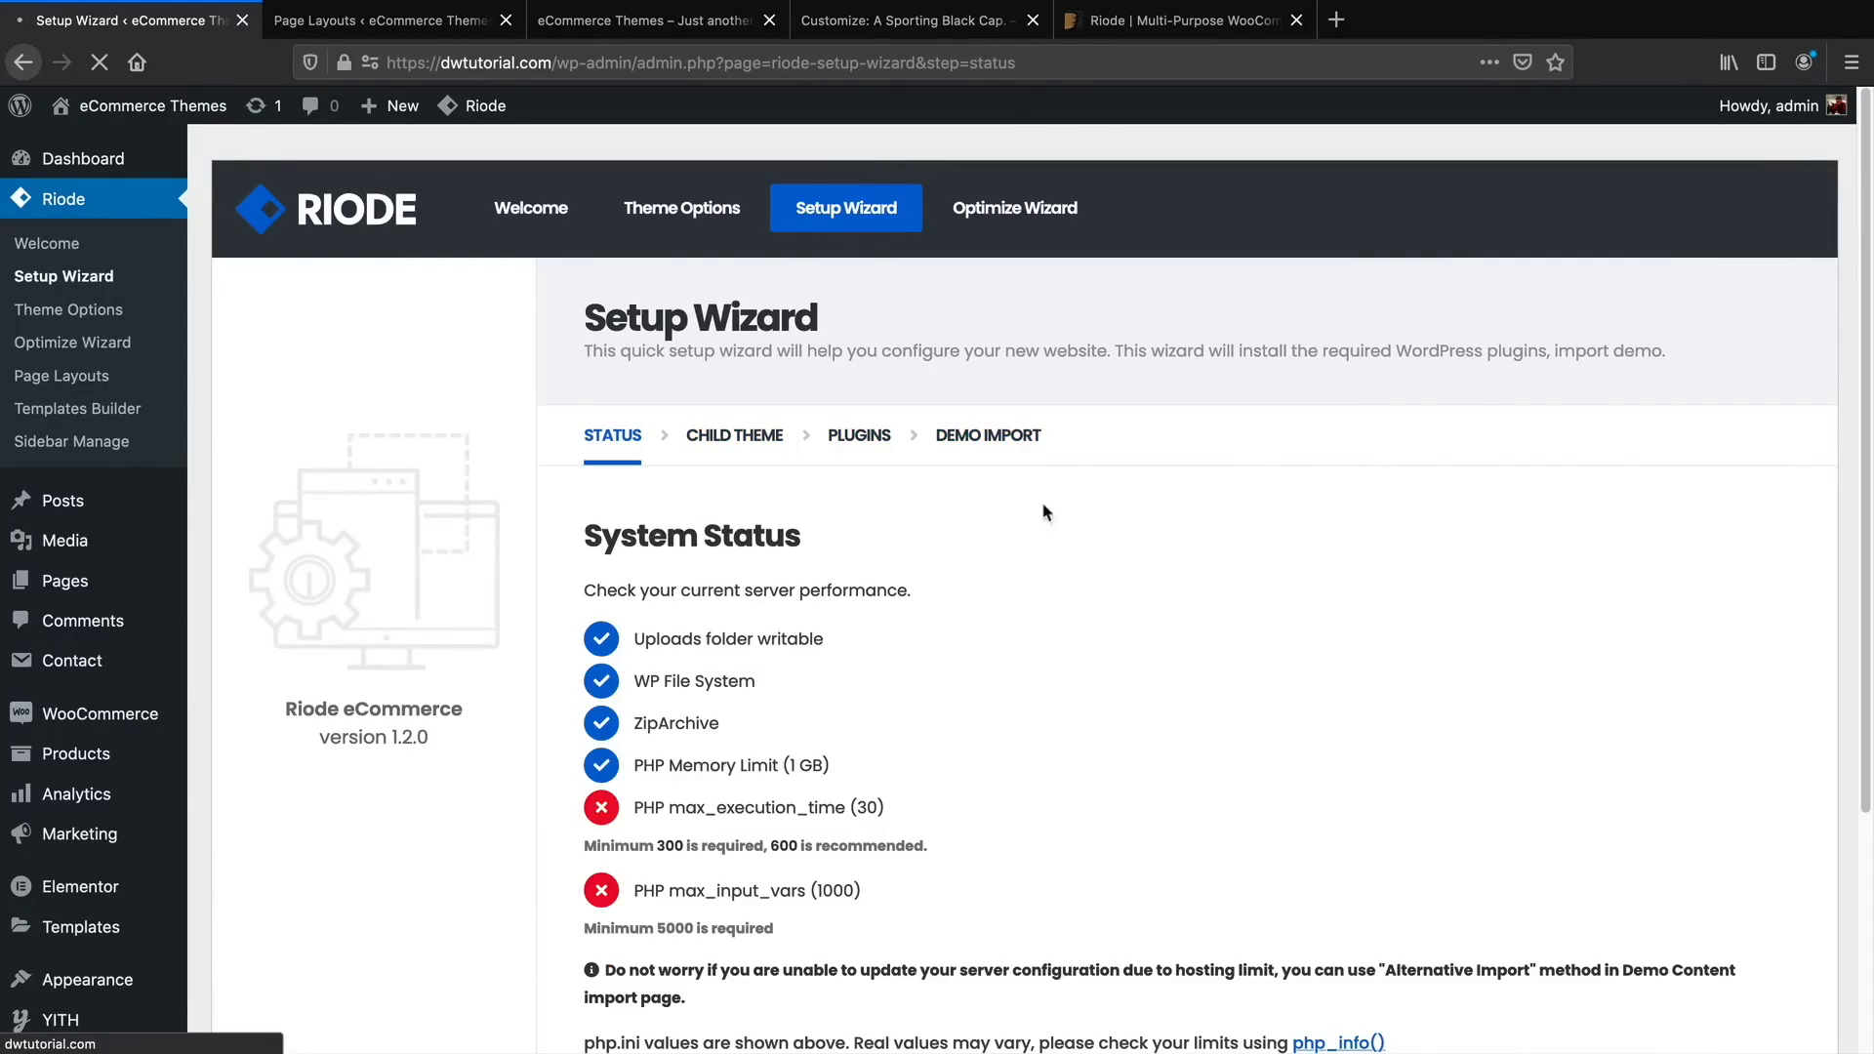
drag(1868, 417, 1869, 501)
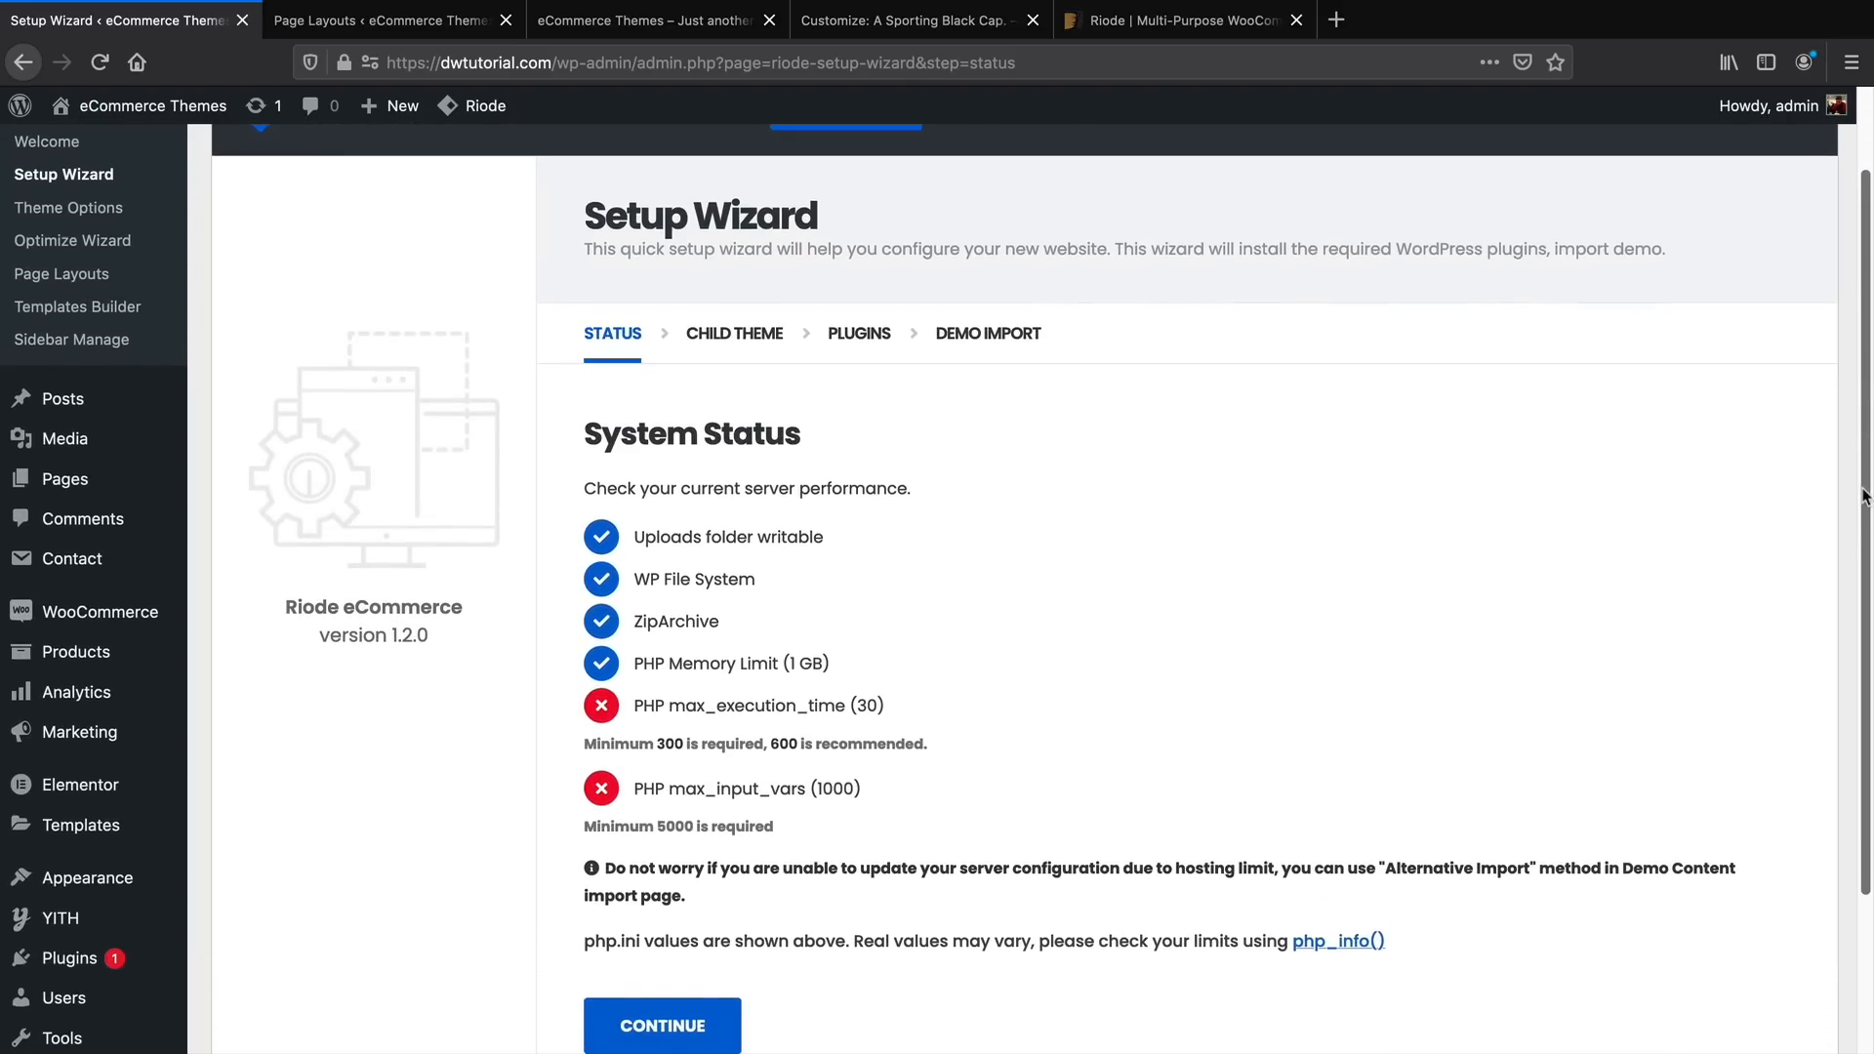
click(1011, 347)
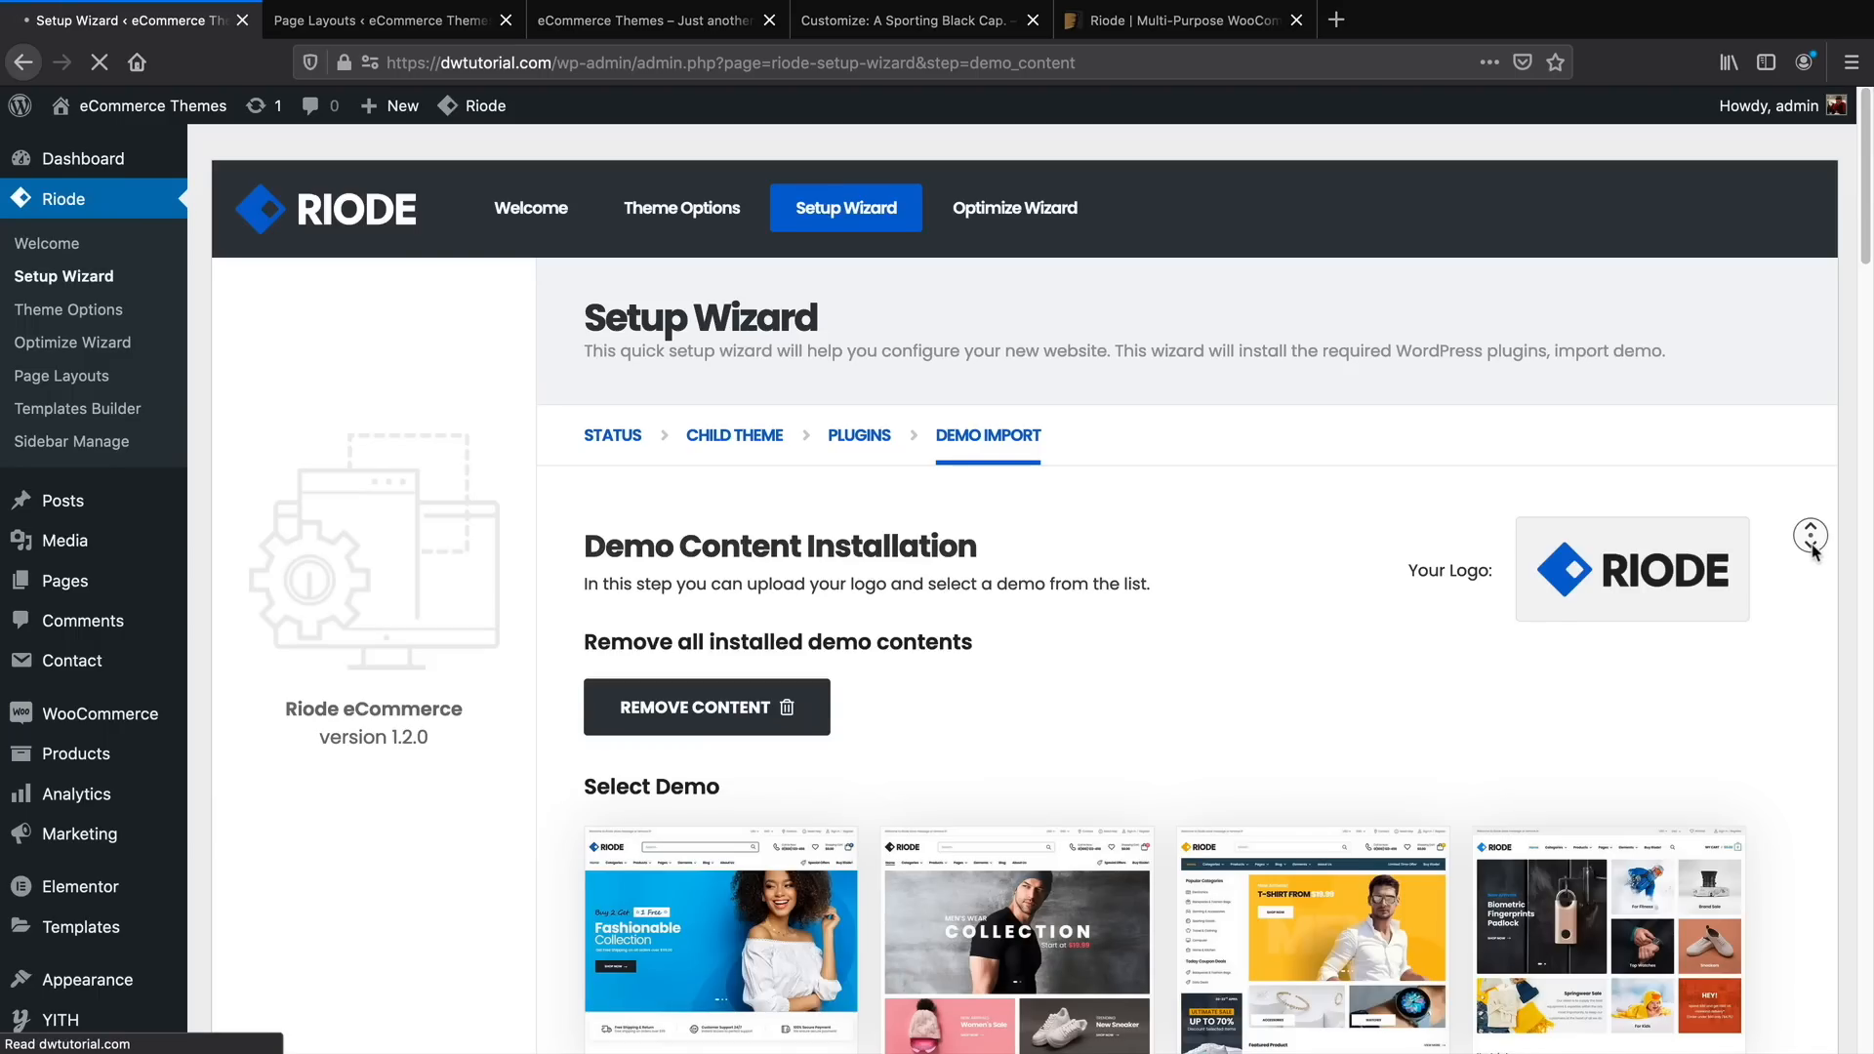
scroll(1812, 551, down, 3)
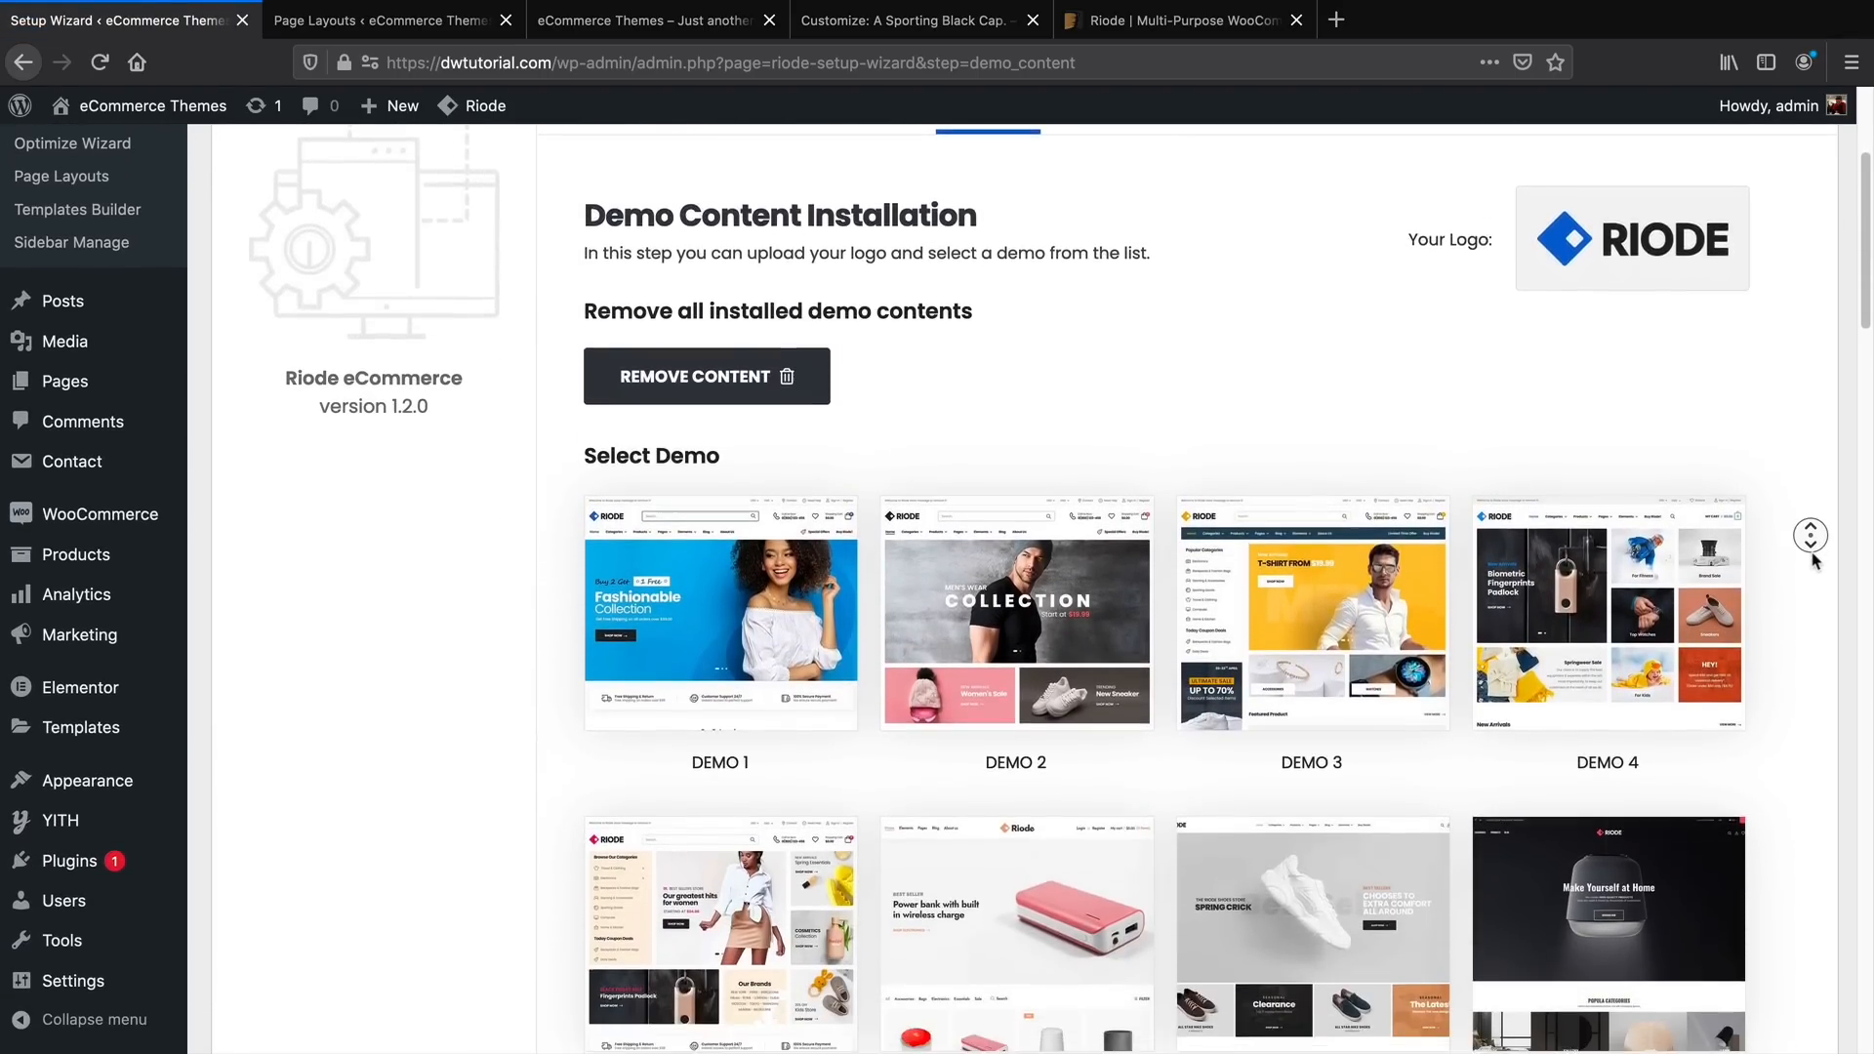
scroll(1814, 559, down, 4)
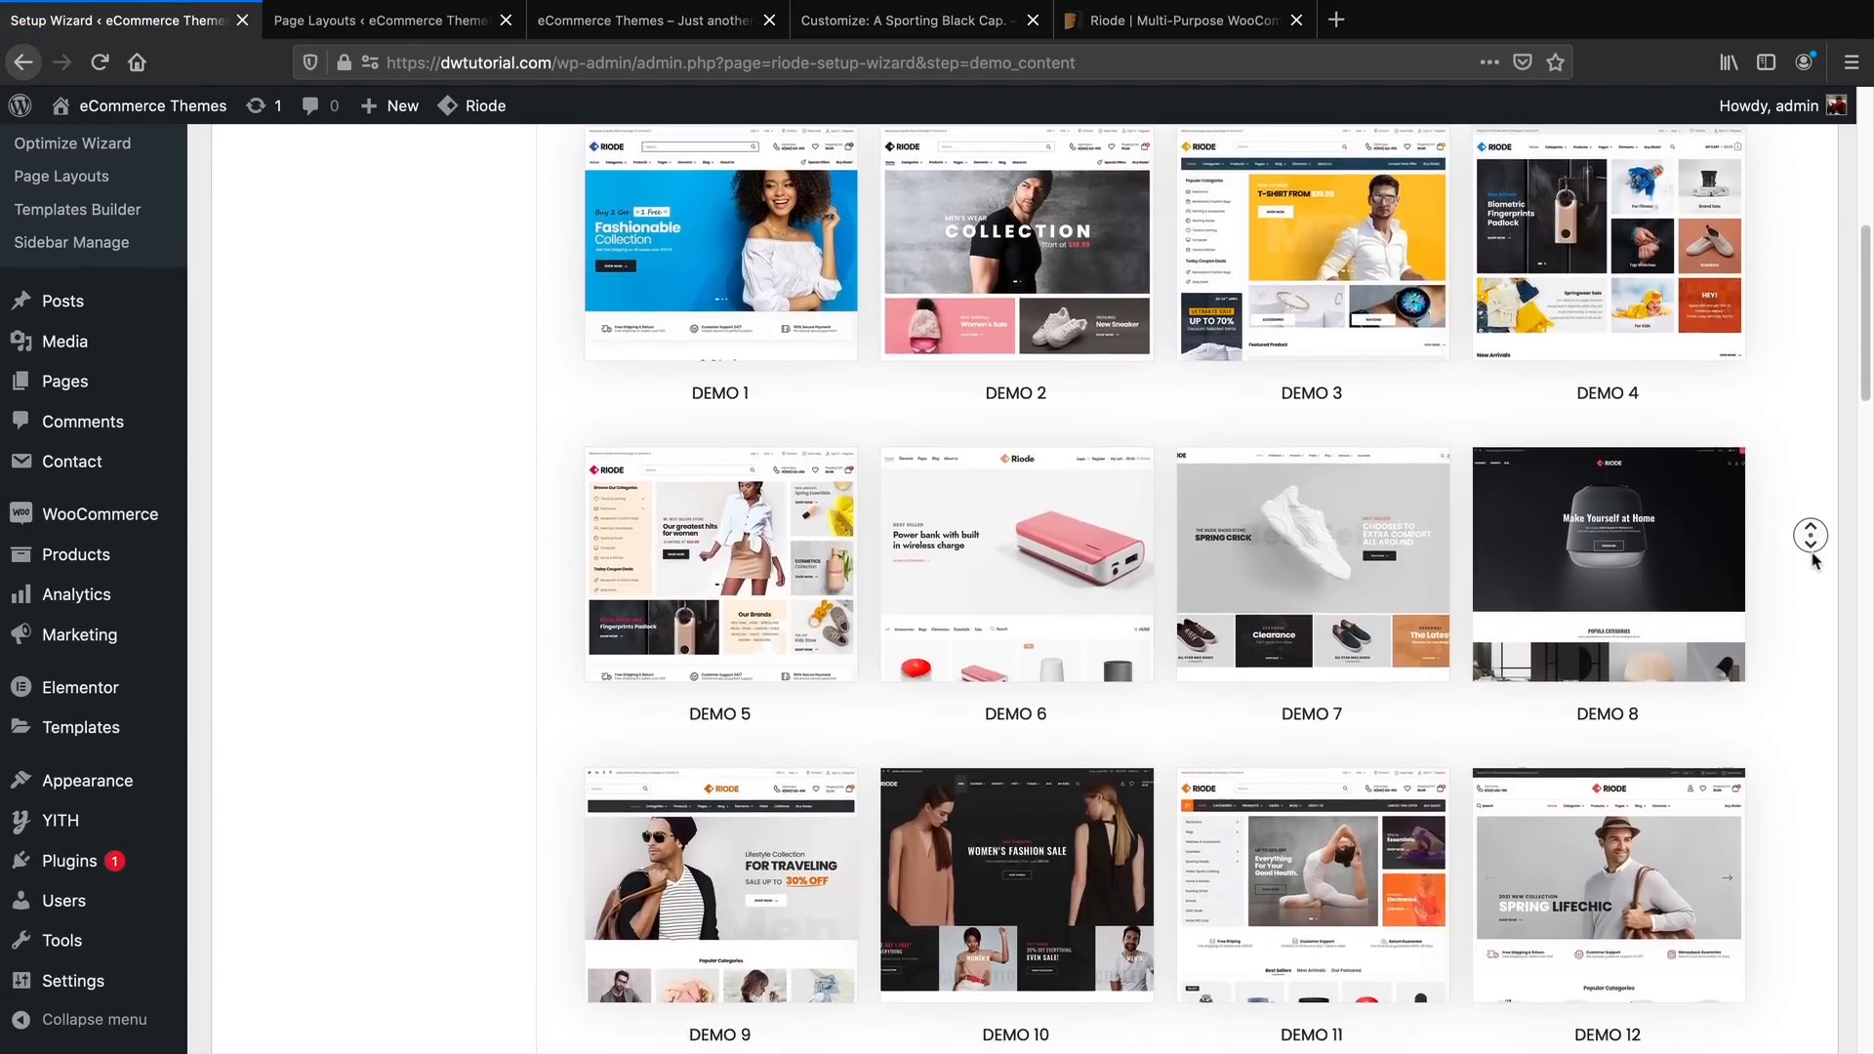
scroll(1813, 559, down, 2)
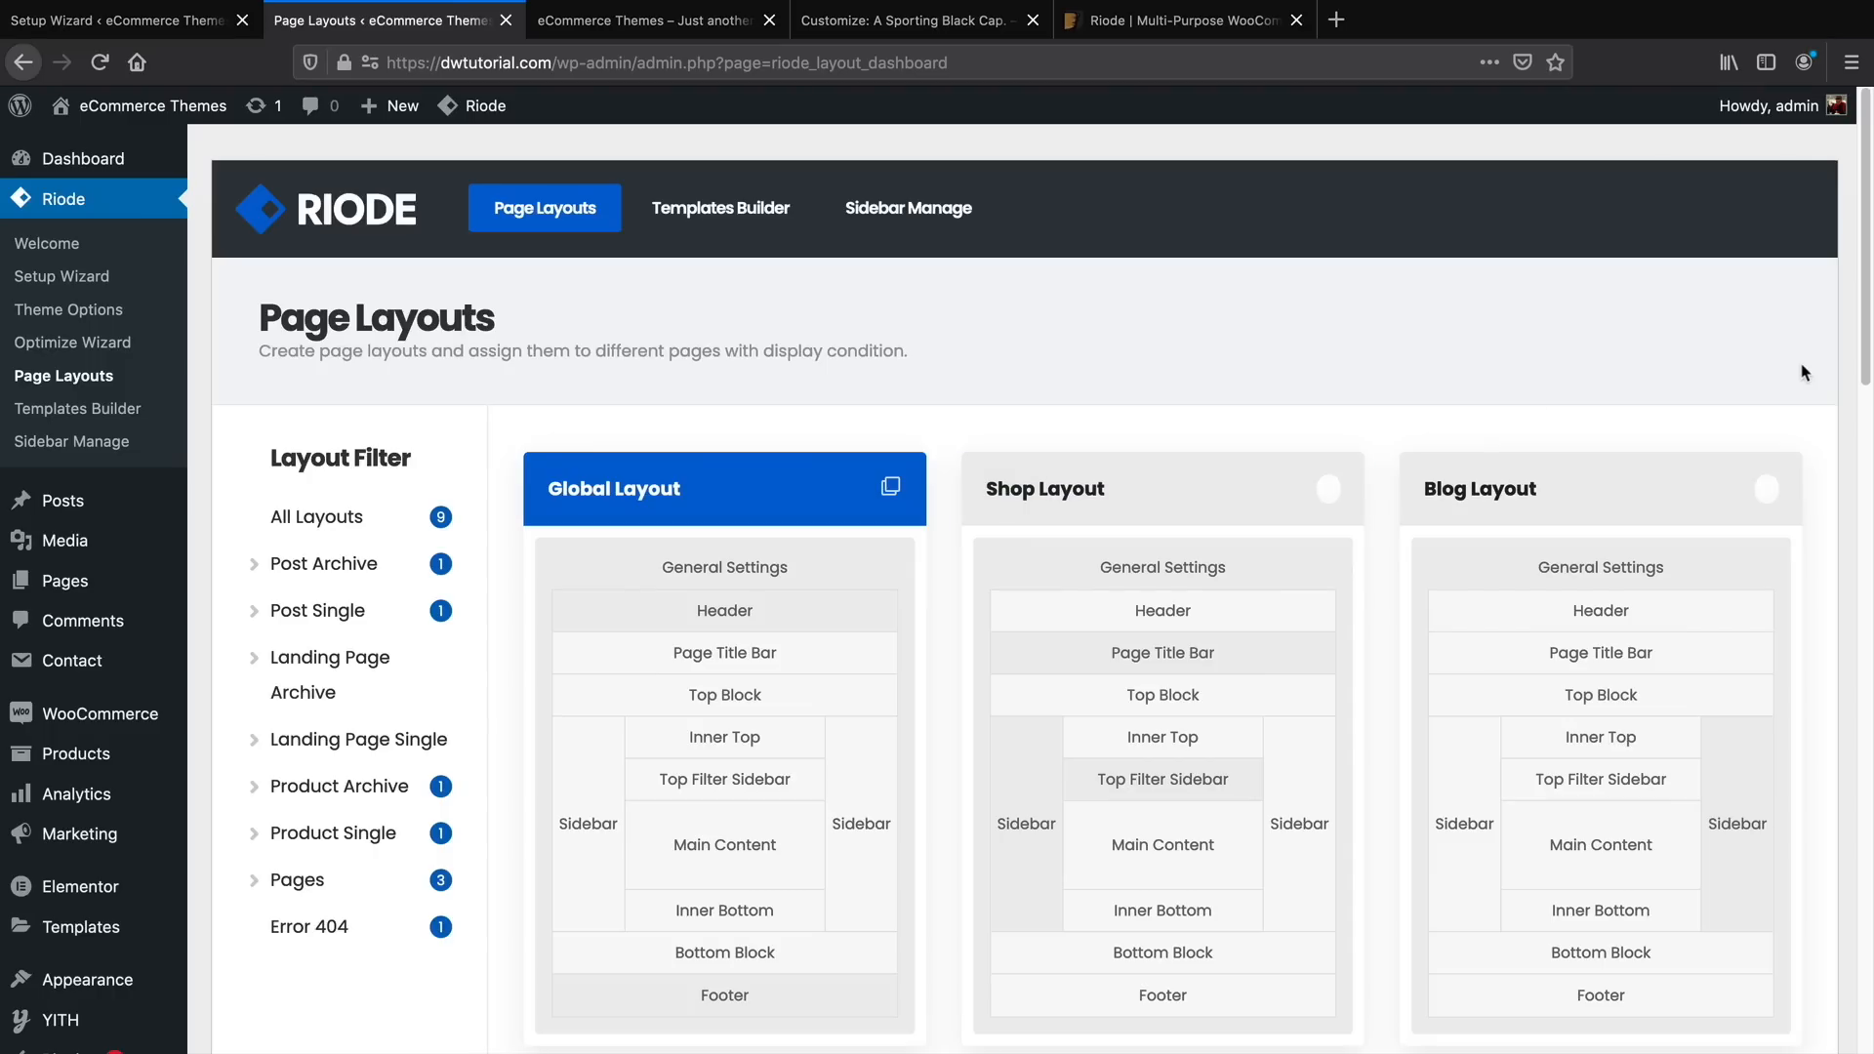
Look over the Riode page layouts, including the Global, Shop, Blog and Product layouts
middle_click(1801, 364)
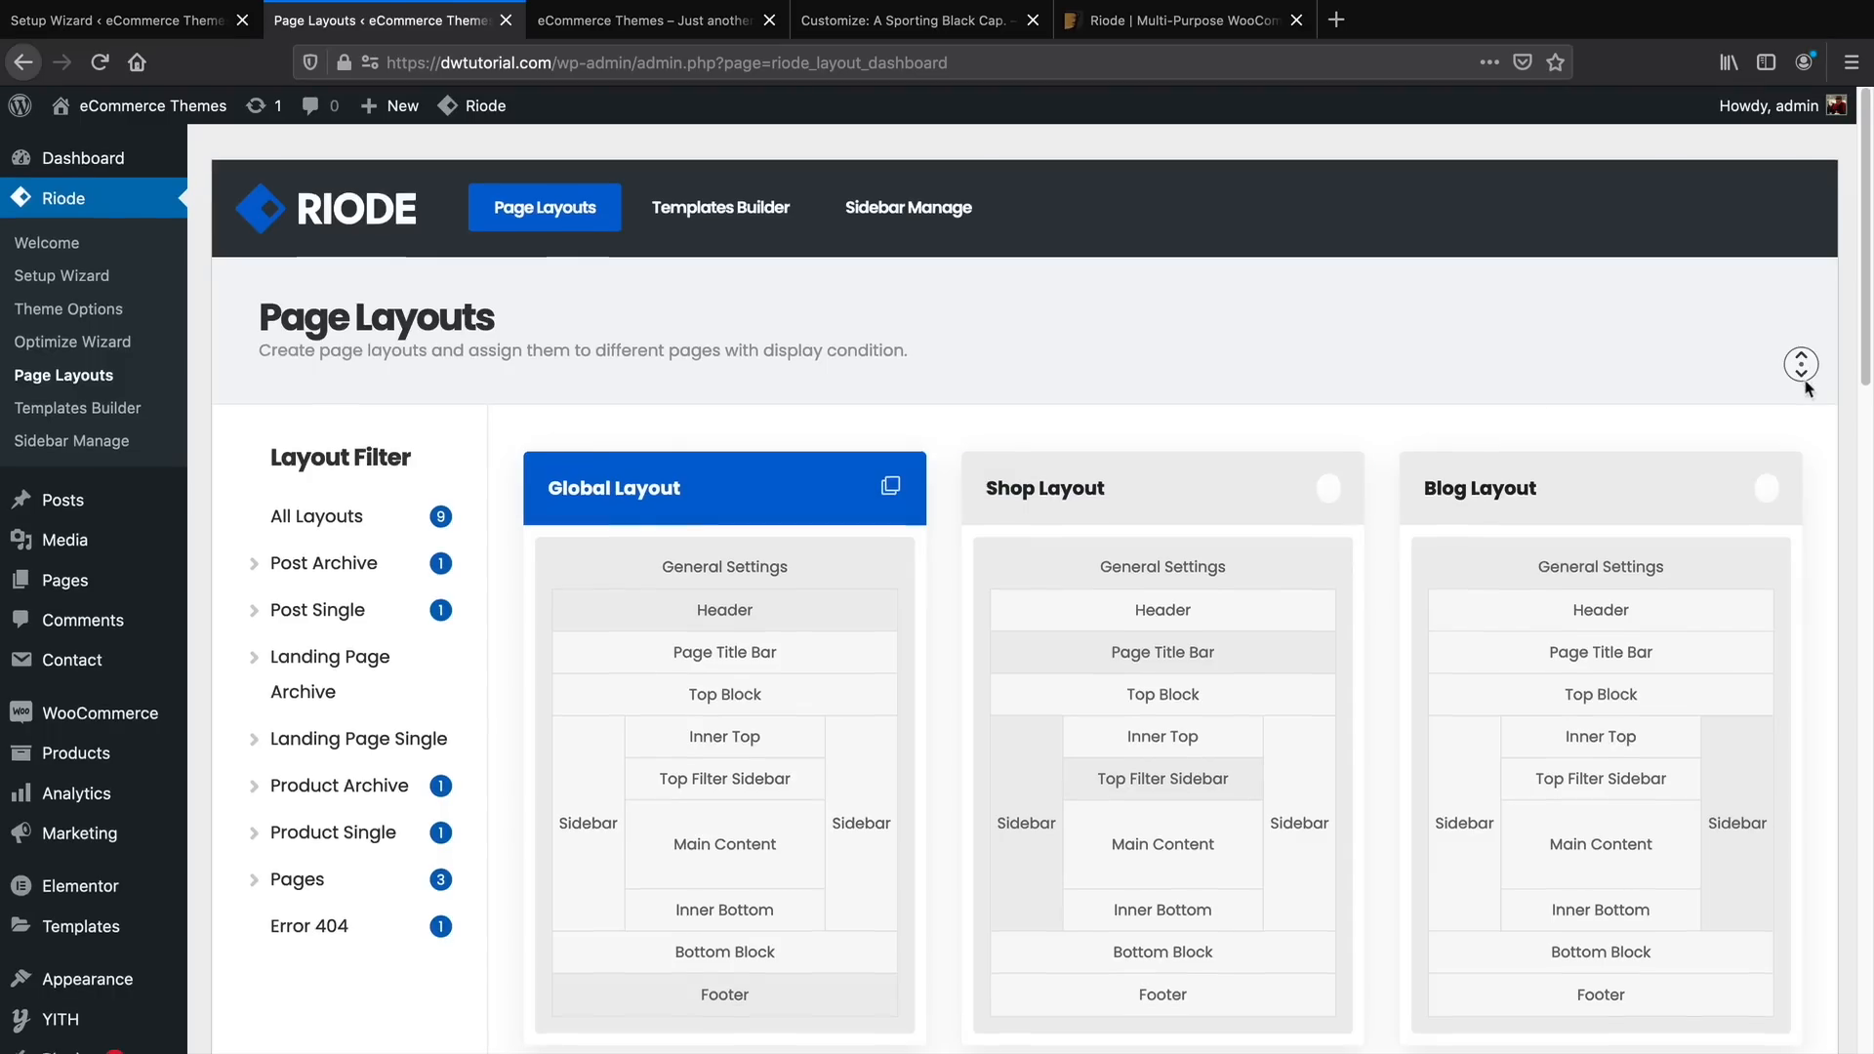
scroll(1808, 388, down, 2)
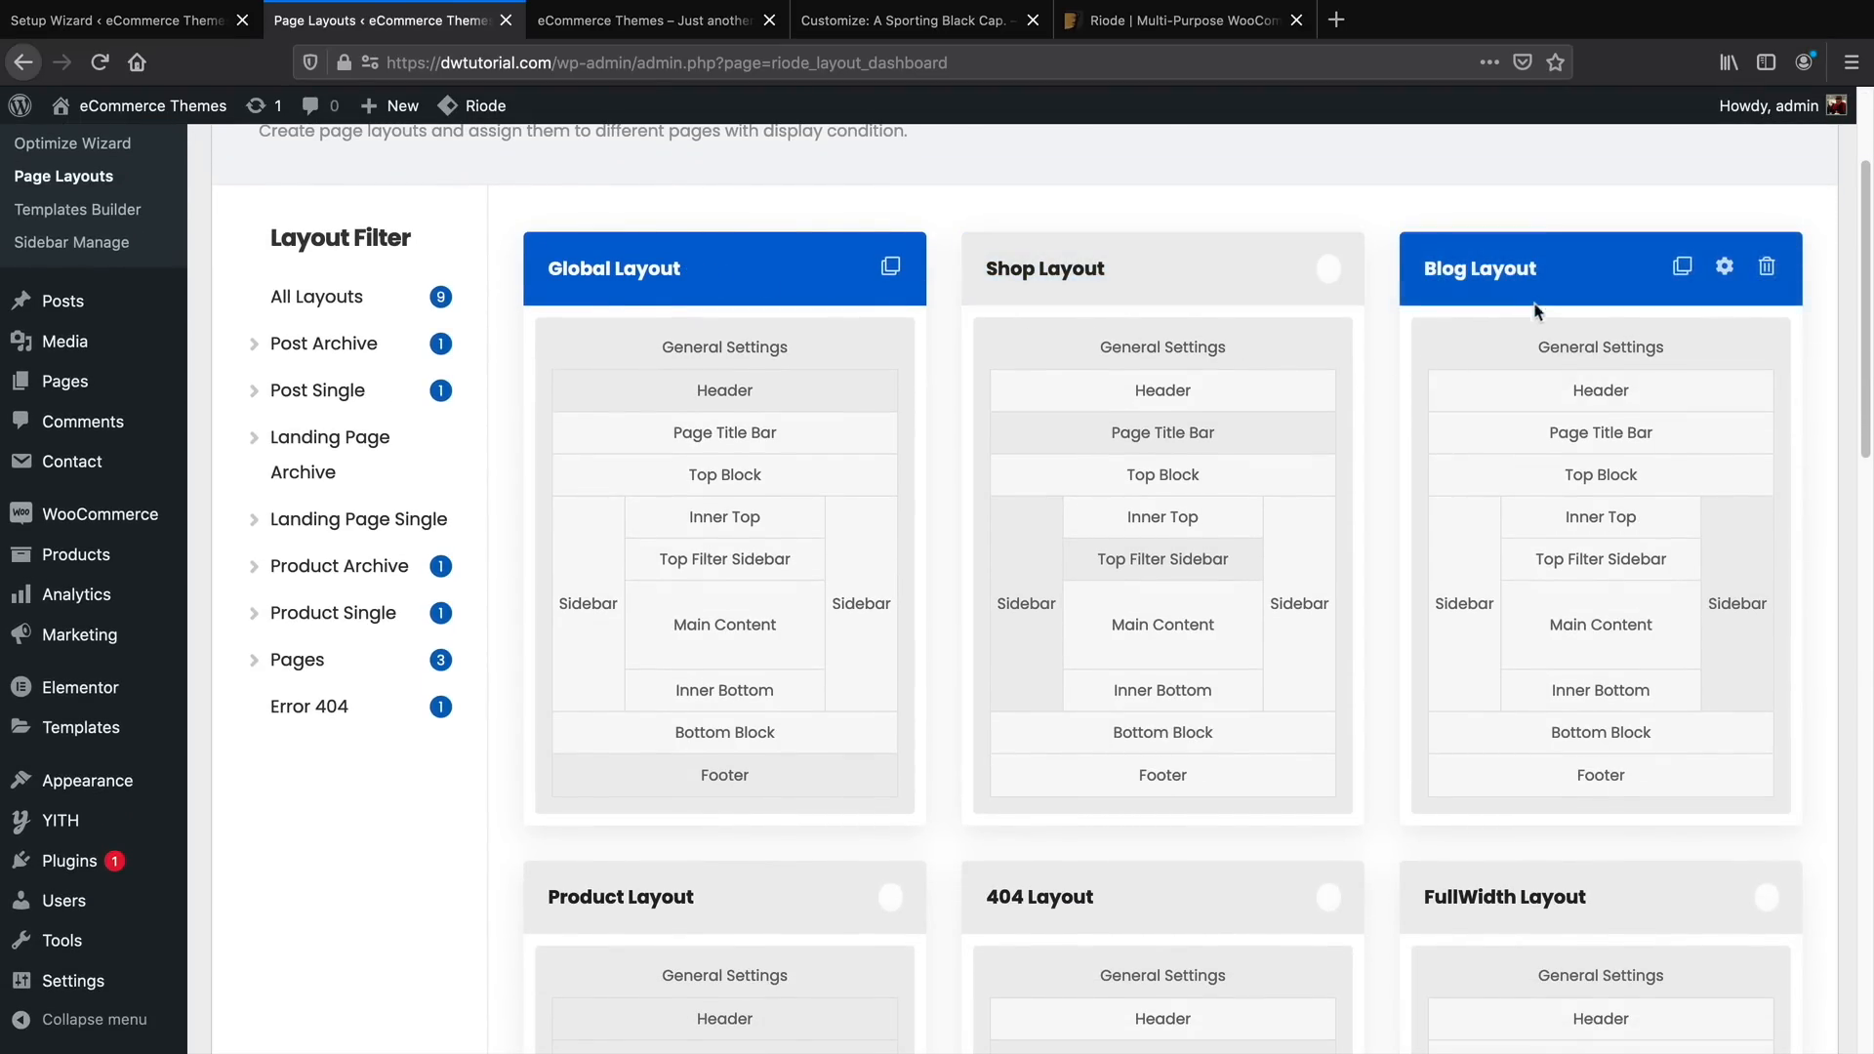
scroll(1161, 586, down, 2)
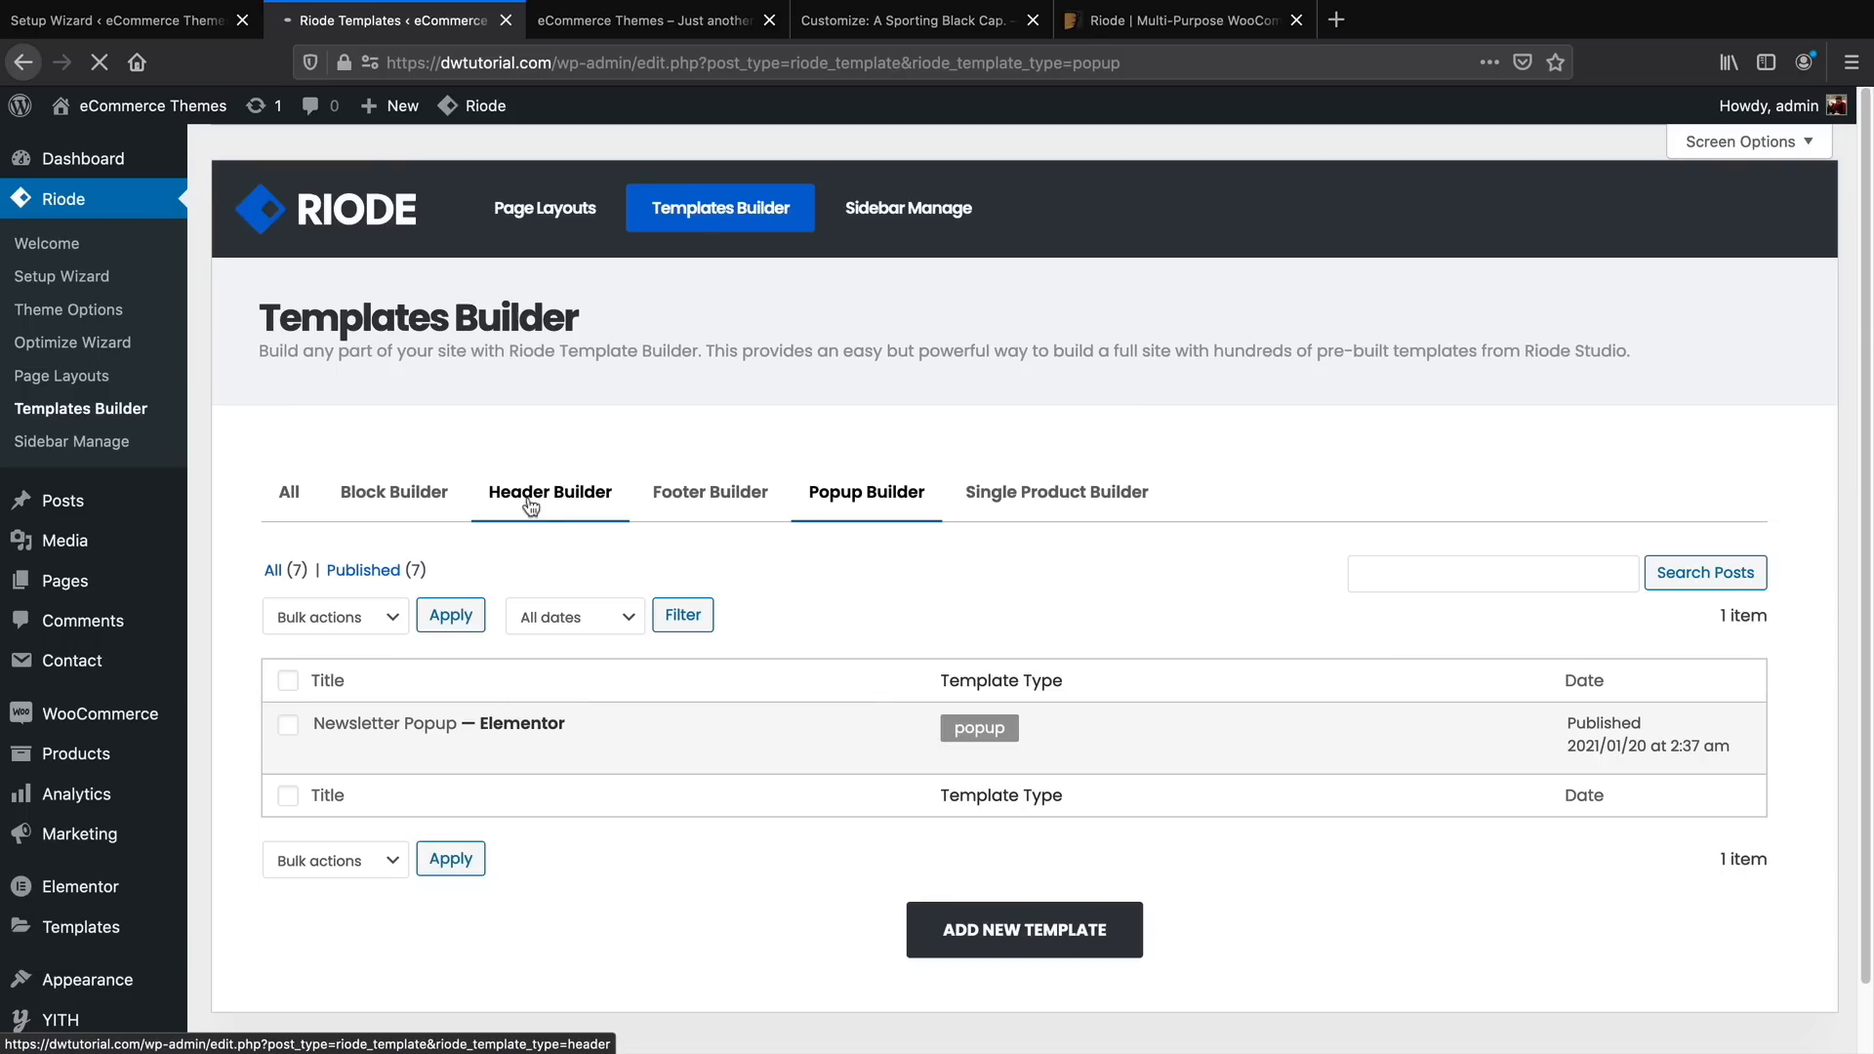
View the Header Builder, Footer Builder and Popup Builder templates in the Riode Templates Builder
click(530, 498)
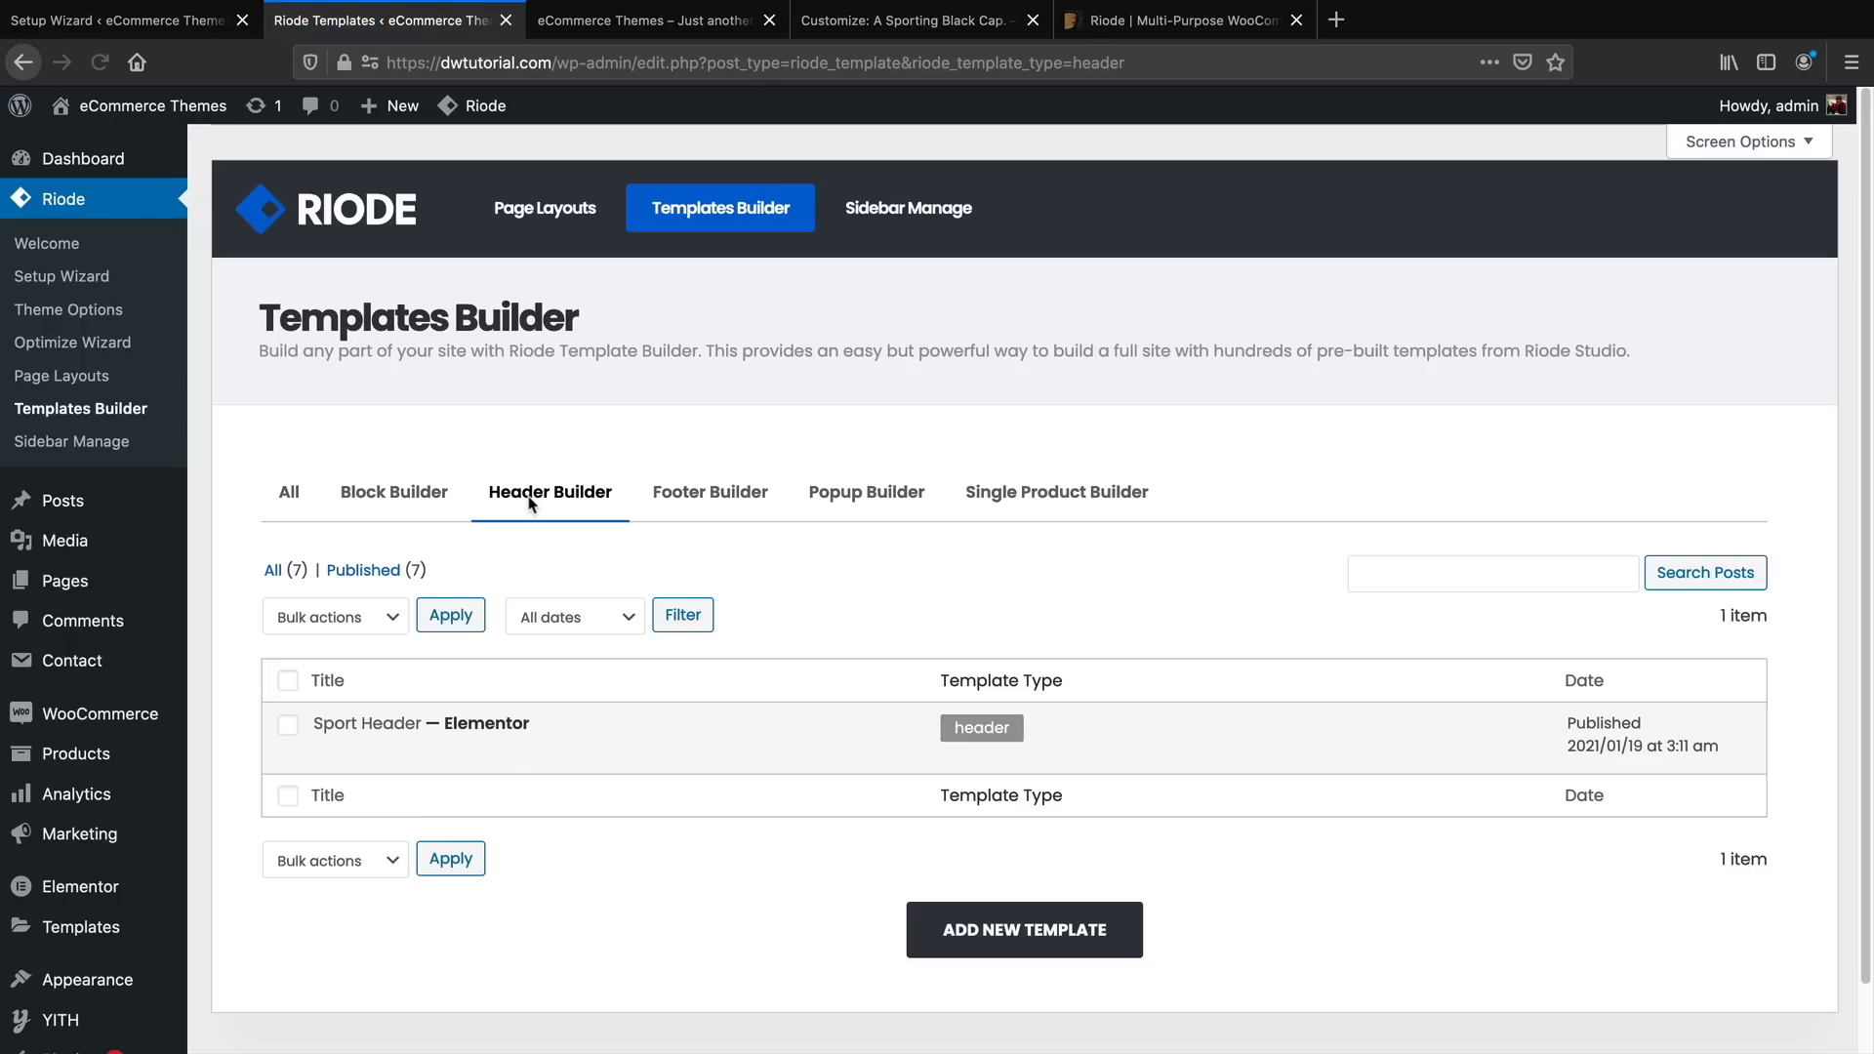
click(730, 504)
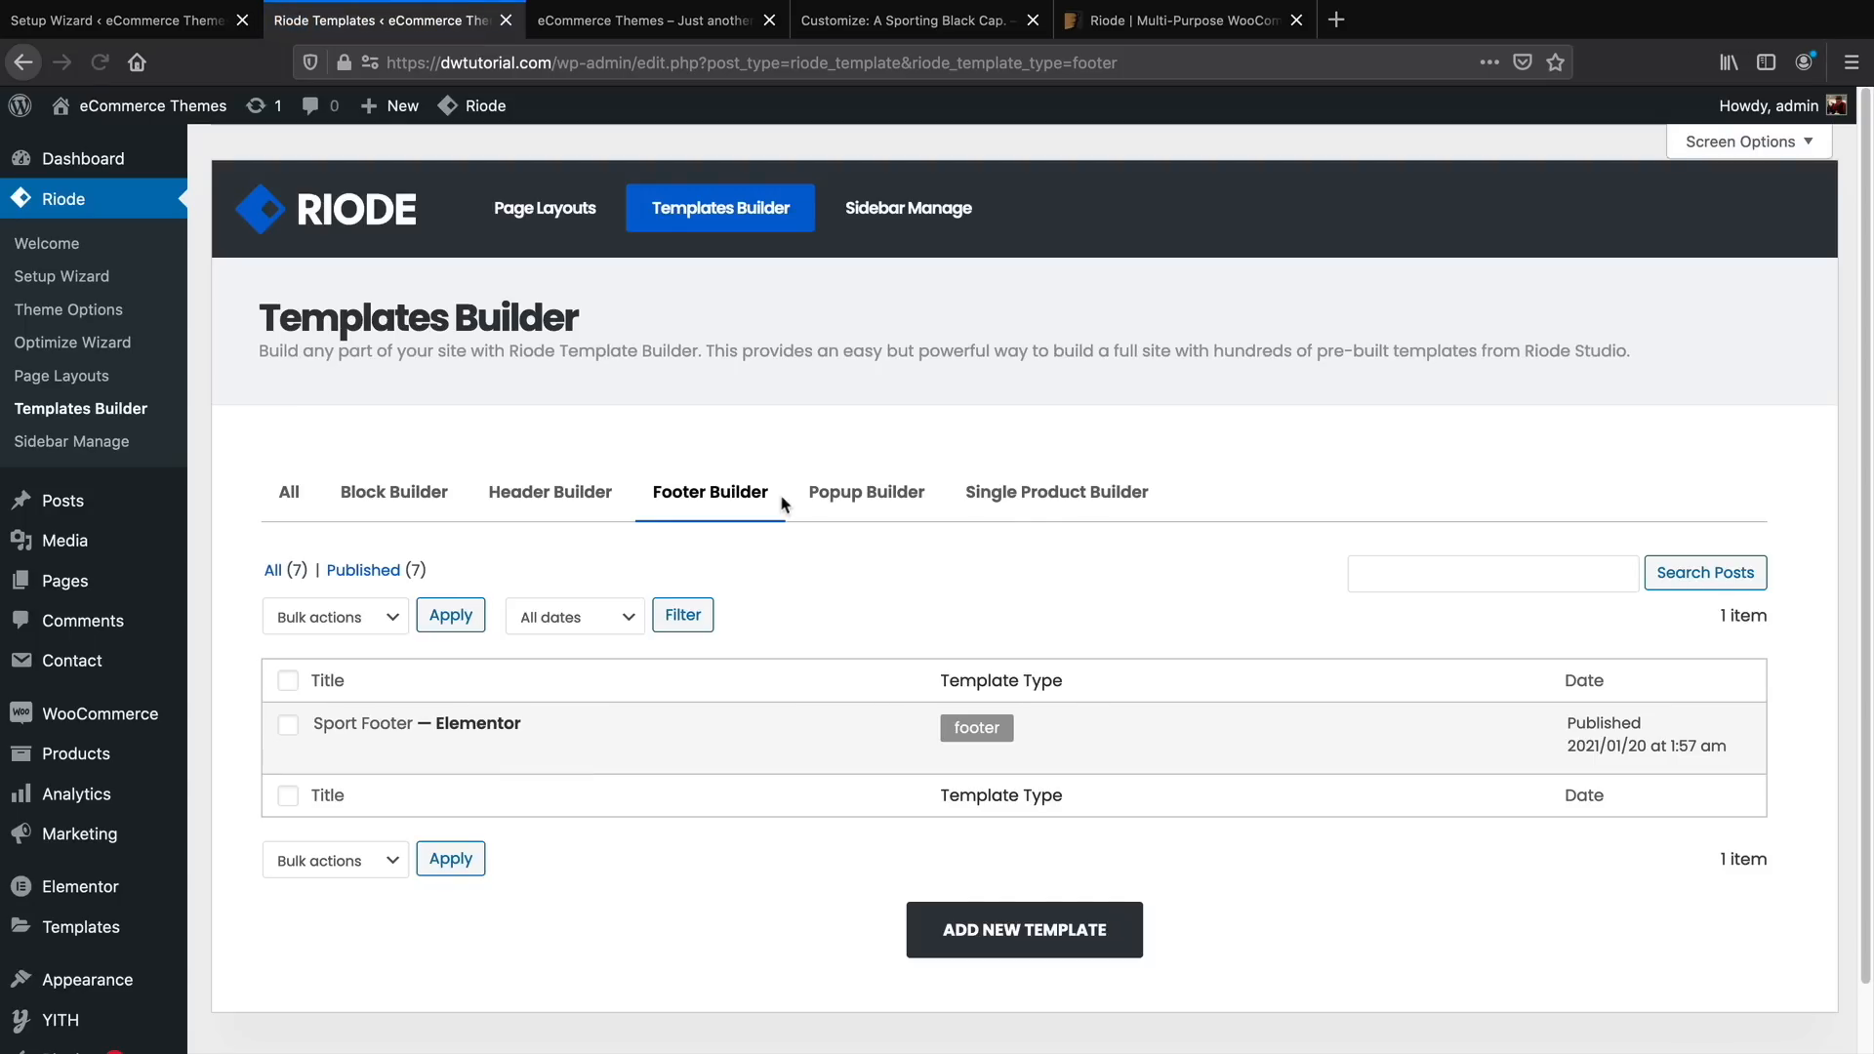
click(859, 505)
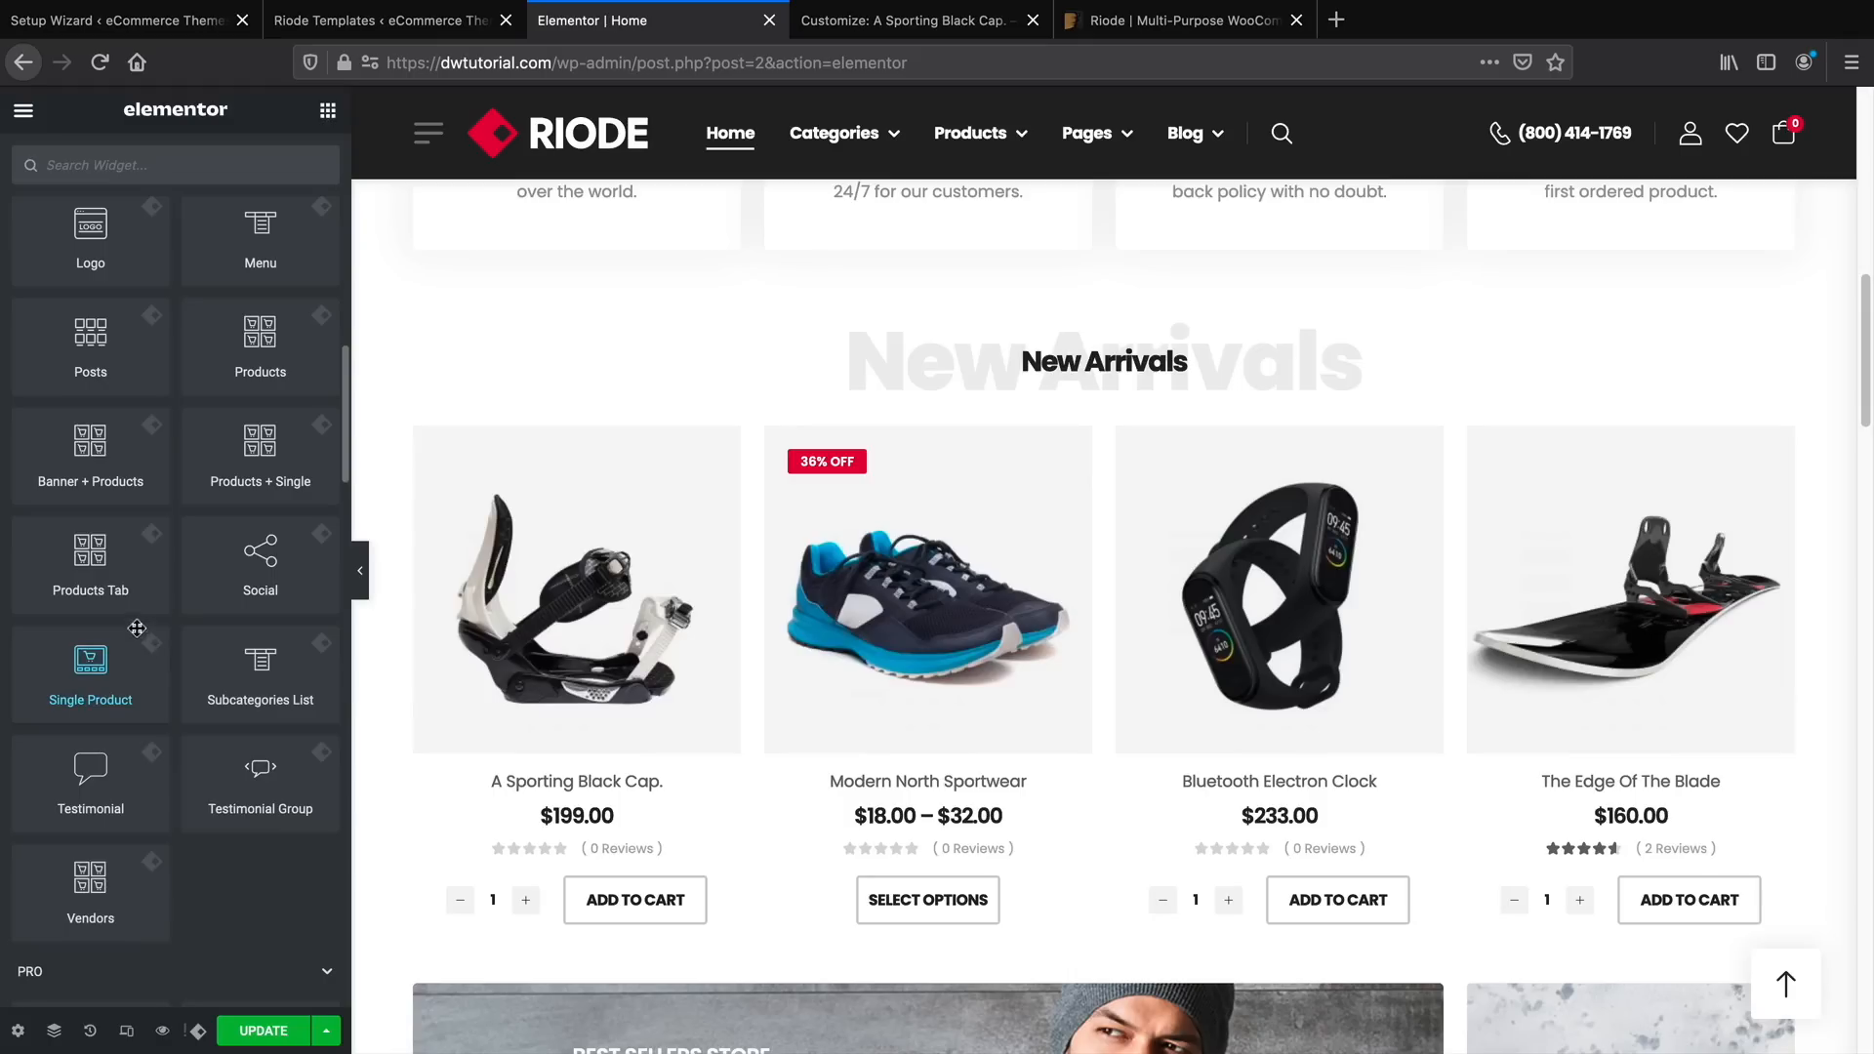
Add a Single Product widget beneath the New Arrivals heading on the home page
drag(90, 673, 1050, 452)
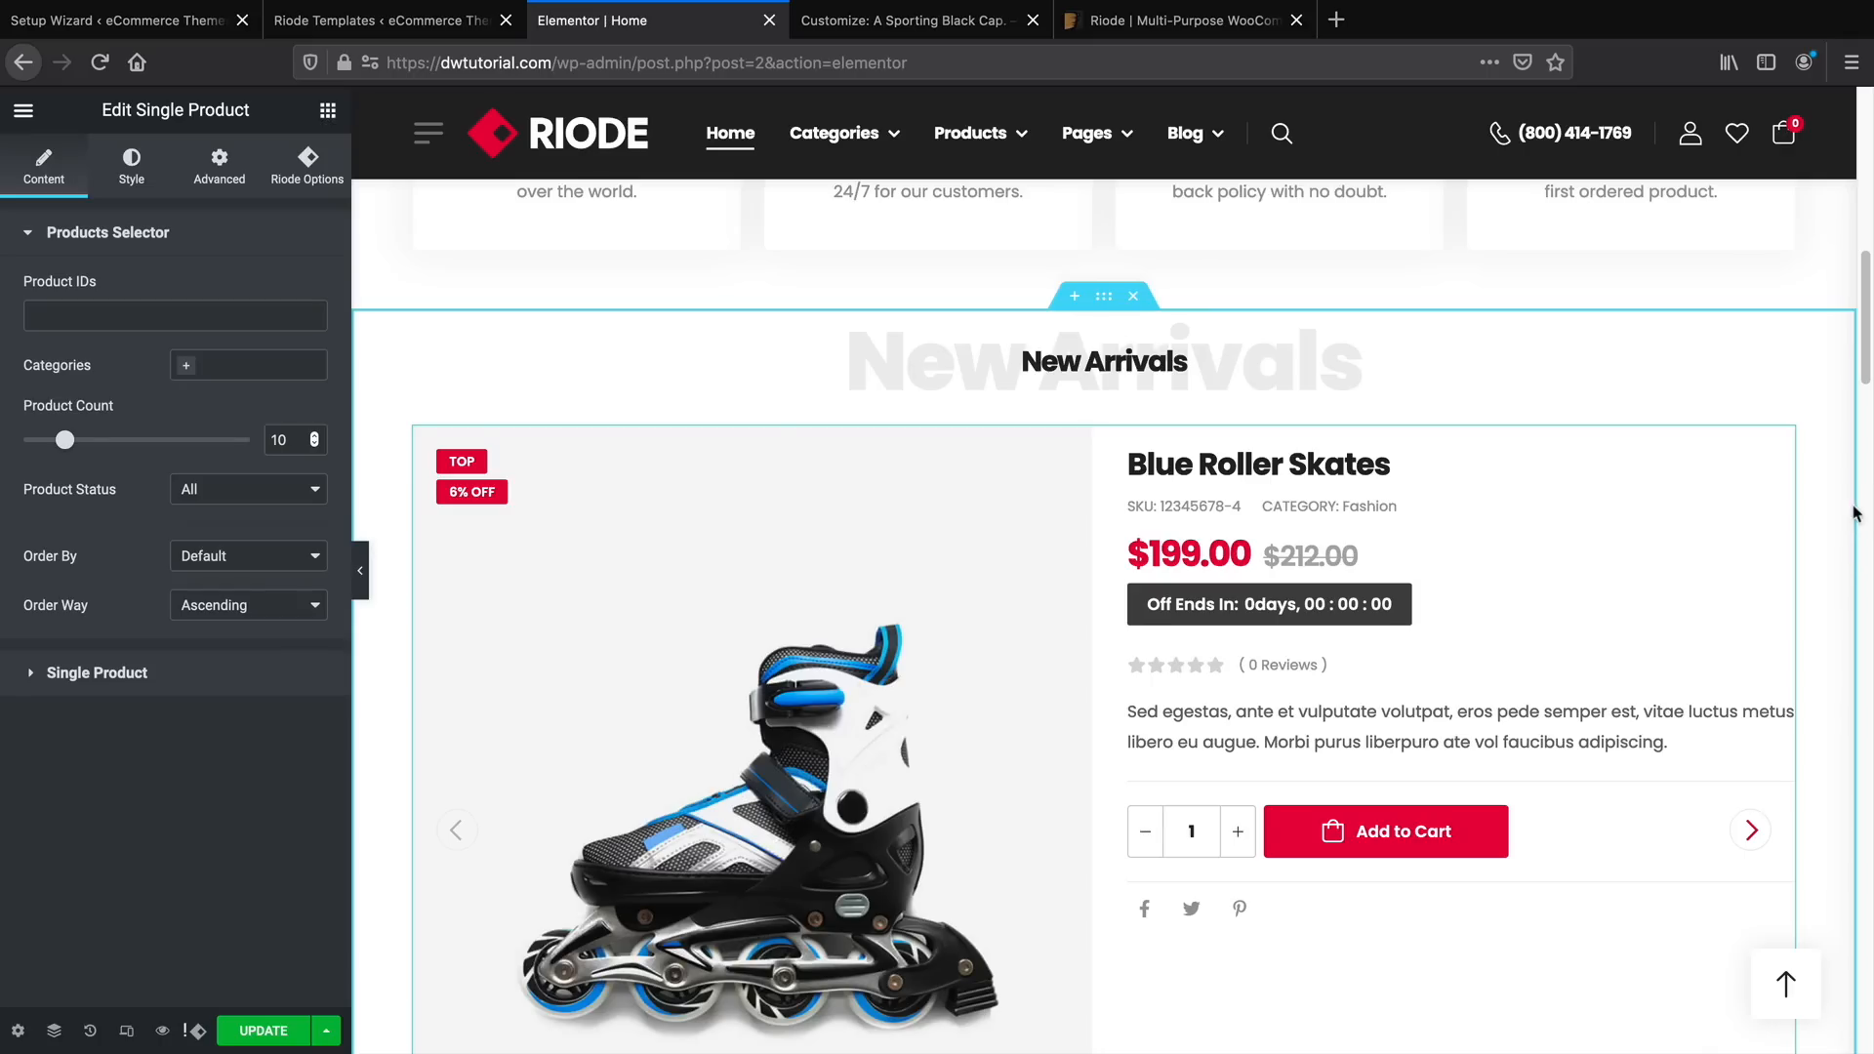
drag(1867, 375, 1867, 393)
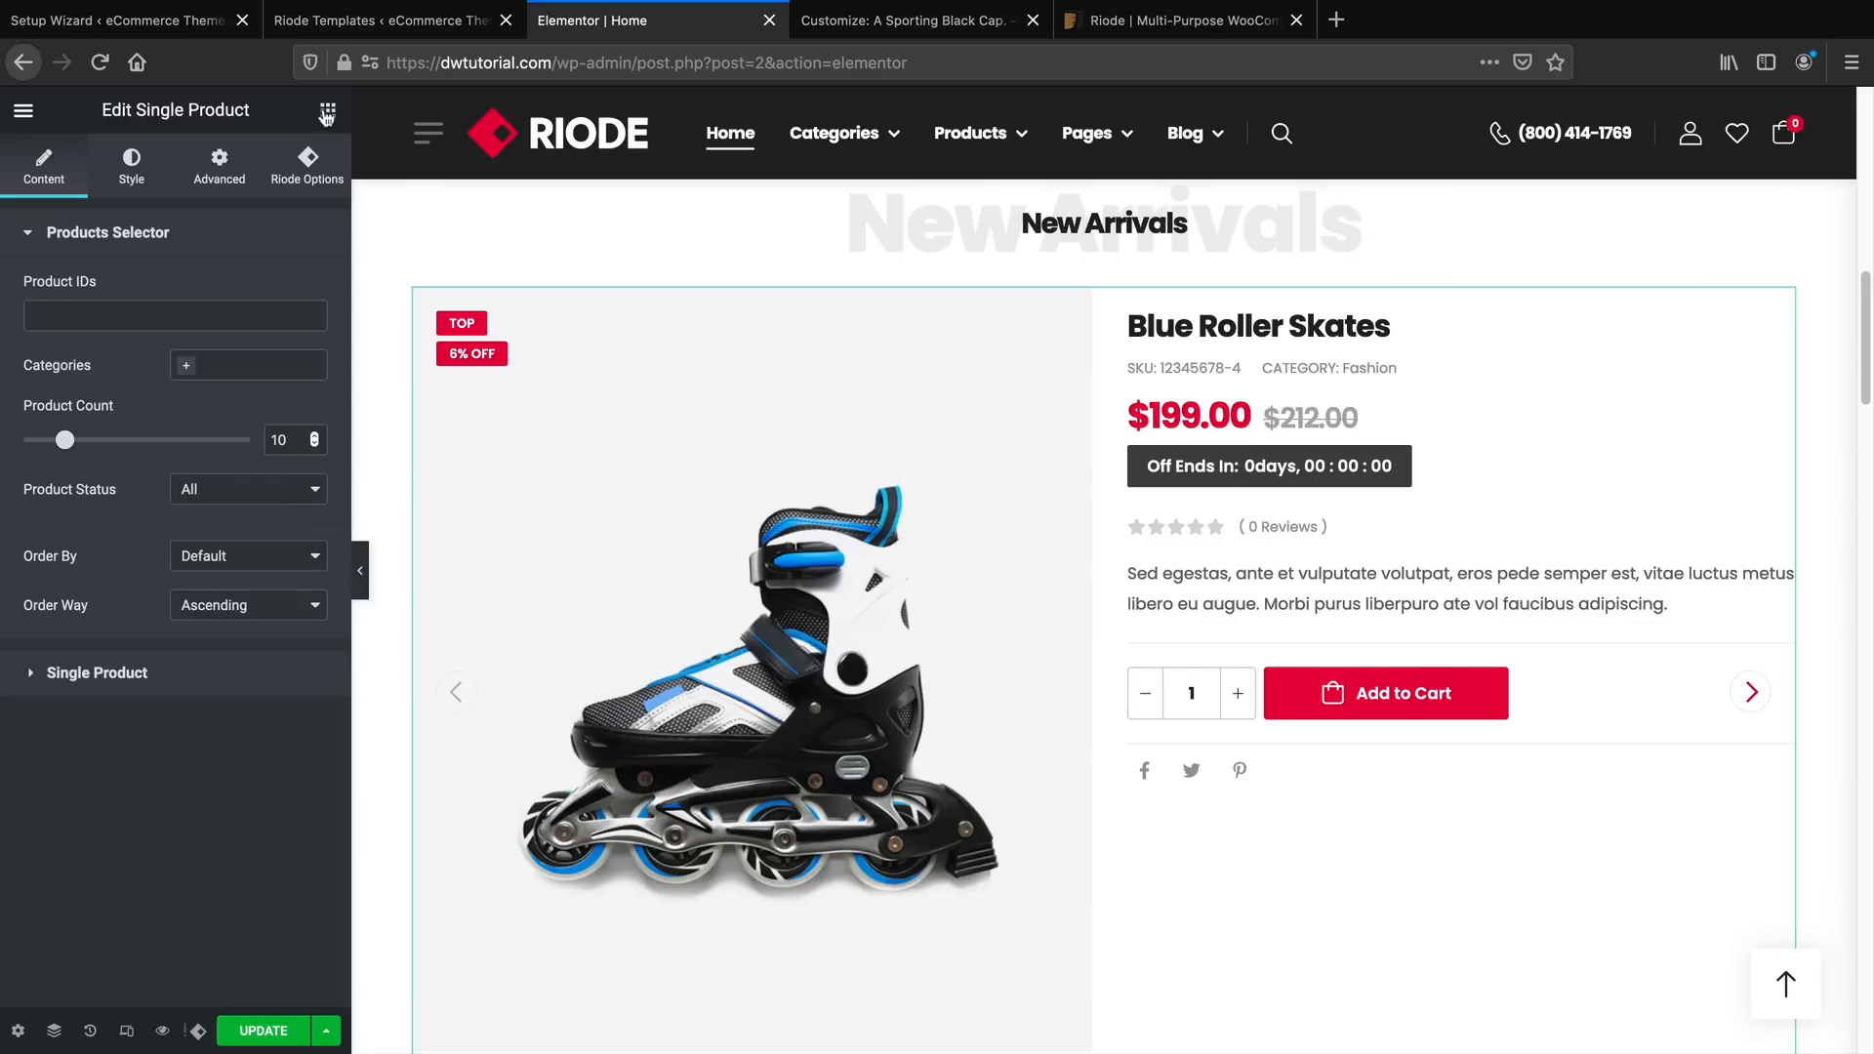
Look over the Floating Effects choices in the Single Product widget's Riode Options, including the transform and fade-in scroll effects
click(310, 168)
click(227, 291)
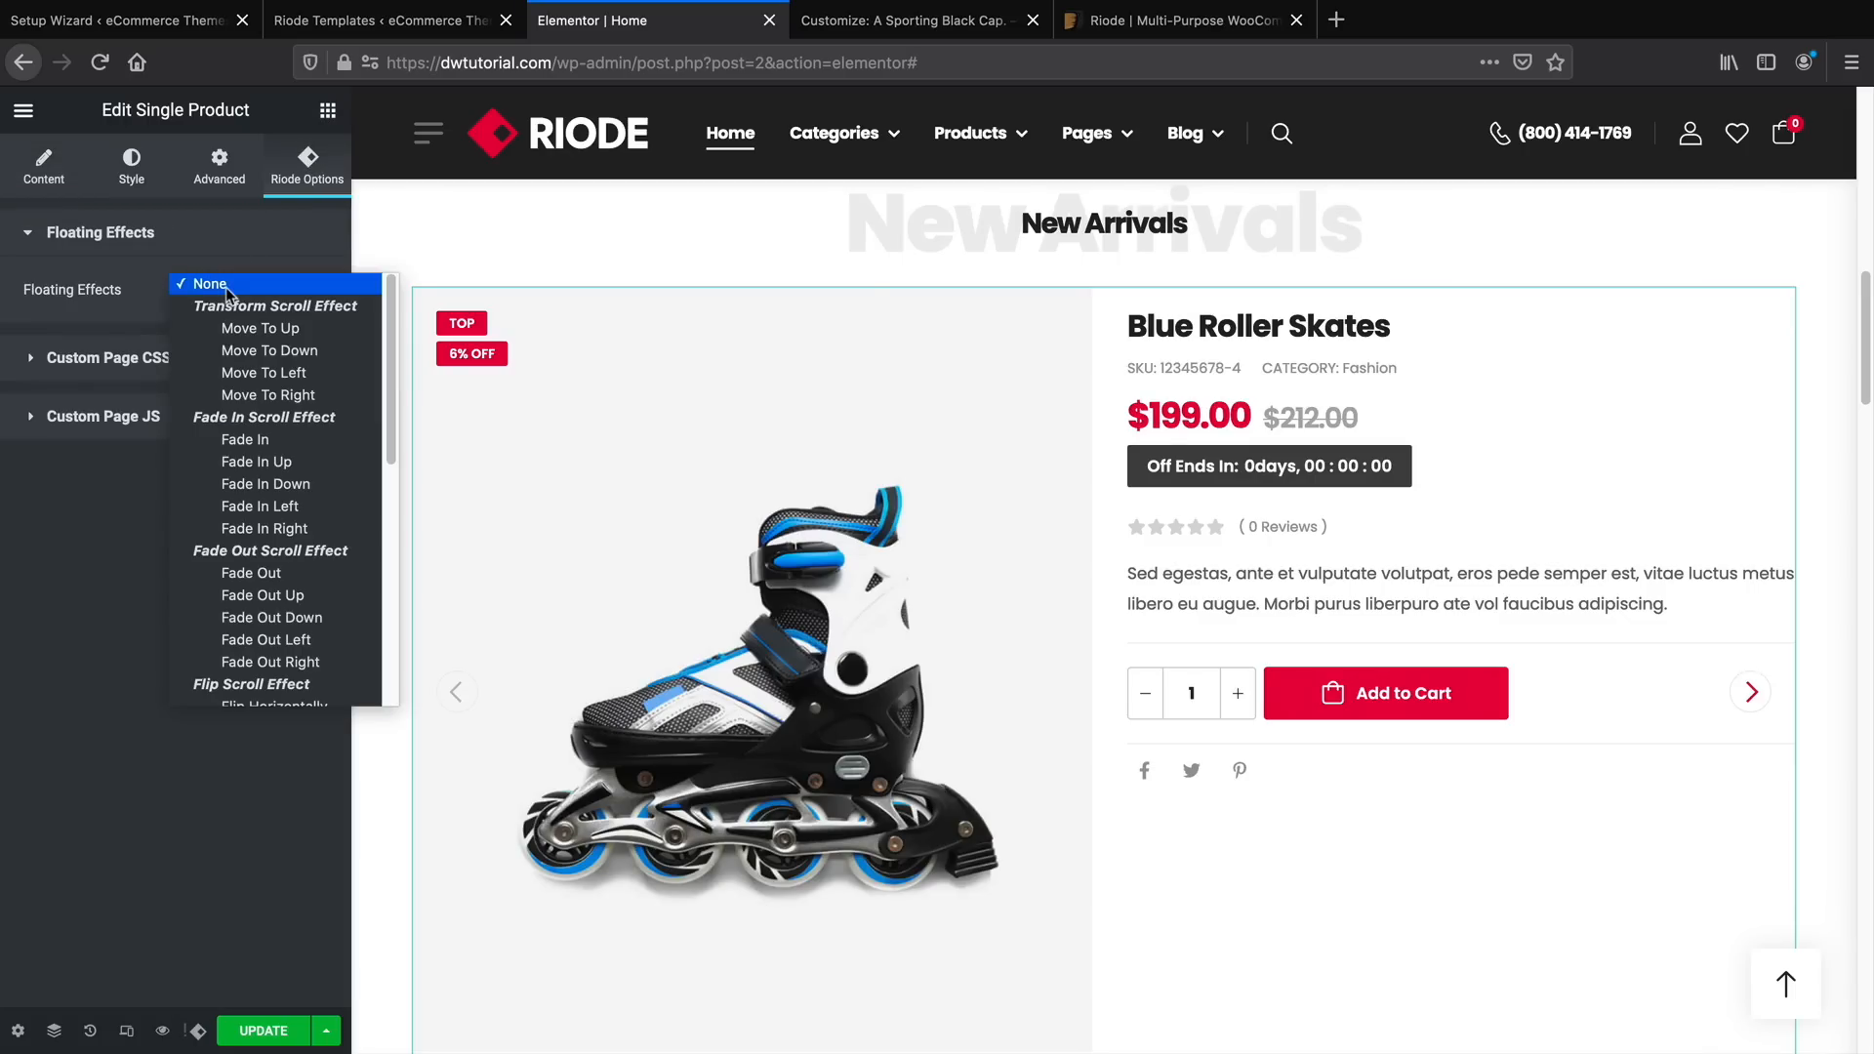
click(226, 287)
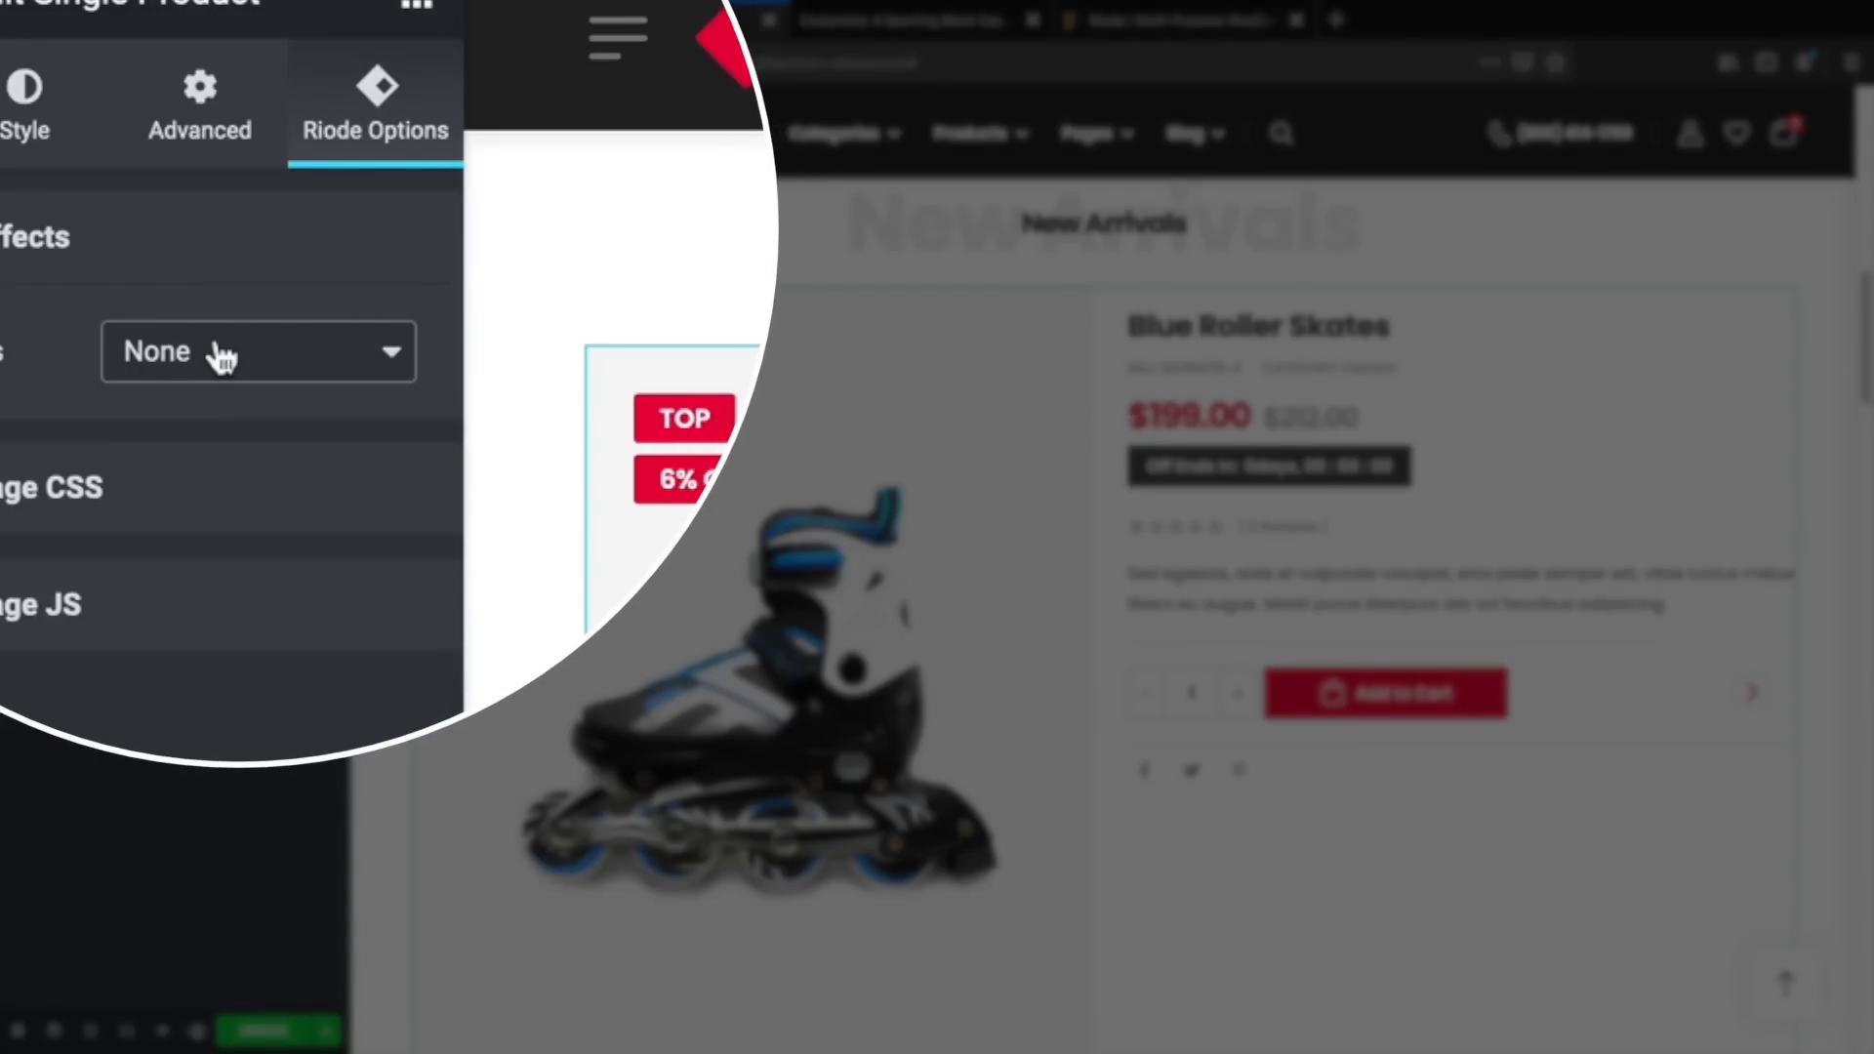
click(222, 358)
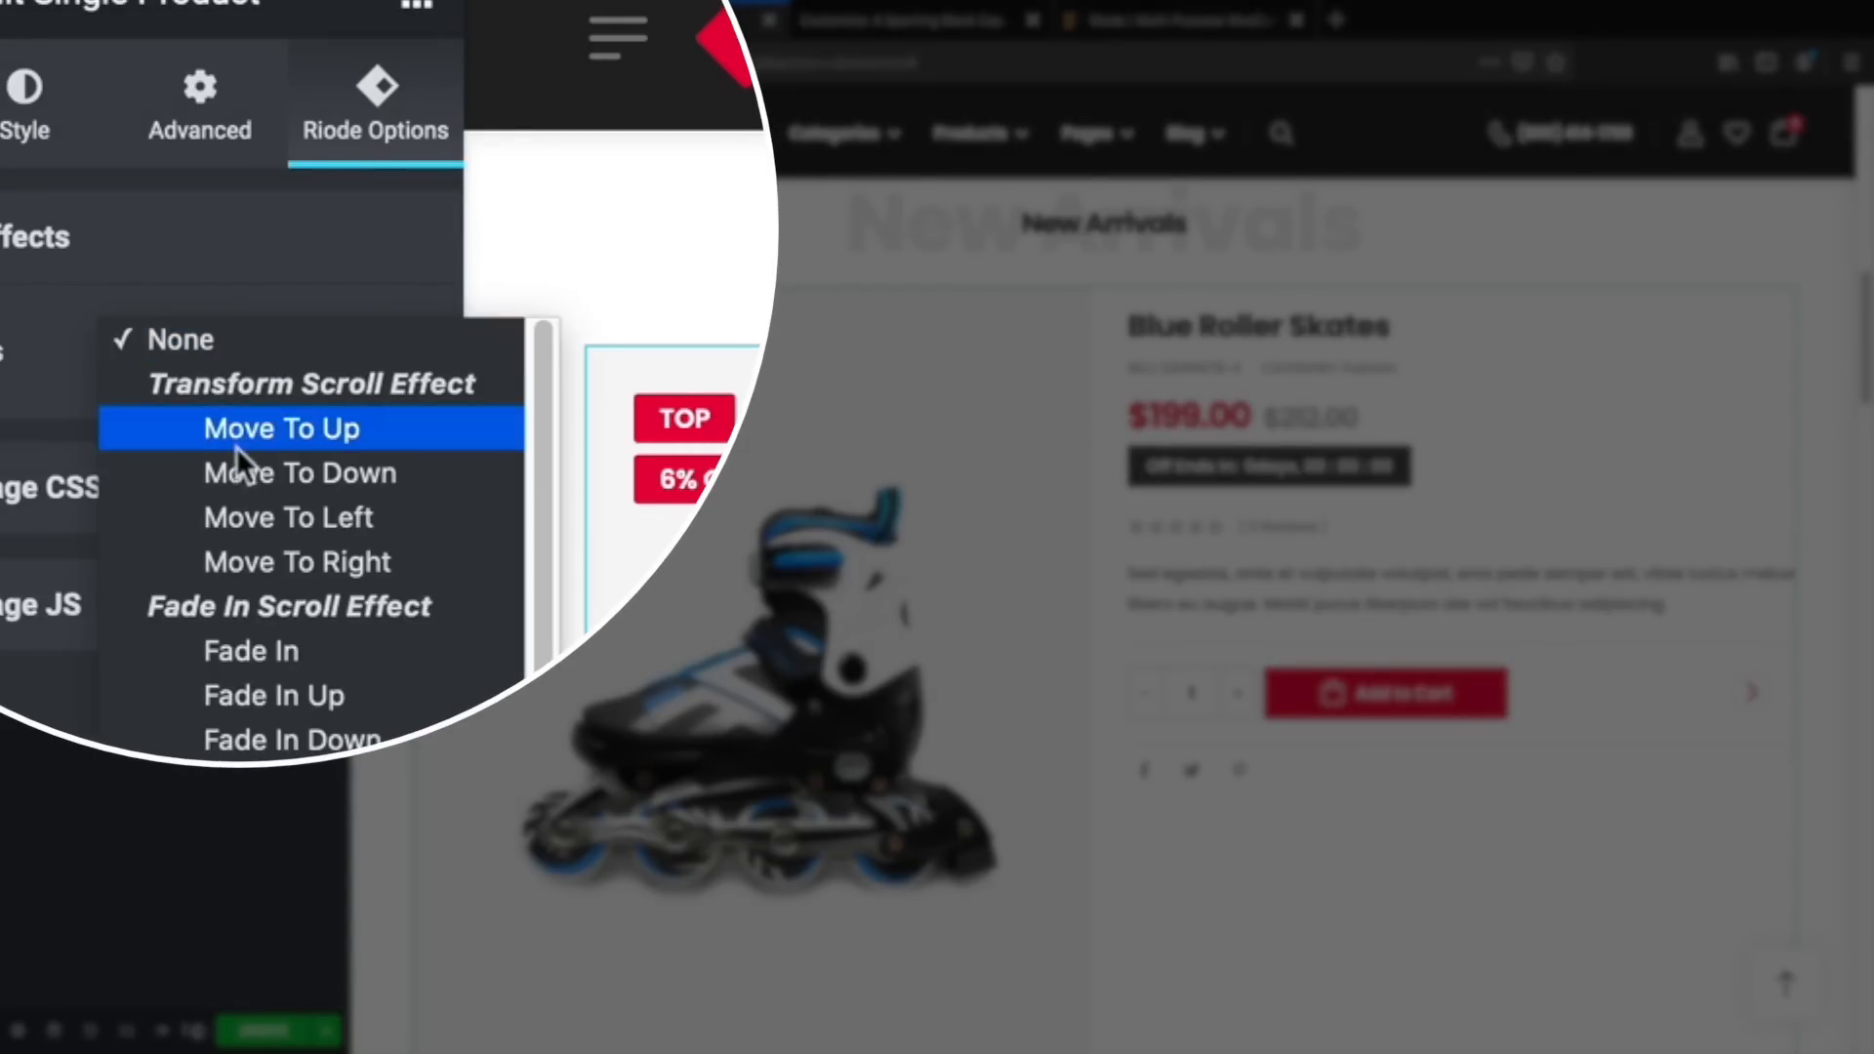
click(262, 689)
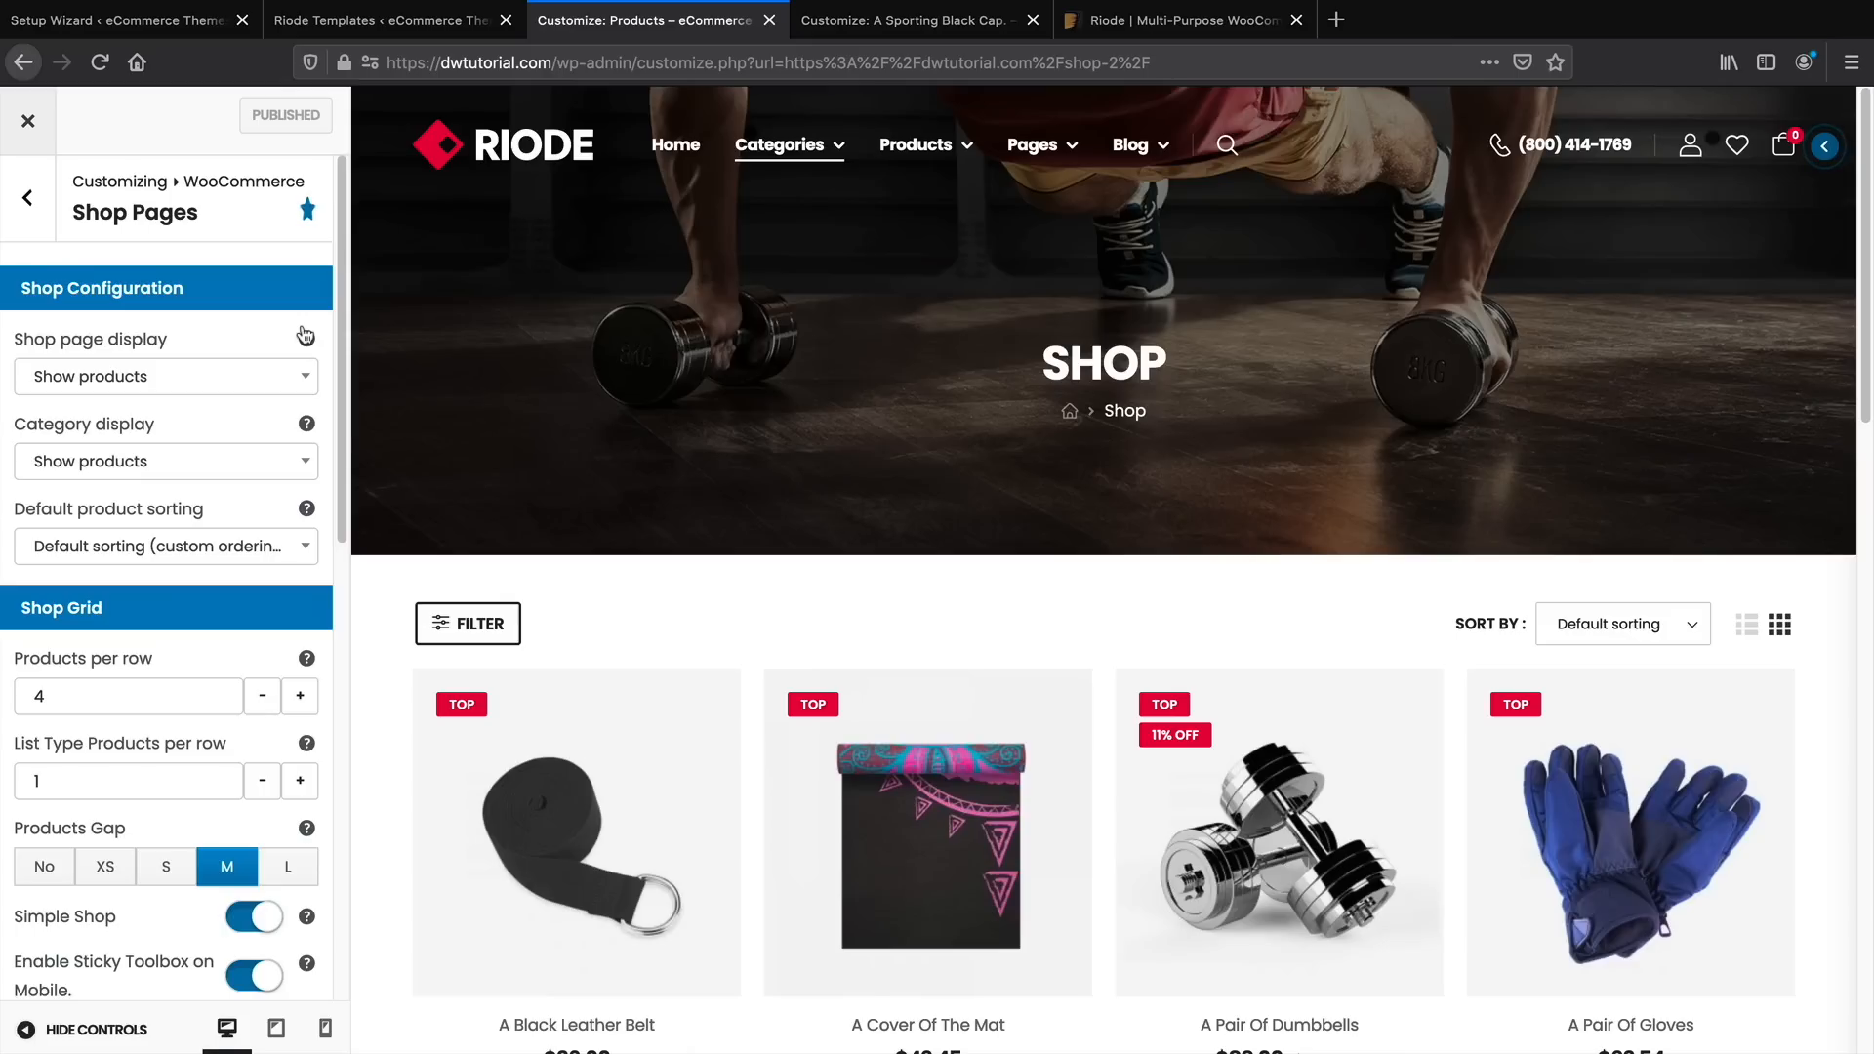
Review the shop grid, load more and toolbox settings for Shop Pages, and open the Woo Features settings
drag(339, 330, 318, 510)
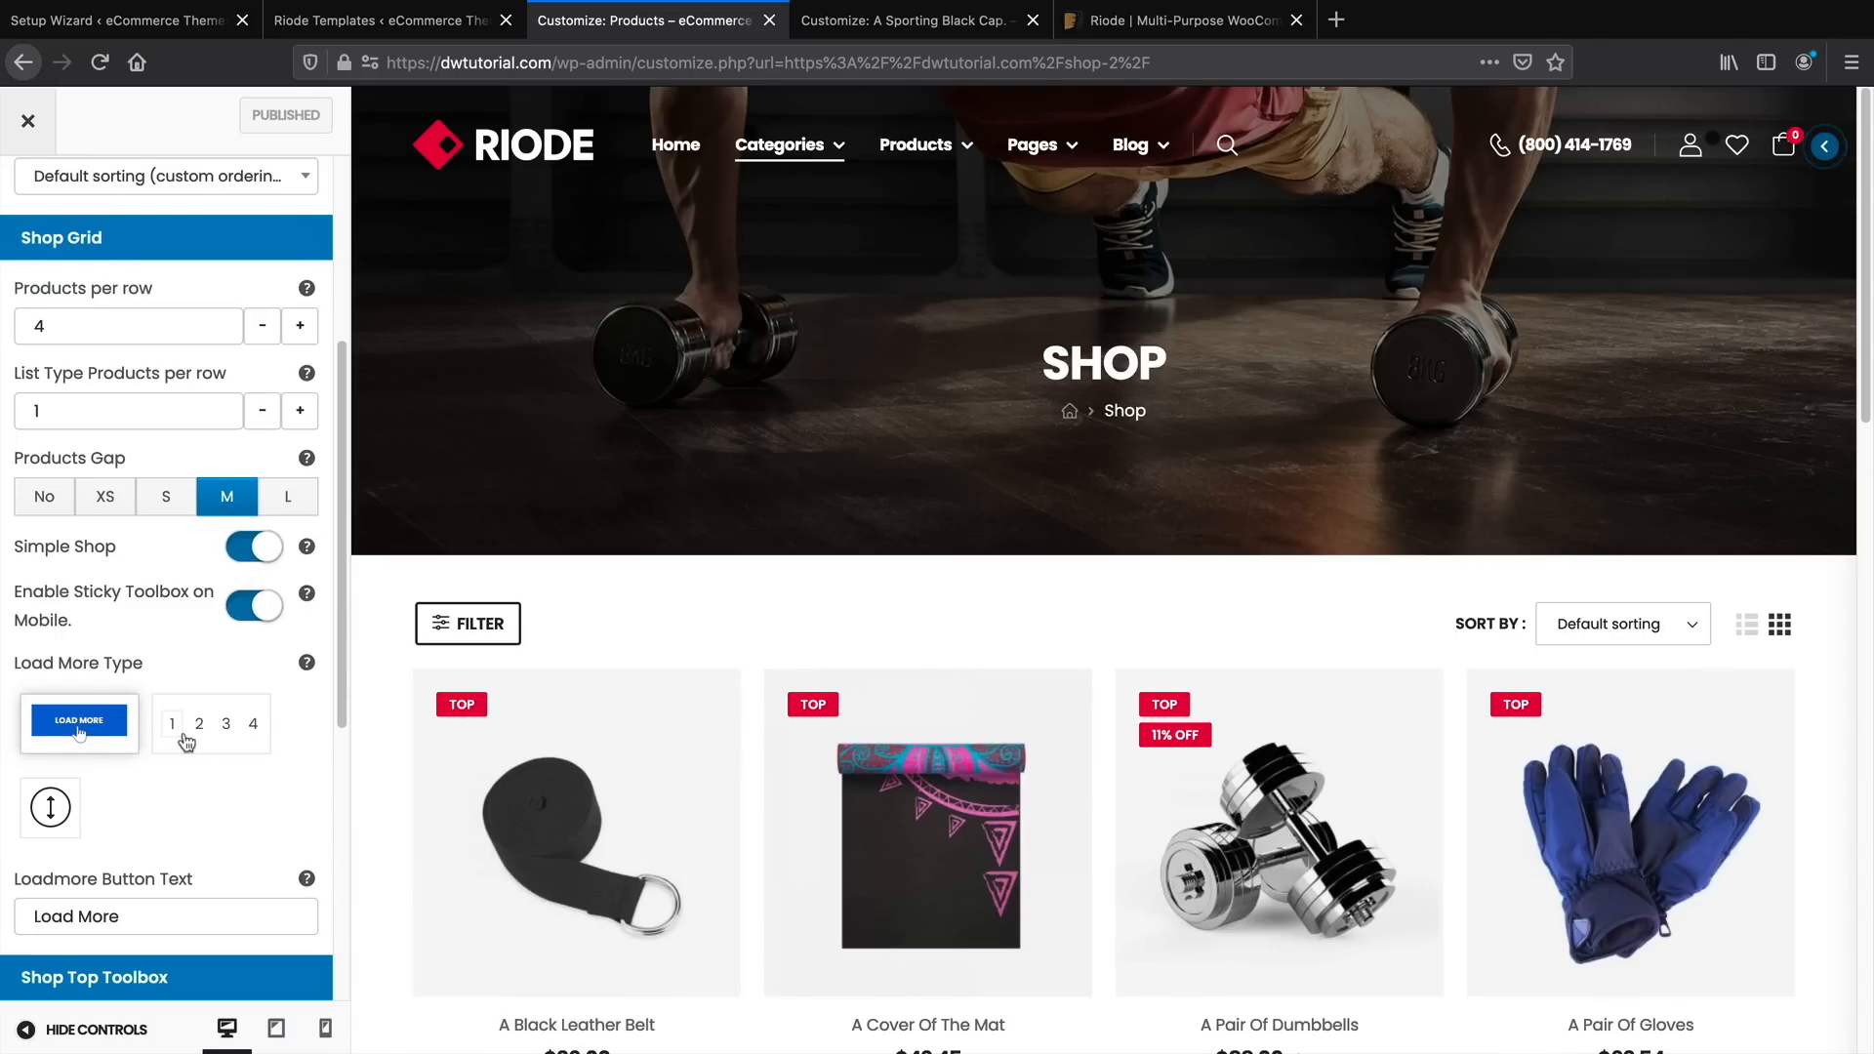
drag(320, 709, 284, 984)
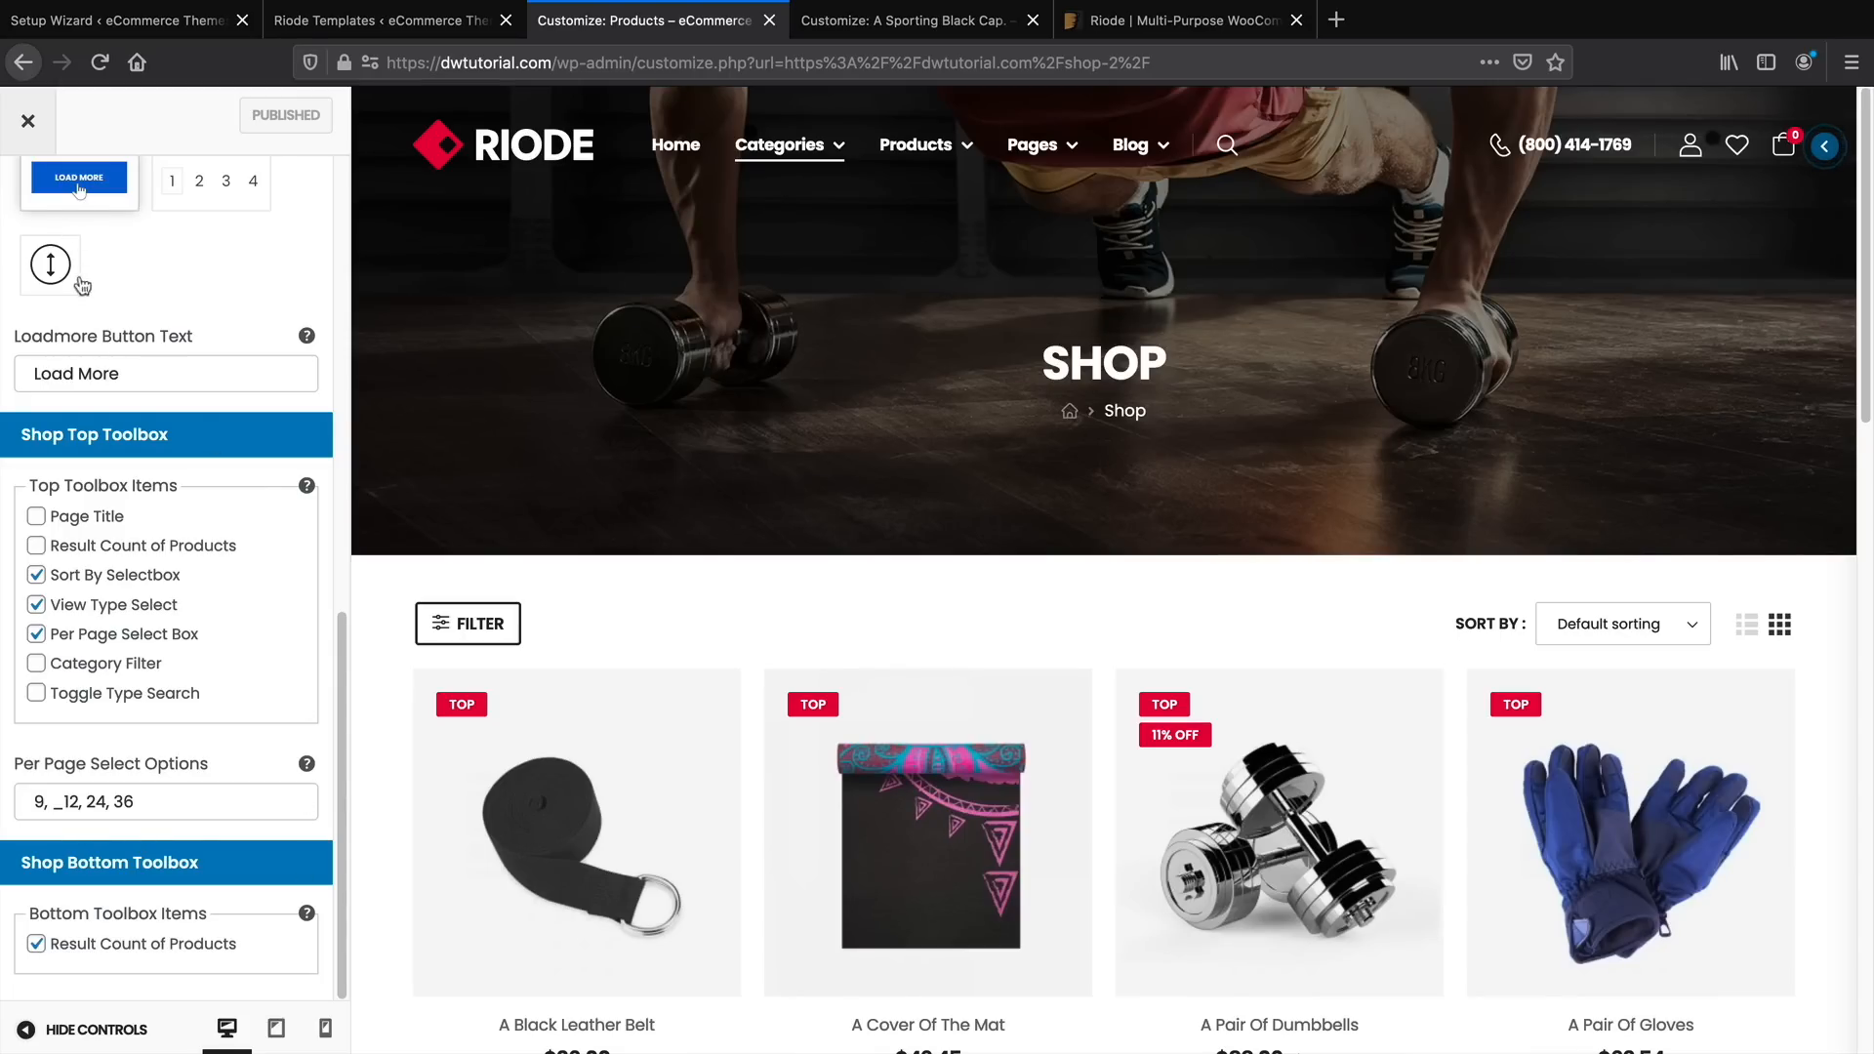
scroll(78, 281, up, 10)
click(28, 195)
click(82, 736)
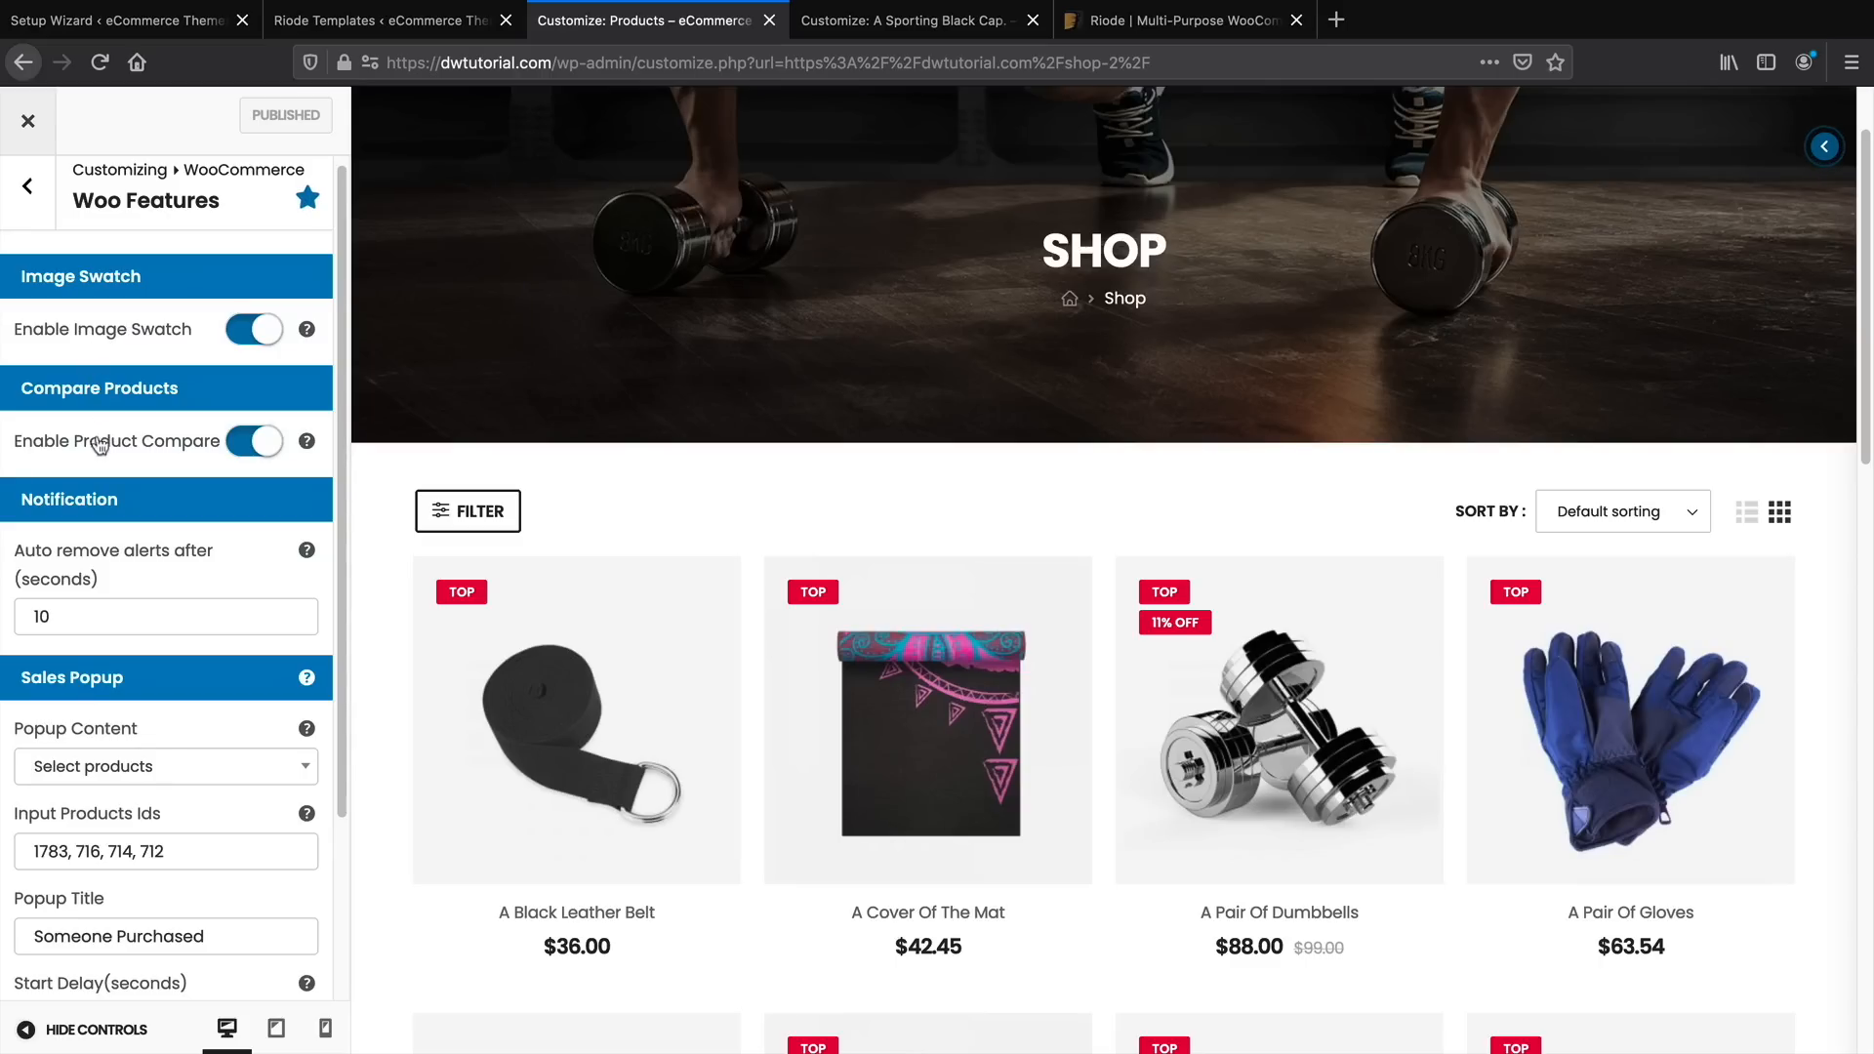
Browse the single product types in the Product Detail Page settings and the category designs in the Category Type settings
key(ctrl+Tab)
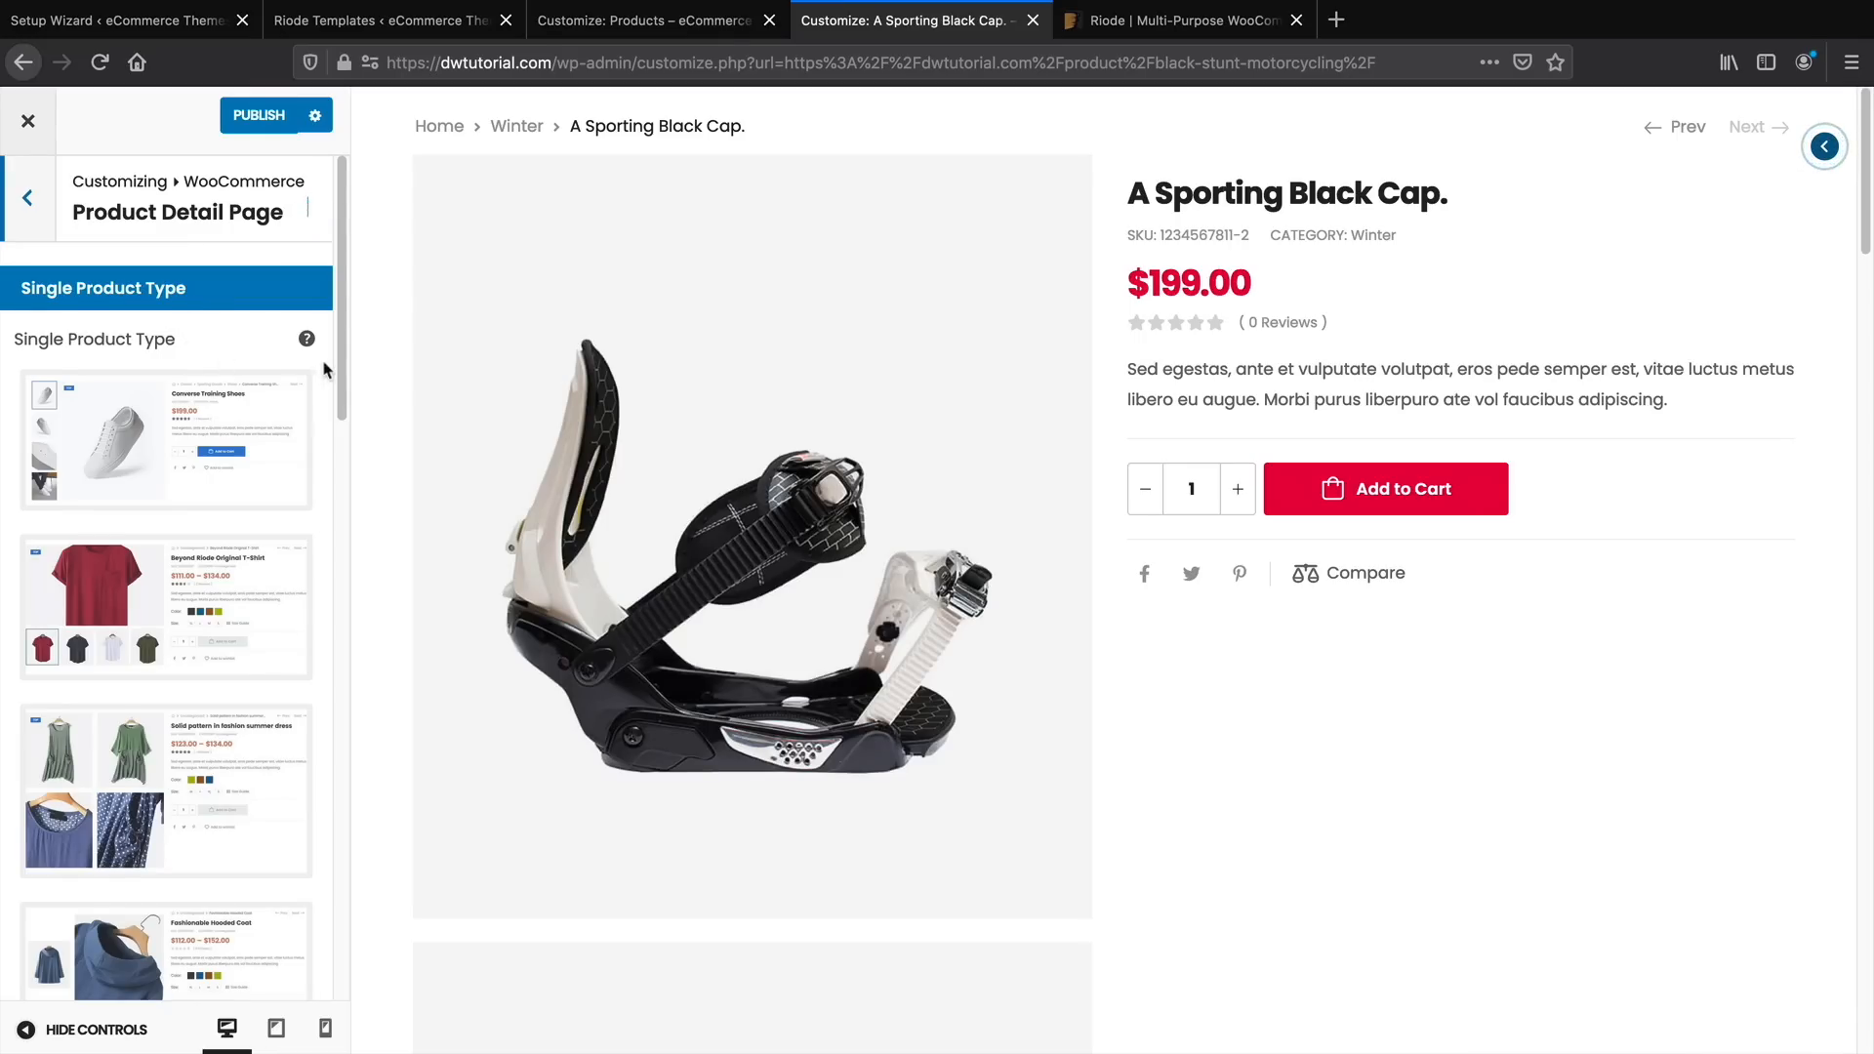
drag(341, 350, 293, 371)
click(213, 418)
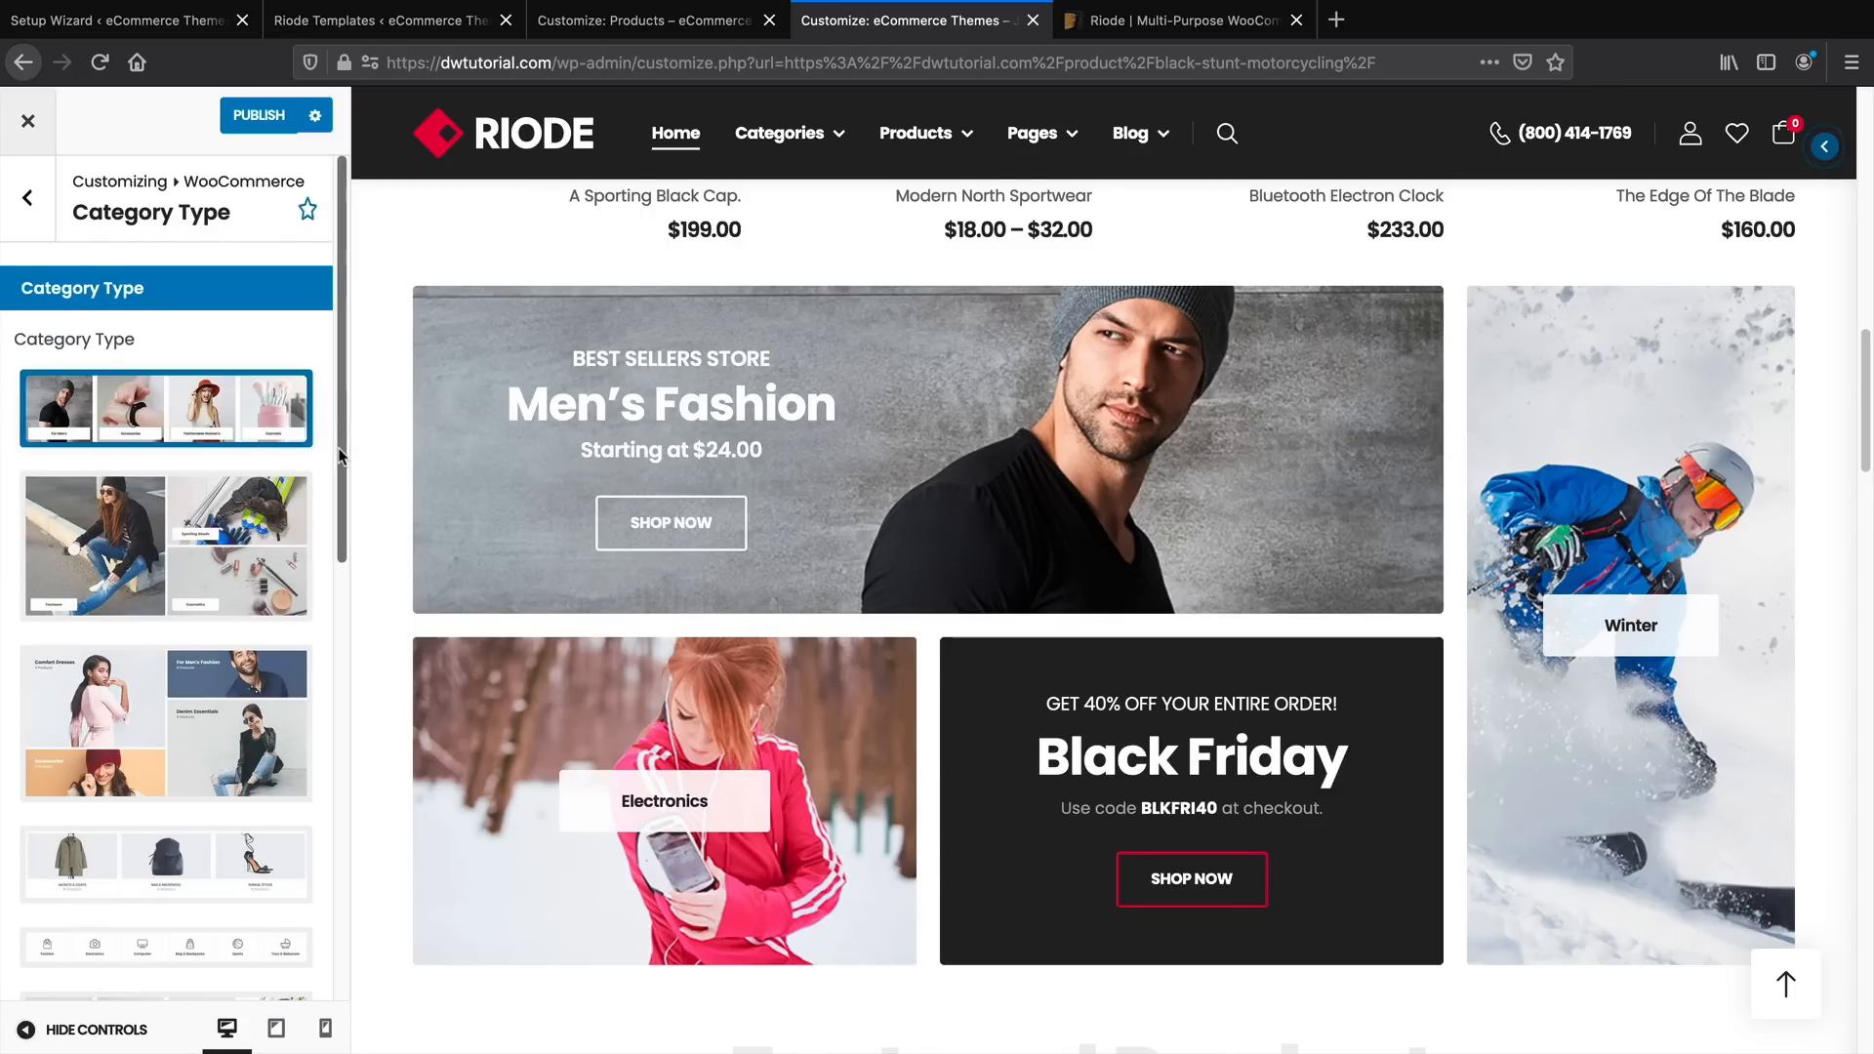
scroll(341, 477, down, 2)
scroll(340, 477, down, 3)
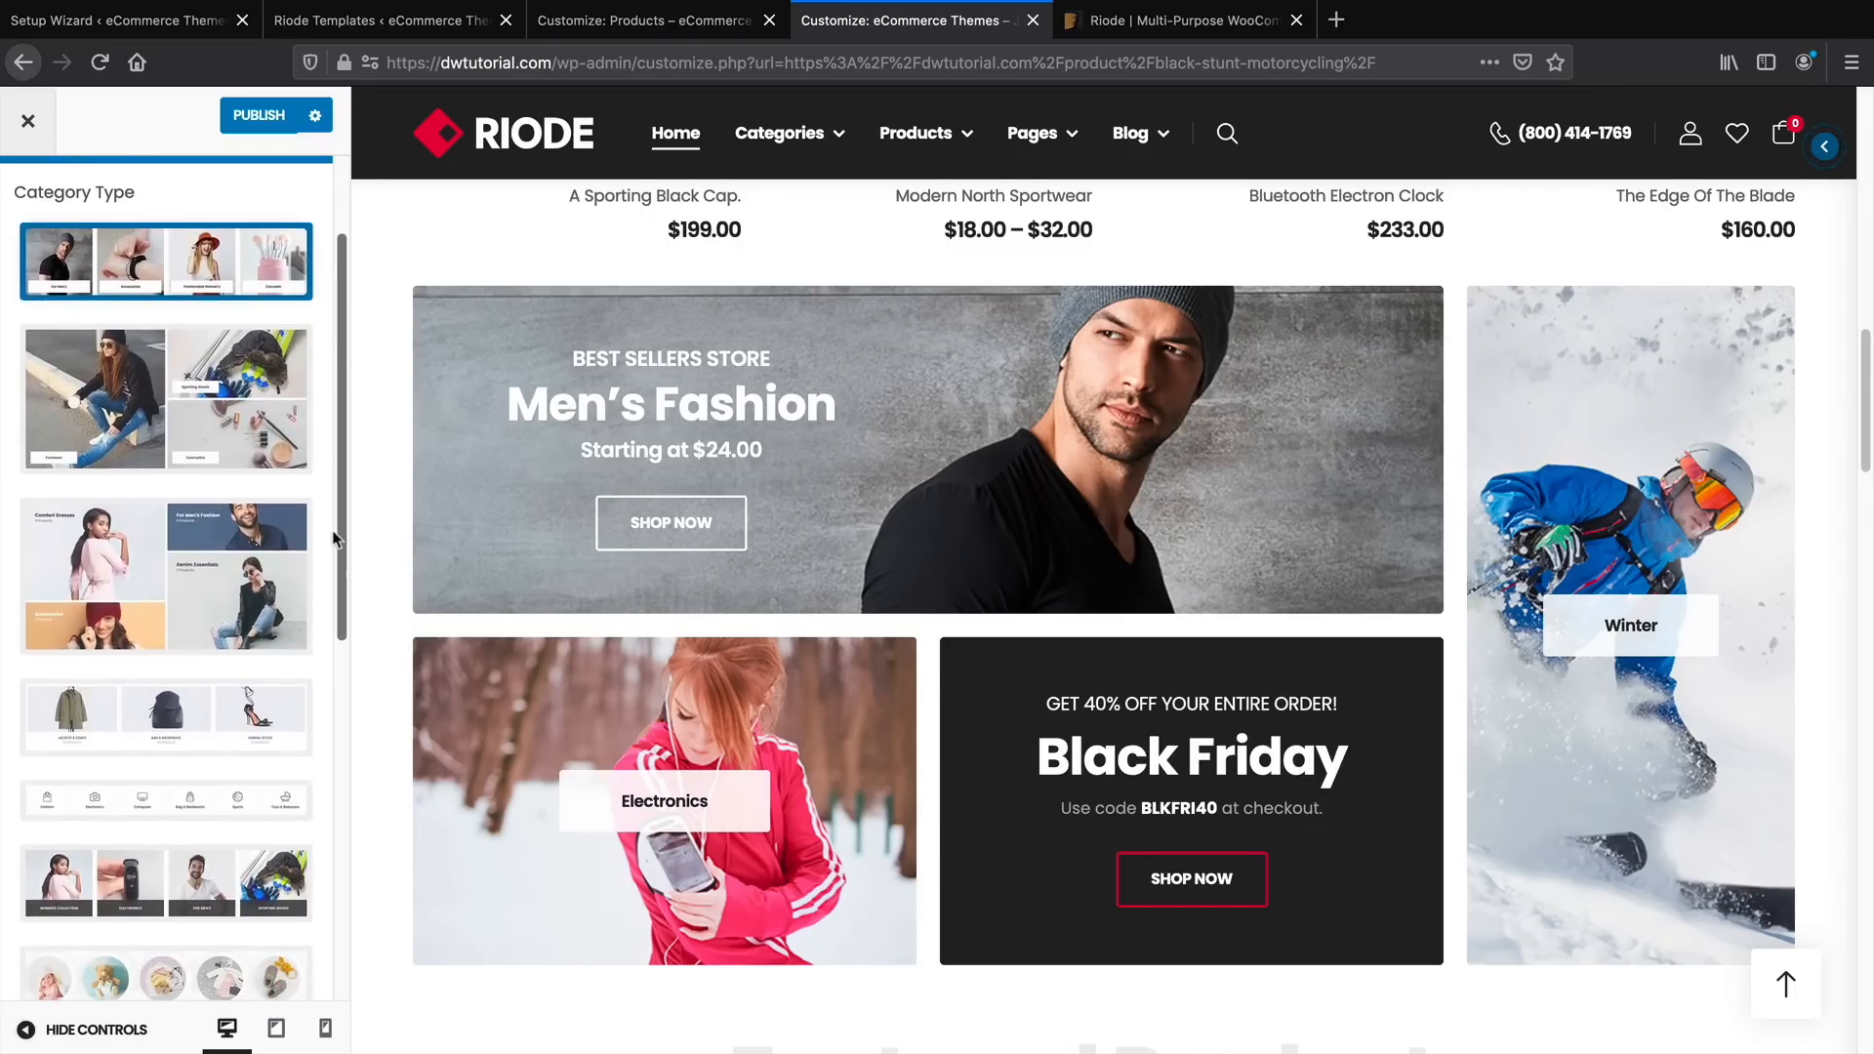
drag(342, 496, 308, 781)
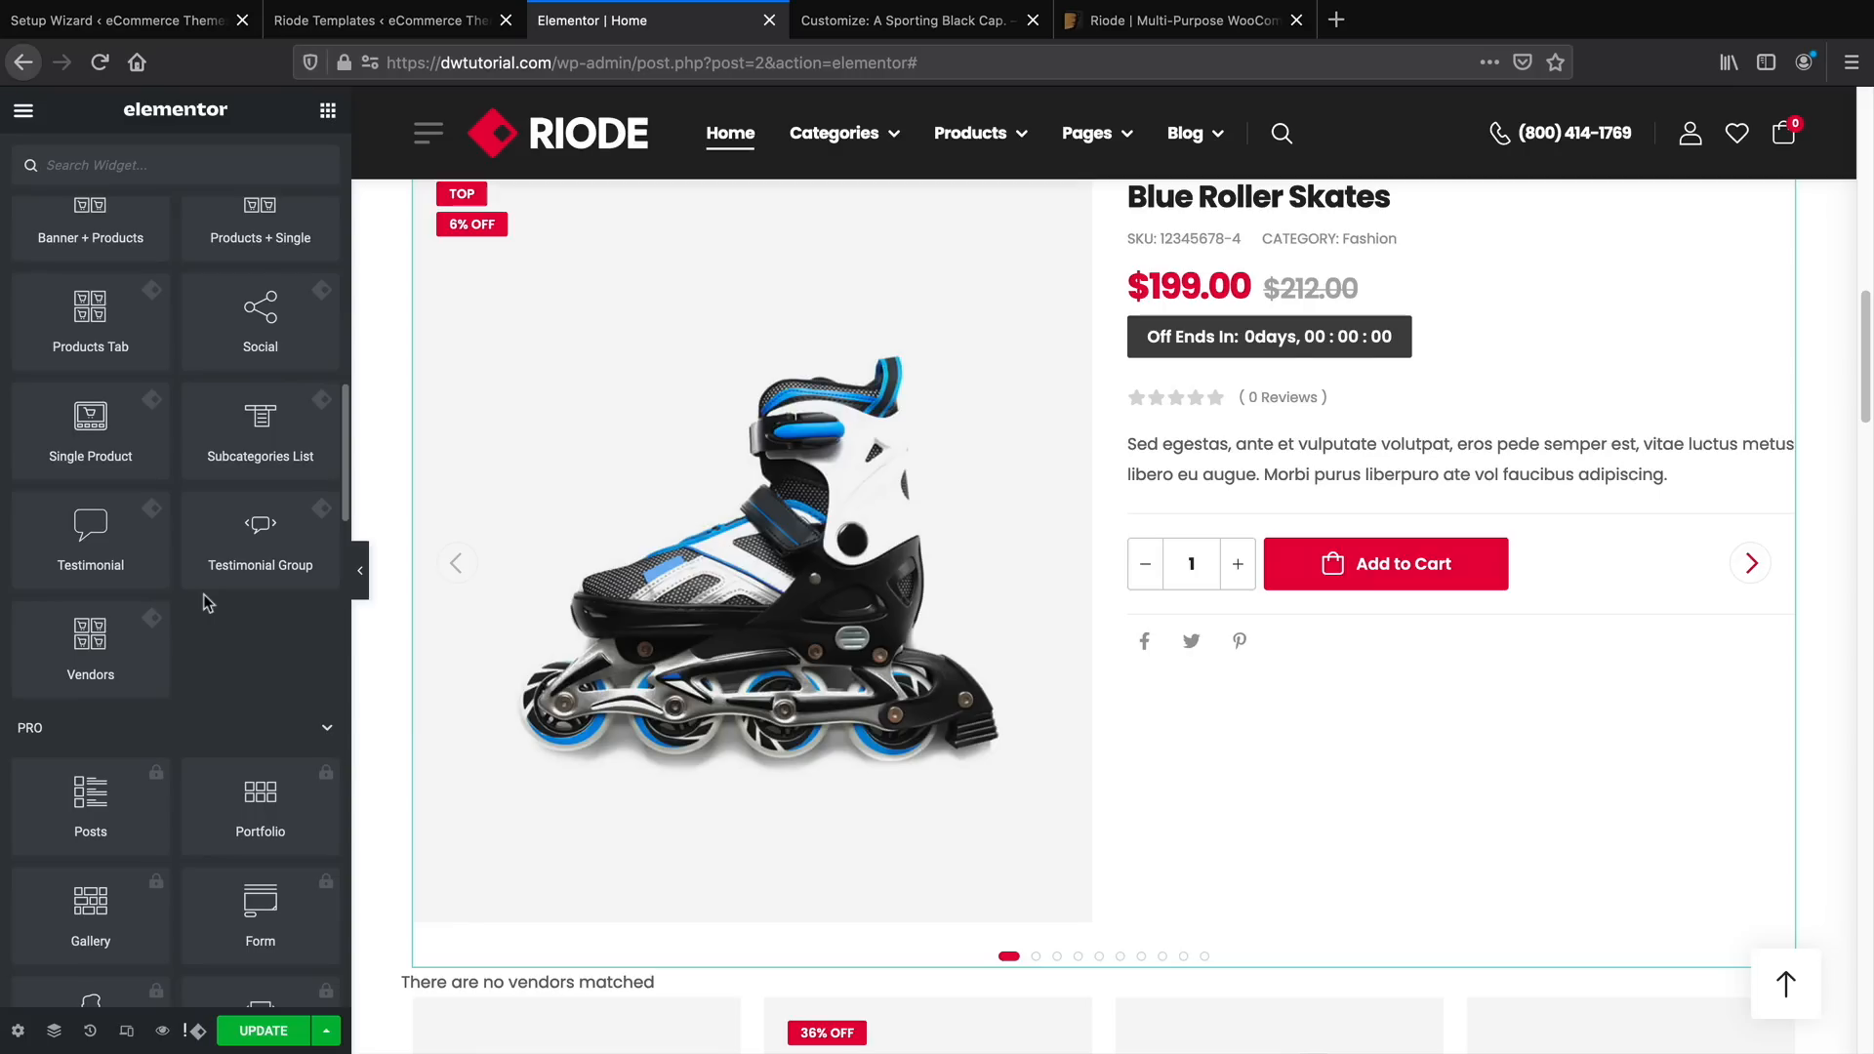
Look again through Riode's Elementor widgets, importable demos, page layouts and single product types
scroll(203, 593, up, 1)
scroll(1169, 572, up, 1)
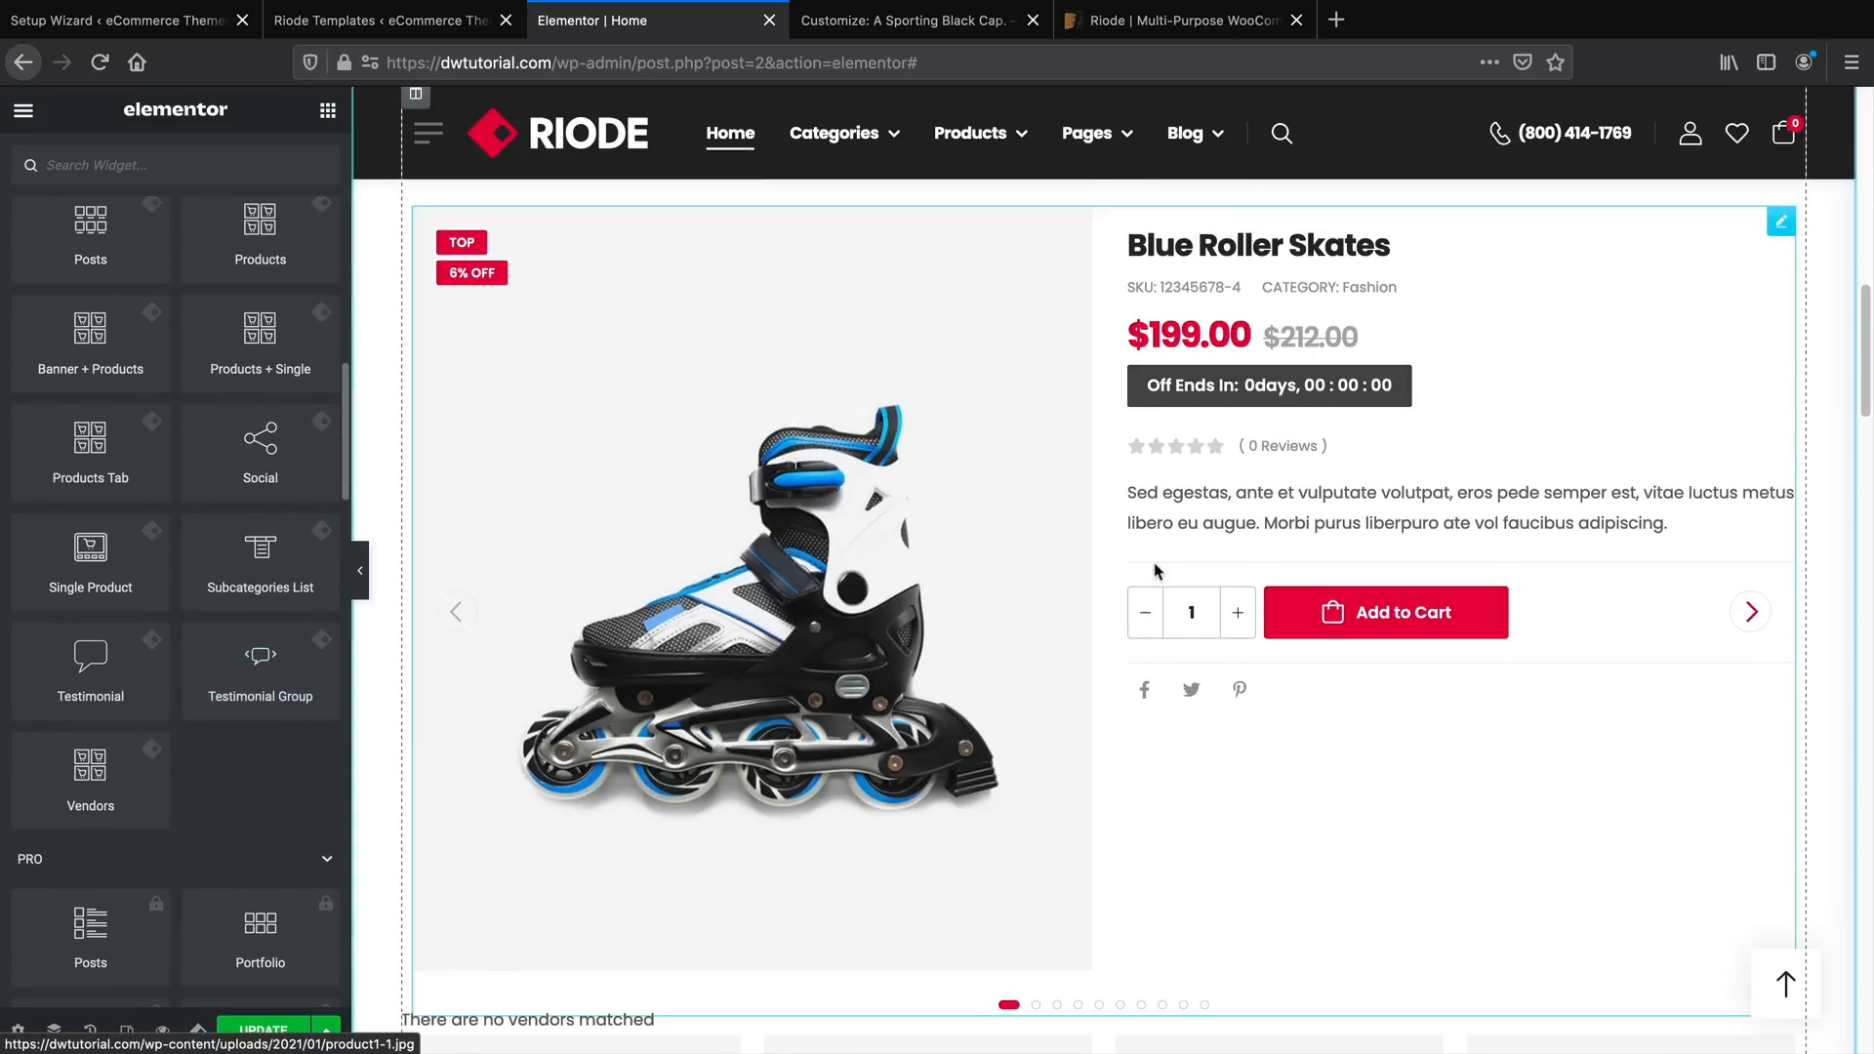
middle_click(1810, 535)
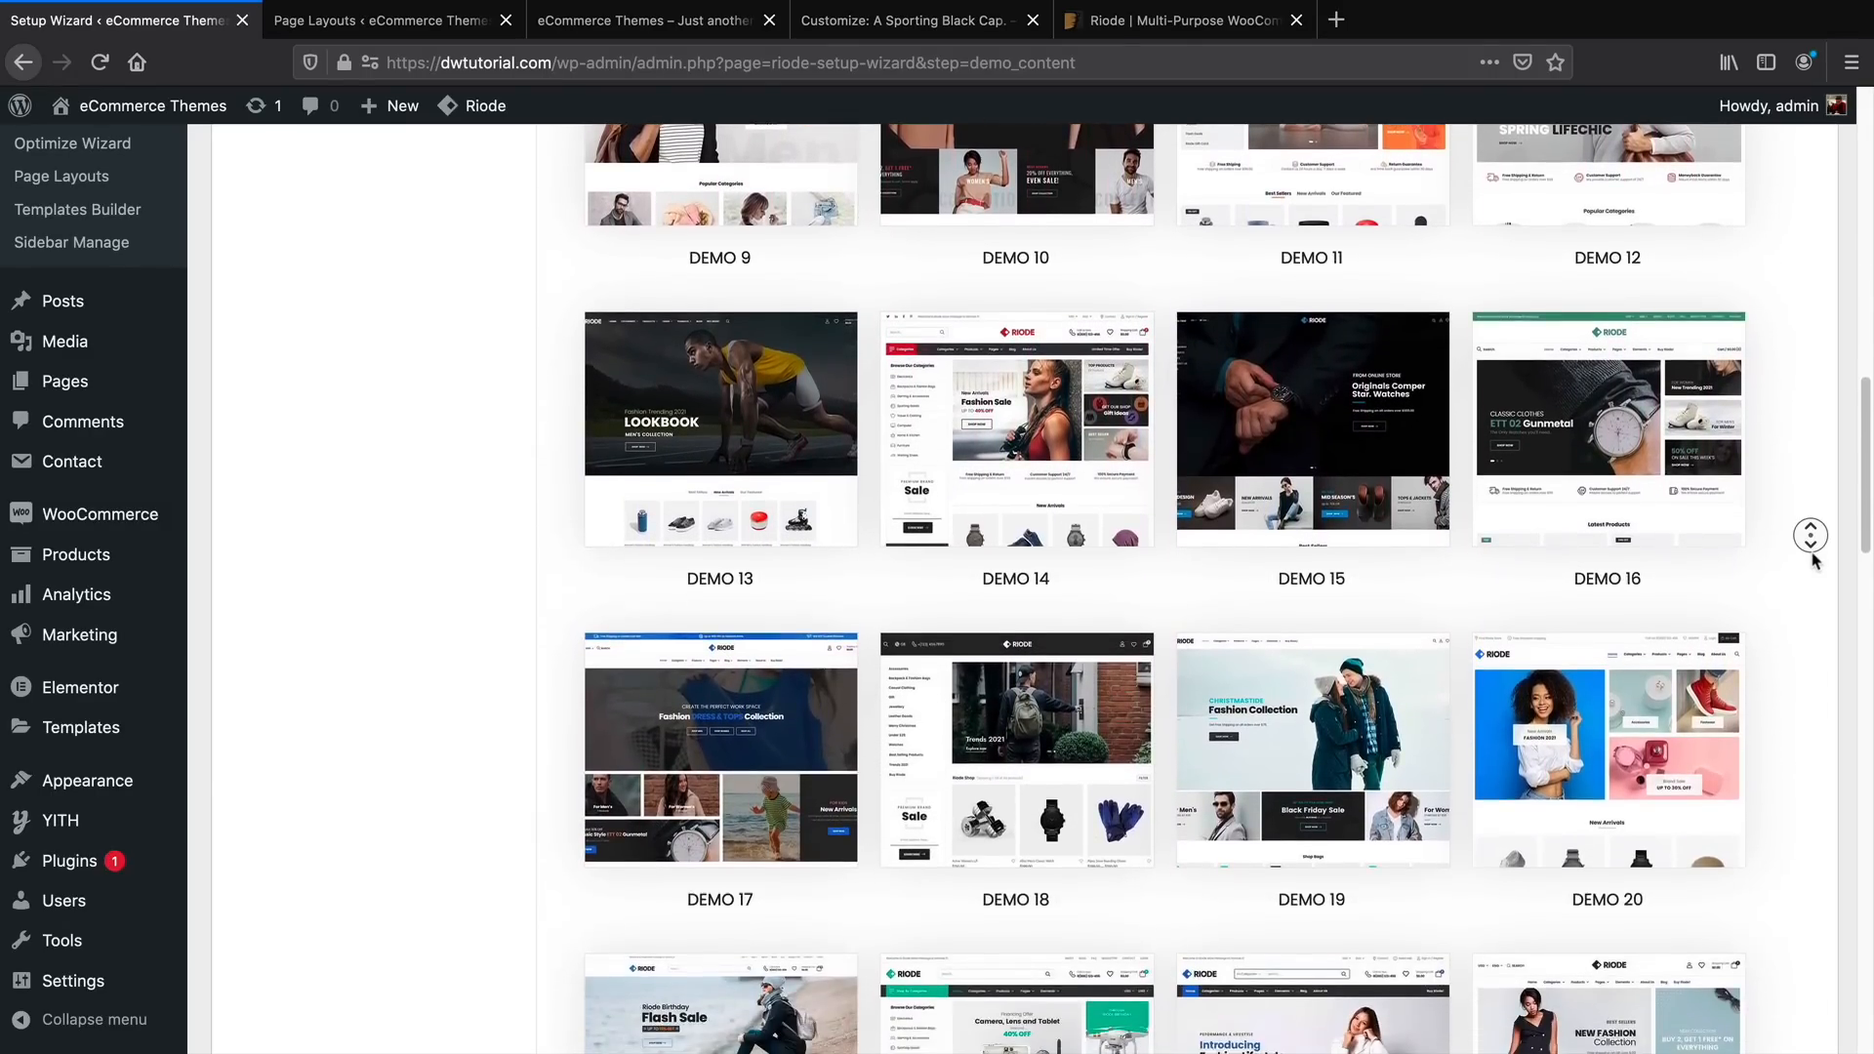
middle_click(1801, 364)
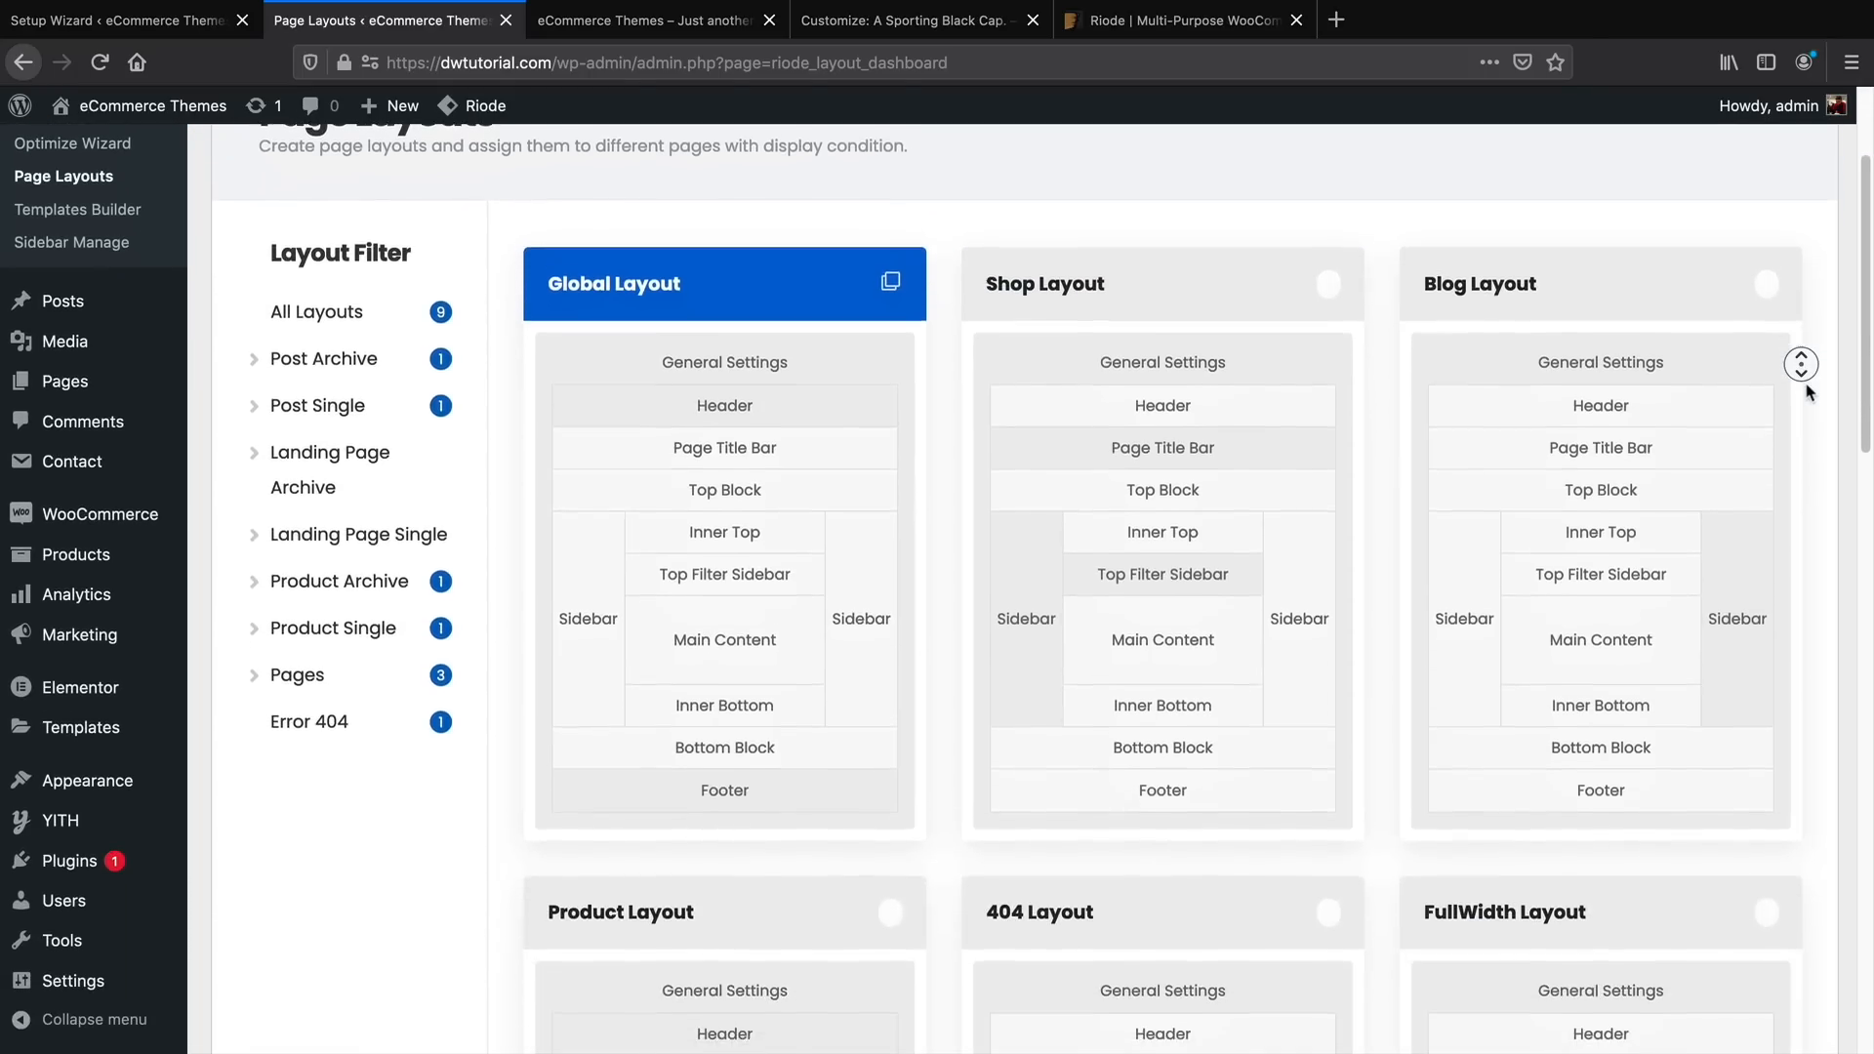
middle_click(1806, 387)
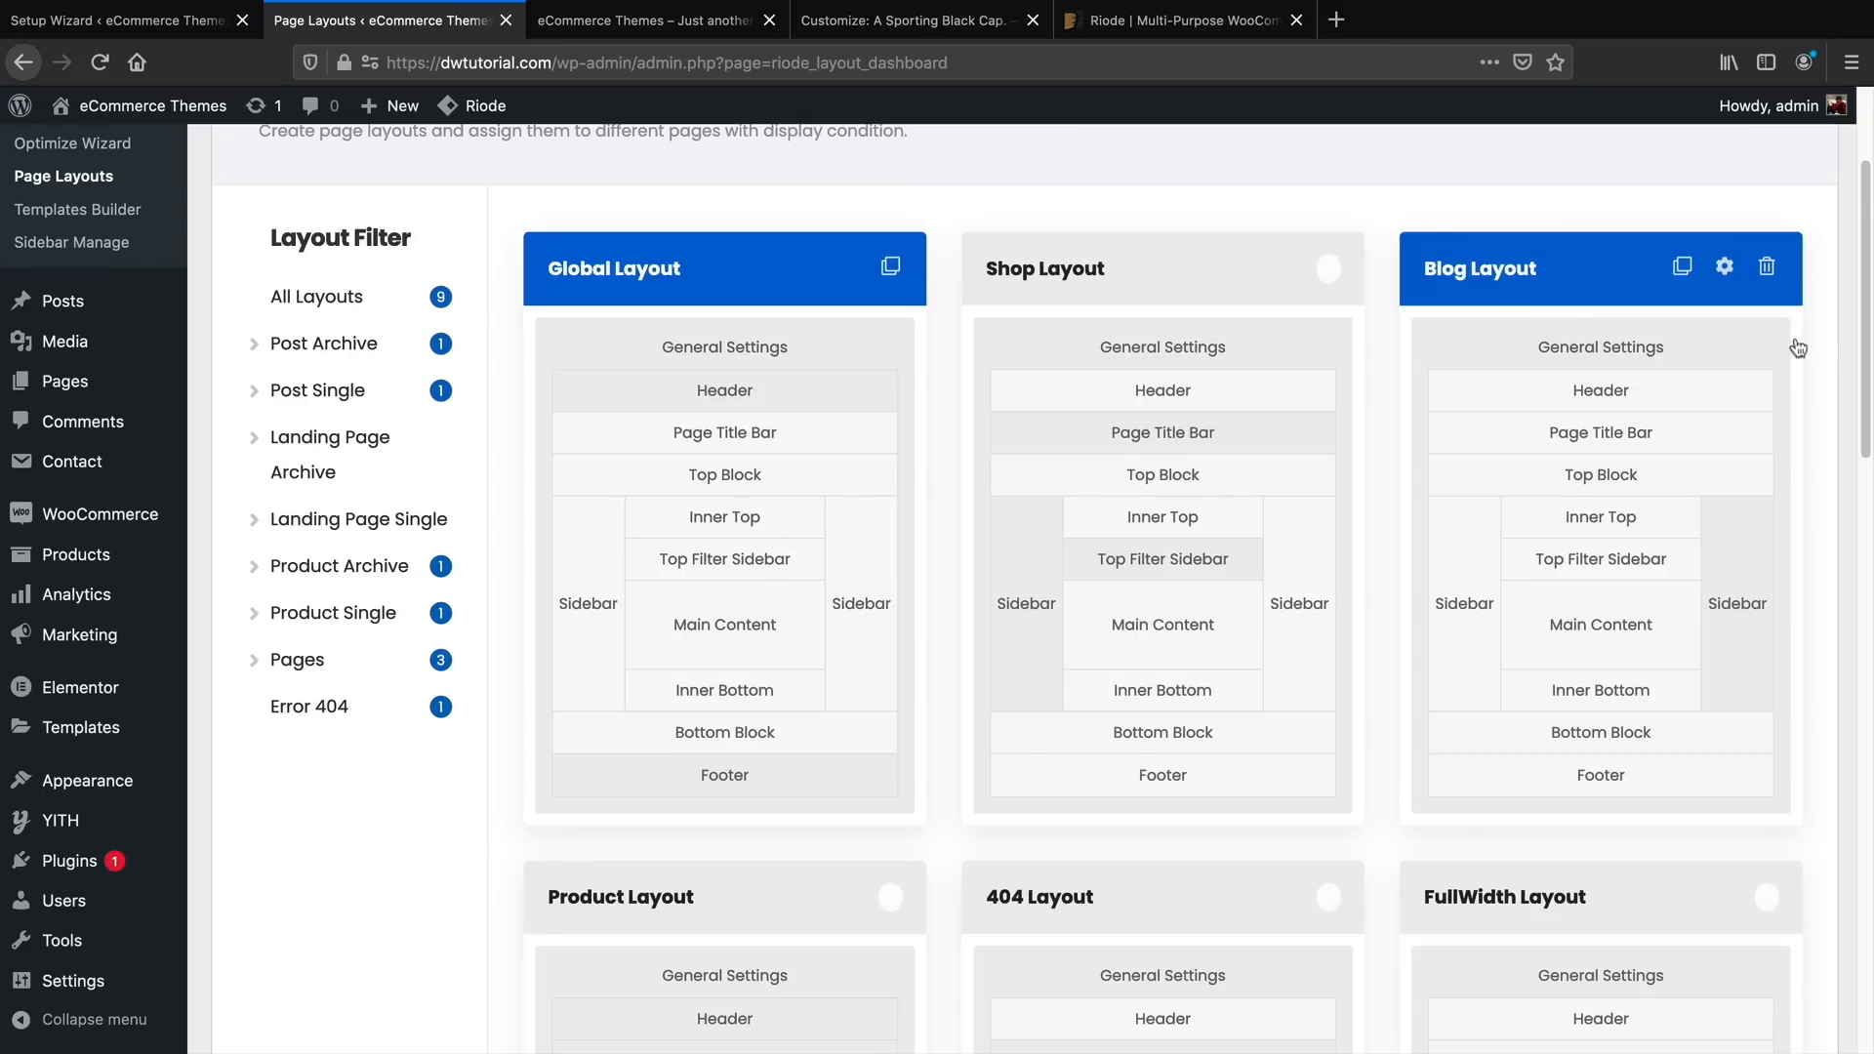
scroll(1843, 538, down, 5)
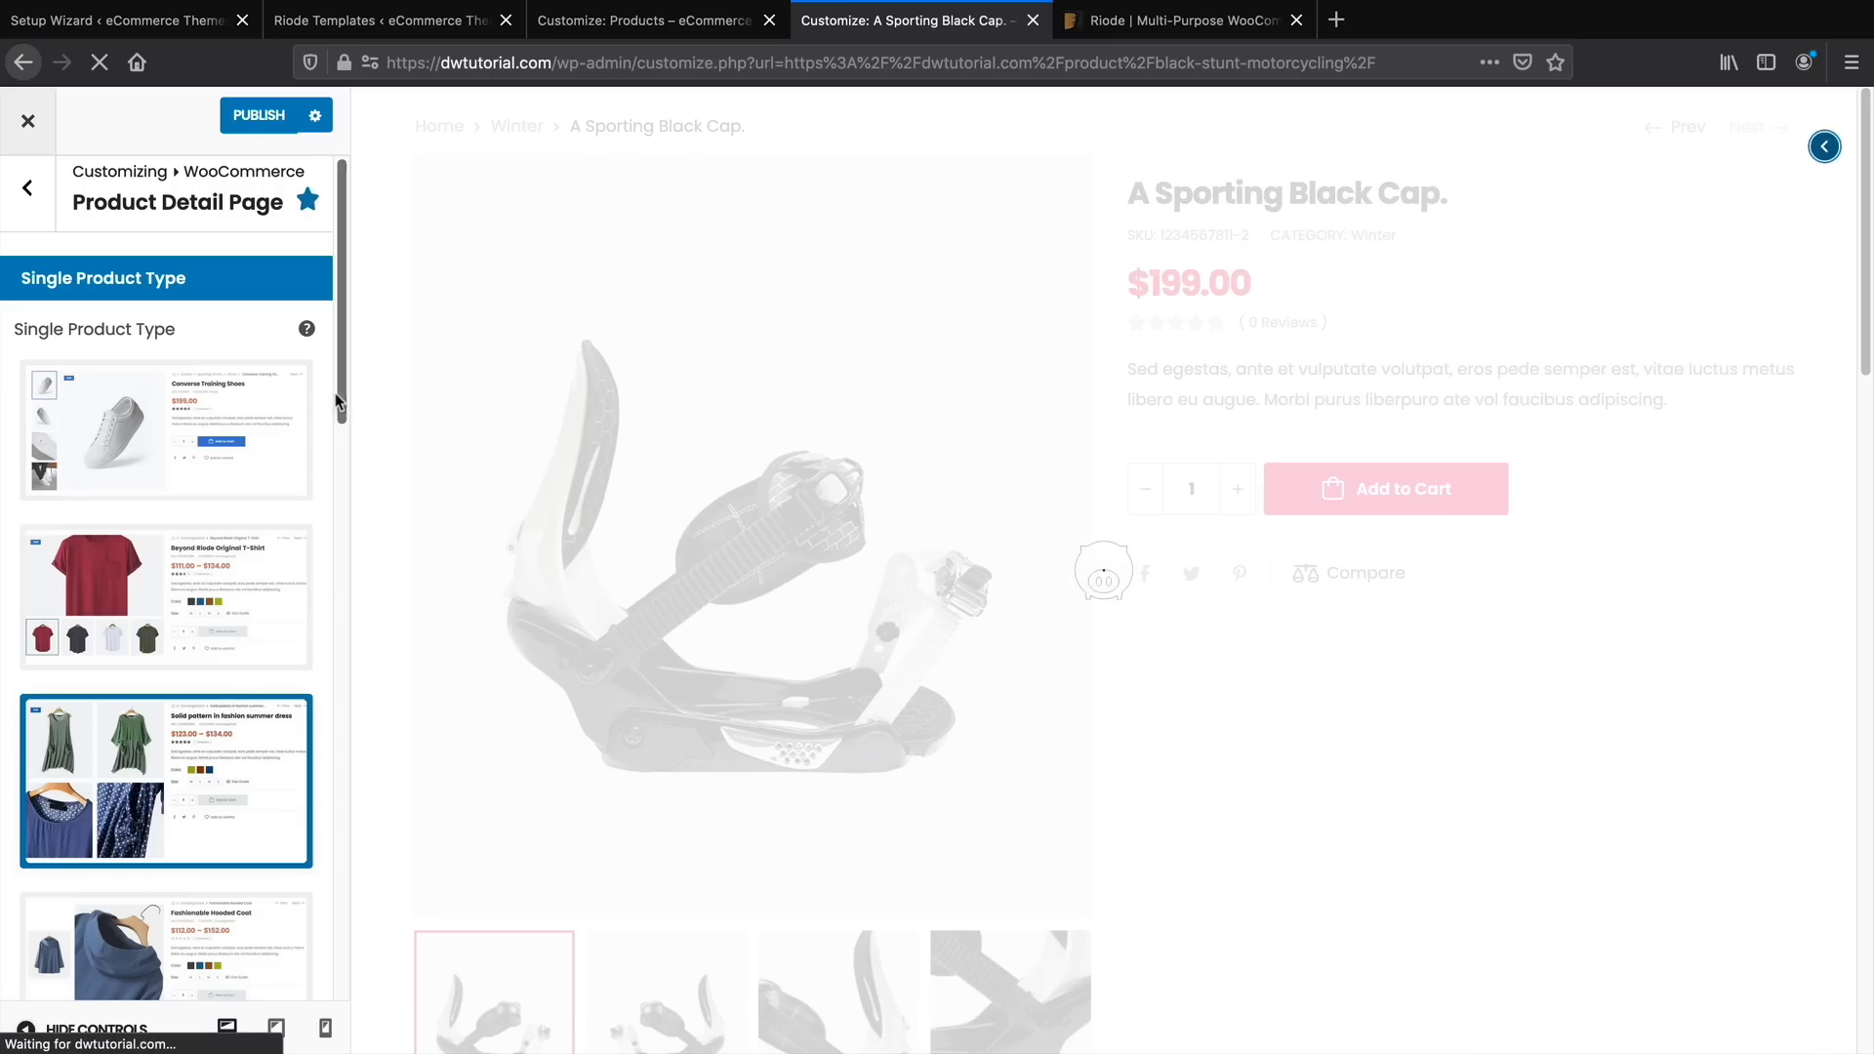
drag(336, 392, 287, 851)
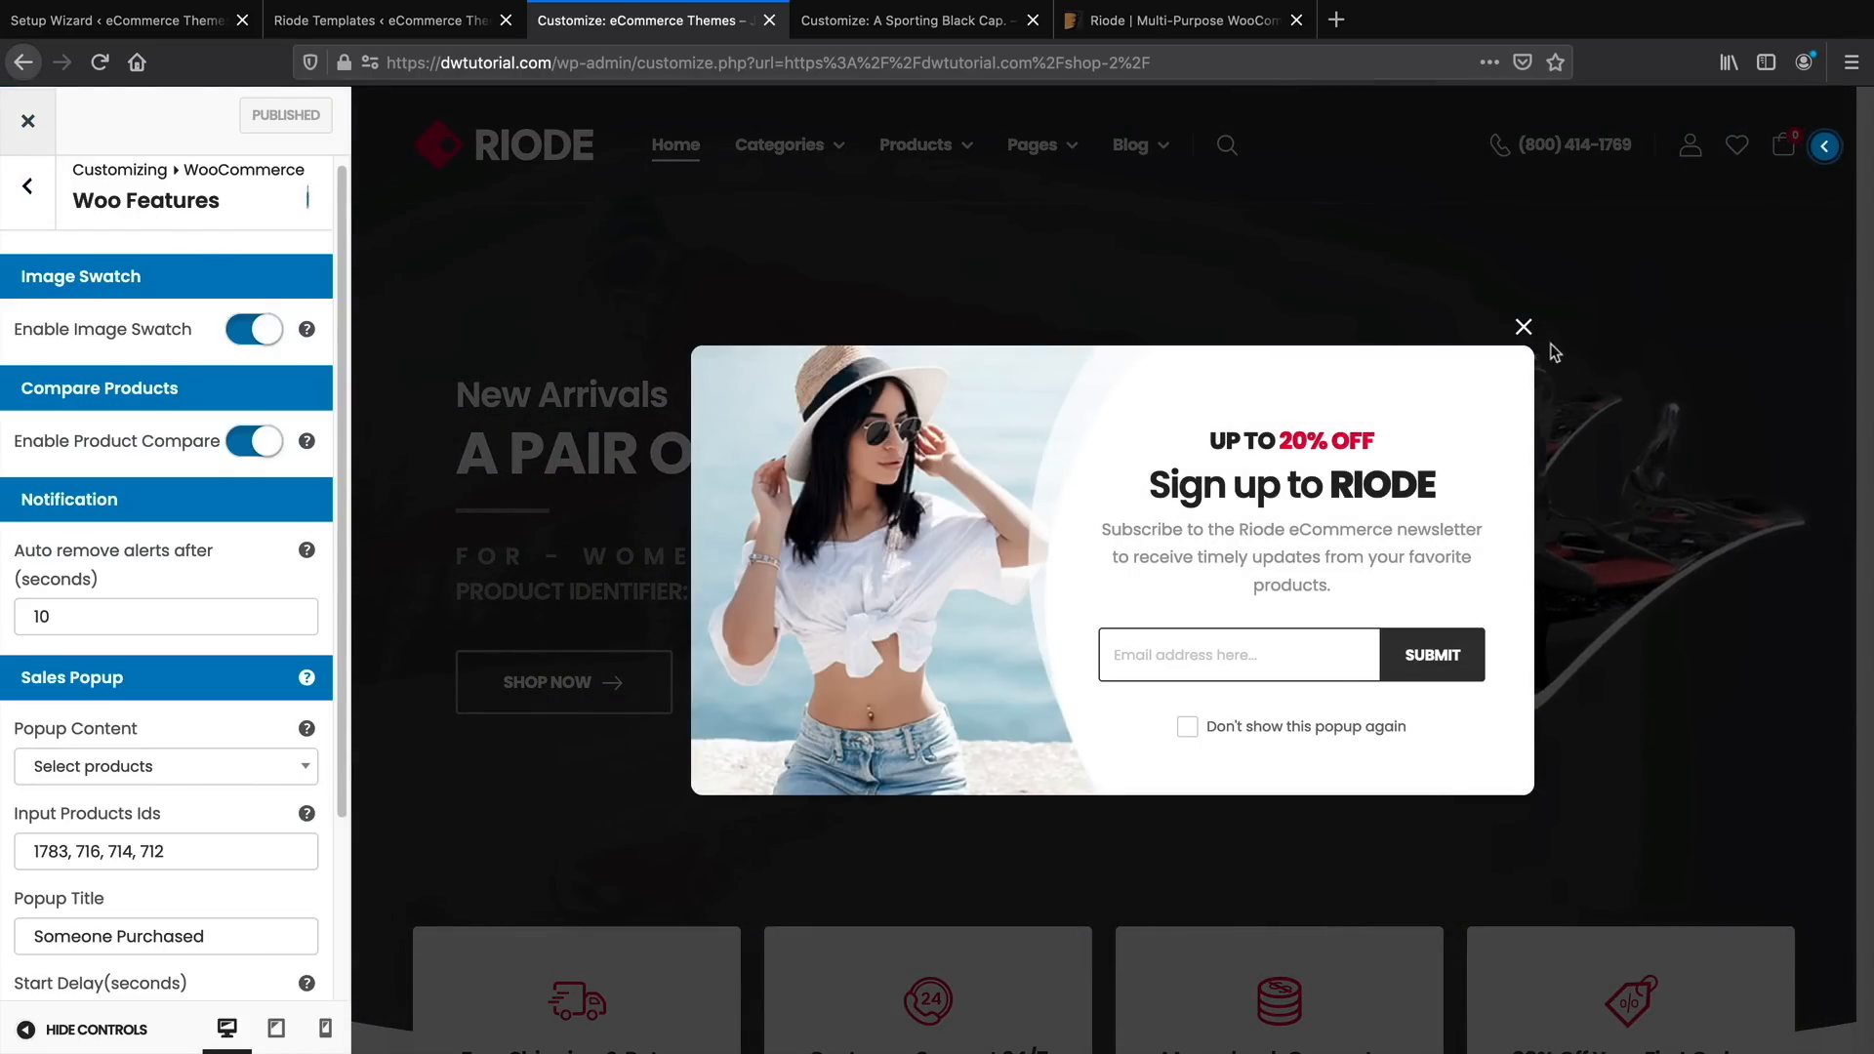
middle_click(1813, 408)
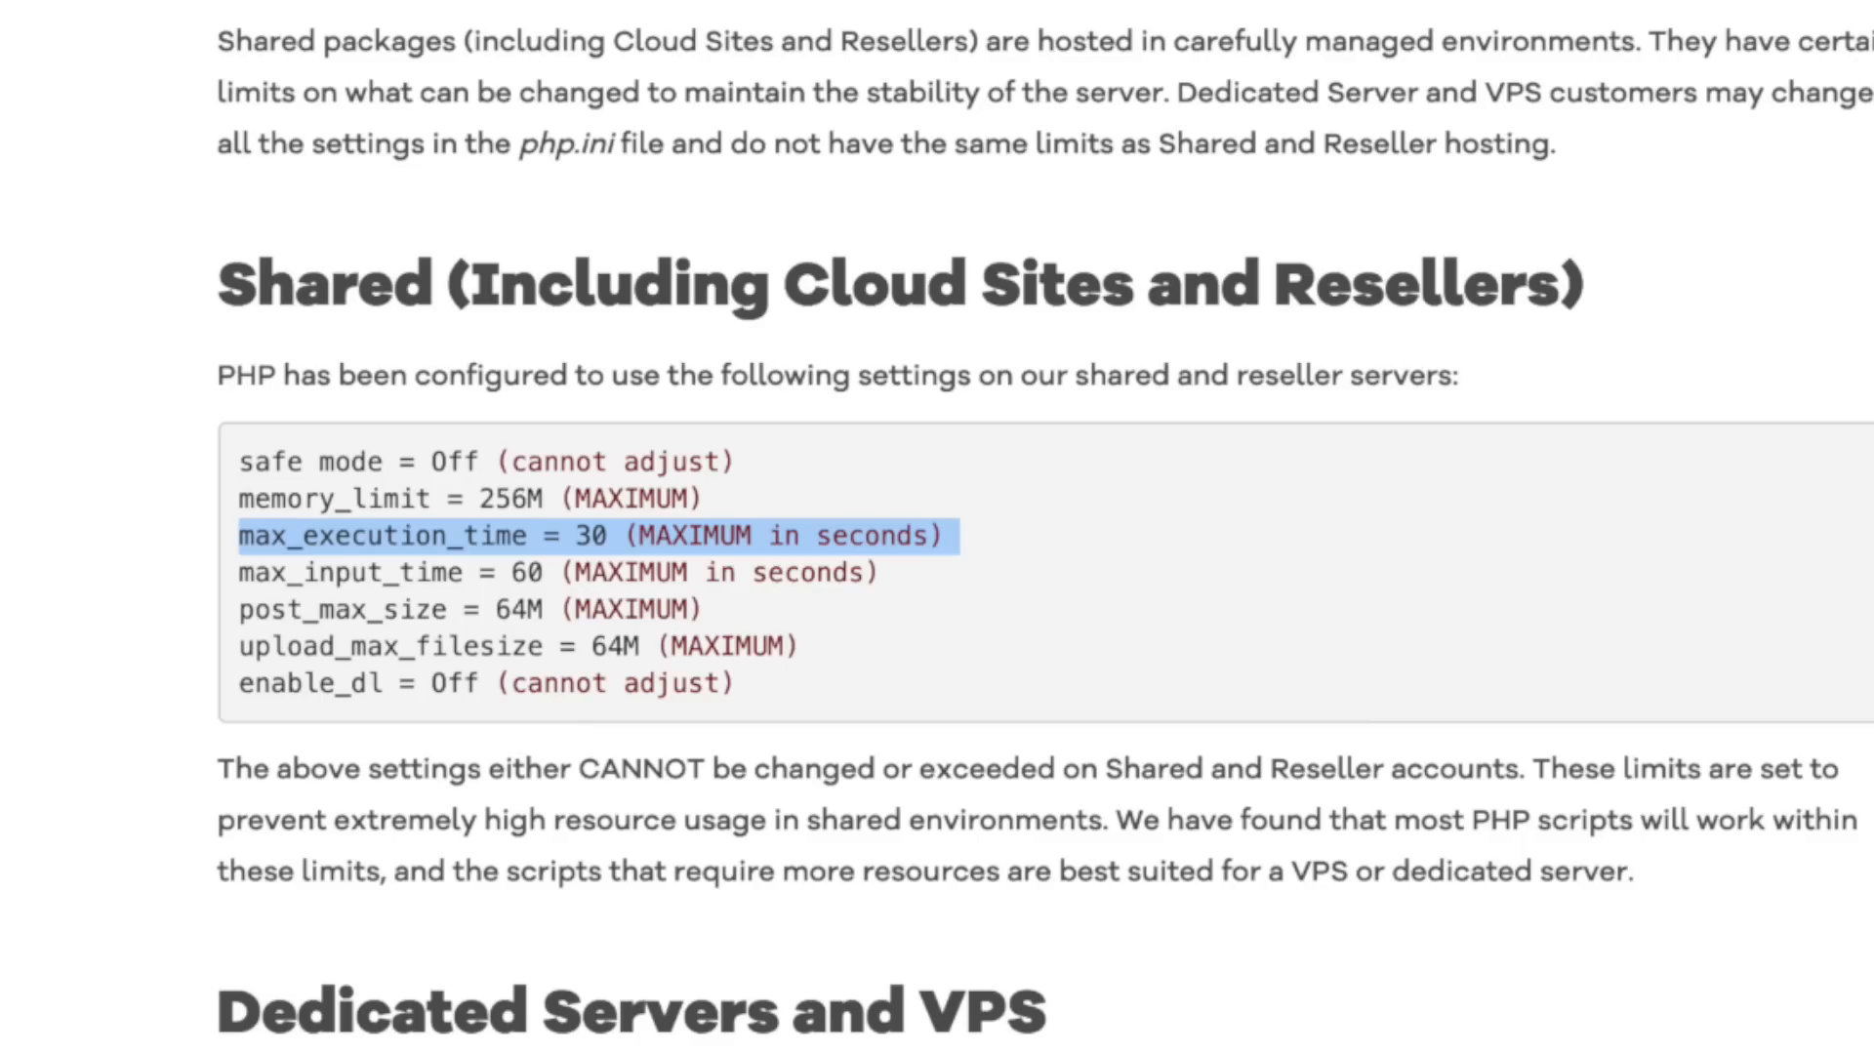
Switch to the NameHero site and compare the features of its web hosting plans
click(684, 28)
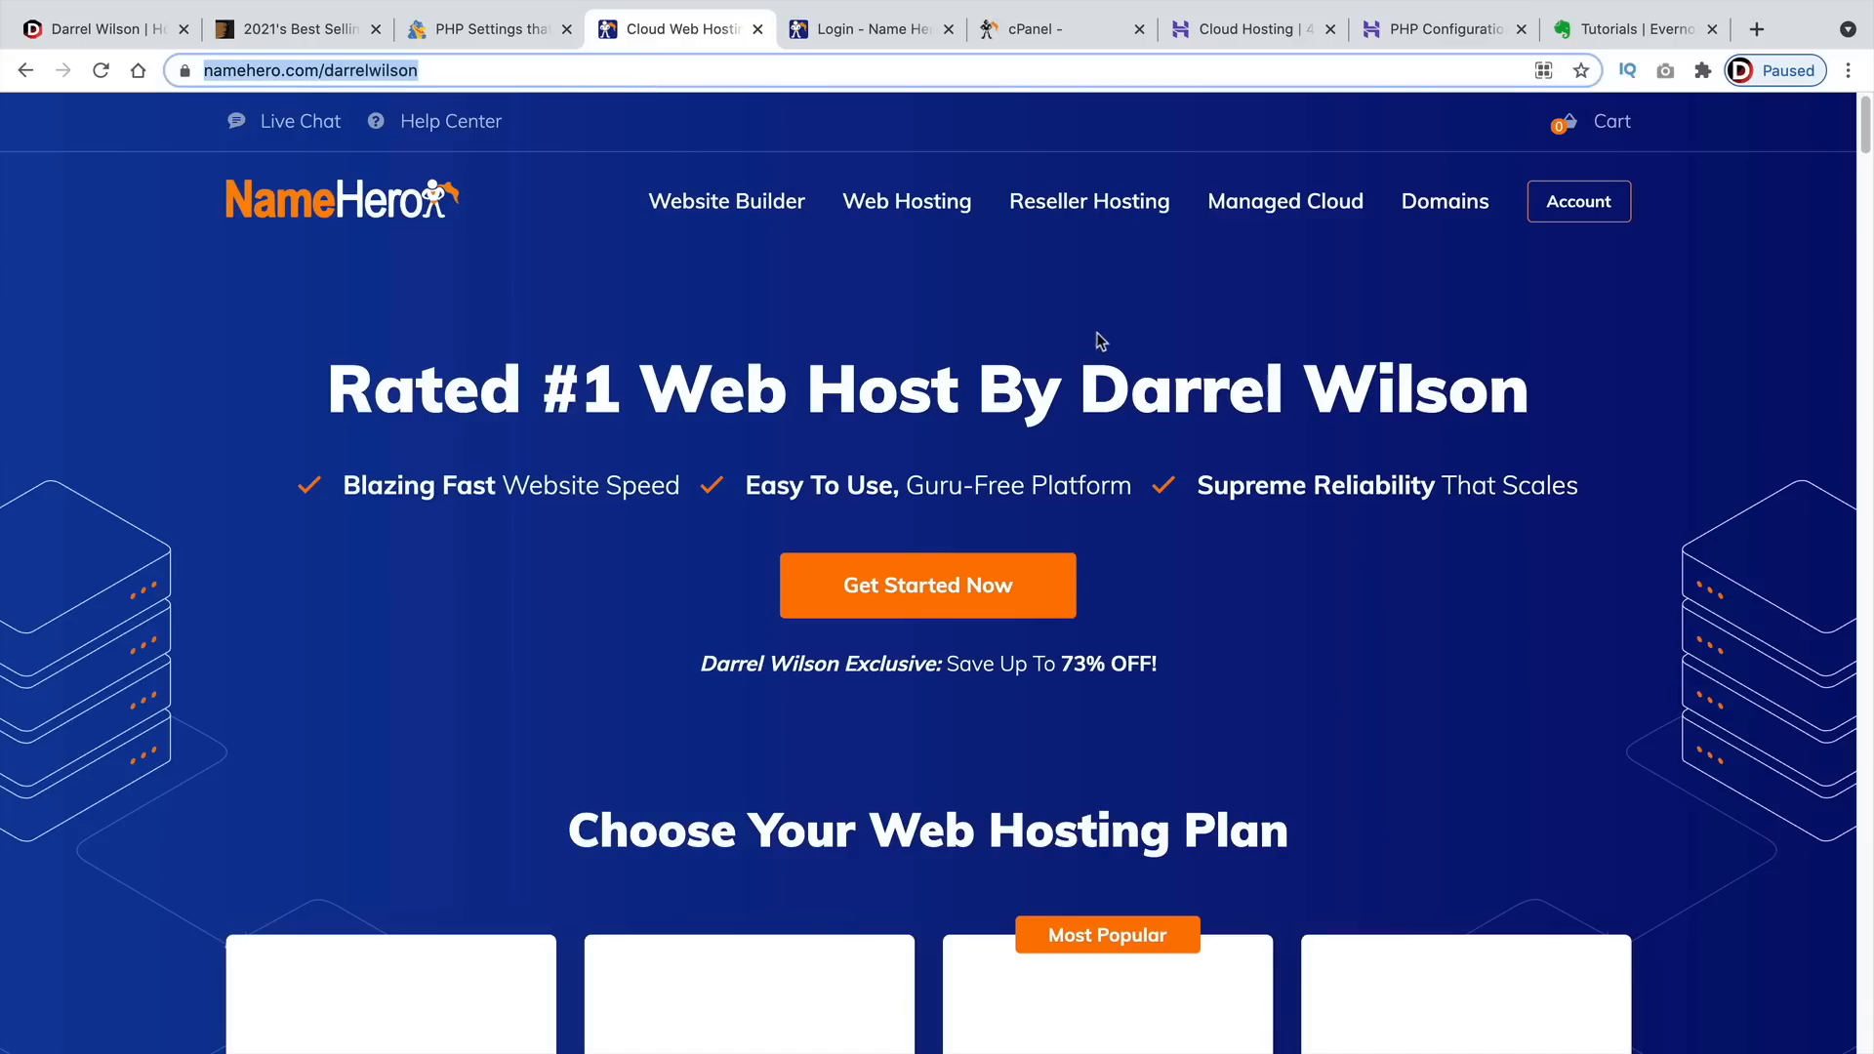
click(1100, 340)
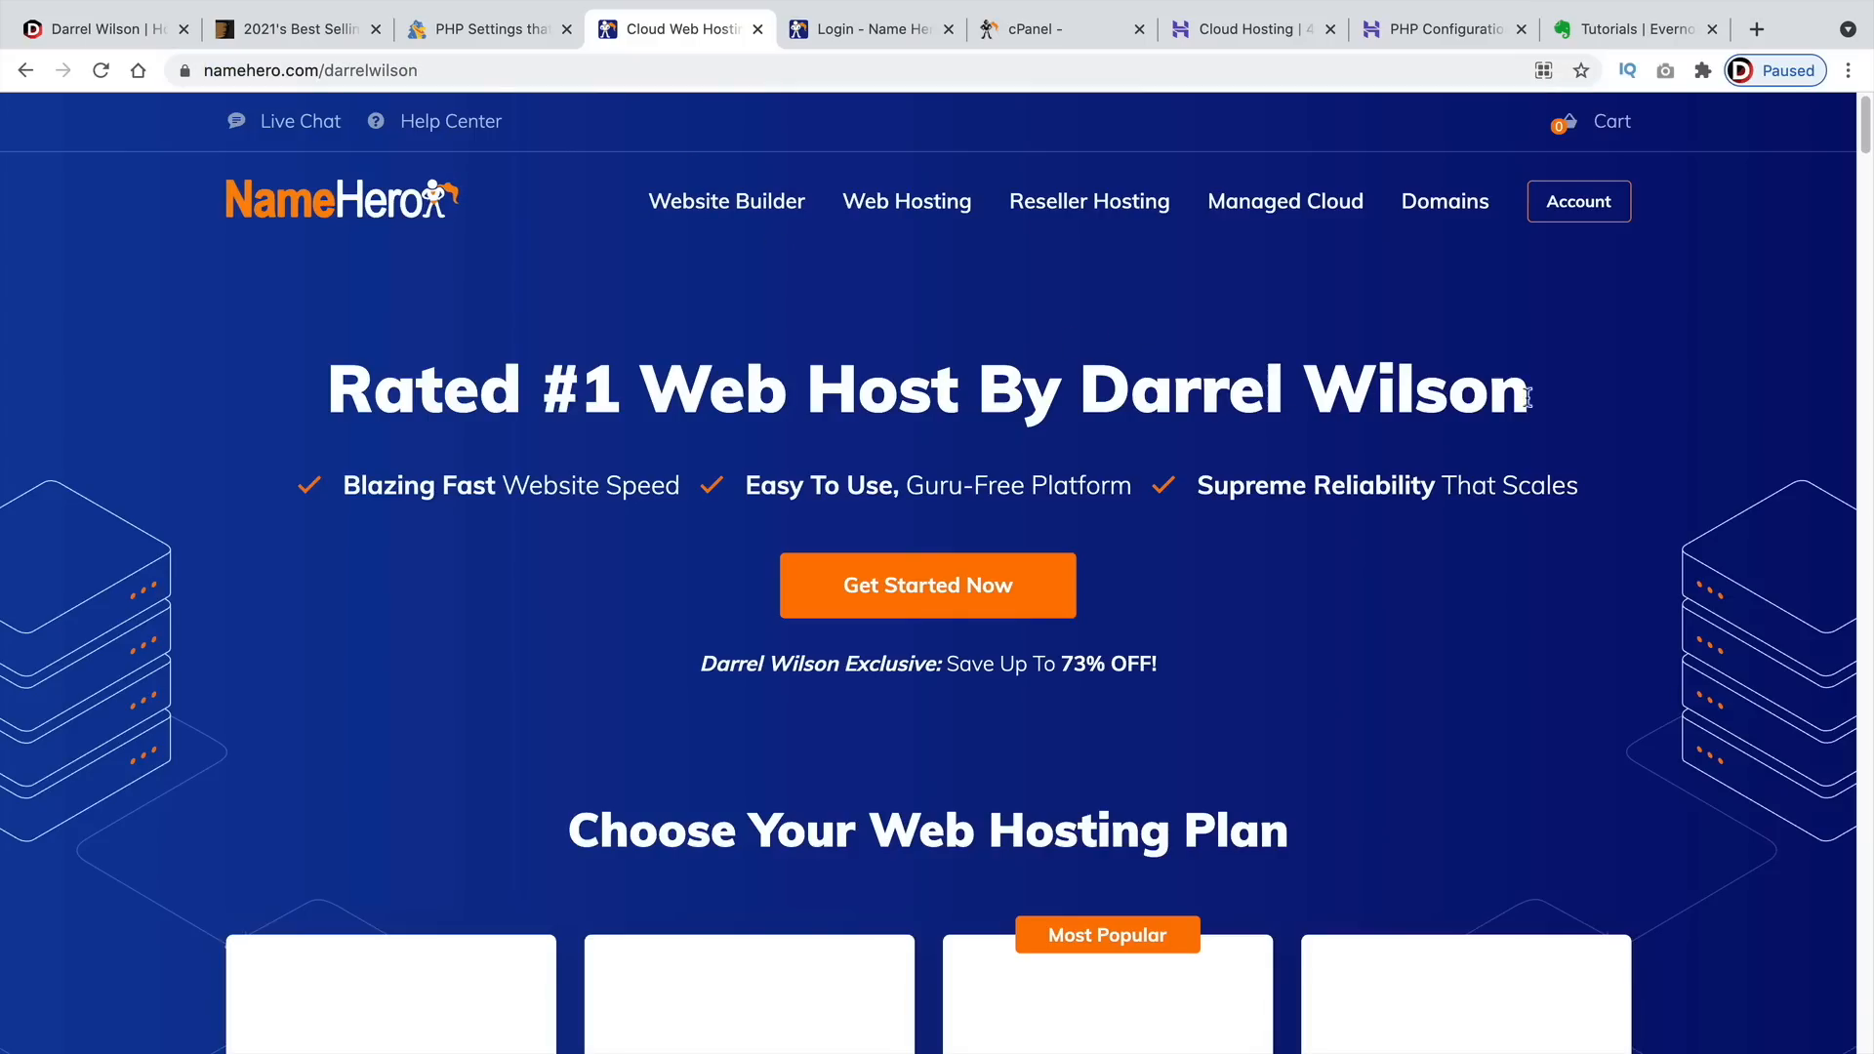
click(944, 591)
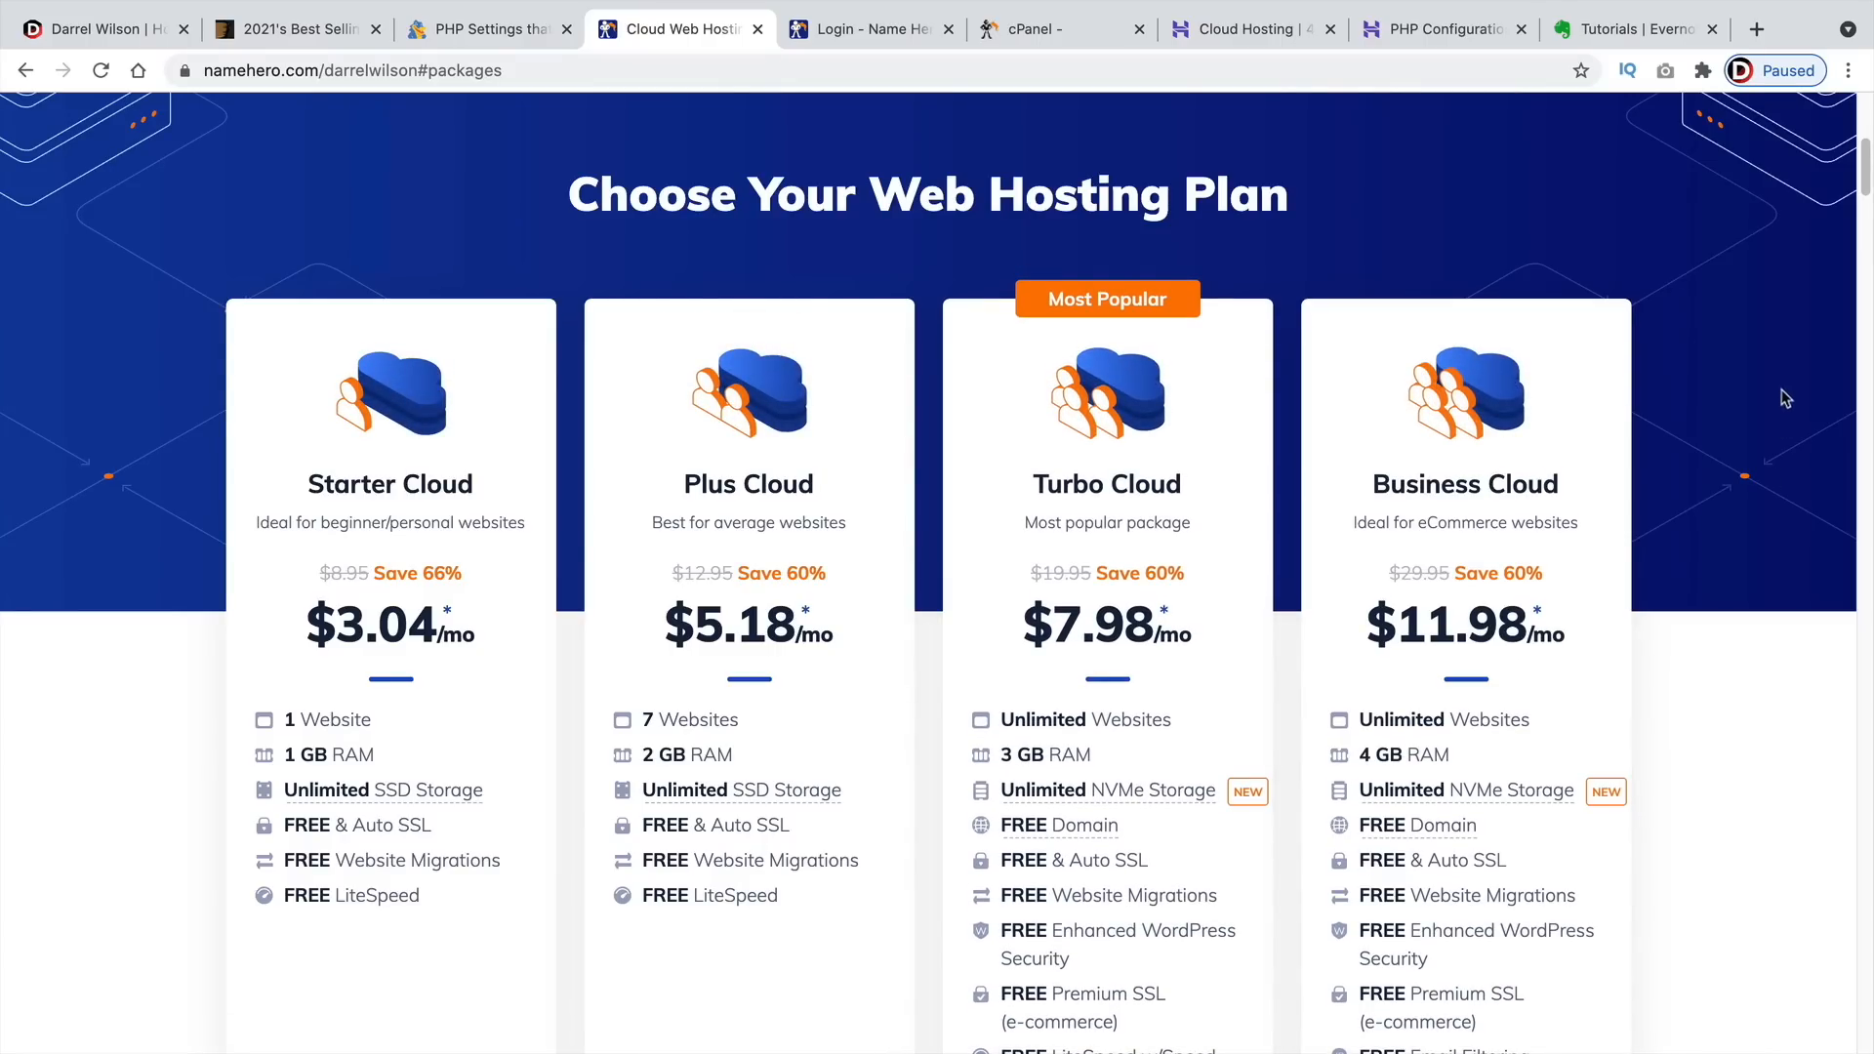
scroll(1744, 472, down, 3)
drag(1210, 515, 1015, 503)
click(1010, 544)
Examine the choices for memory_limit, post_max_size and upload_max_filesize in NameHero's cPanel PHP options
scroll(1011, 545, down, 1)
scroll(1010, 545, down, 1)
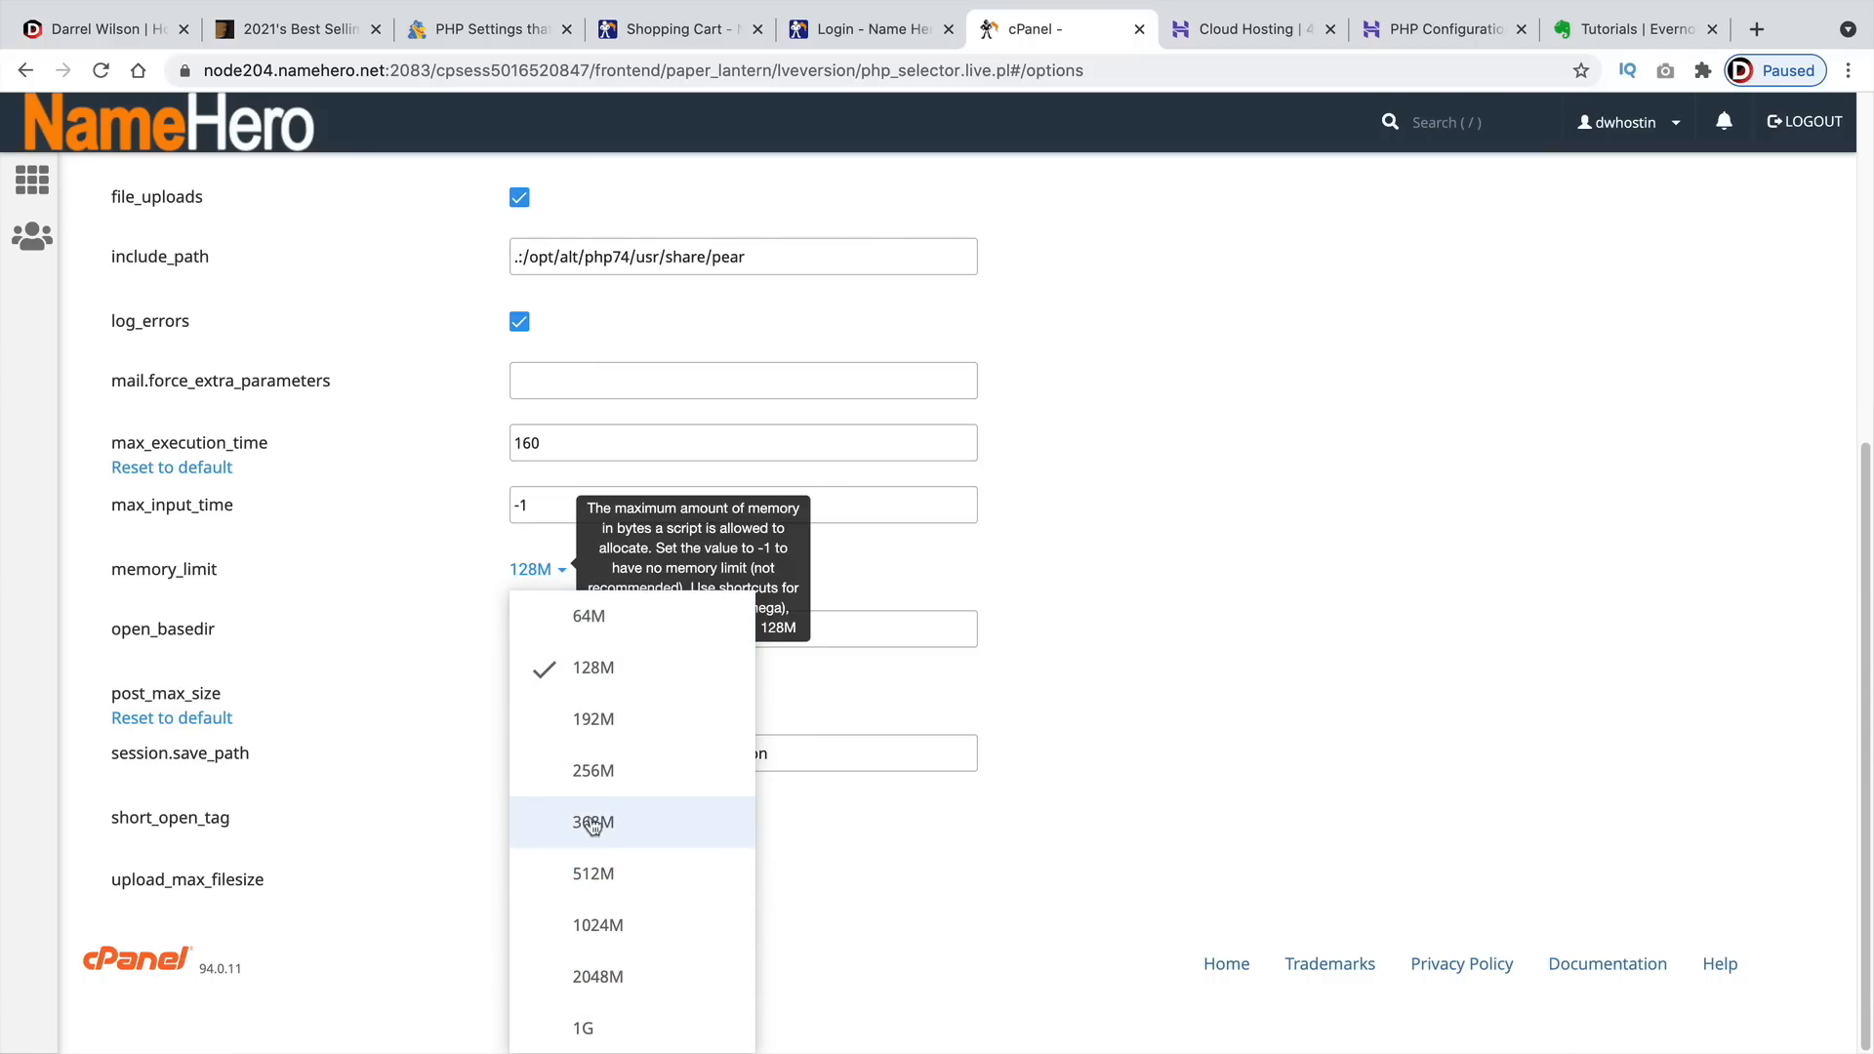
click(605, 665)
click(555, 744)
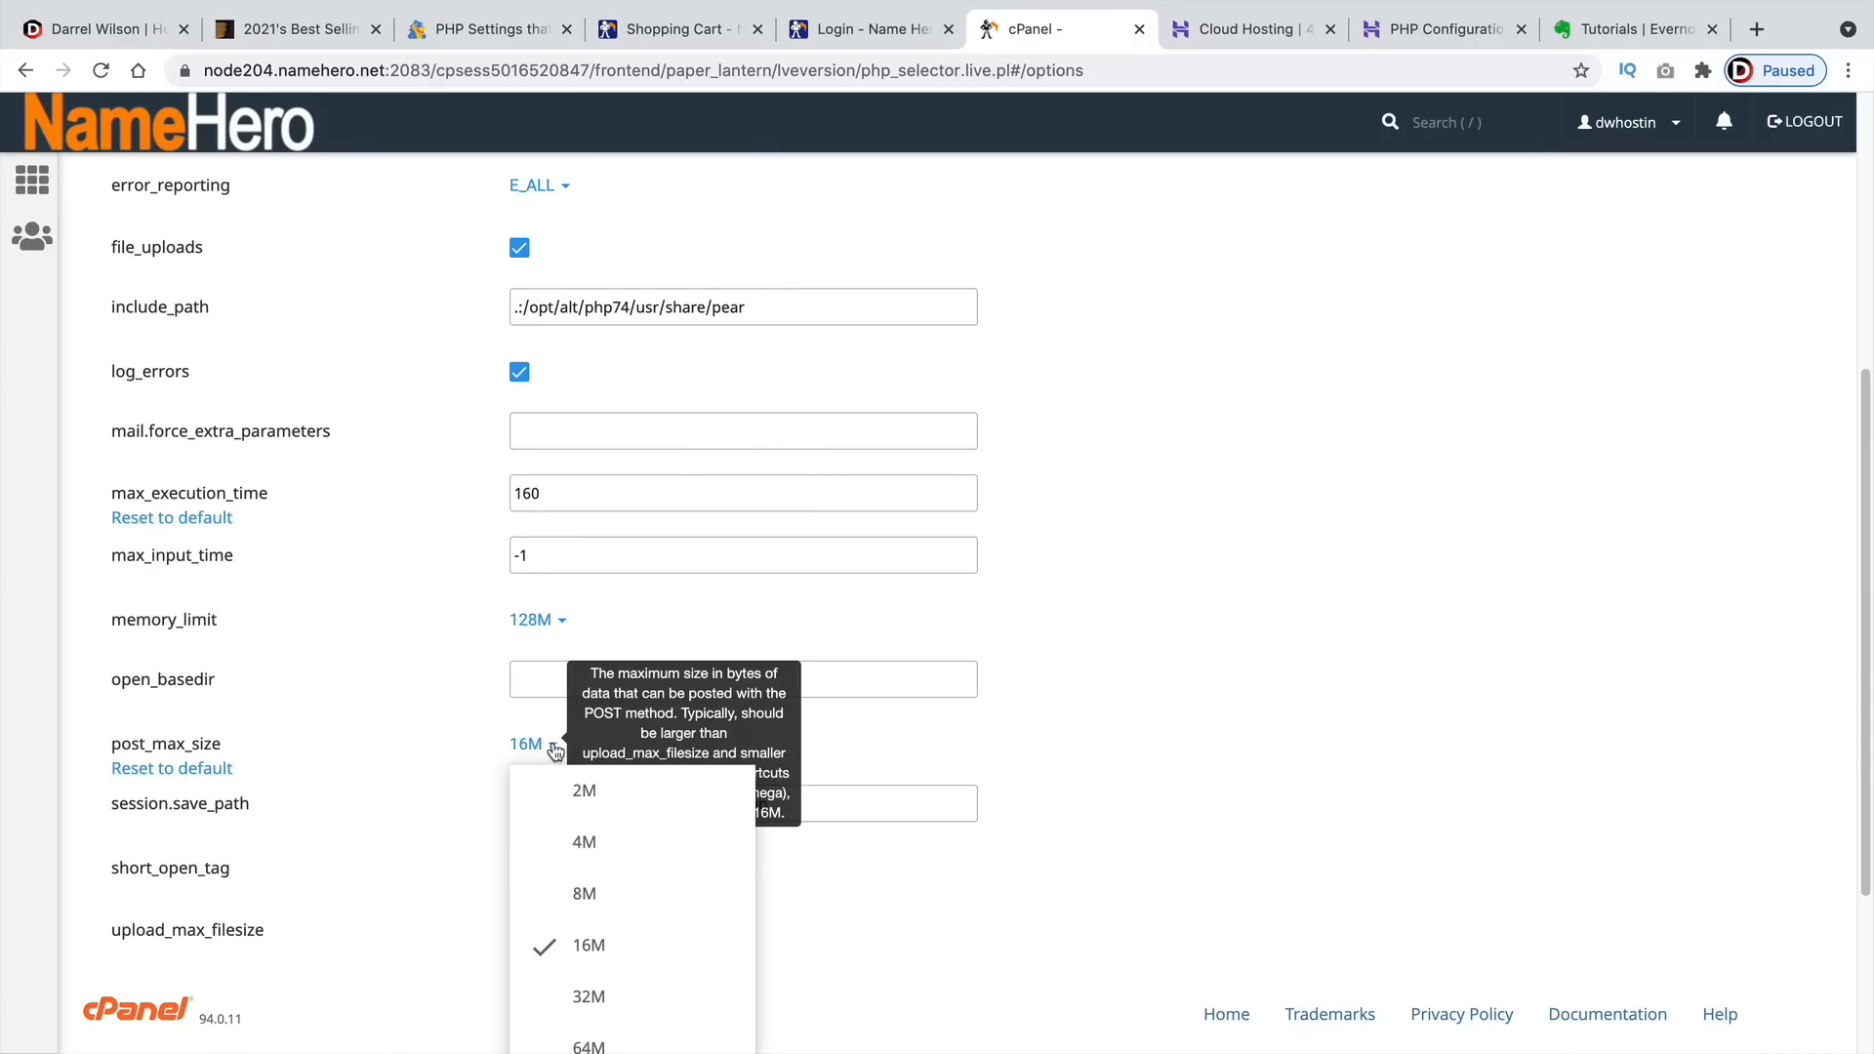
scroll(561, 752, down, 3)
click(613, 680)
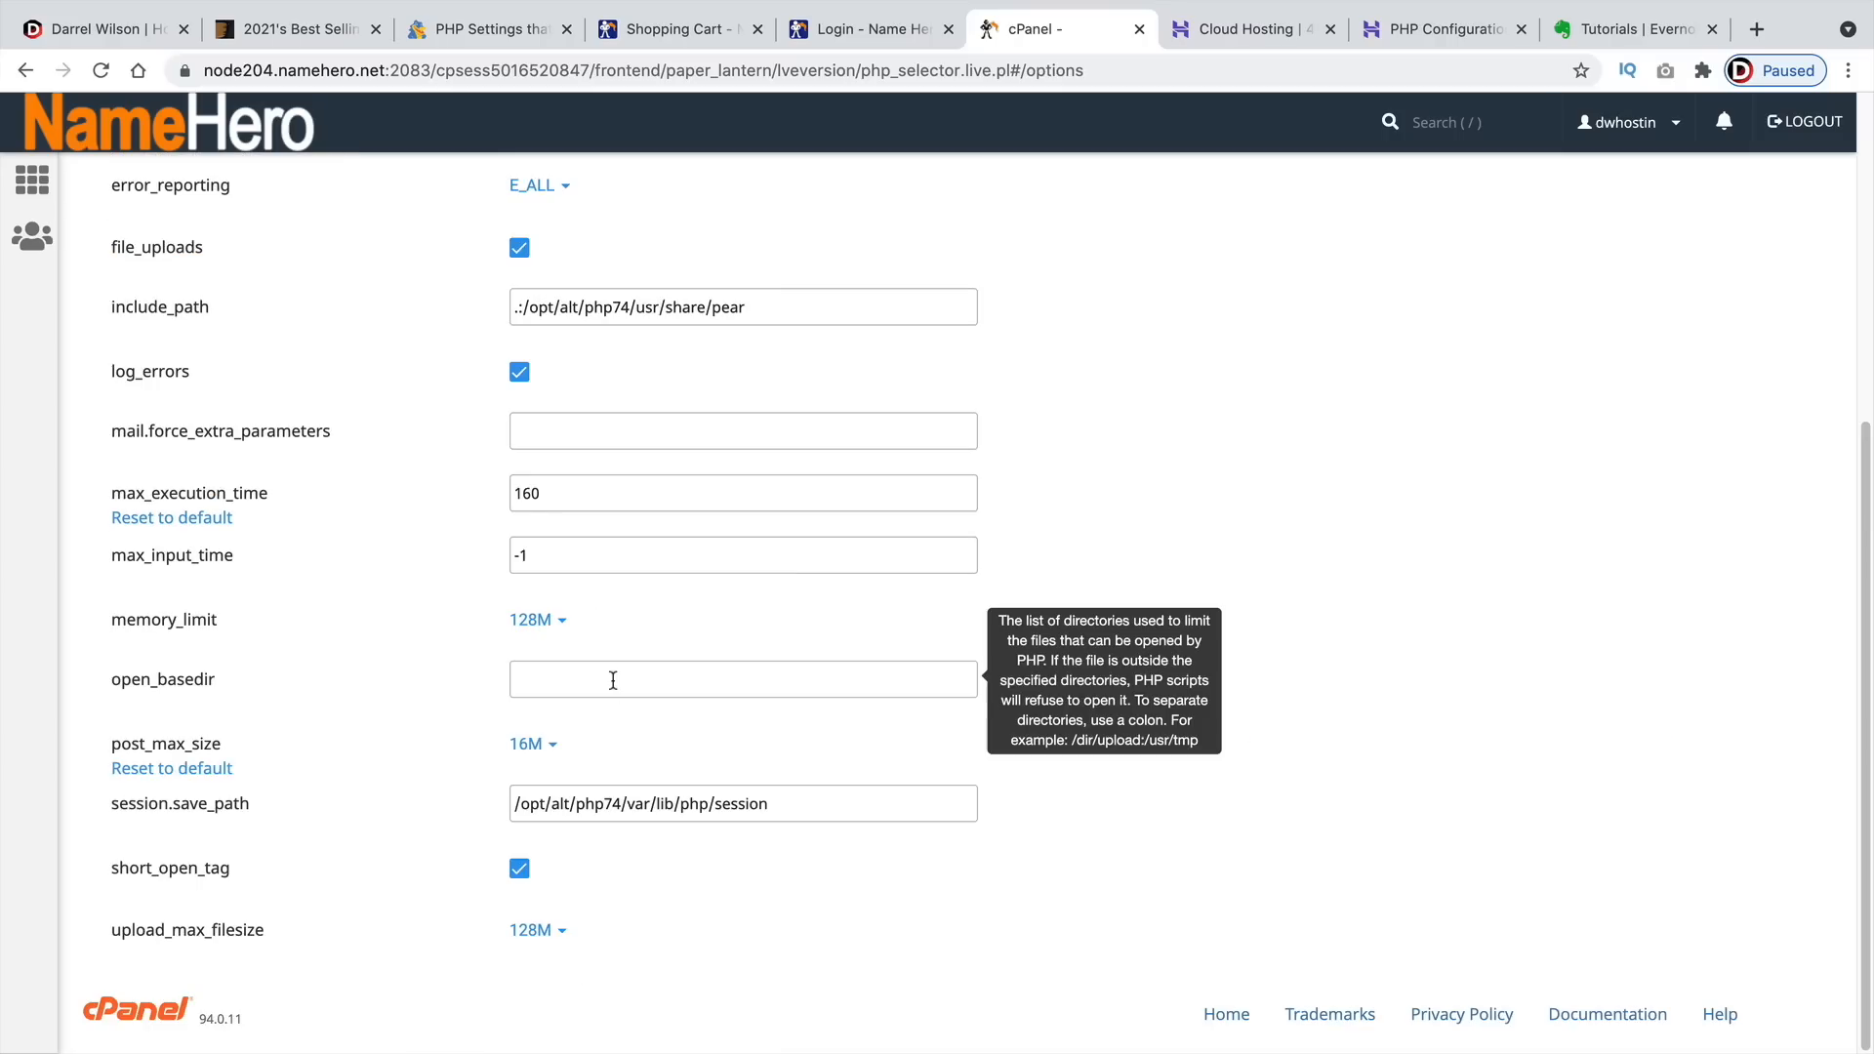
click(566, 932)
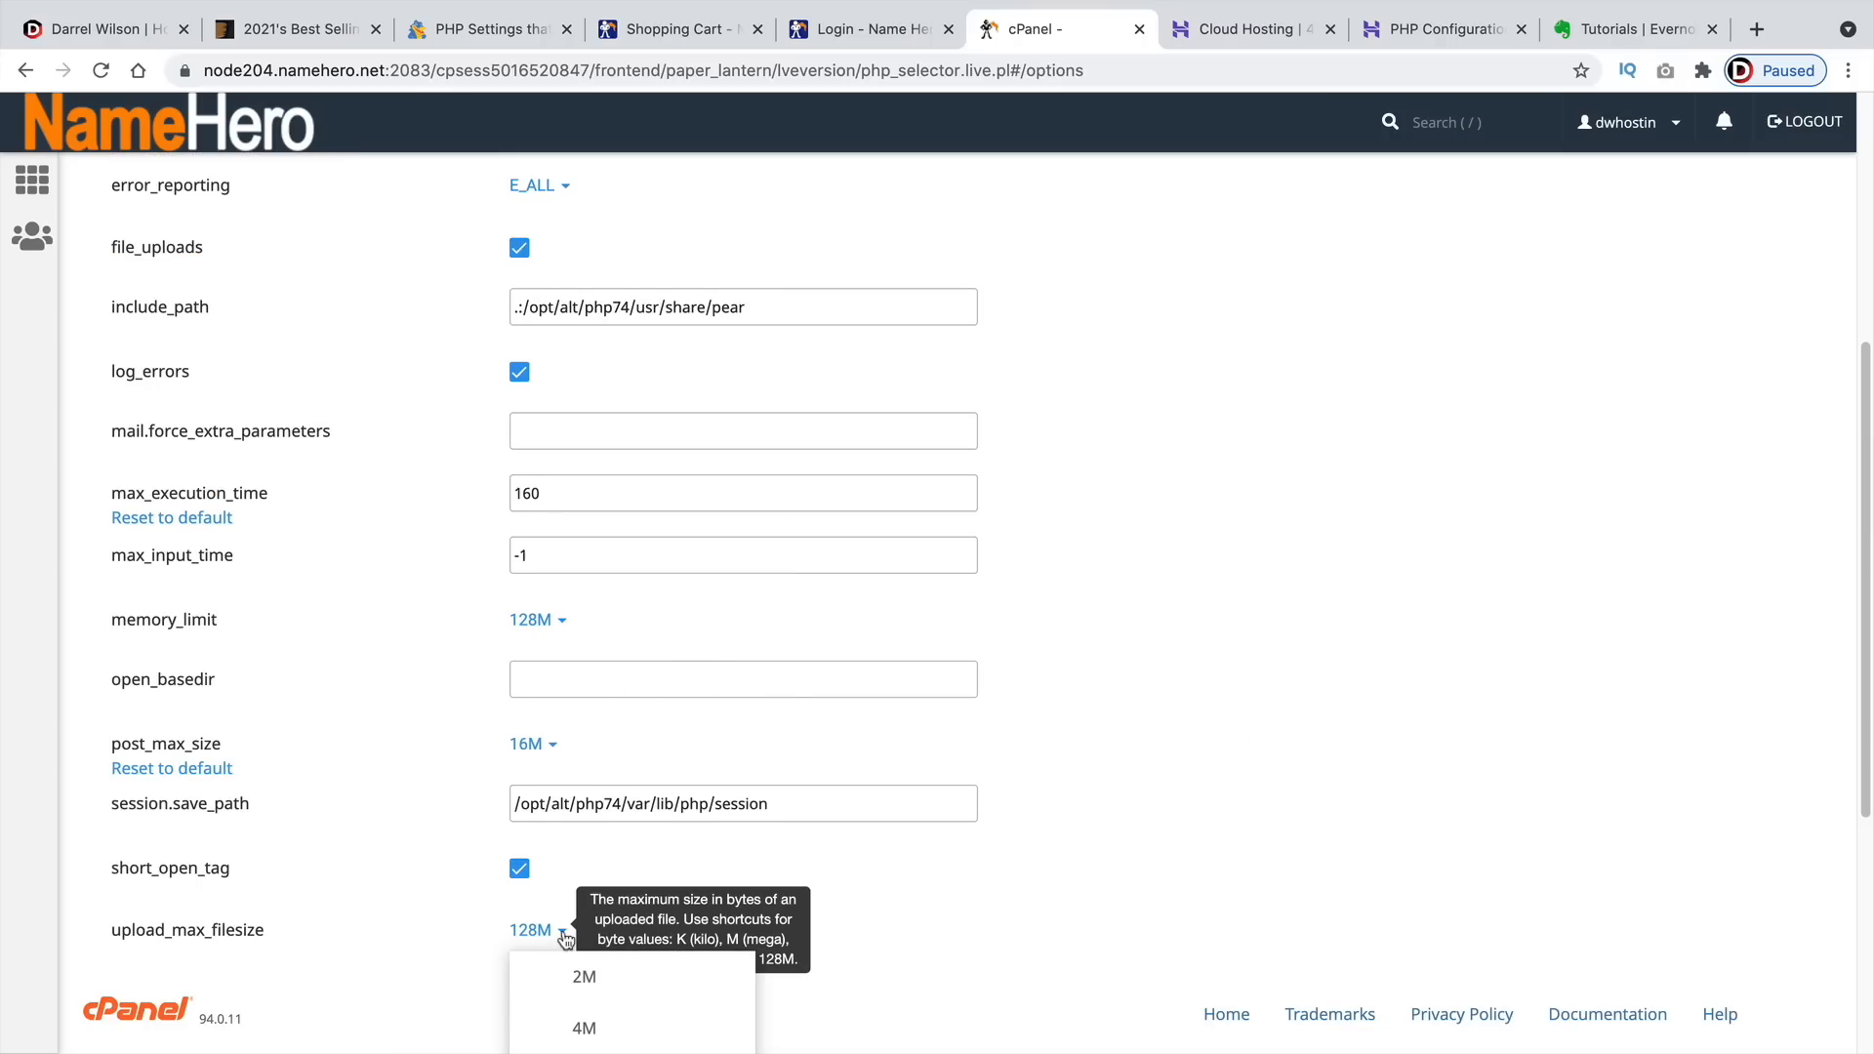
scroll(571, 934, down, 4)
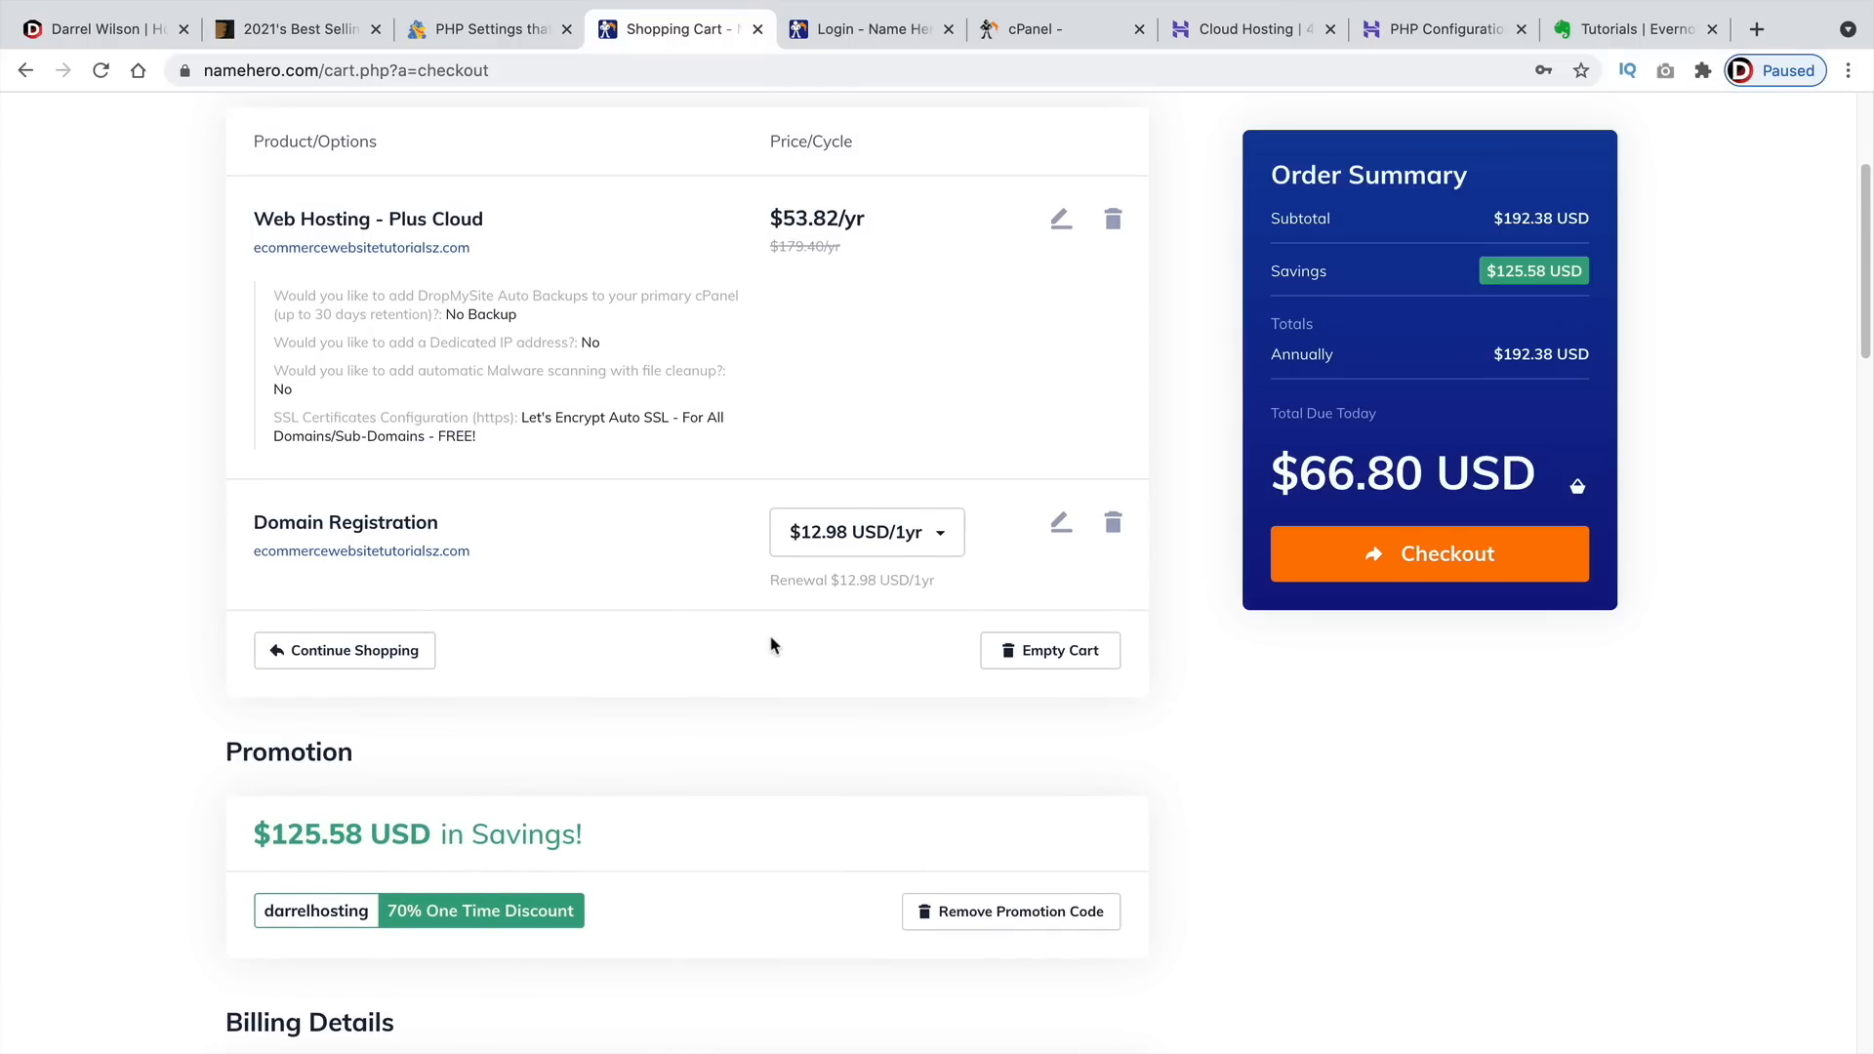
Check the discounted yearly price of Plus Cloud hosting in the NameHero shopping cart
scroll(781, 648, up, 1)
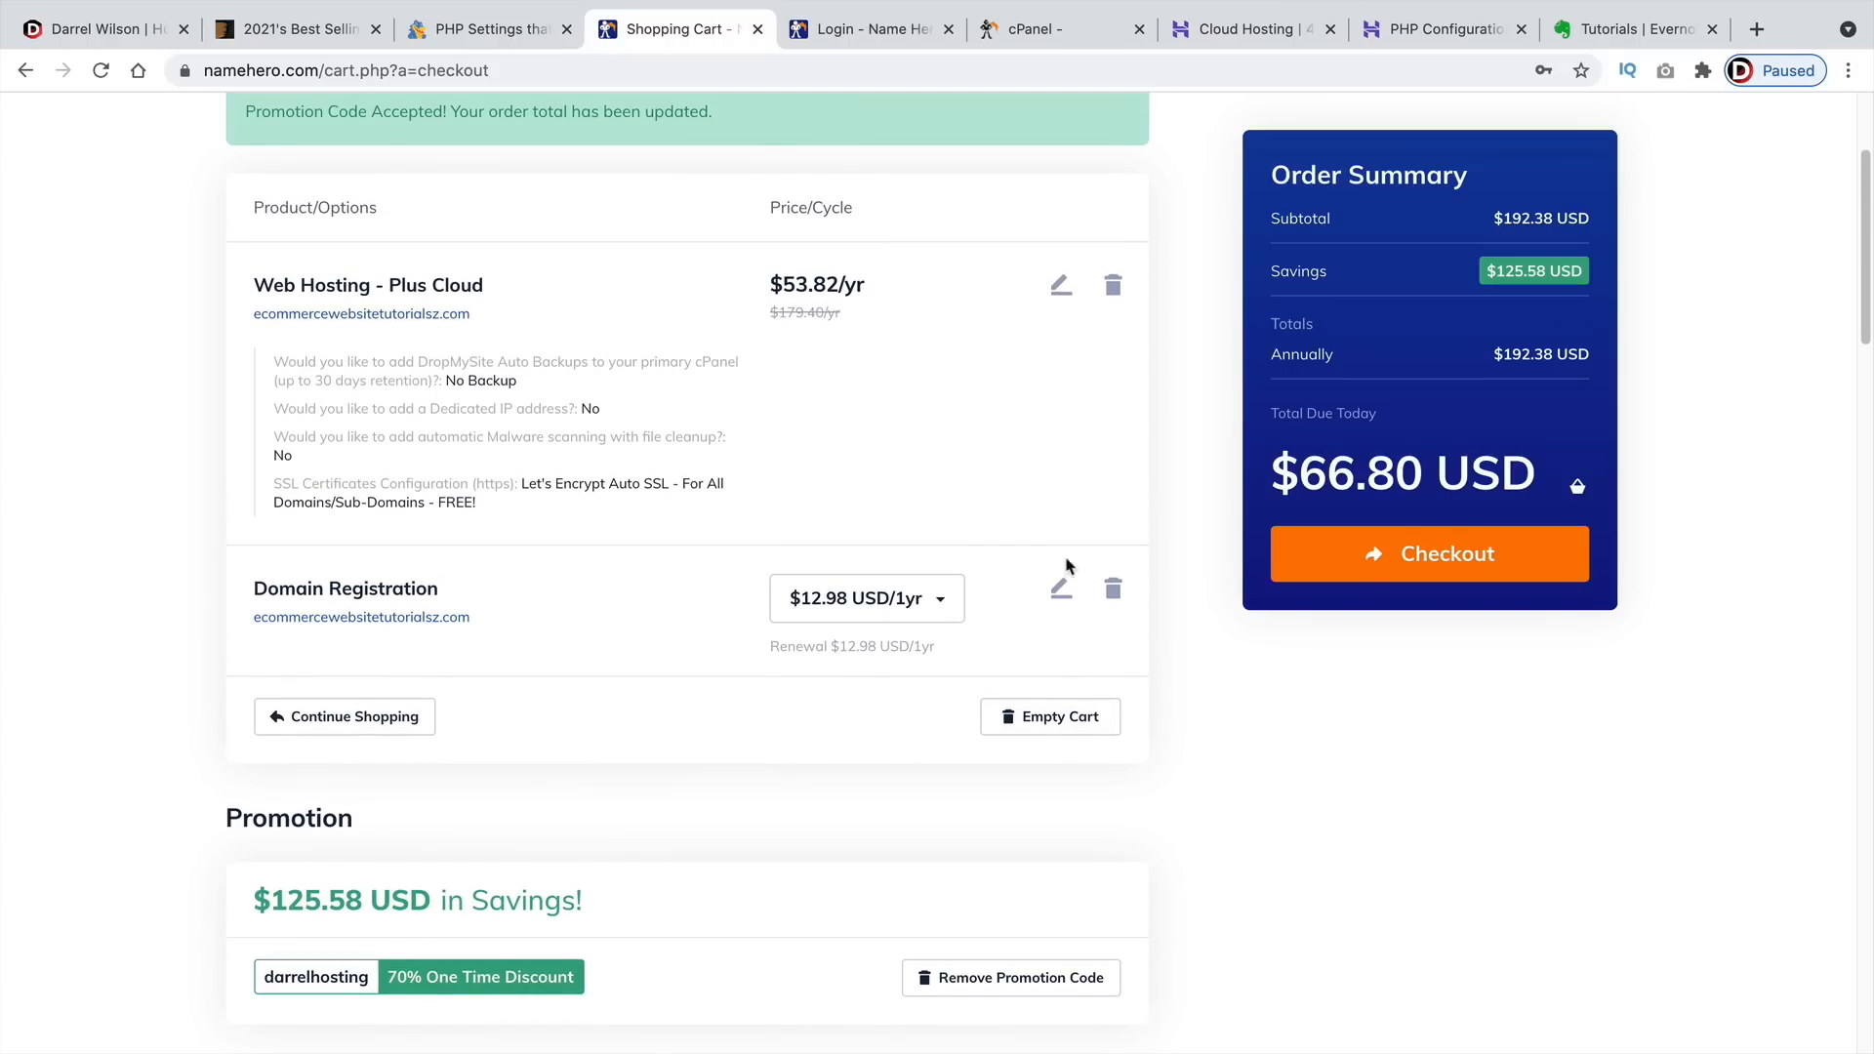
drag(867, 286, 769, 285)
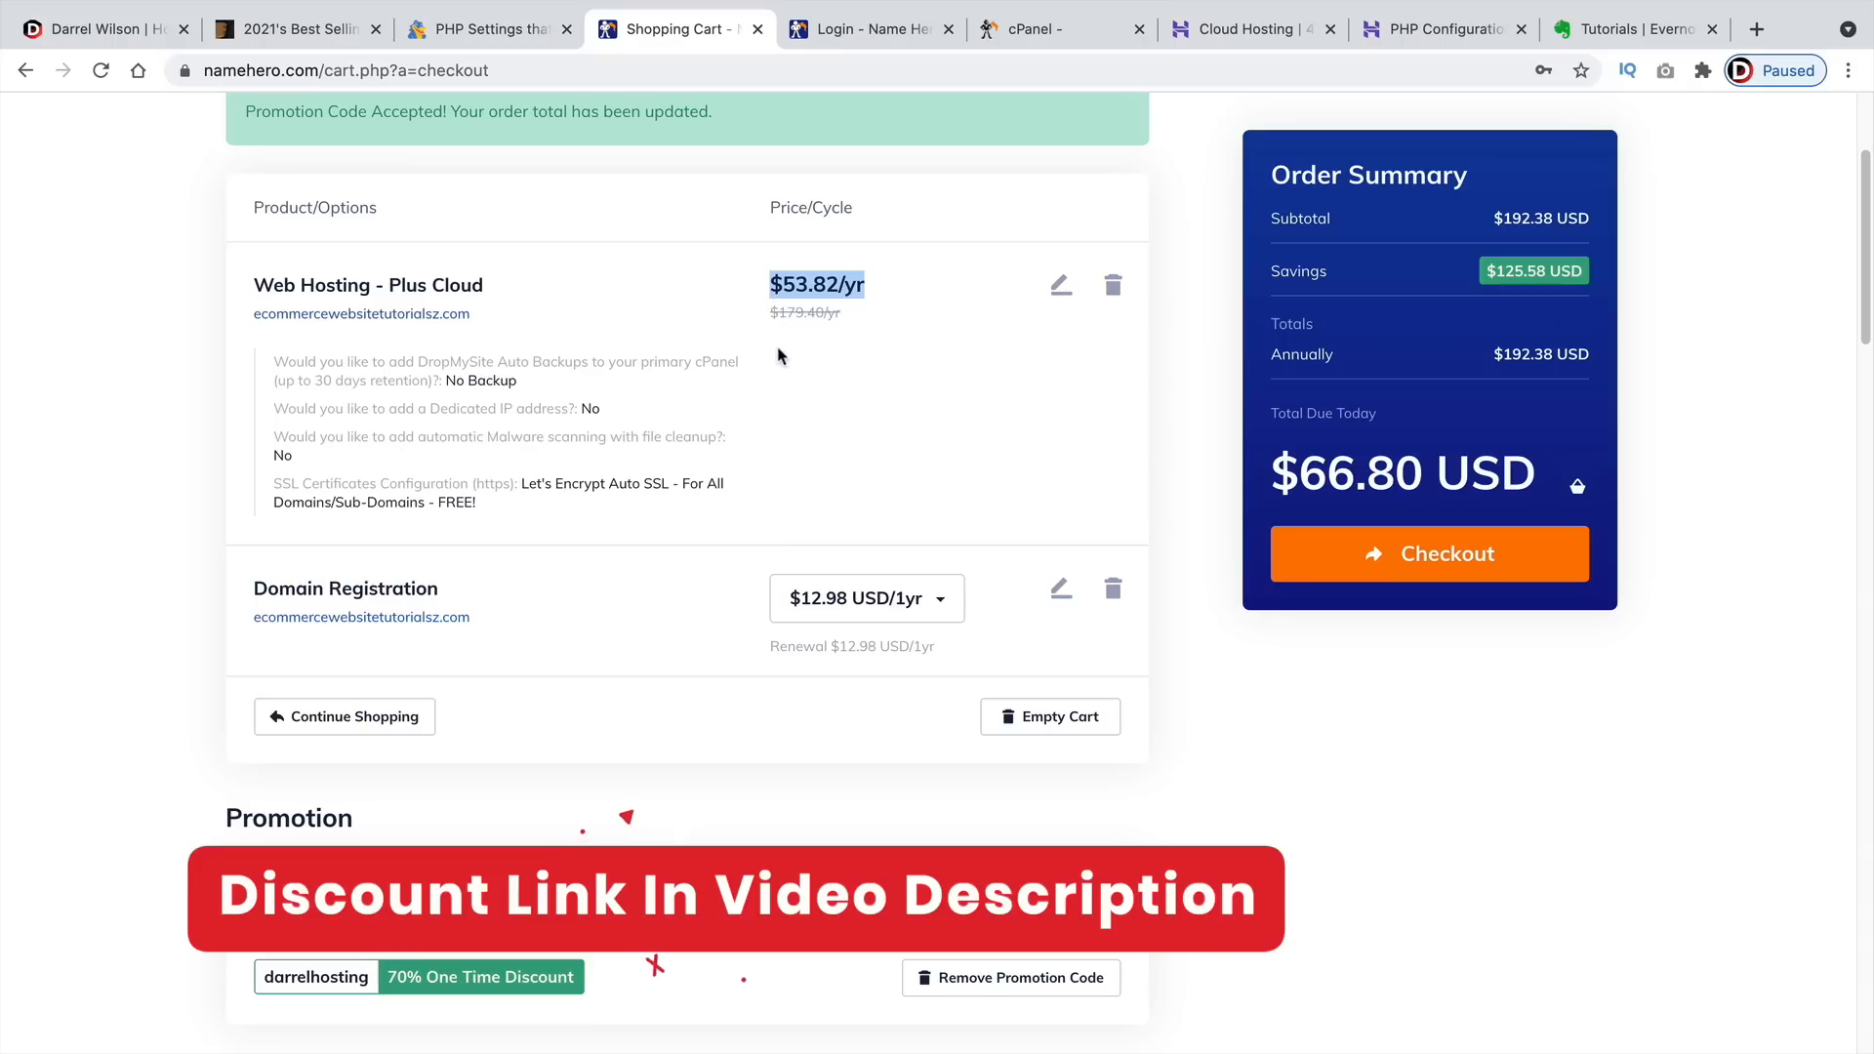
click(1165, 453)
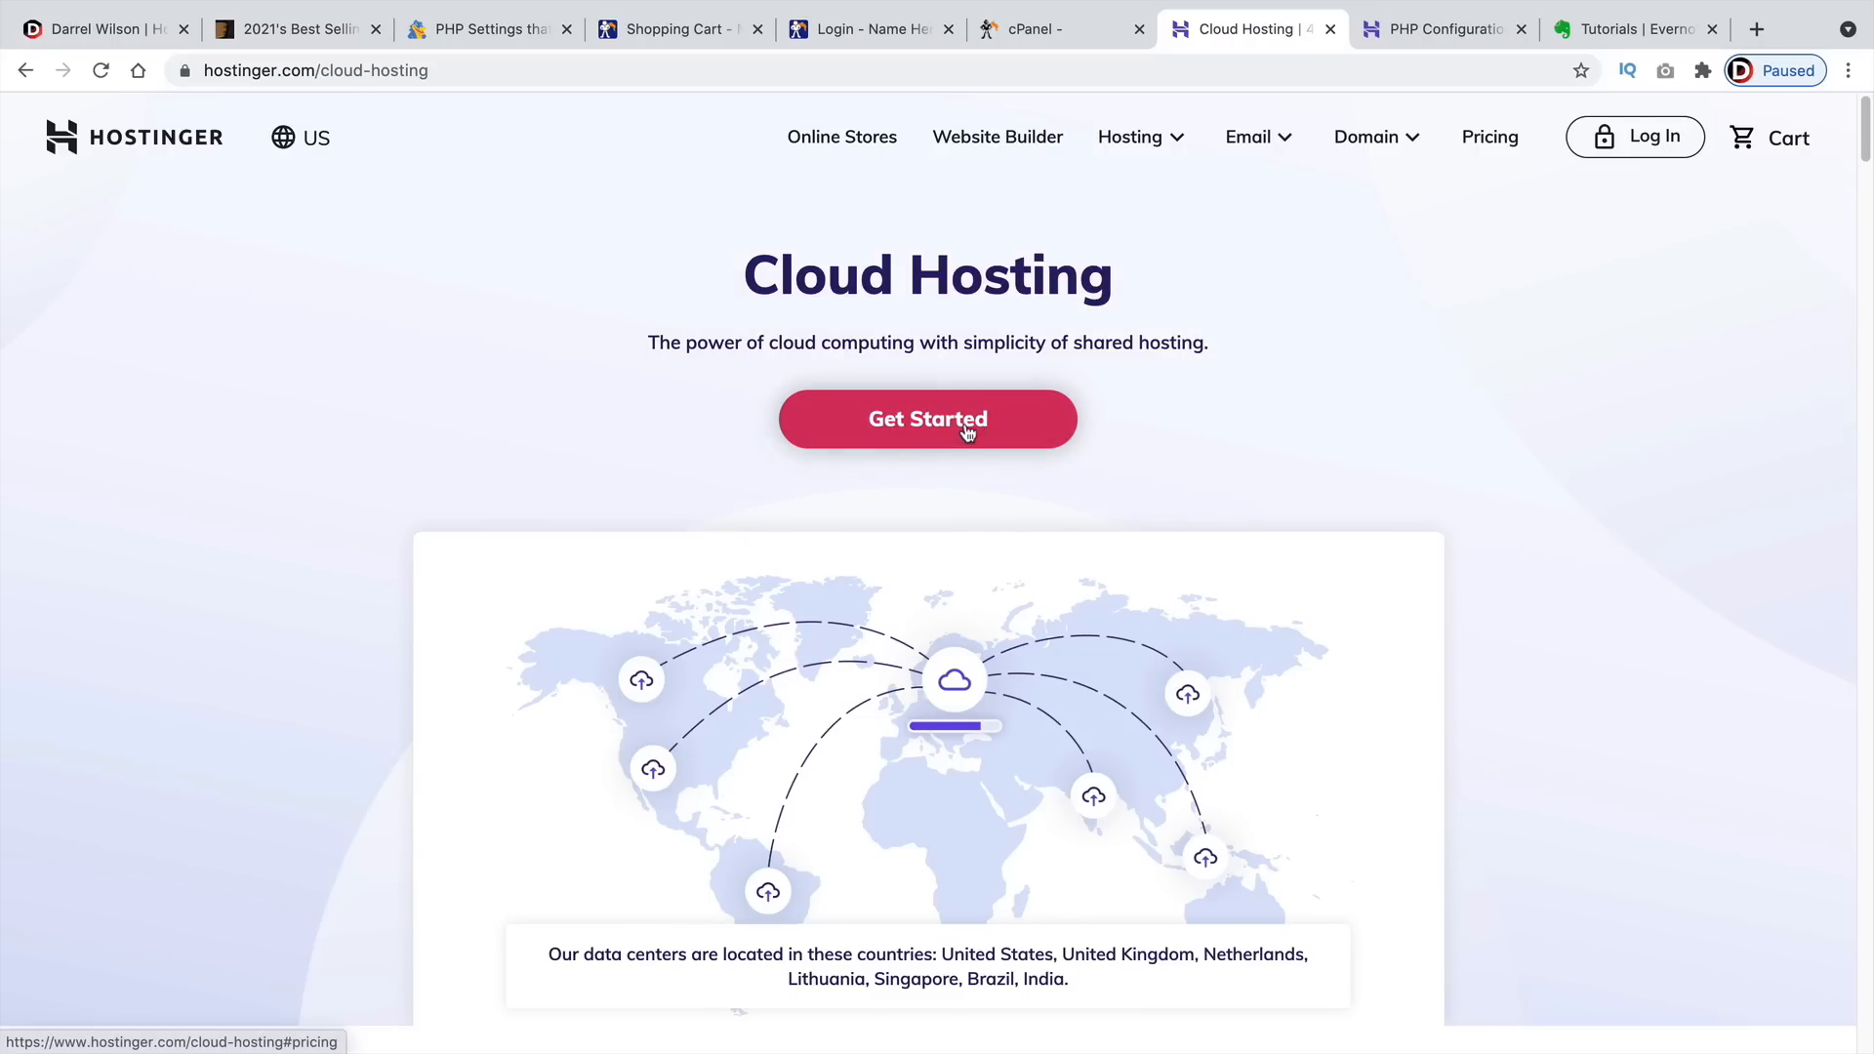
View Hostinger's cloud hosting pricing, and examine max_execution_time and max_input_time in its PHP configuration
click(966, 432)
scroll(1322, 569, down, 2)
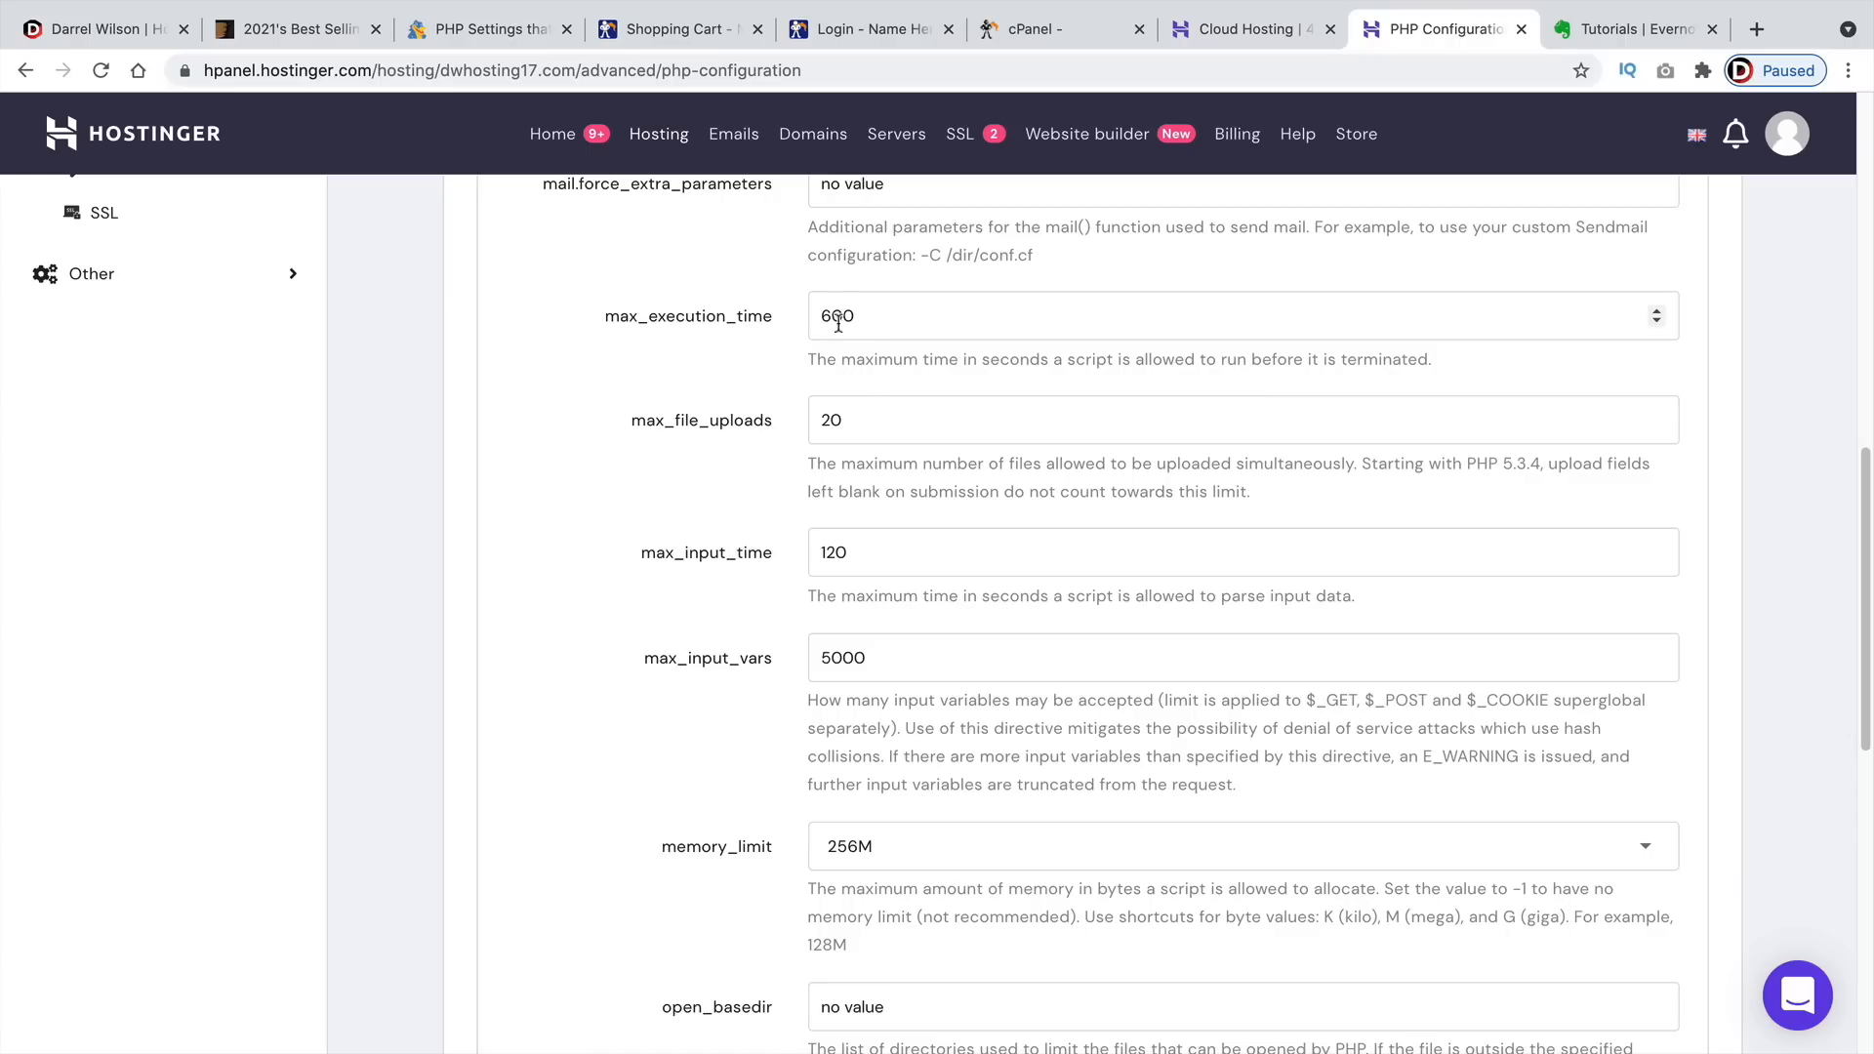
click(864, 323)
double_click(897, 548)
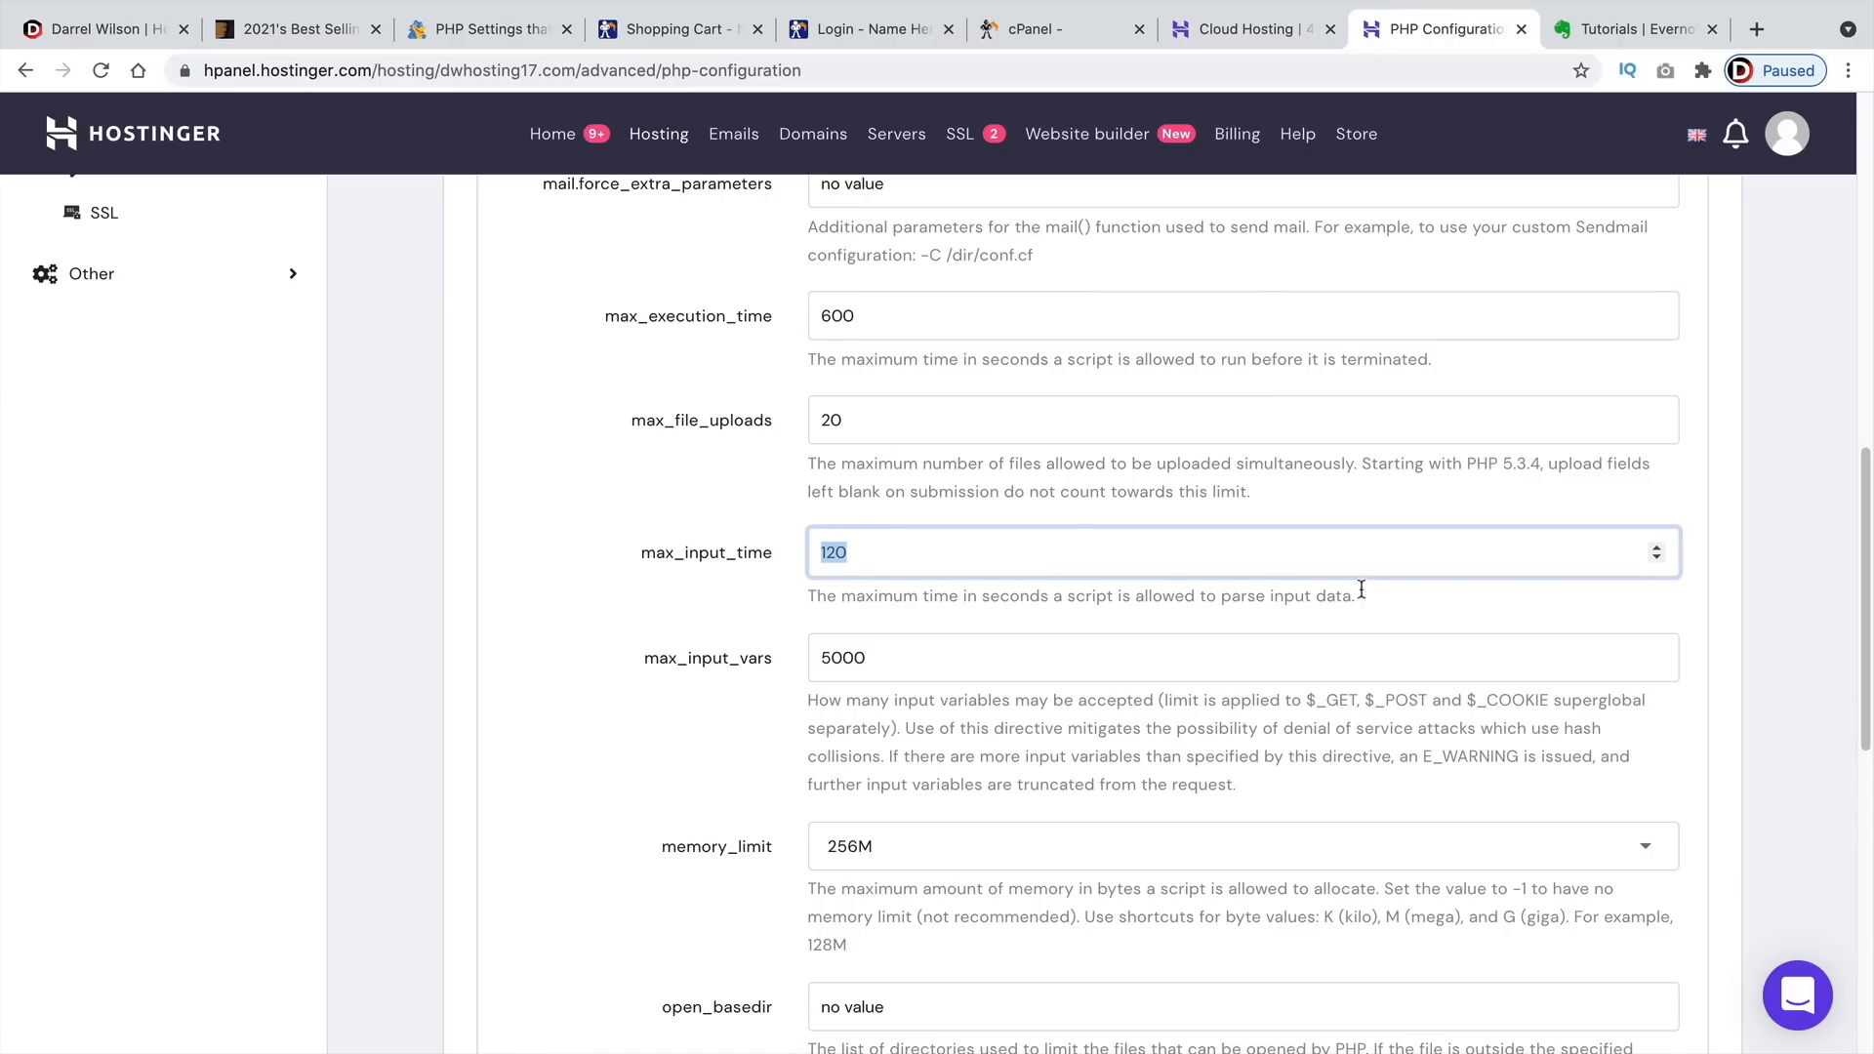
click(1656, 557)
click(1657, 556)
click(704, 549)
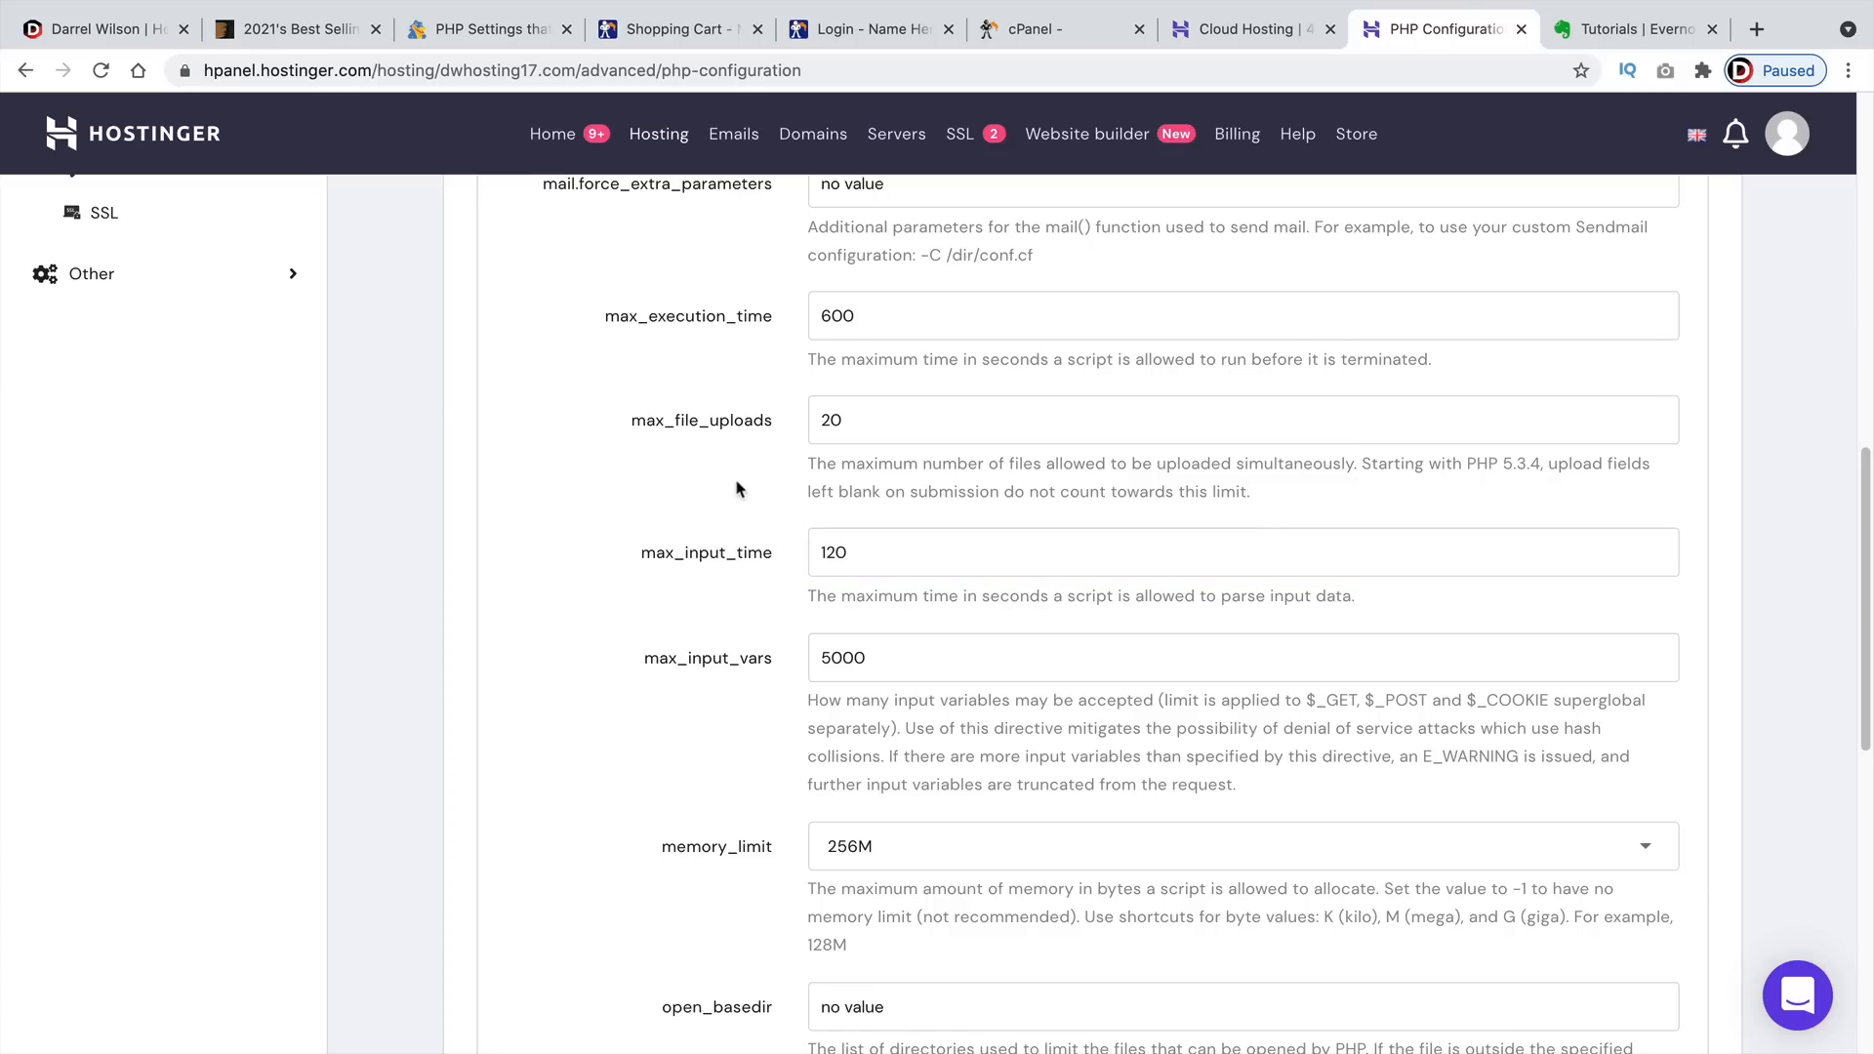
scroll(881, 630, down, 1)
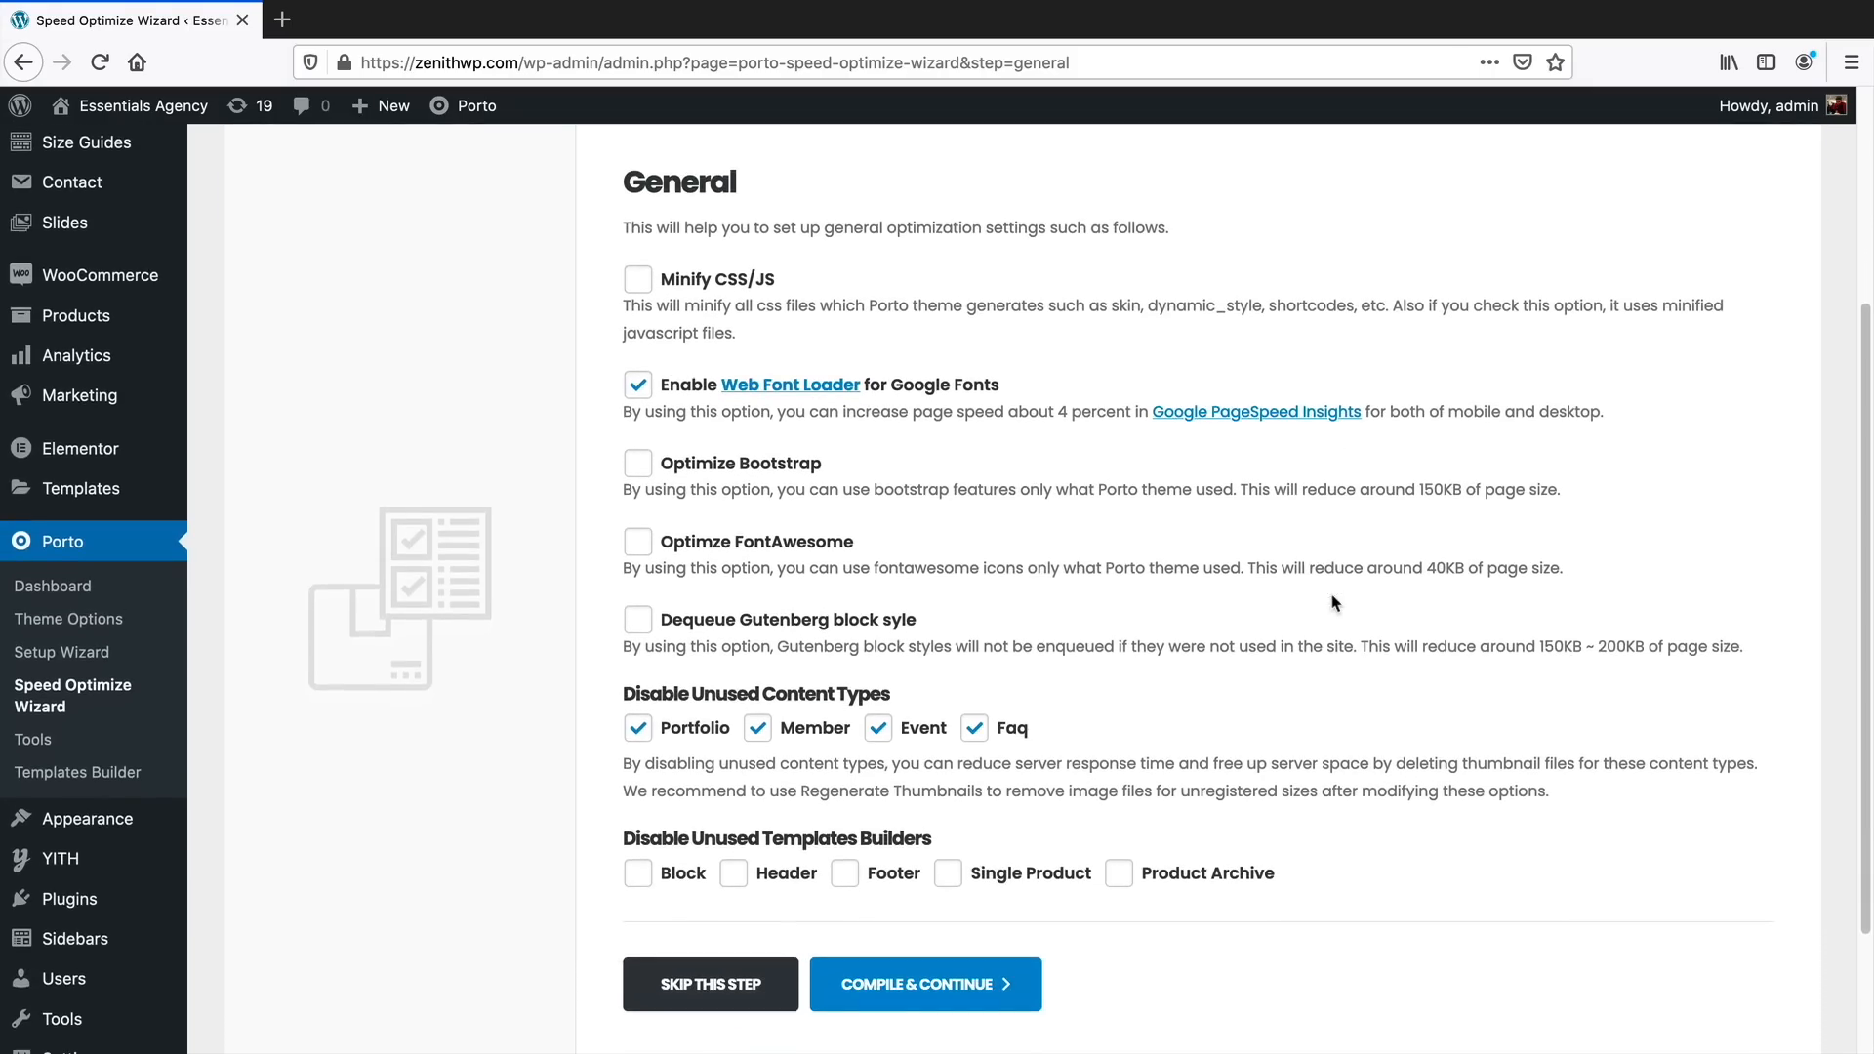
Turn on Minify CSS/JS and Optimize Bootstrap in the General section of Porto's Speed Optimize Wizard
click(672, 283)
click(698, 474)
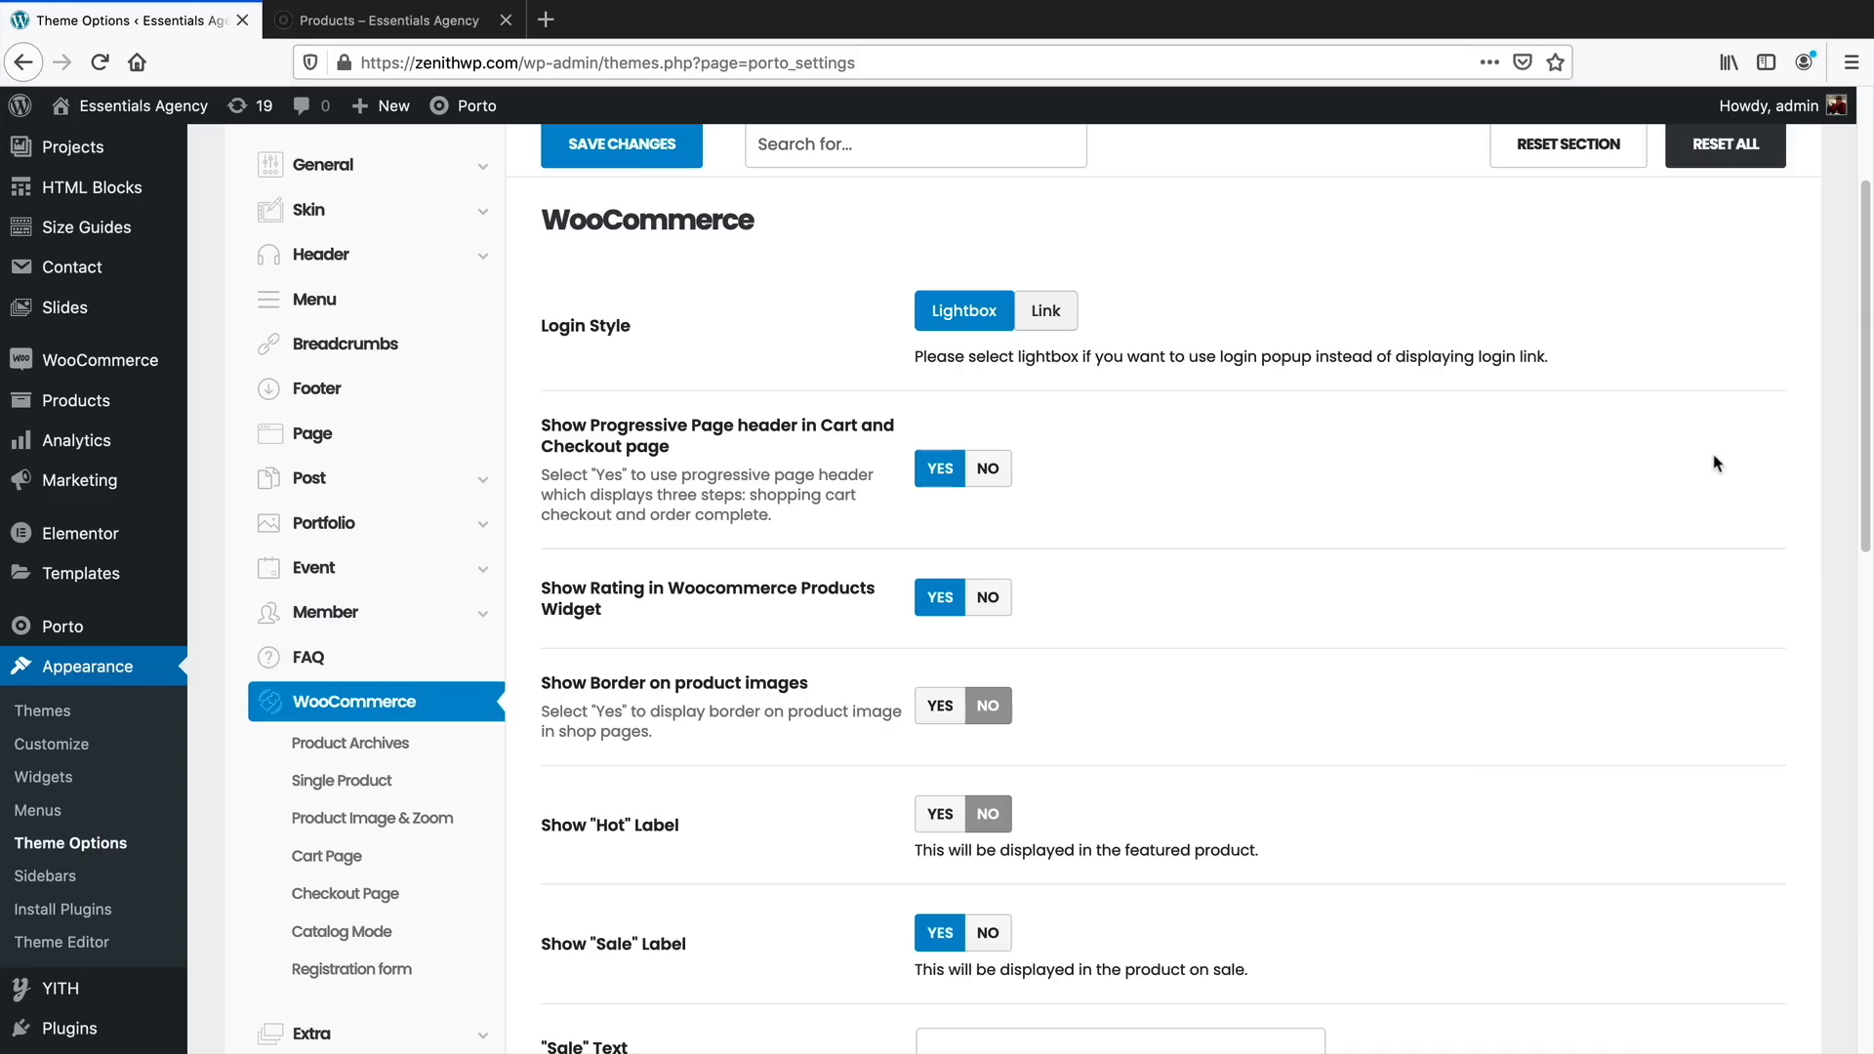
Examine Porto's WooCommerce options for product layout and add-to-cart notification type, and filter the shop's products by the light blue color
scroll(1721, 483, up, 1)
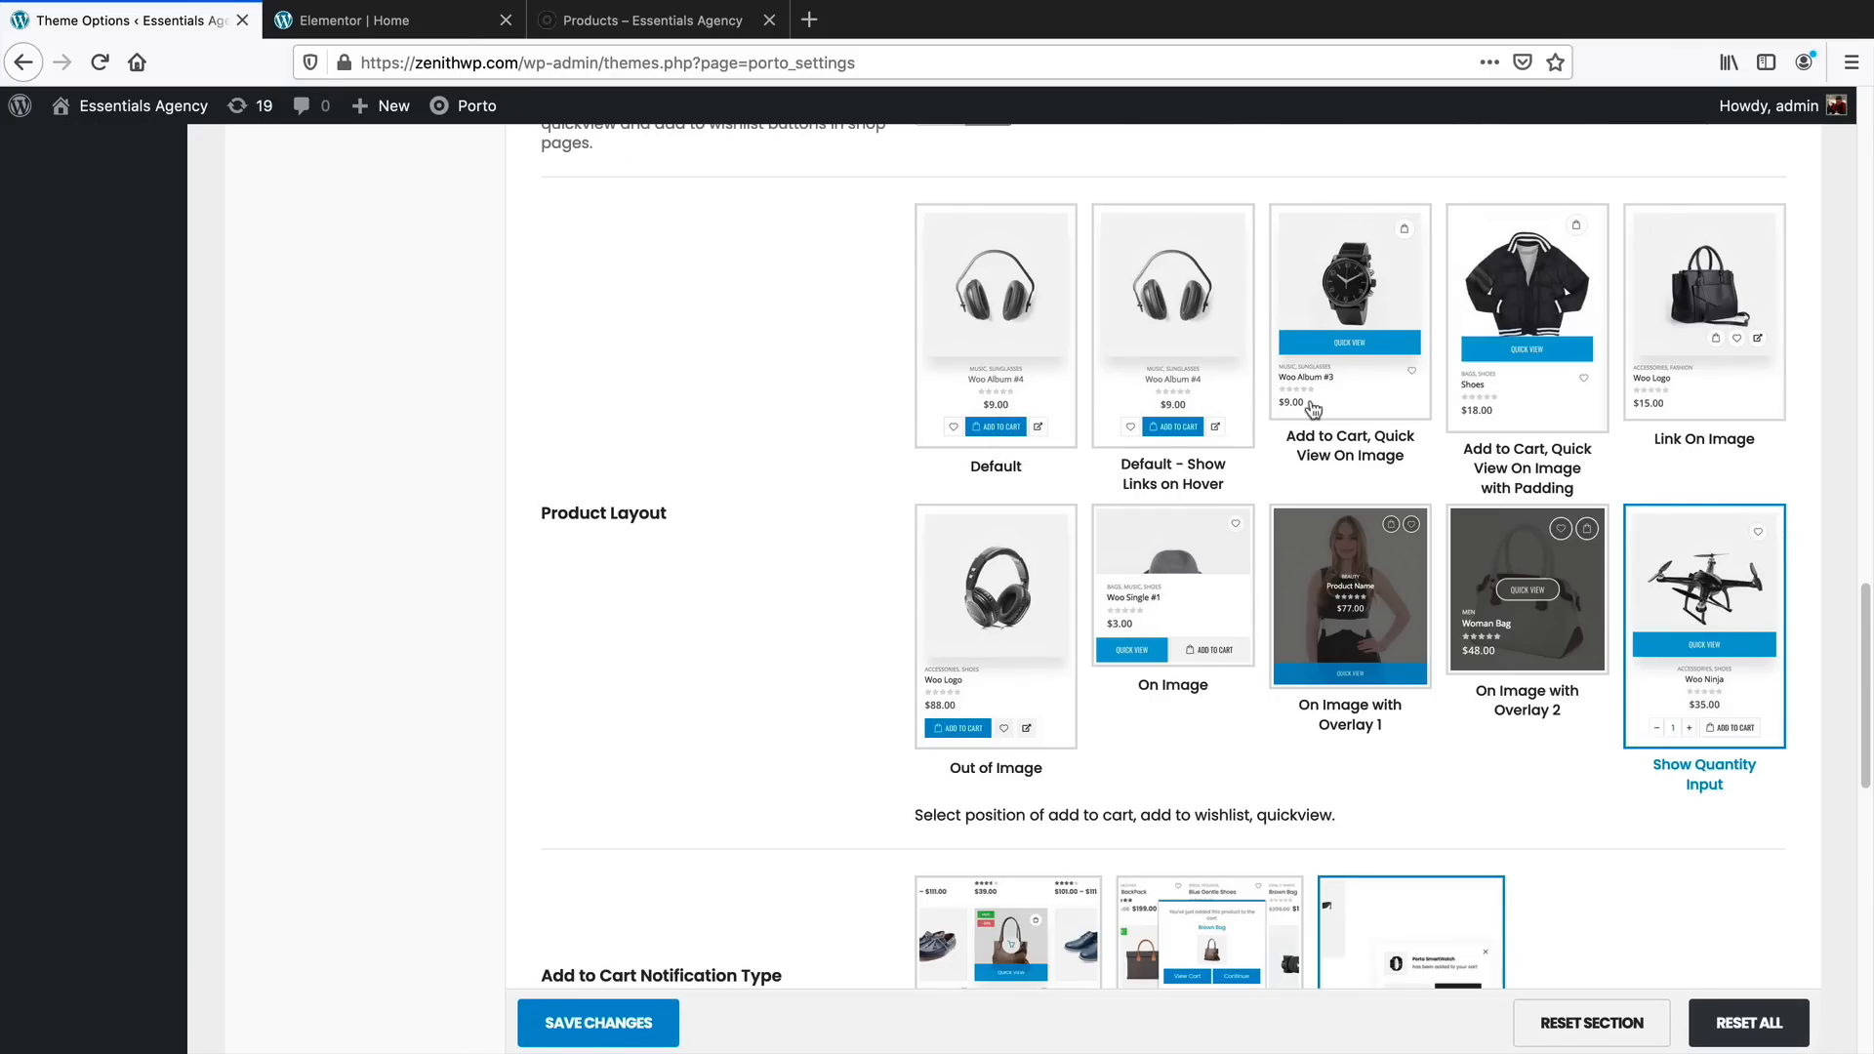
drag(1865, 636, 1866, 724)
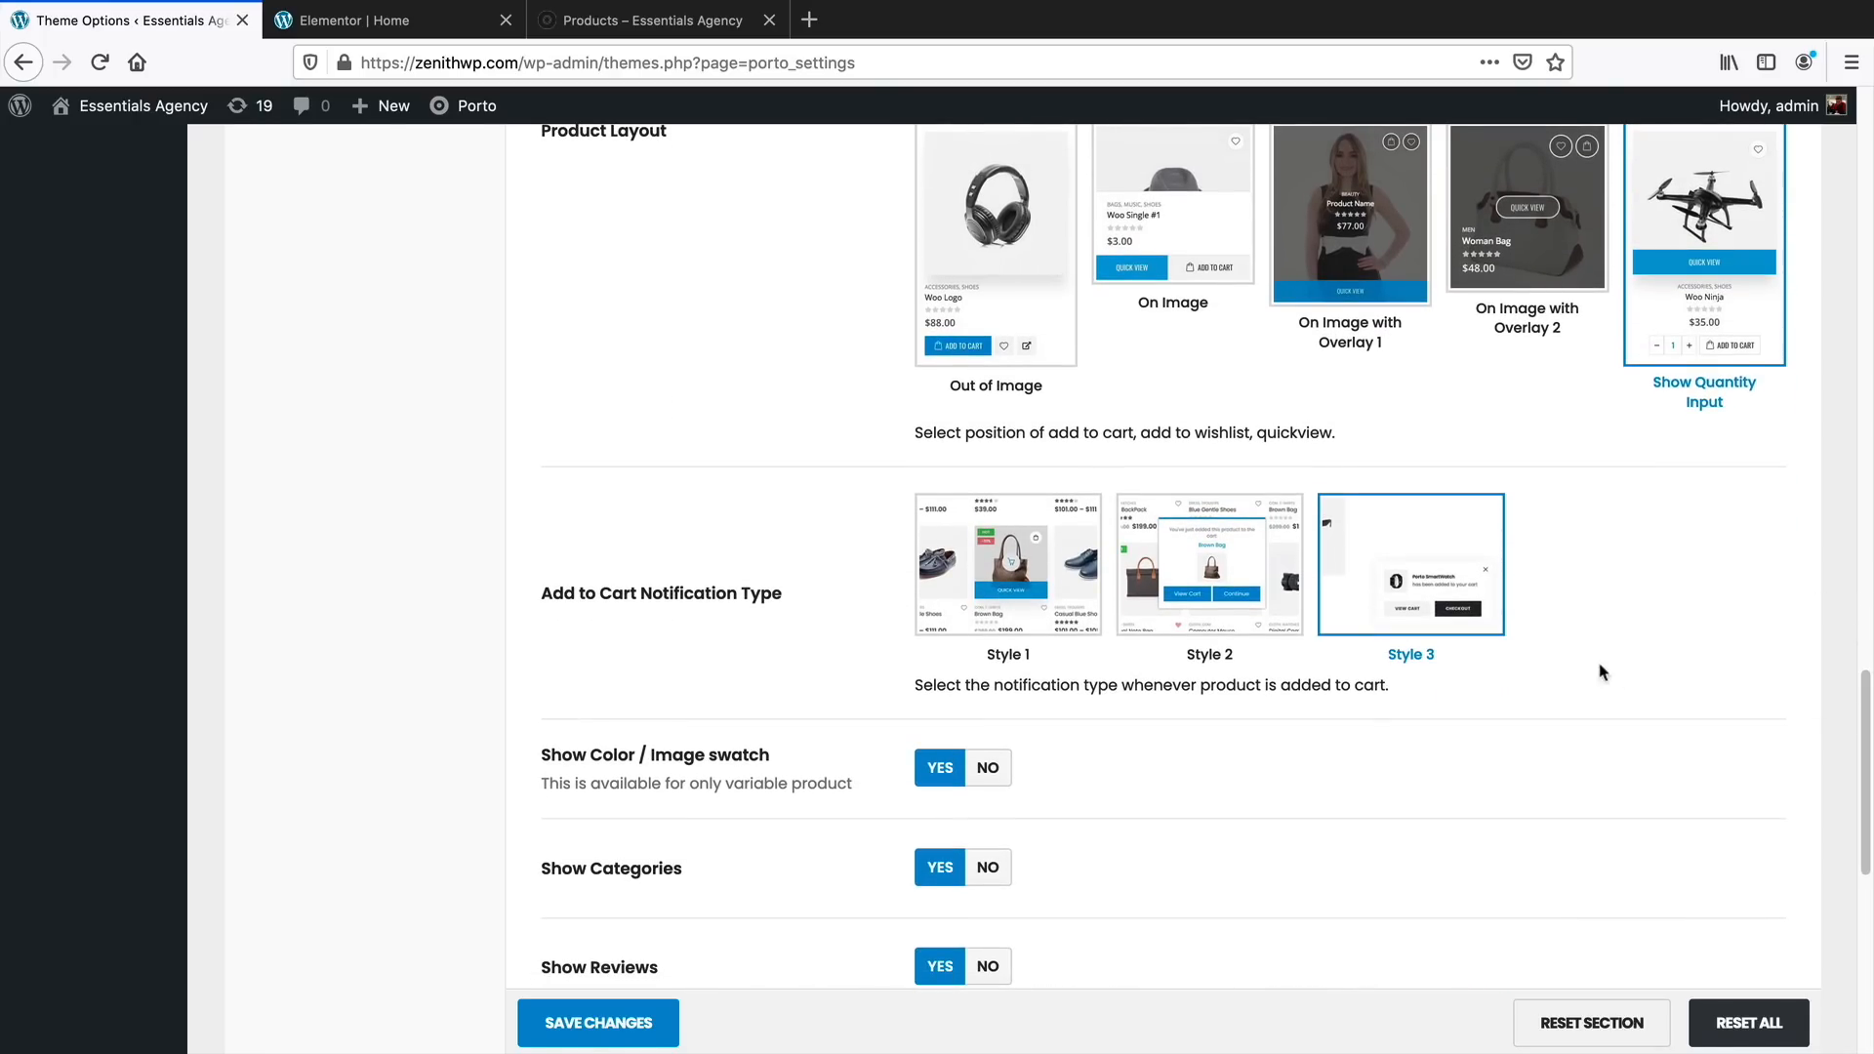
drag(575, 597, 809, 611)
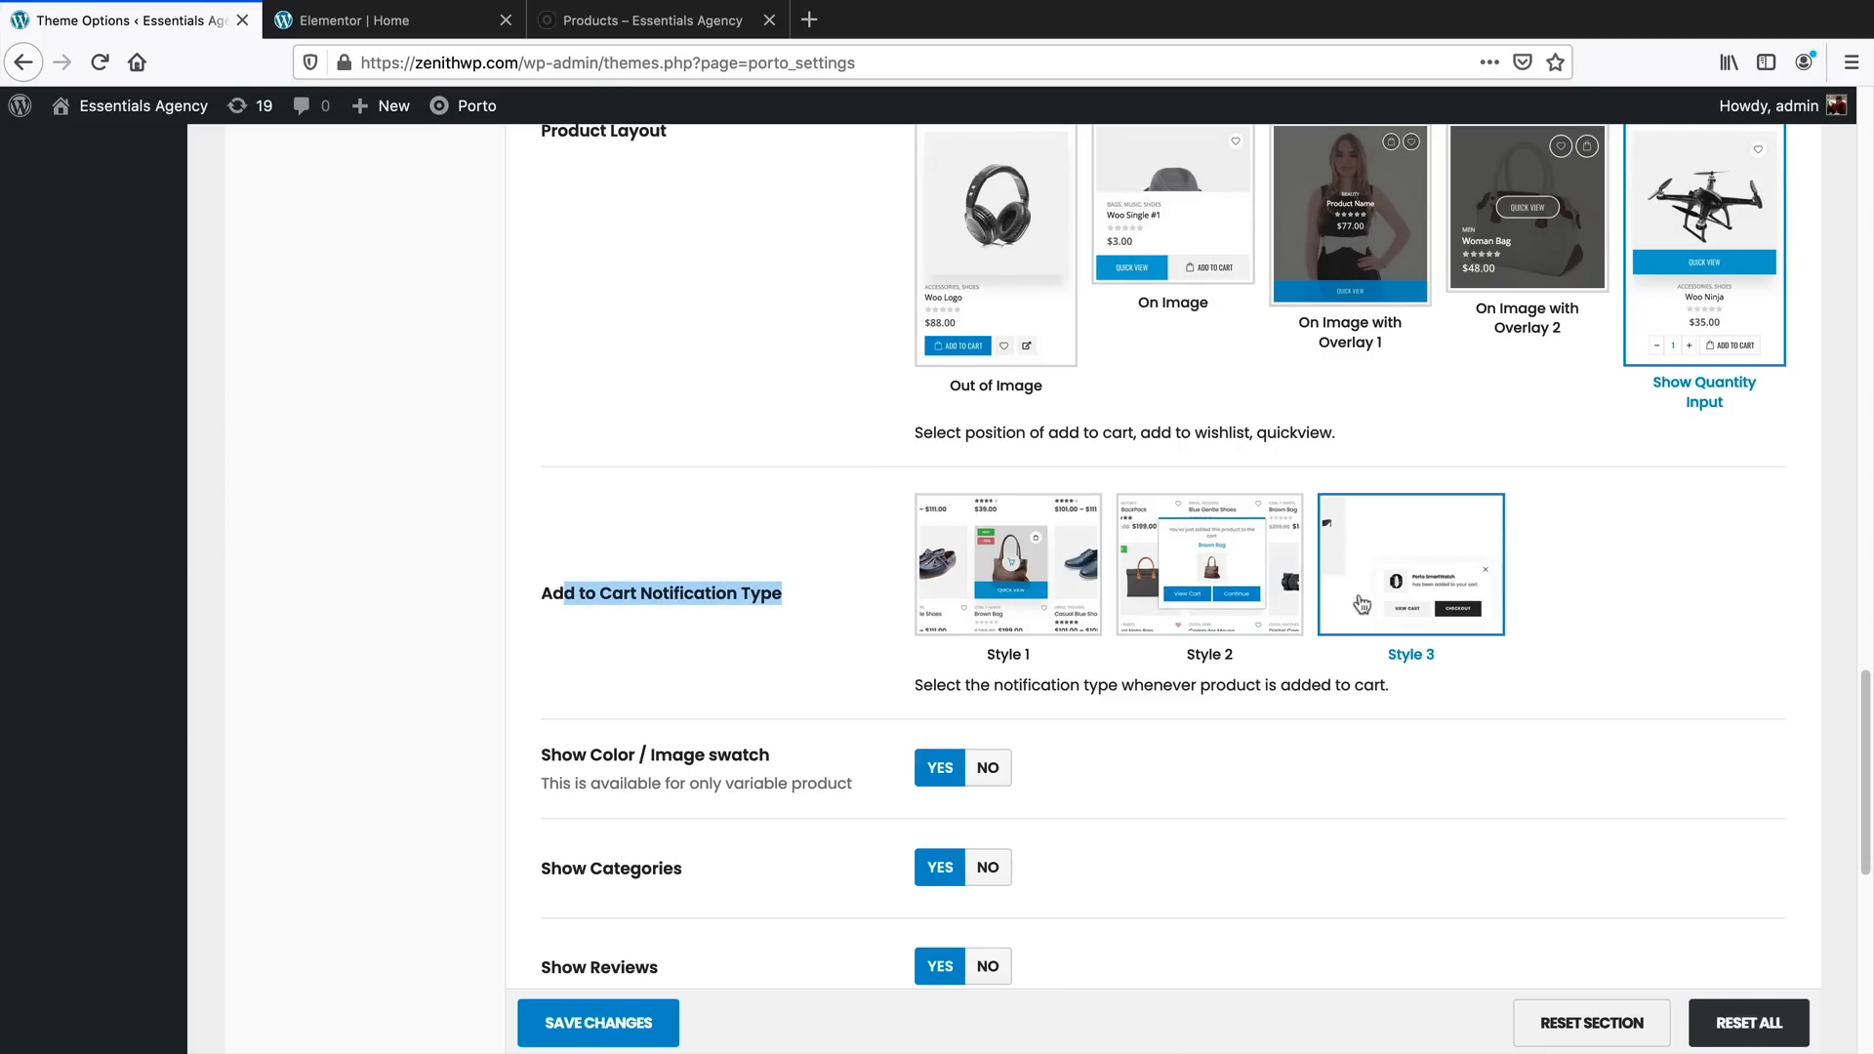
drag(1863, 712, 1851, 899)
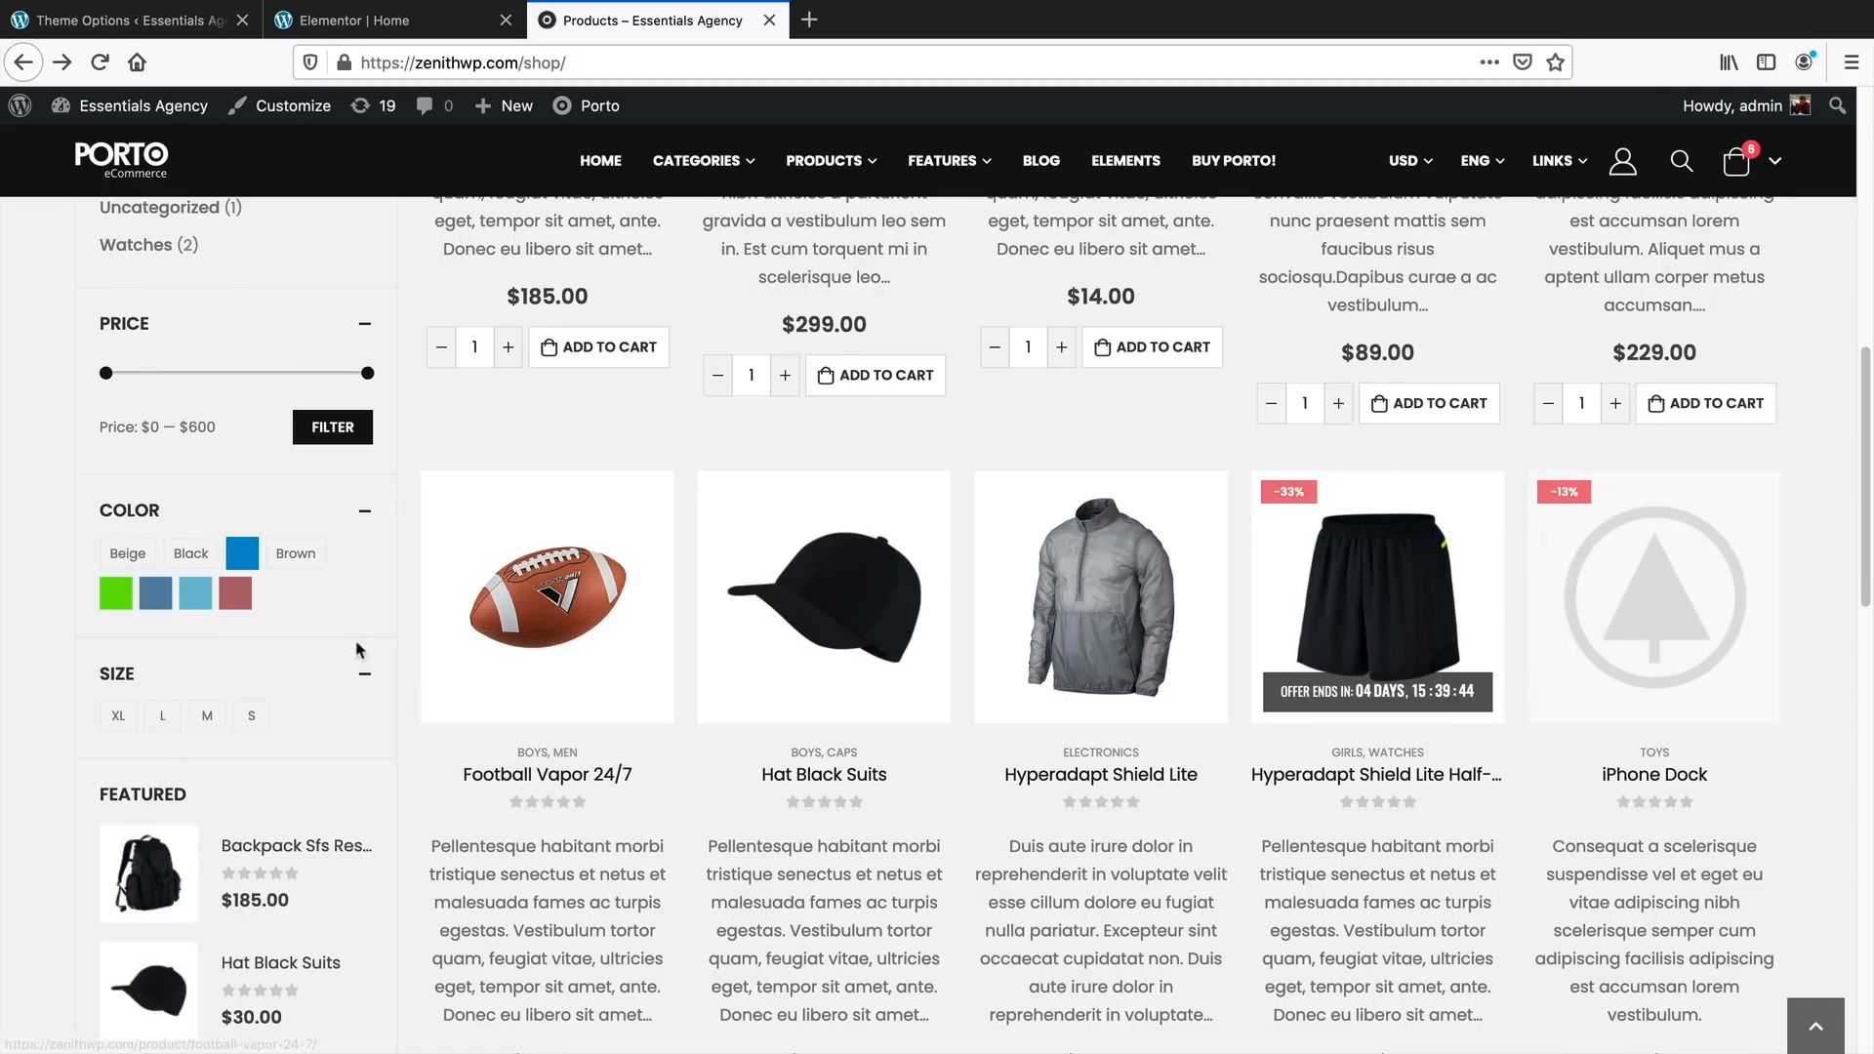
click(209, 598)
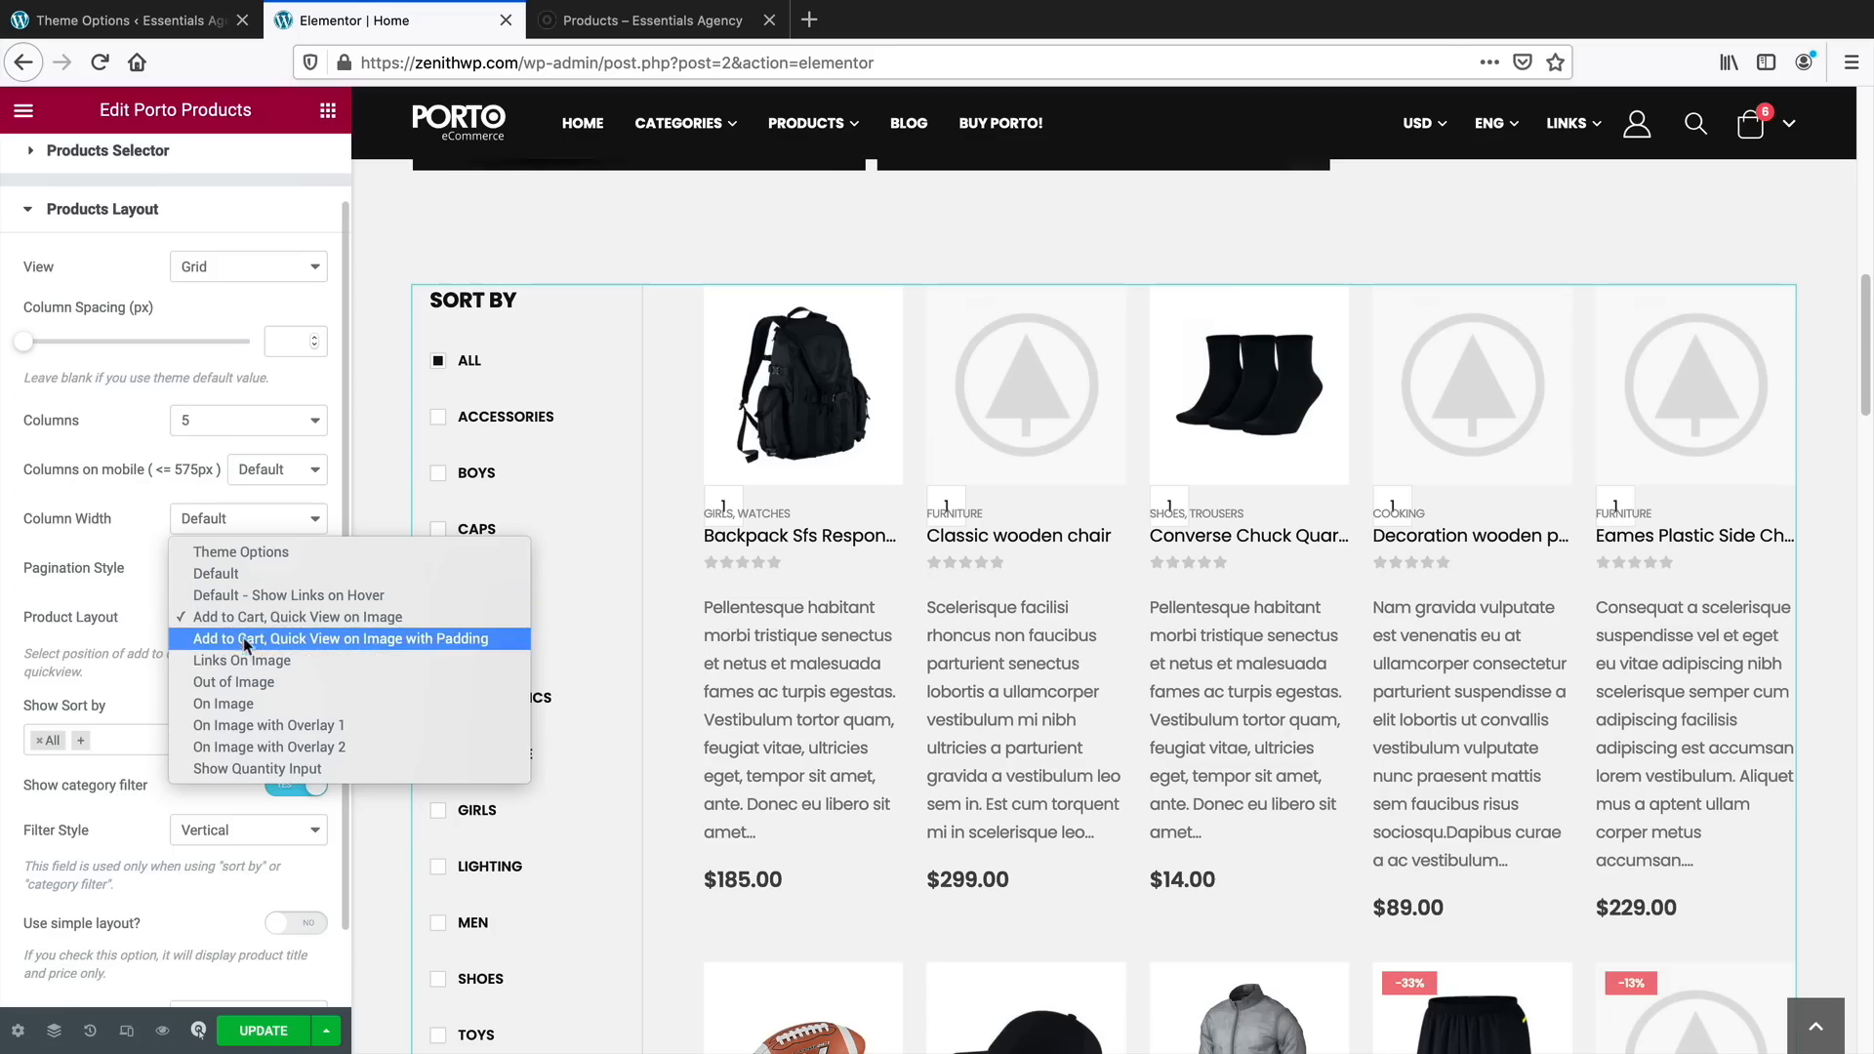
Try the Links On Image, On Image and On Image with Overlay 1 product layouts on the home page's Porto Products widget
click(244, 640)
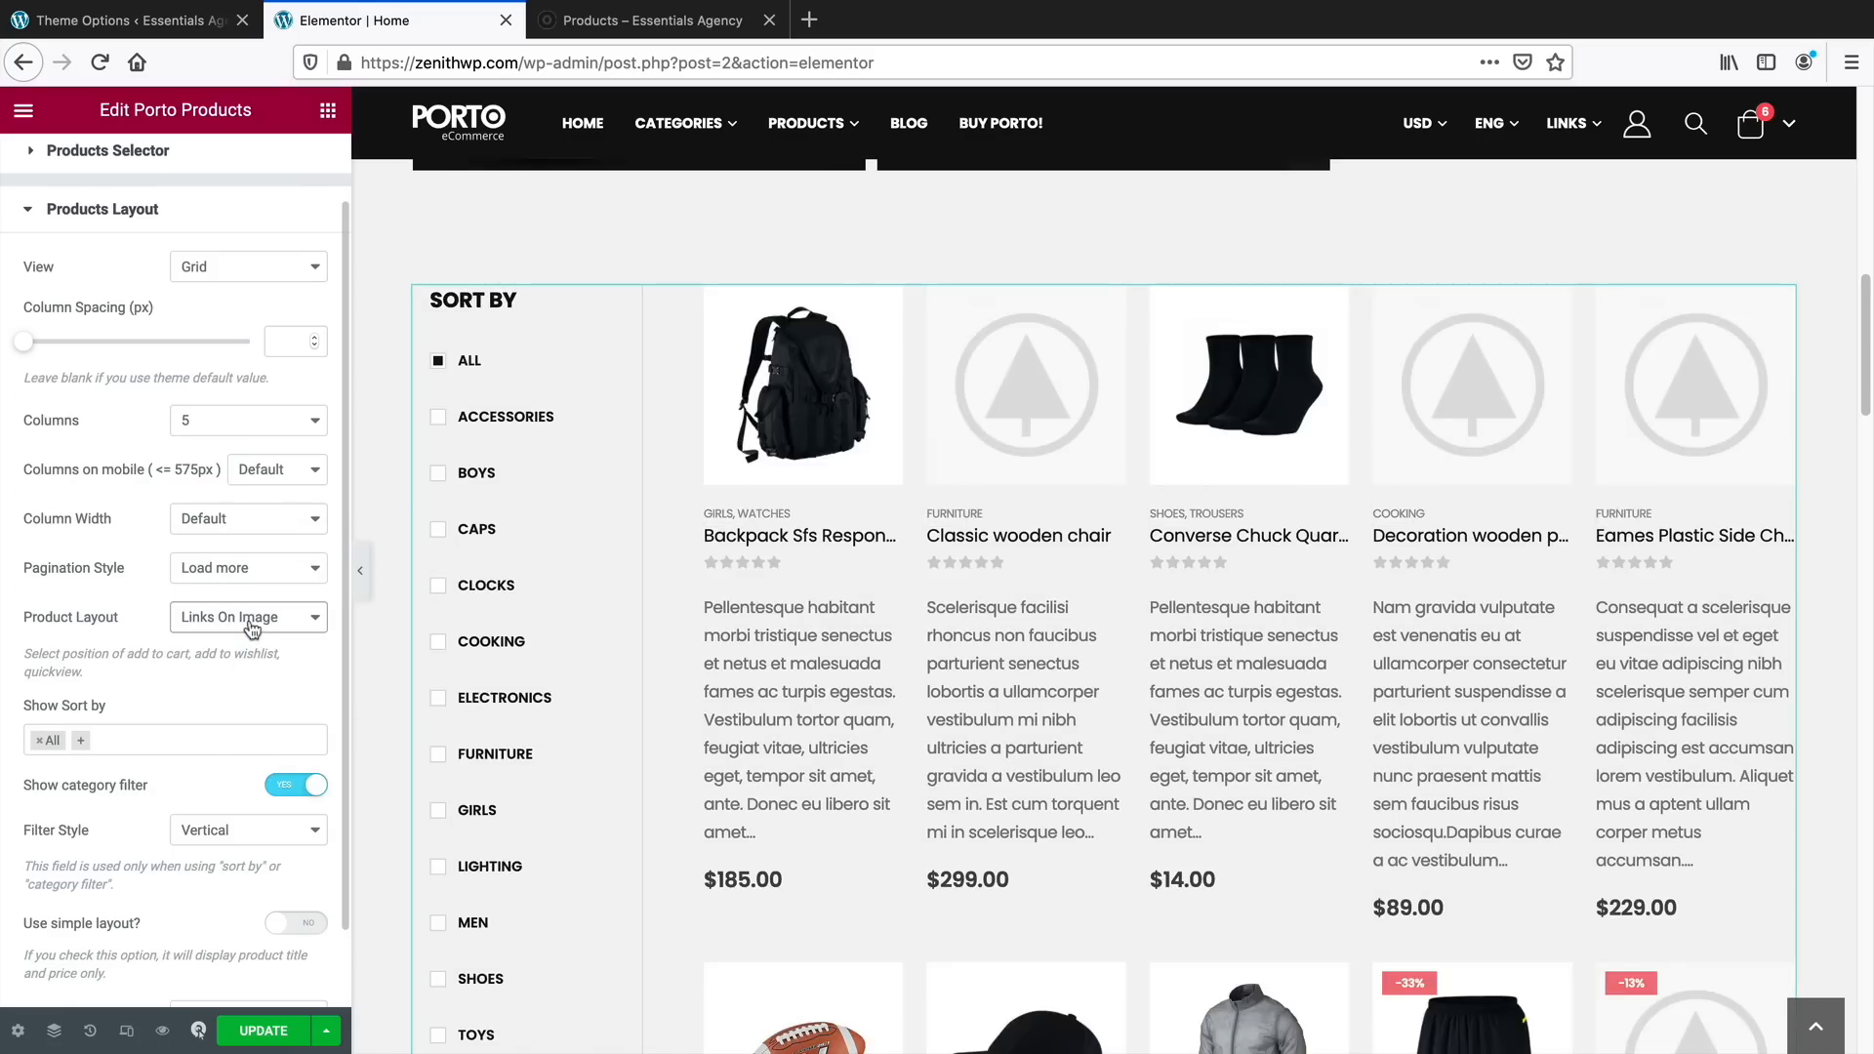
click(251, 625)
click(259, 660)
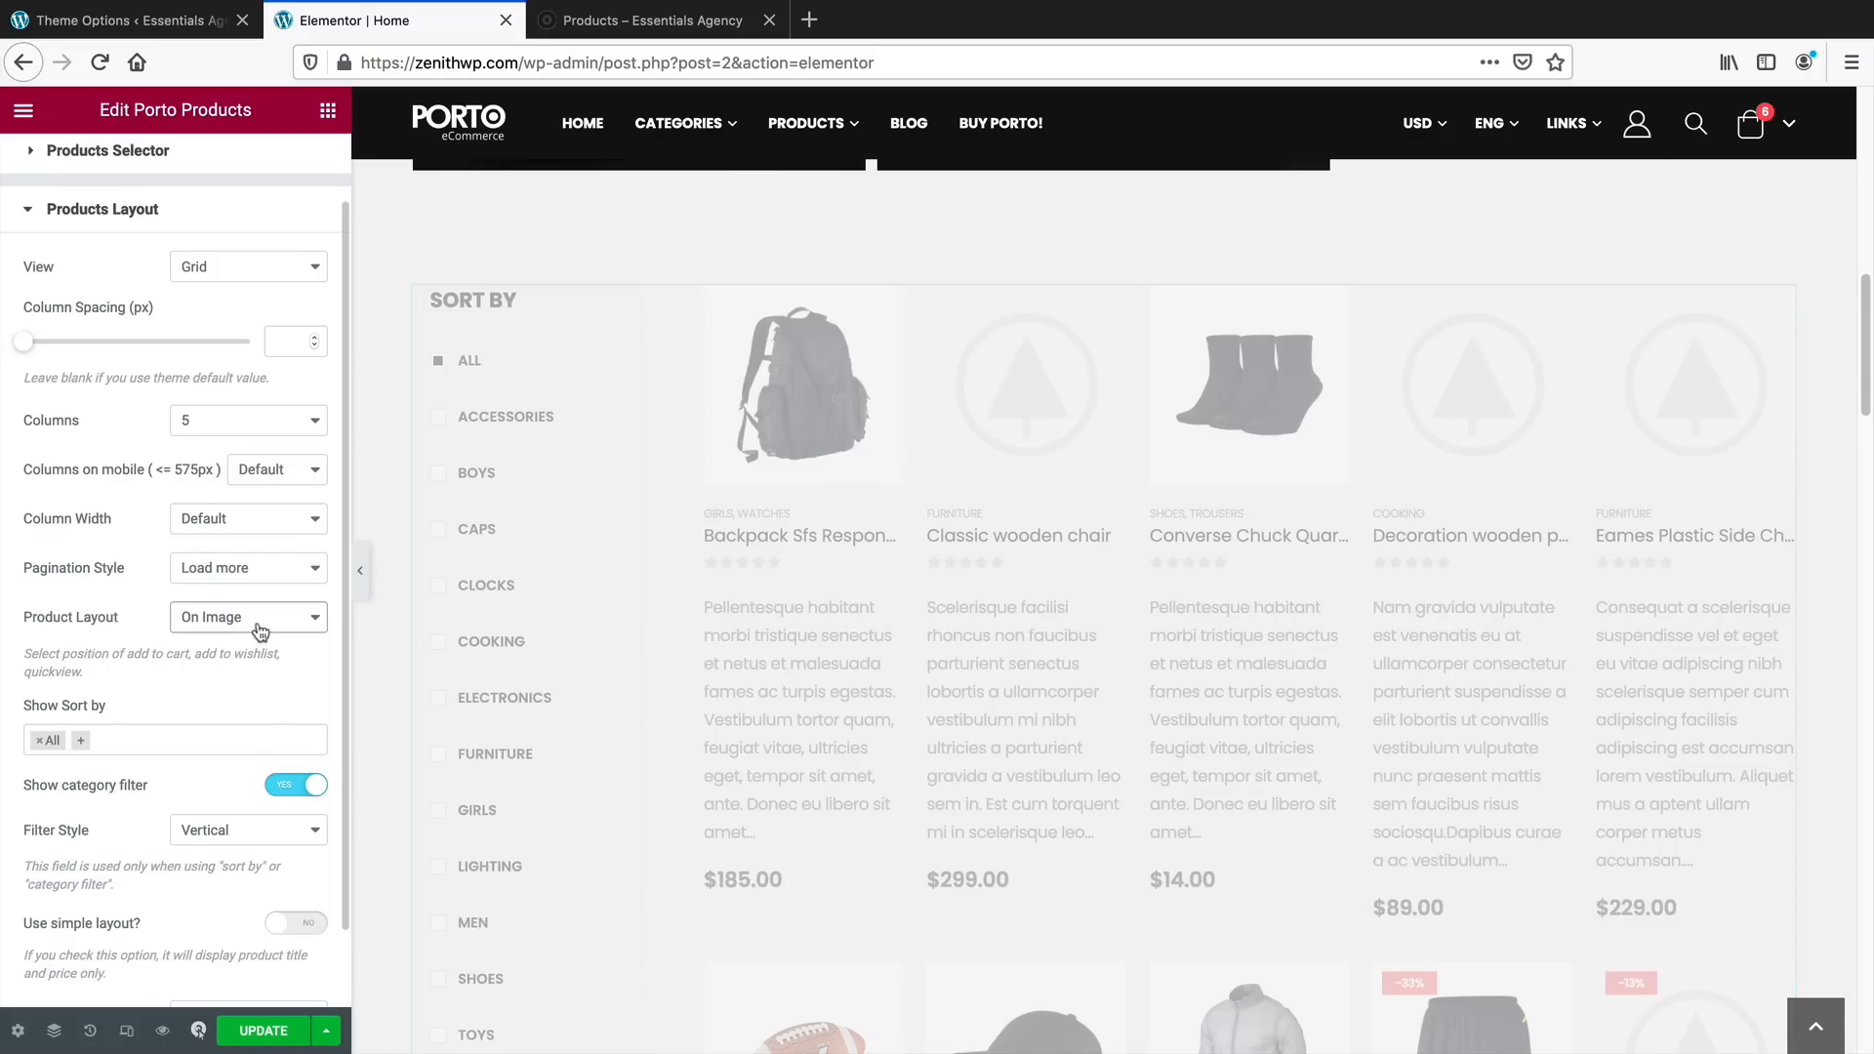
click(259, 631)
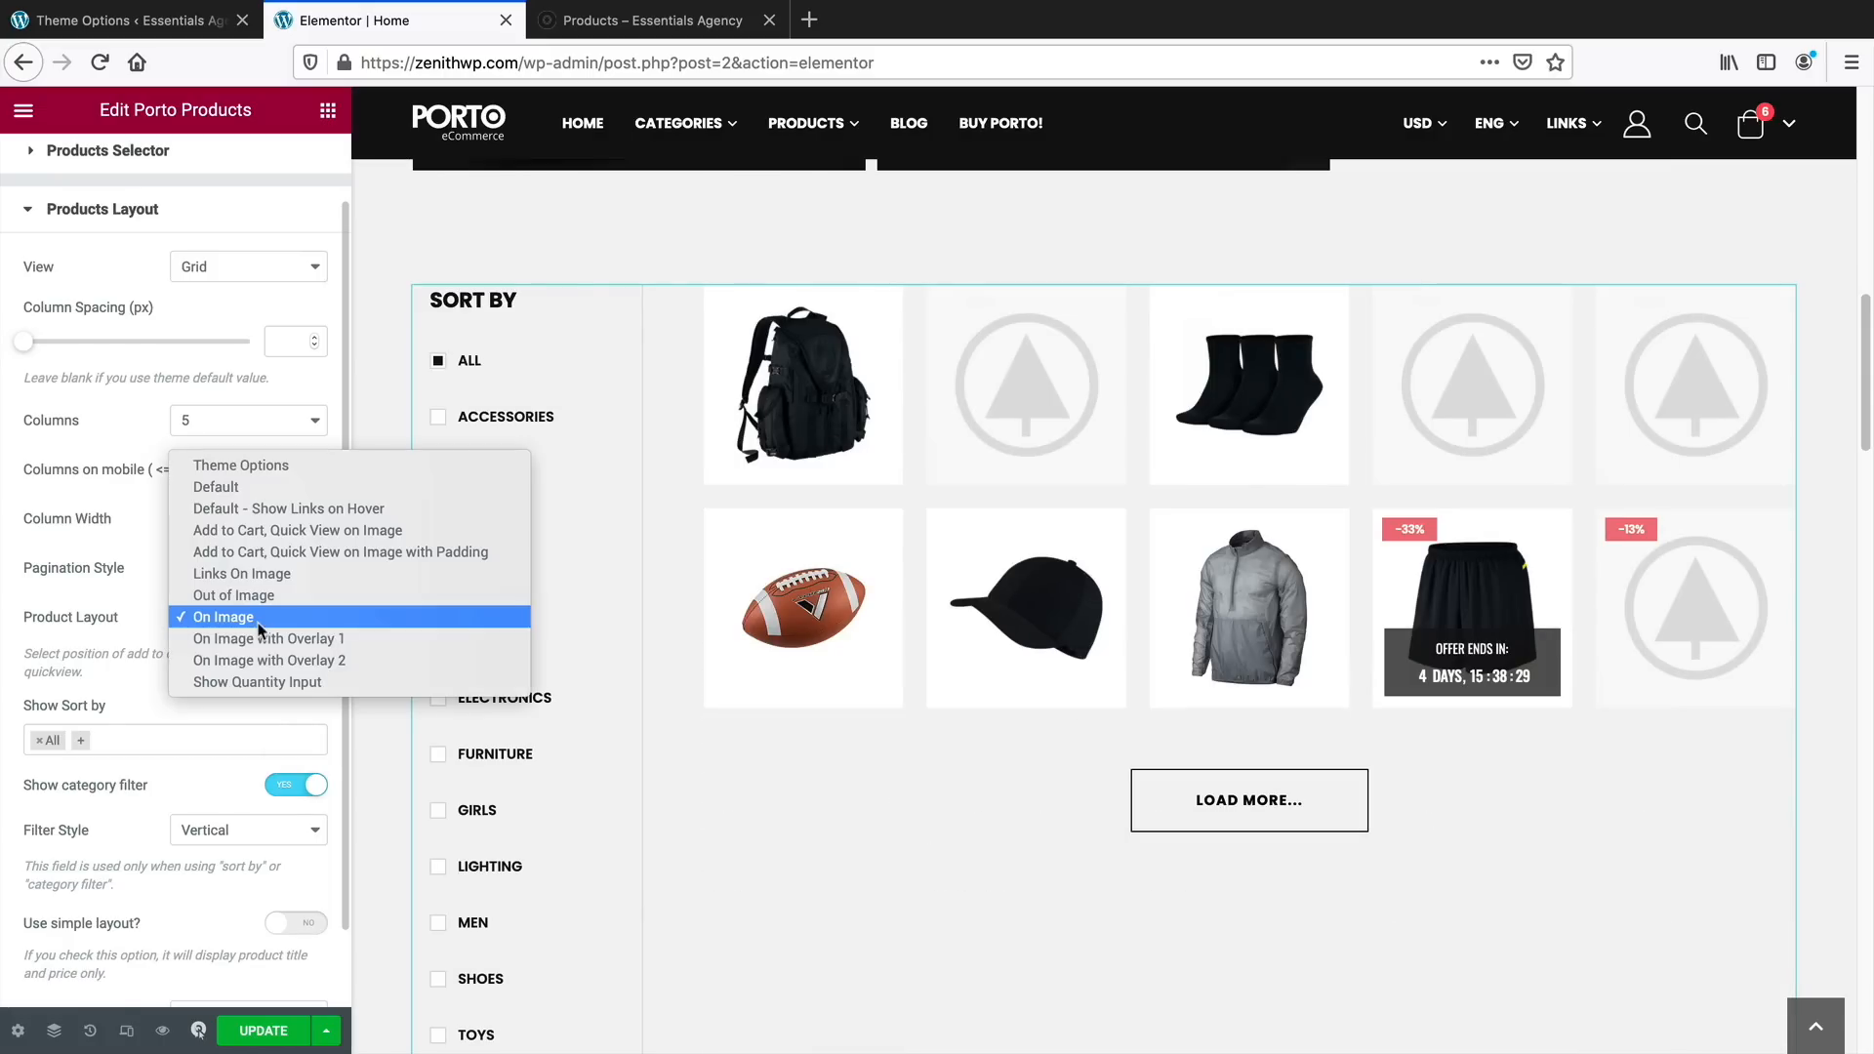
click(265, 637)
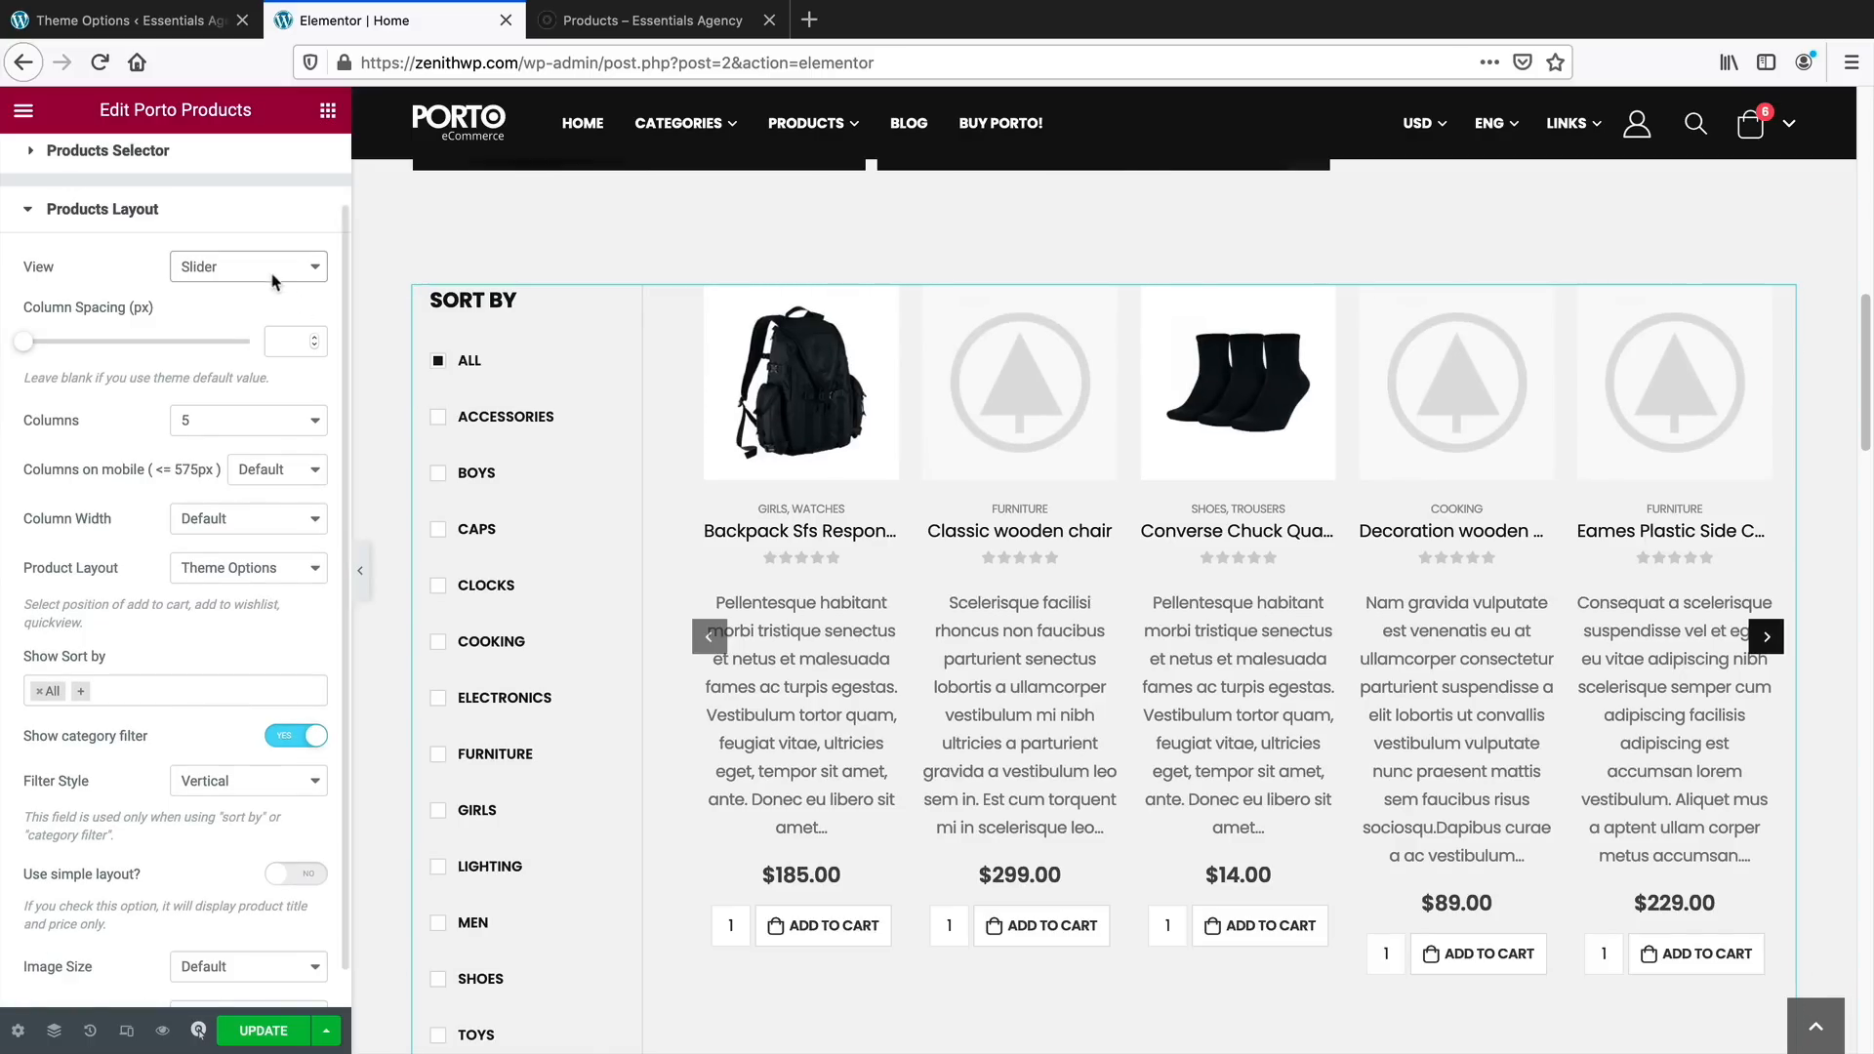
Switch the Porto Products widget's view to Grid - Creative, and set it back to Grid
click(256, 266)
click(255, 196)
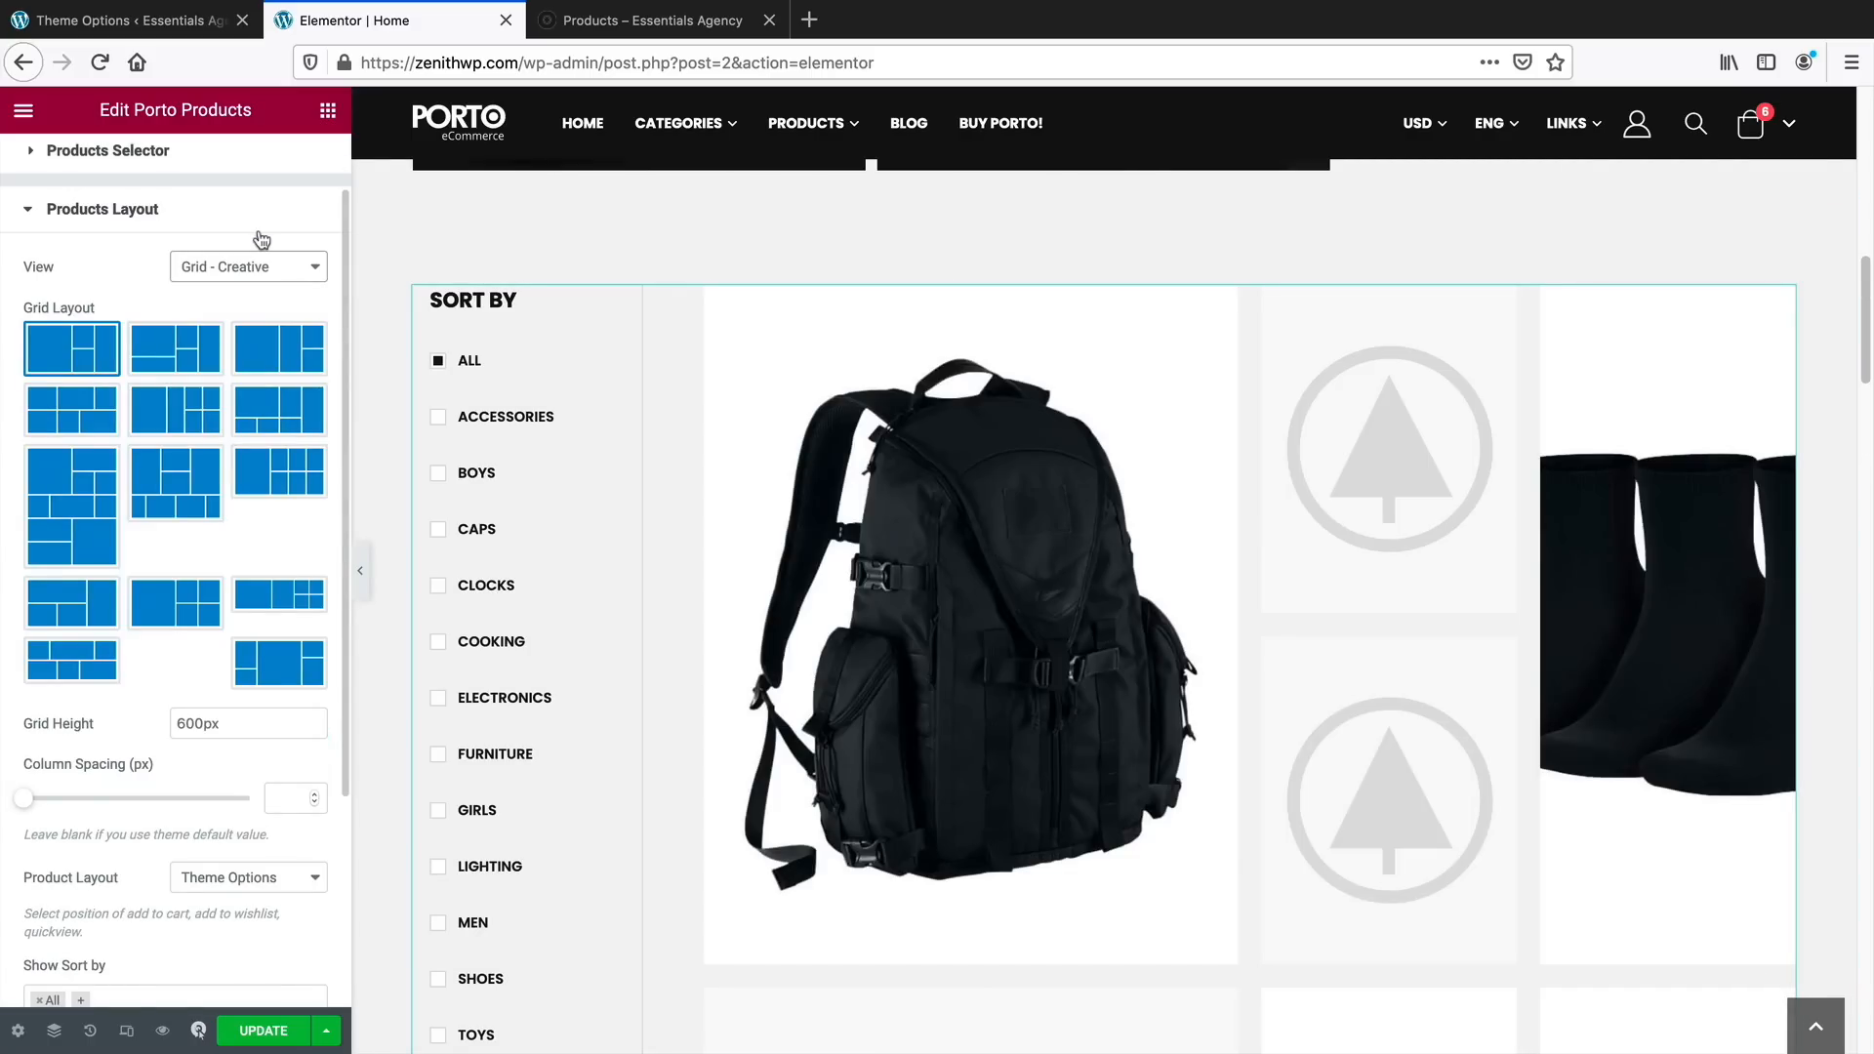
click(259, 266)
click(256, 224)
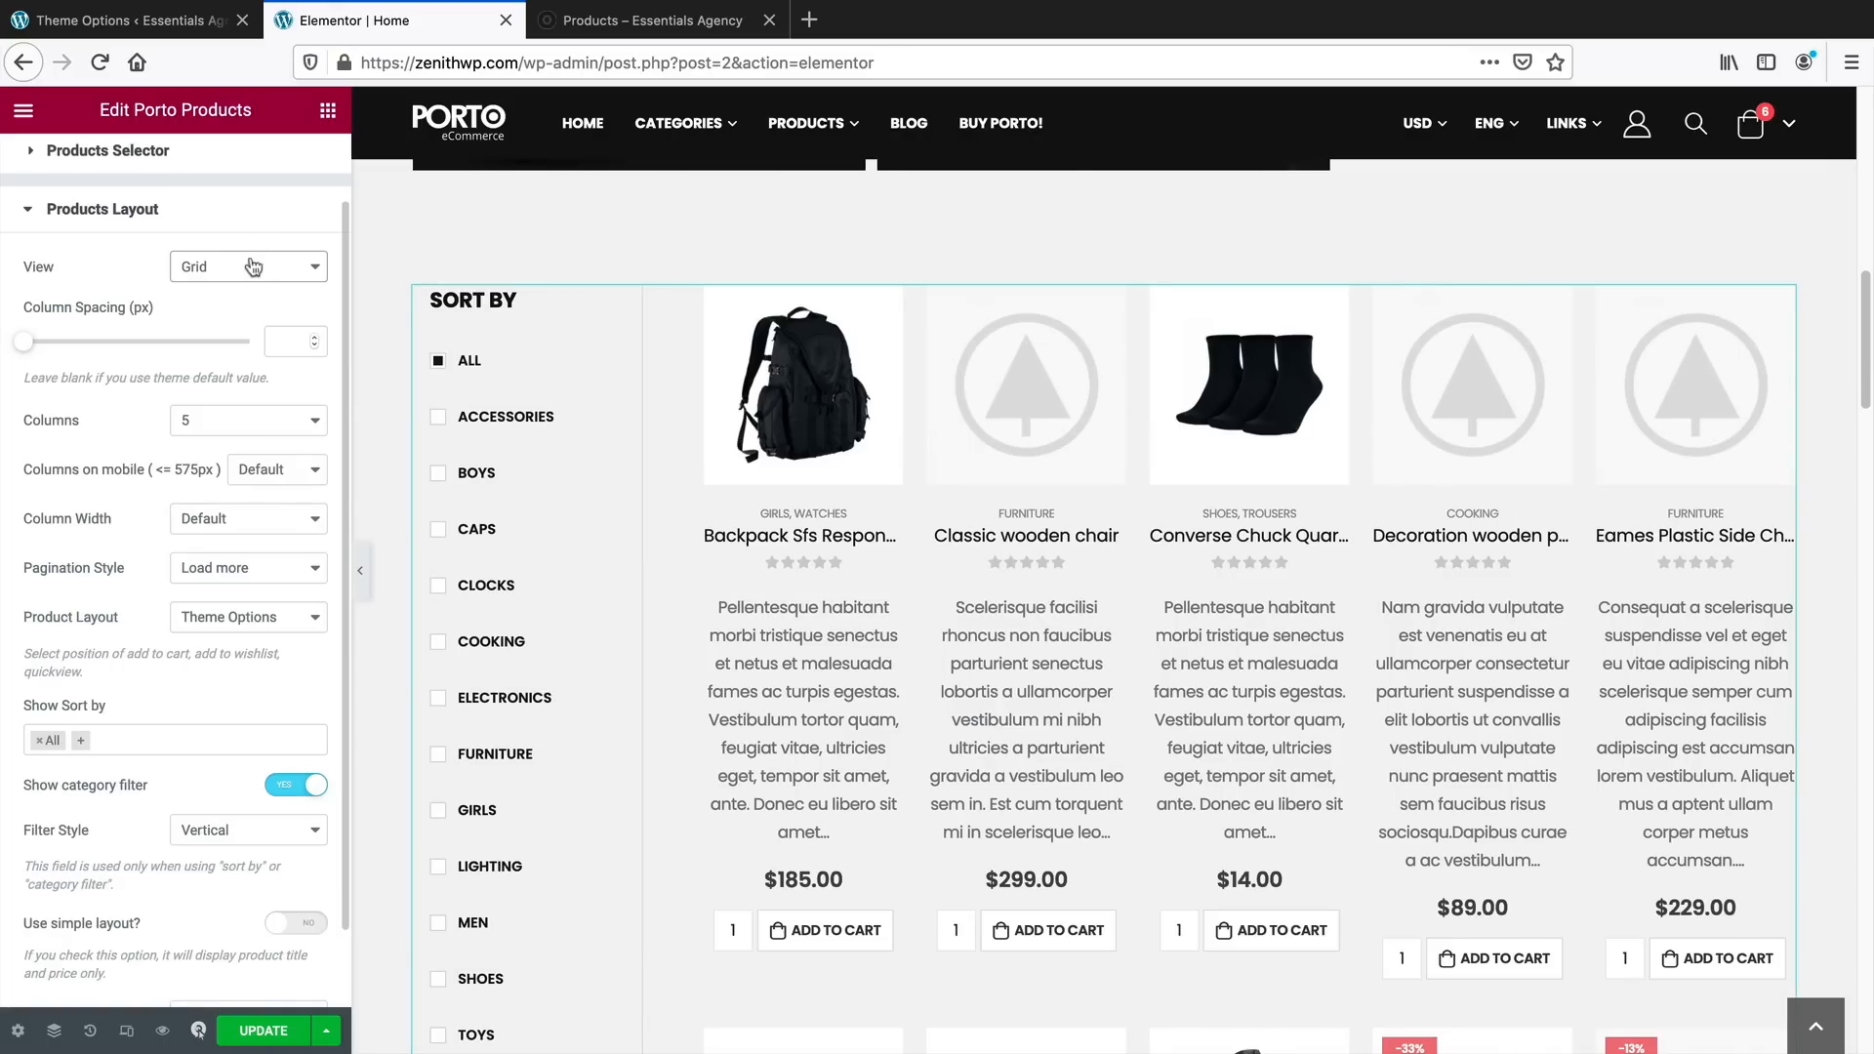
click(251, 270)
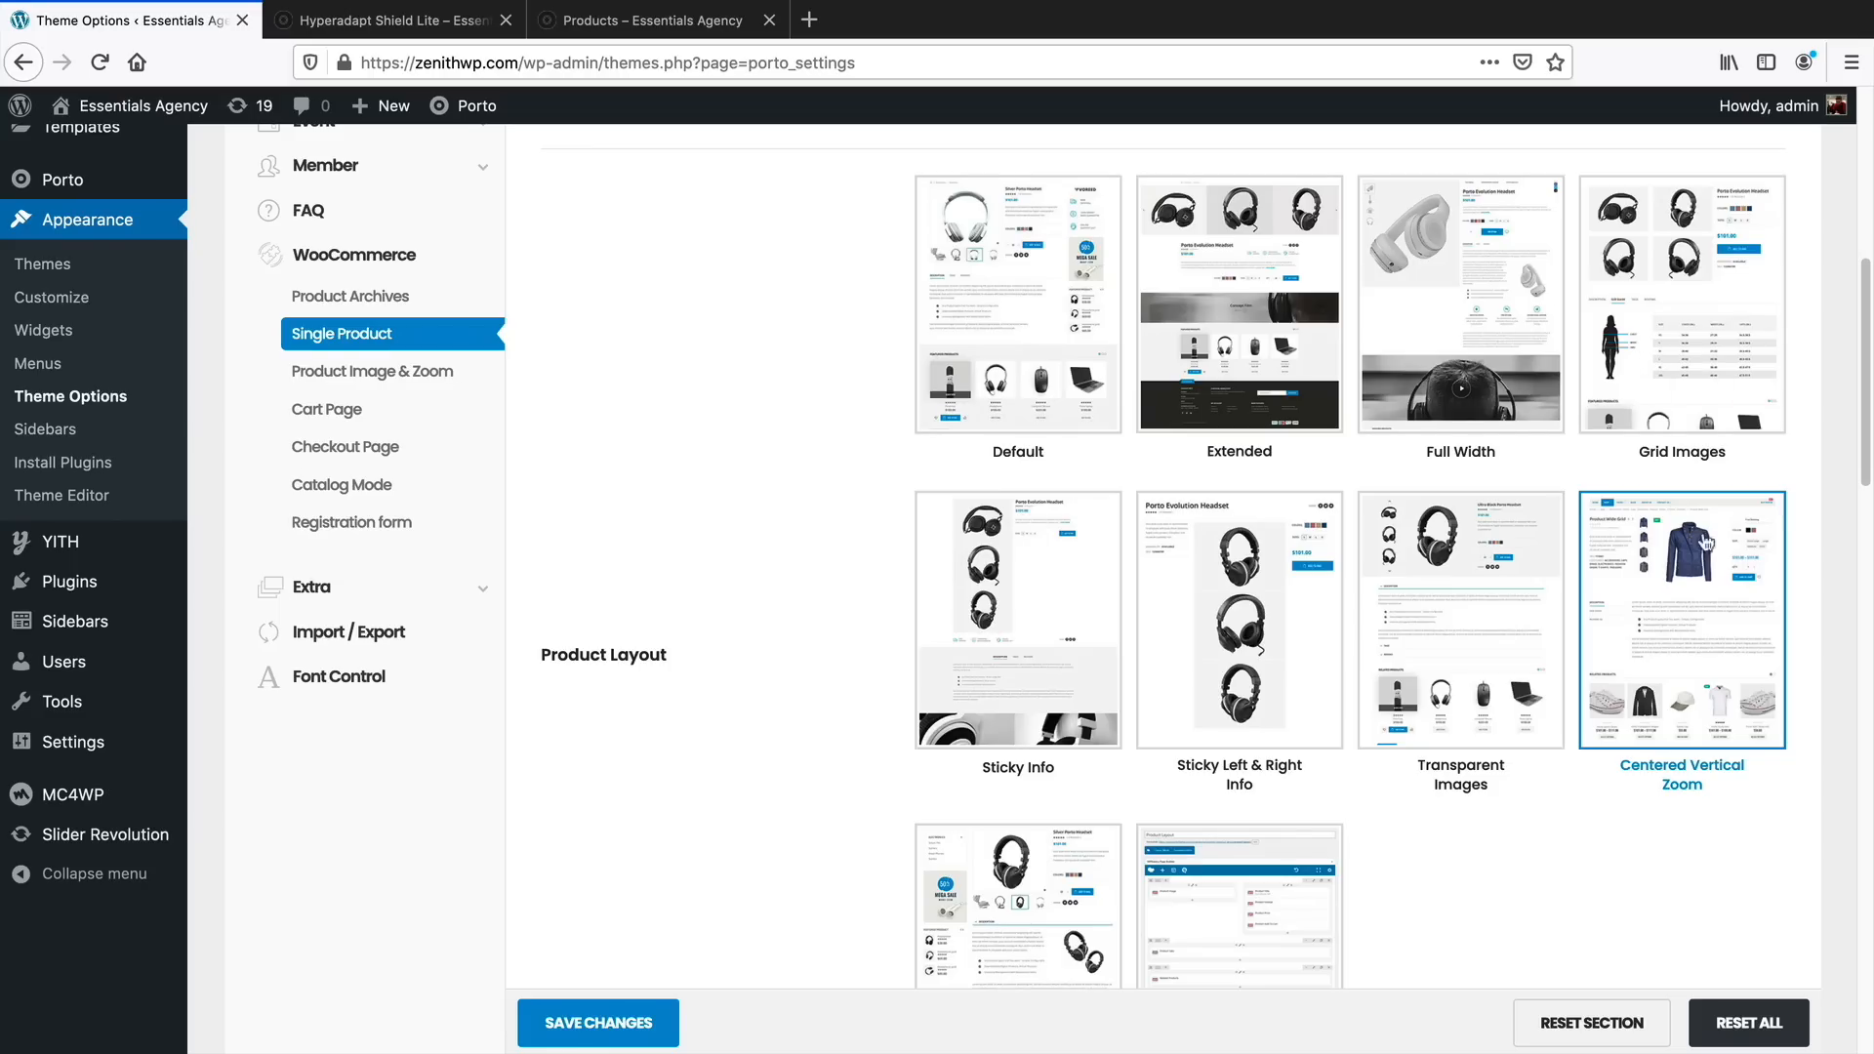
Examine the available single product layouts in Porto's theme options, from Default to Custom
scroll(1803, 547, down, 5)
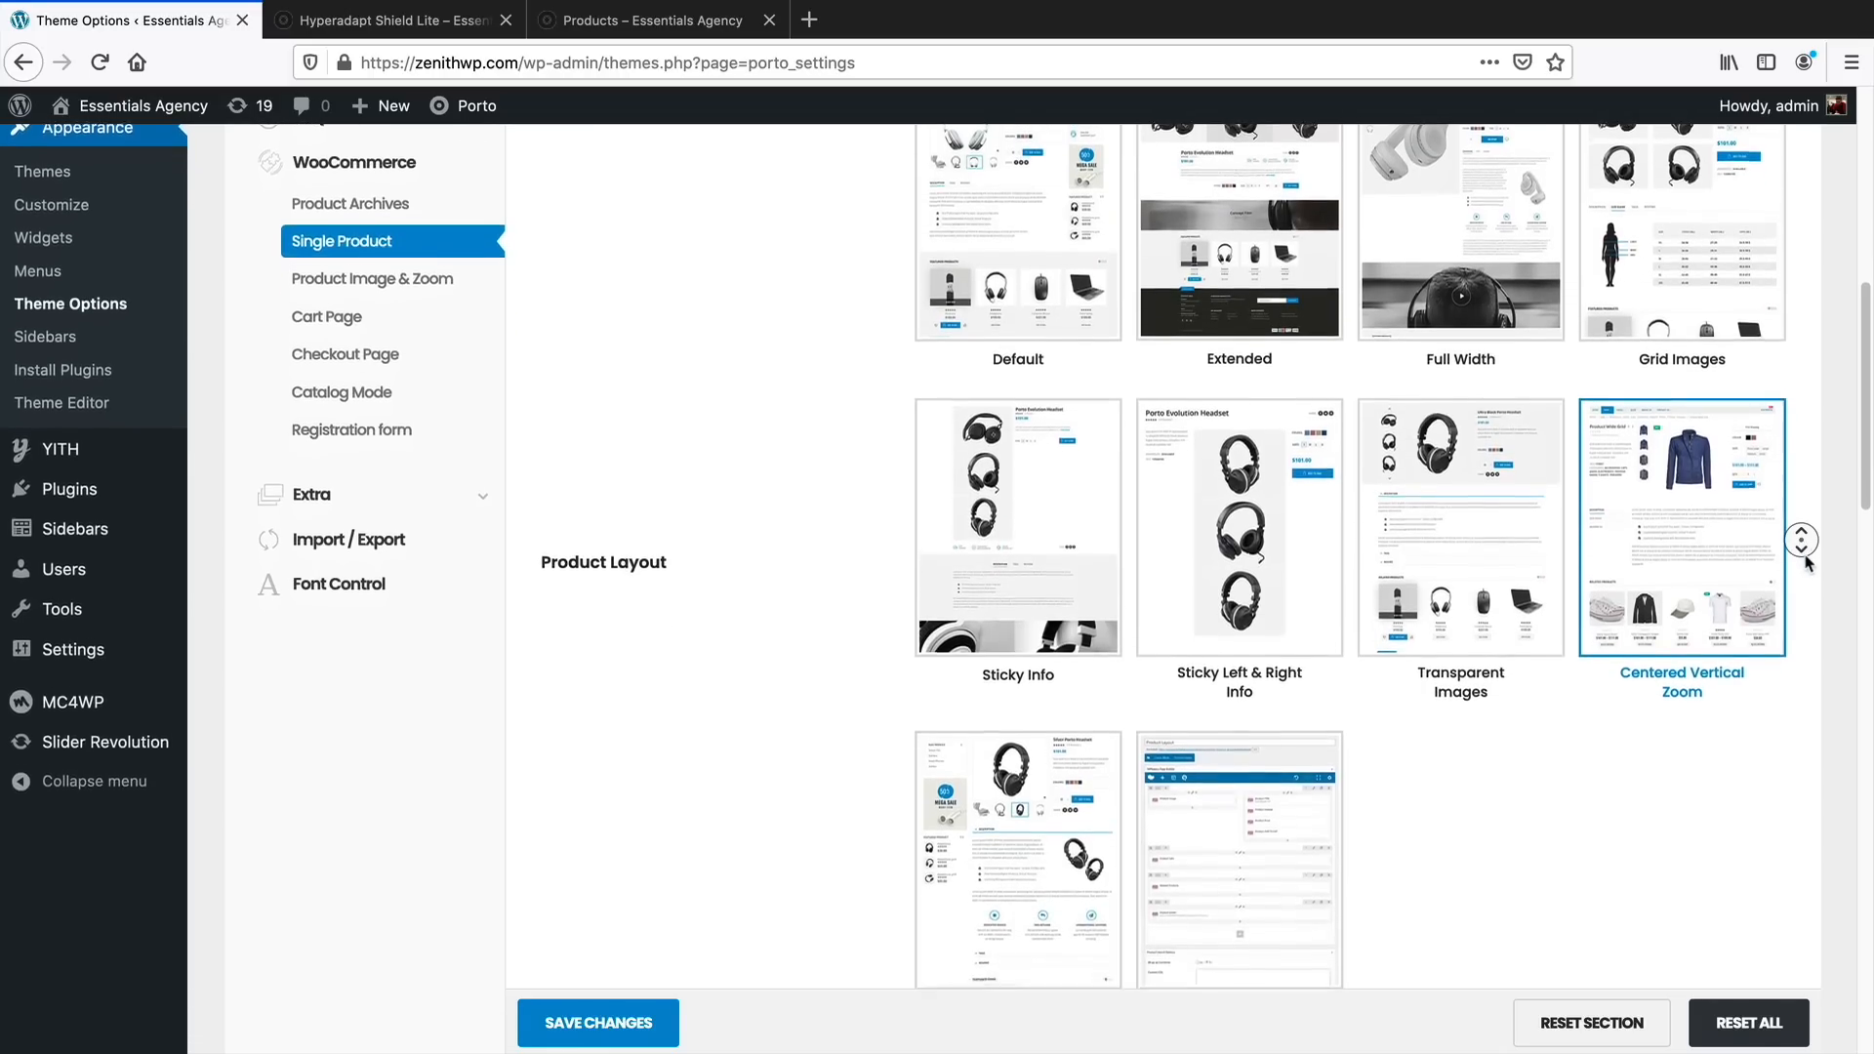
middle_click(1805, 556)
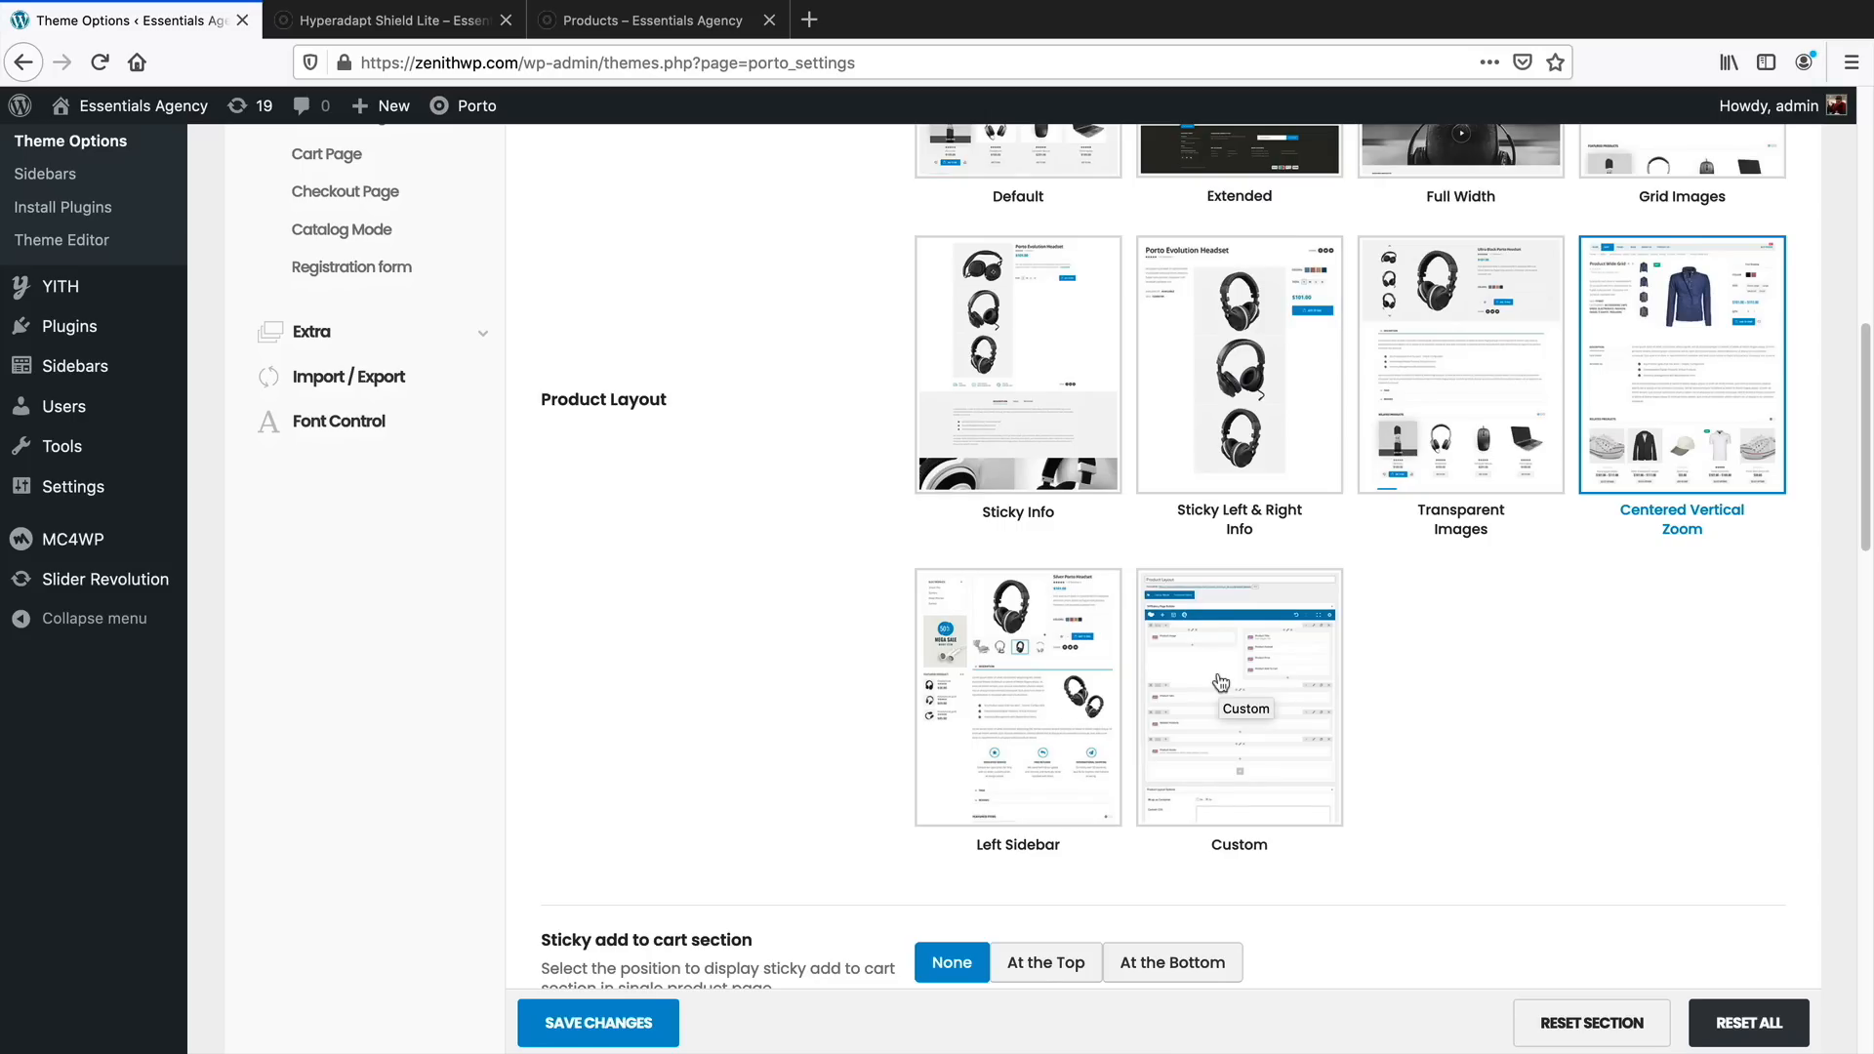
middle_click(867, 624)
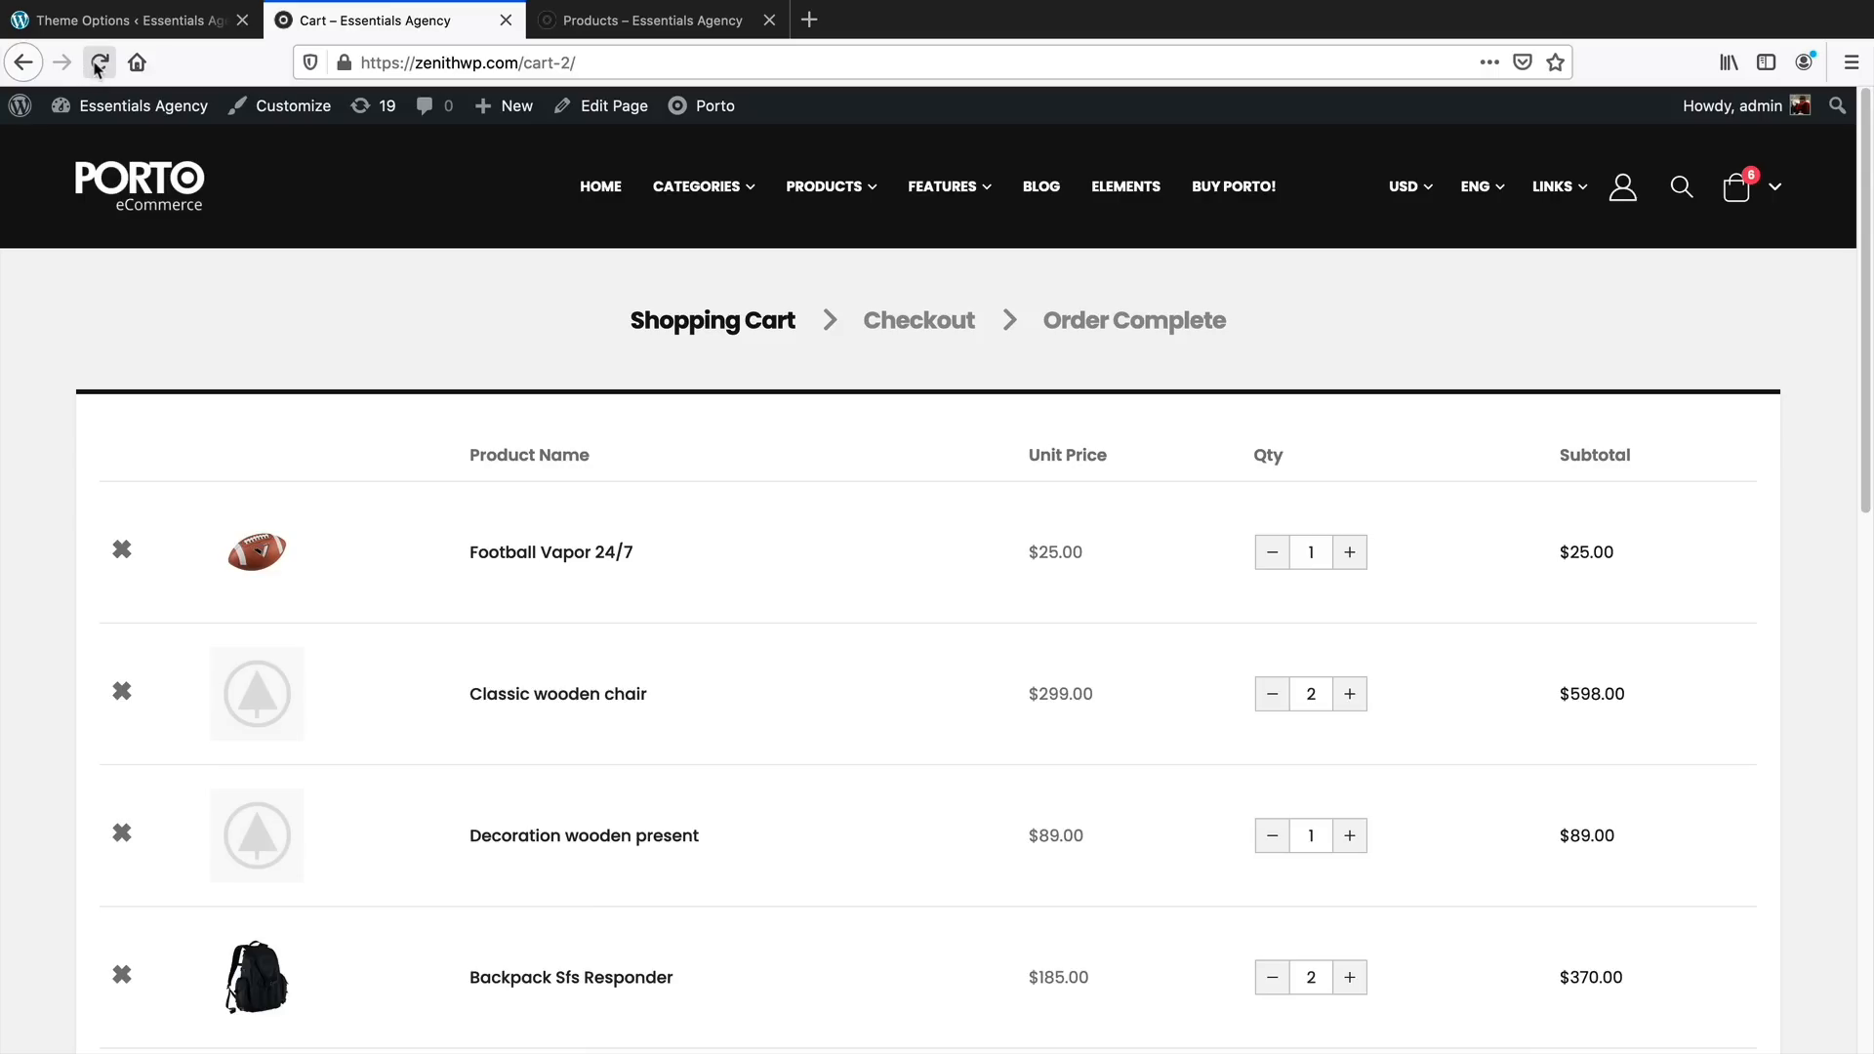
Reload the shop's cart page, return to the theme options, and reload the checkout page to compare their layouts
click(98, 64)
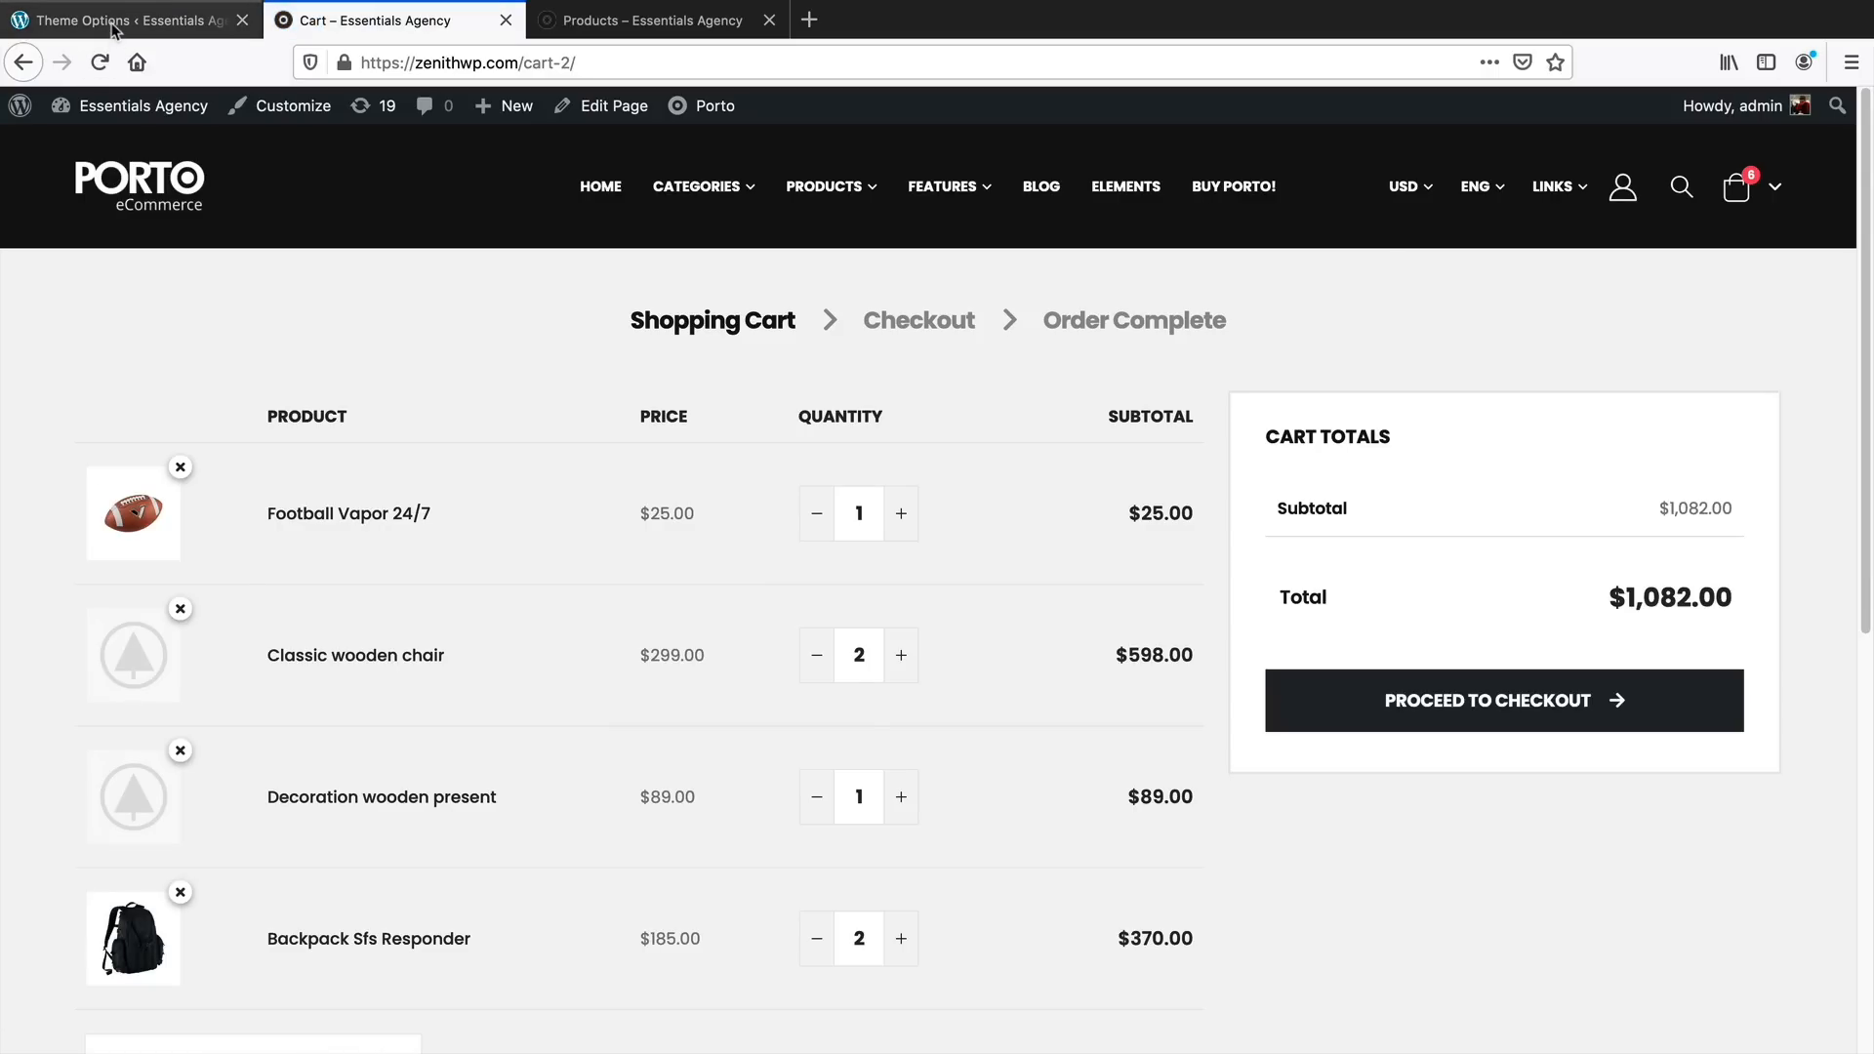
click(127, 21)
click(420, 1006)
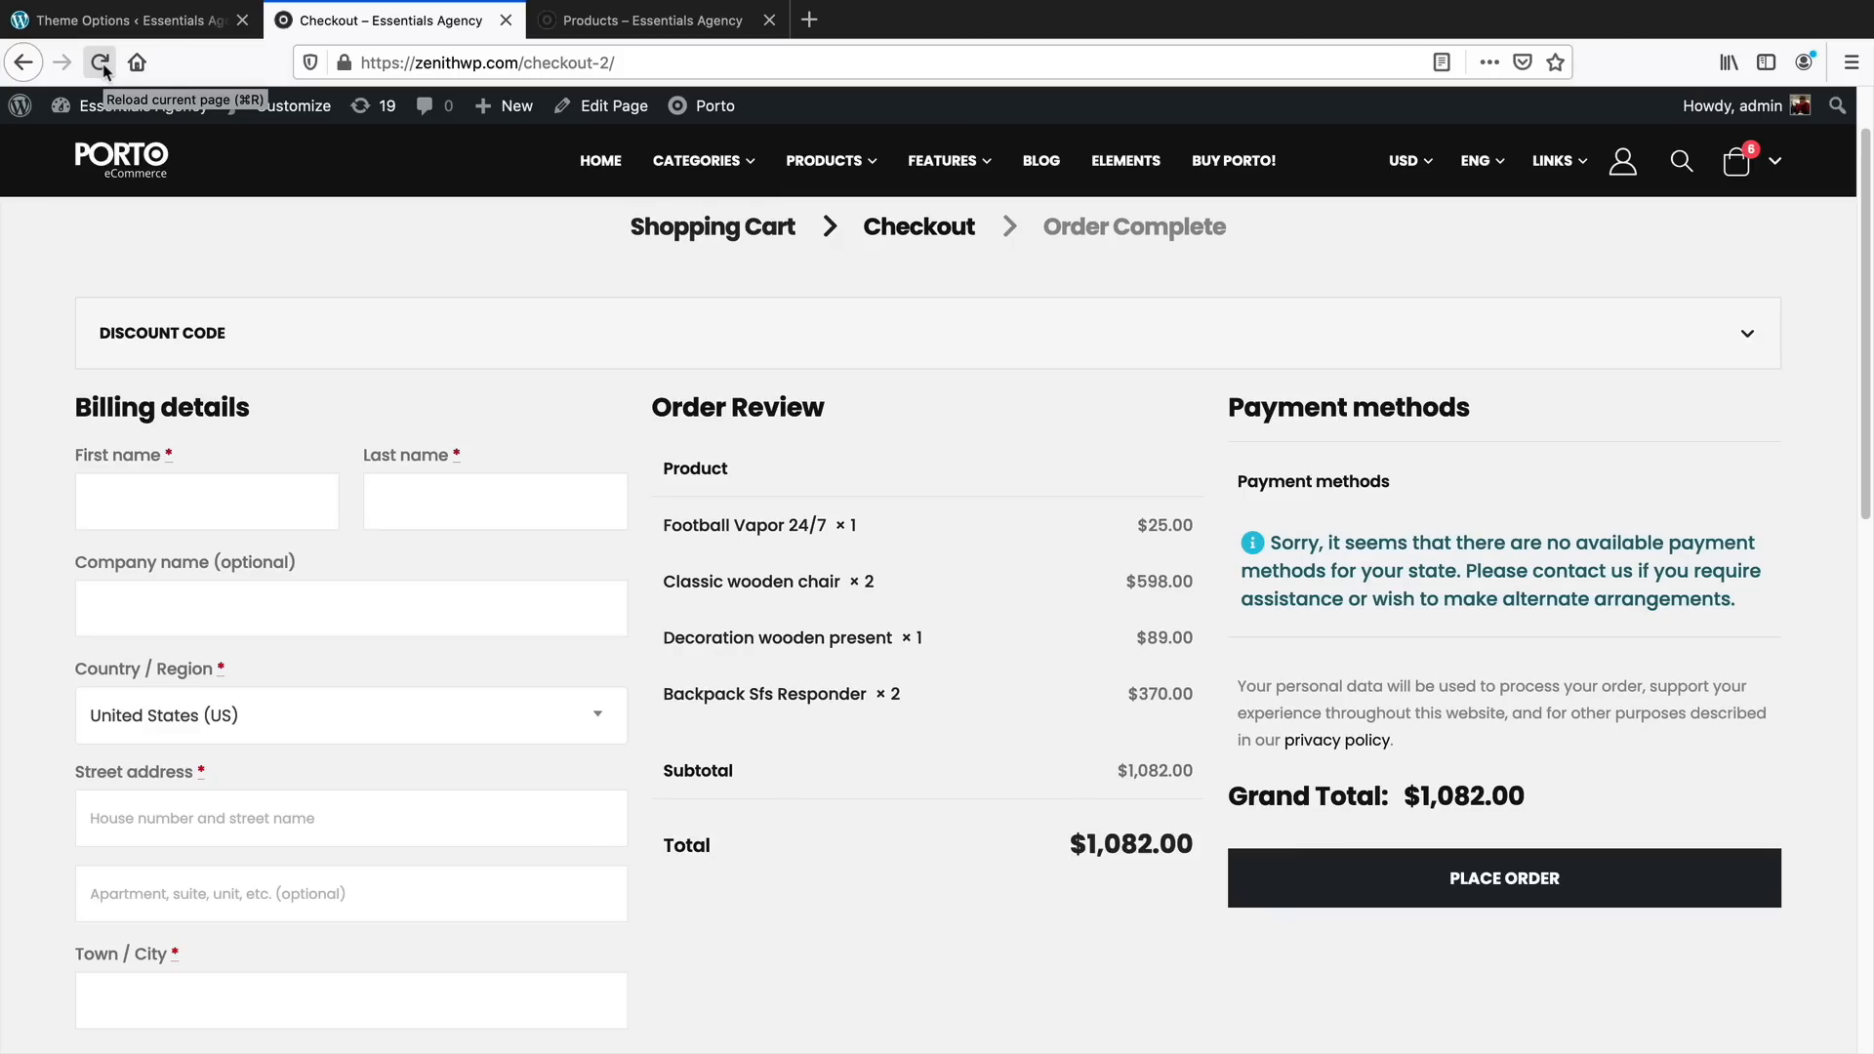
click(100, 62)
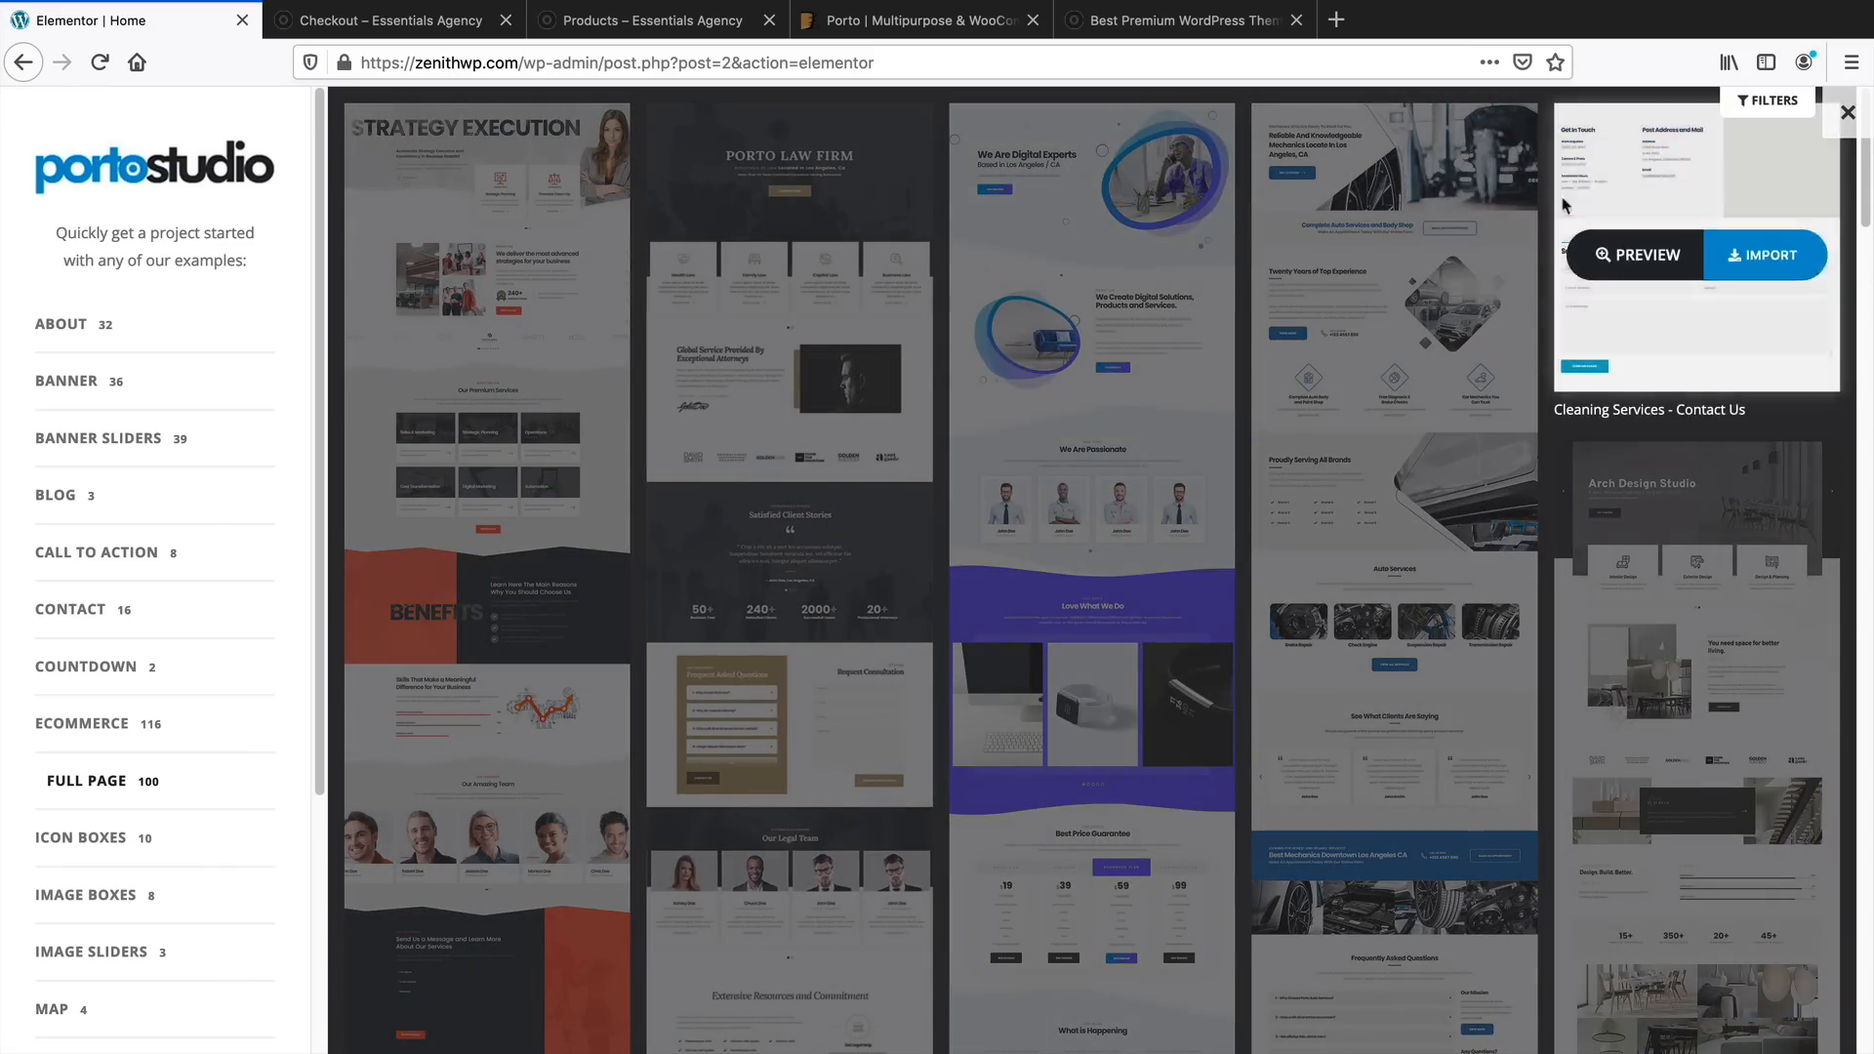
Browse the Banner templates in Porto Studio, and show the Full Page templates
click(75, 384)
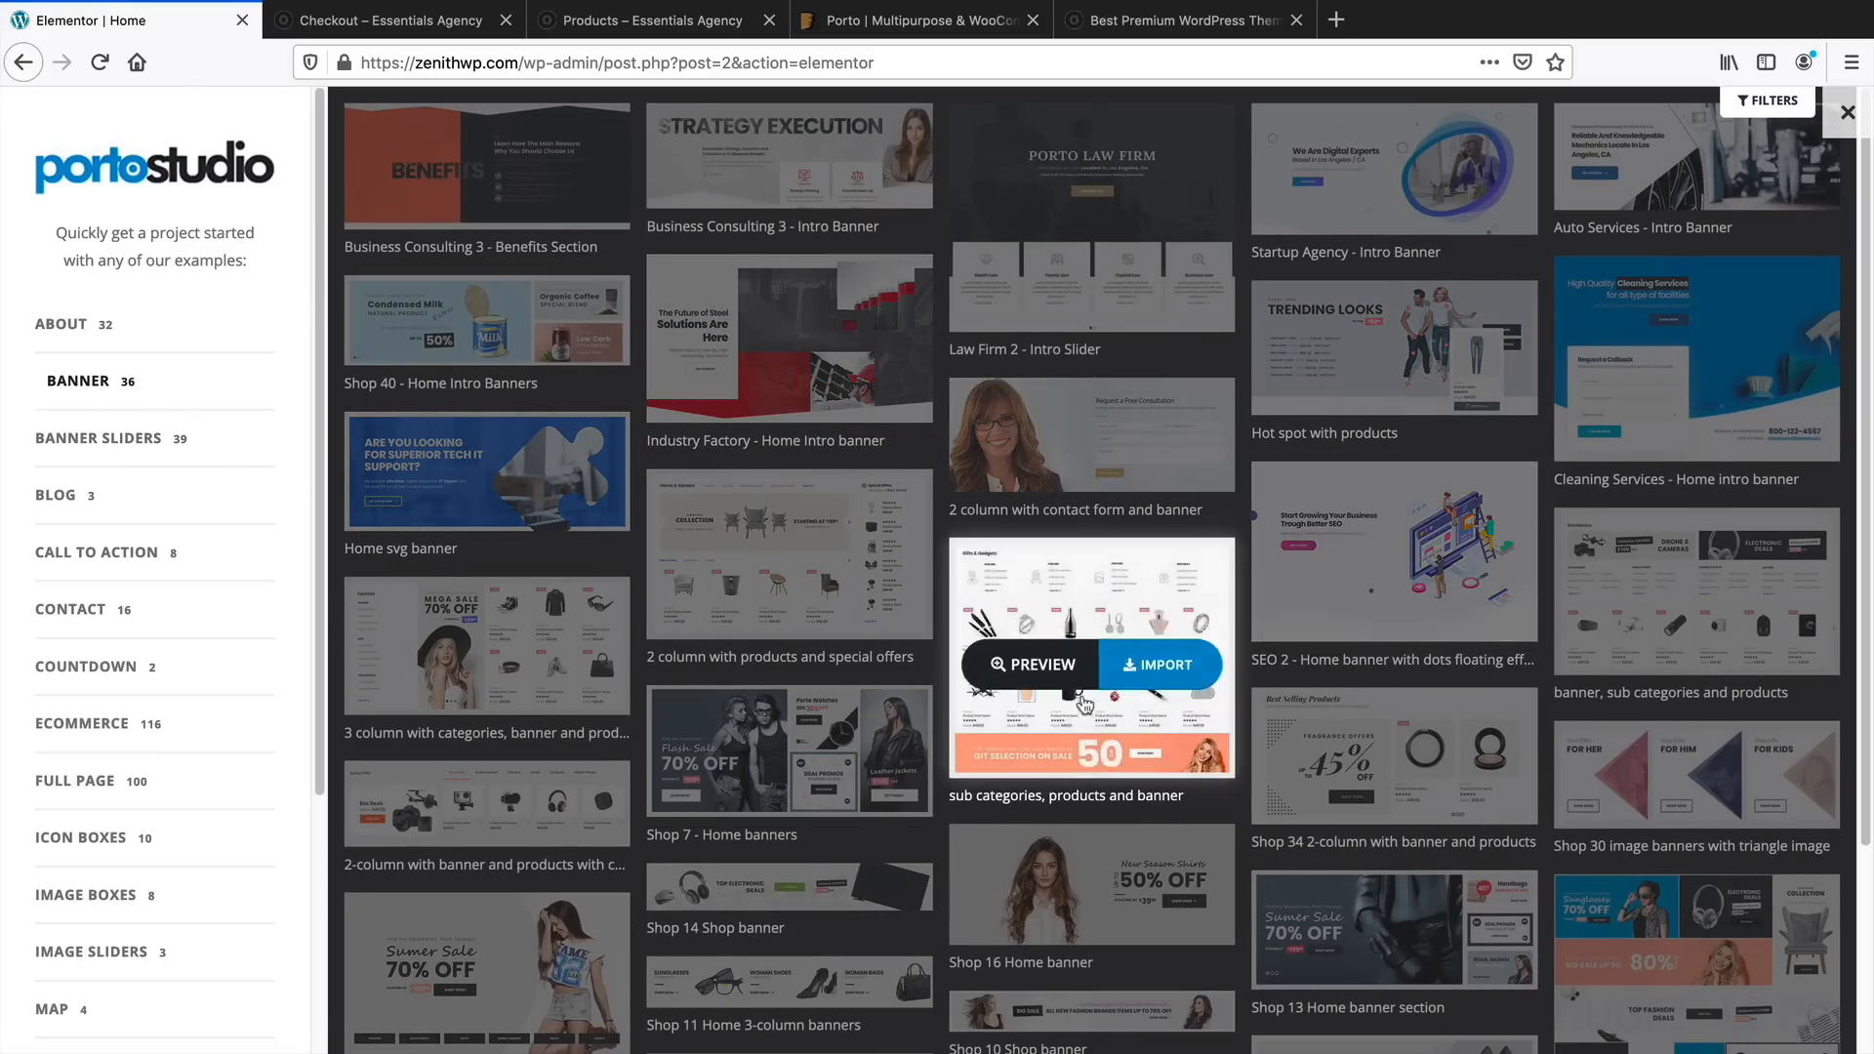
scroll(1034, 664, down, 3)
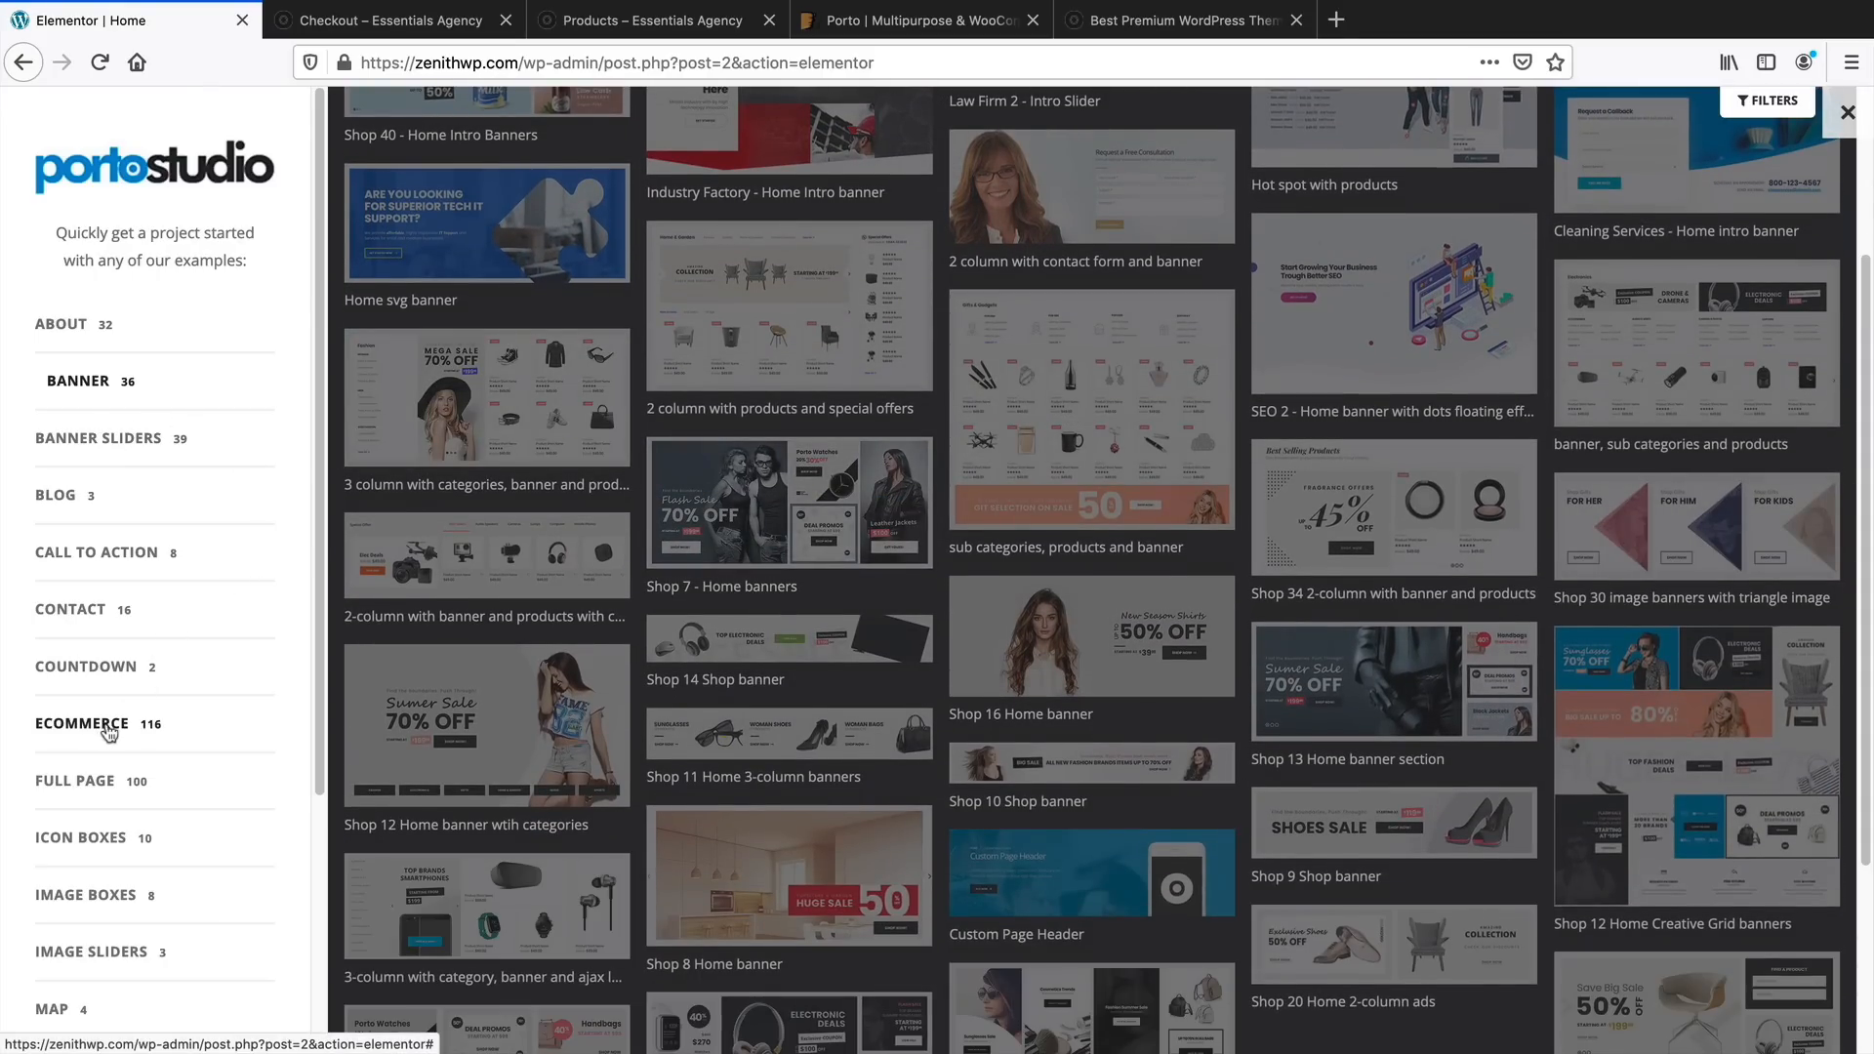
click(121, 784)
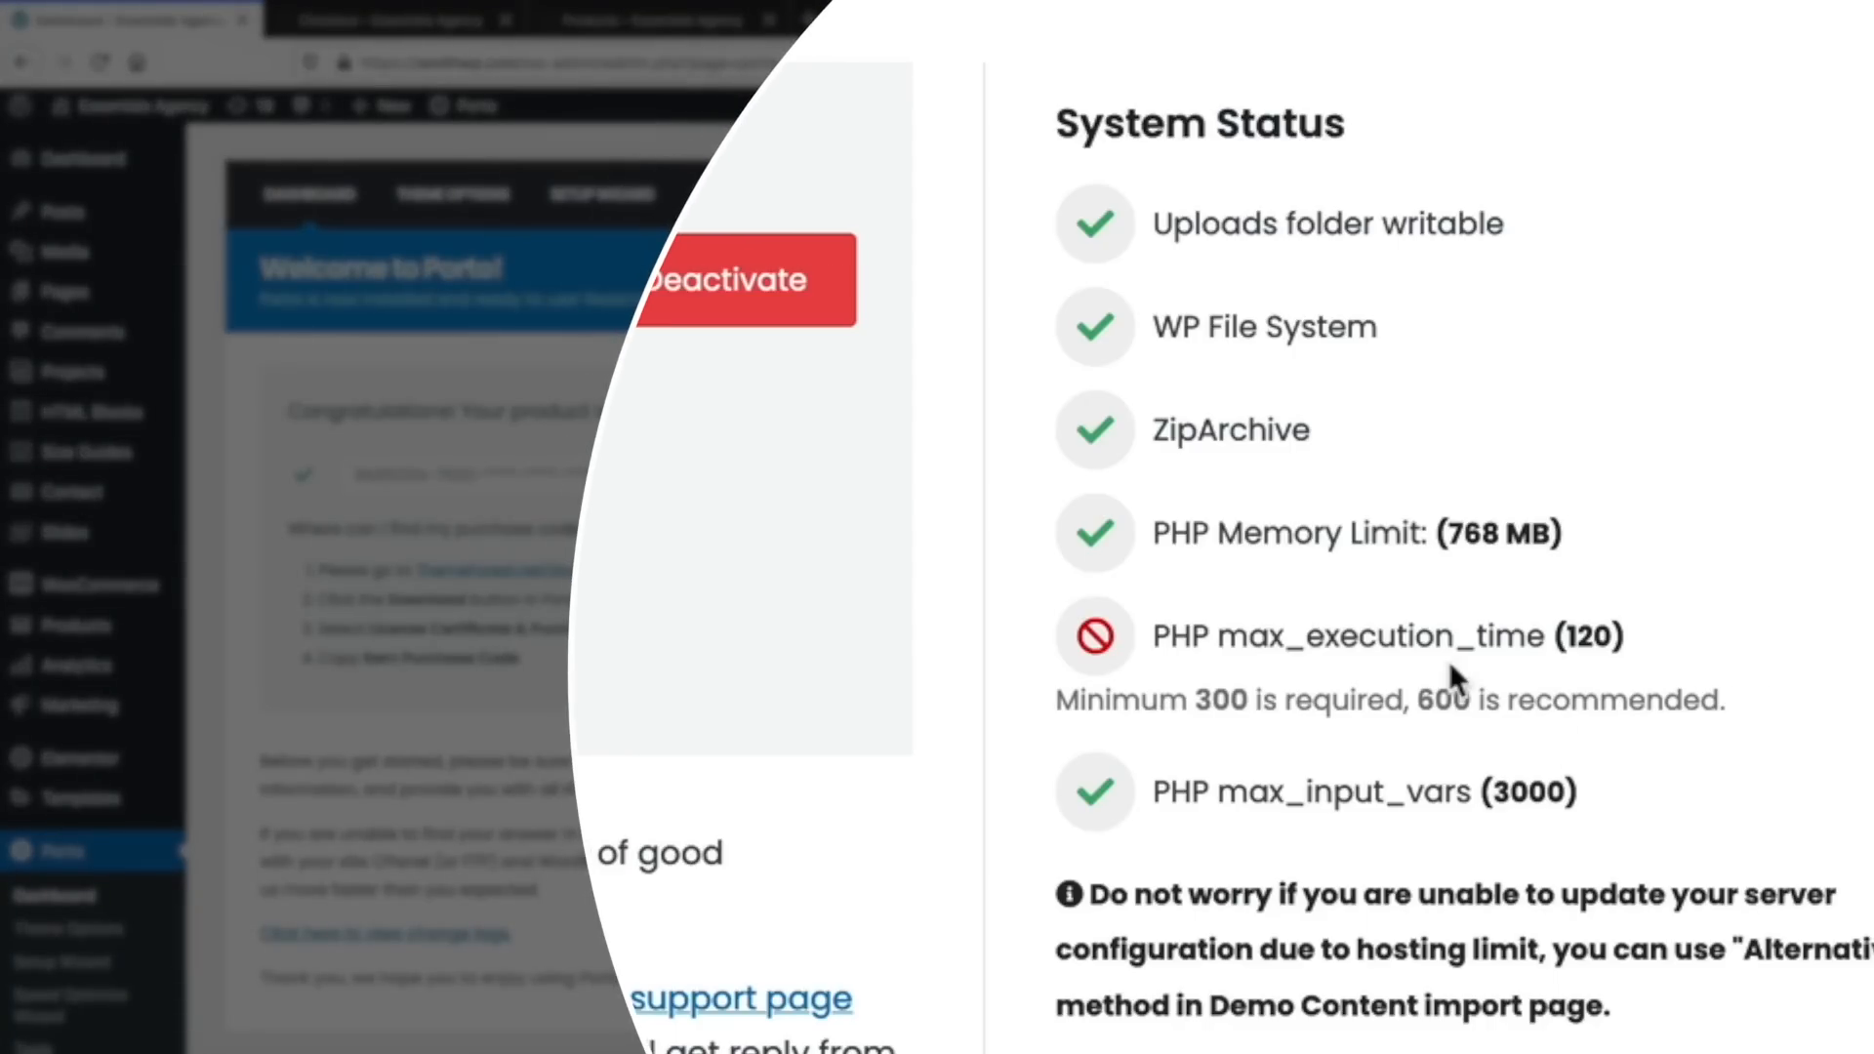
Copy the PHP max_execution_time label from the System Status on Porto's dashboard
mouse_move(1555, 636)
mouse_down()
mouse_move(1159, 635)
mouse_move(1554, 625)
mouse_up()
right_click(1554, 625)
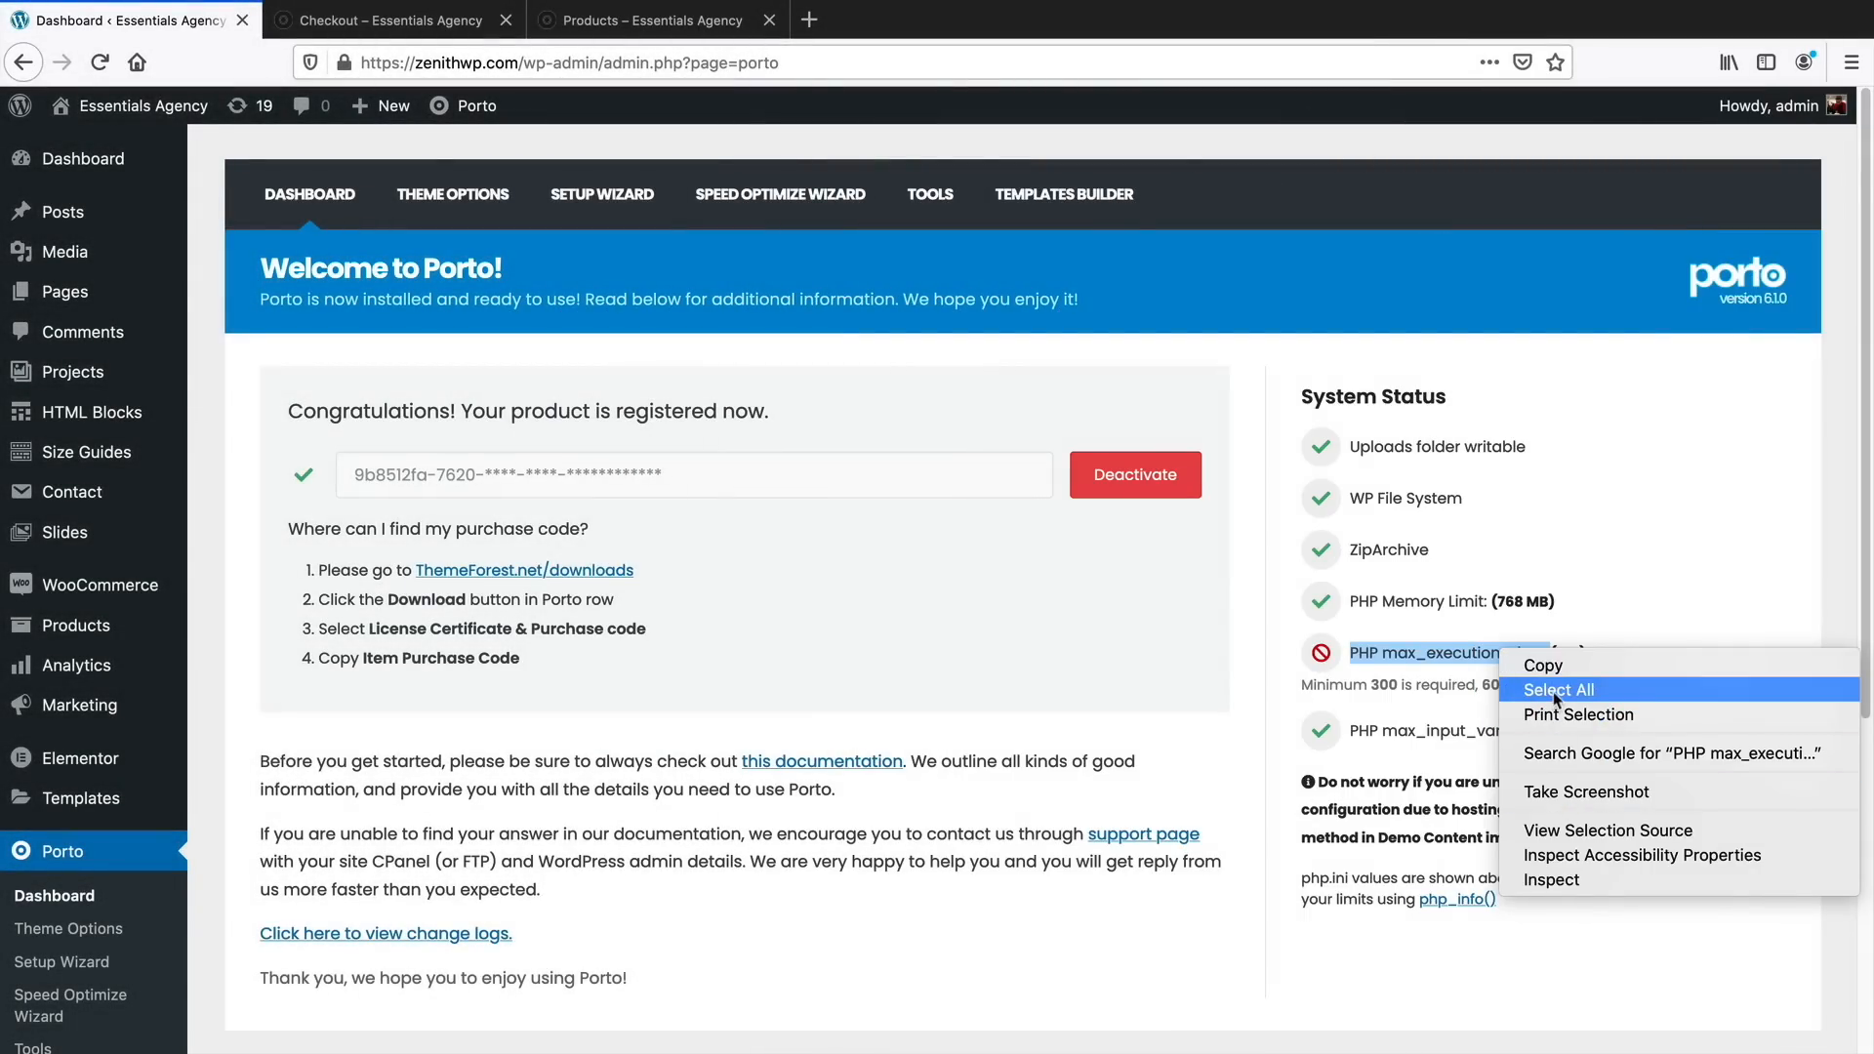
click(1528, 665)
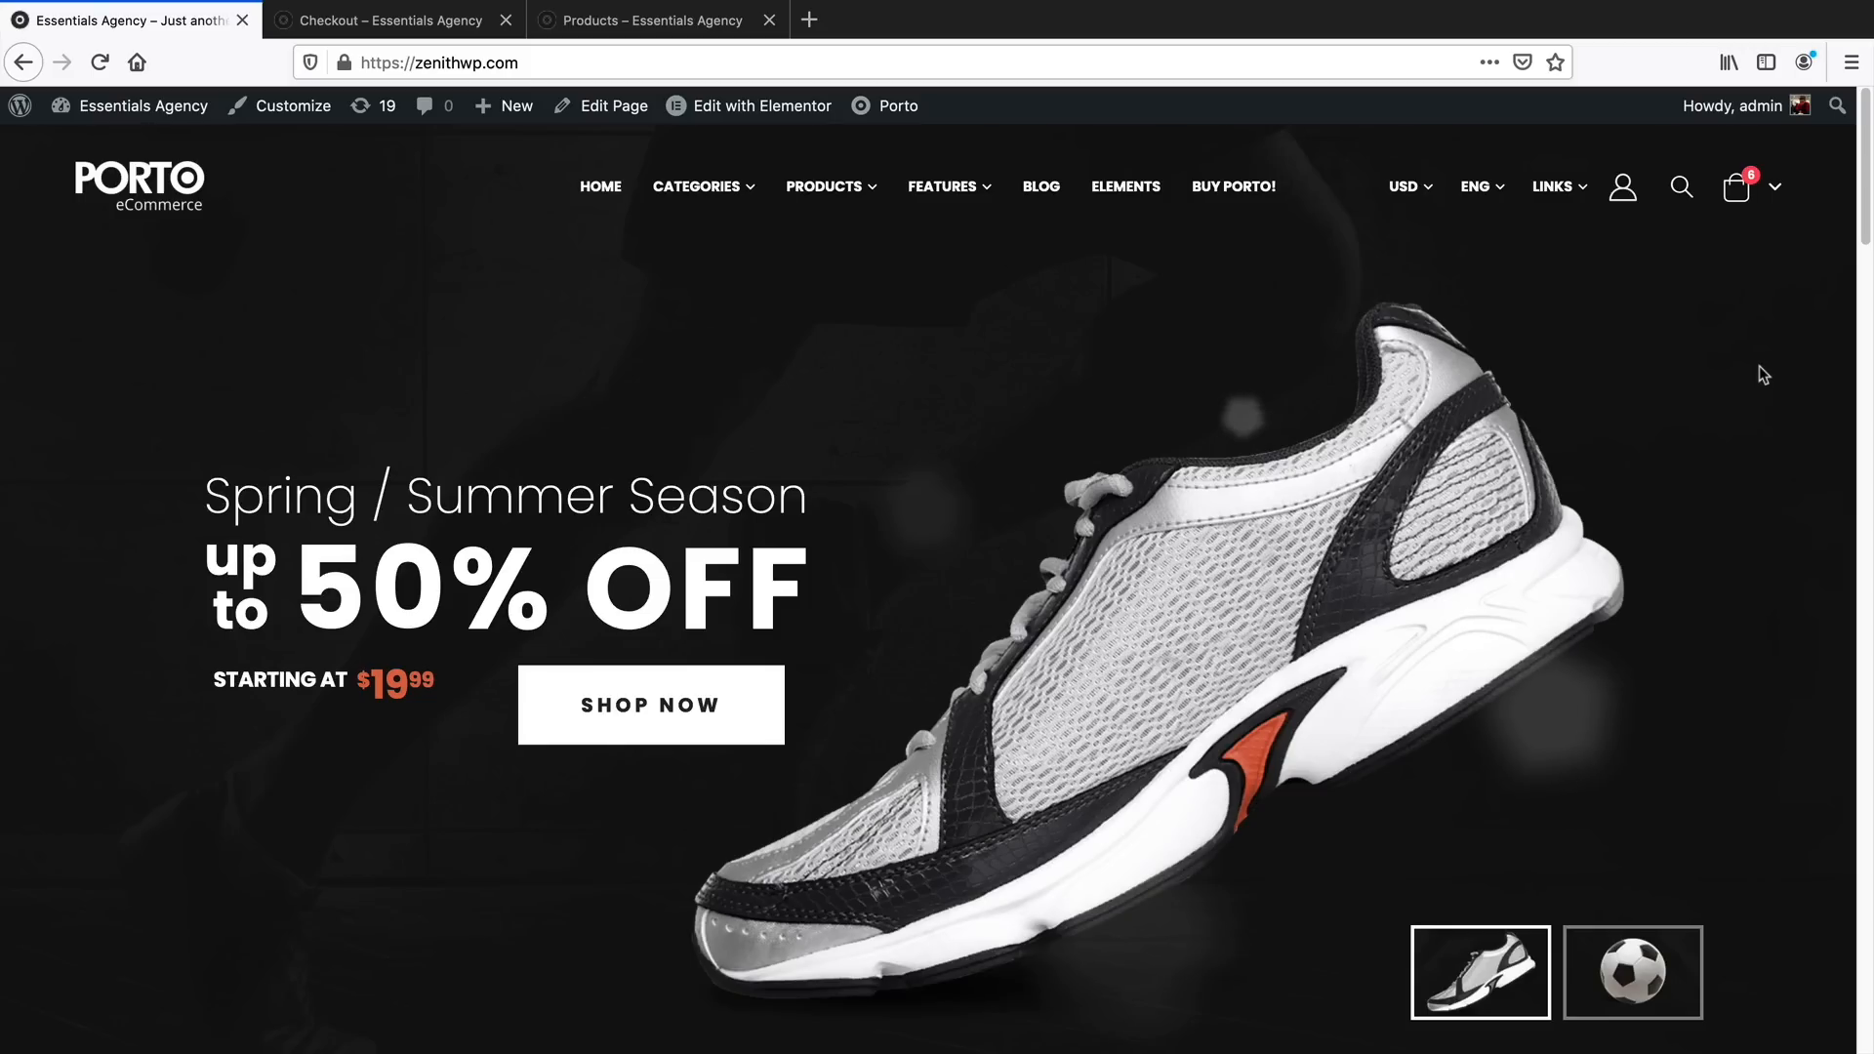
Look over the Porto store's home page and the general WooCommerce settings in its theme options
scroll(1761, 385, down, 5)
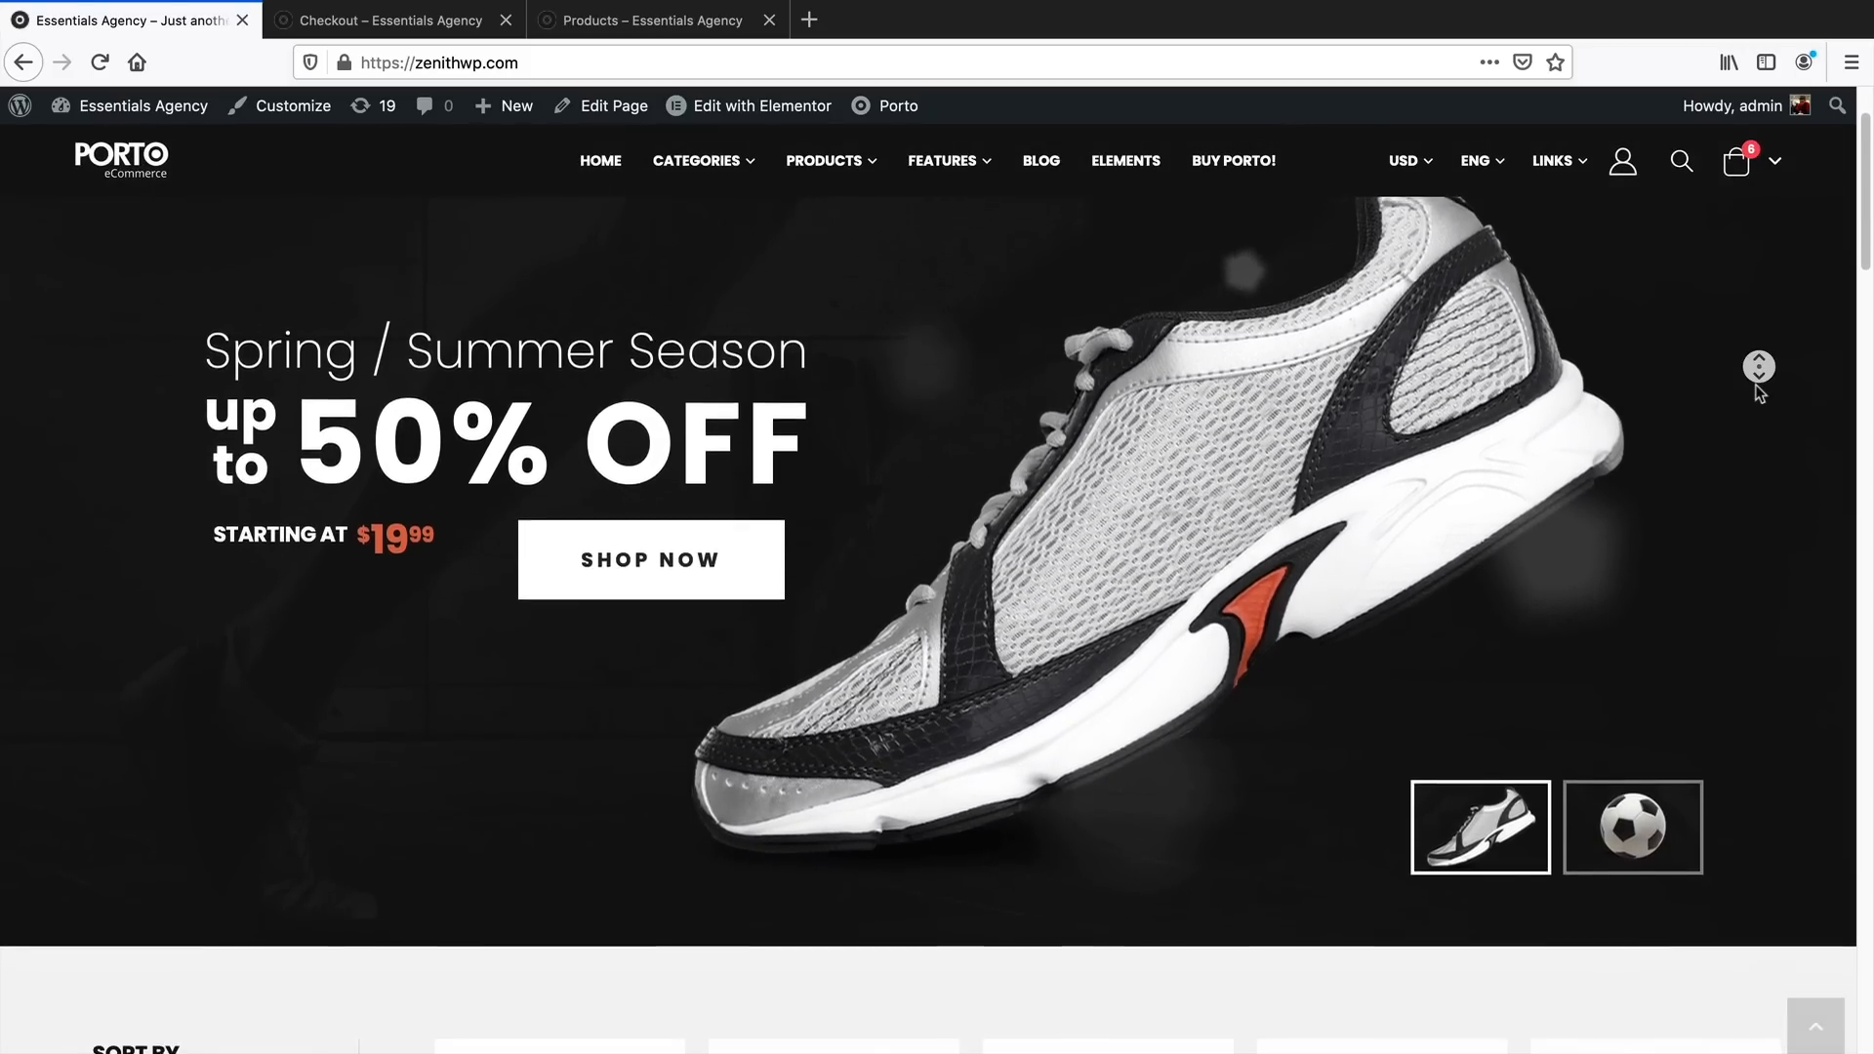
scroll(1761, 390, down, 5)
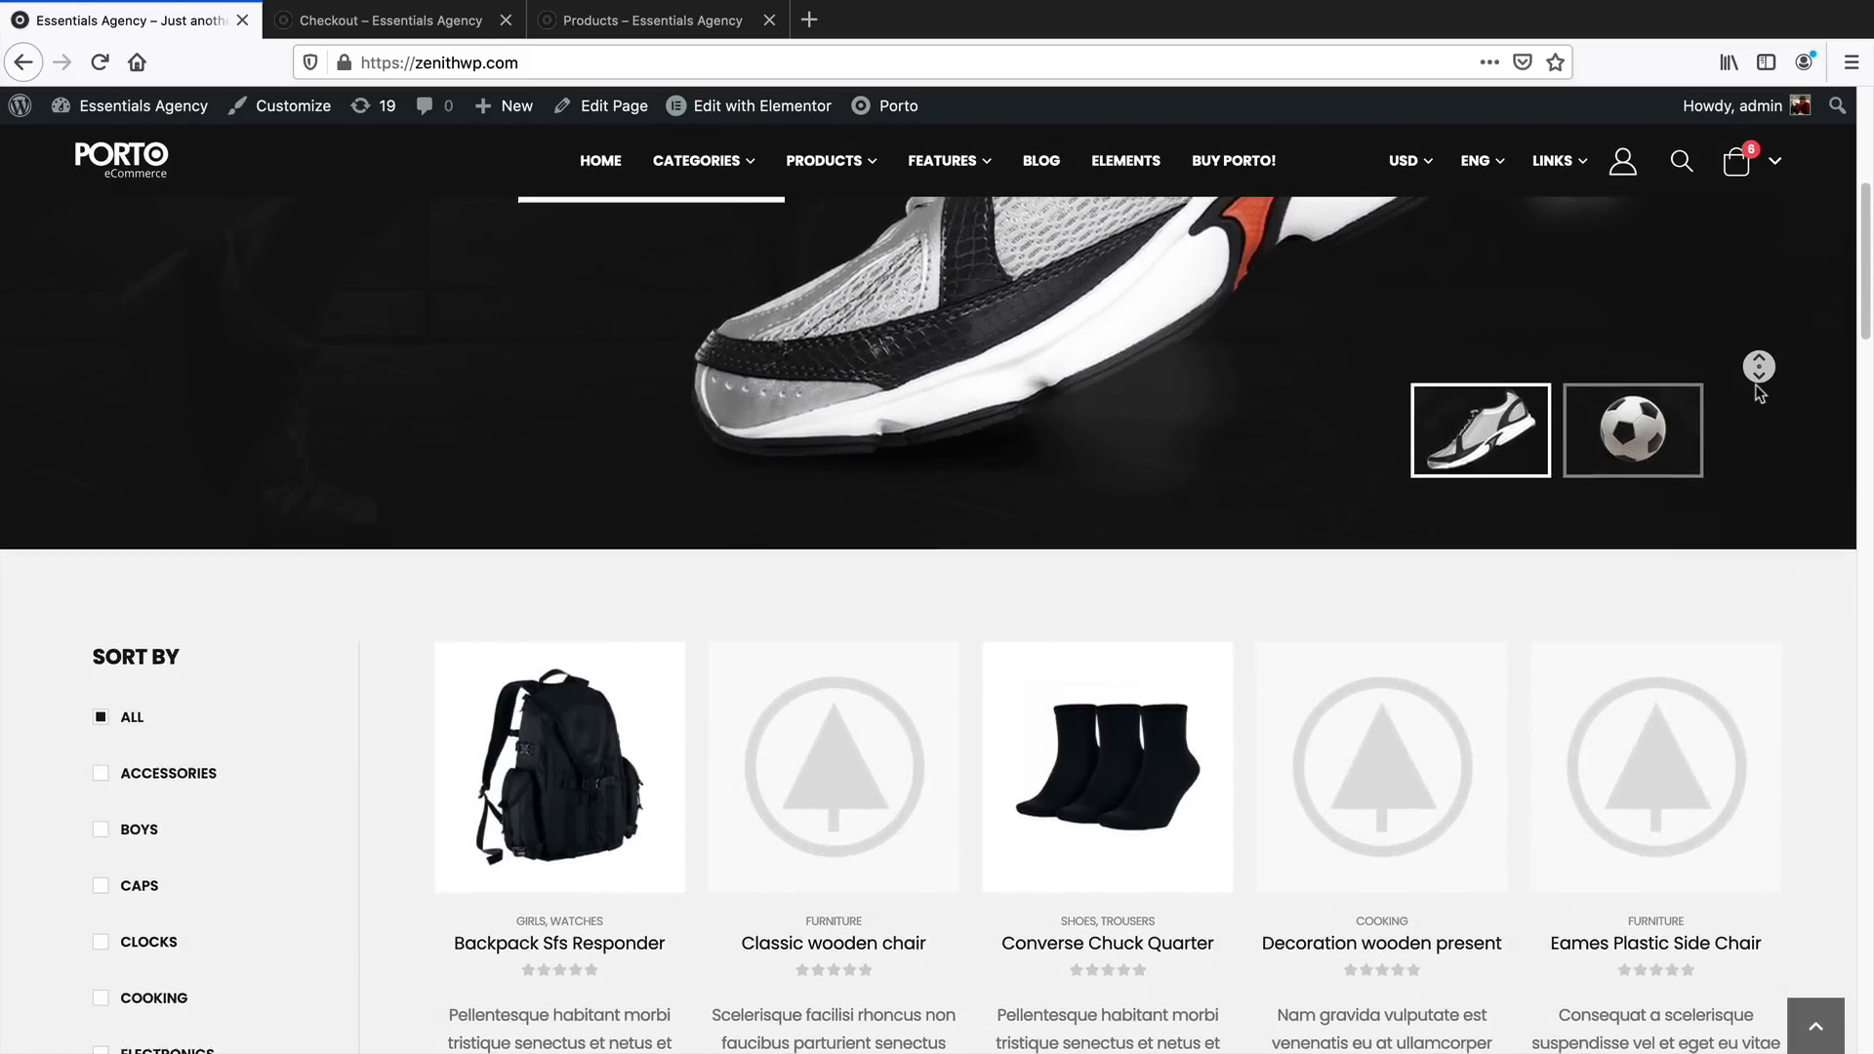
scroll(1761, 391, down, 3)
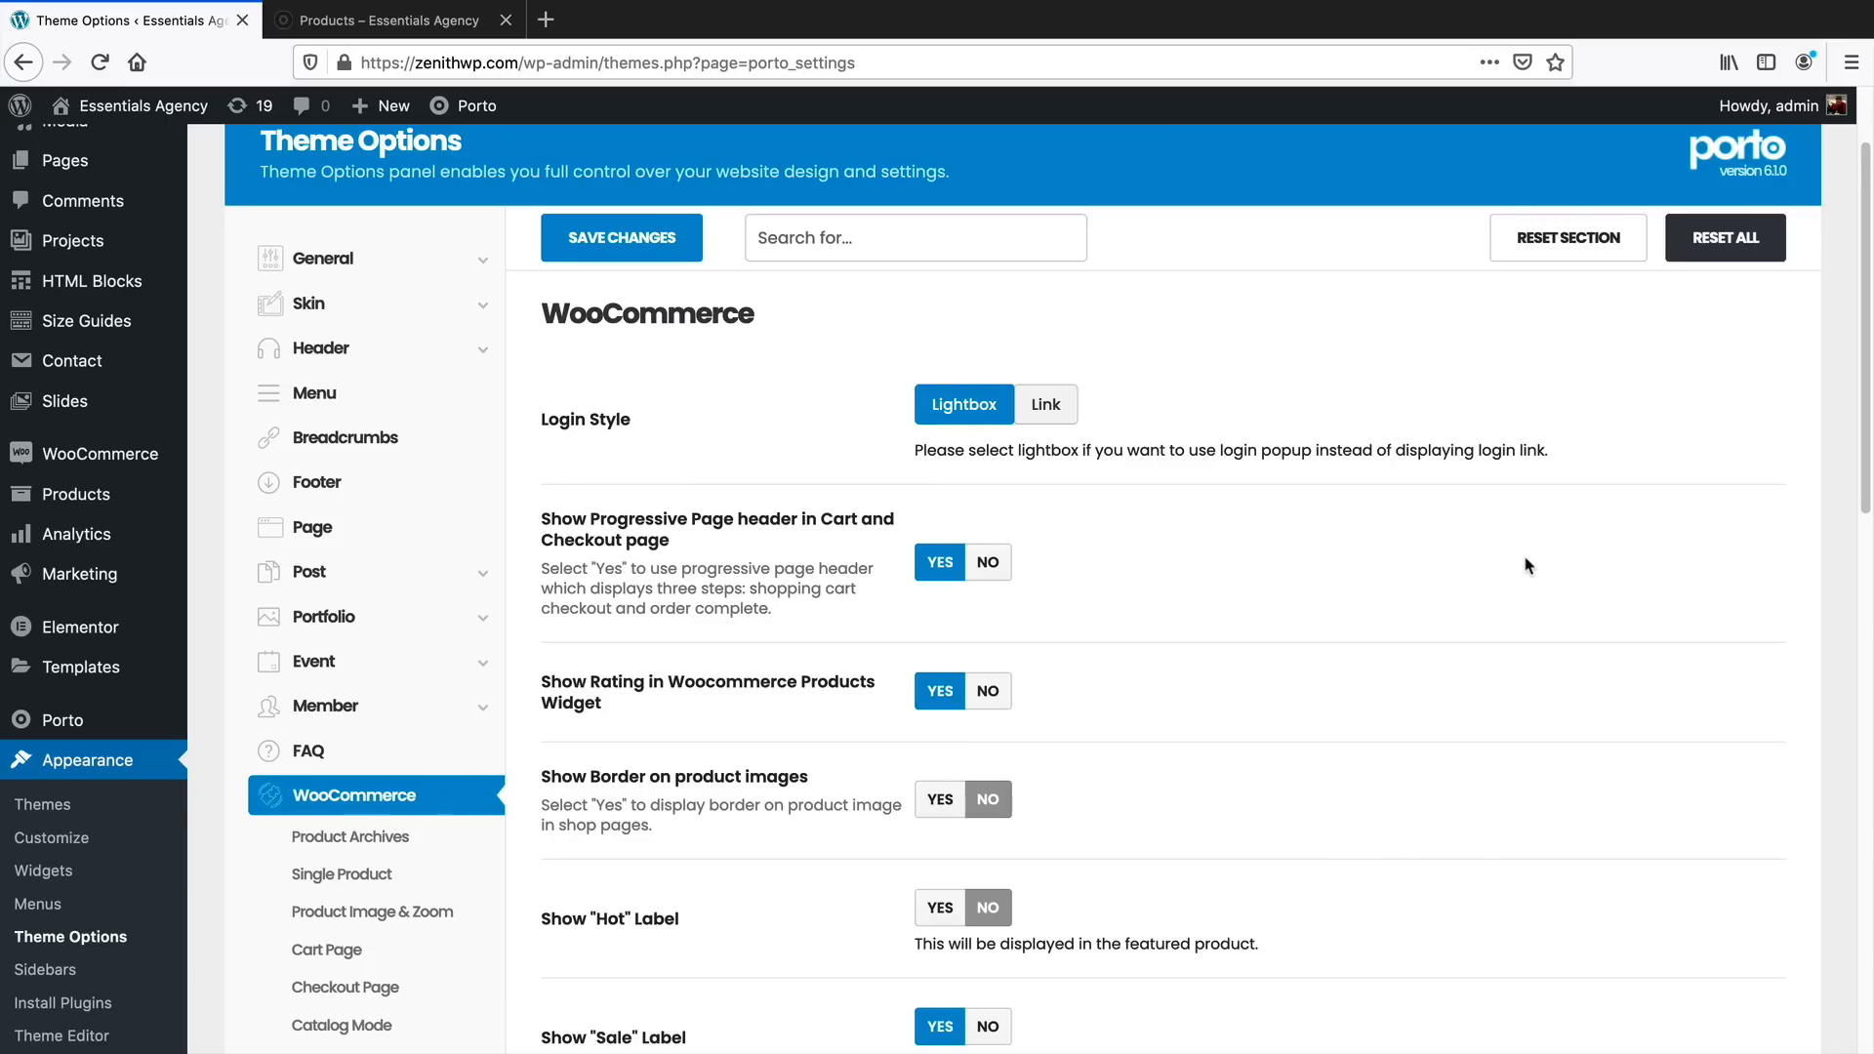
middle_click(1701, 569)
scroll(1701, 569, down, 1)
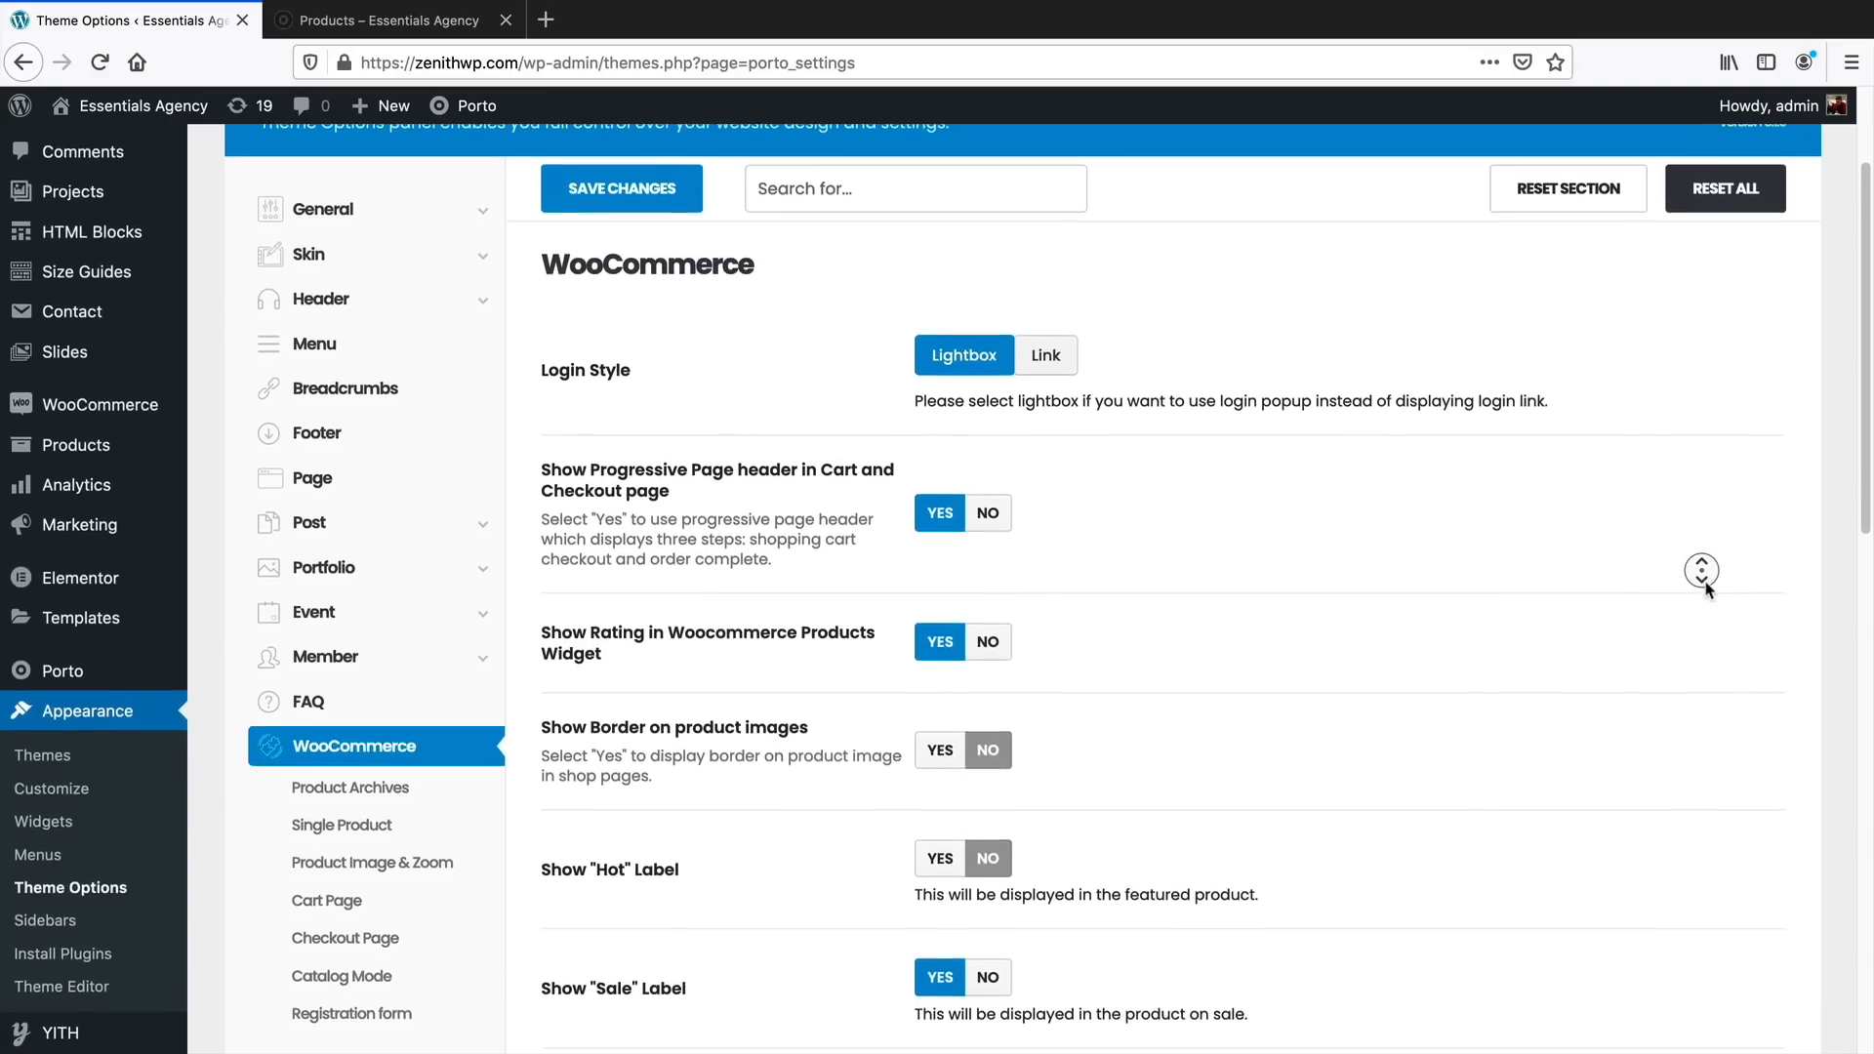
scroll(1701, 569, down, 2)
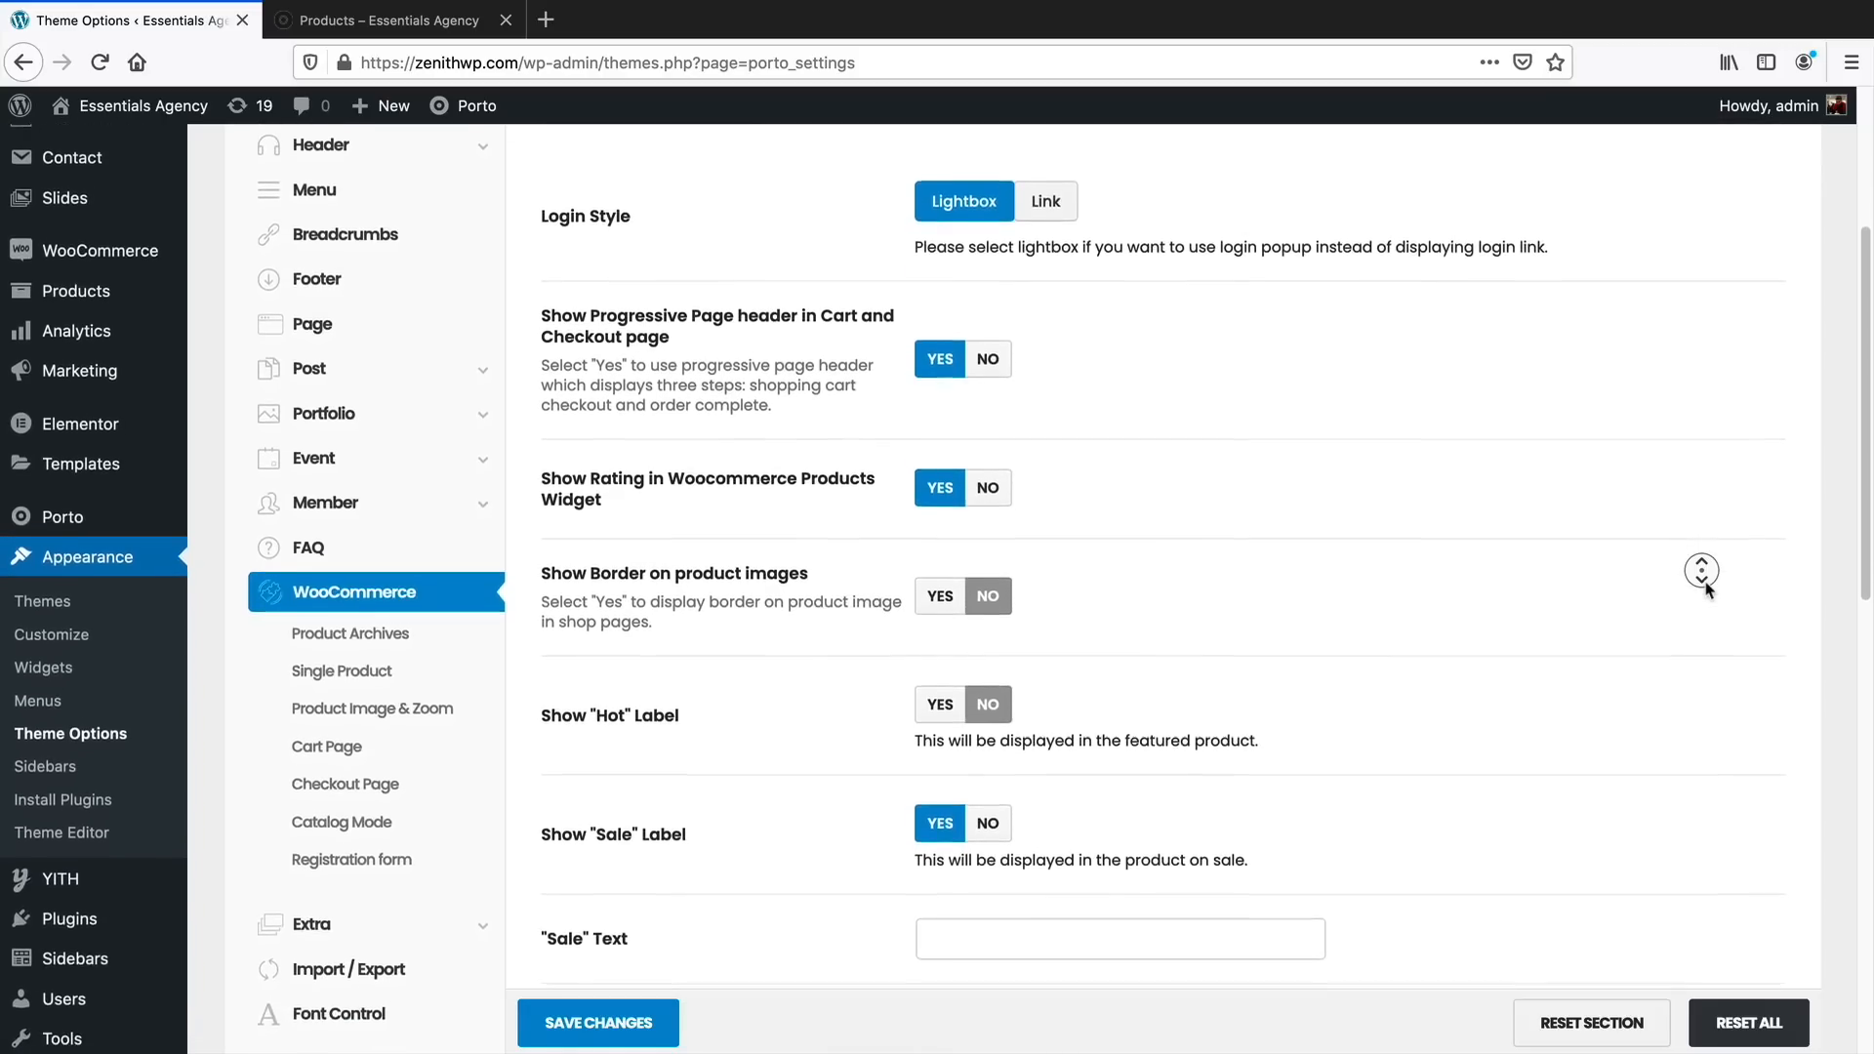
scroll(1702, 569, down, 2)
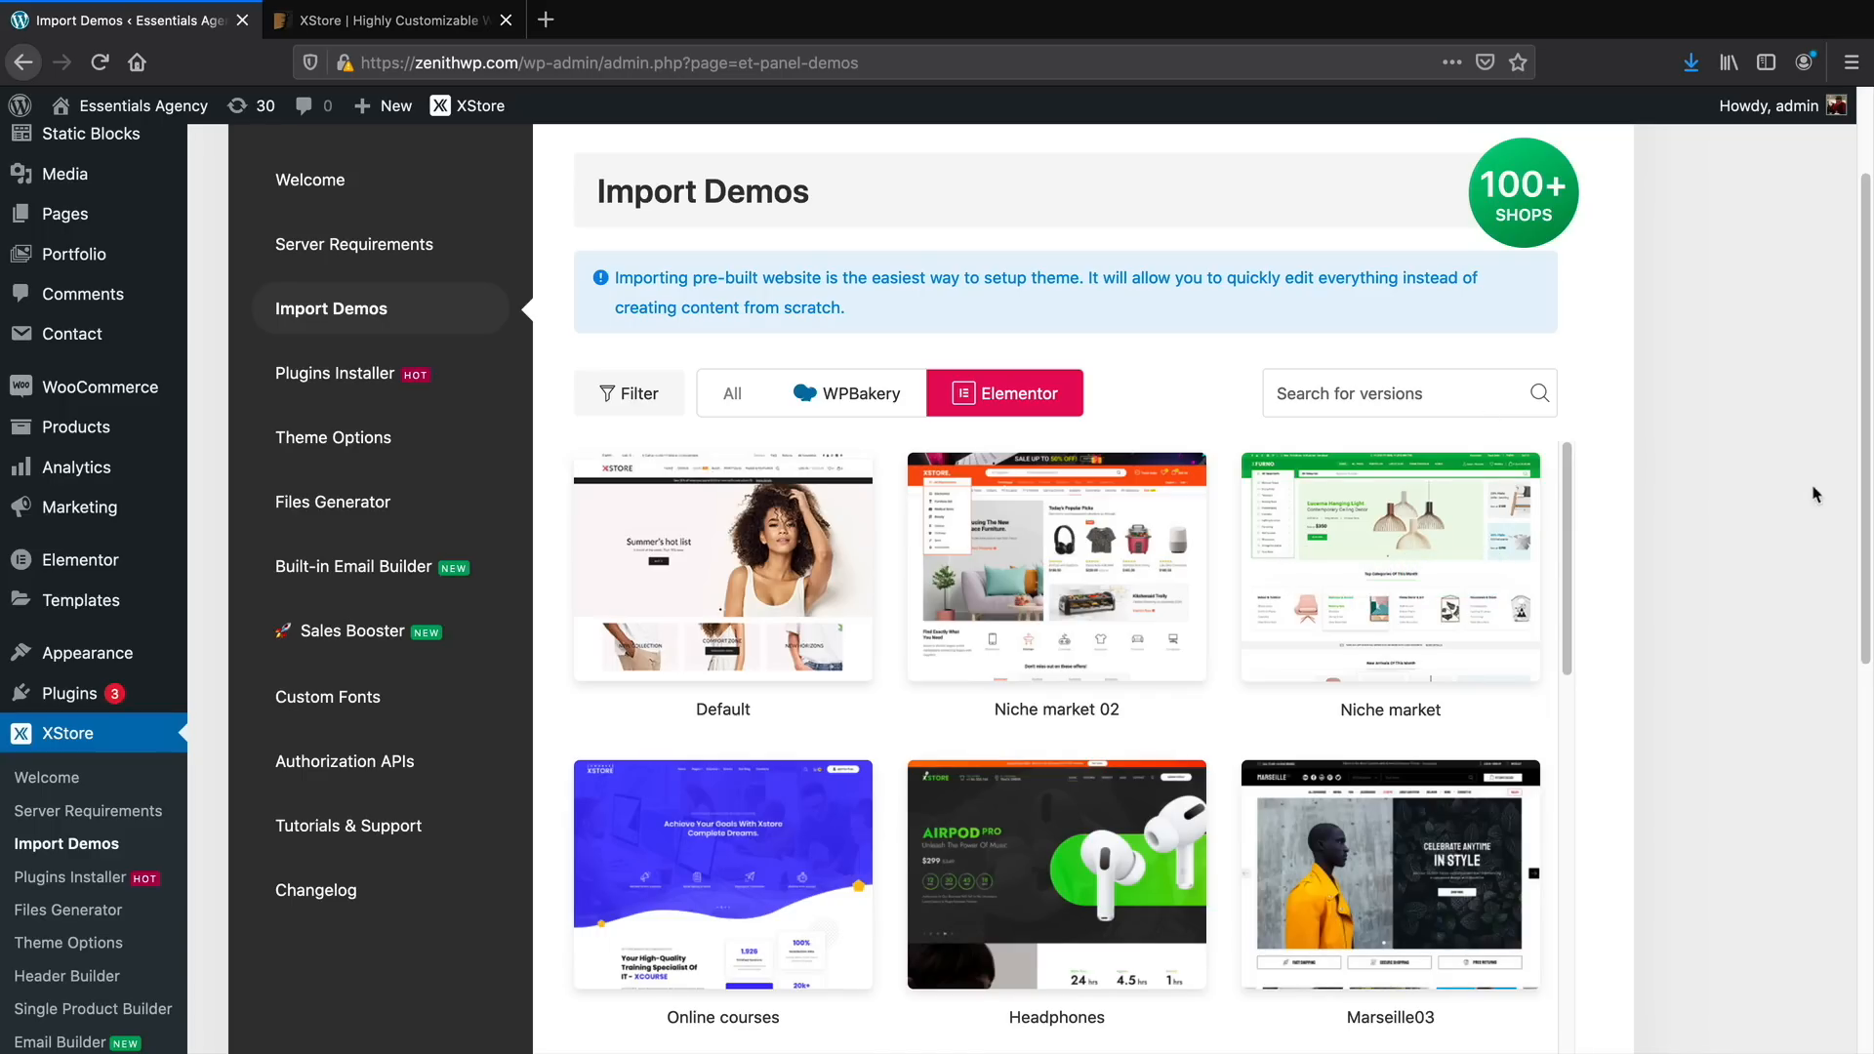
Browse XStore's prebuilt Elementor demos, and inspect the System Files entry in its Files Generator
drag(1578, 540, 1549, 1036)
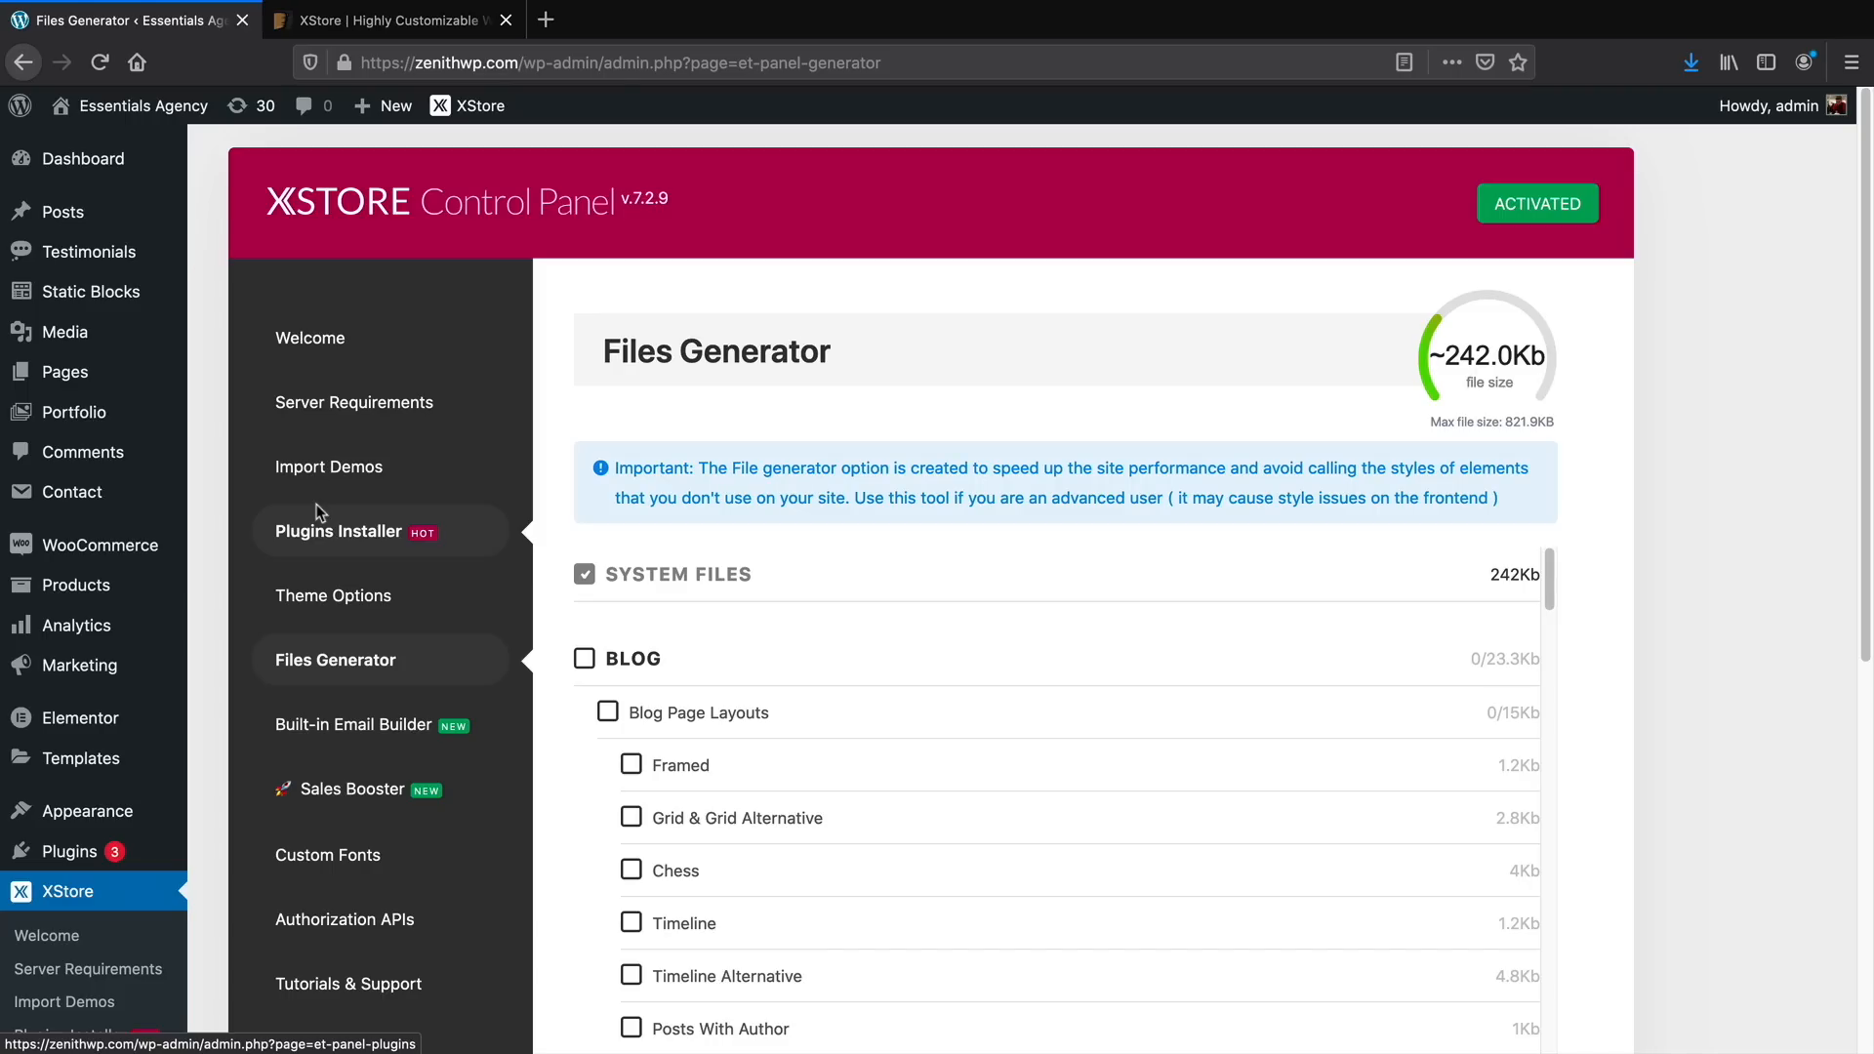
click(626, 569)
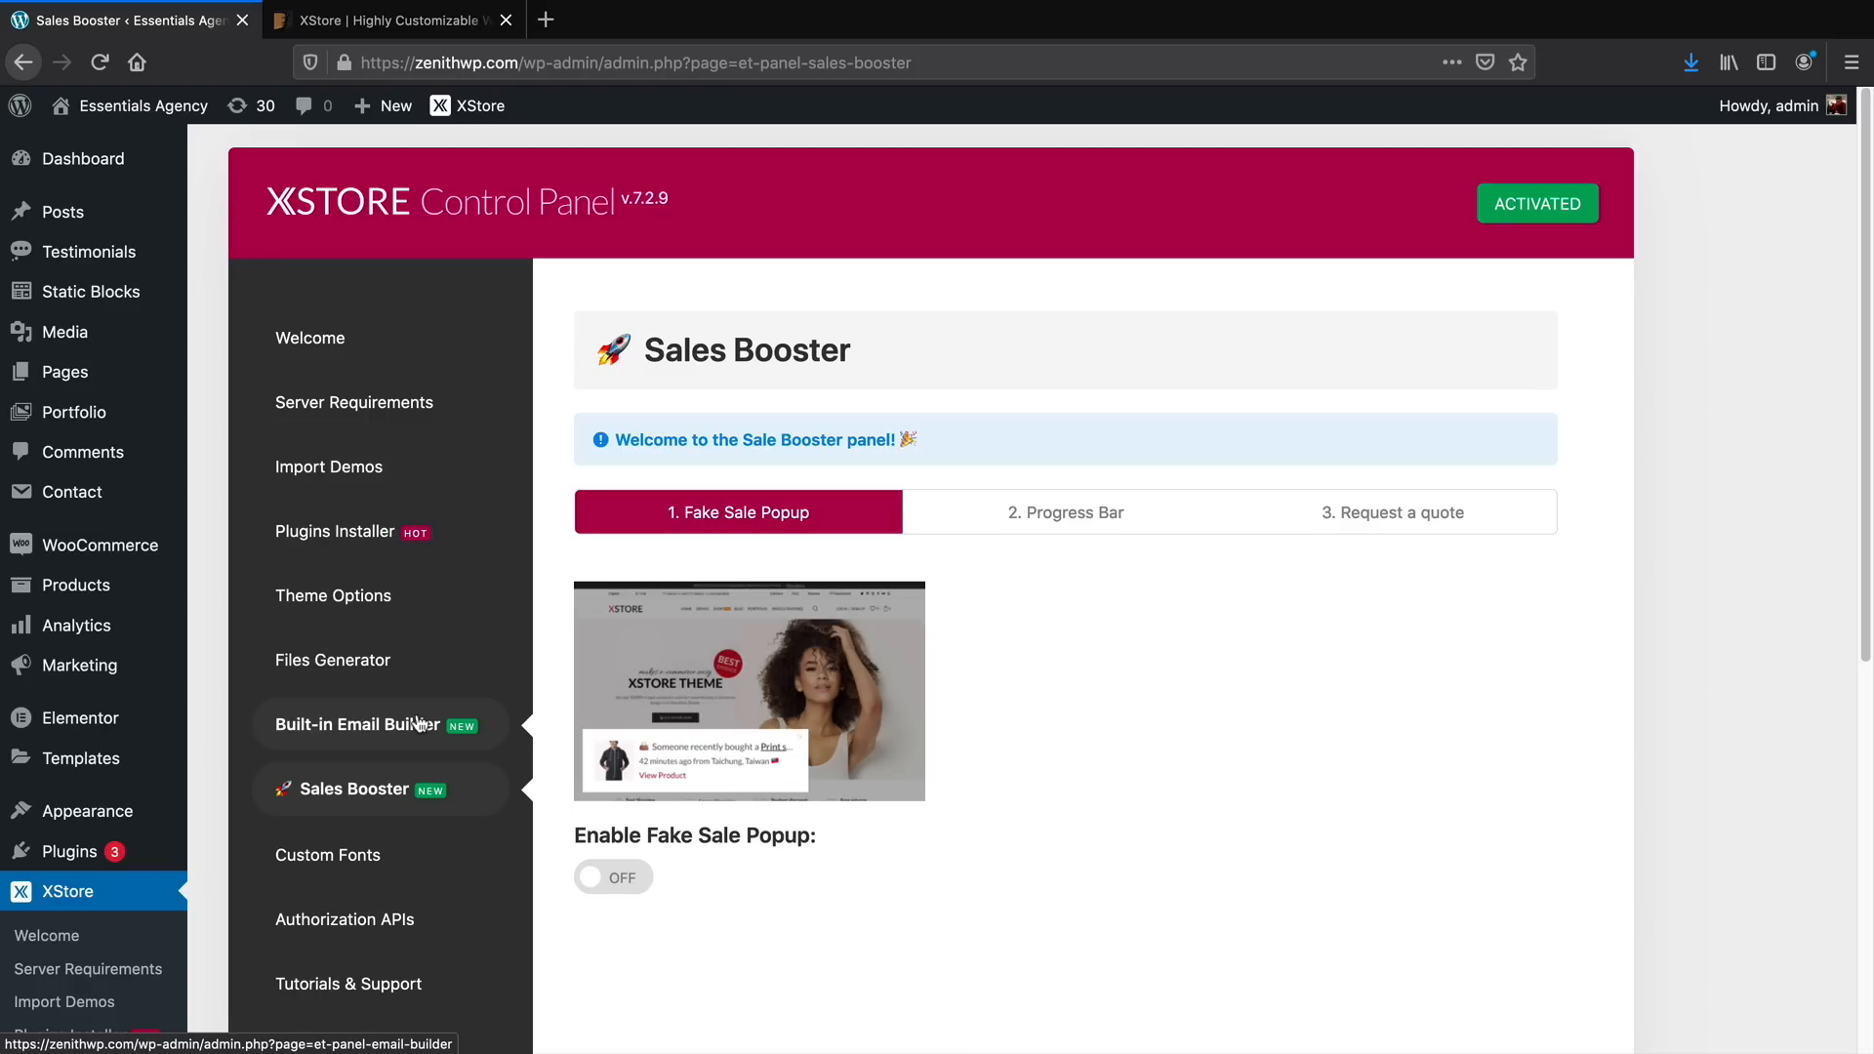
Enable the Progress Bar and Request a quote features in XStore's Sales Booster
scroll(1057, 439, down, 2)
click(1057, 393)
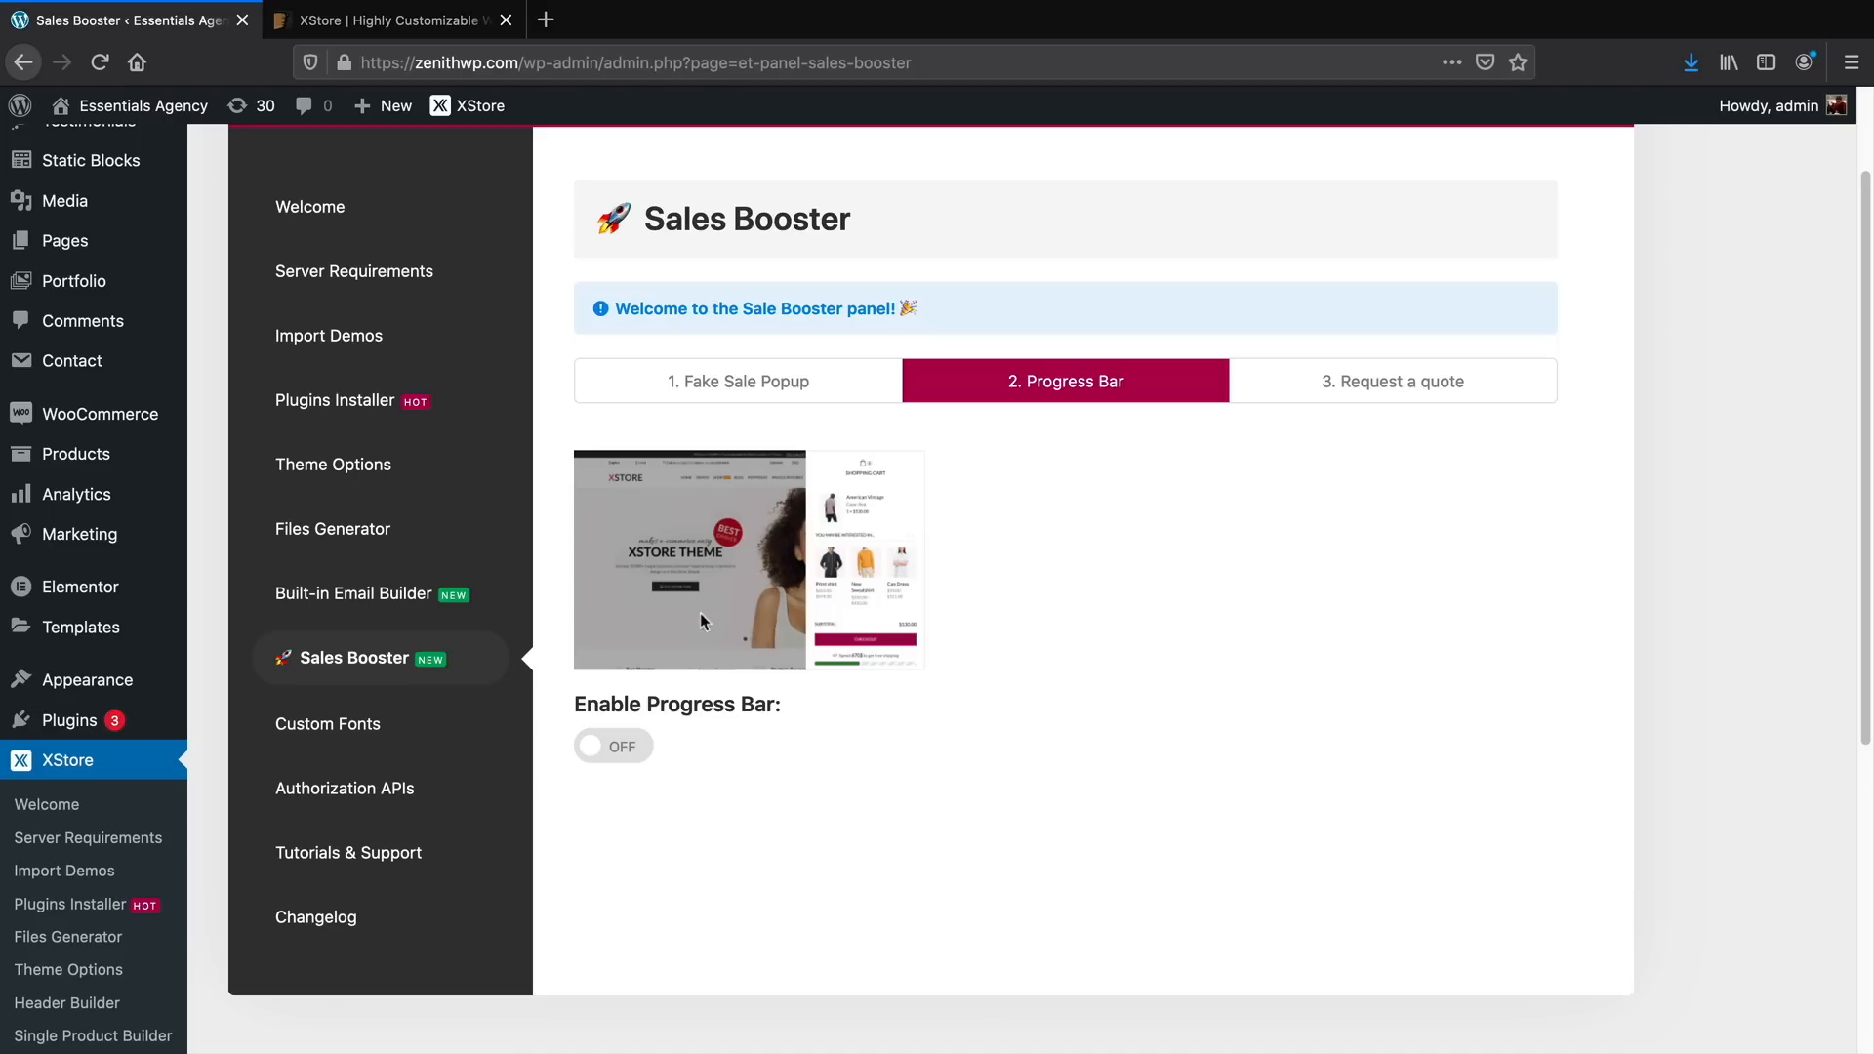
click(632, 745)
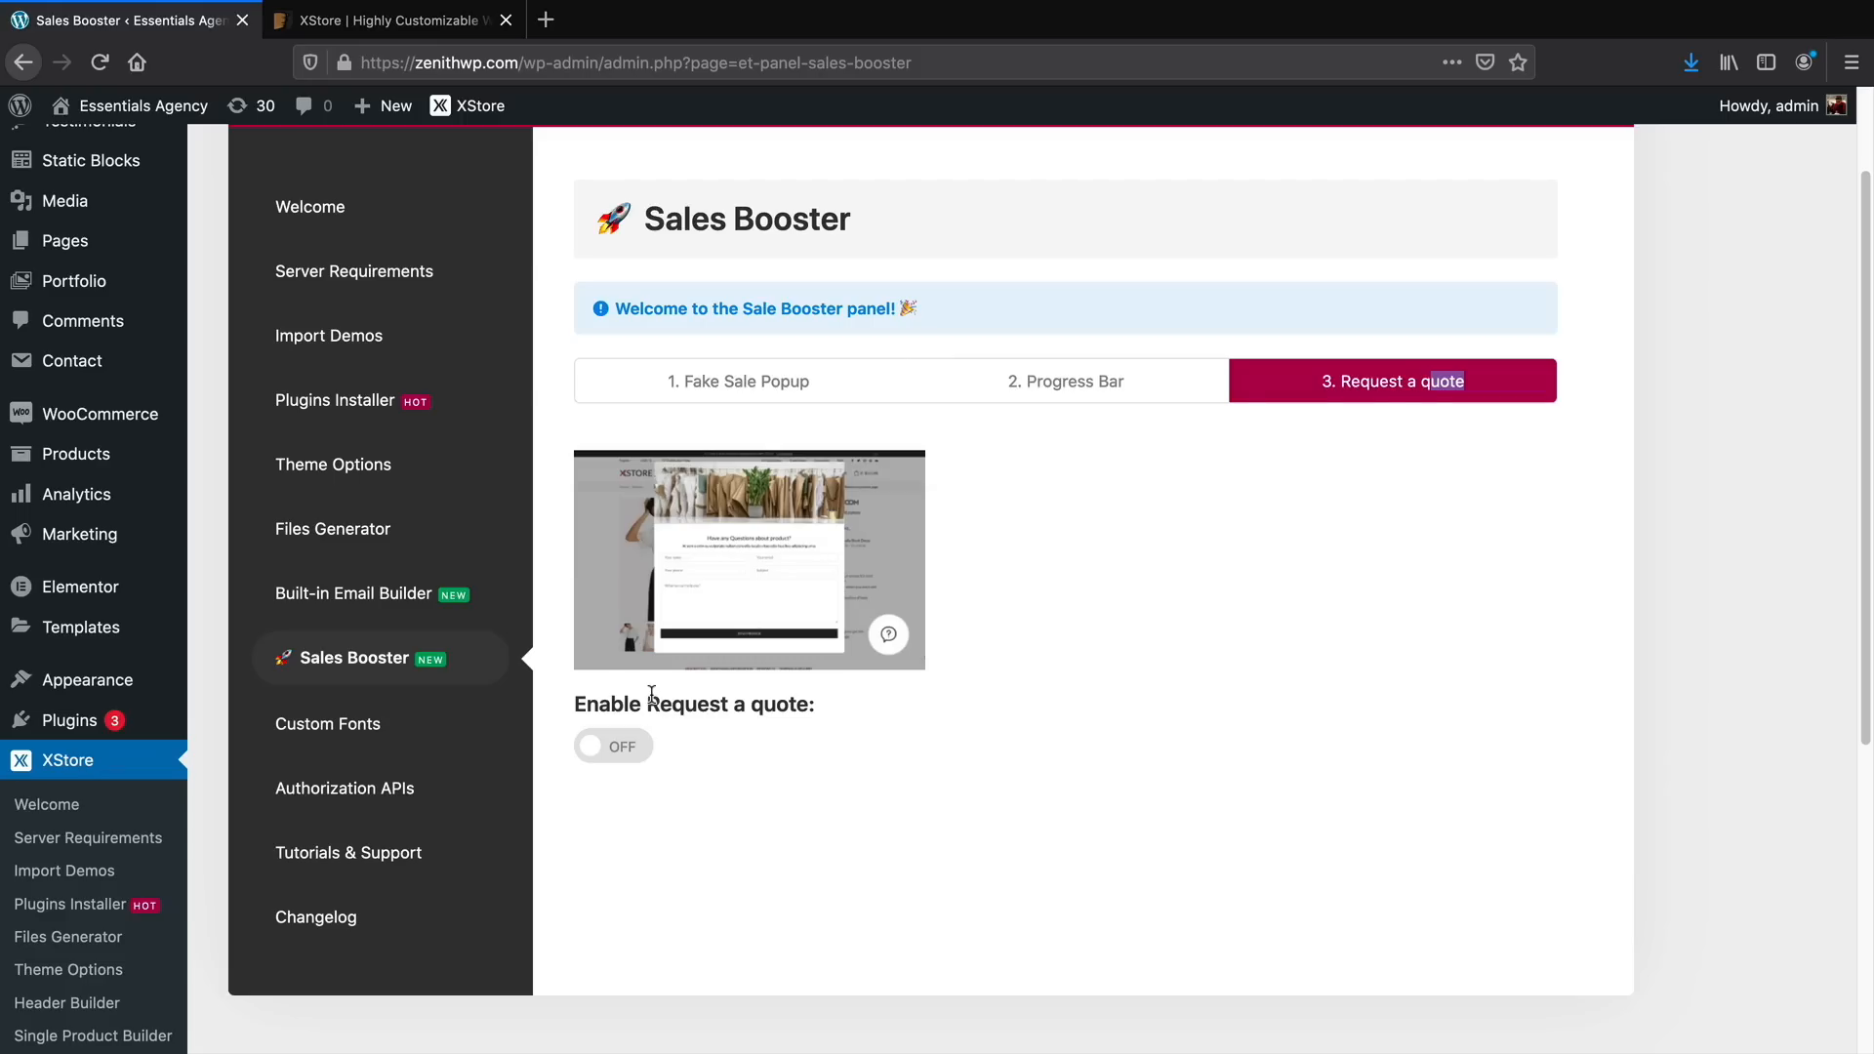
click(634, 754)
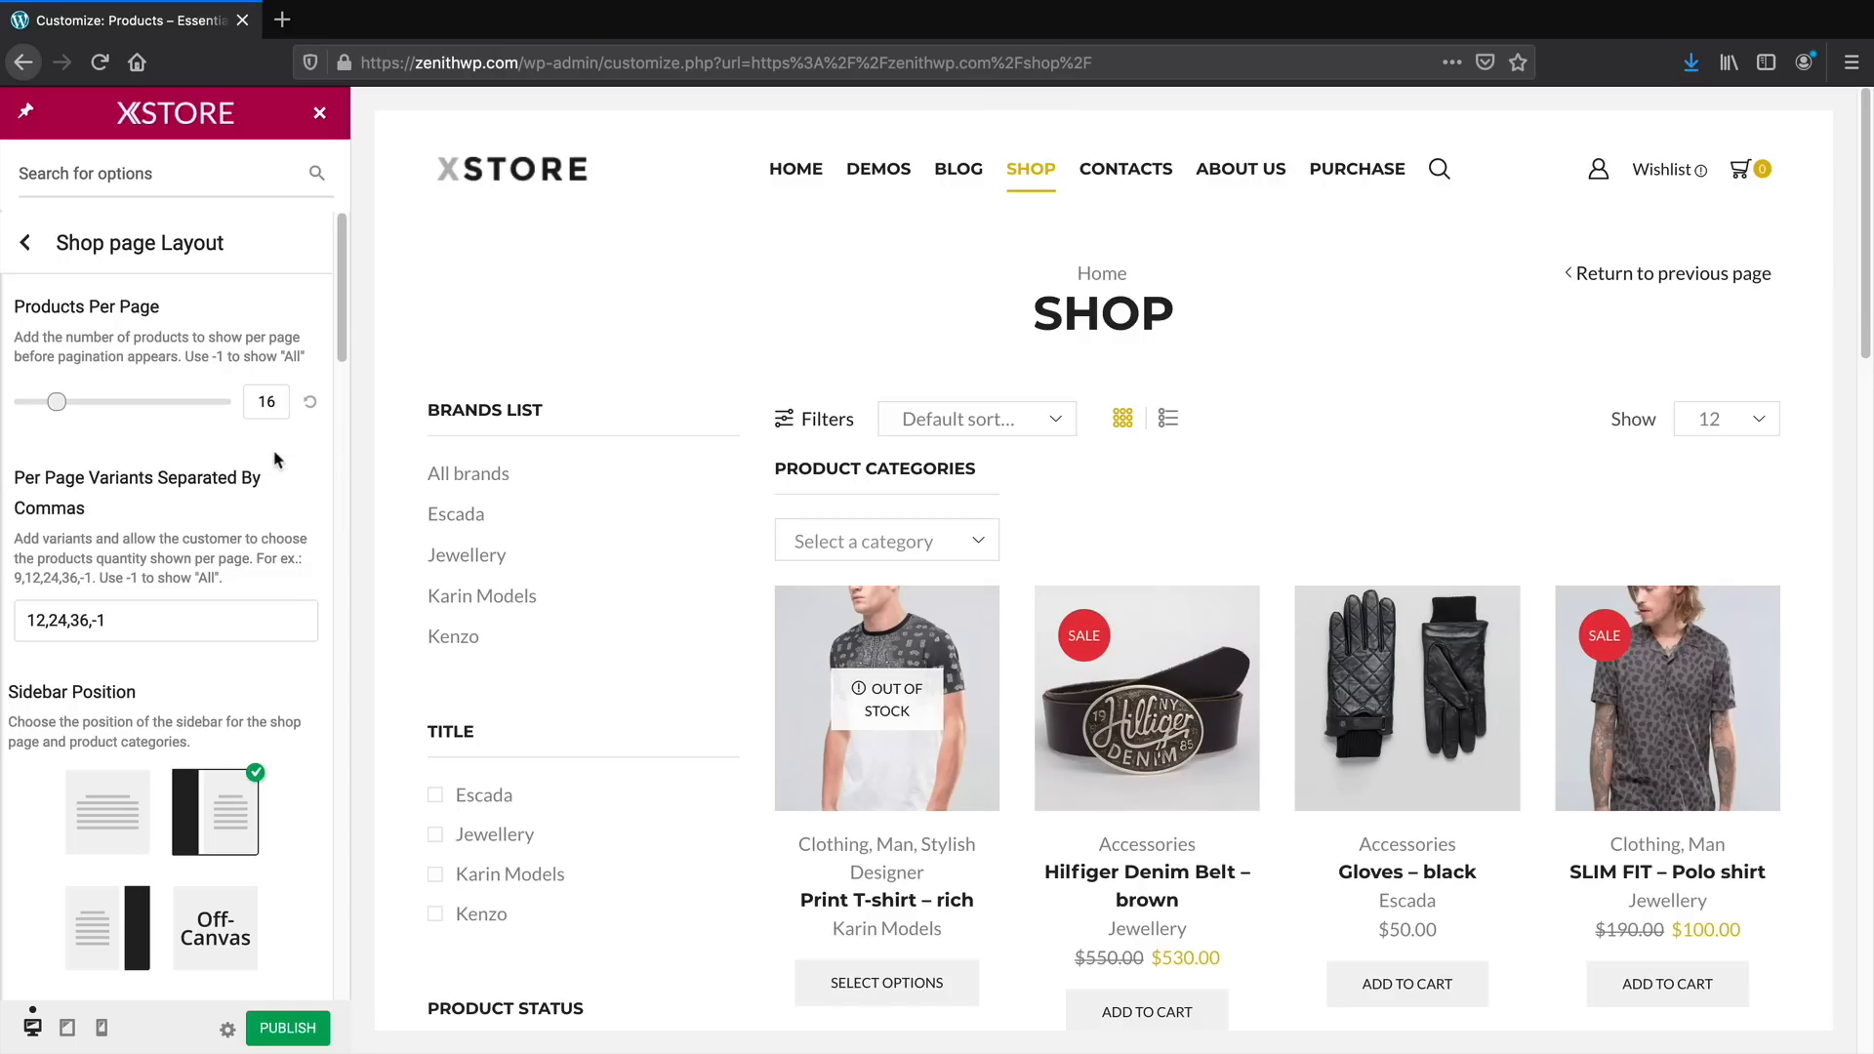
Look through the Shop page Layout options, including sidebar positions, products per row, view mode and banner settings
drag(342, 337, 342, 556)
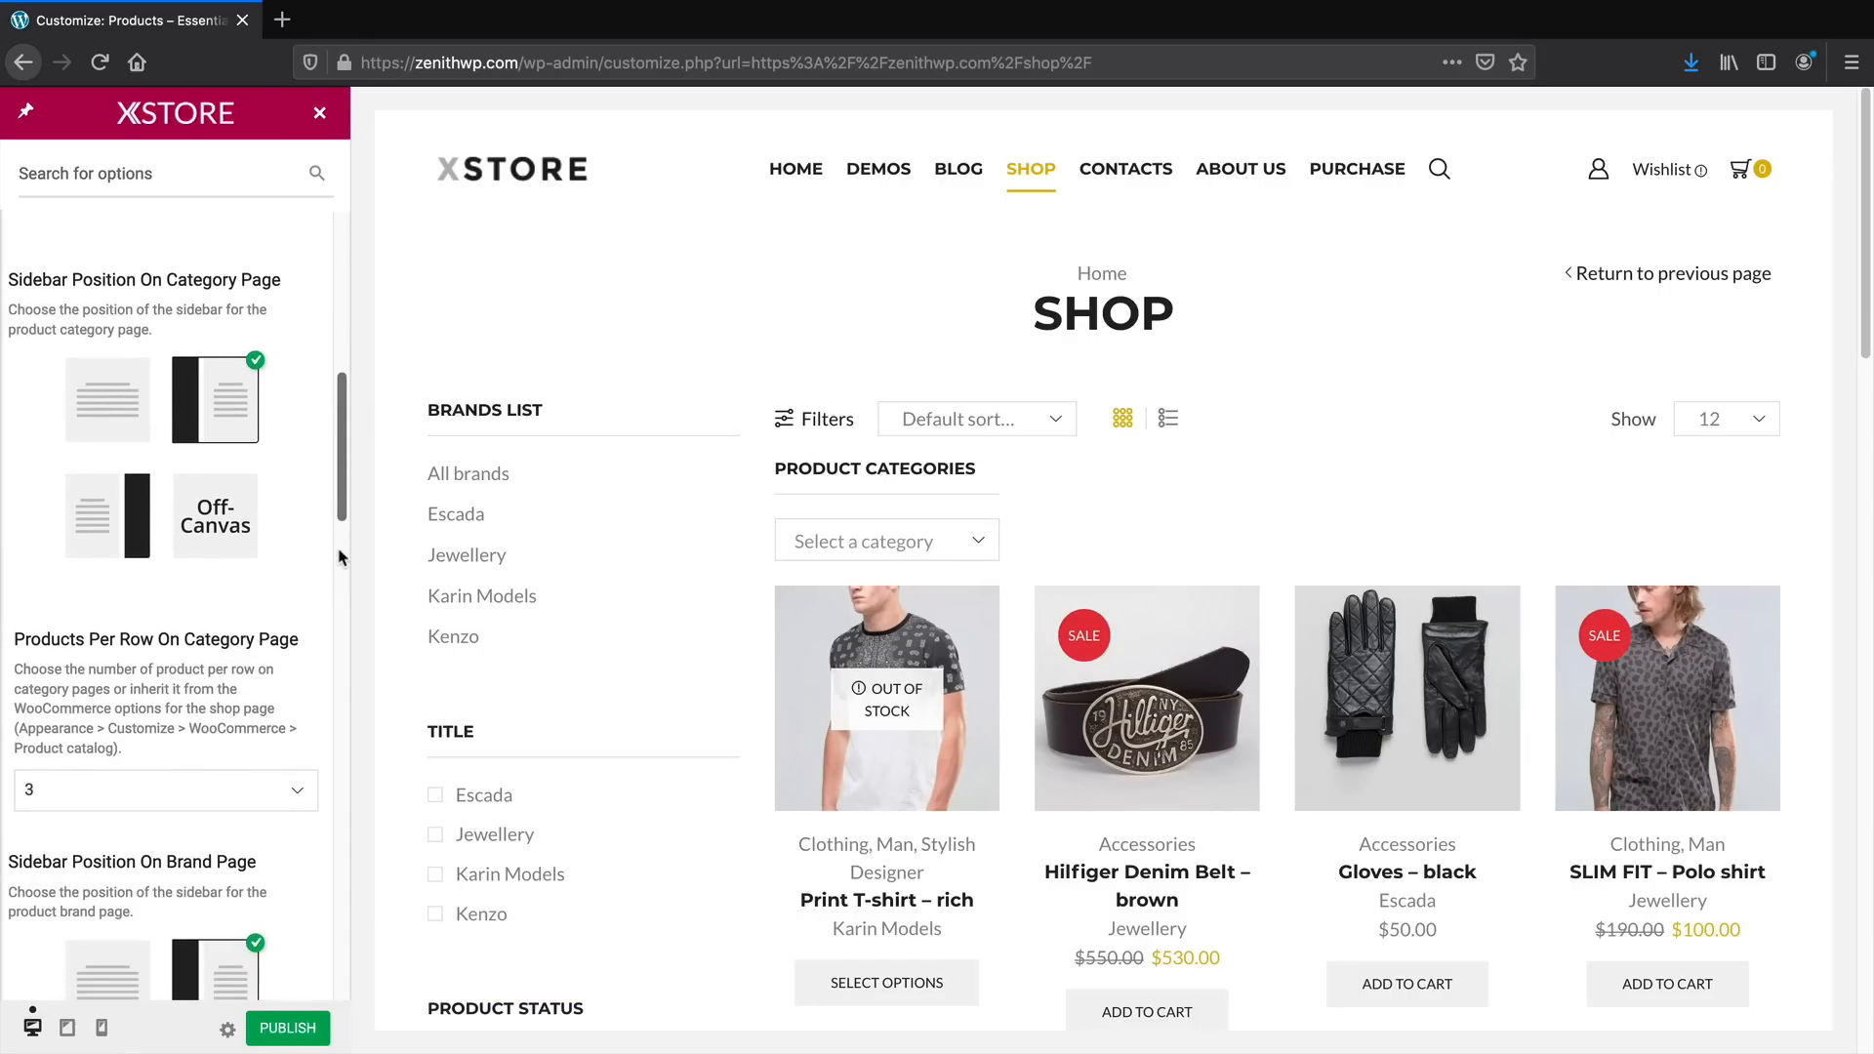
click(338, 569)
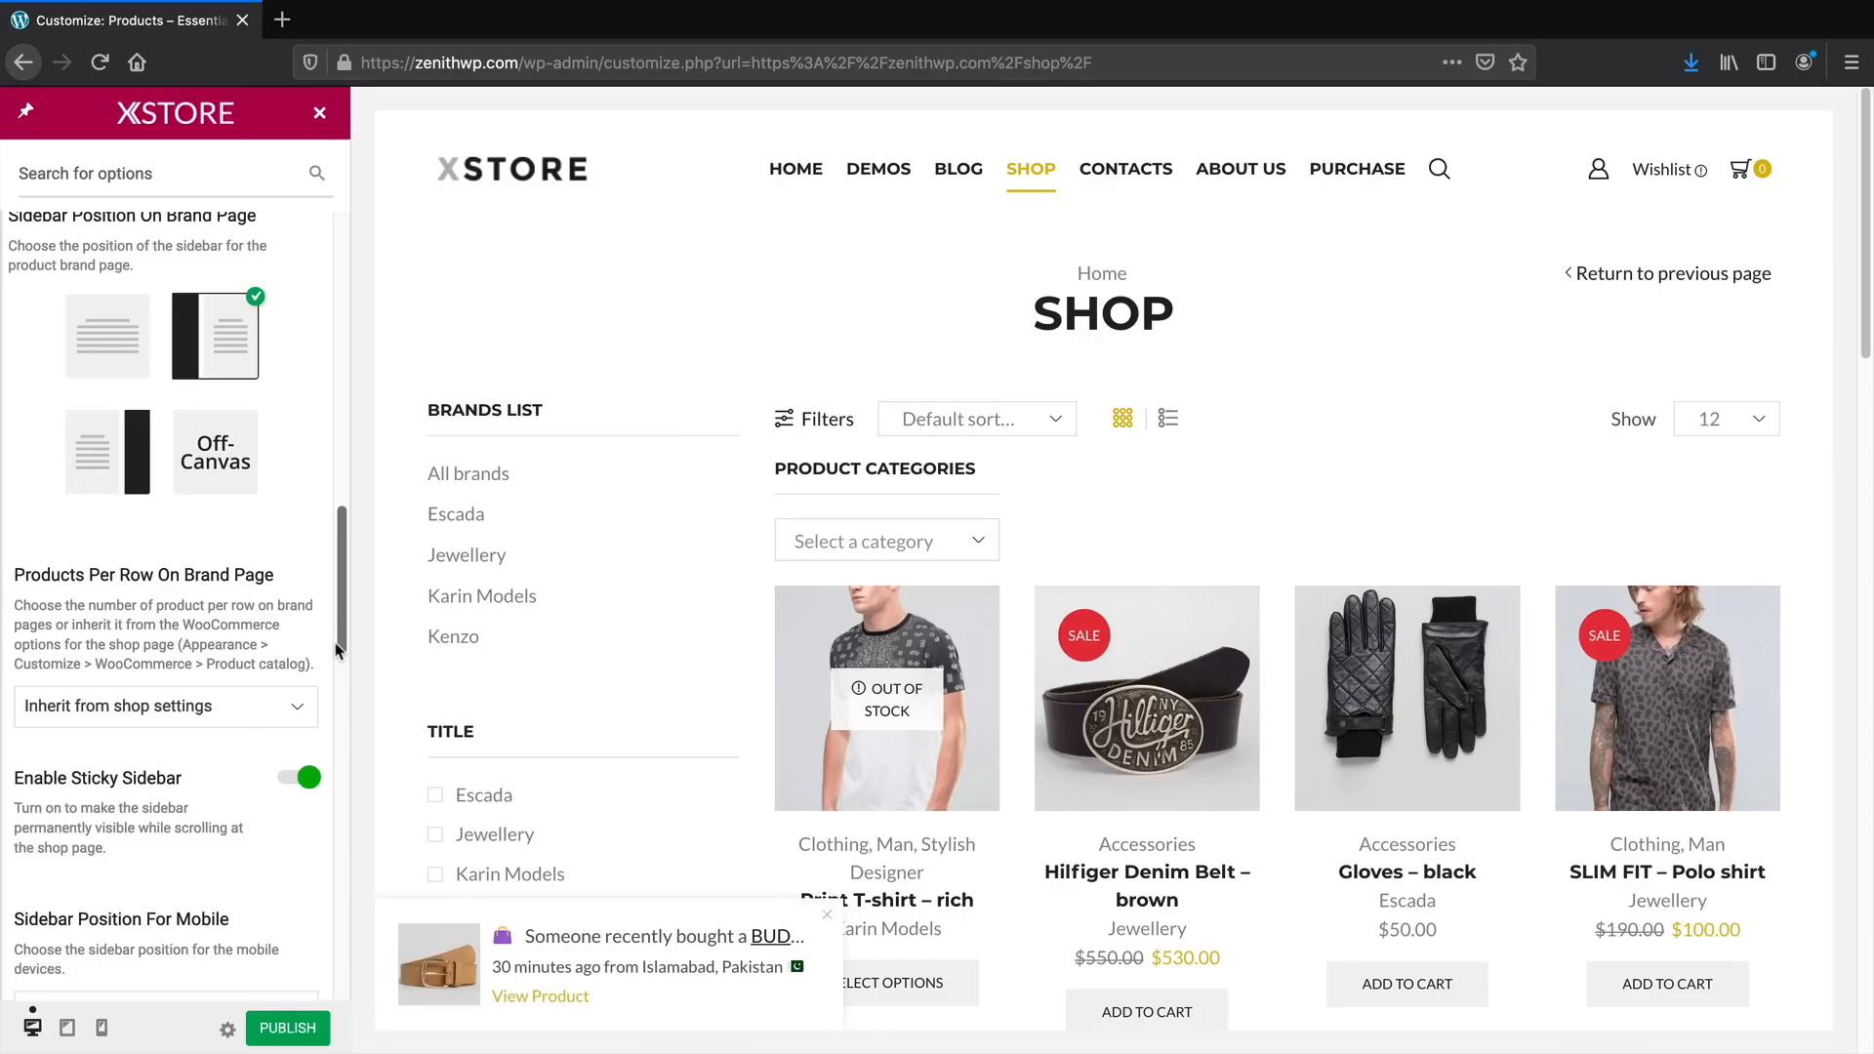
drag(340, 626, 340, 633)
scroll(443, 631, down, 3)
scroll(471, 629, up, 3)
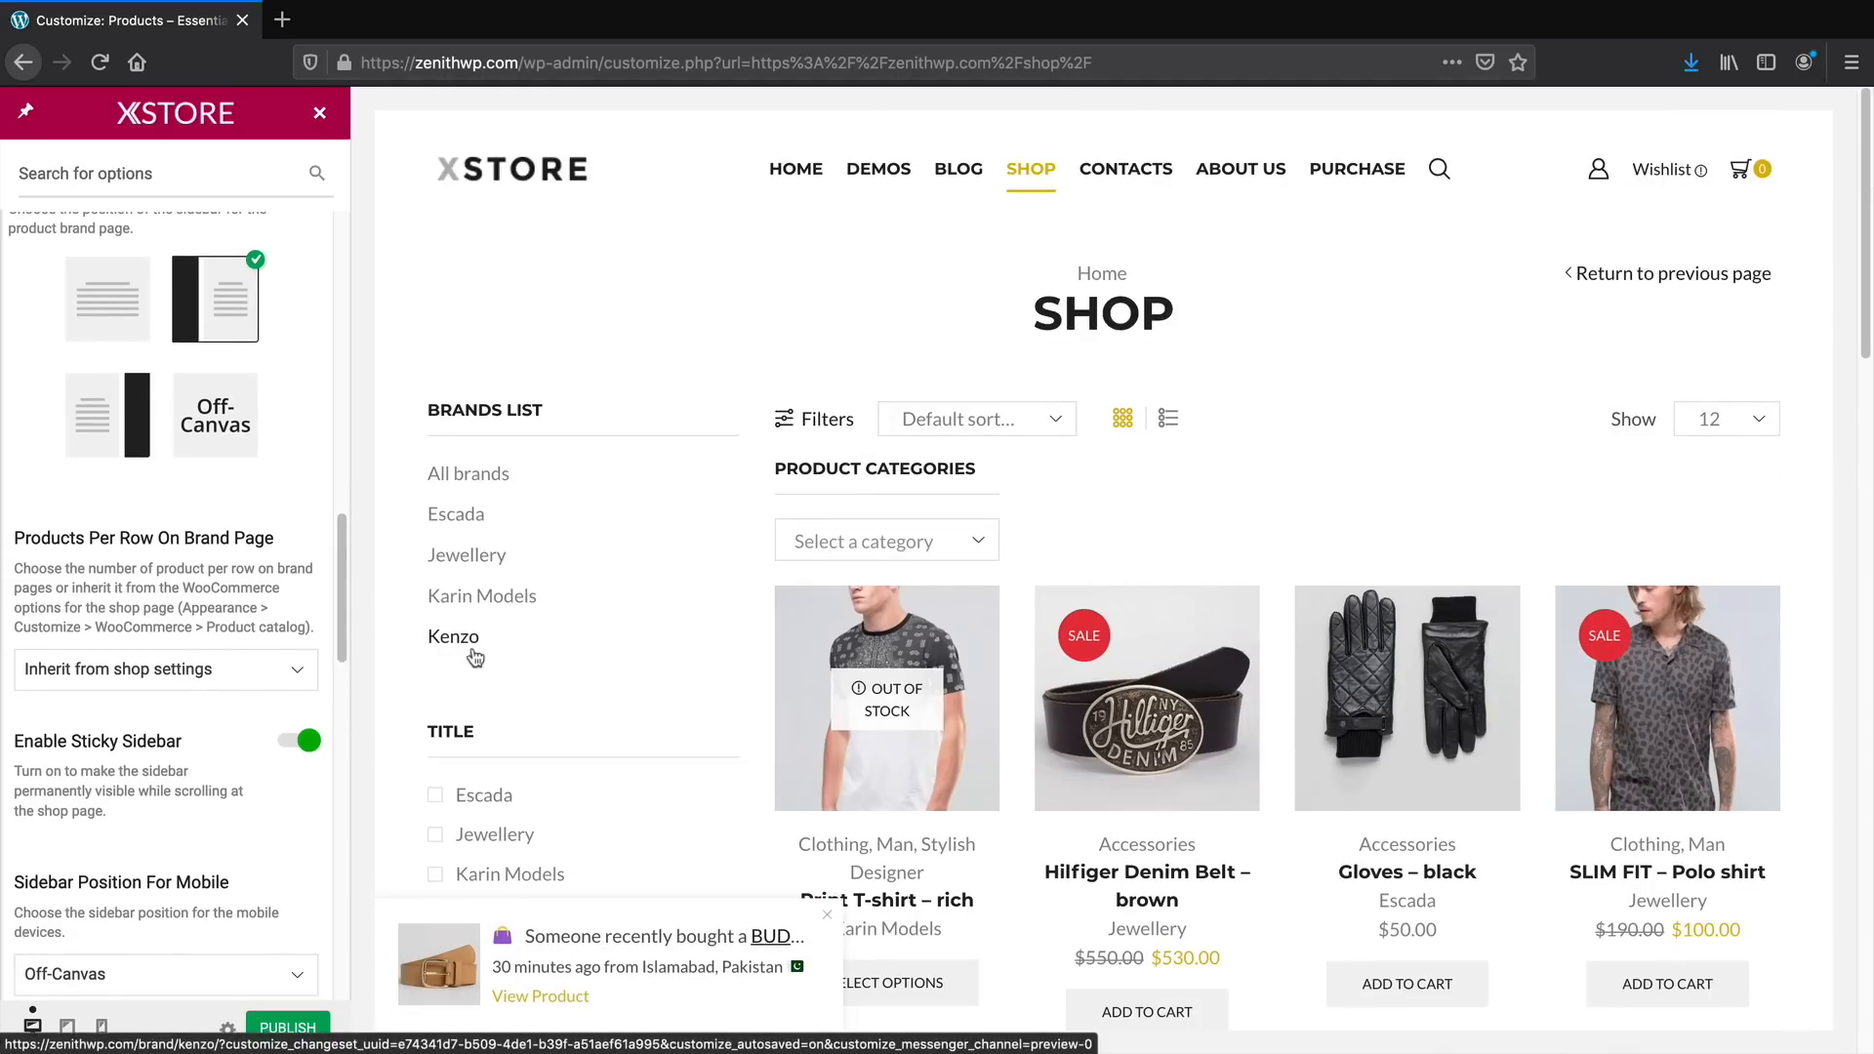
scroll(262, 749, down, 1)
scroll(259, 748, down, 10)
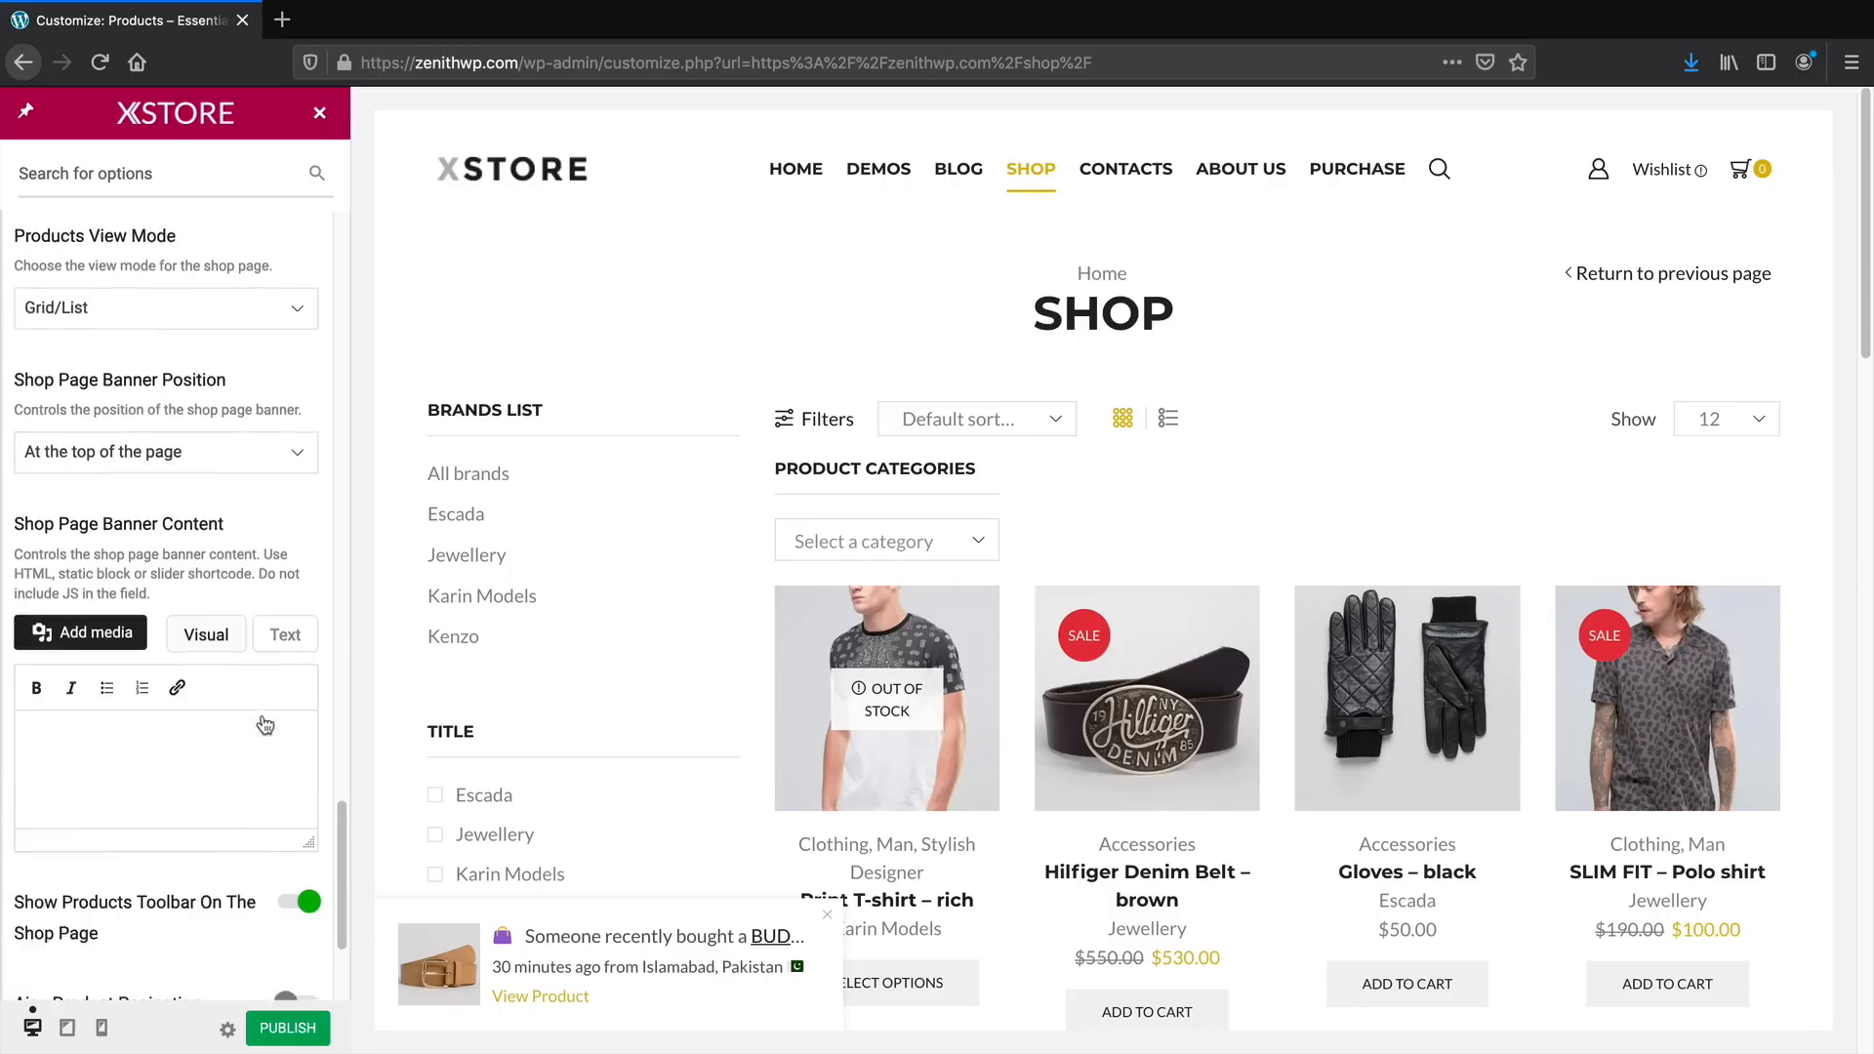
scroll(265, 721, up, 4)
scroll(266, 720, up, 4)
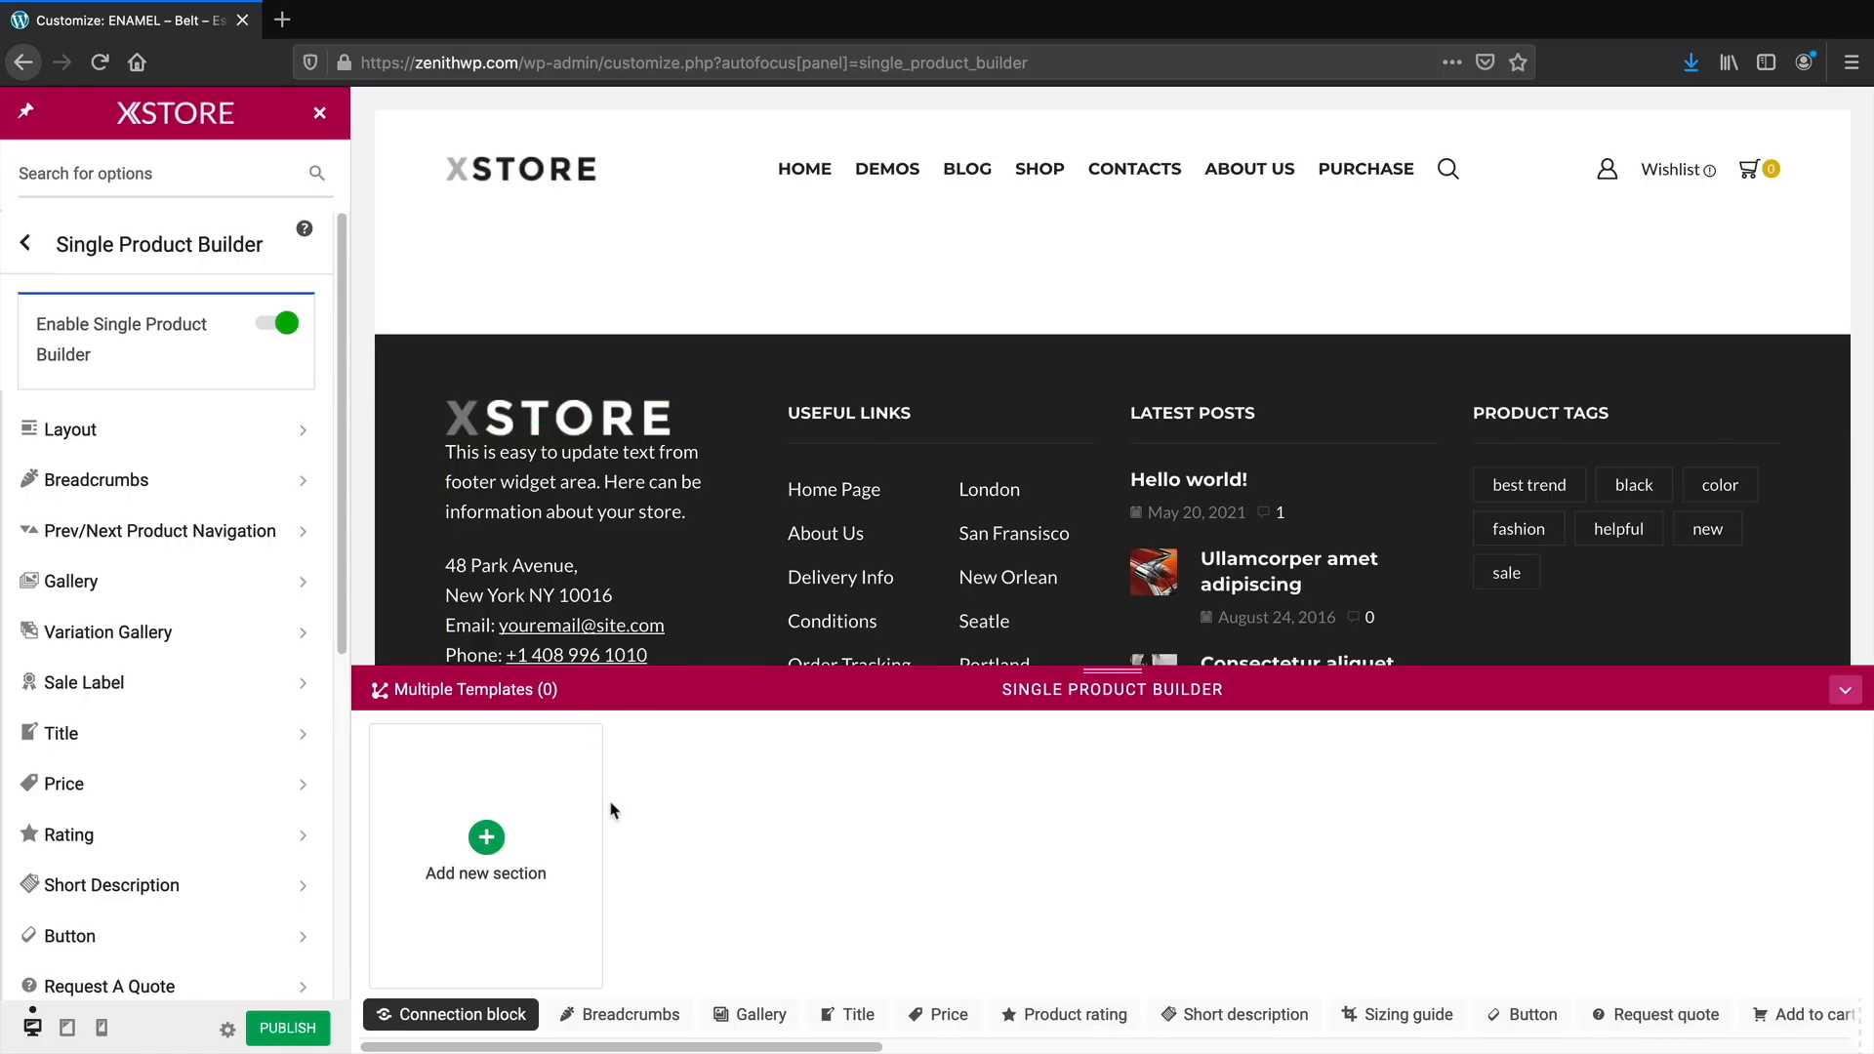
Add four sections to the Single Product Builder layout
click(486, 836)
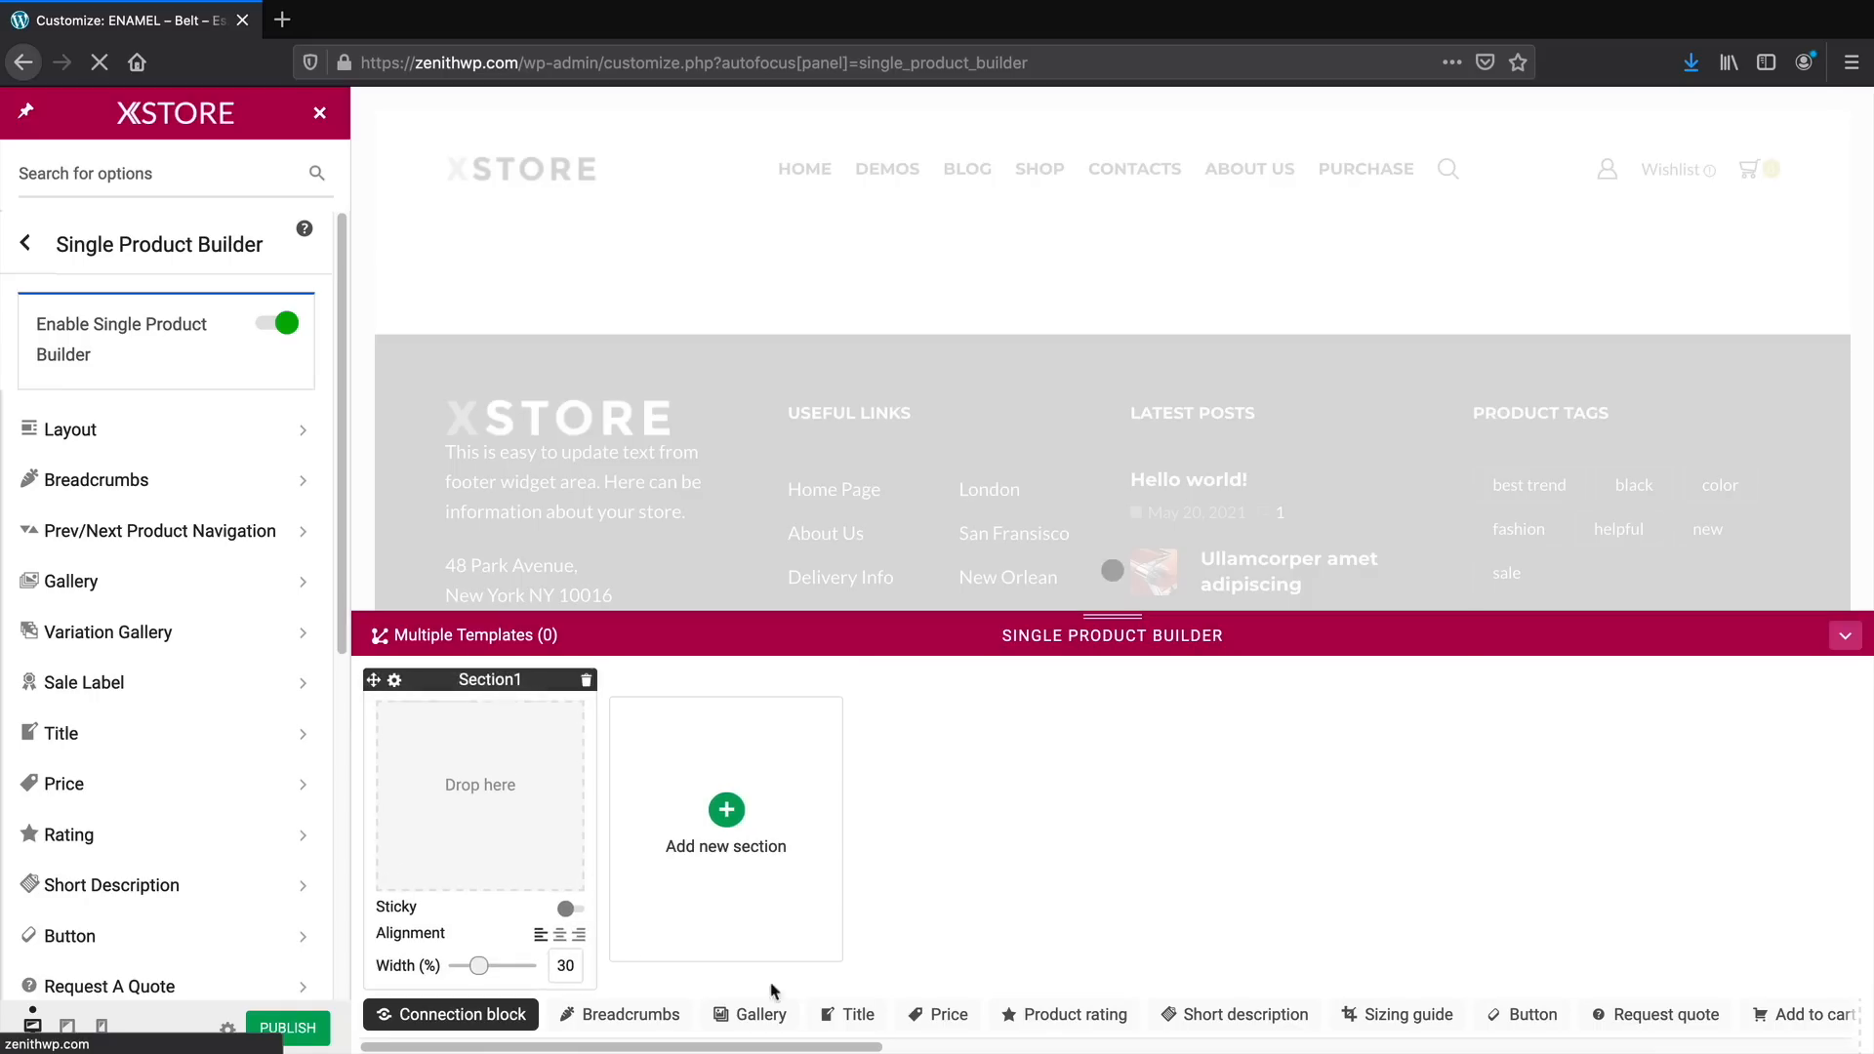
click(724, 807)
click(984, 818)
click(1227, 814)
Place Gallery in Section1, Title, Price and Short description in Section2, and Compare in Section3, and open the Title settings
drag(1296, 1009, 732, 820)
drag(858, 1014, 737, 759)
drag(752, 1015, 484, 732)
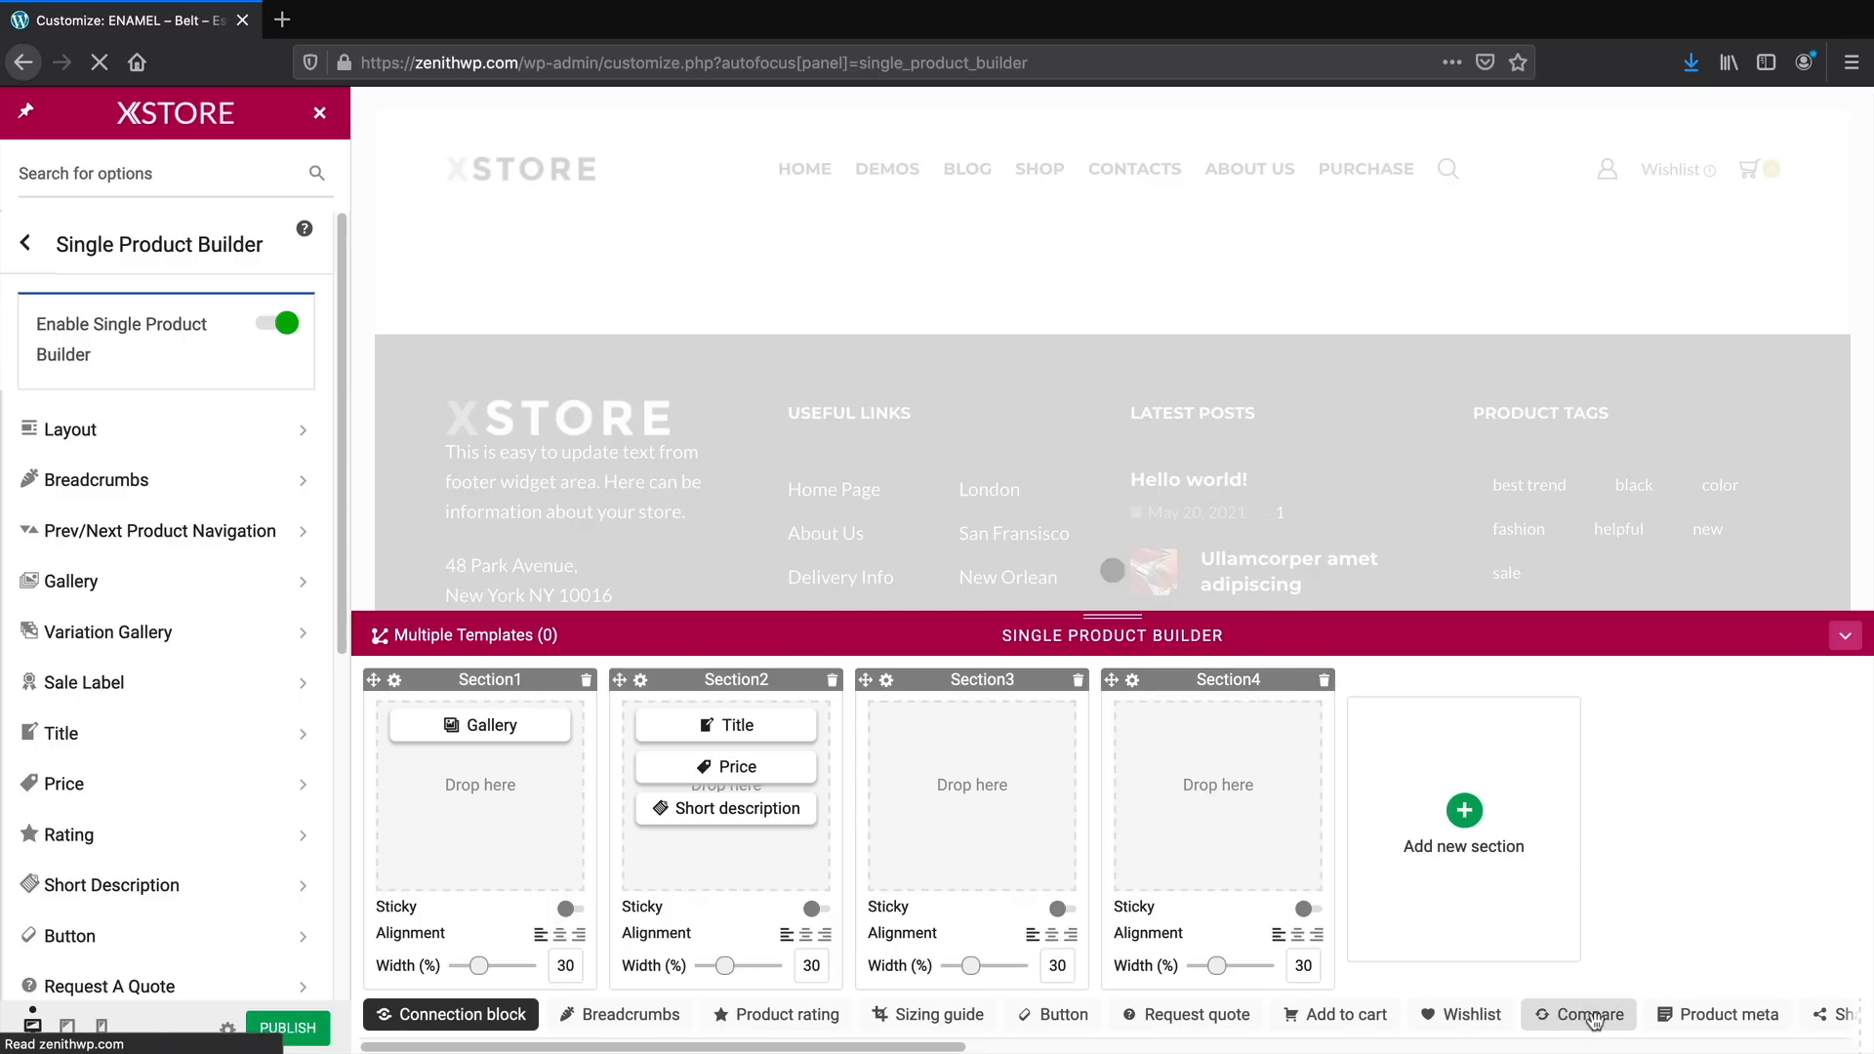
drag(1591, 1020, 977, 732)
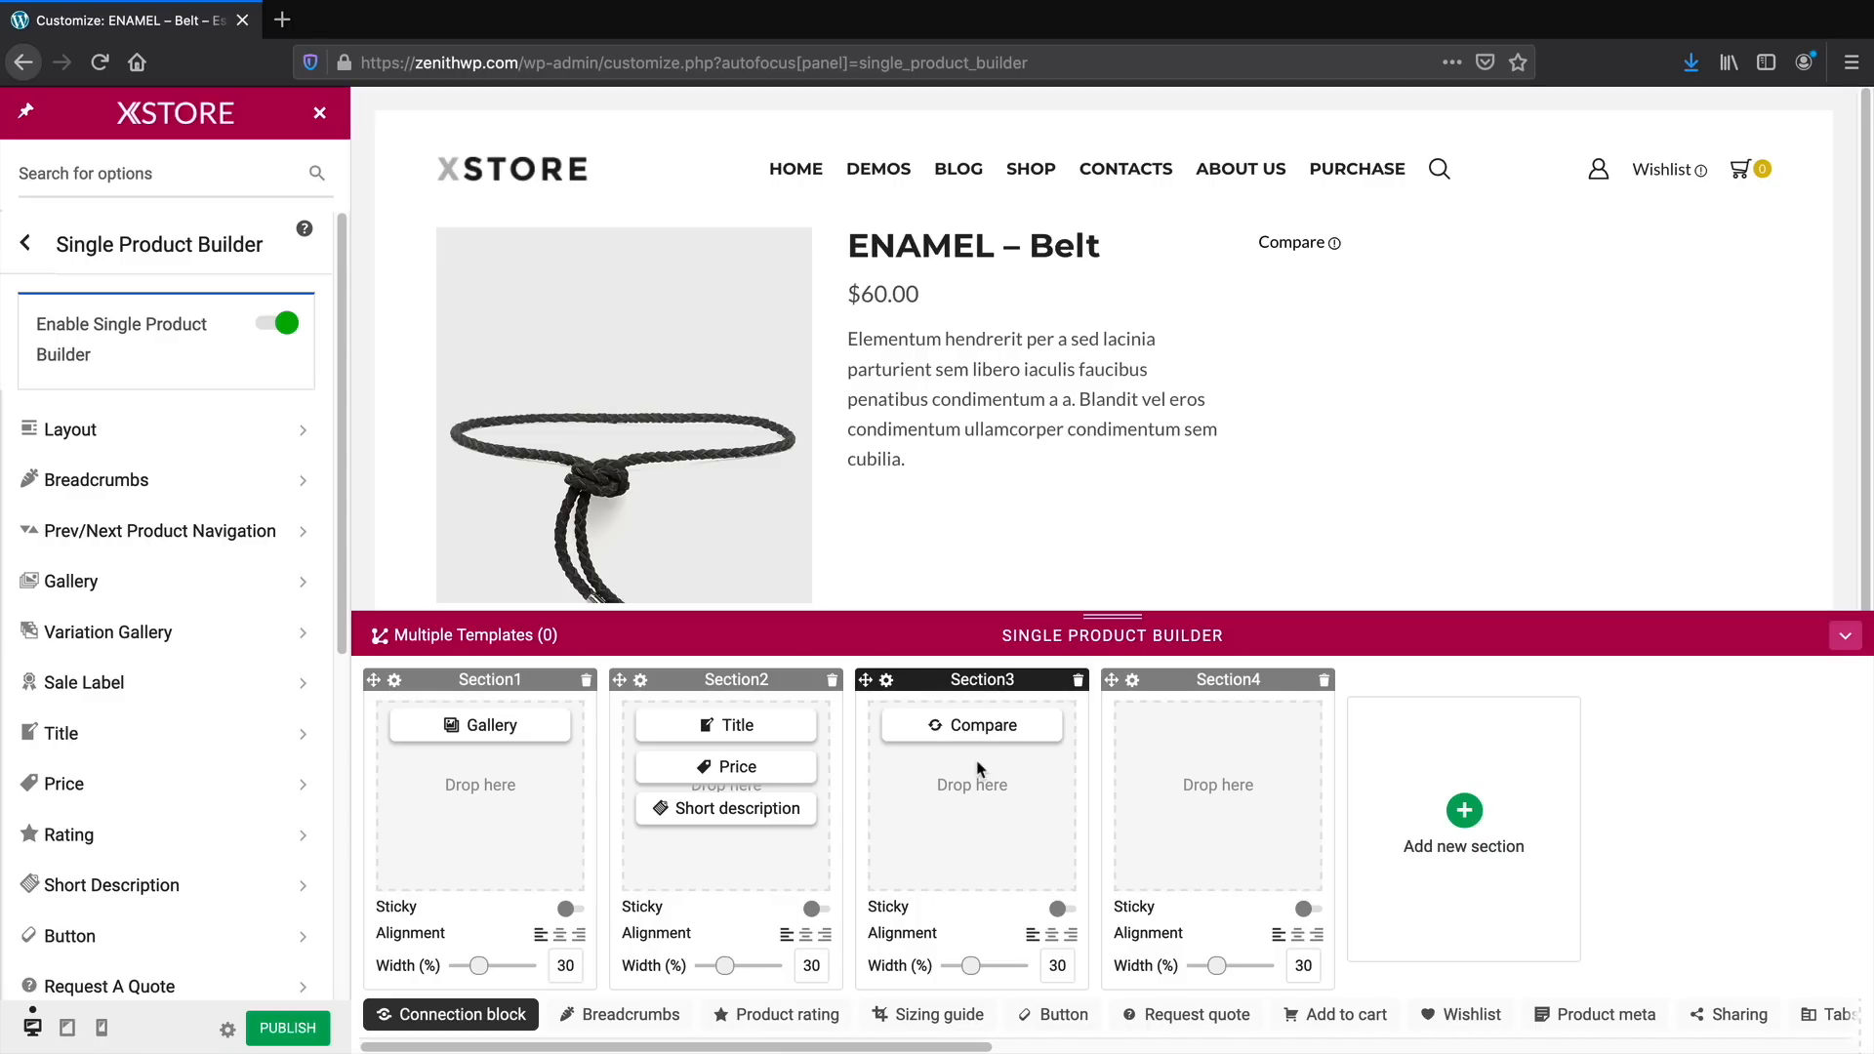
click(295, 740)
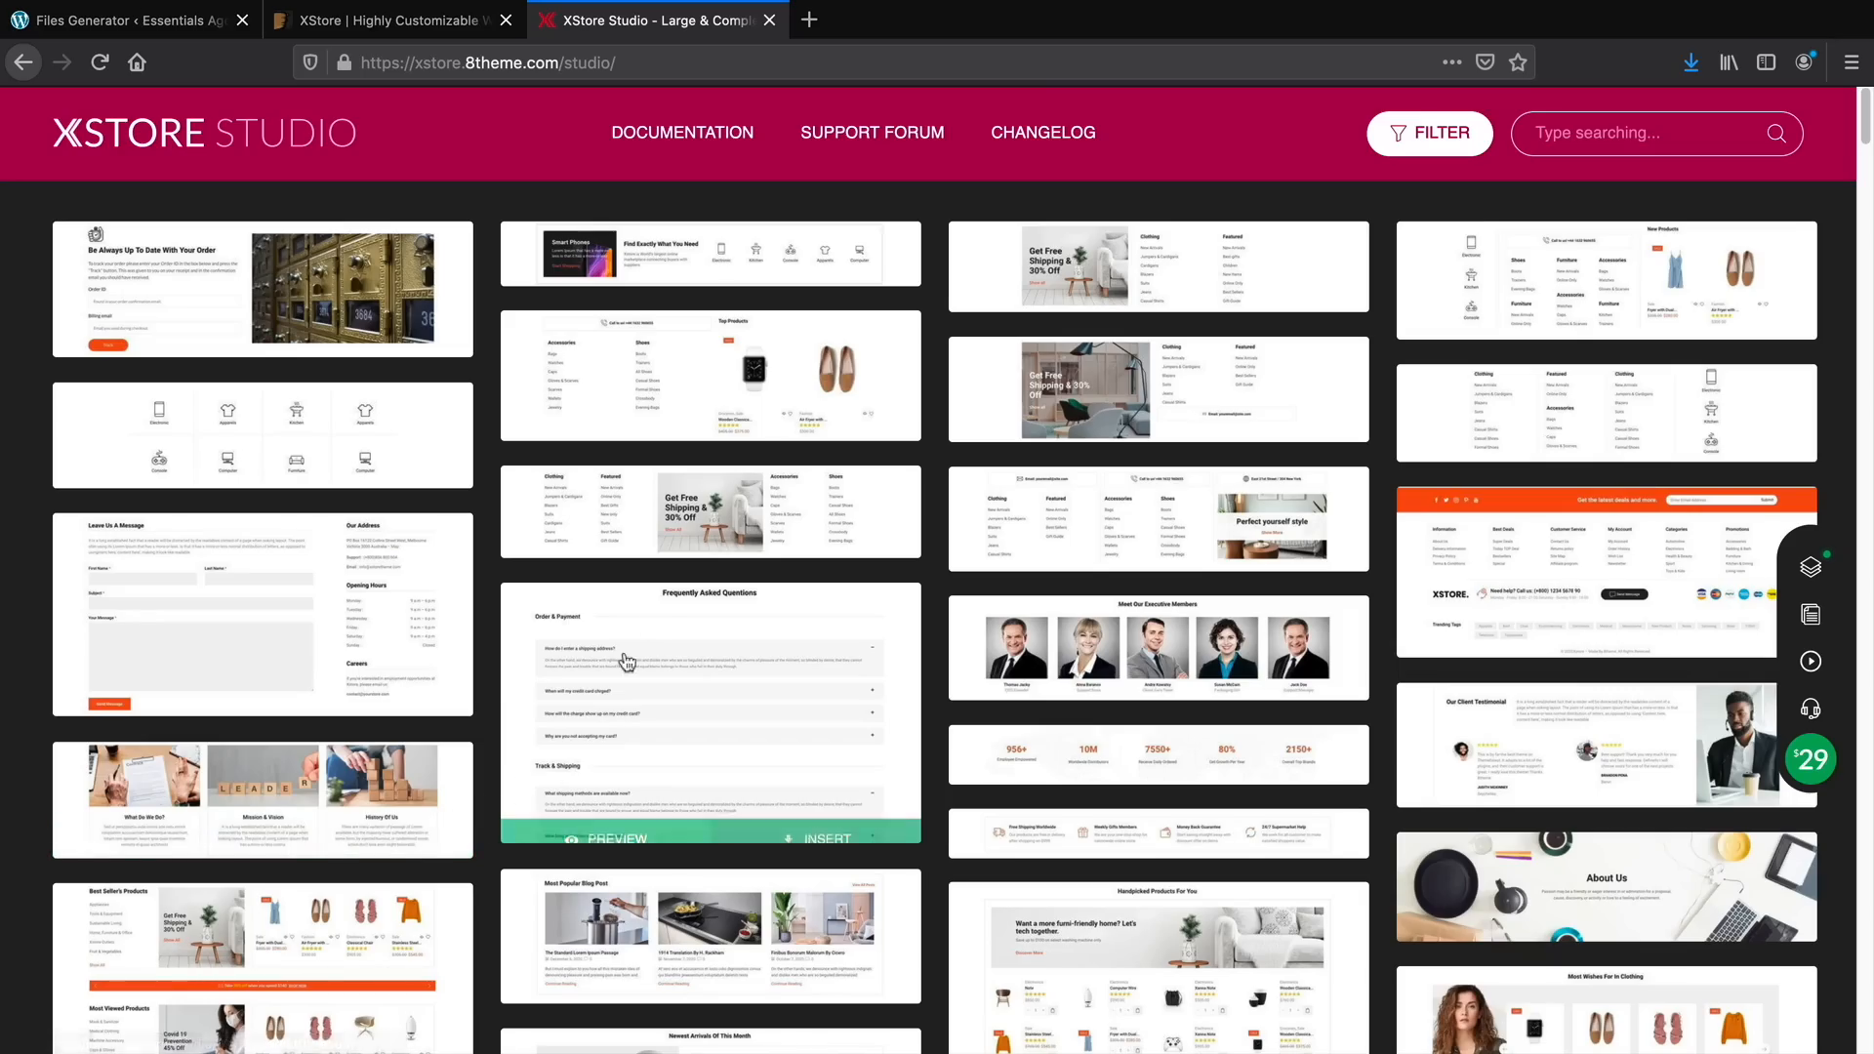
Browse the templates in XStore Studio, and return from Site Identity to the customizer's main options
scroll(665, 622, down, 8)
scroll(665, 631, up, 10)
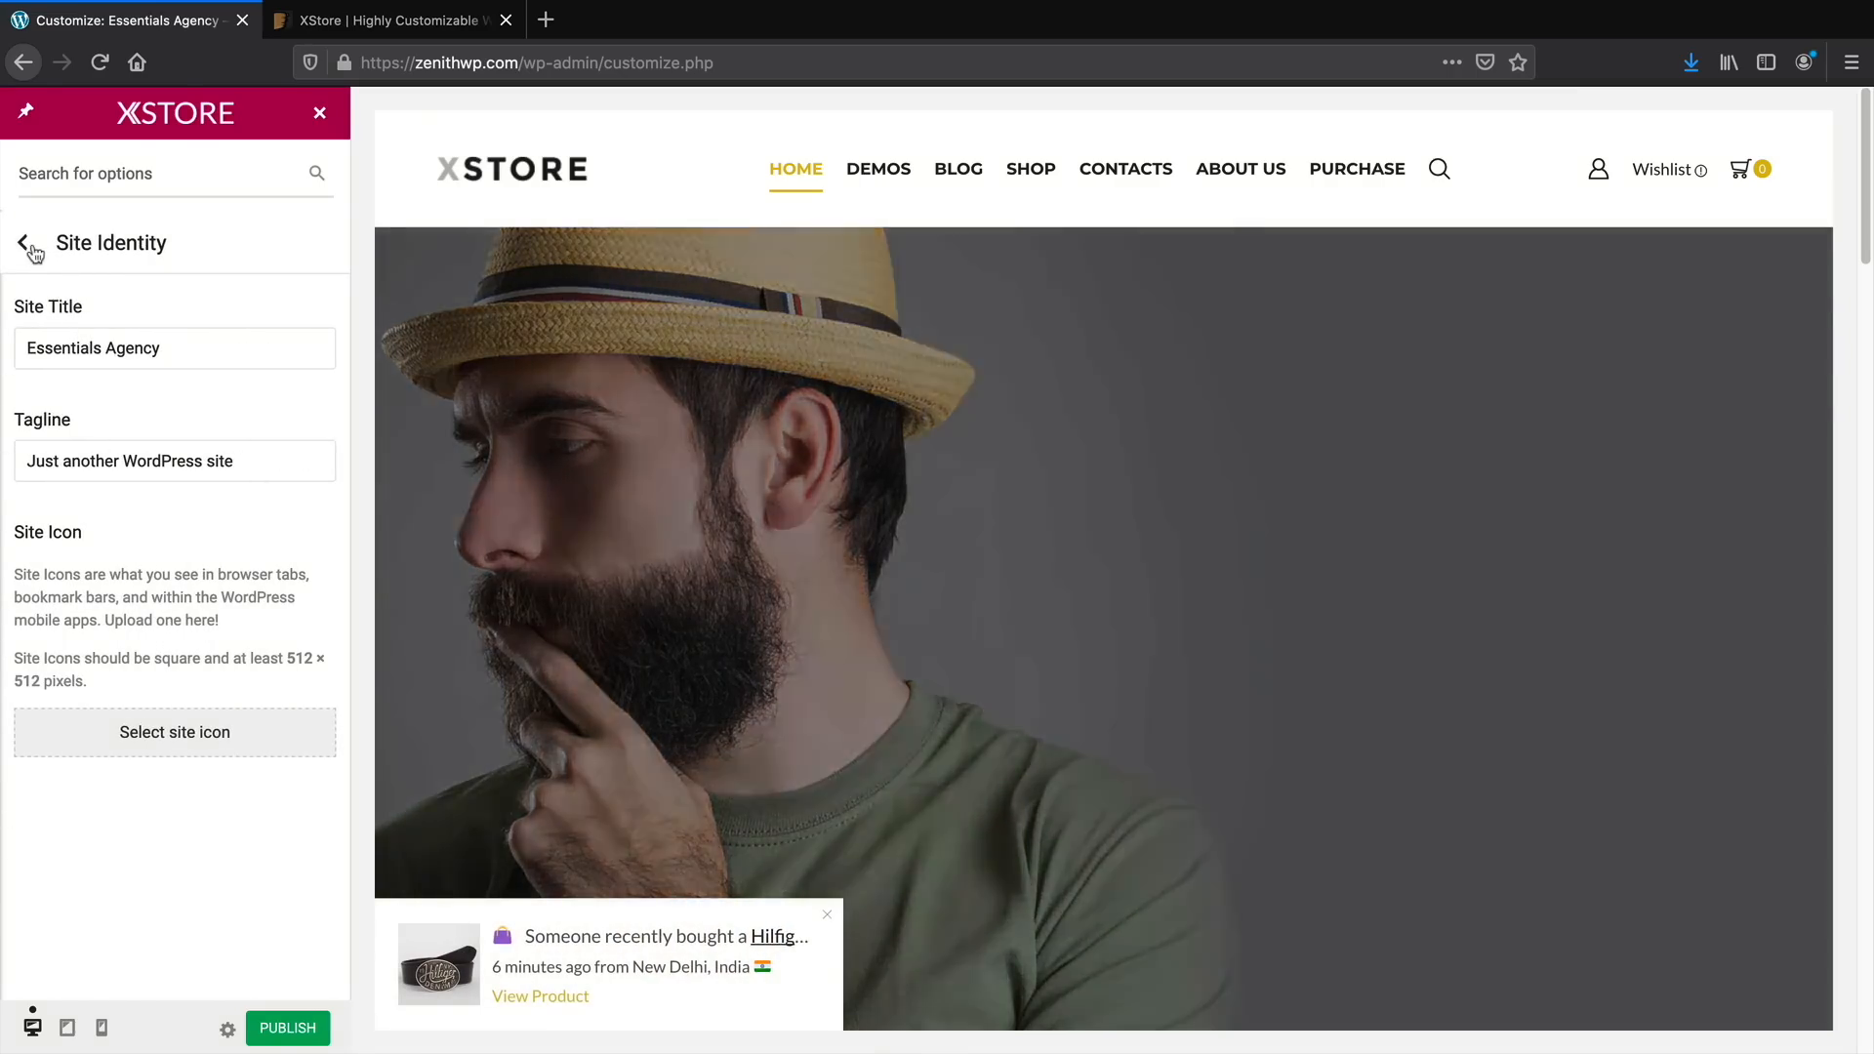
click(31, 244)
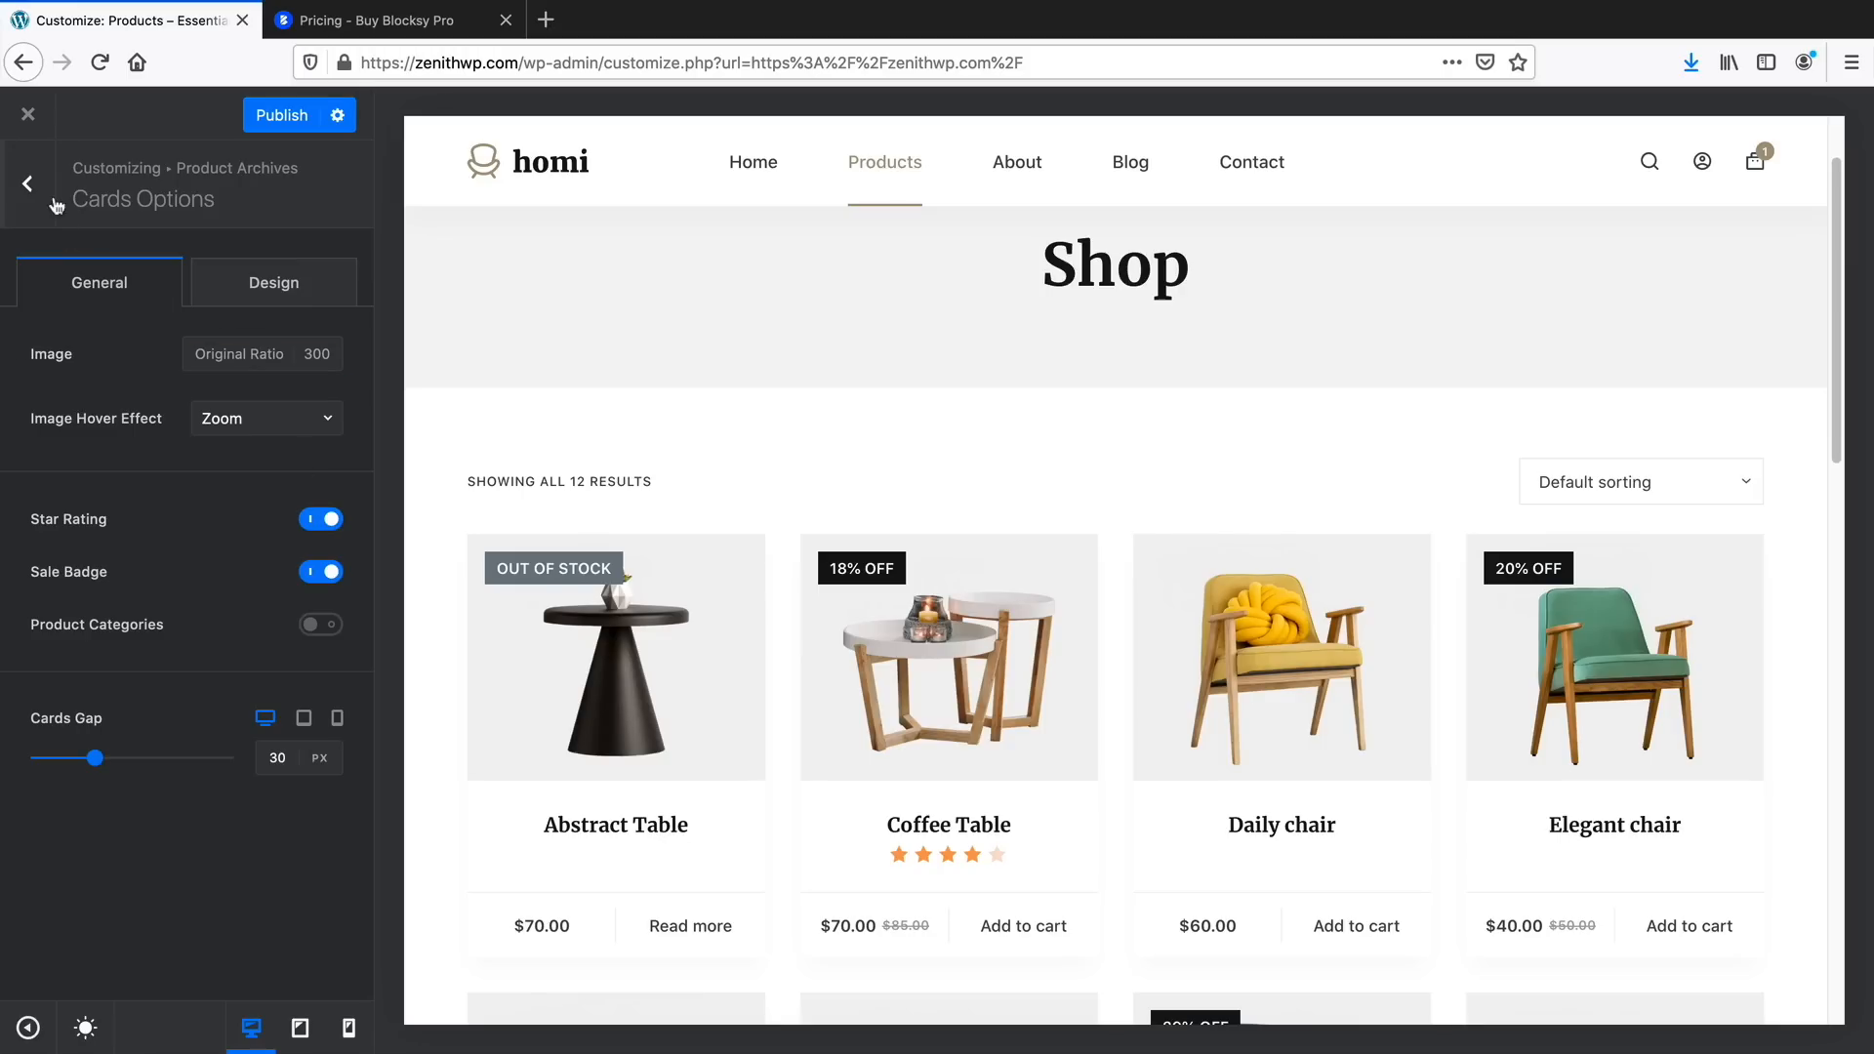
Check the Cards Options entry of Blocksy's Product Archives, and browse the theme's starter sites
click(55, 200)
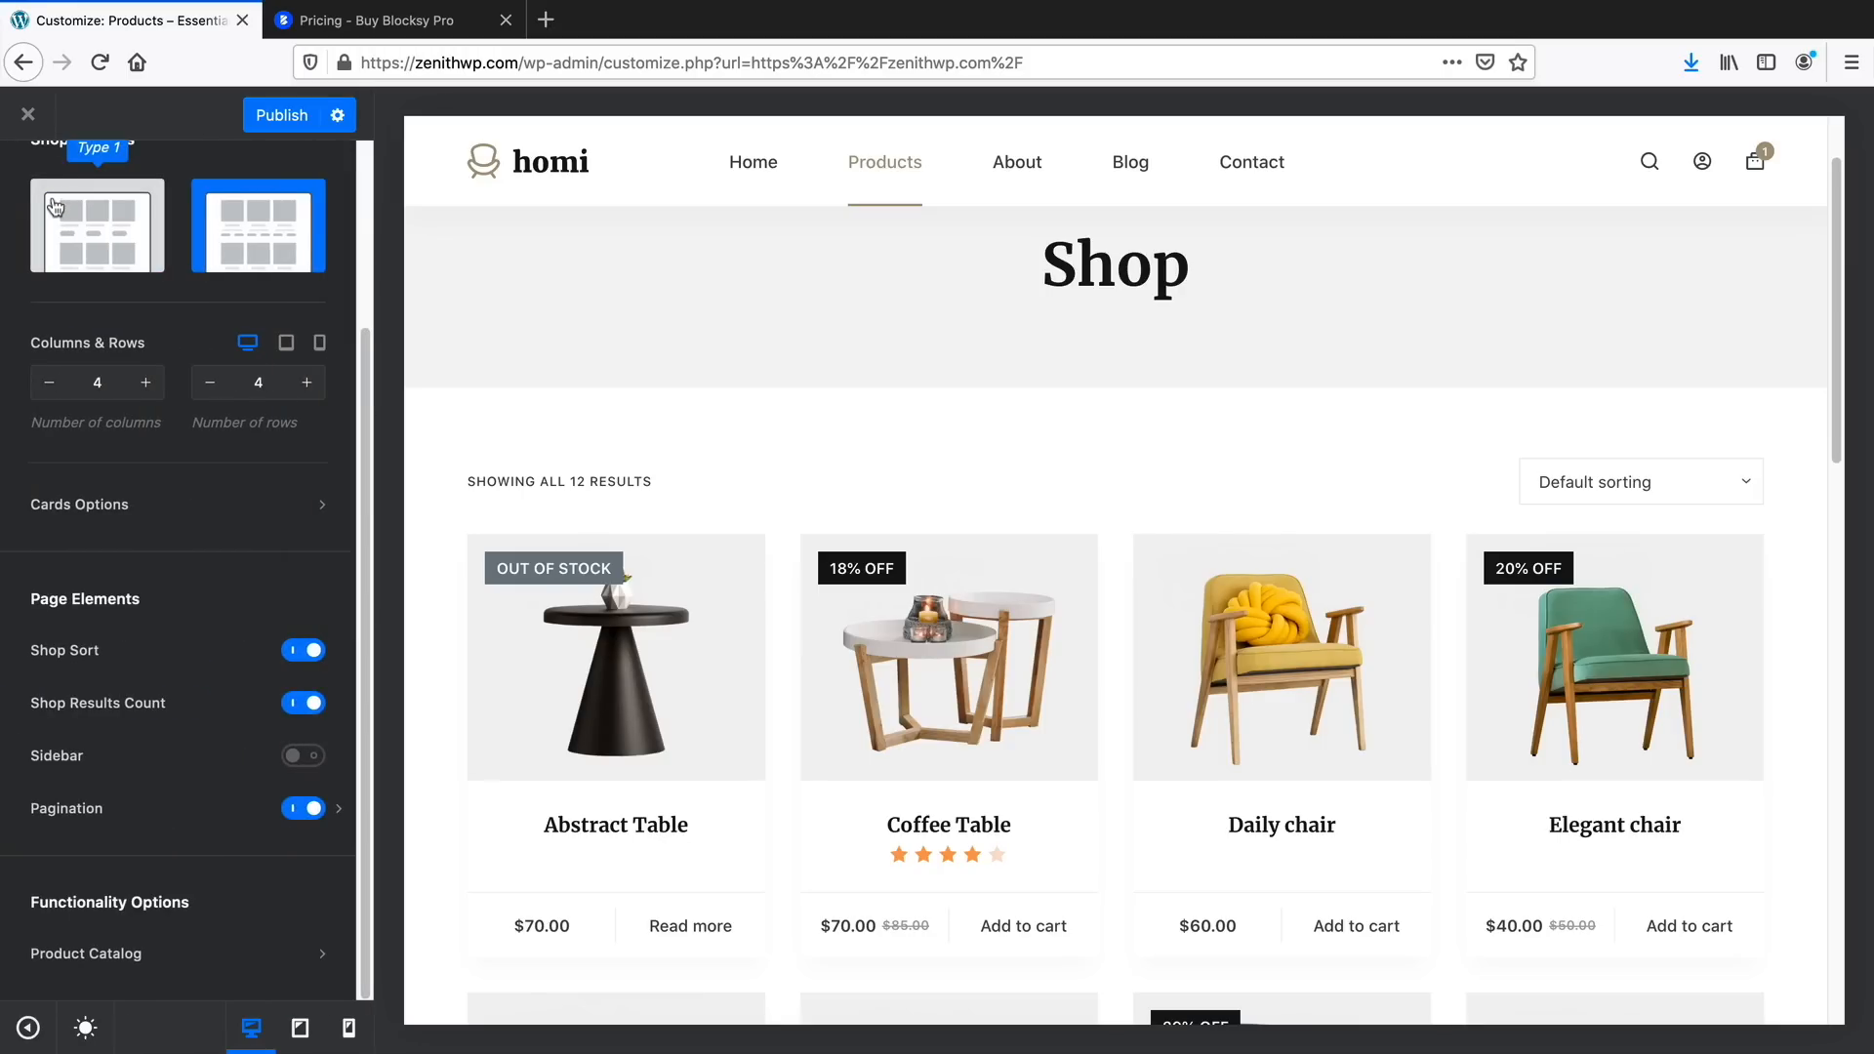
click(317, 504)
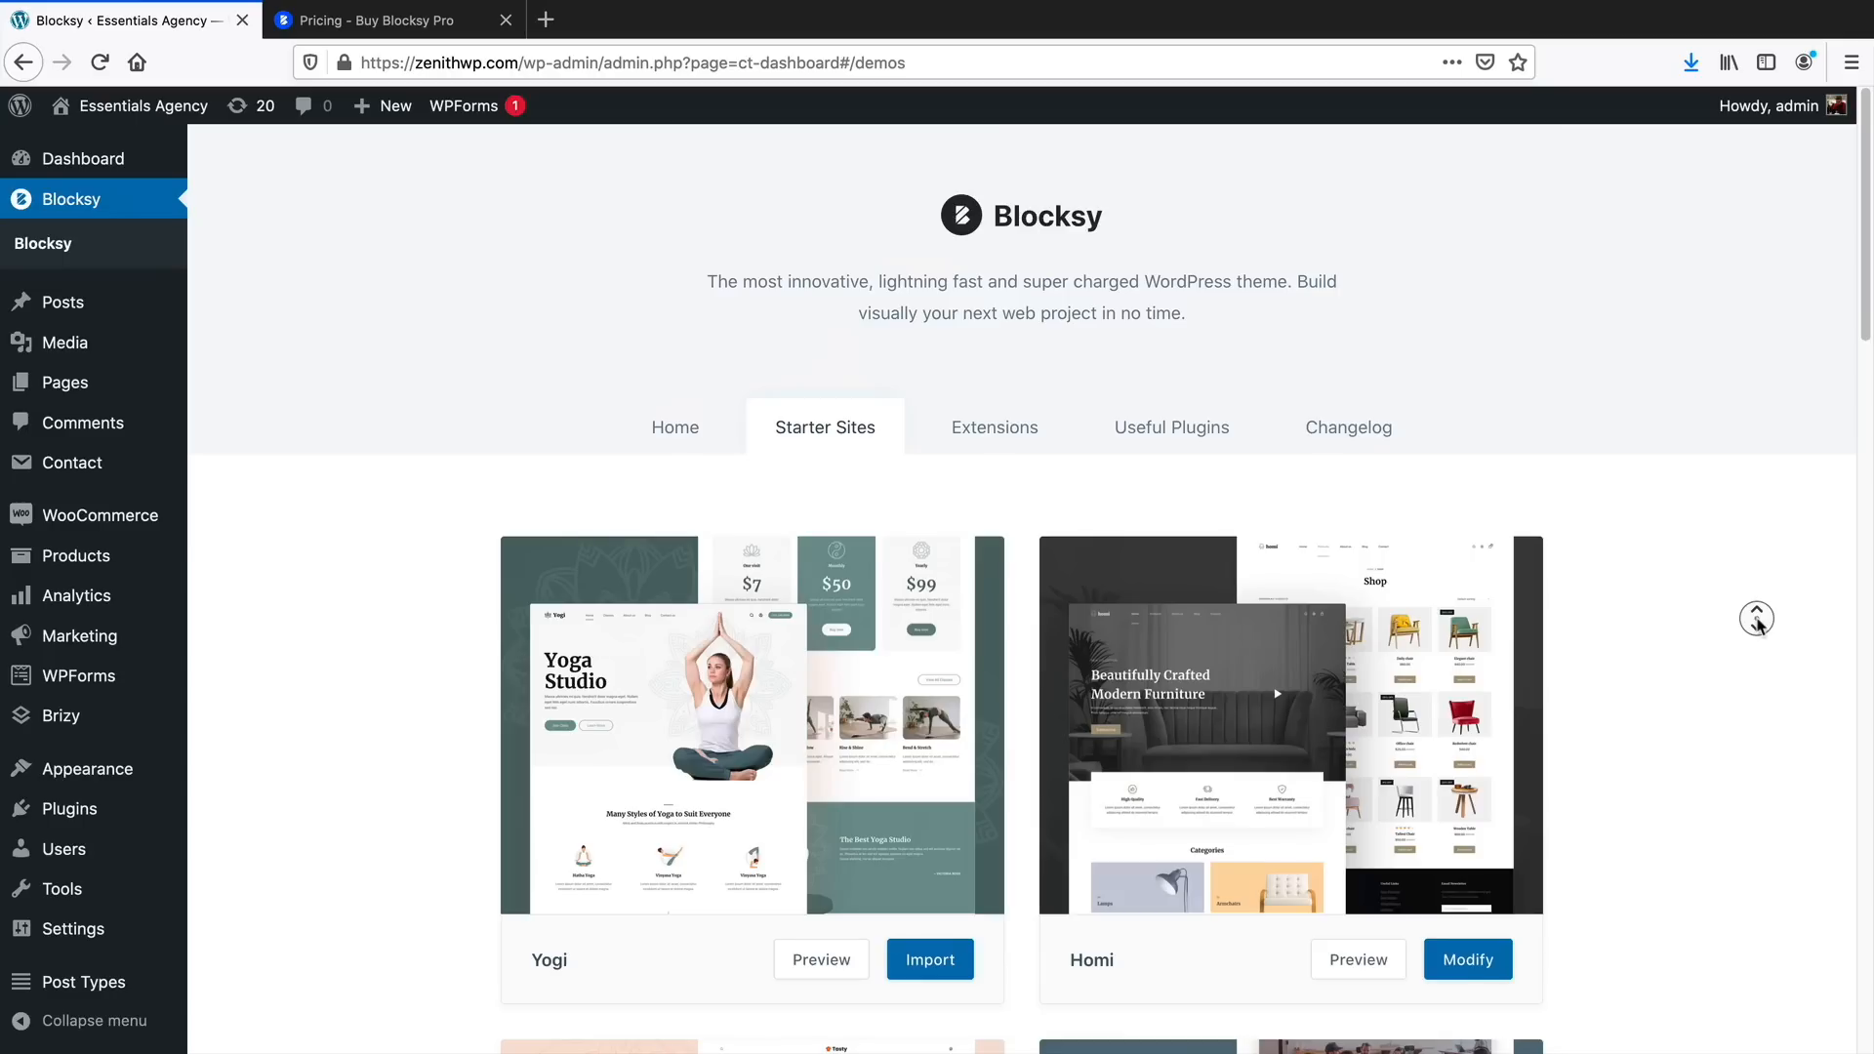
scroll(1759, 623, down, 3)
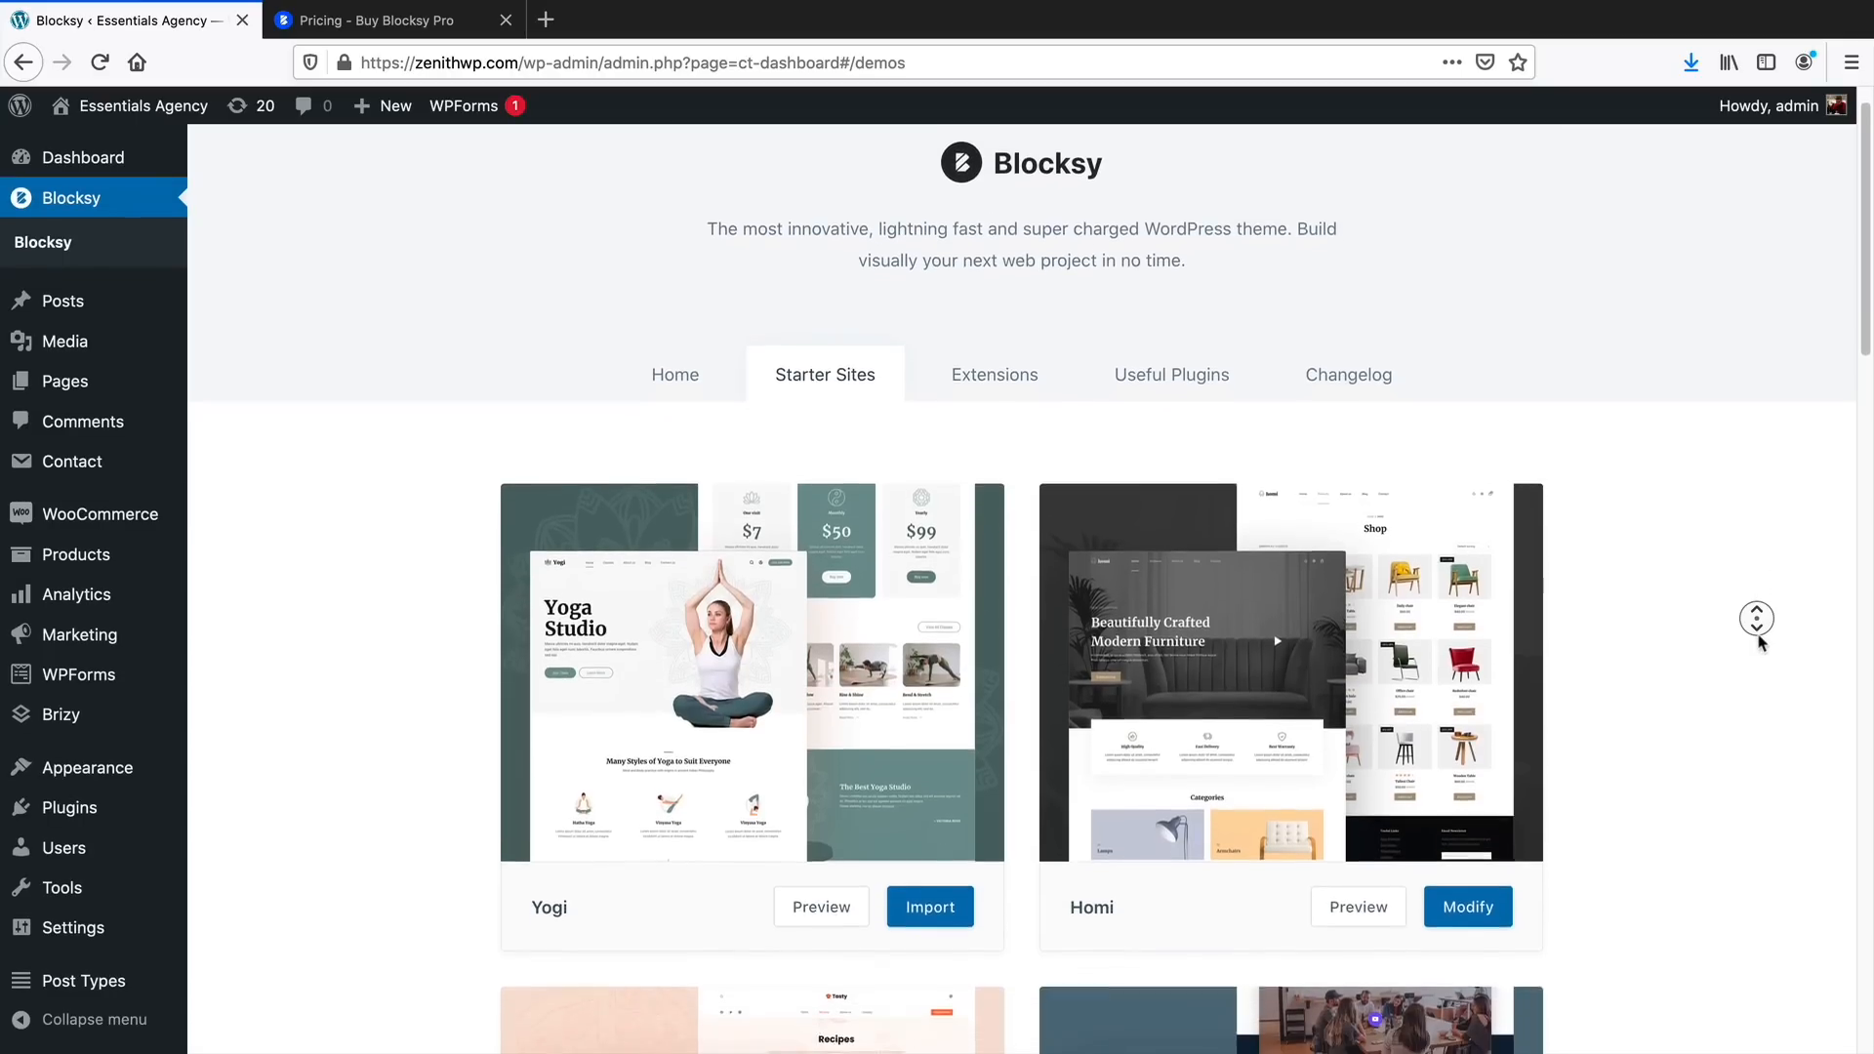
scroll(1759, 642, down, 2)
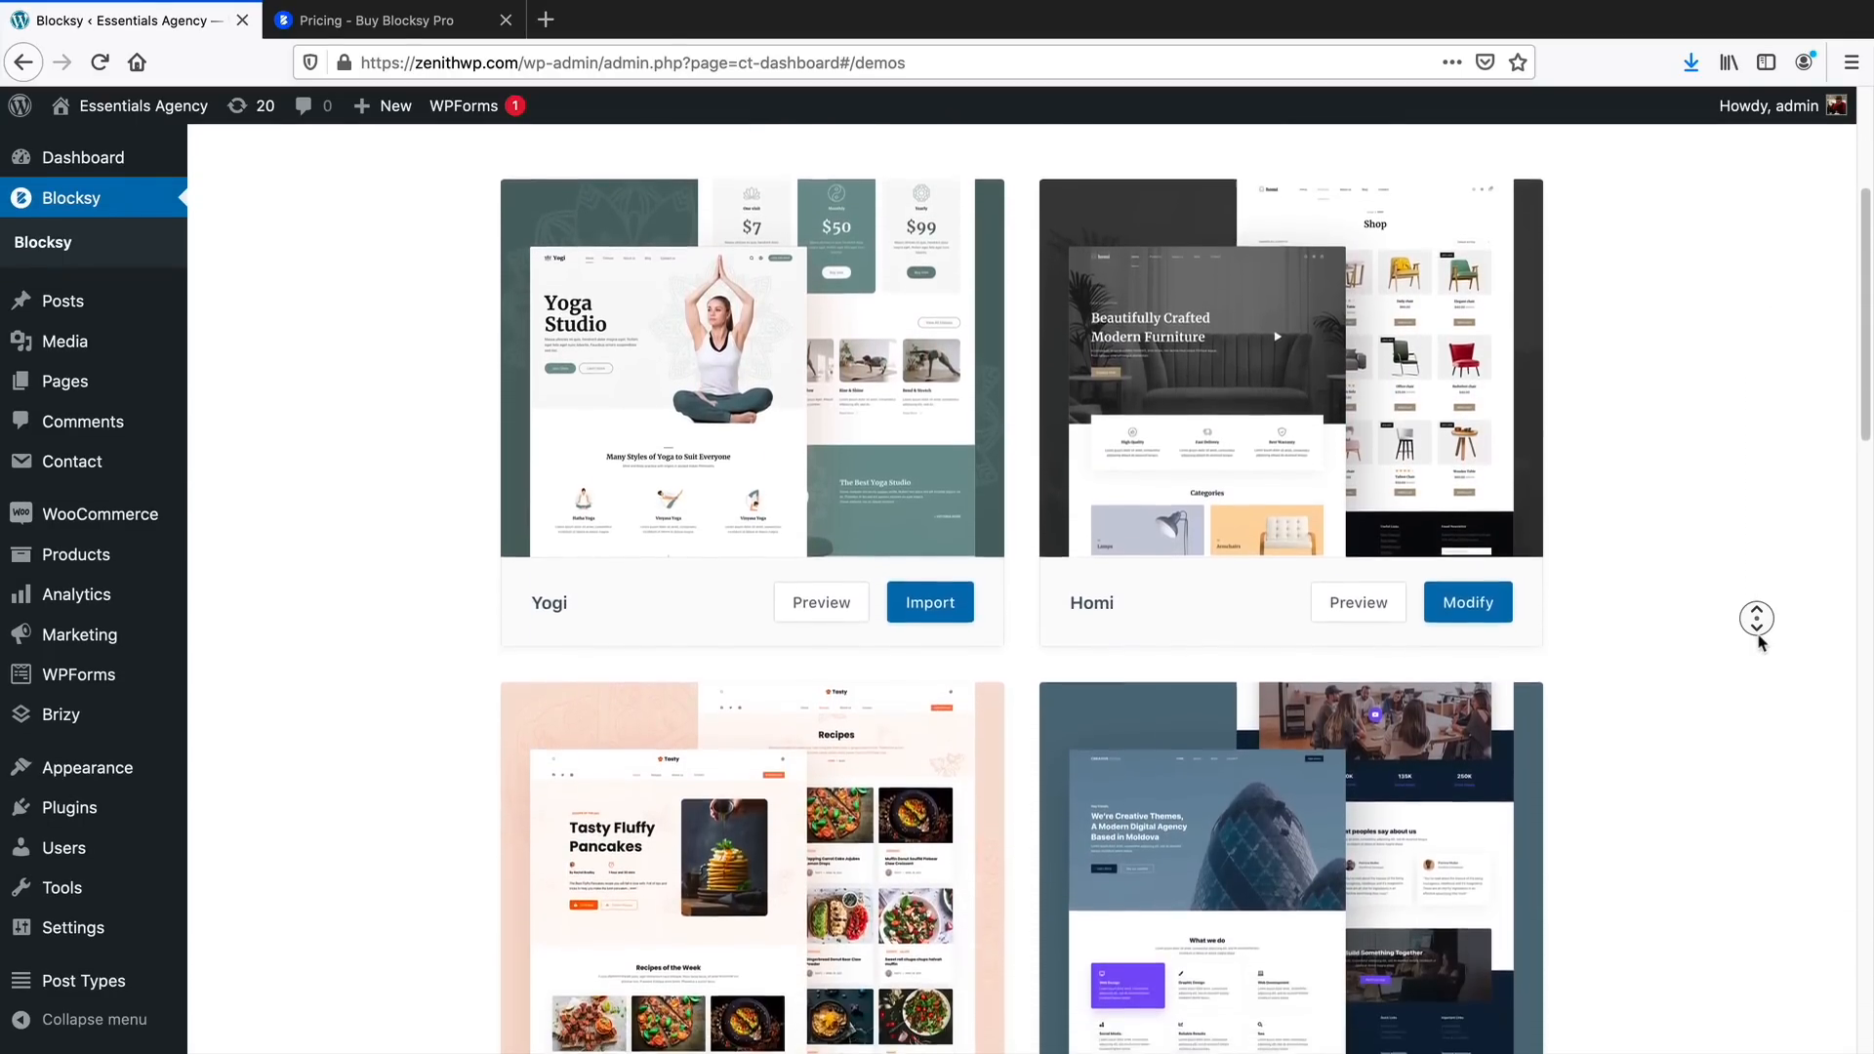
scroll(1758, 641, down, 3)
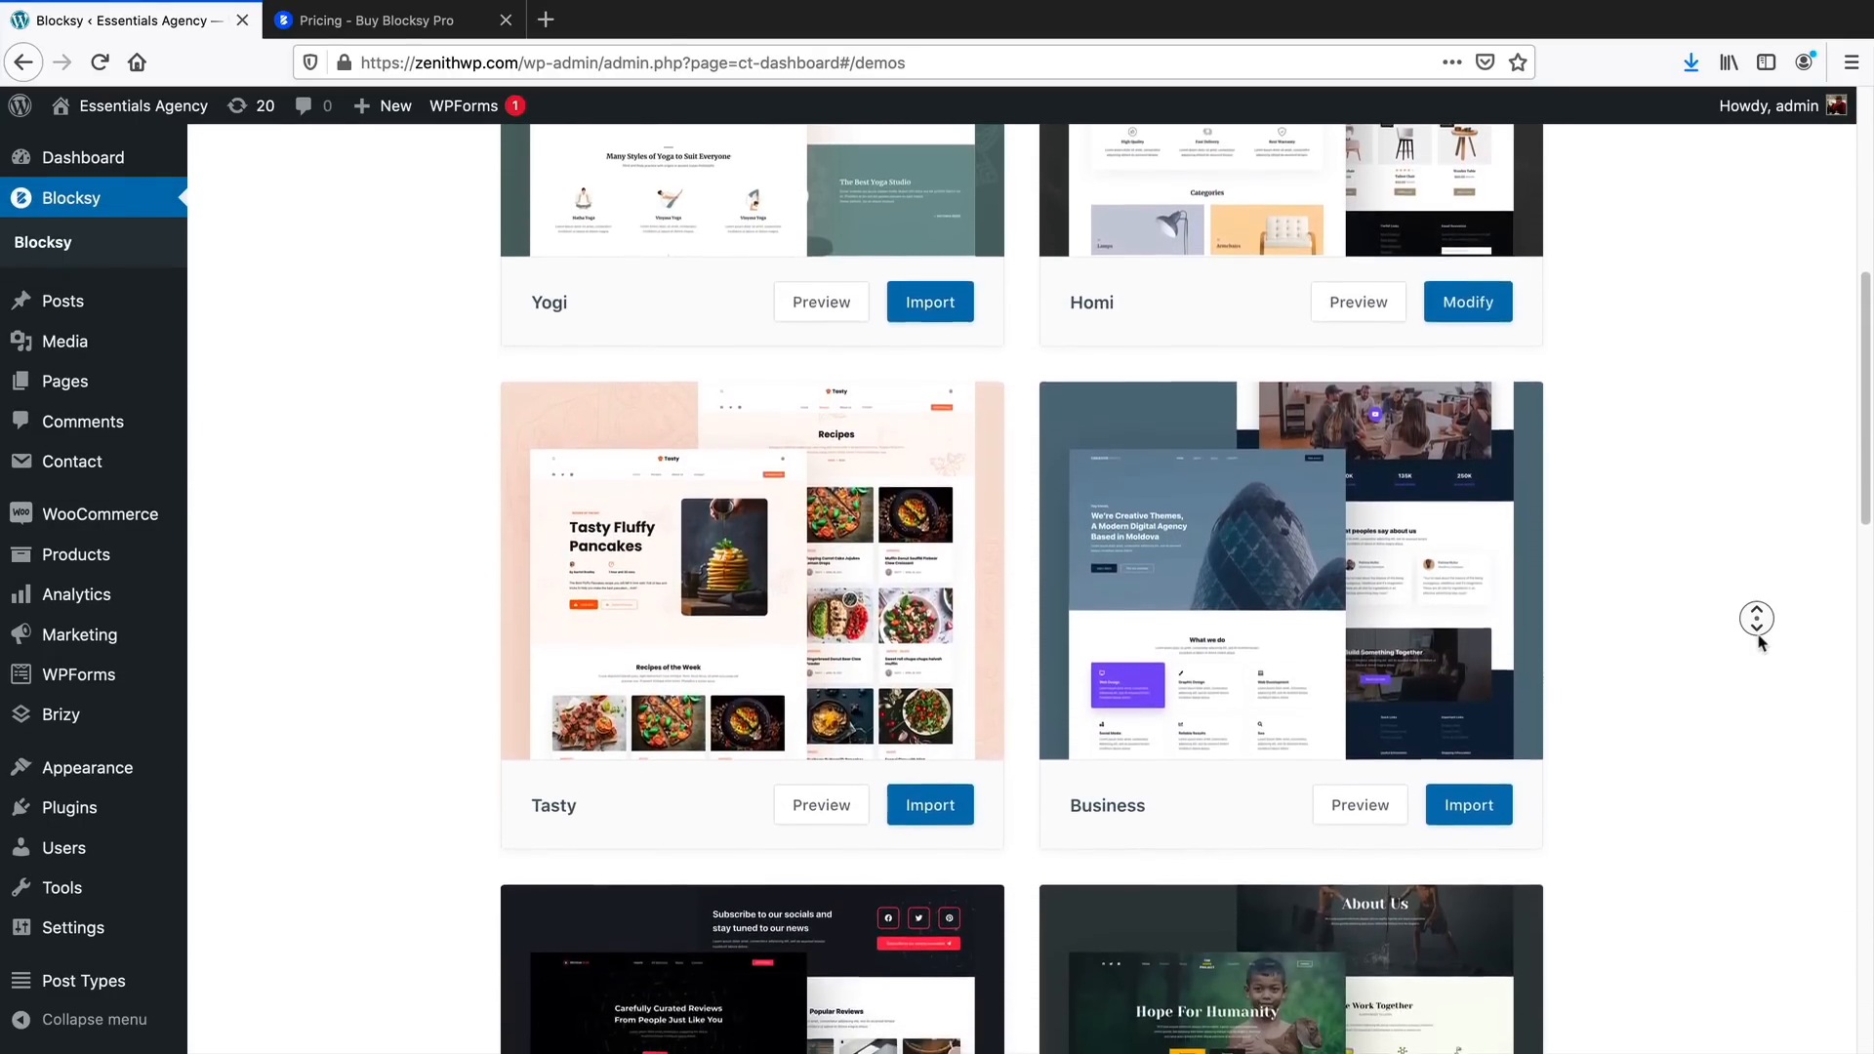
scroll(1759, 641, down, 3)
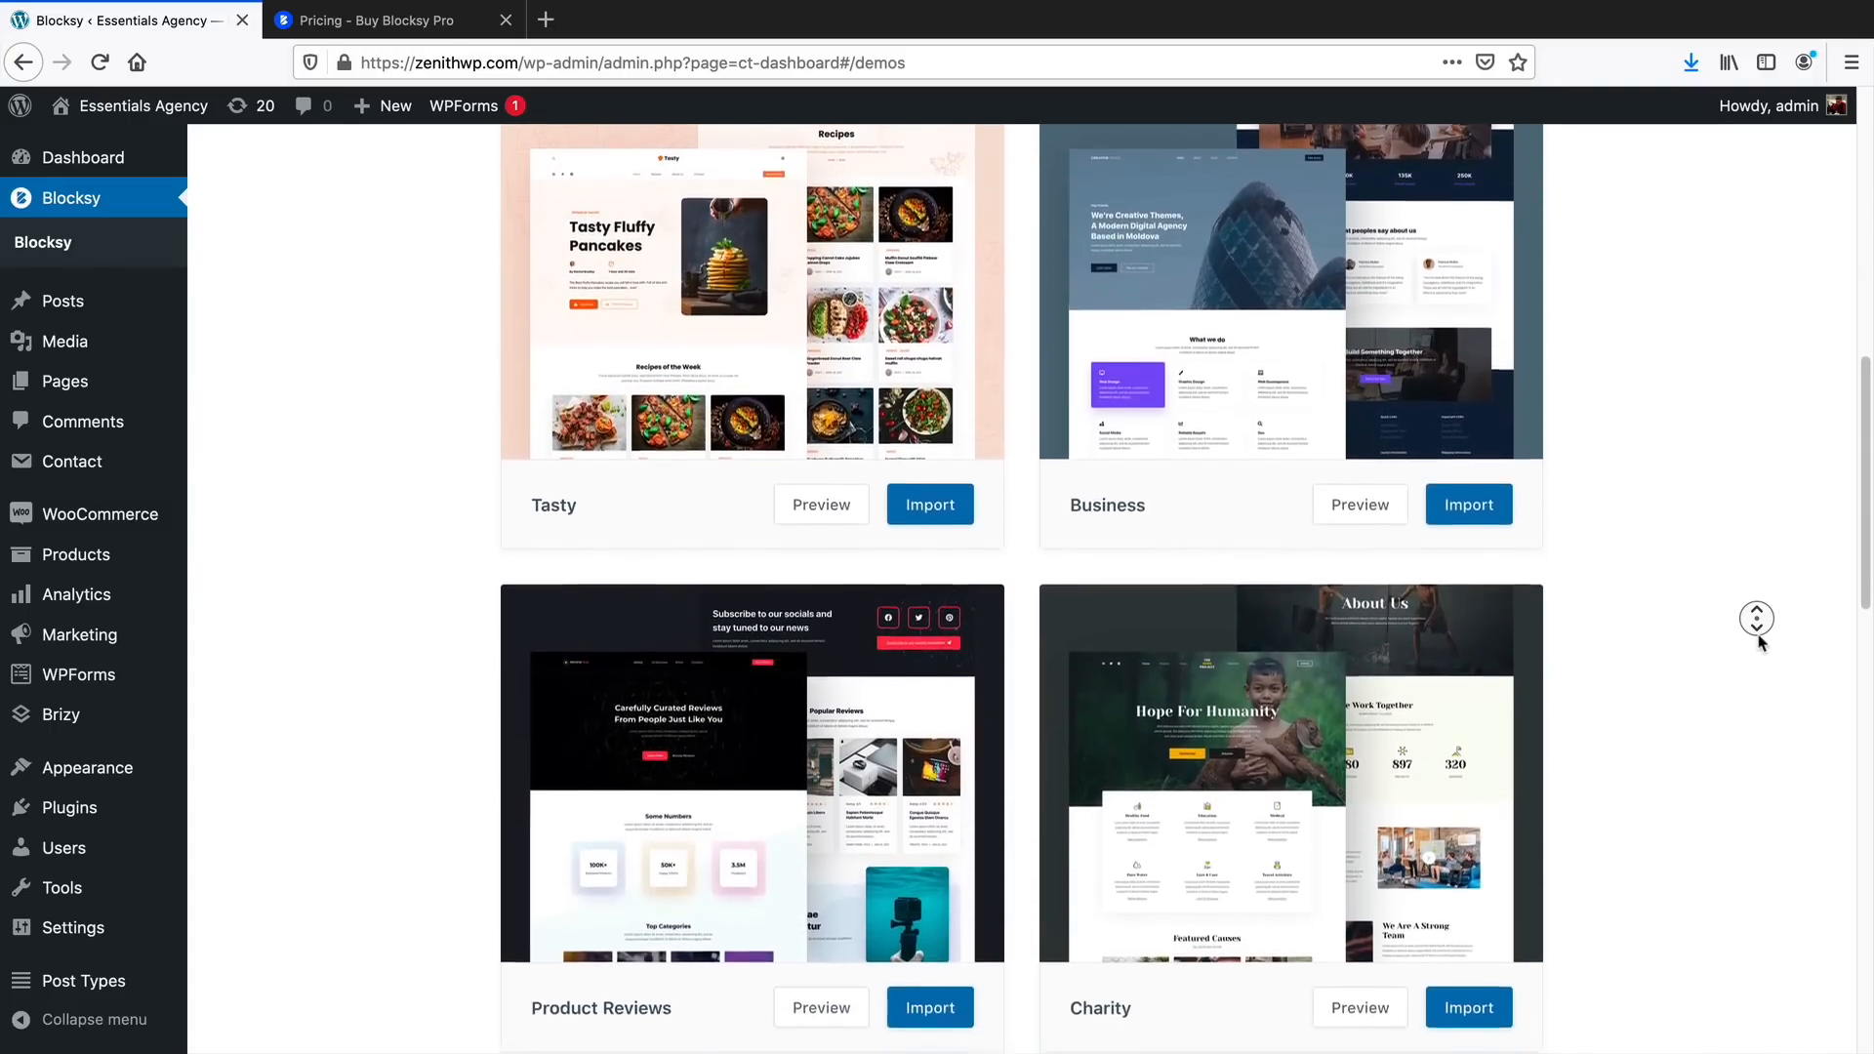
scroll(1759, 642, down, 3)
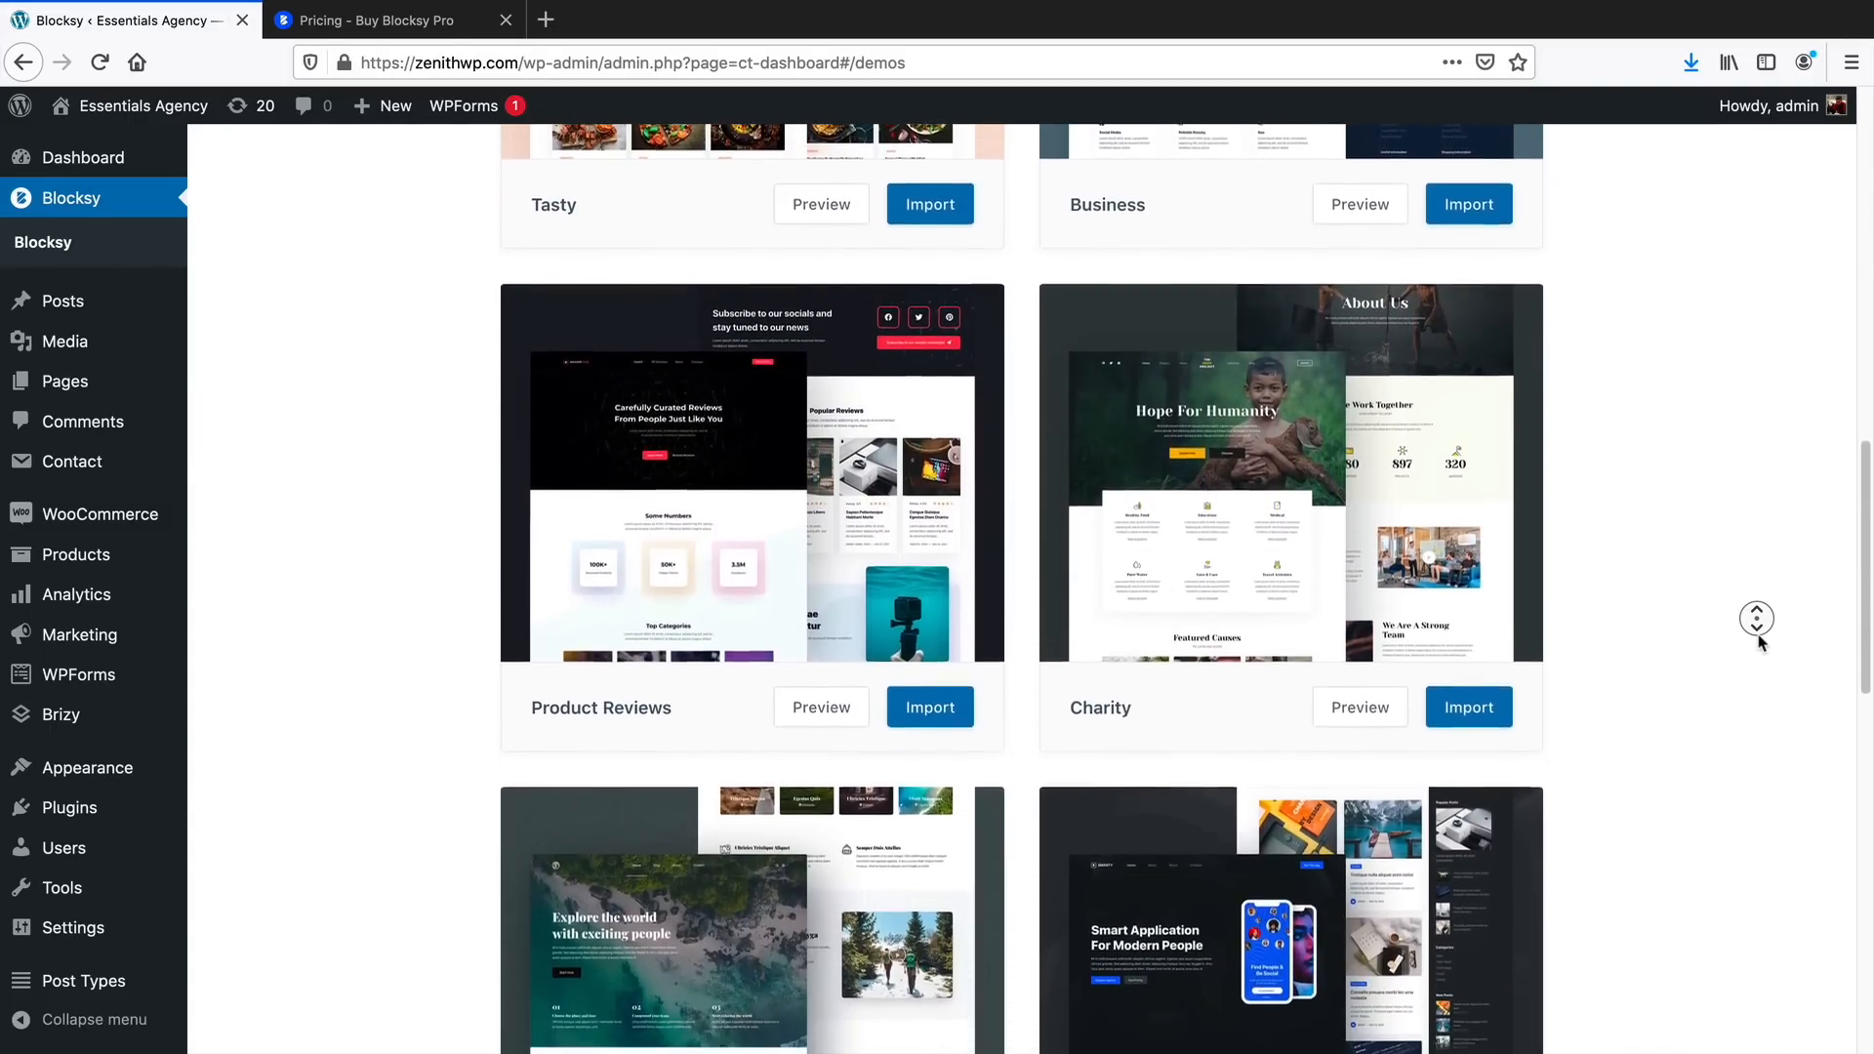
scroll(1759, 641, down, 3)
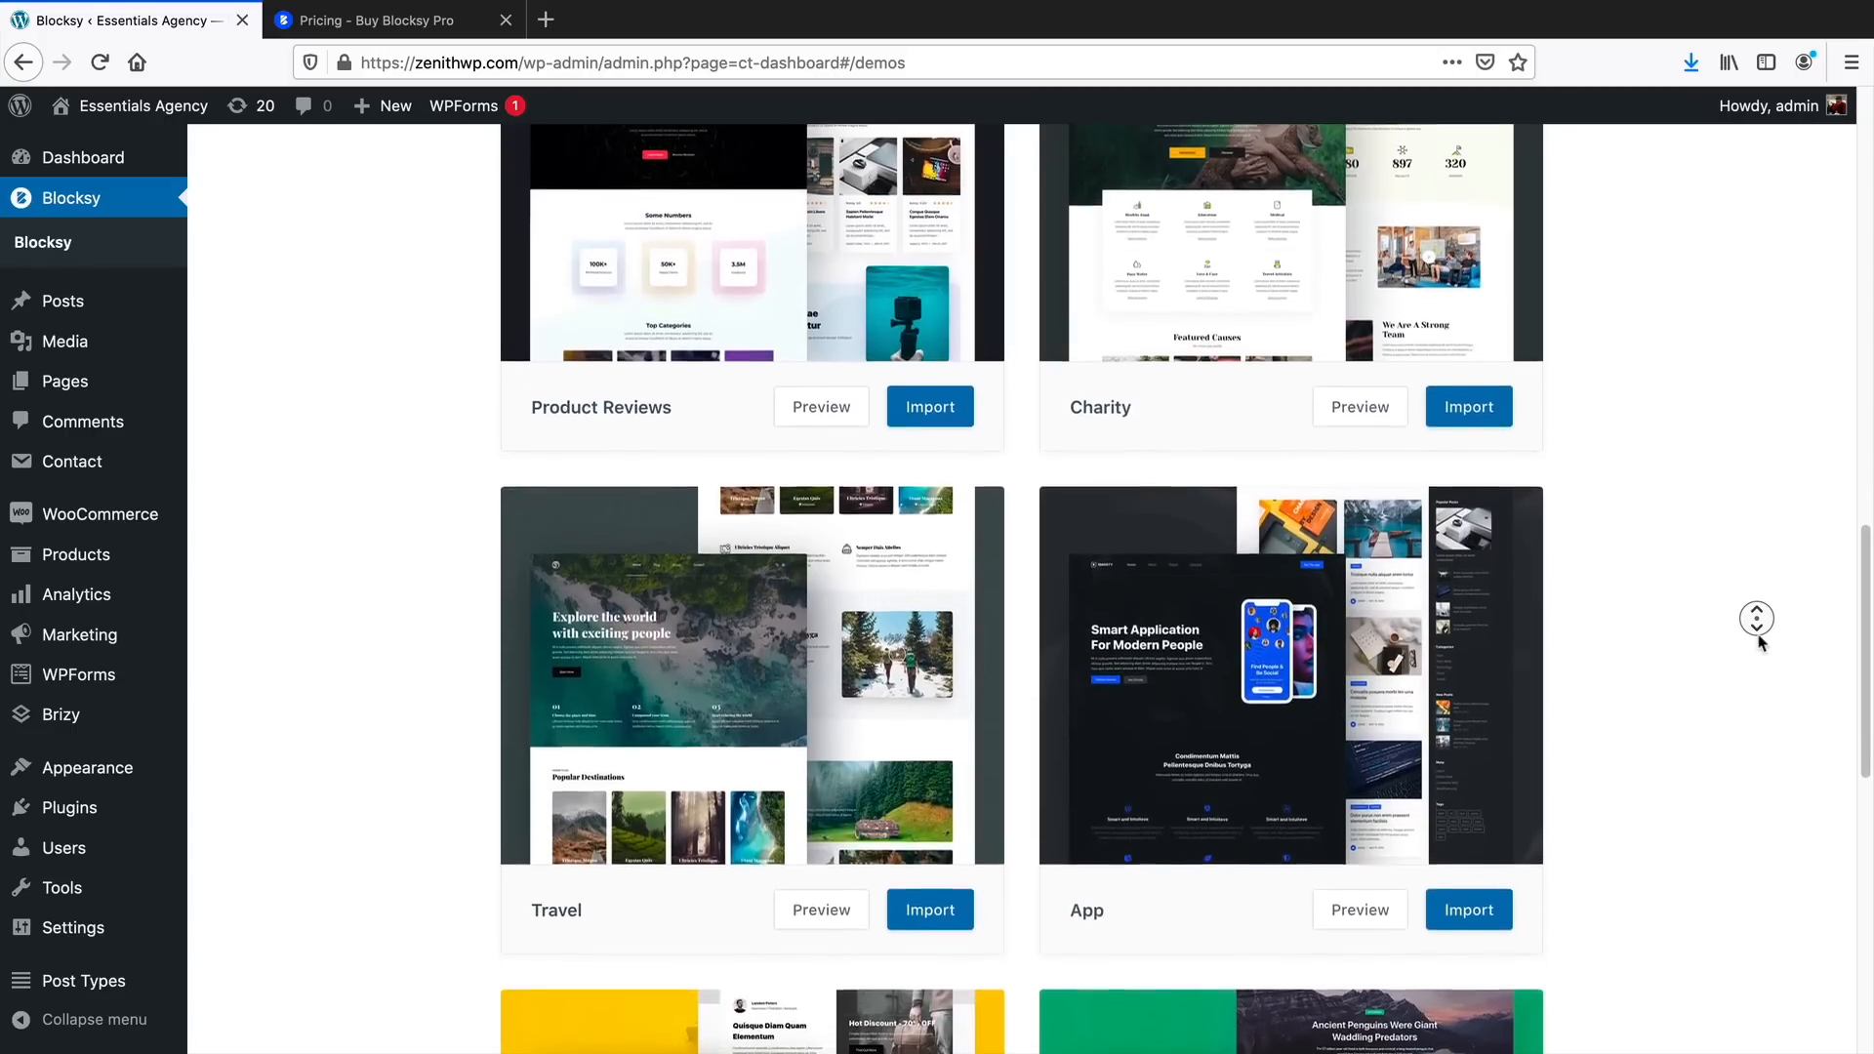
scroll(1759, 641, down, 3)
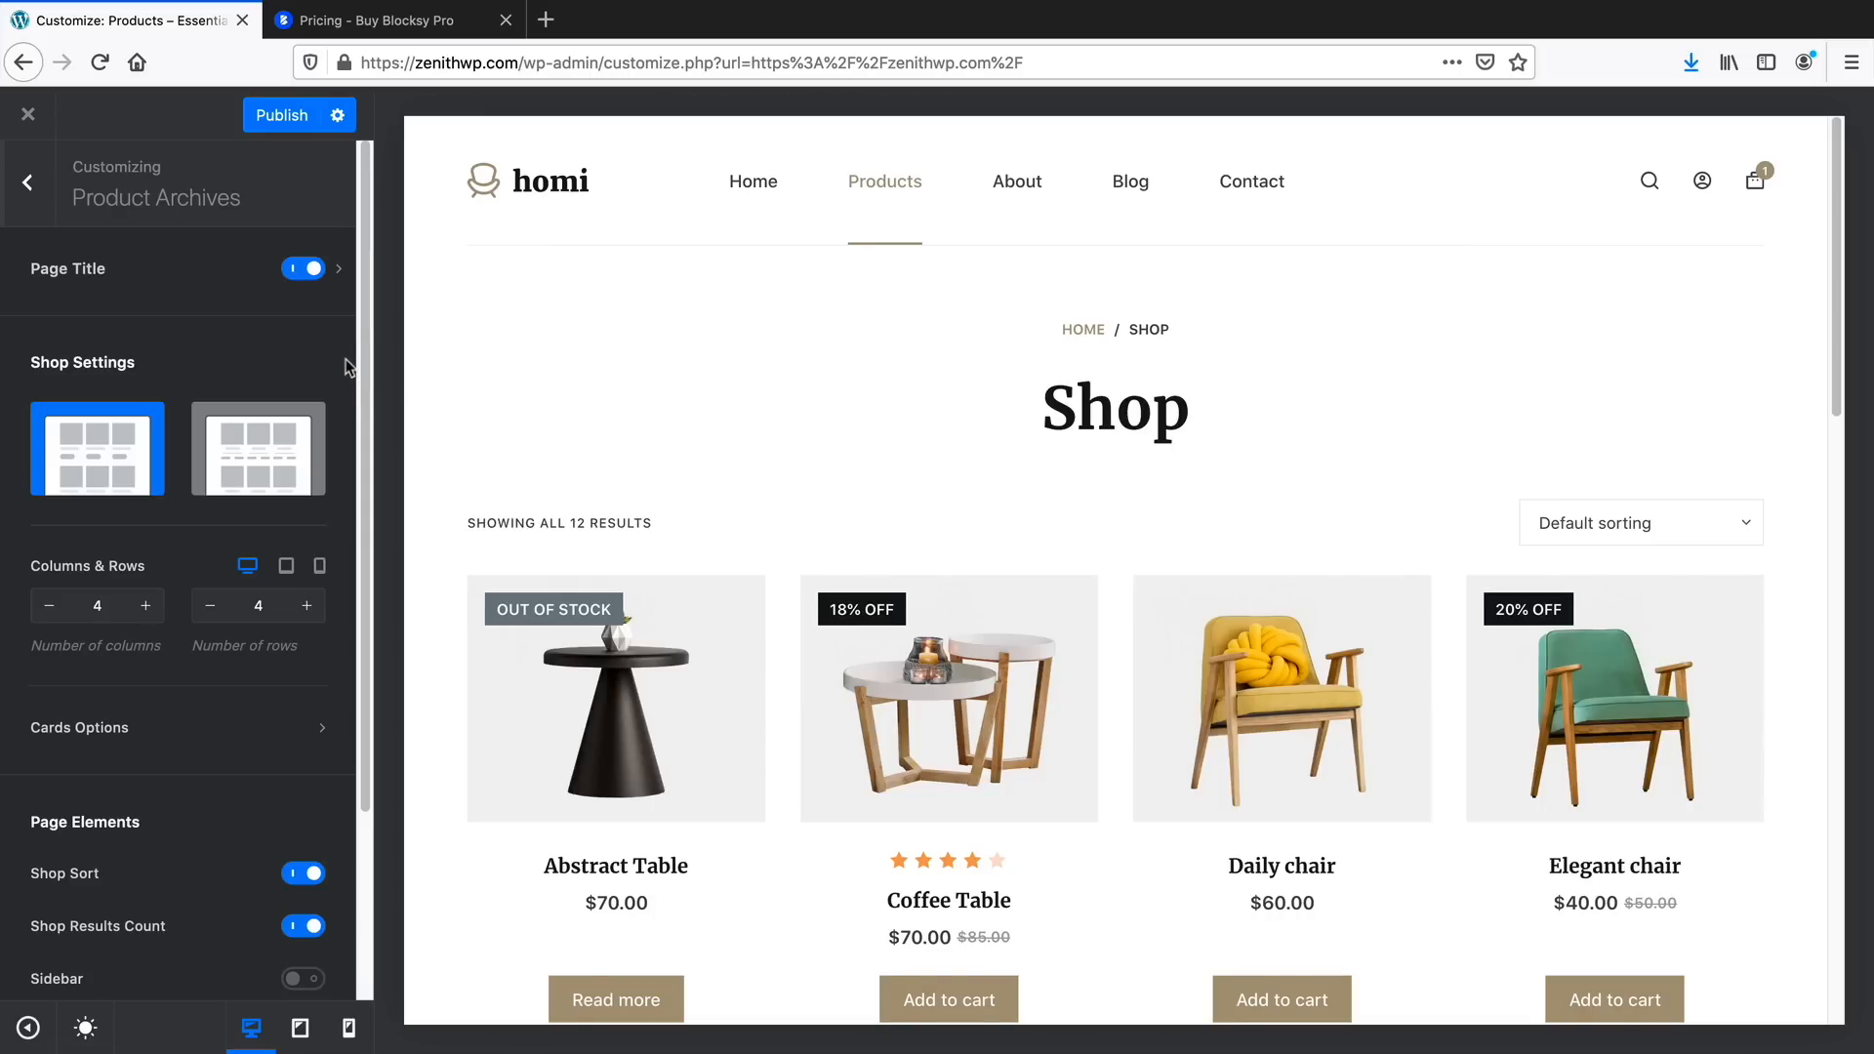
Switch the Product Archives page title to the banner layout, and open the design settings of Cards Options
click(341, 273)
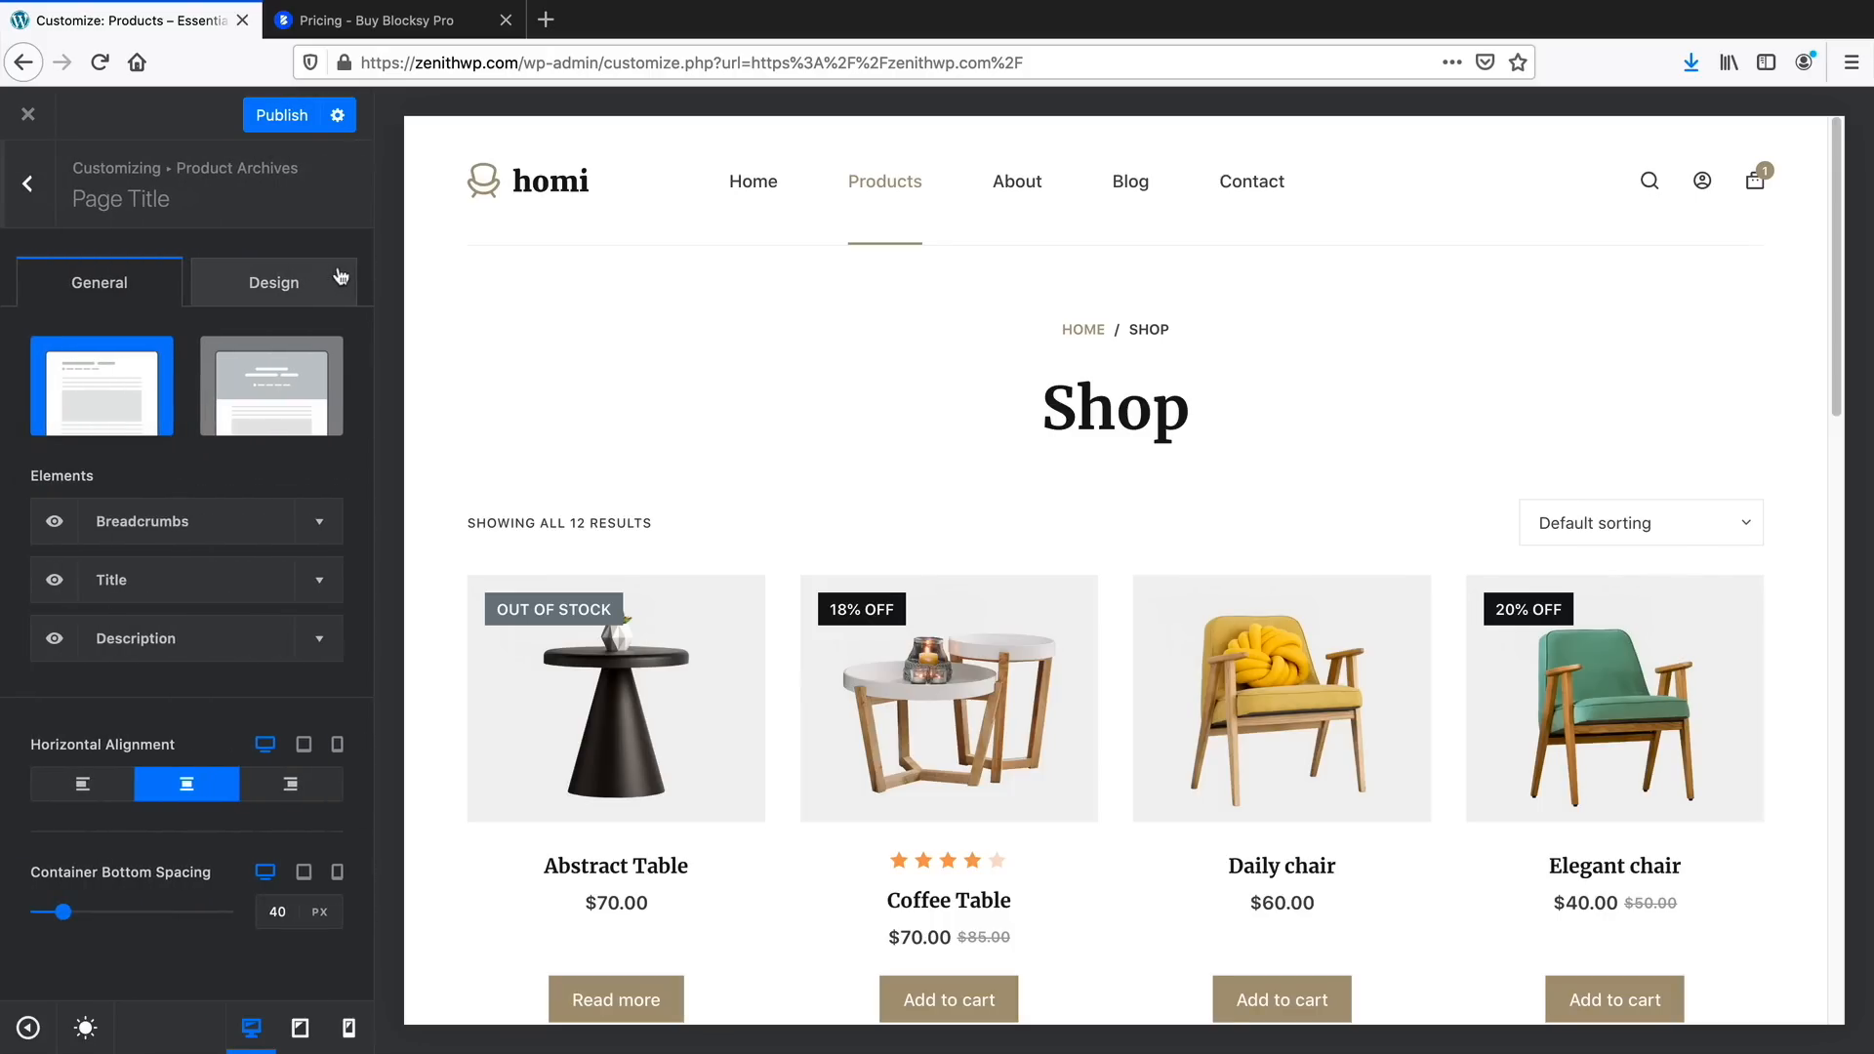
click(271, 406)
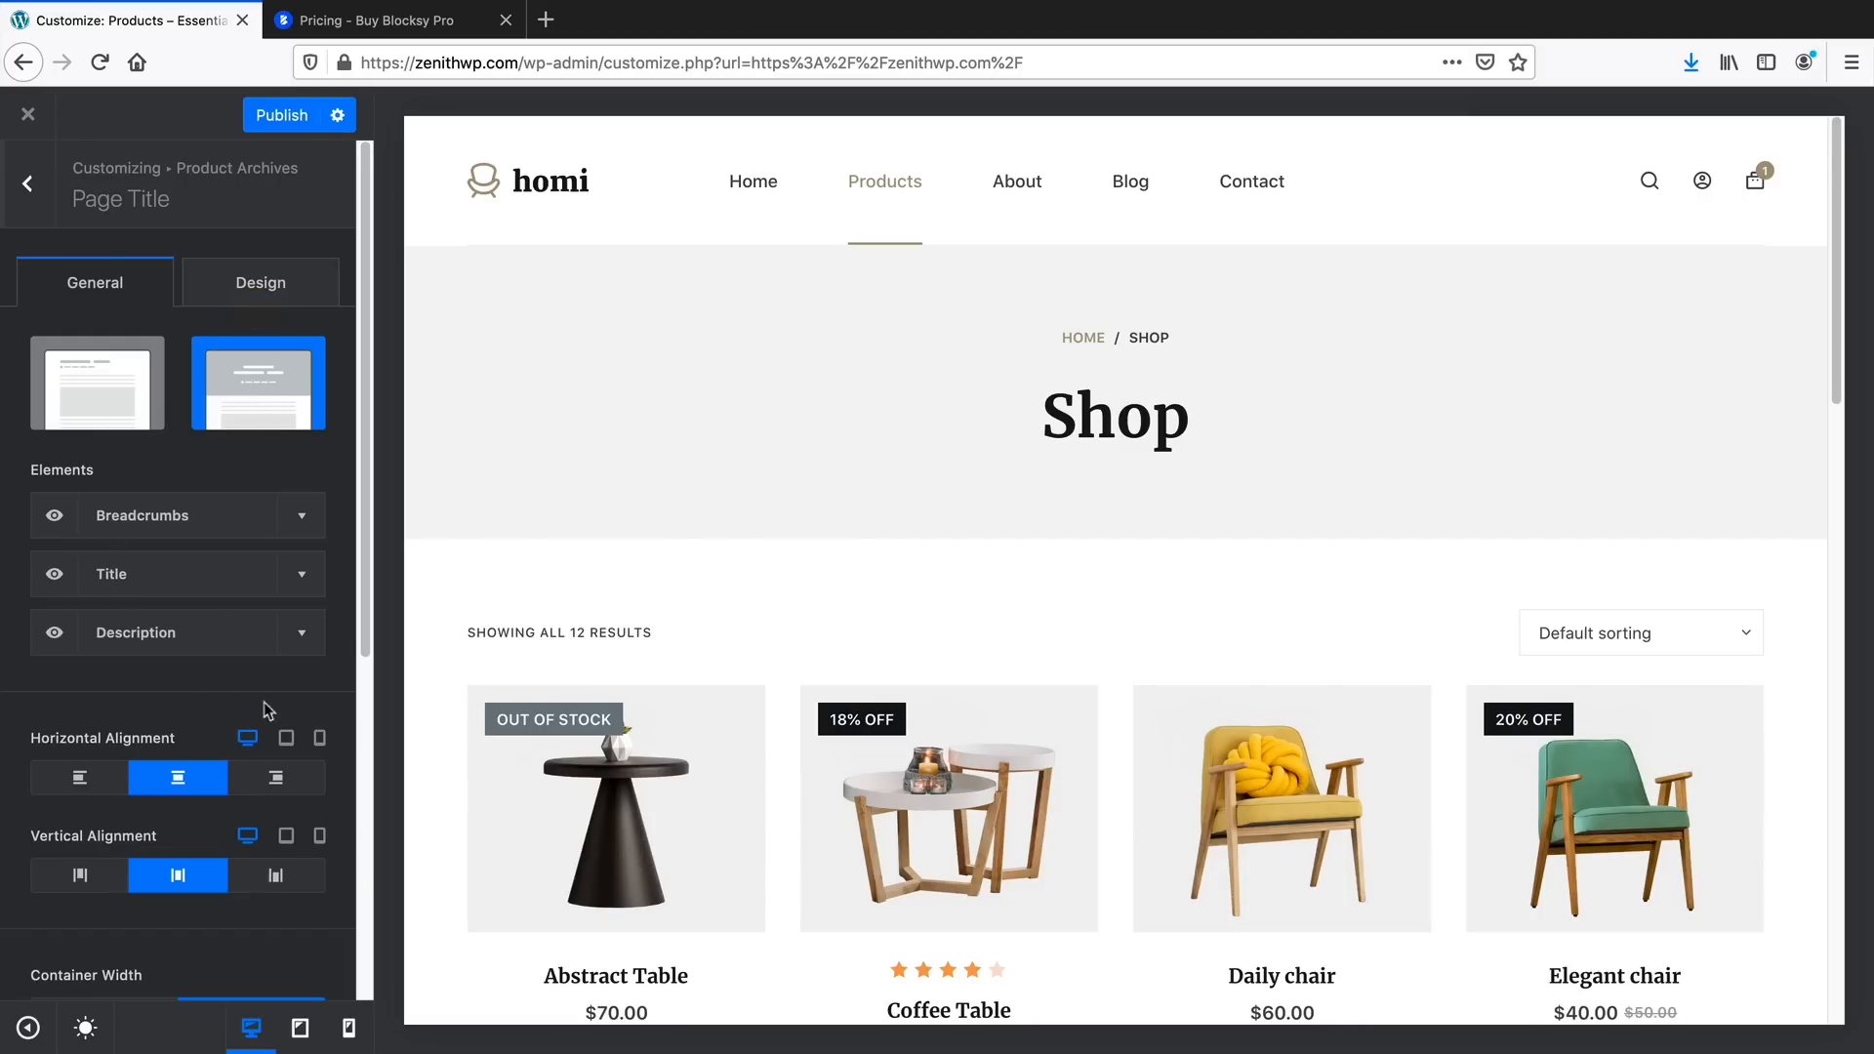
drag(361, 532, 344, 754)
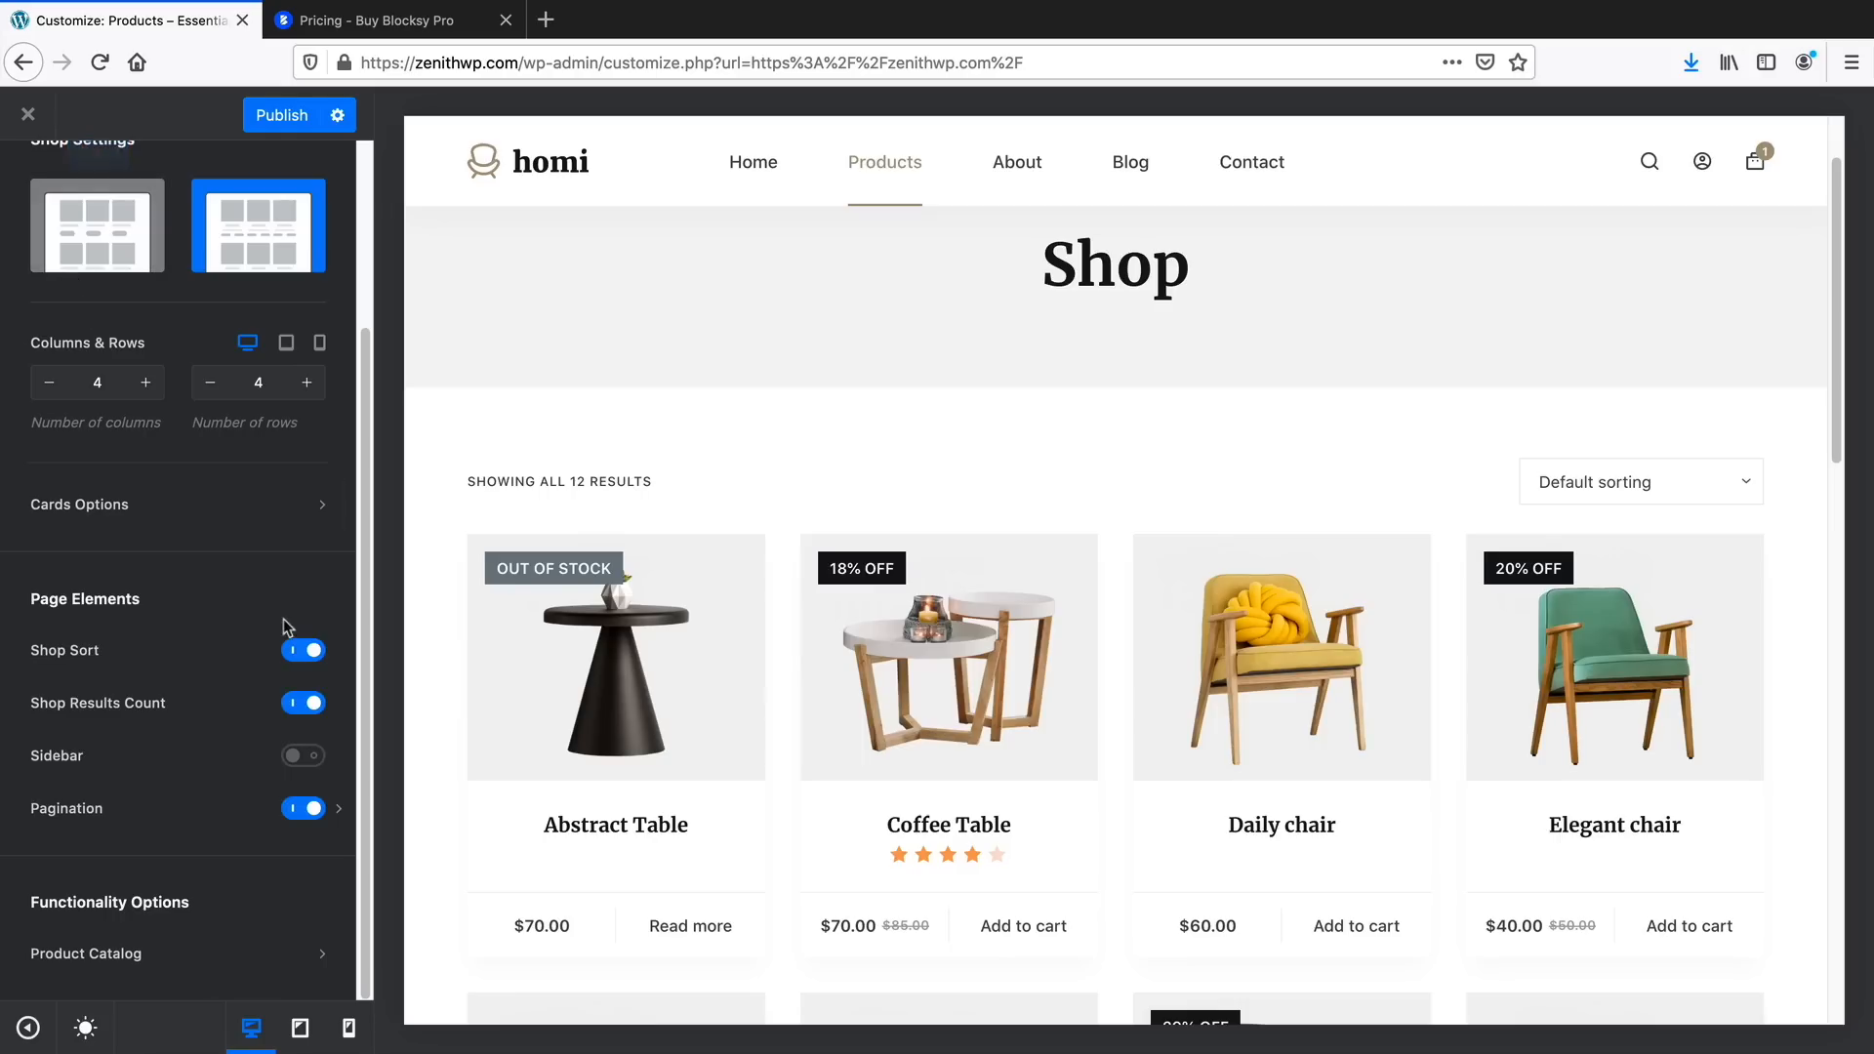
click(330, 504)
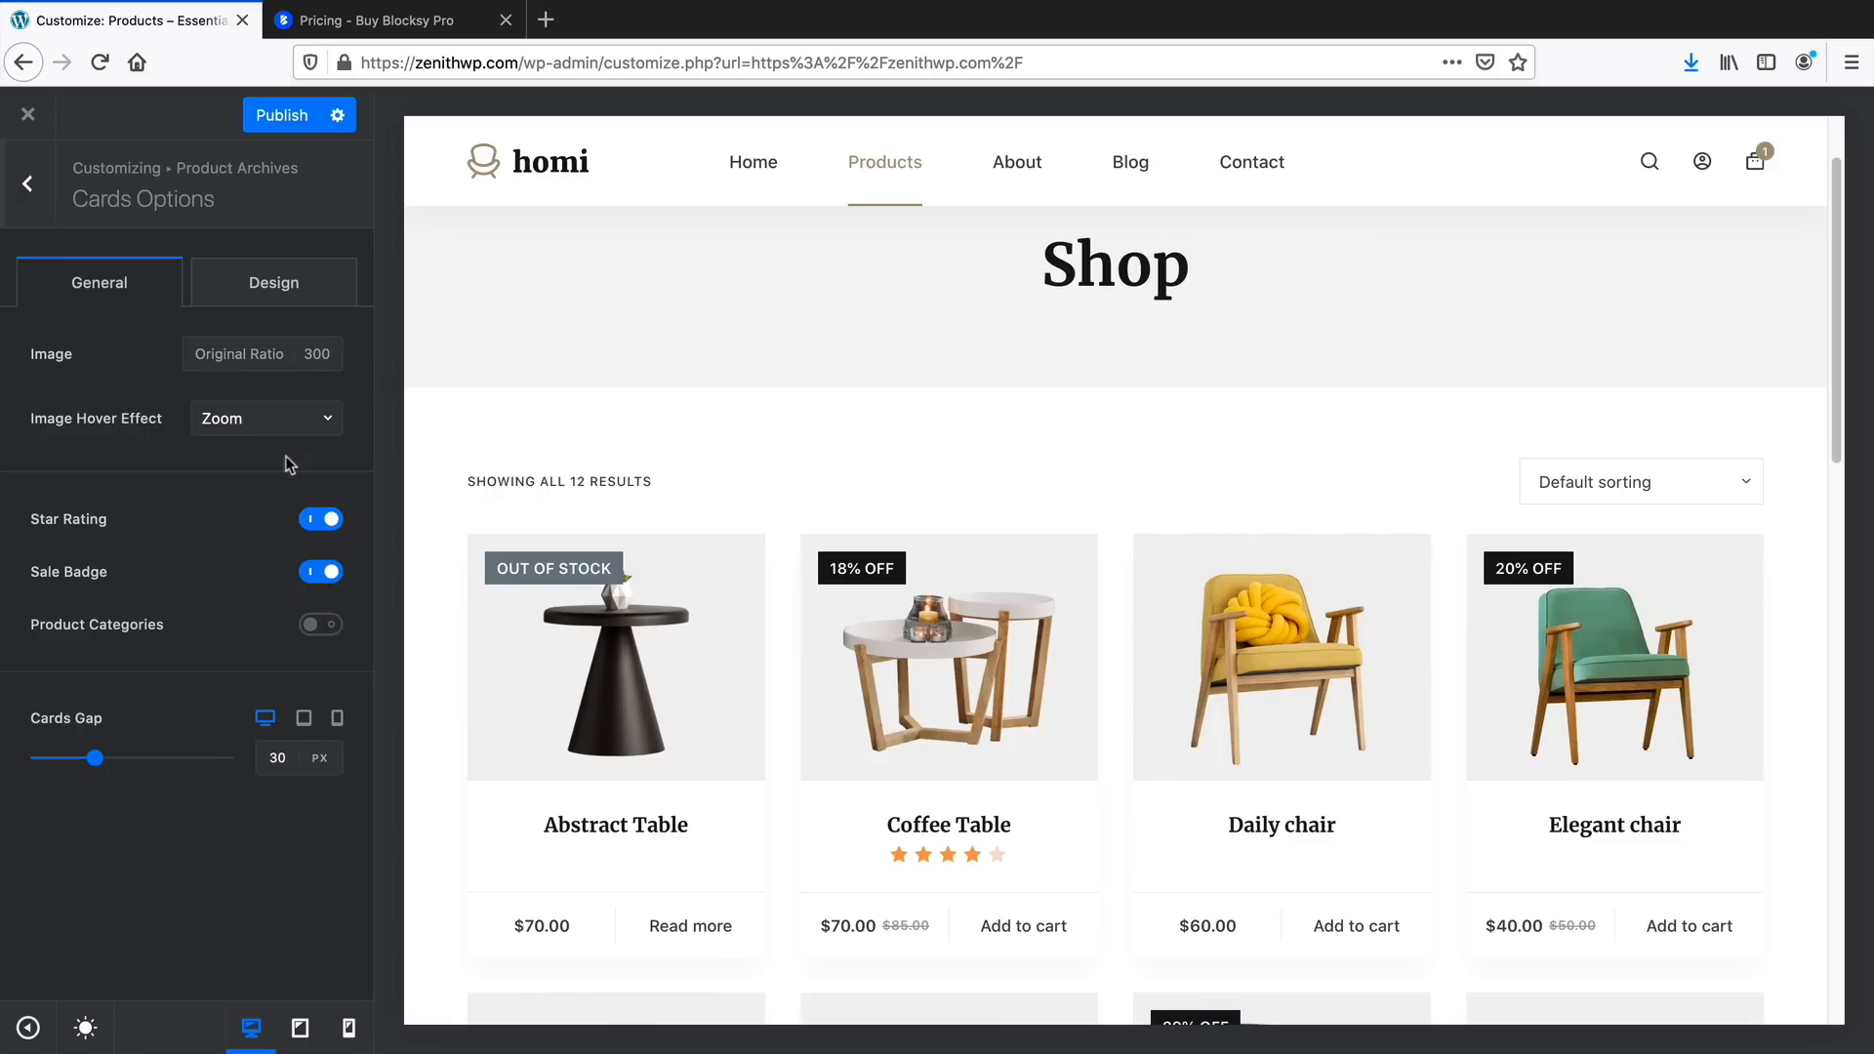
click(276, 282)
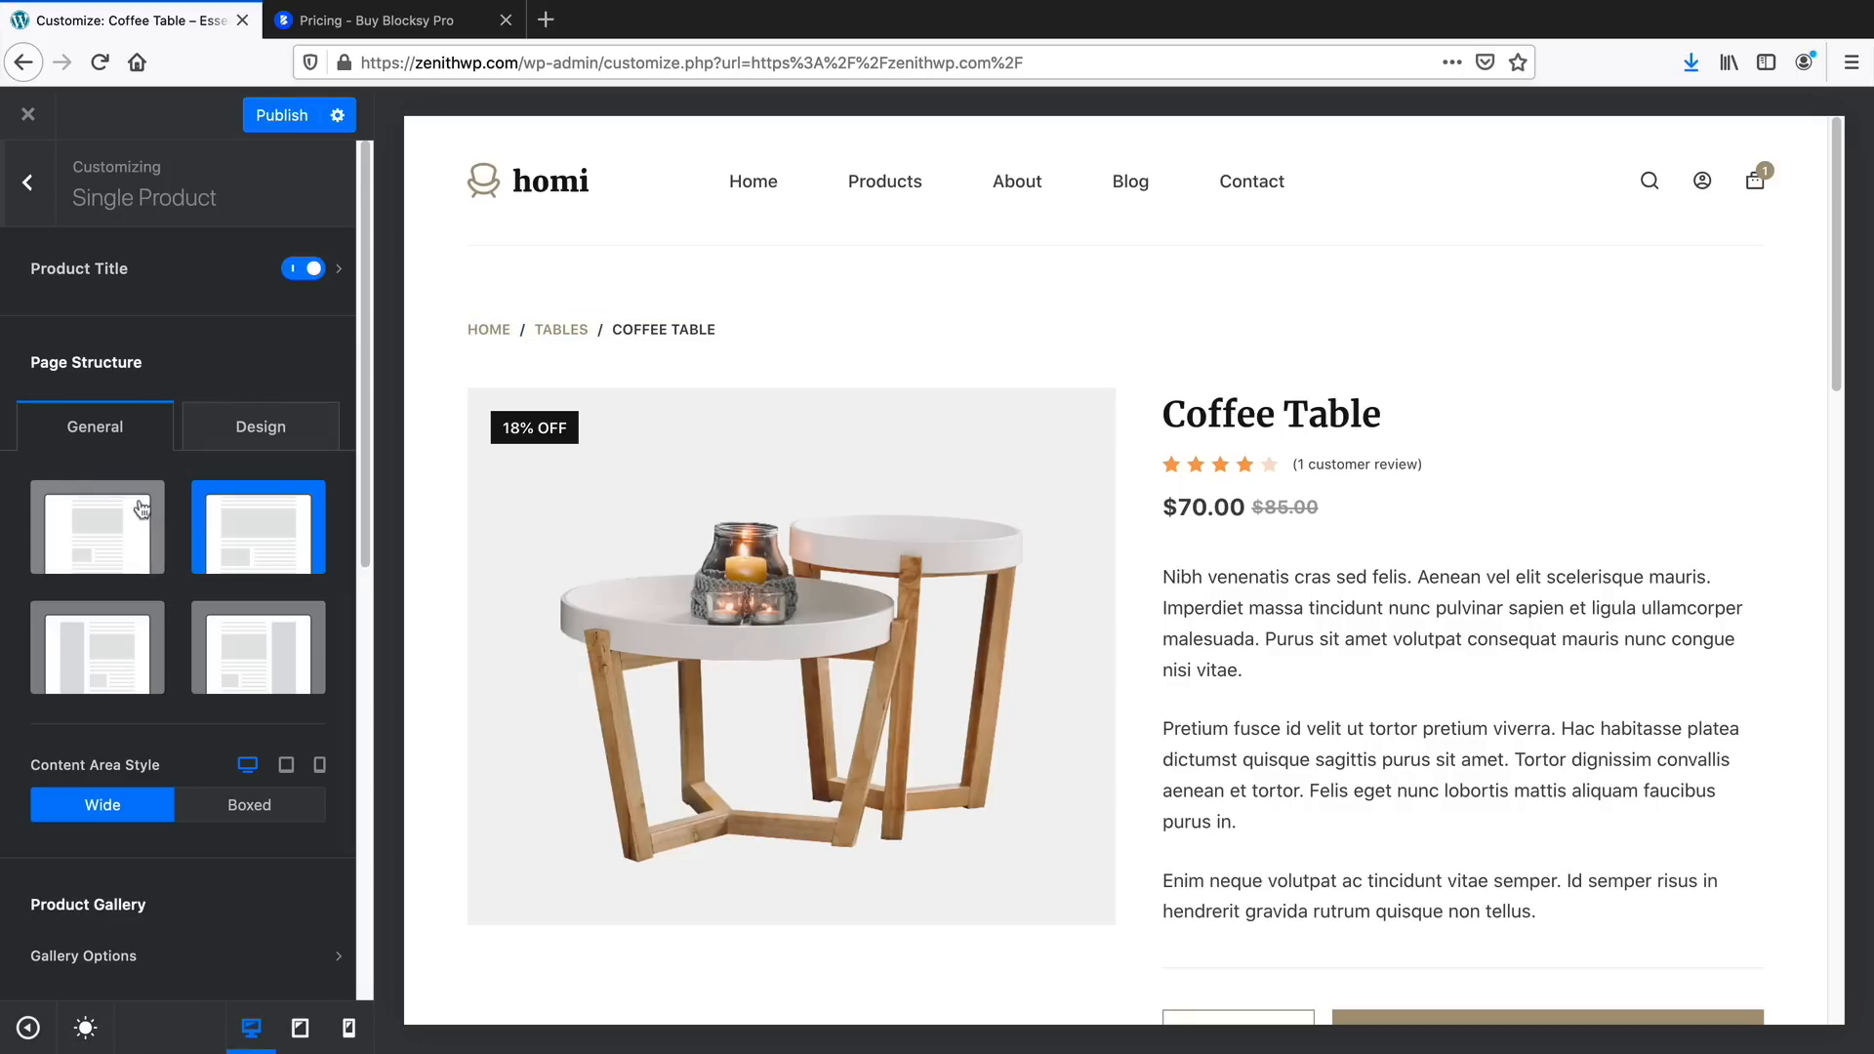
Try the narrow page structure for the single product, set it to Right Sidebar, and look over the product element options
click(123, 537)
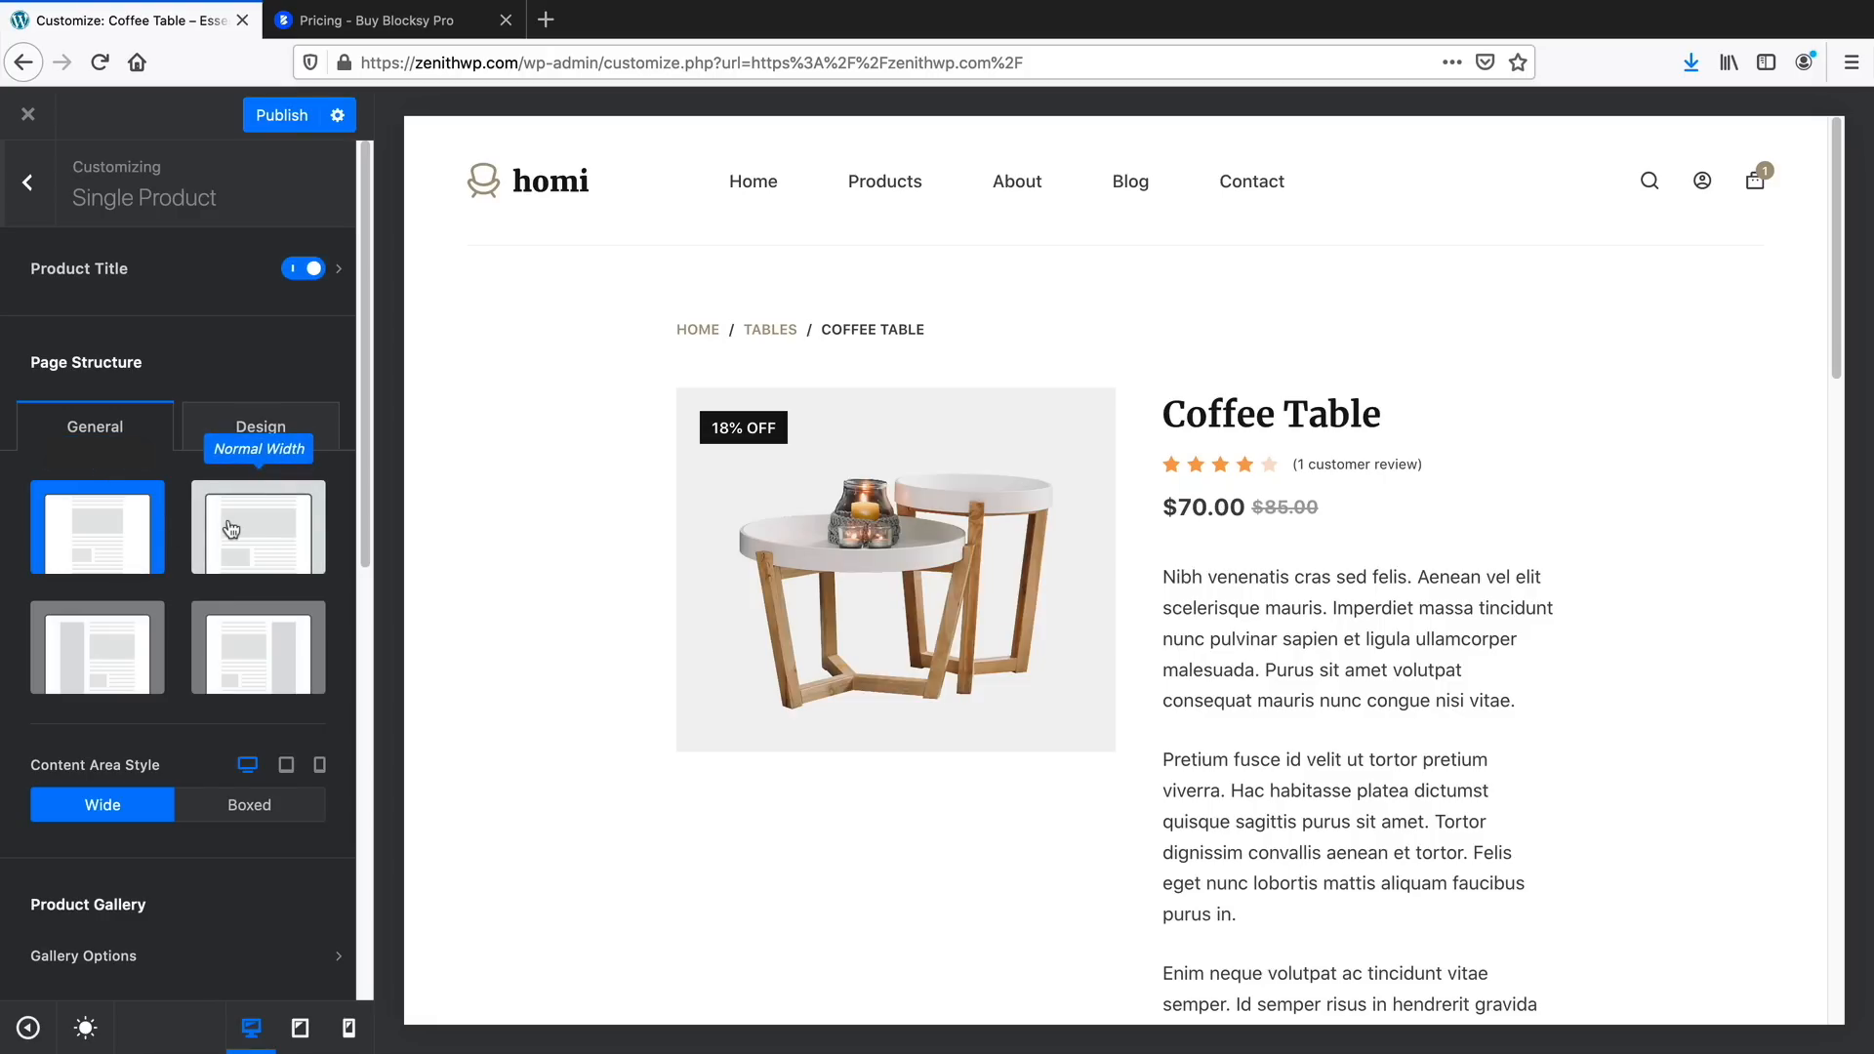
click(256, 667)
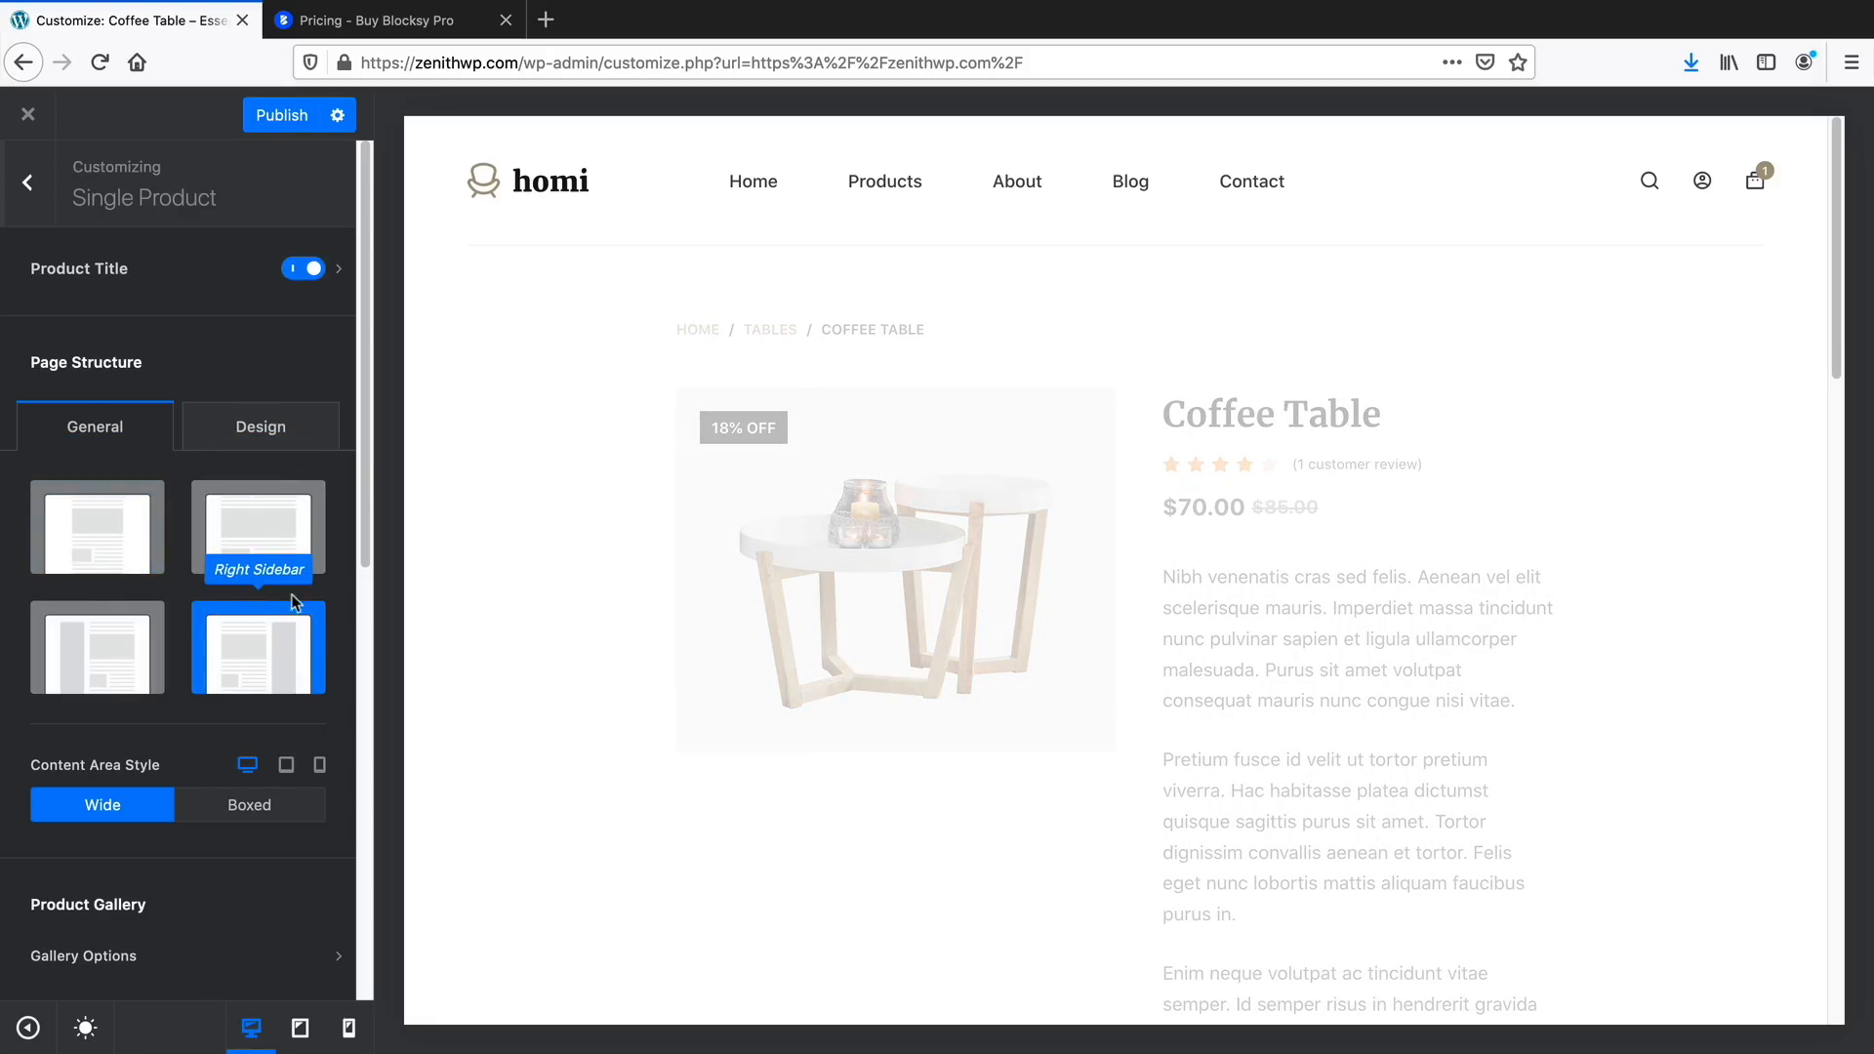
scroll(293, 586, down, 5)
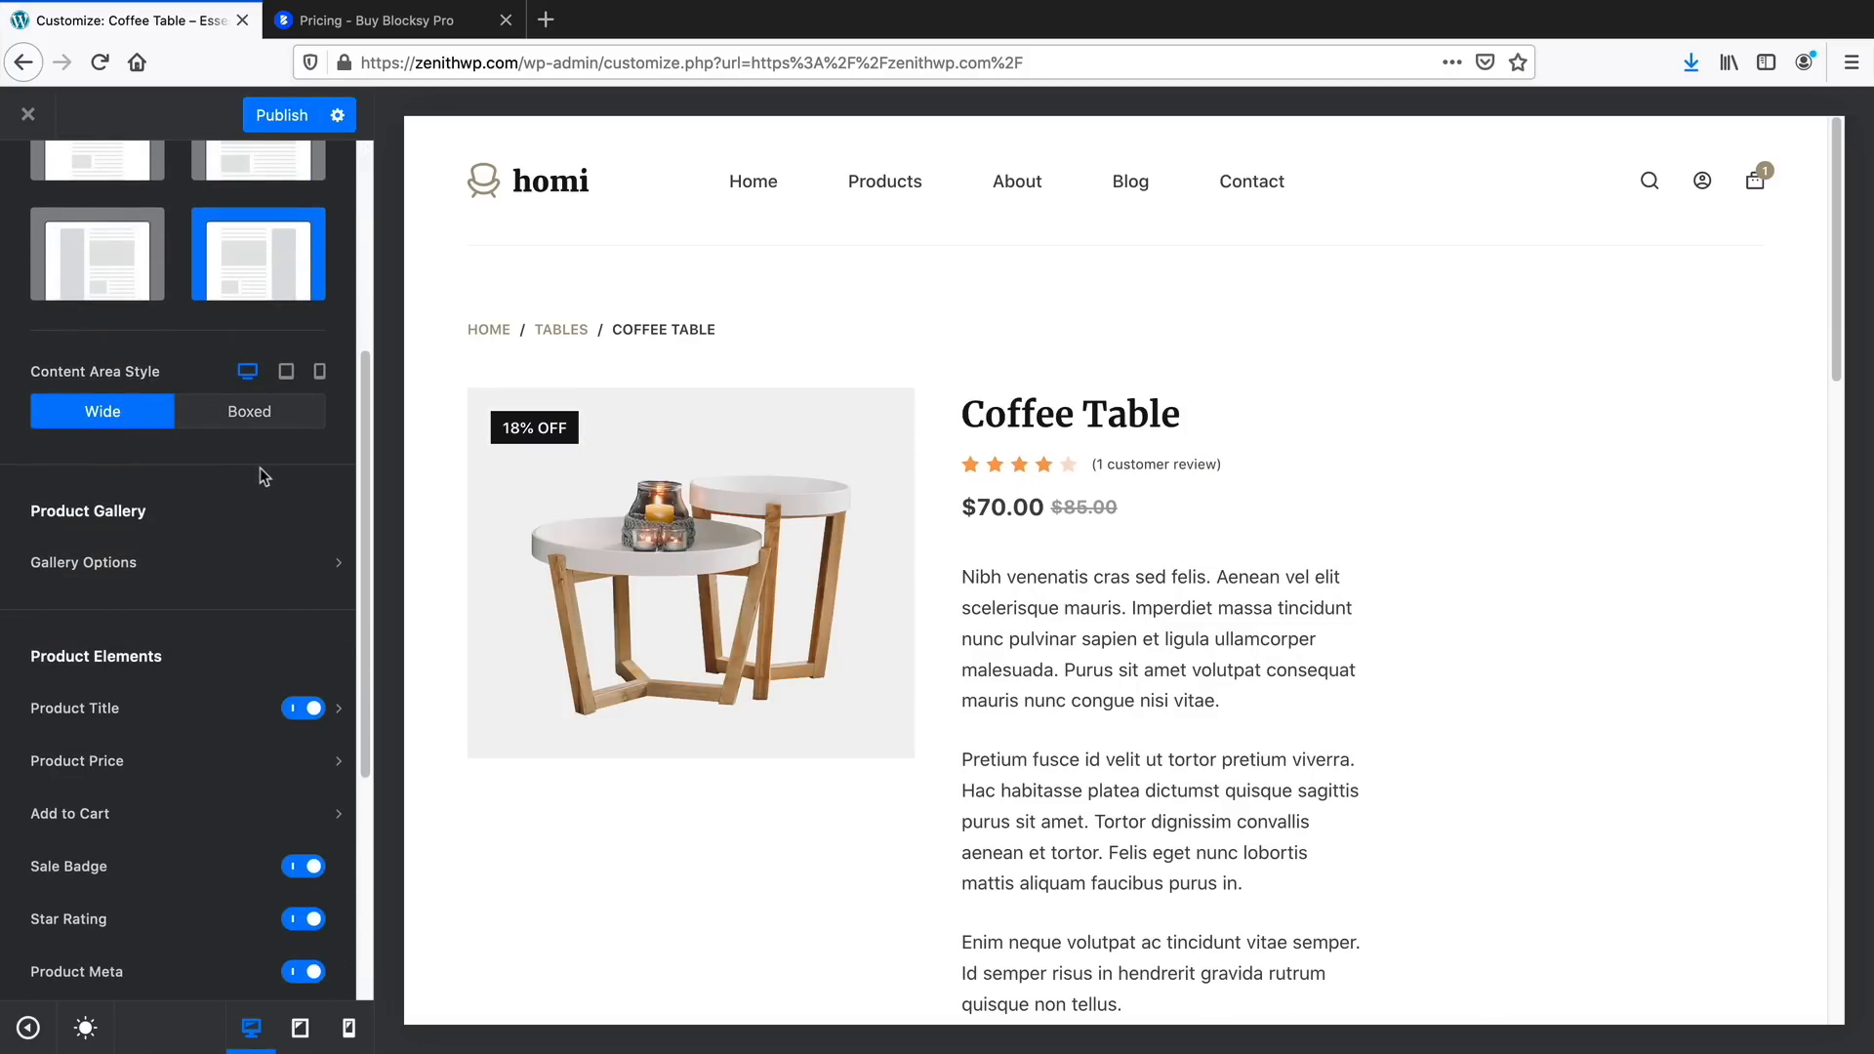
scroll(265, 465, down, 3)
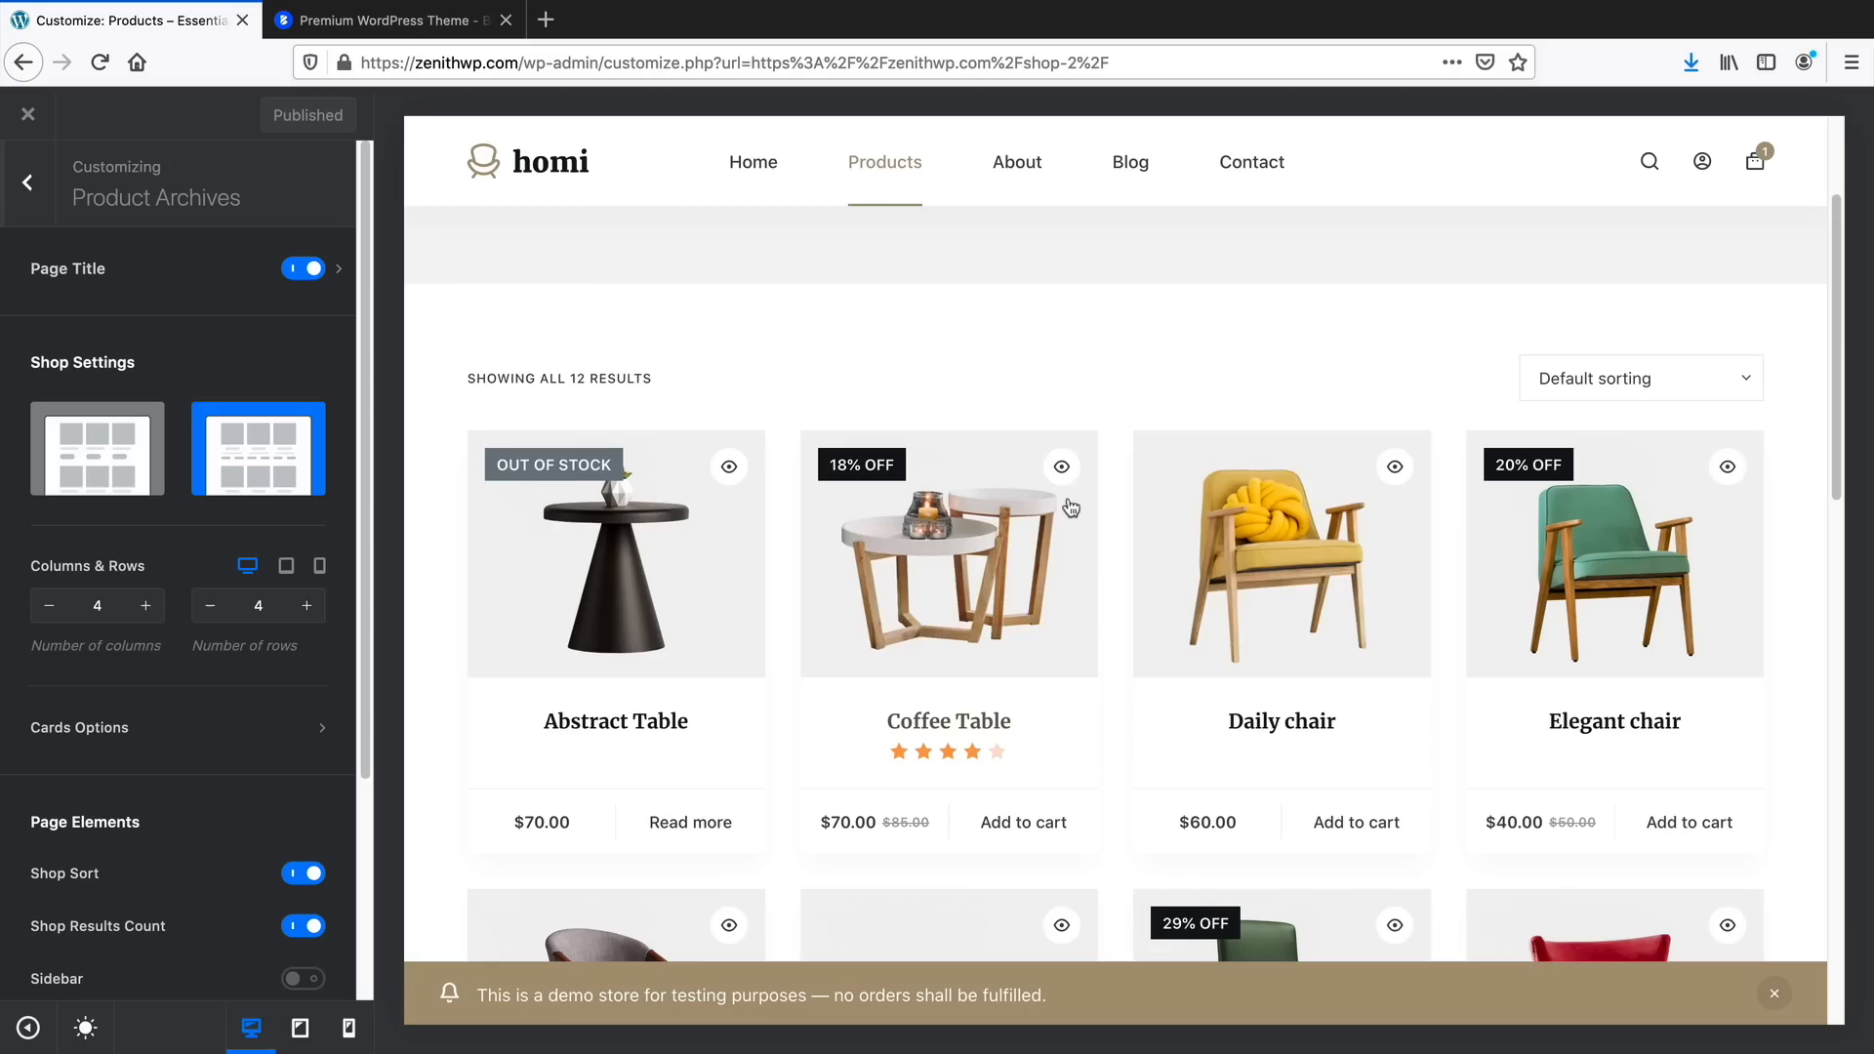
Open and close the Coffee Table's quick view, and add two Office chairs to the cart from the floating product bar
click(1059, 468)
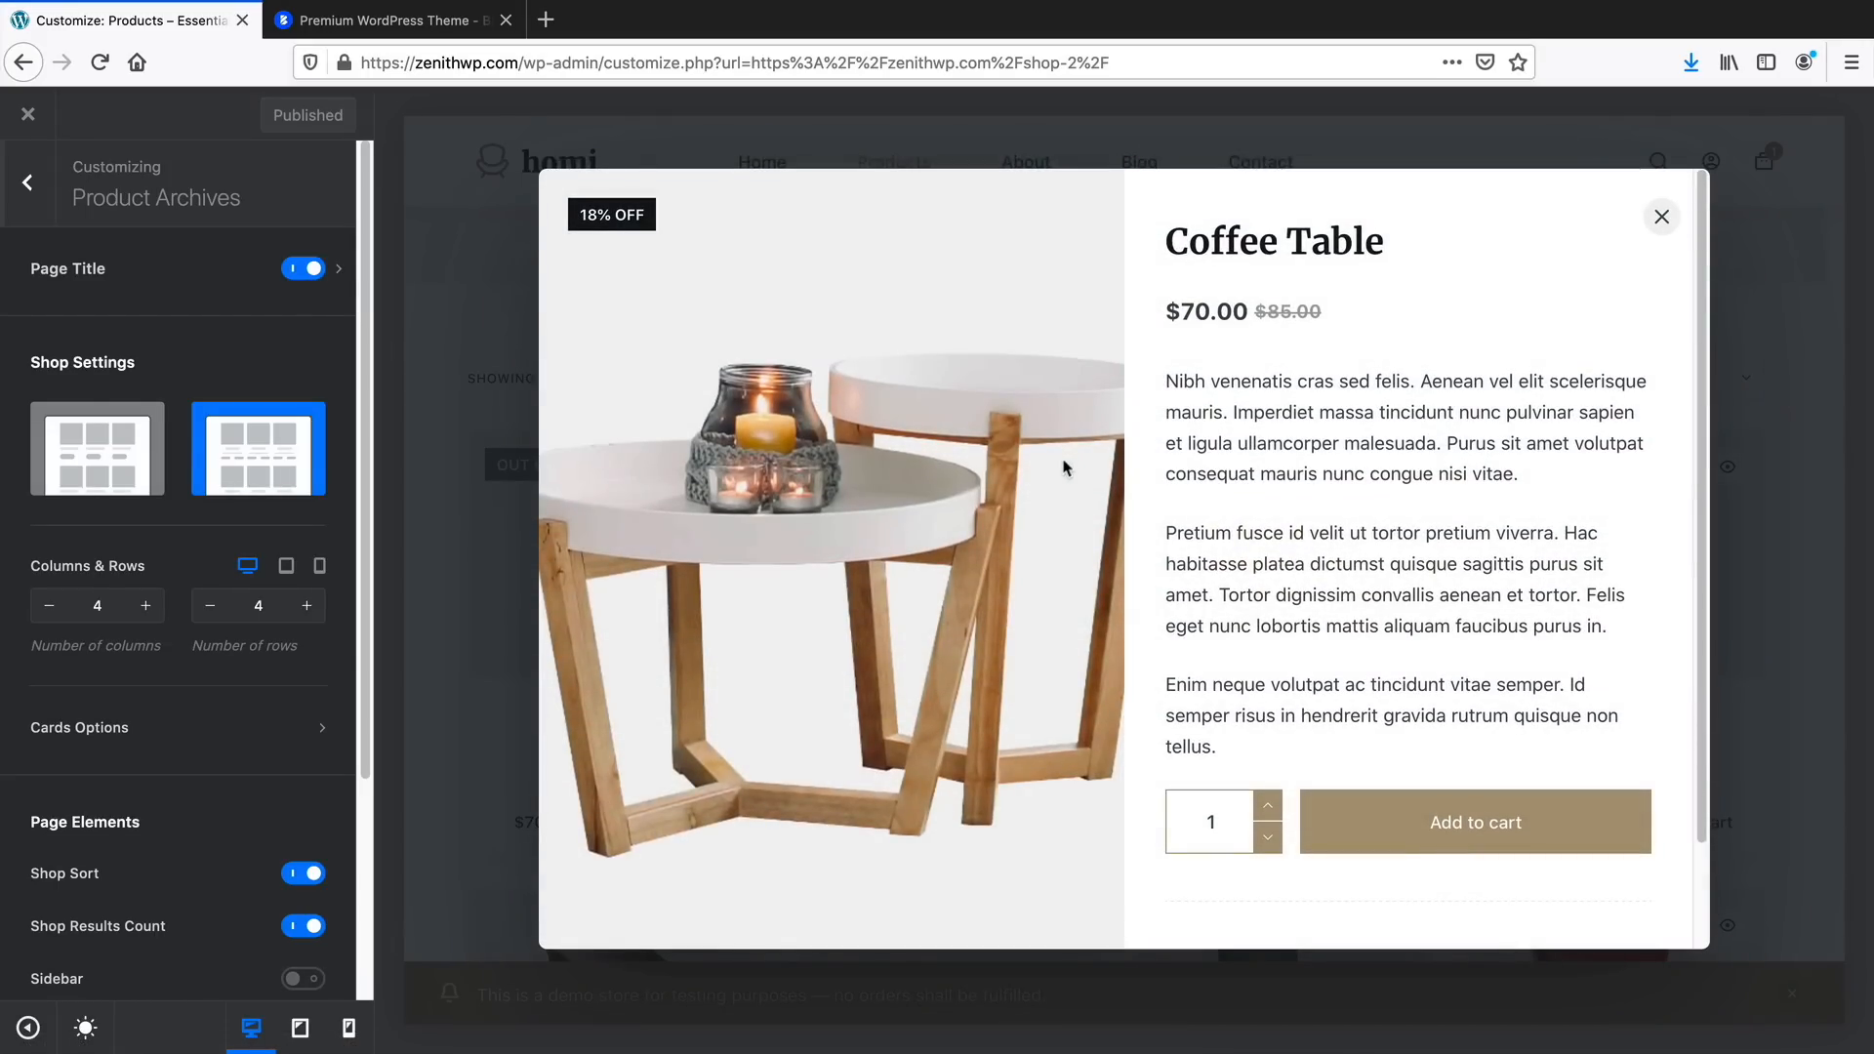
click(1661, 215)
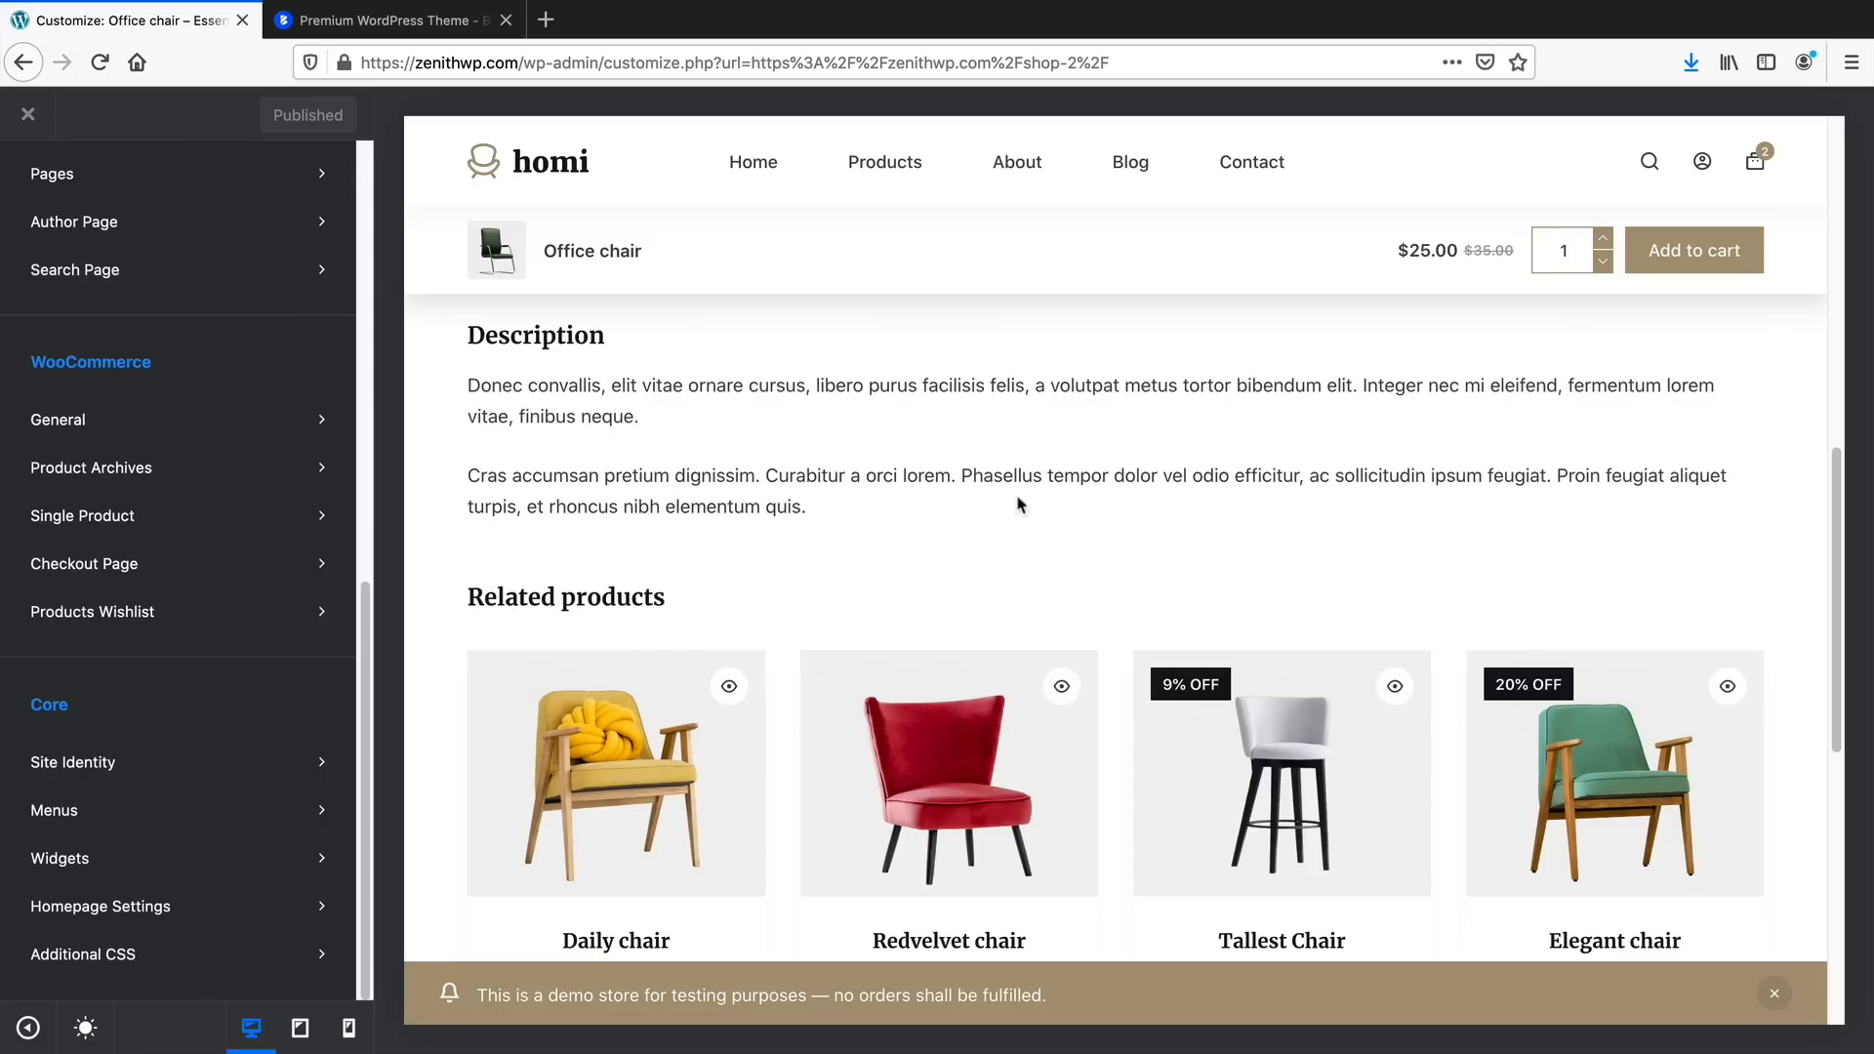
click(1604, 242)
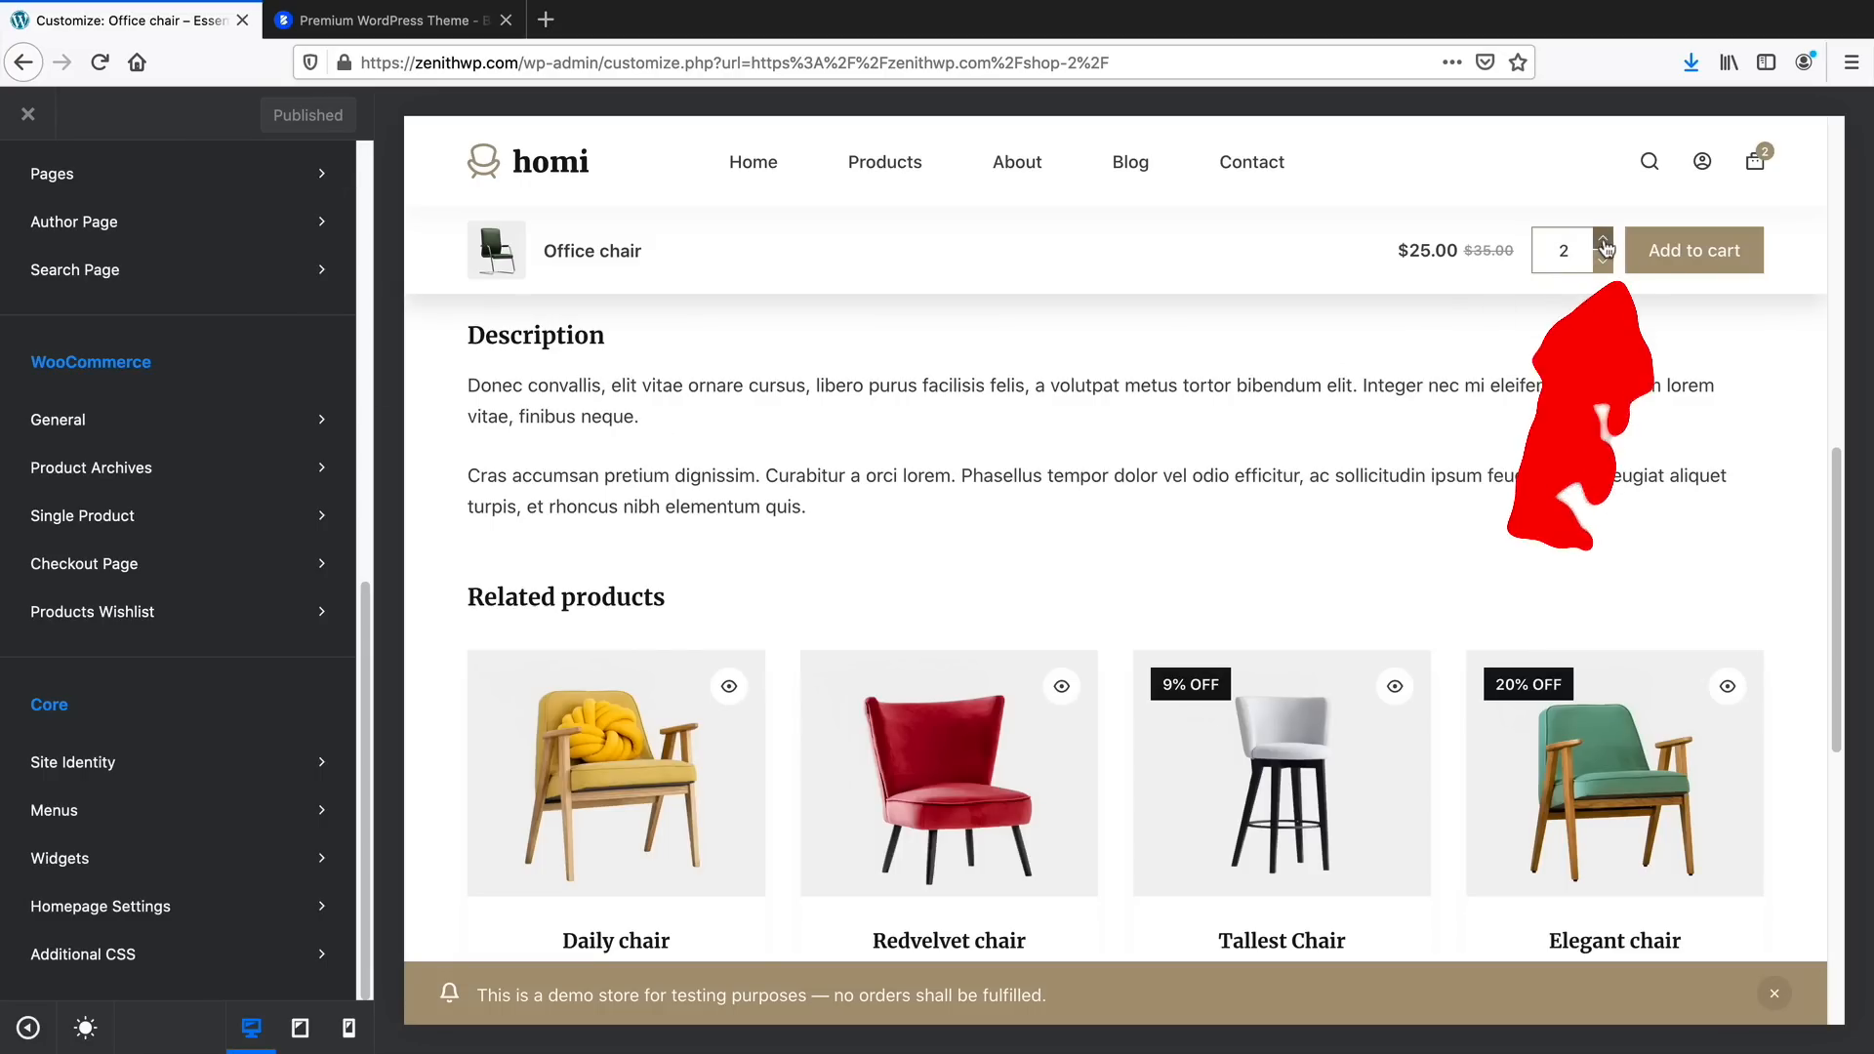
click(1695, 249)
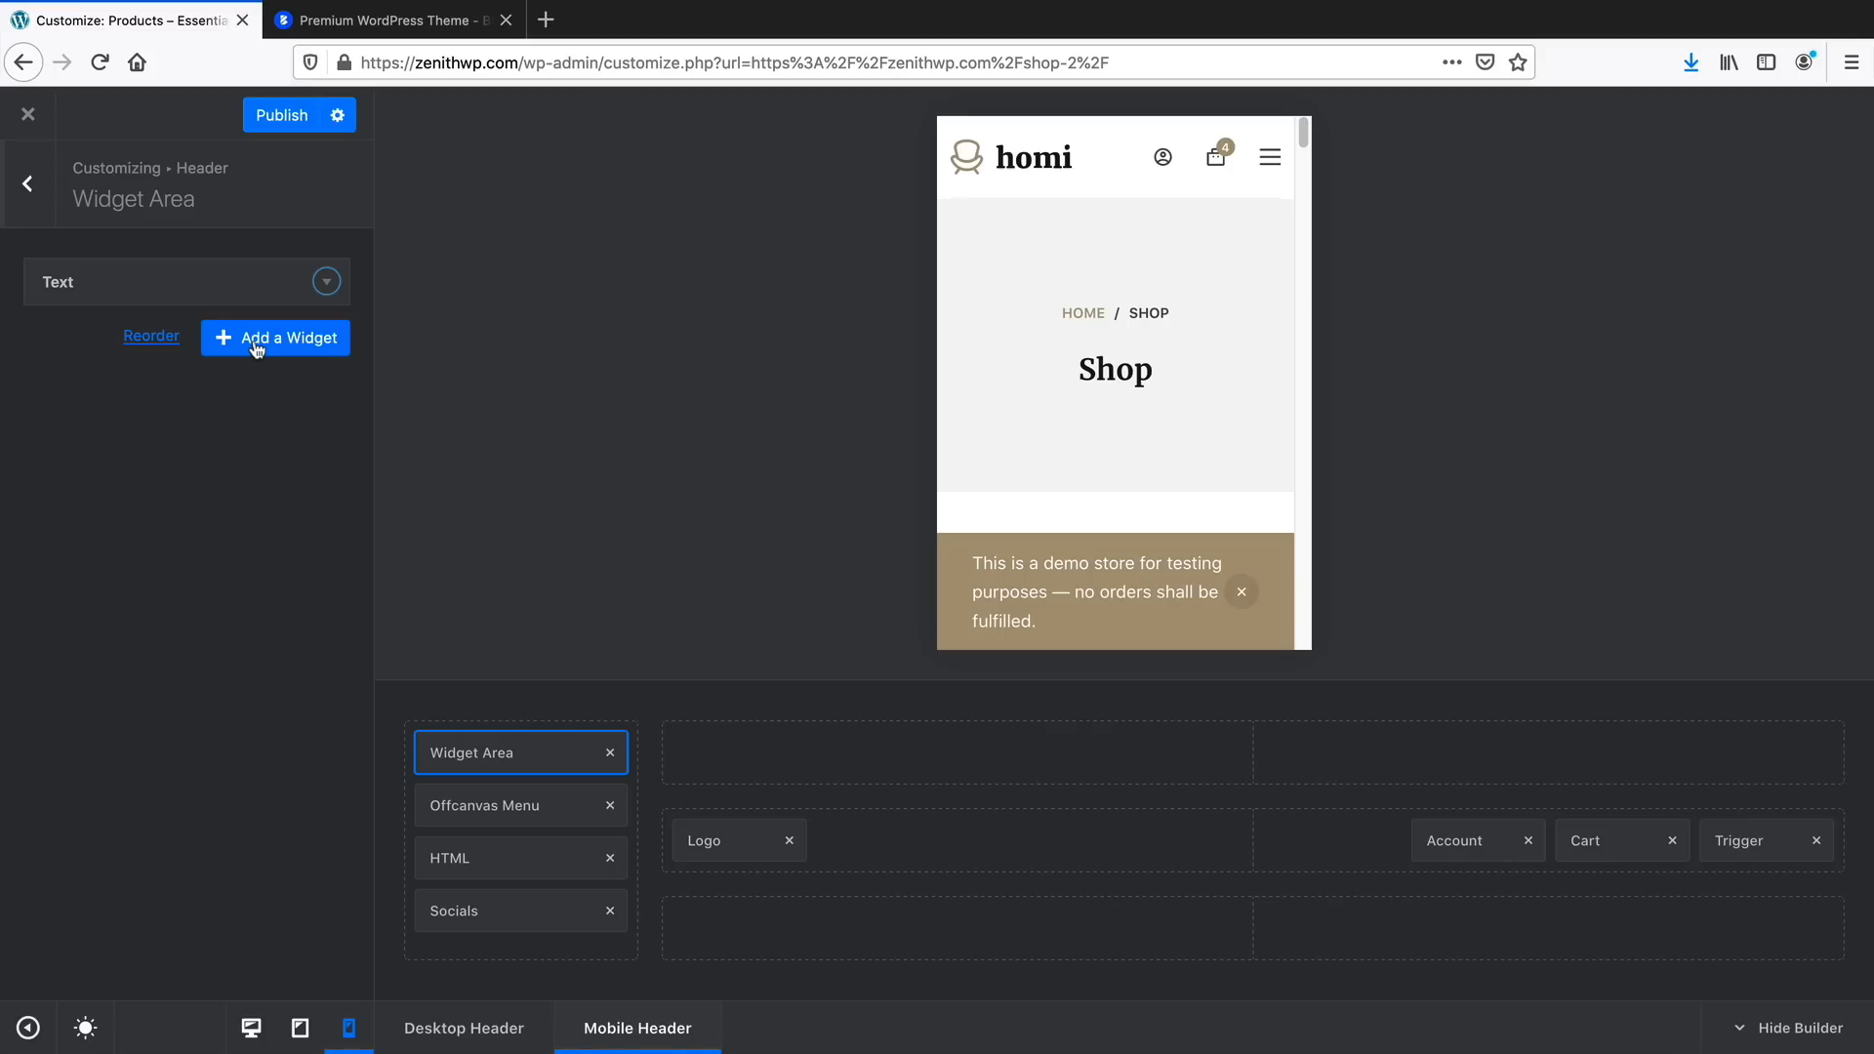
Add a Cart widget to the Widget Area of the mobile header
click(255, 341)
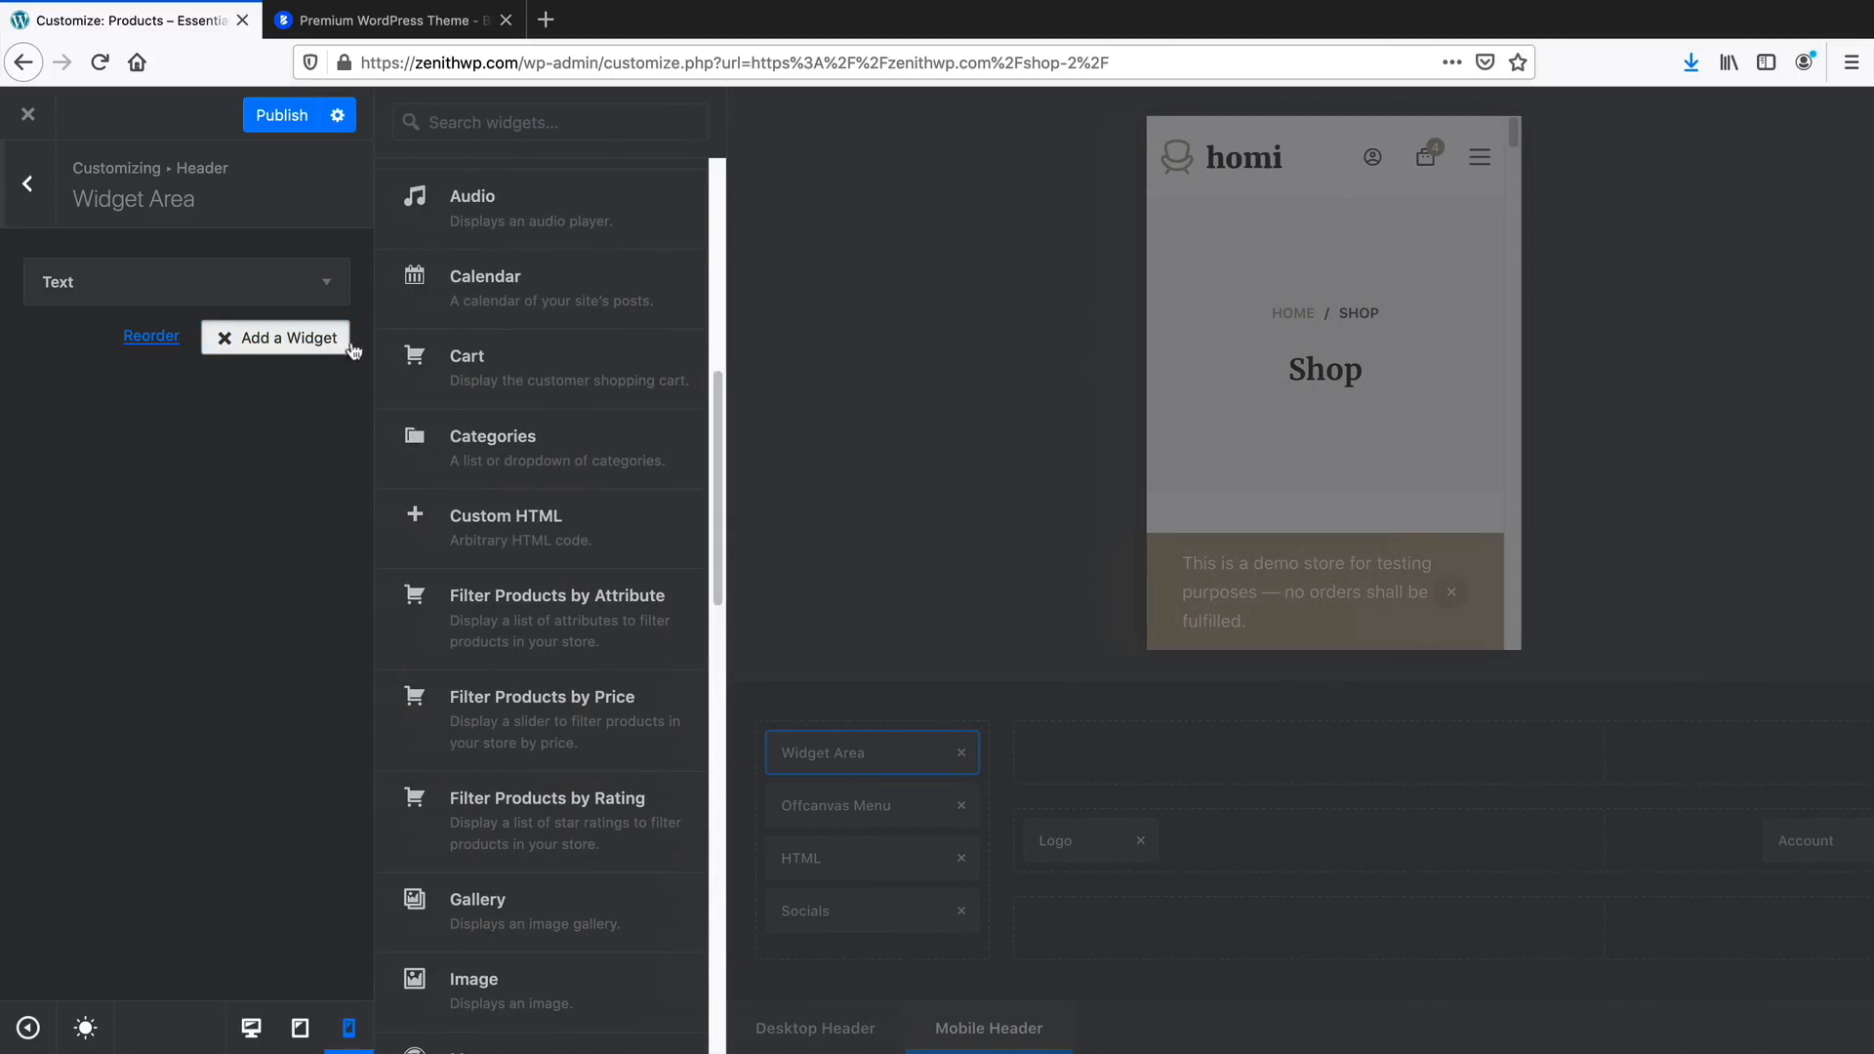
click(478, 380)
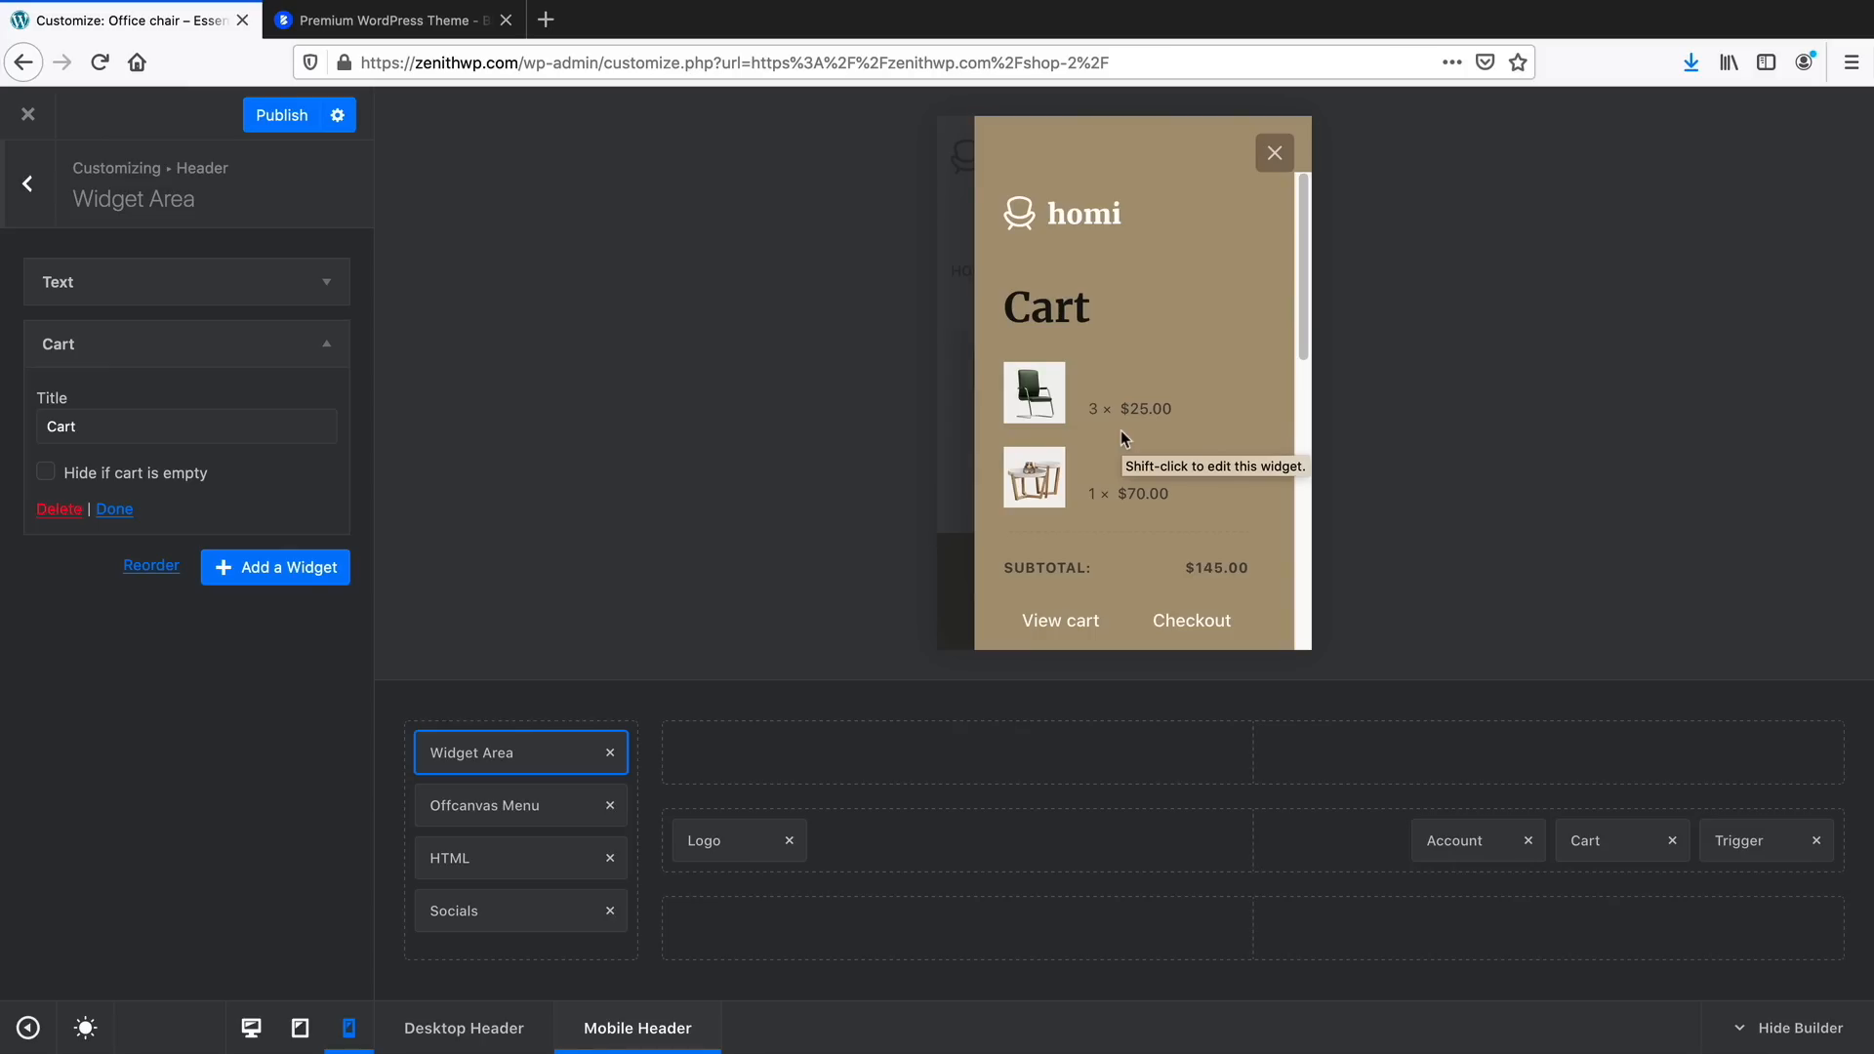
Add a Filter Products by Price widget to the mobile header's Widget Area and view it in the off-canvas preview
click(310, 574)
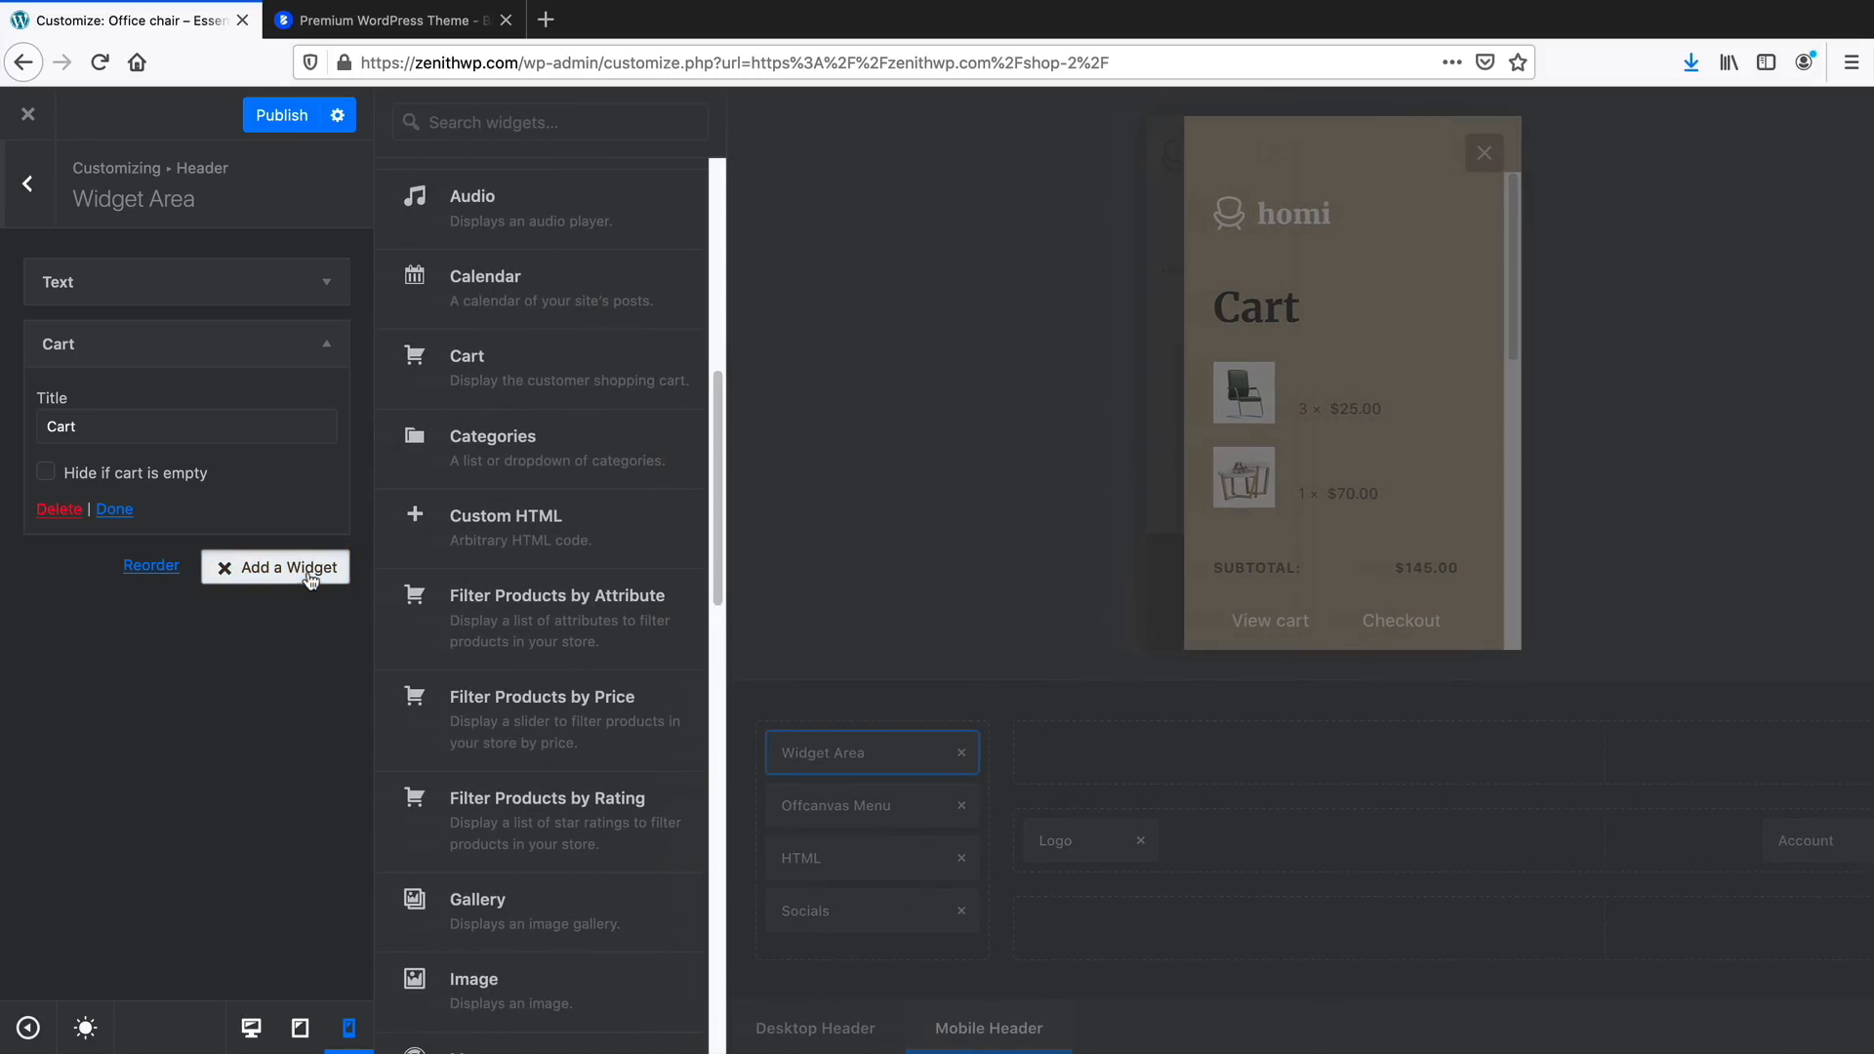
click(540, 709)
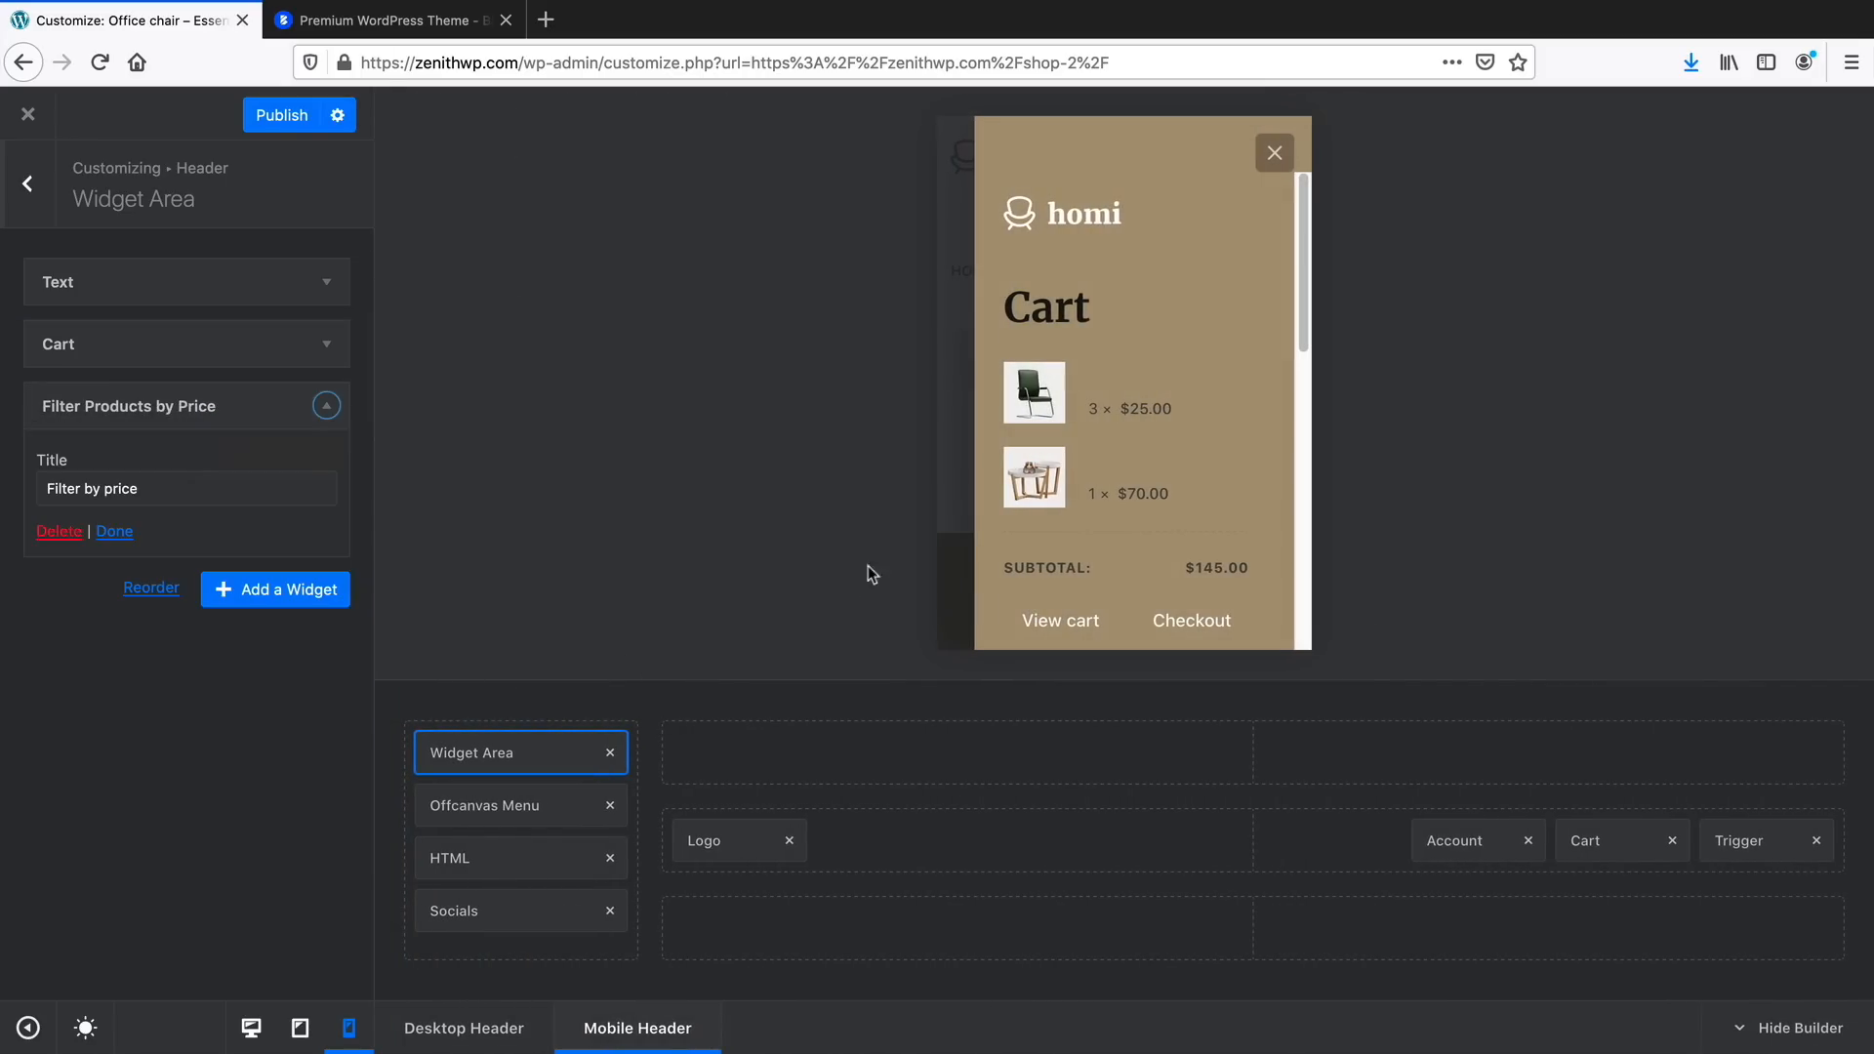
drag(1308, 312, 1294, 500)
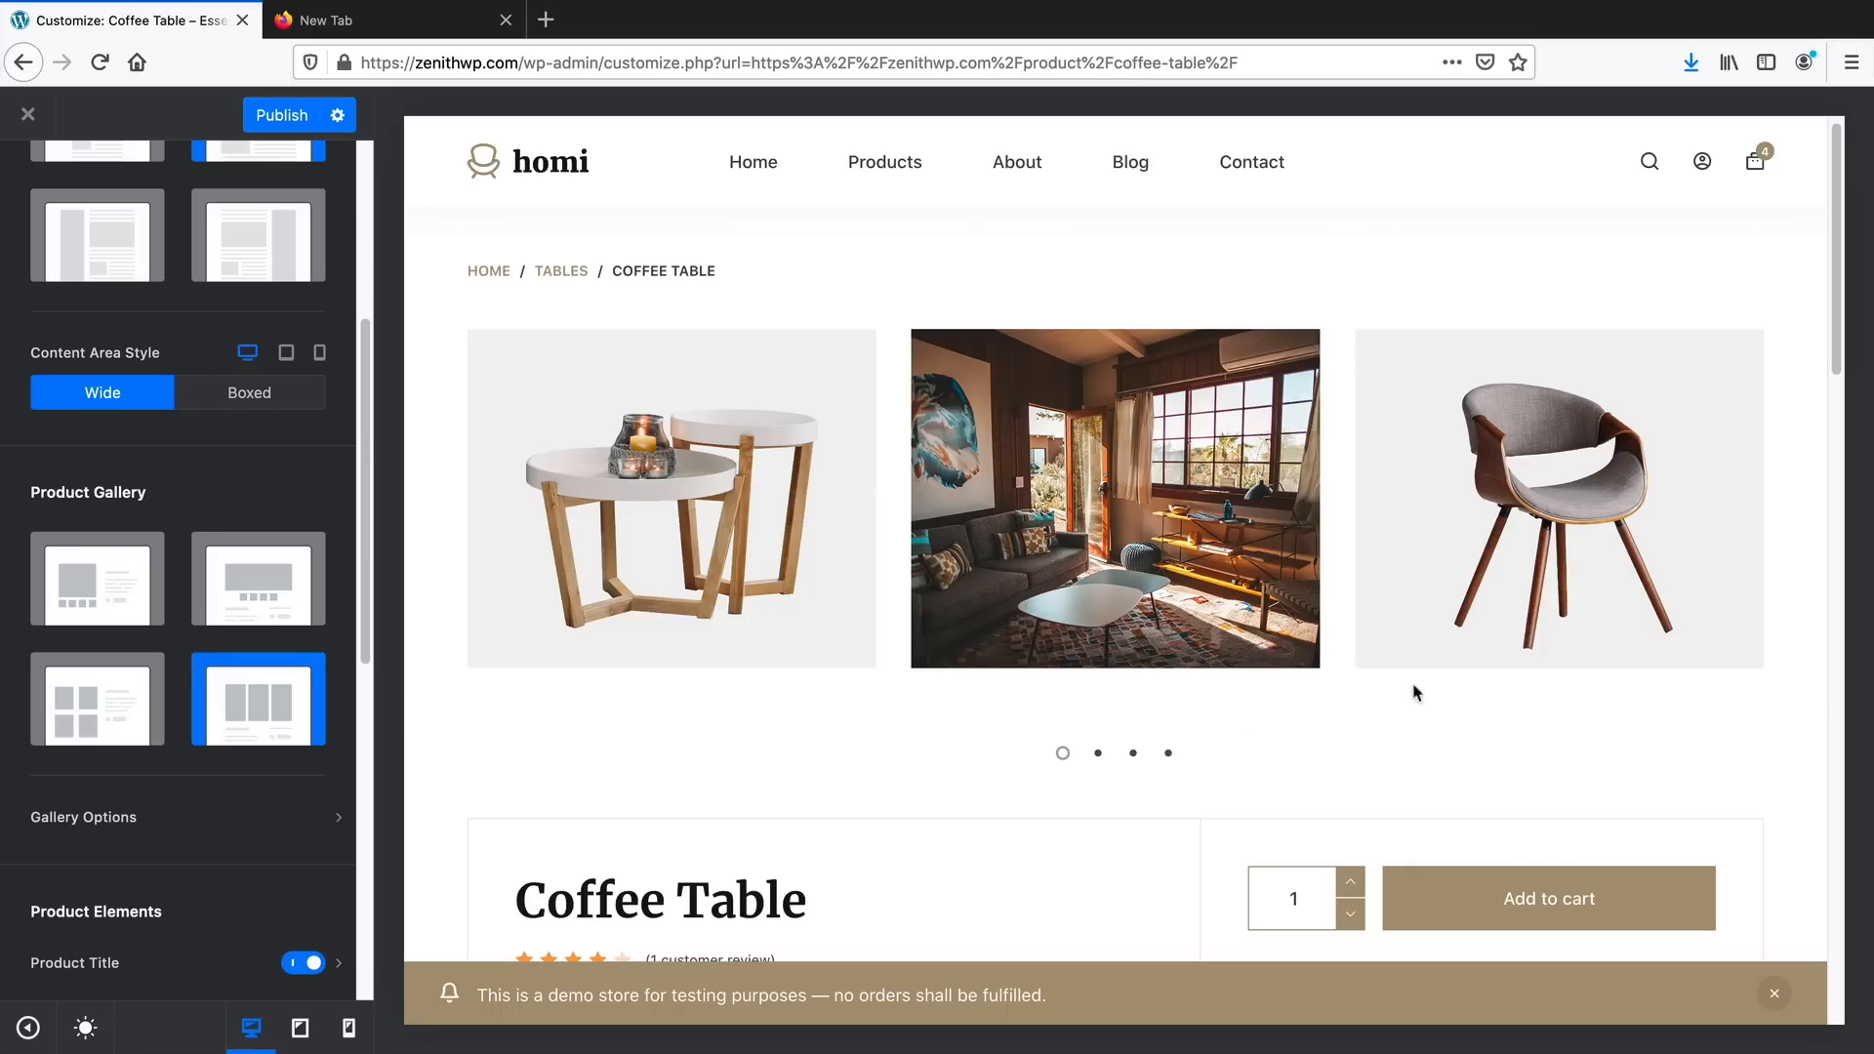
Look over the Coffee Table product page below its three-column gallery
middle_click(1792, 576)
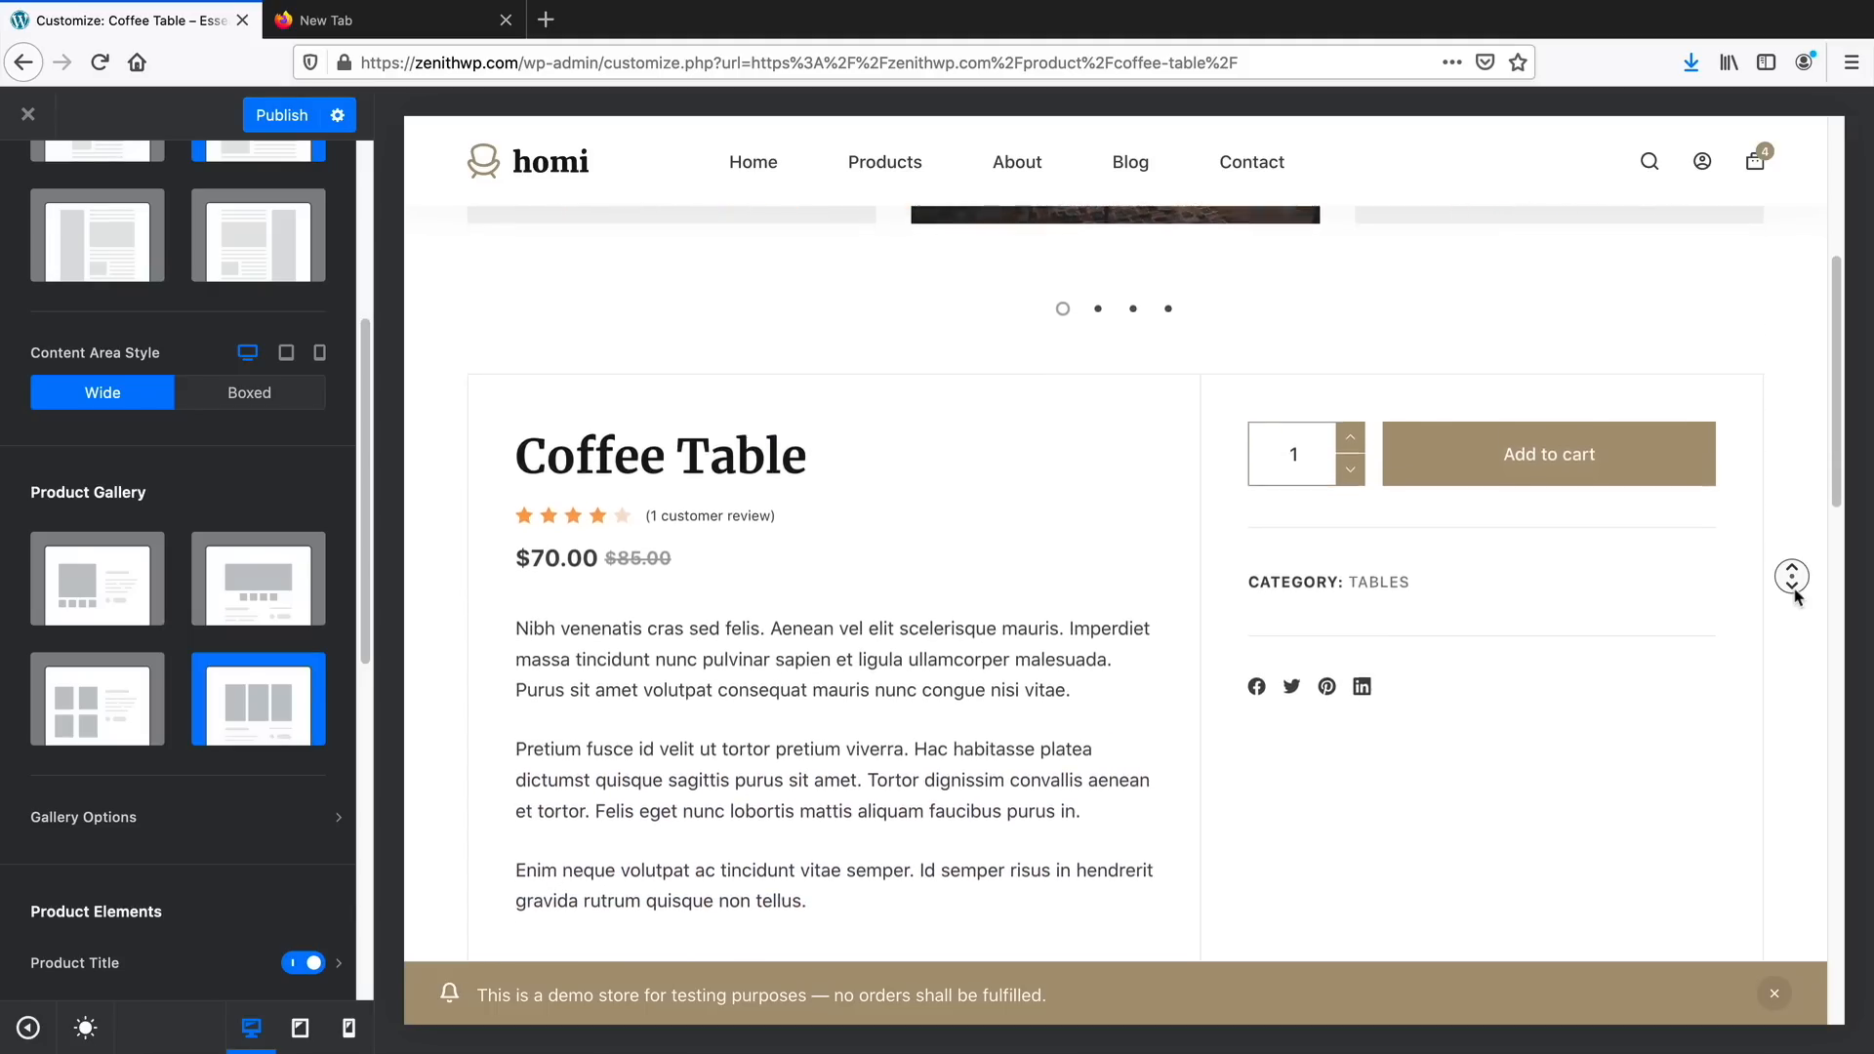
middle_click(1794, 591)
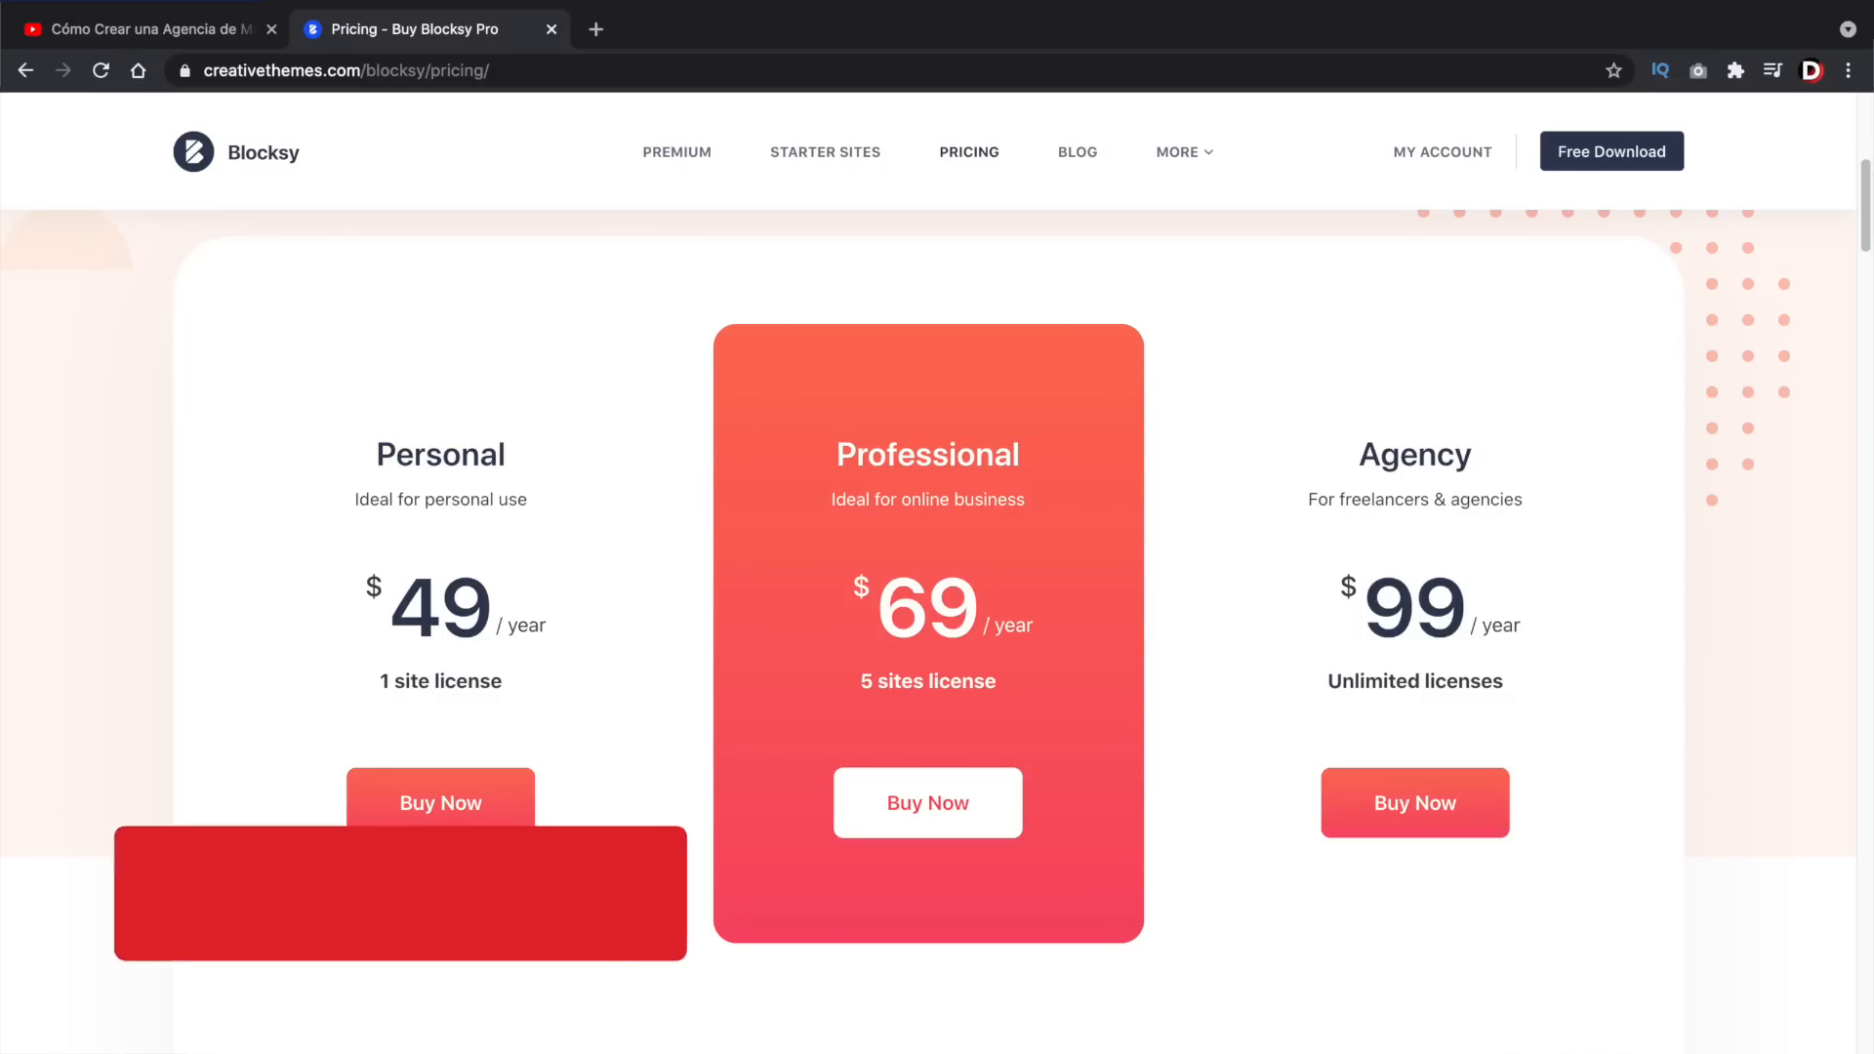
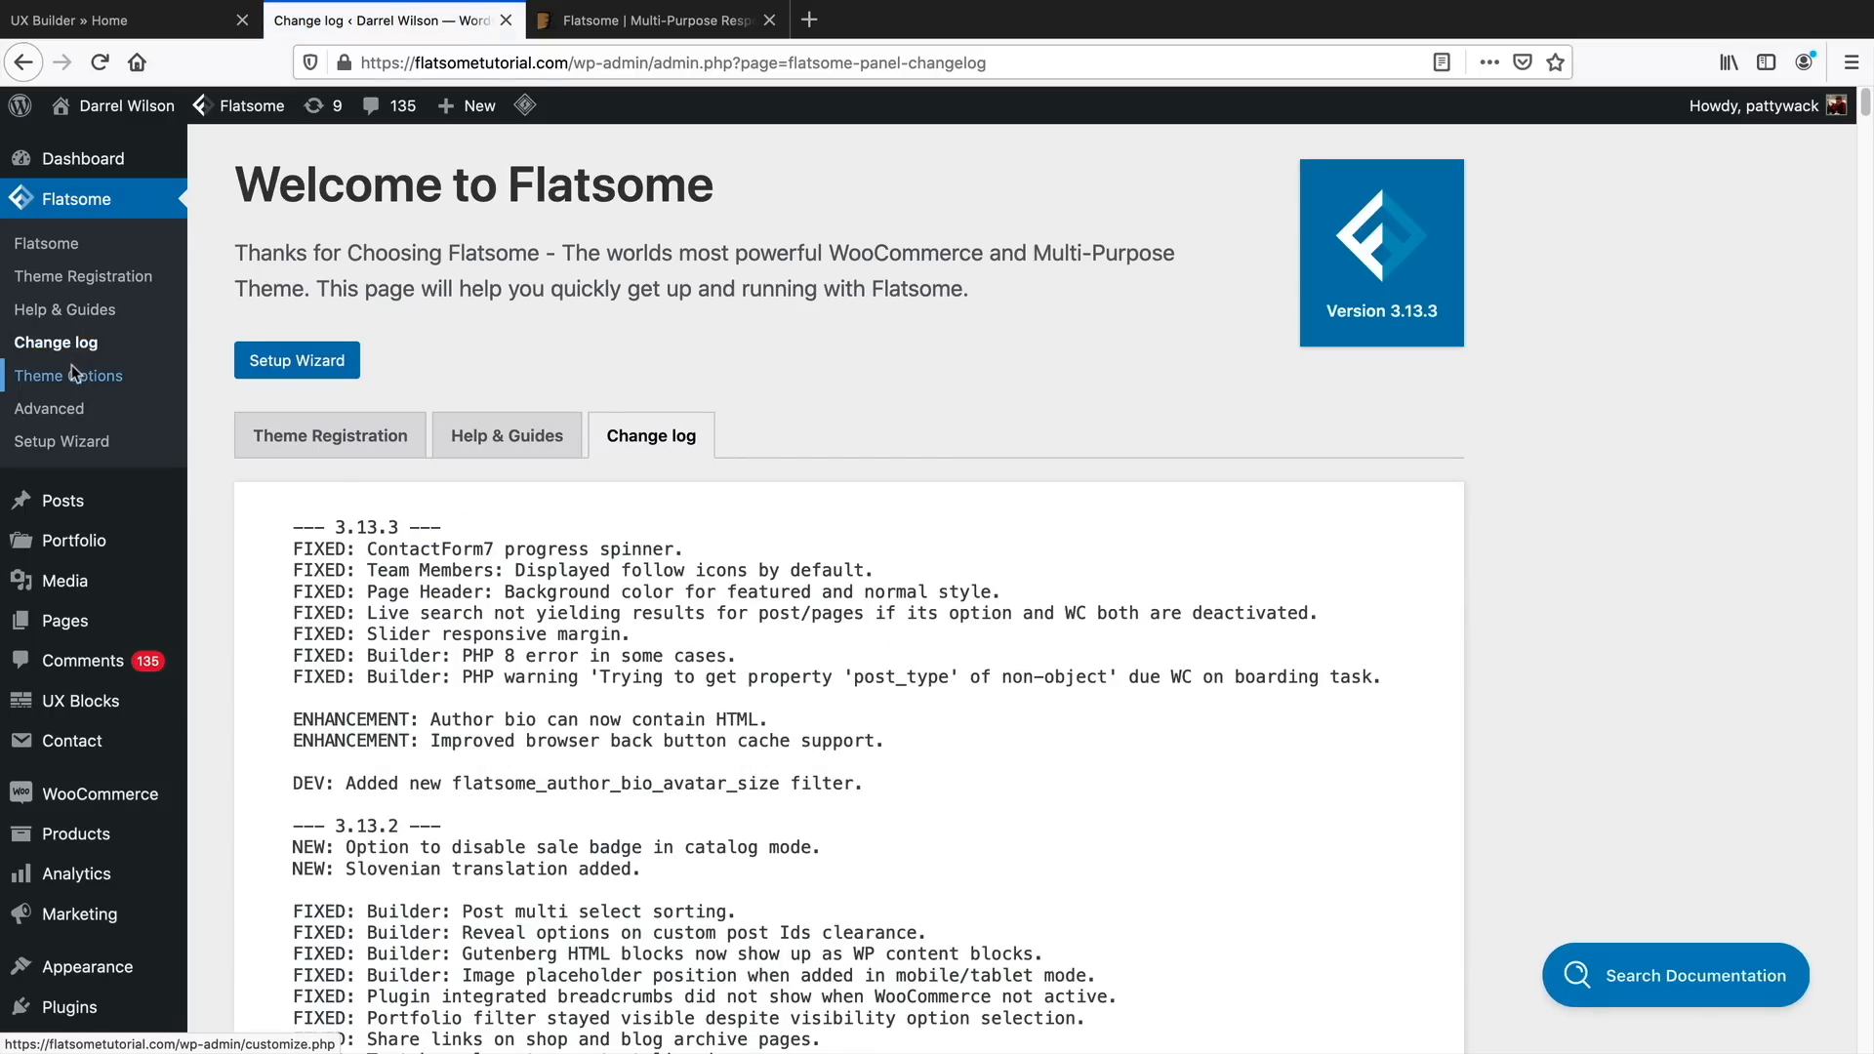
Open the Flatsome Setup Wizard and run it again
click(68, 442)
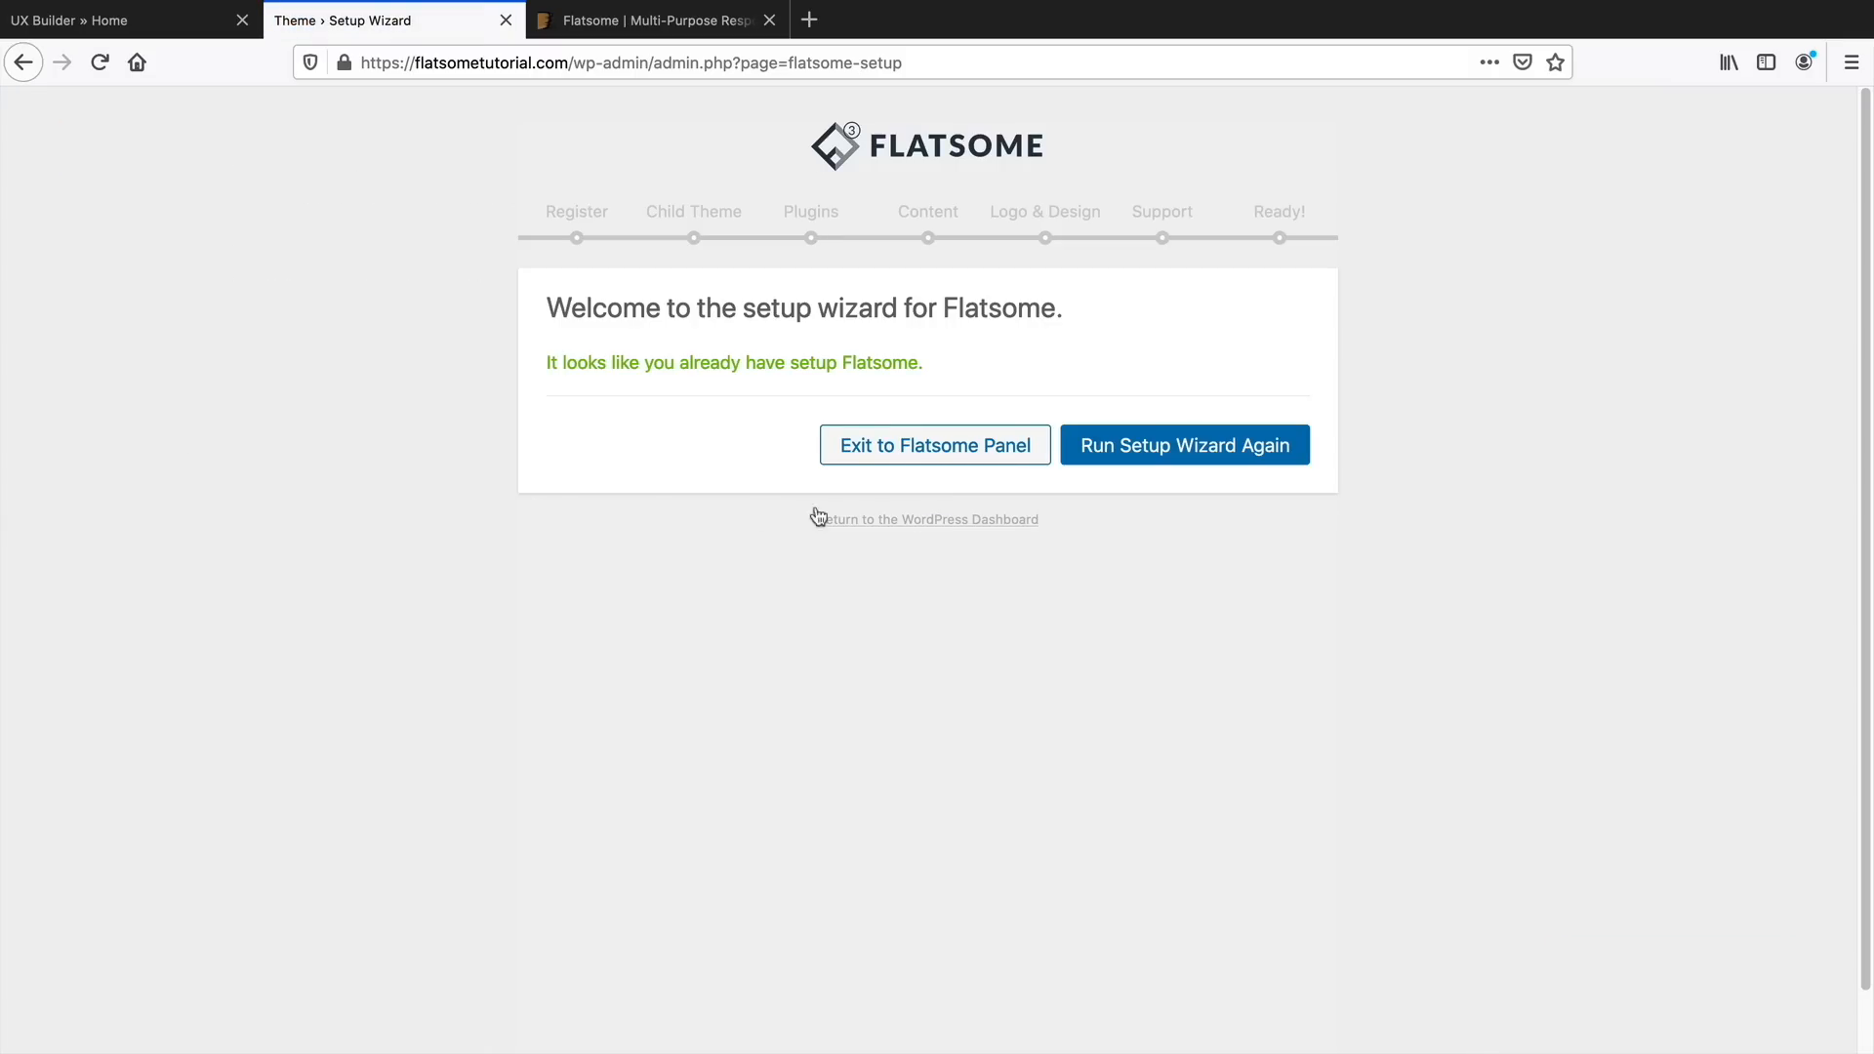
click(1139, 447)
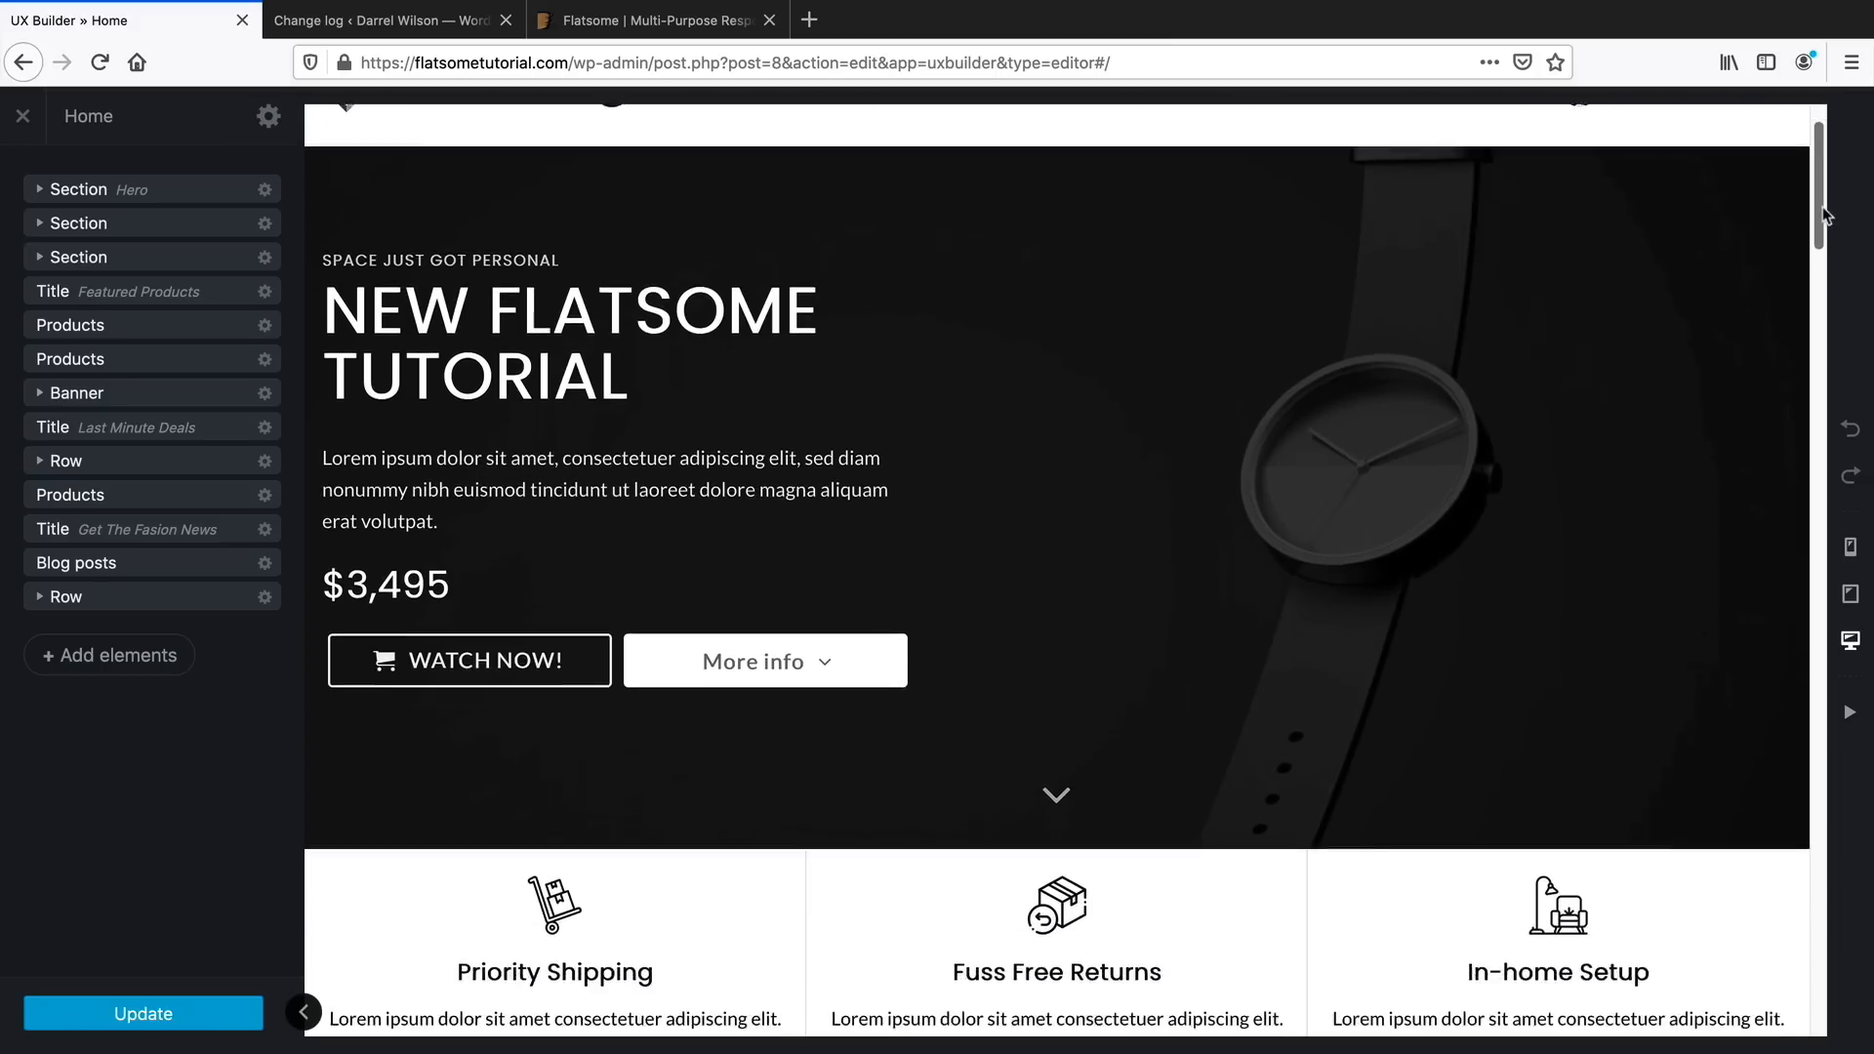
Open the Products element under Featured Products for editing, and try the Normal and Overlay styles on it
scroll(1799, 384, down, 10)
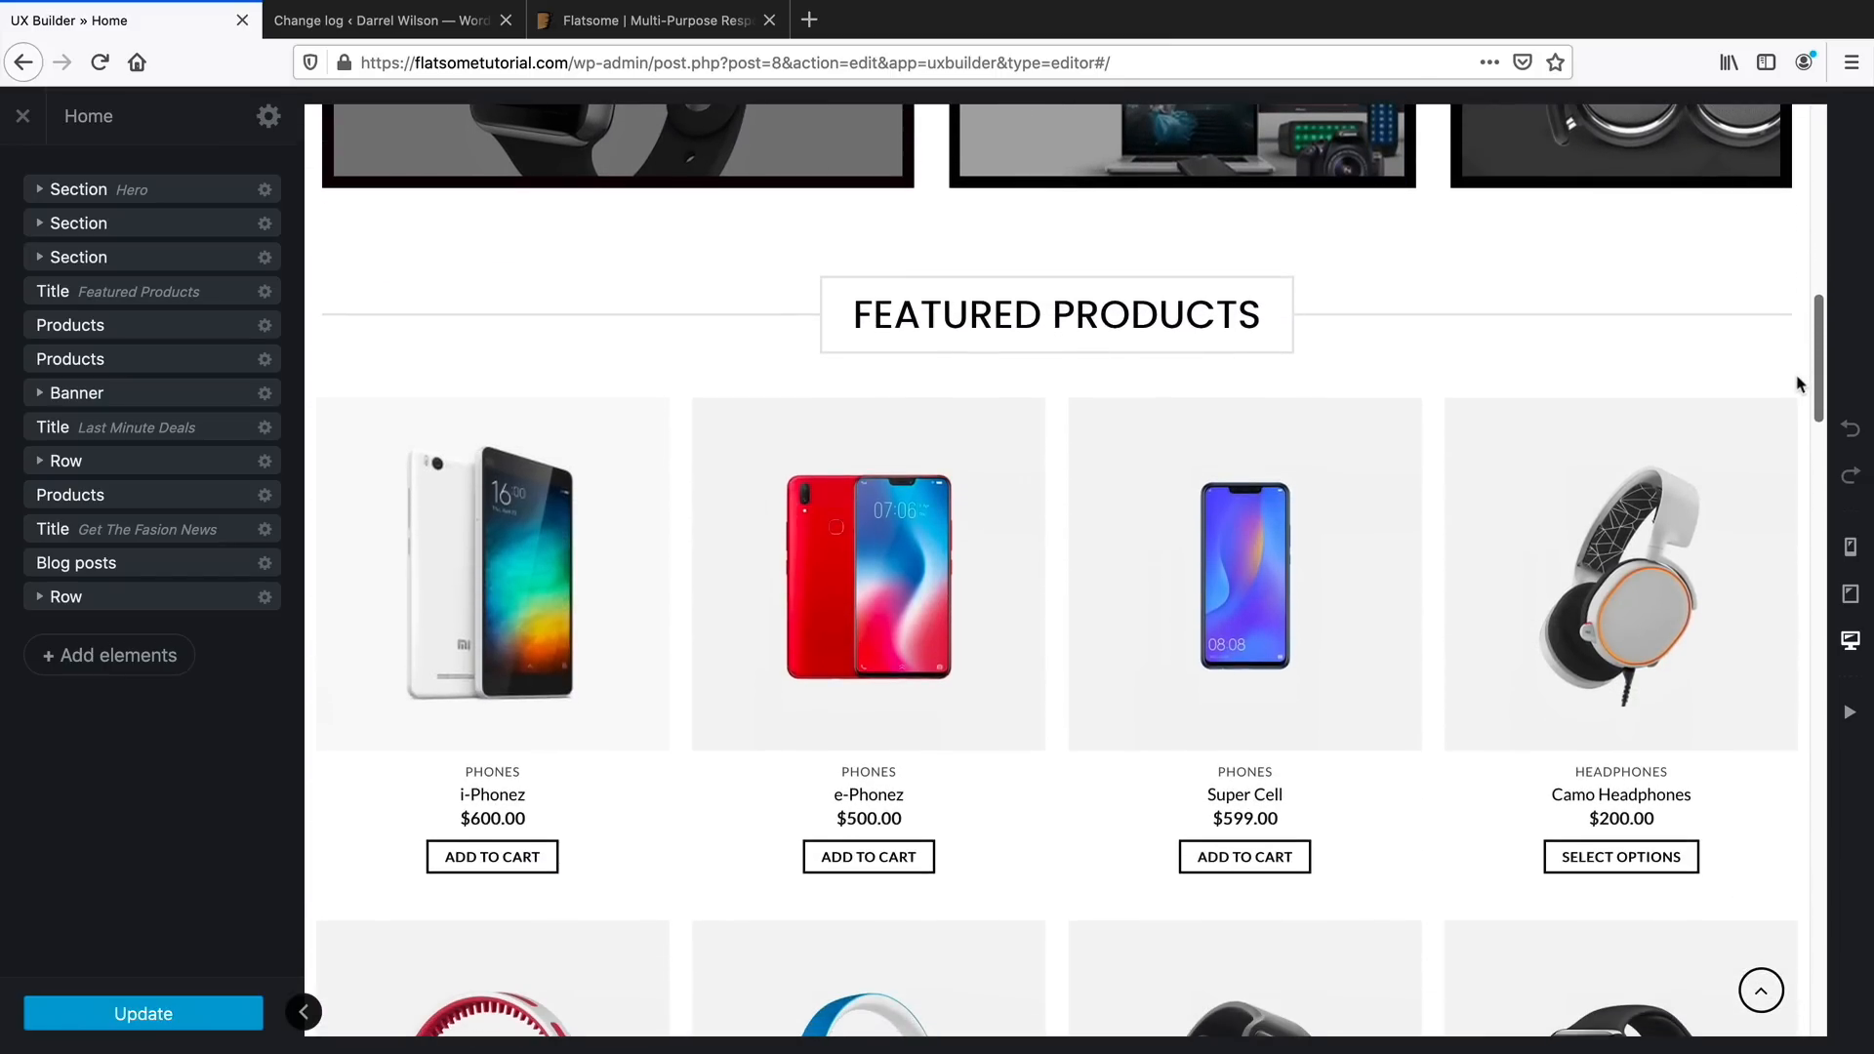
scroll(1798, 391, down, 2)
click(806, 332)
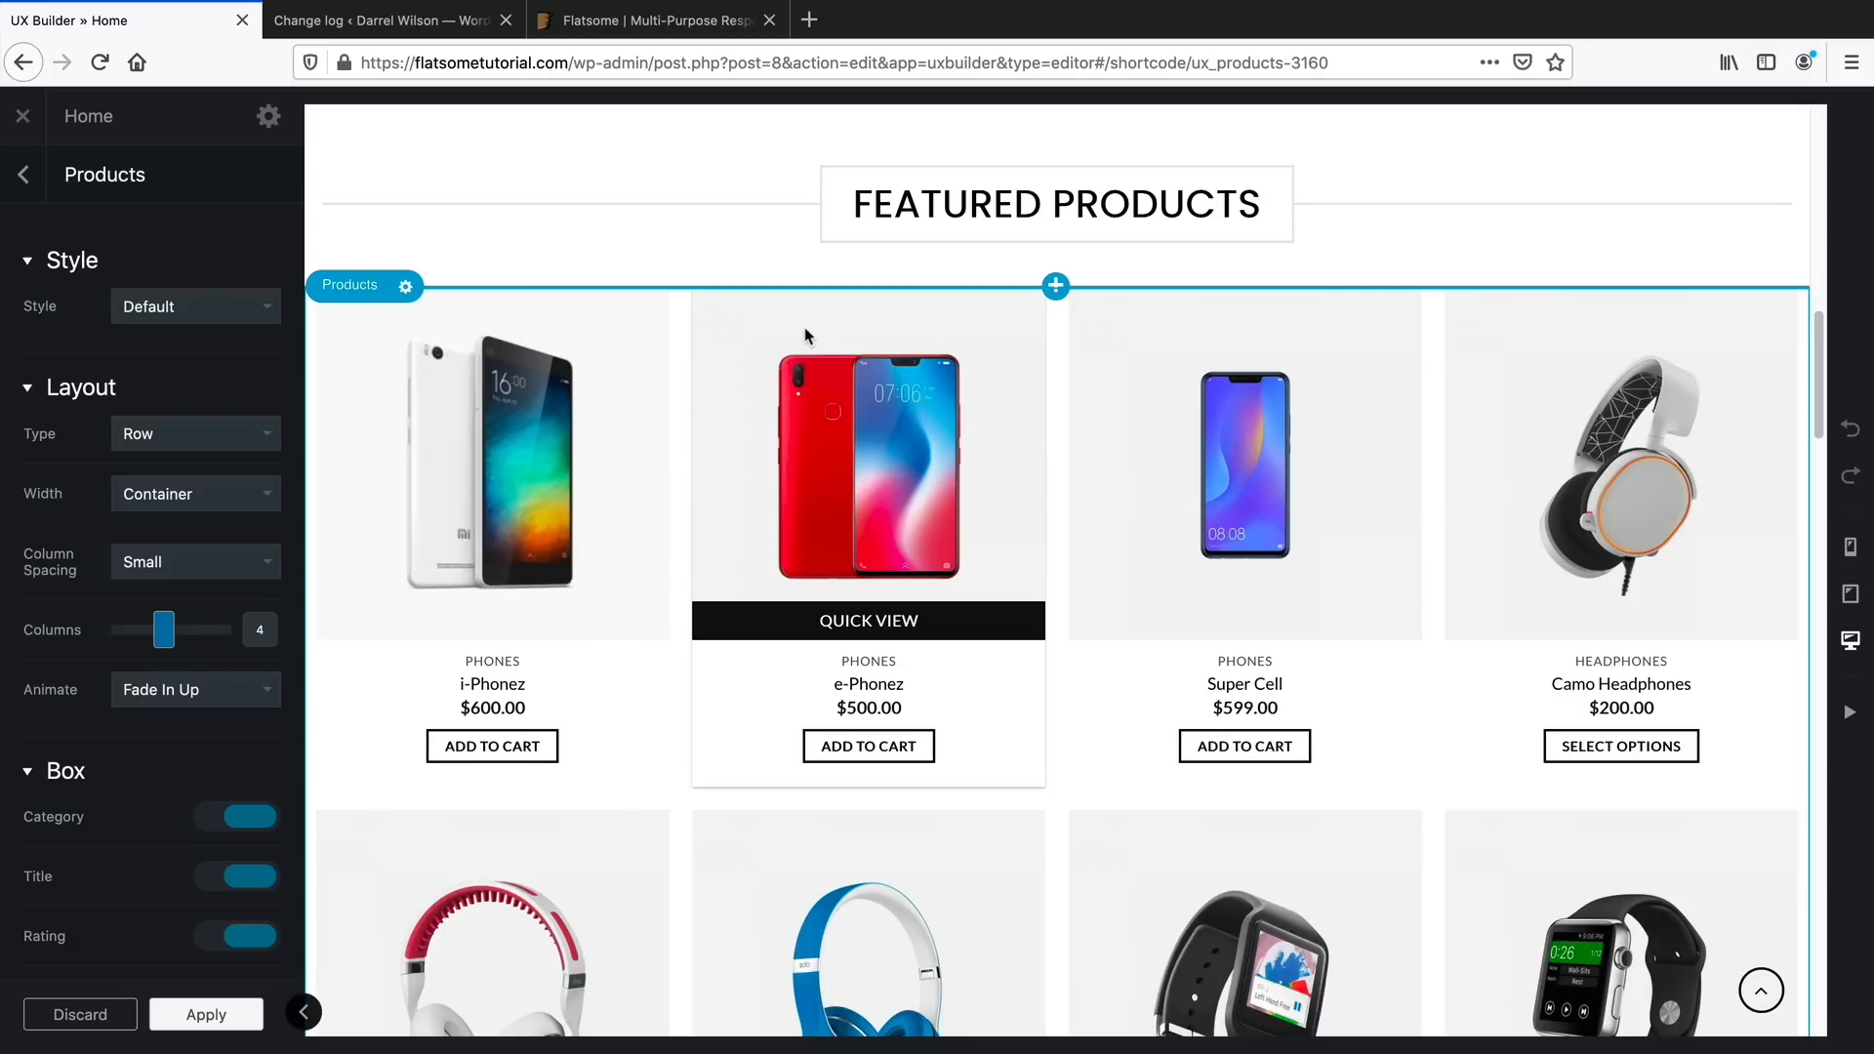
click(266, 311)
click(269, 315)
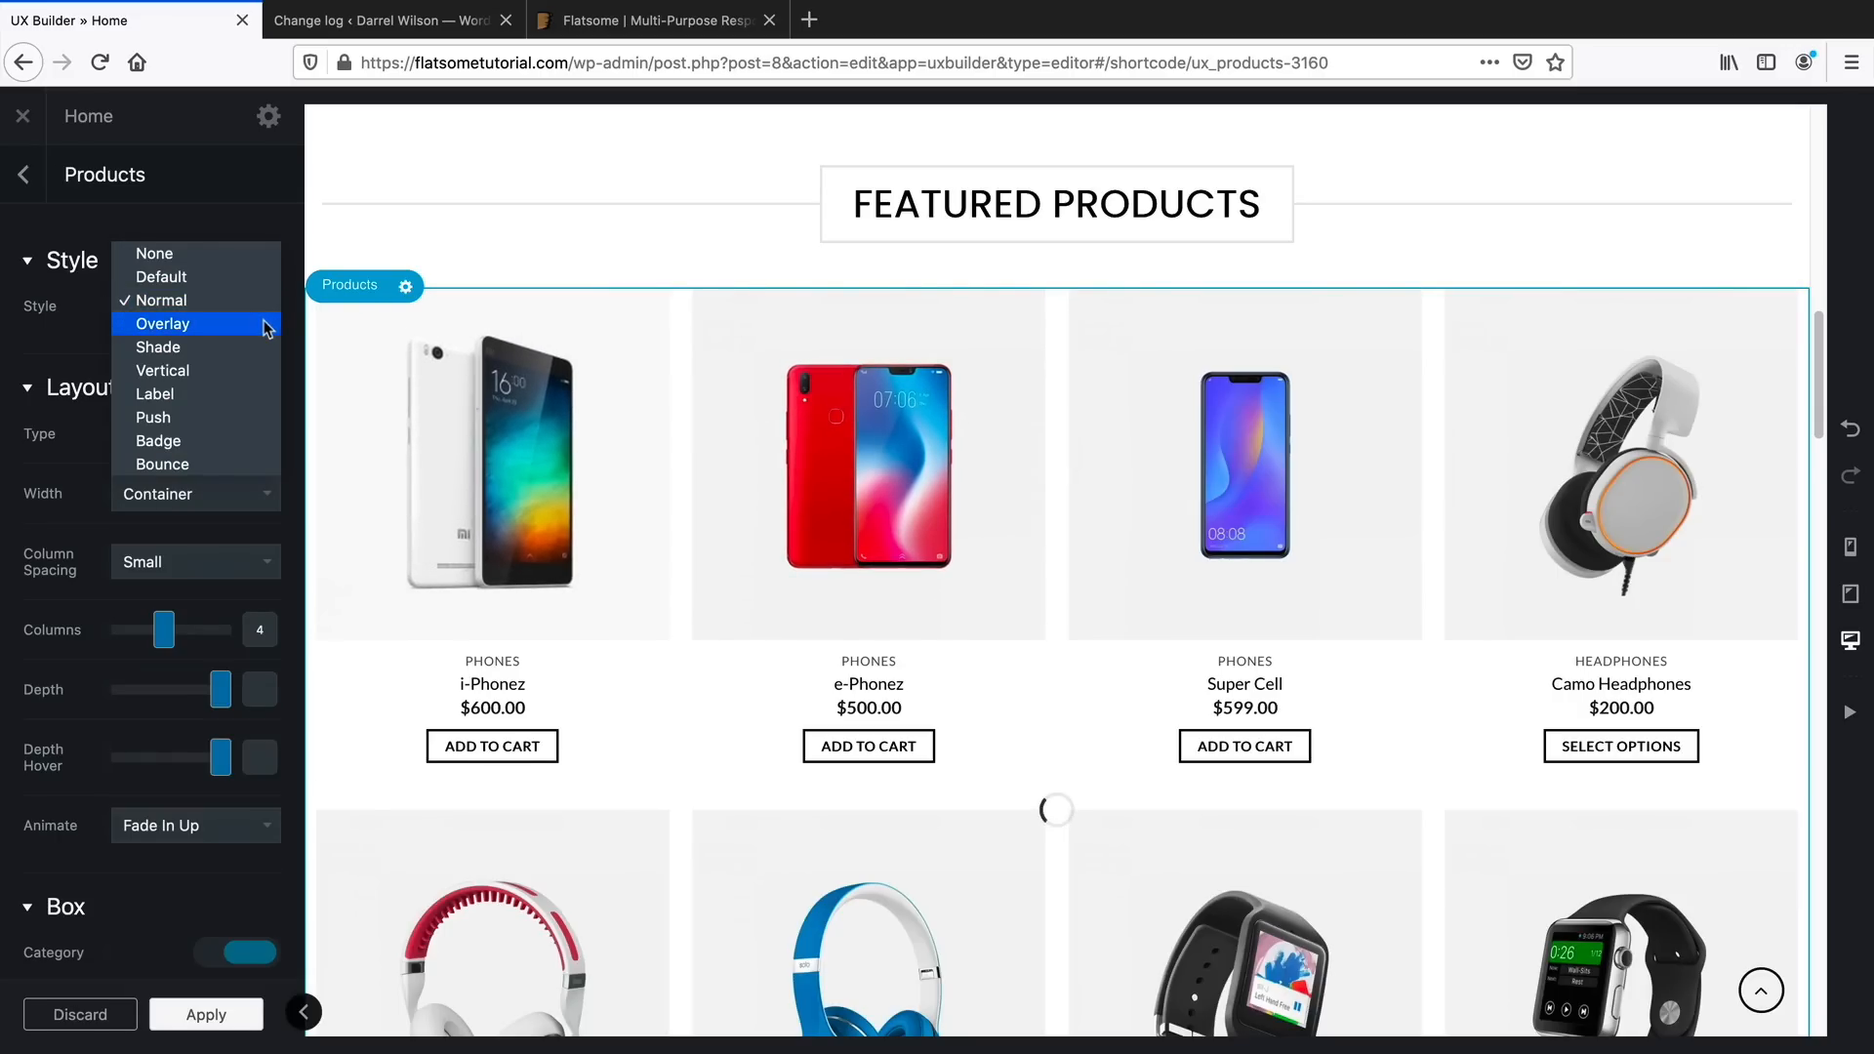
click(266, 320)
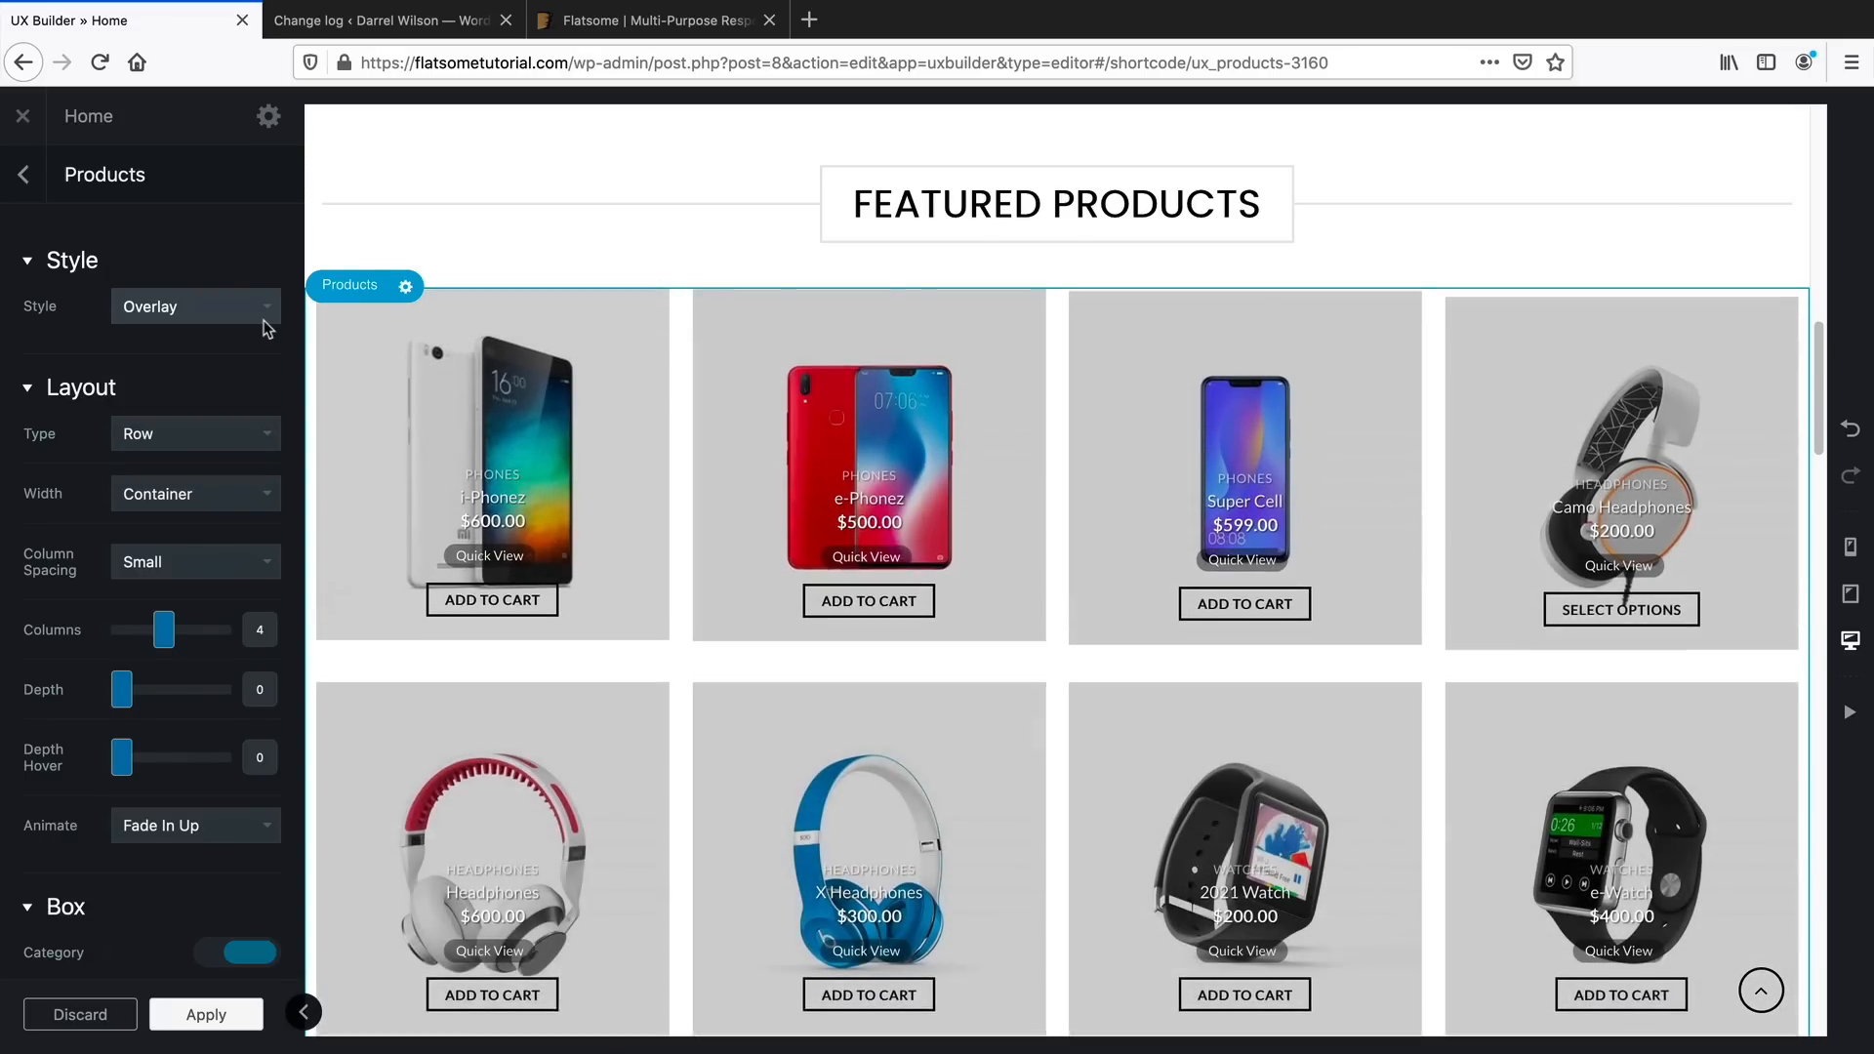
Try the Shade and Vertical styles on the Featured Products element
click(265, 326)
click(262, 326)
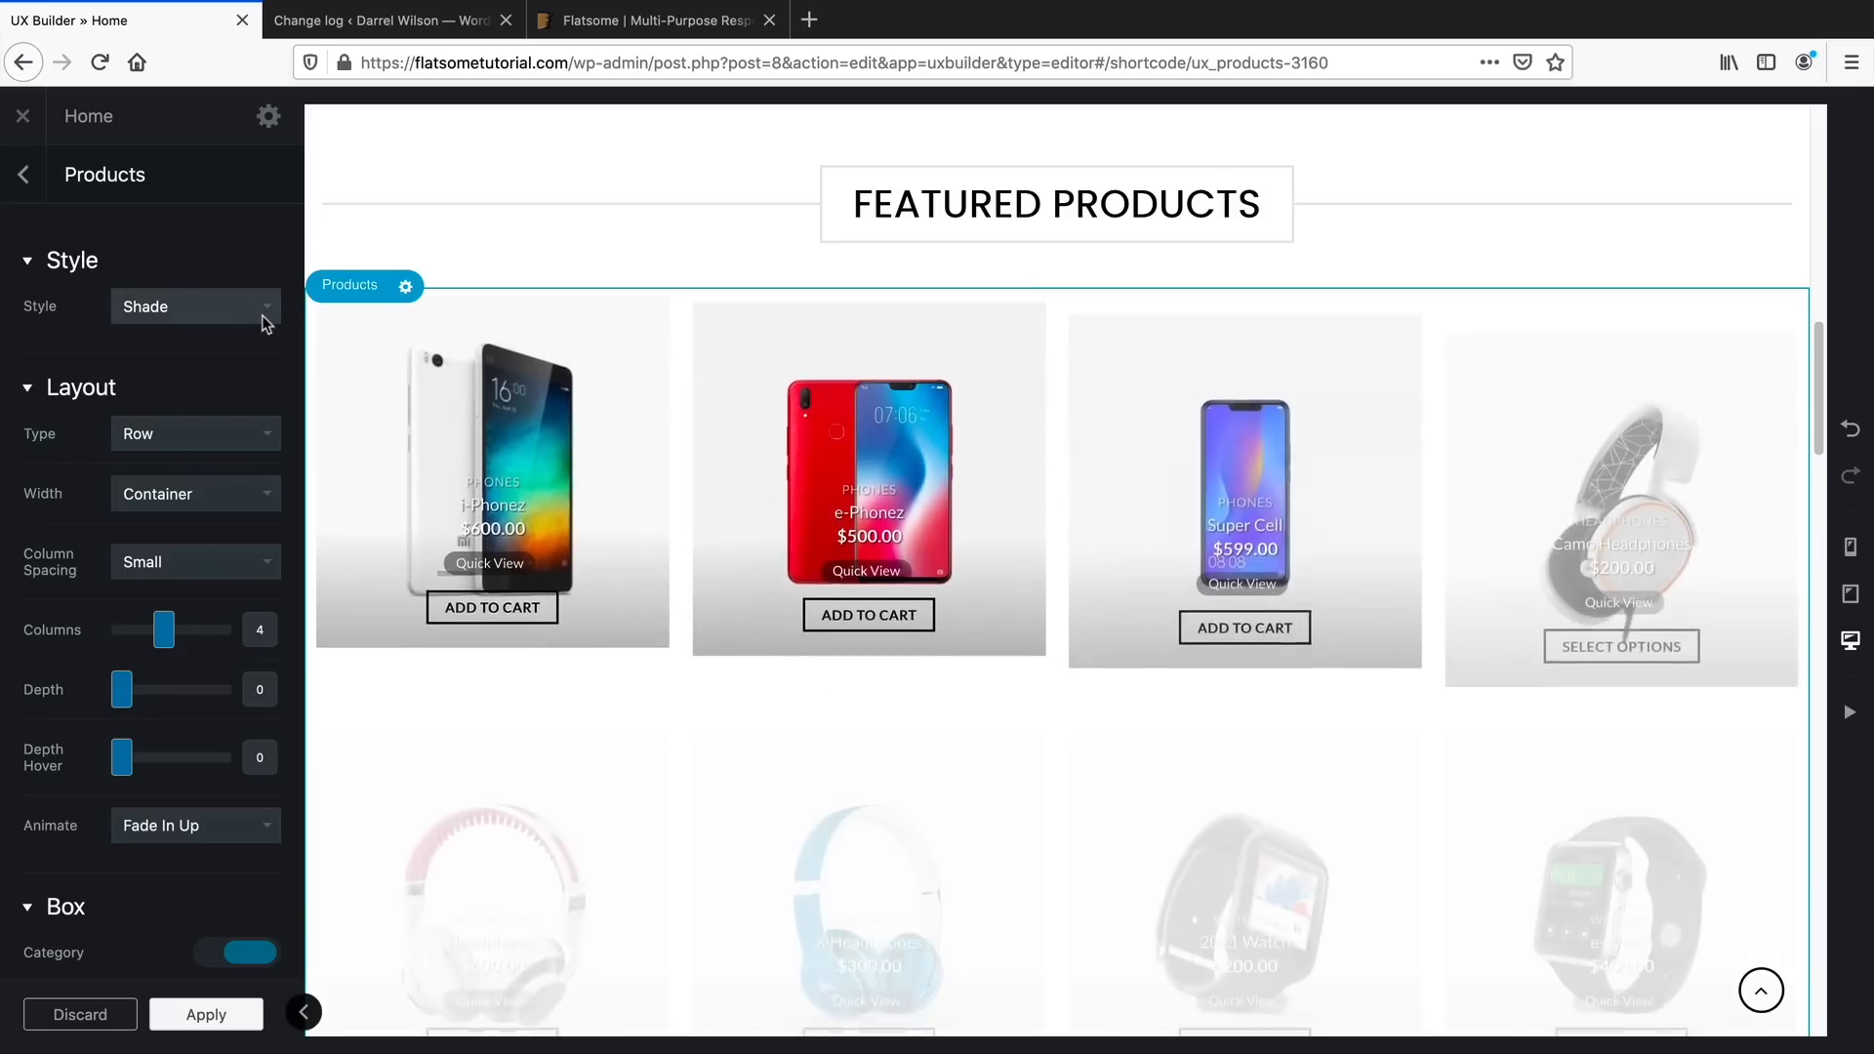
click(264, 325)
click(260, 322)
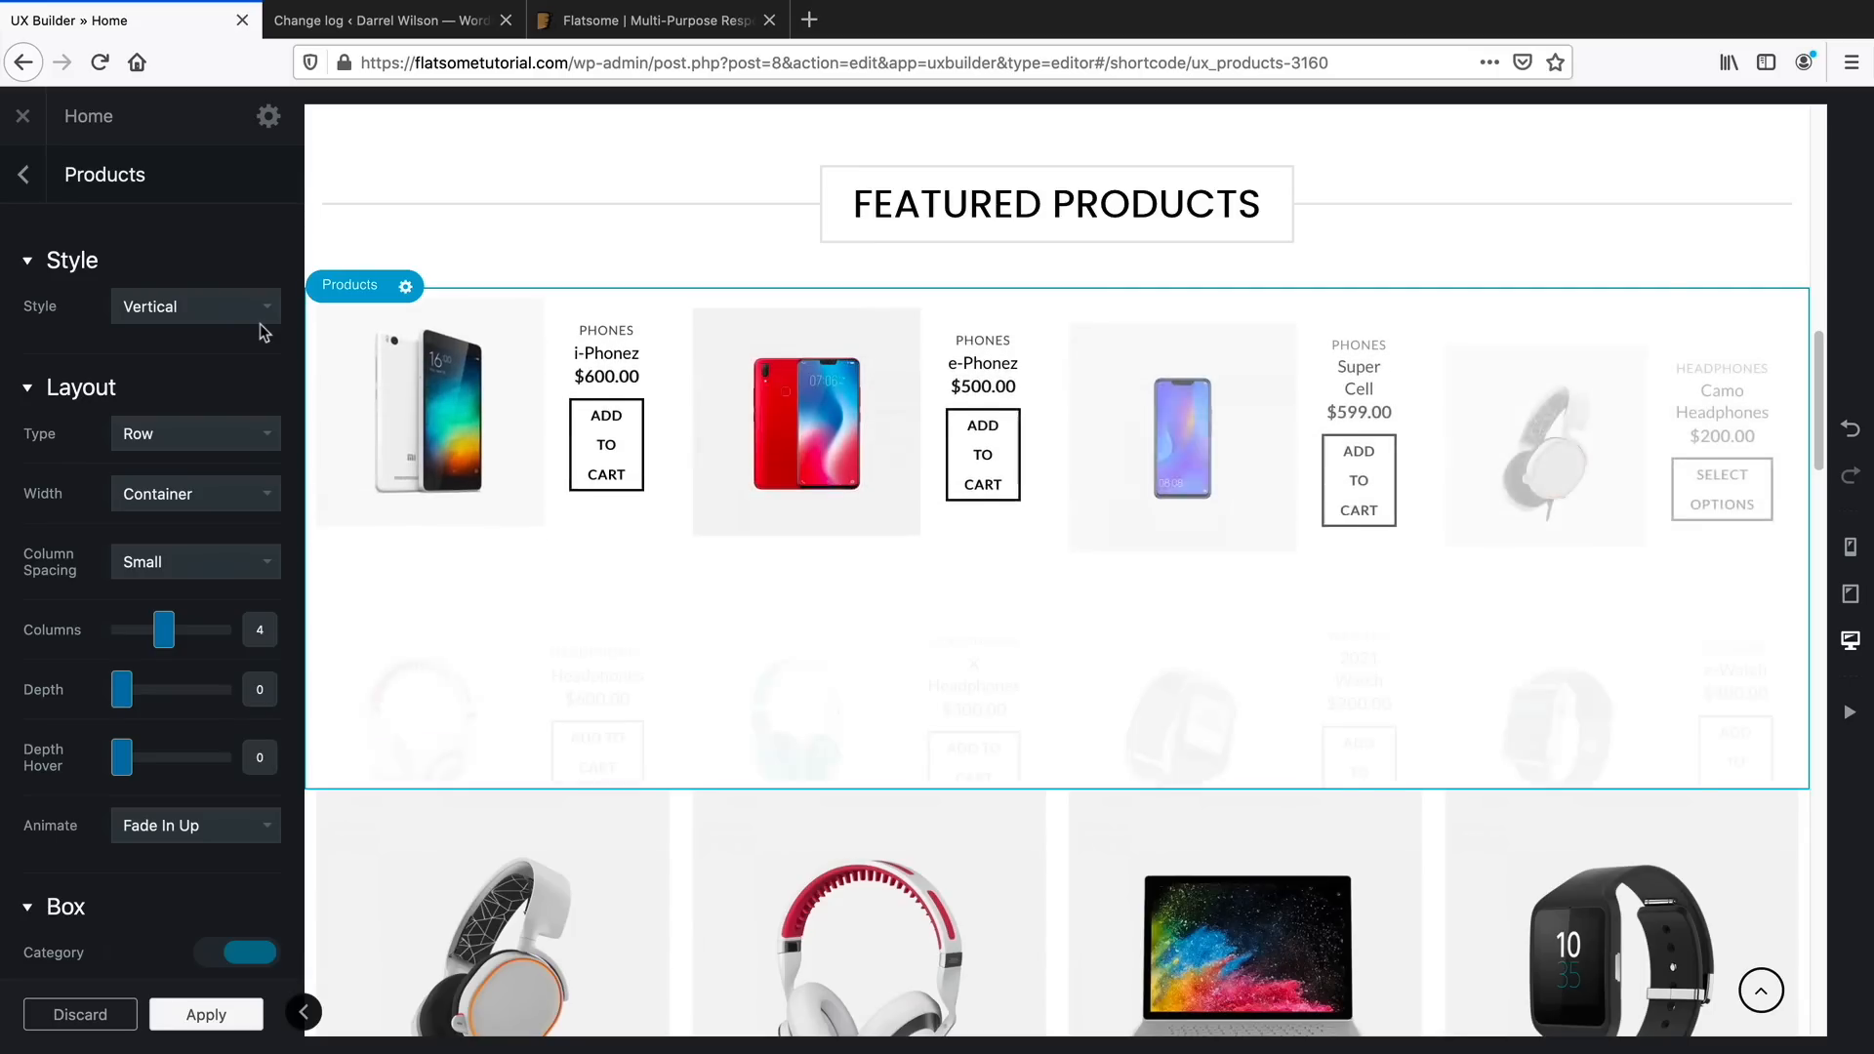
click(260, 324)
click(264, 326)
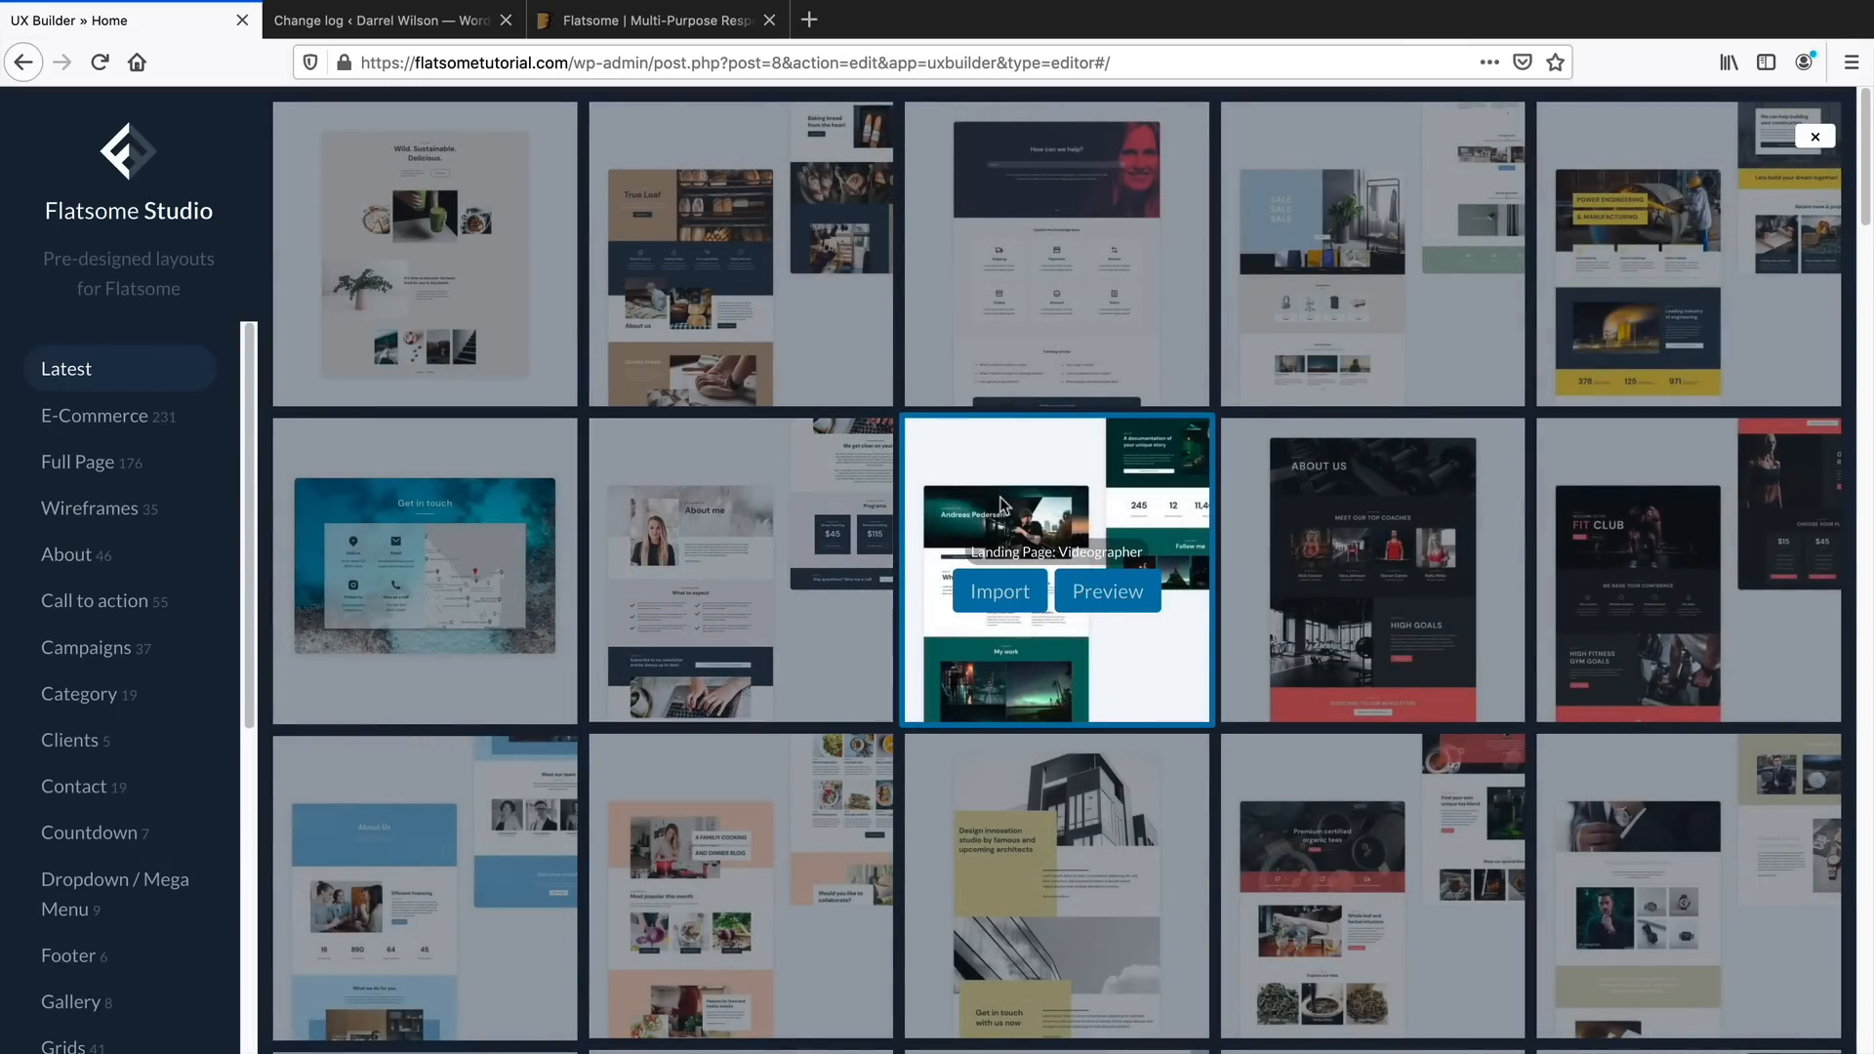
Browse the Flatsome Studio layouts under Latest, Wireframes, Call to action, Campaigns, Category, Clients, Contact and Countdown
middle_click(1836, 254)
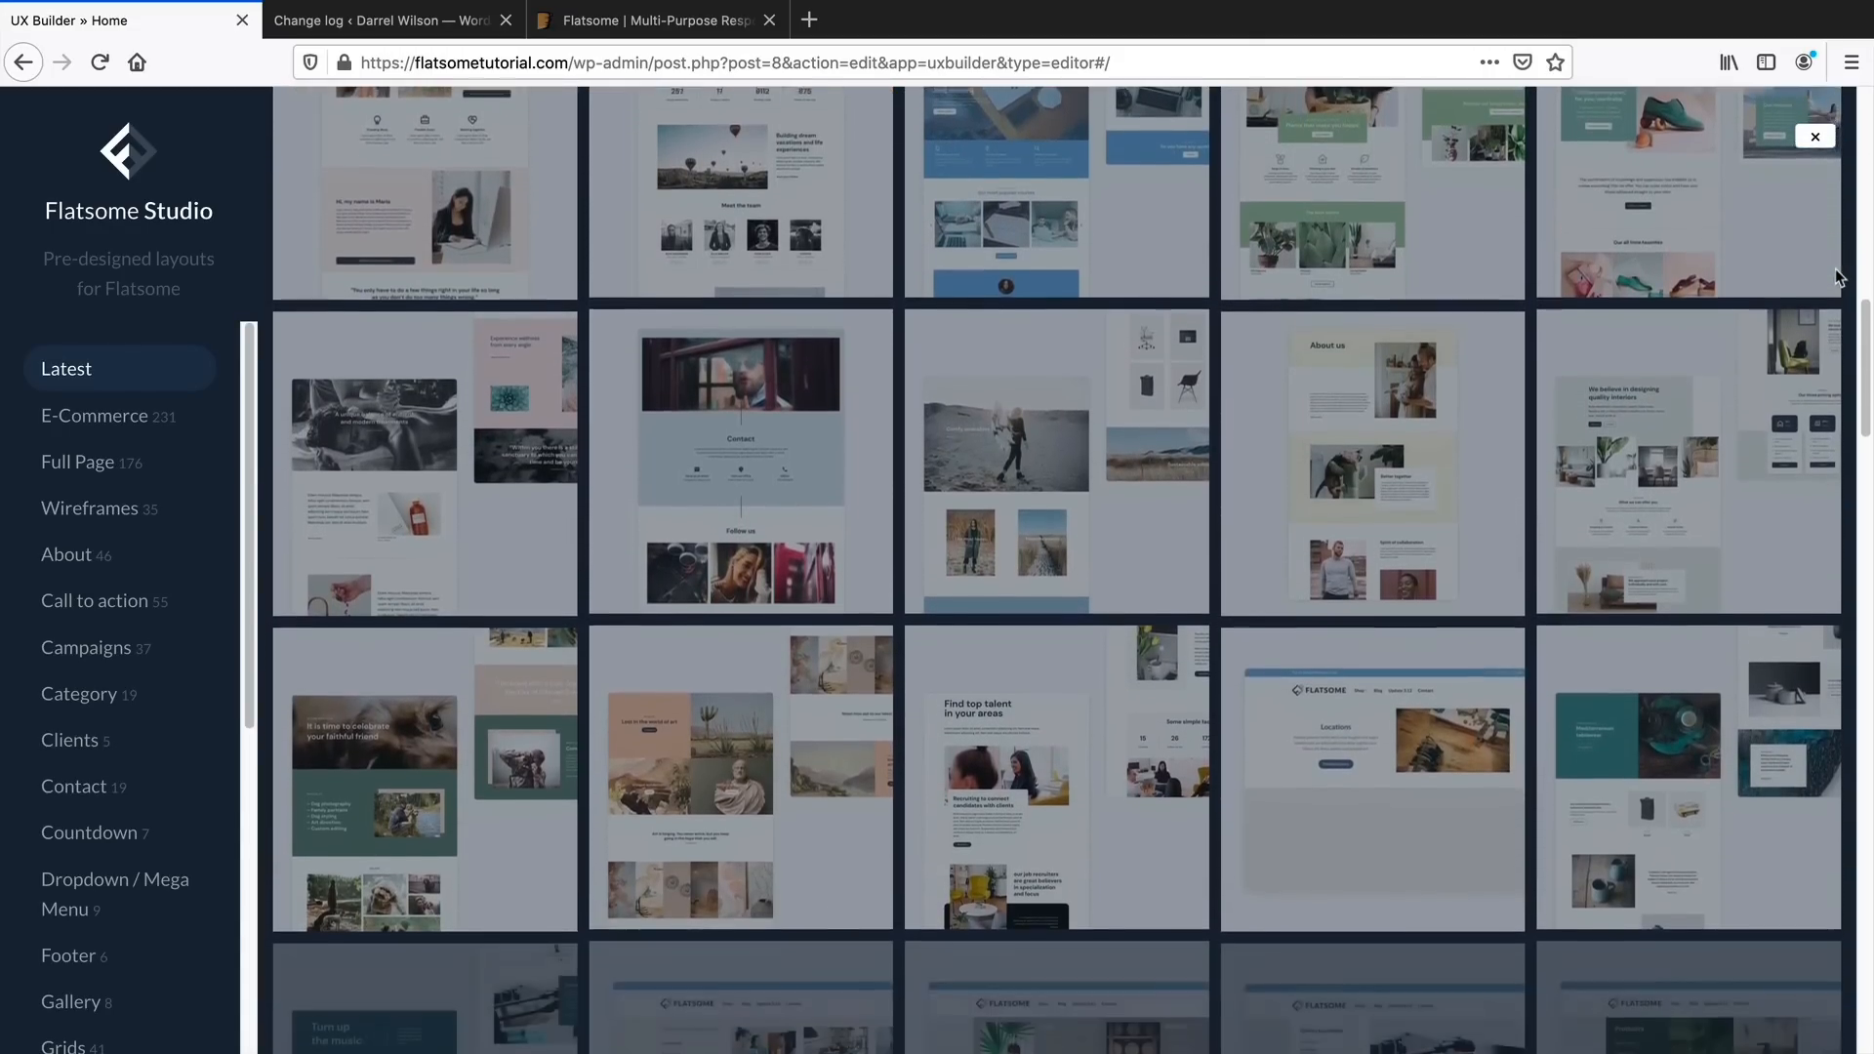
click(1836, 277)
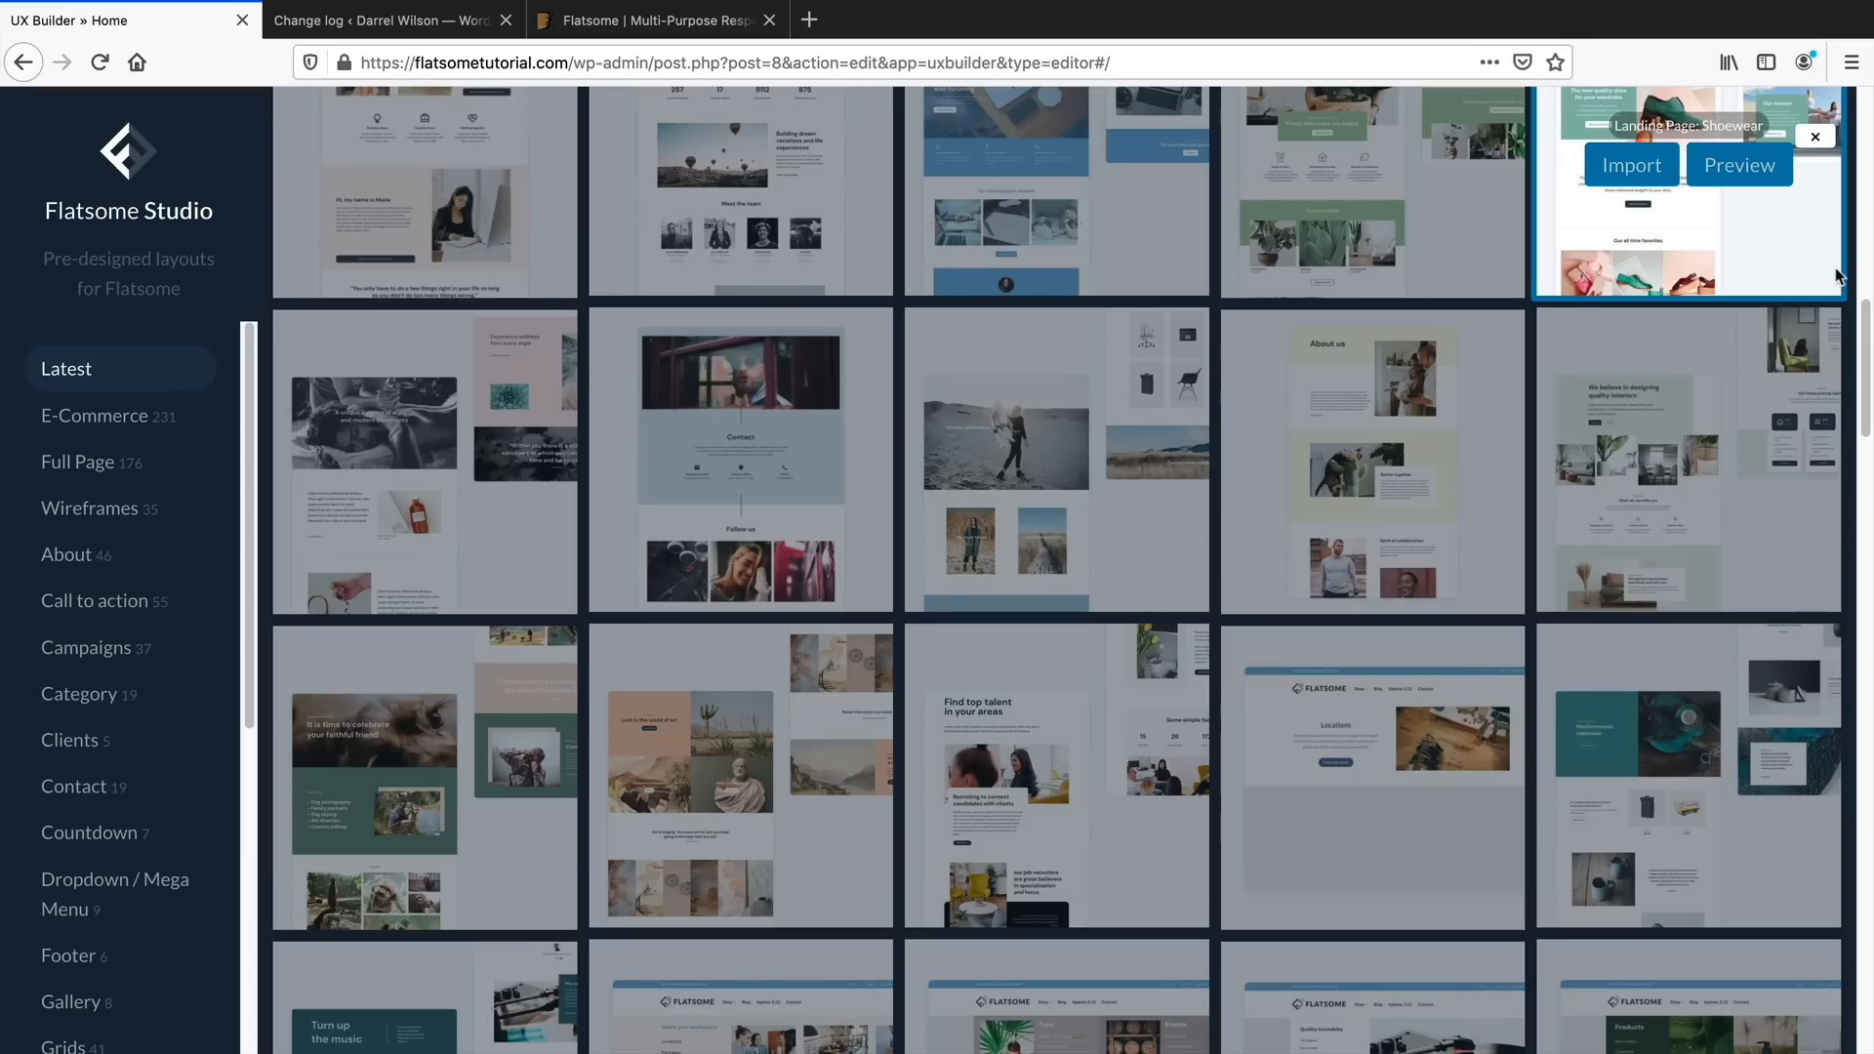
click(127, 507)
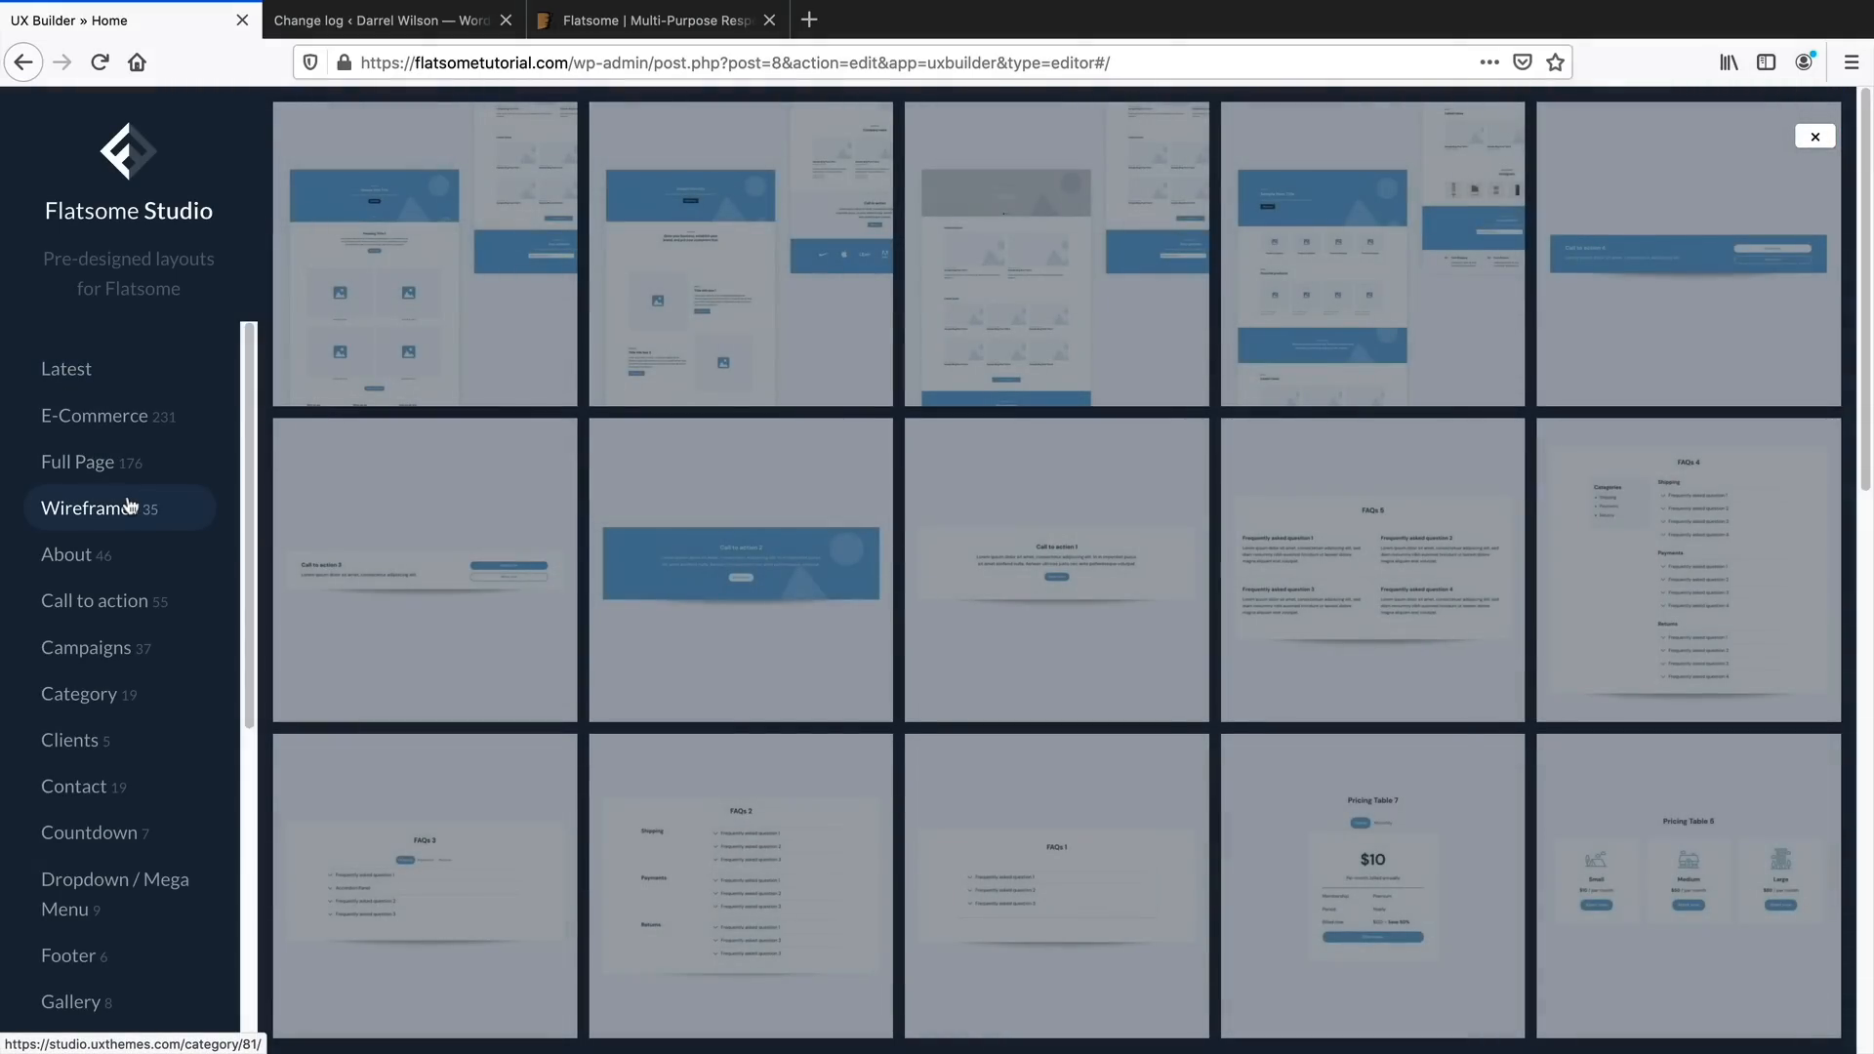
click(111, 599)
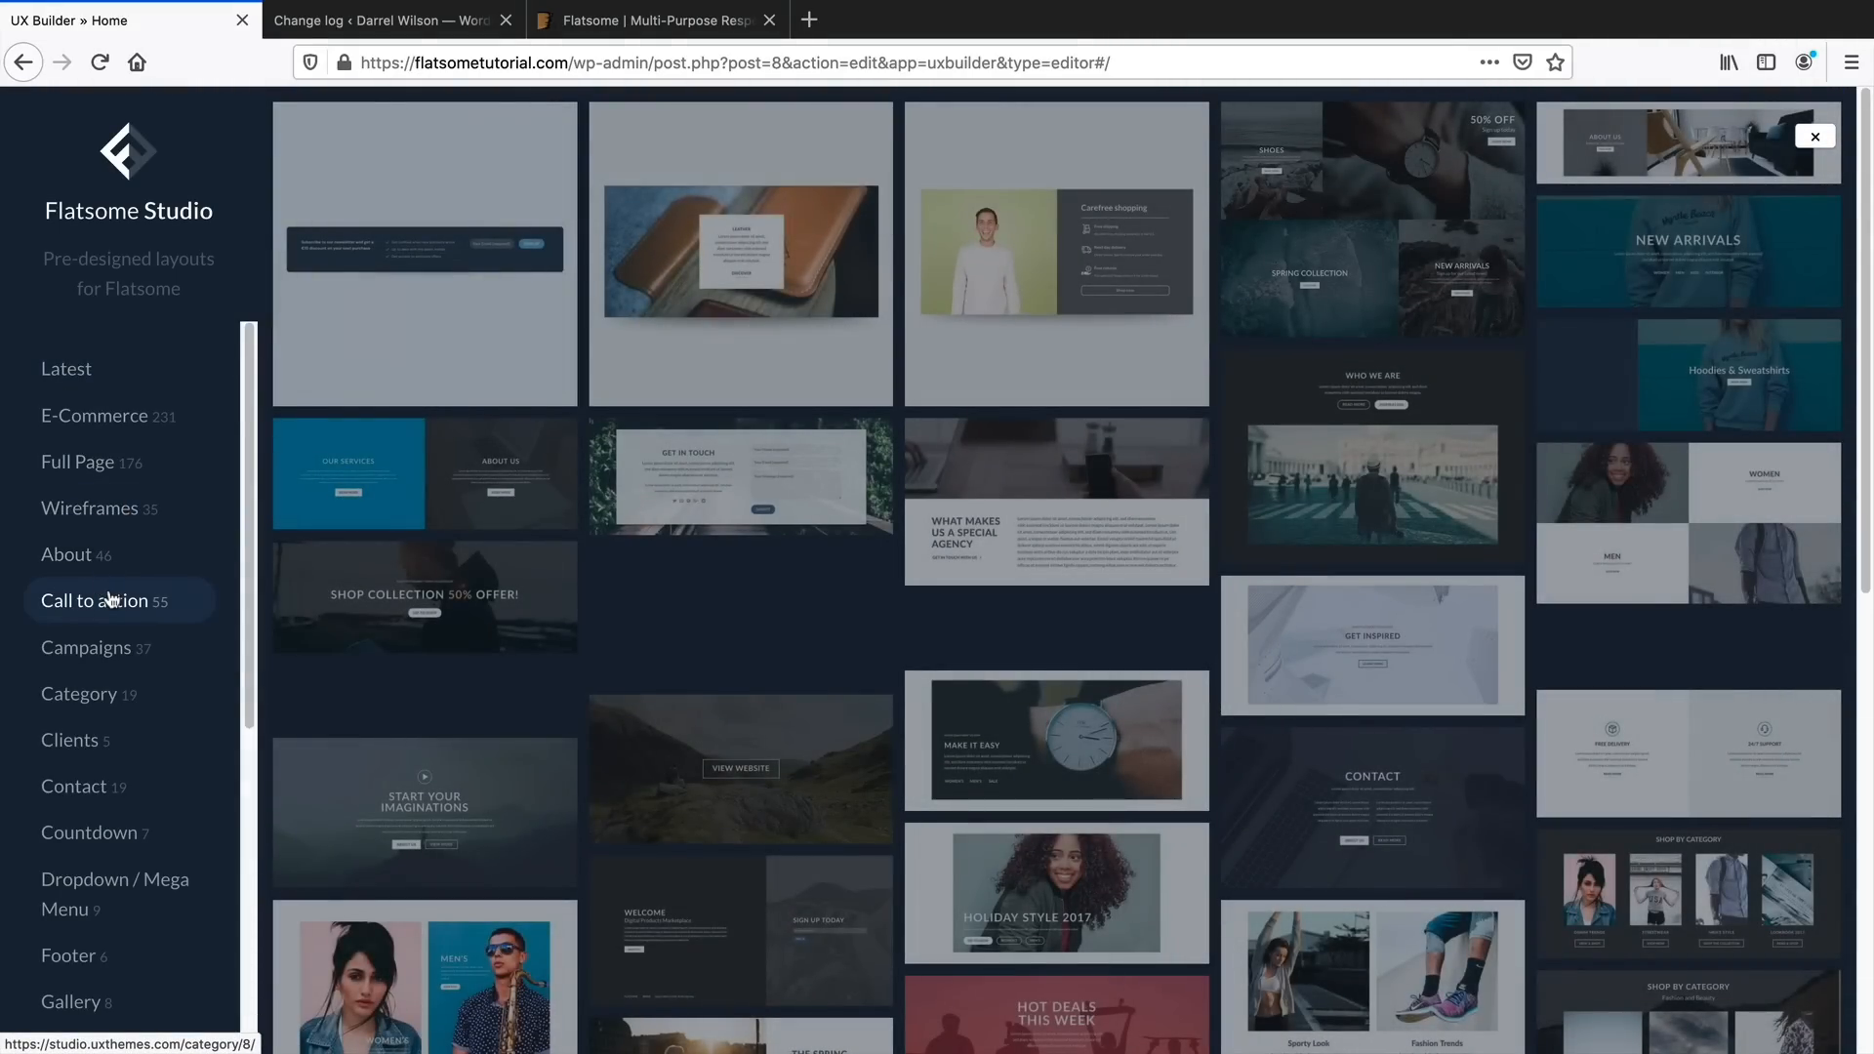
click(109, 652)
click(89, 693)
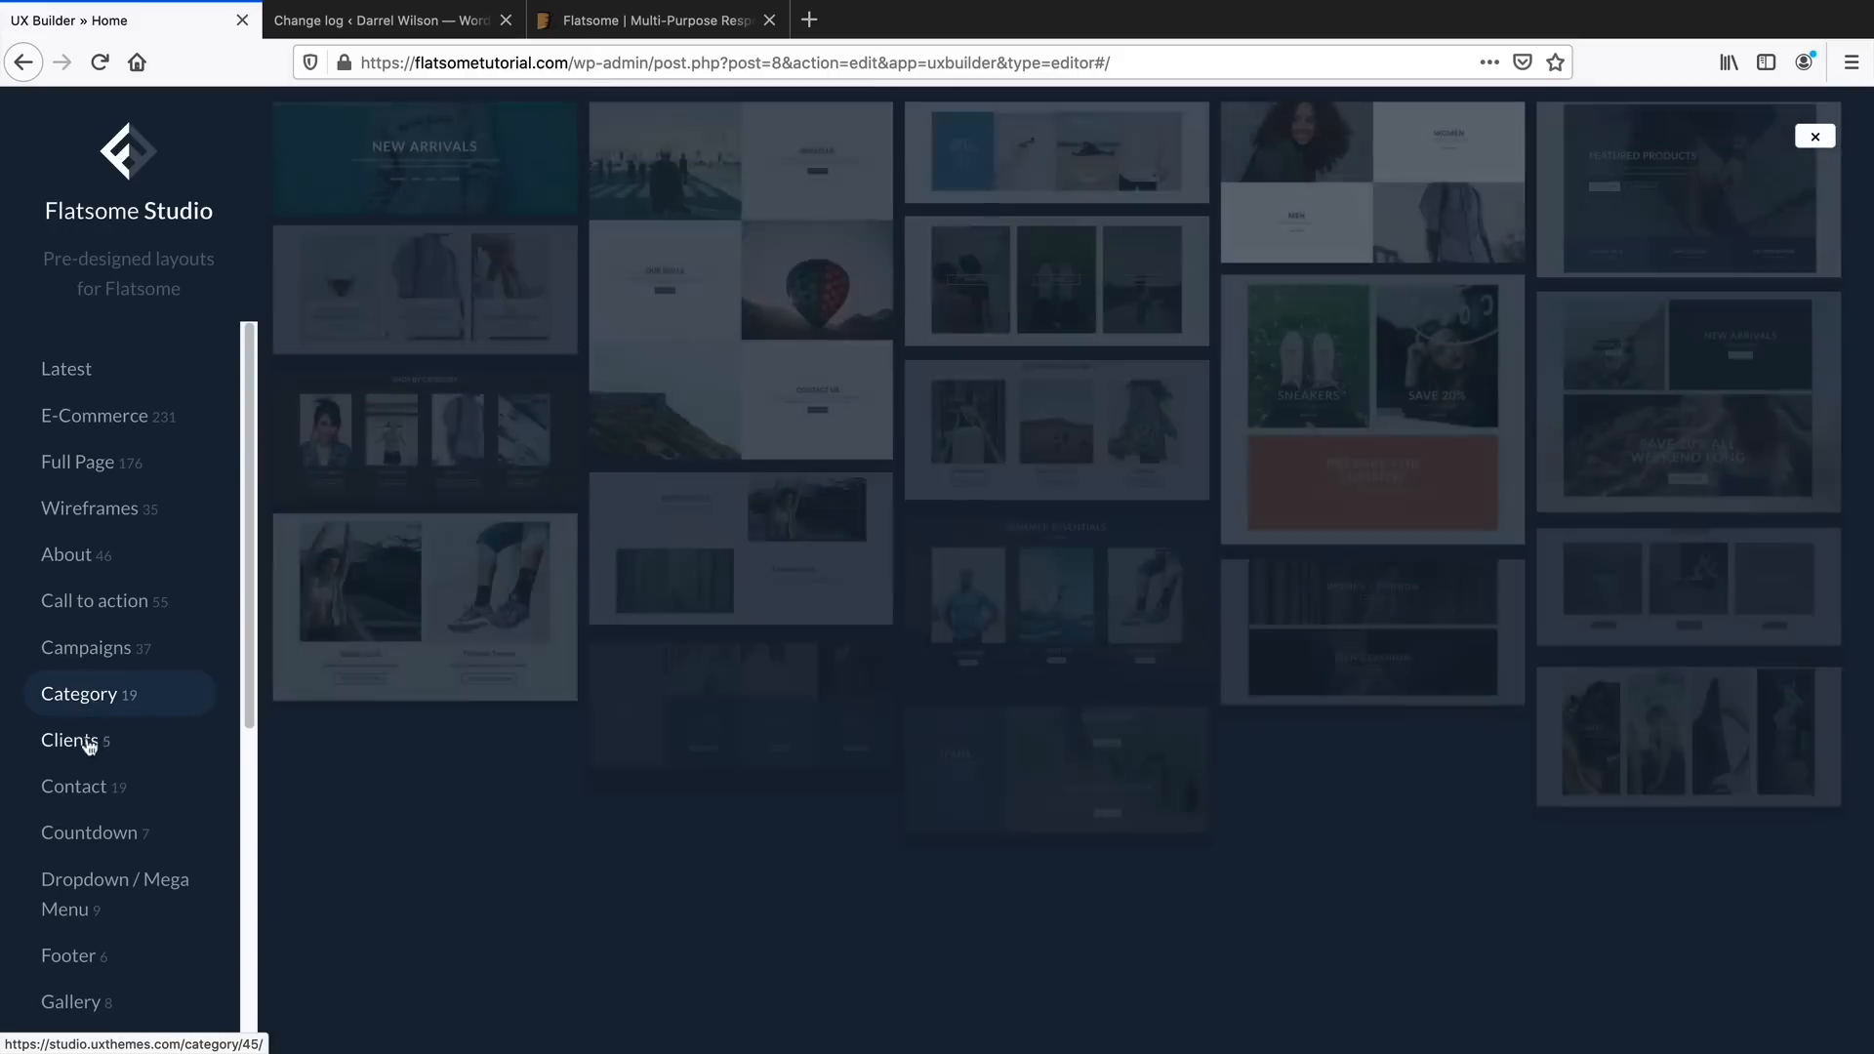
click(88, 744)
click(84, 787)
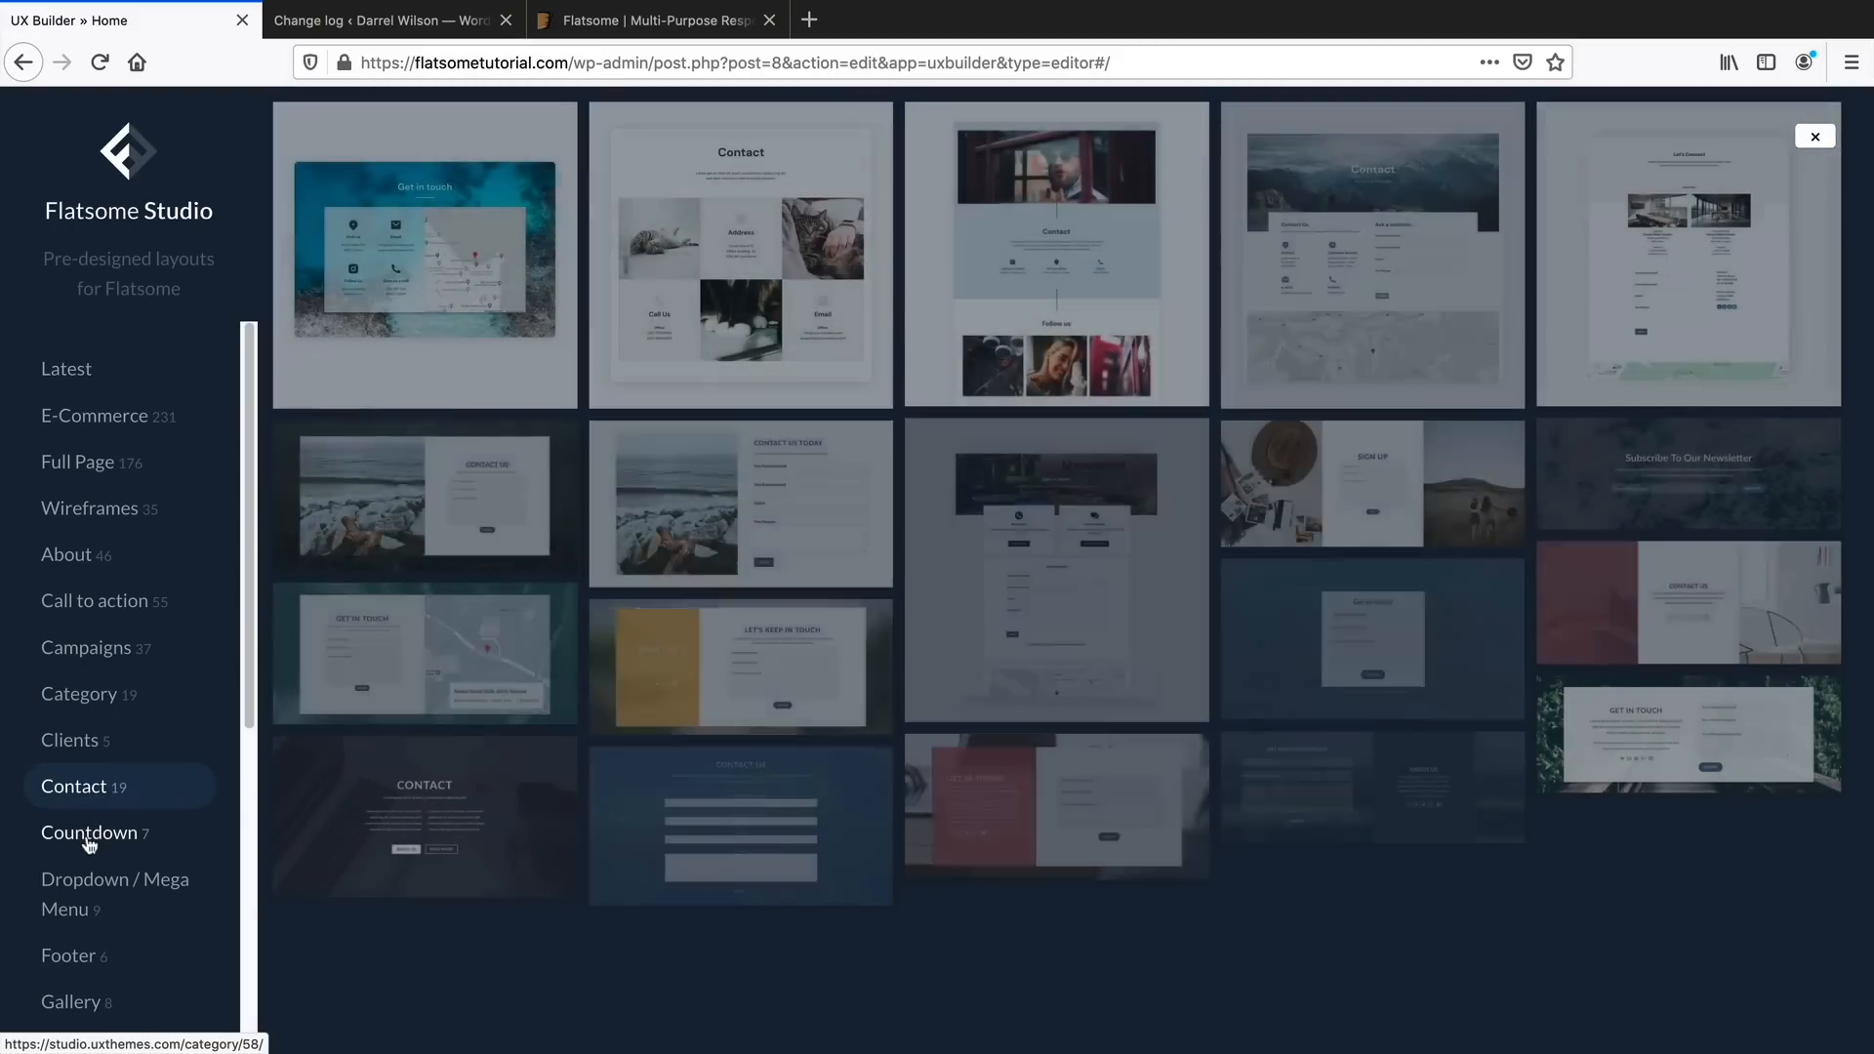
click(90, 836)
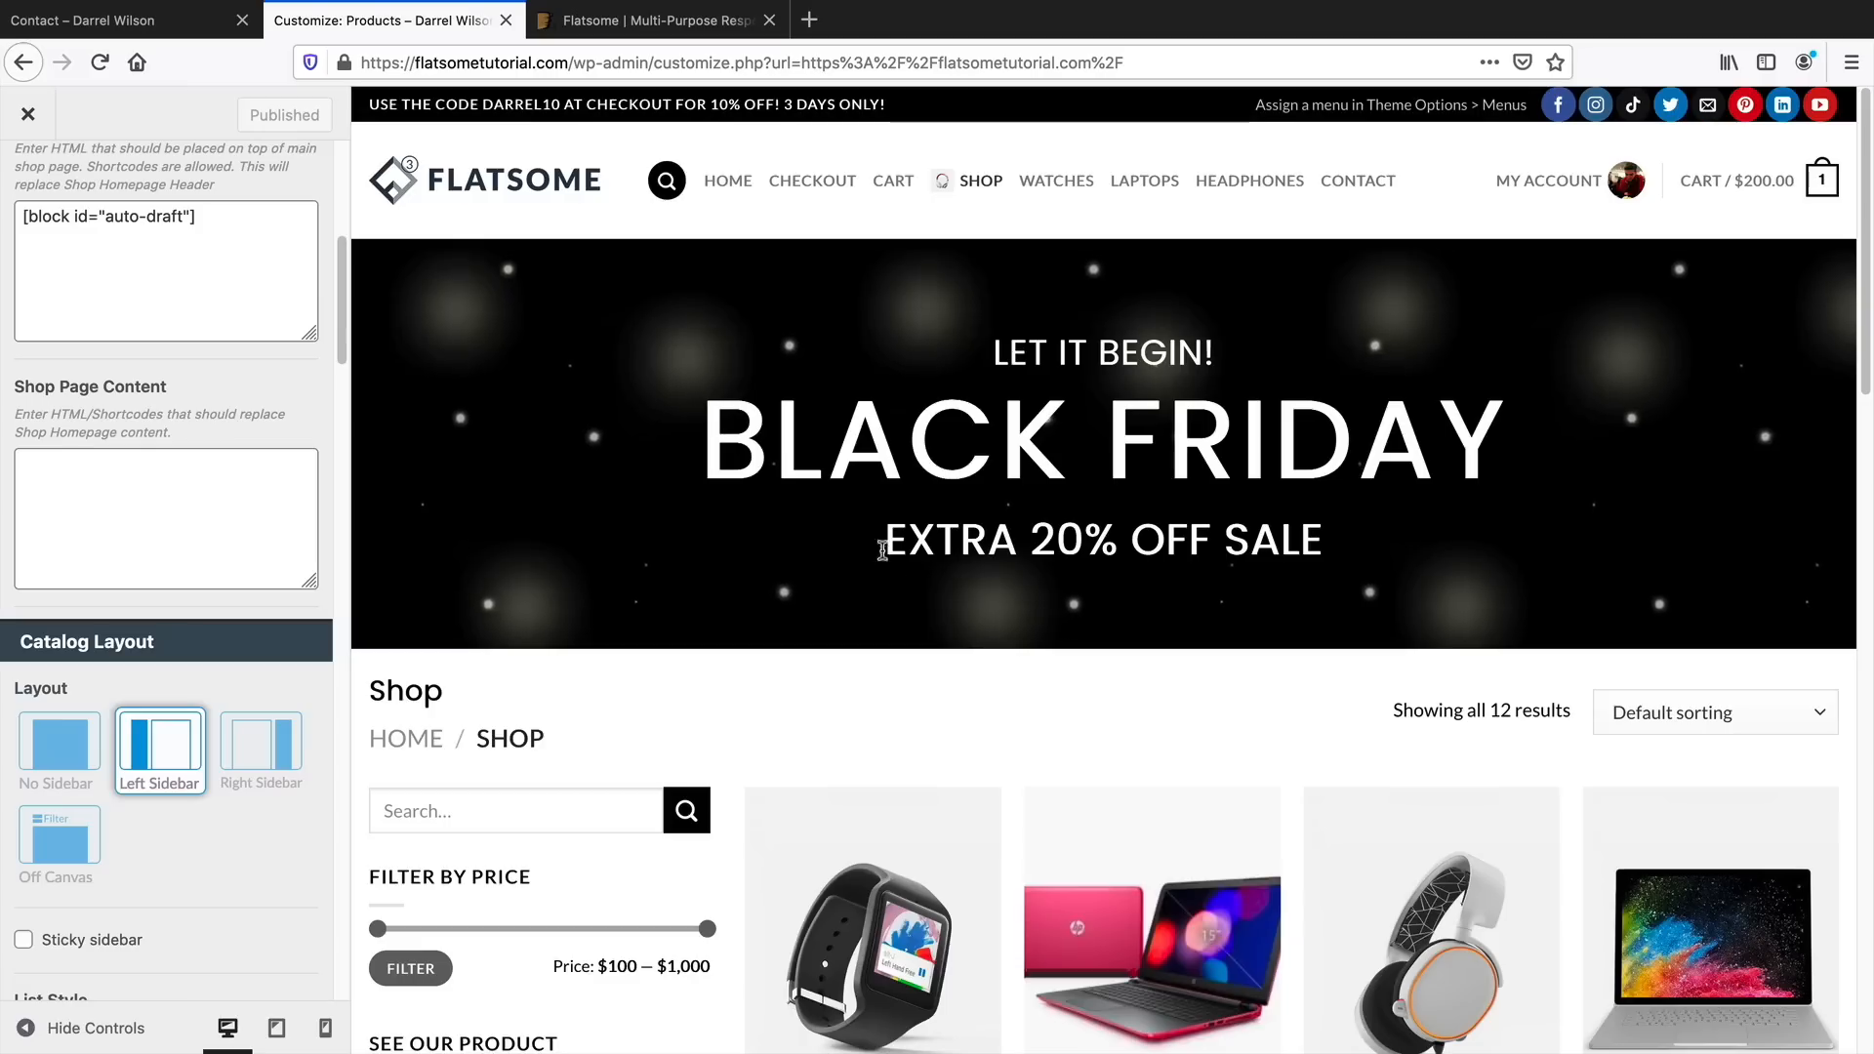
Set the catalog layout to Right Sidebar, and try the other two list styles before returning to the regular grid
scroll(336, 346, down, 4)
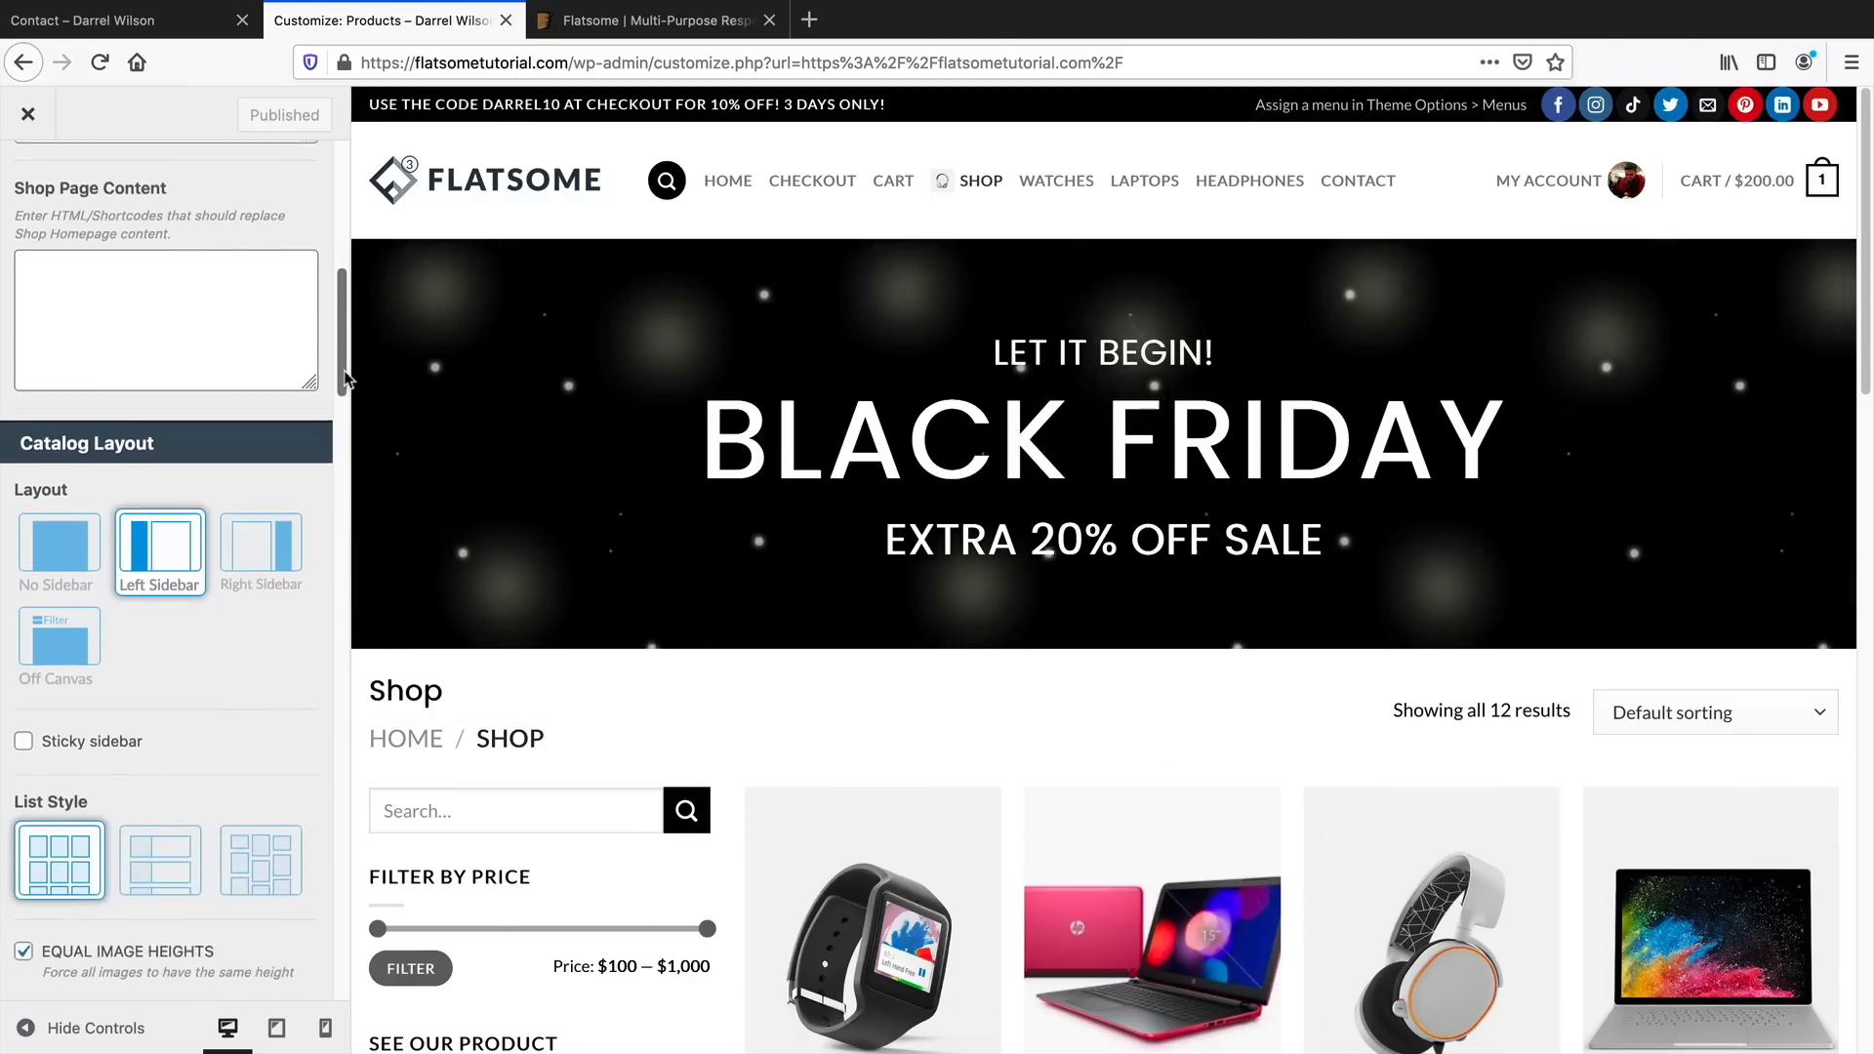
scroll(264, 469, down, 2)
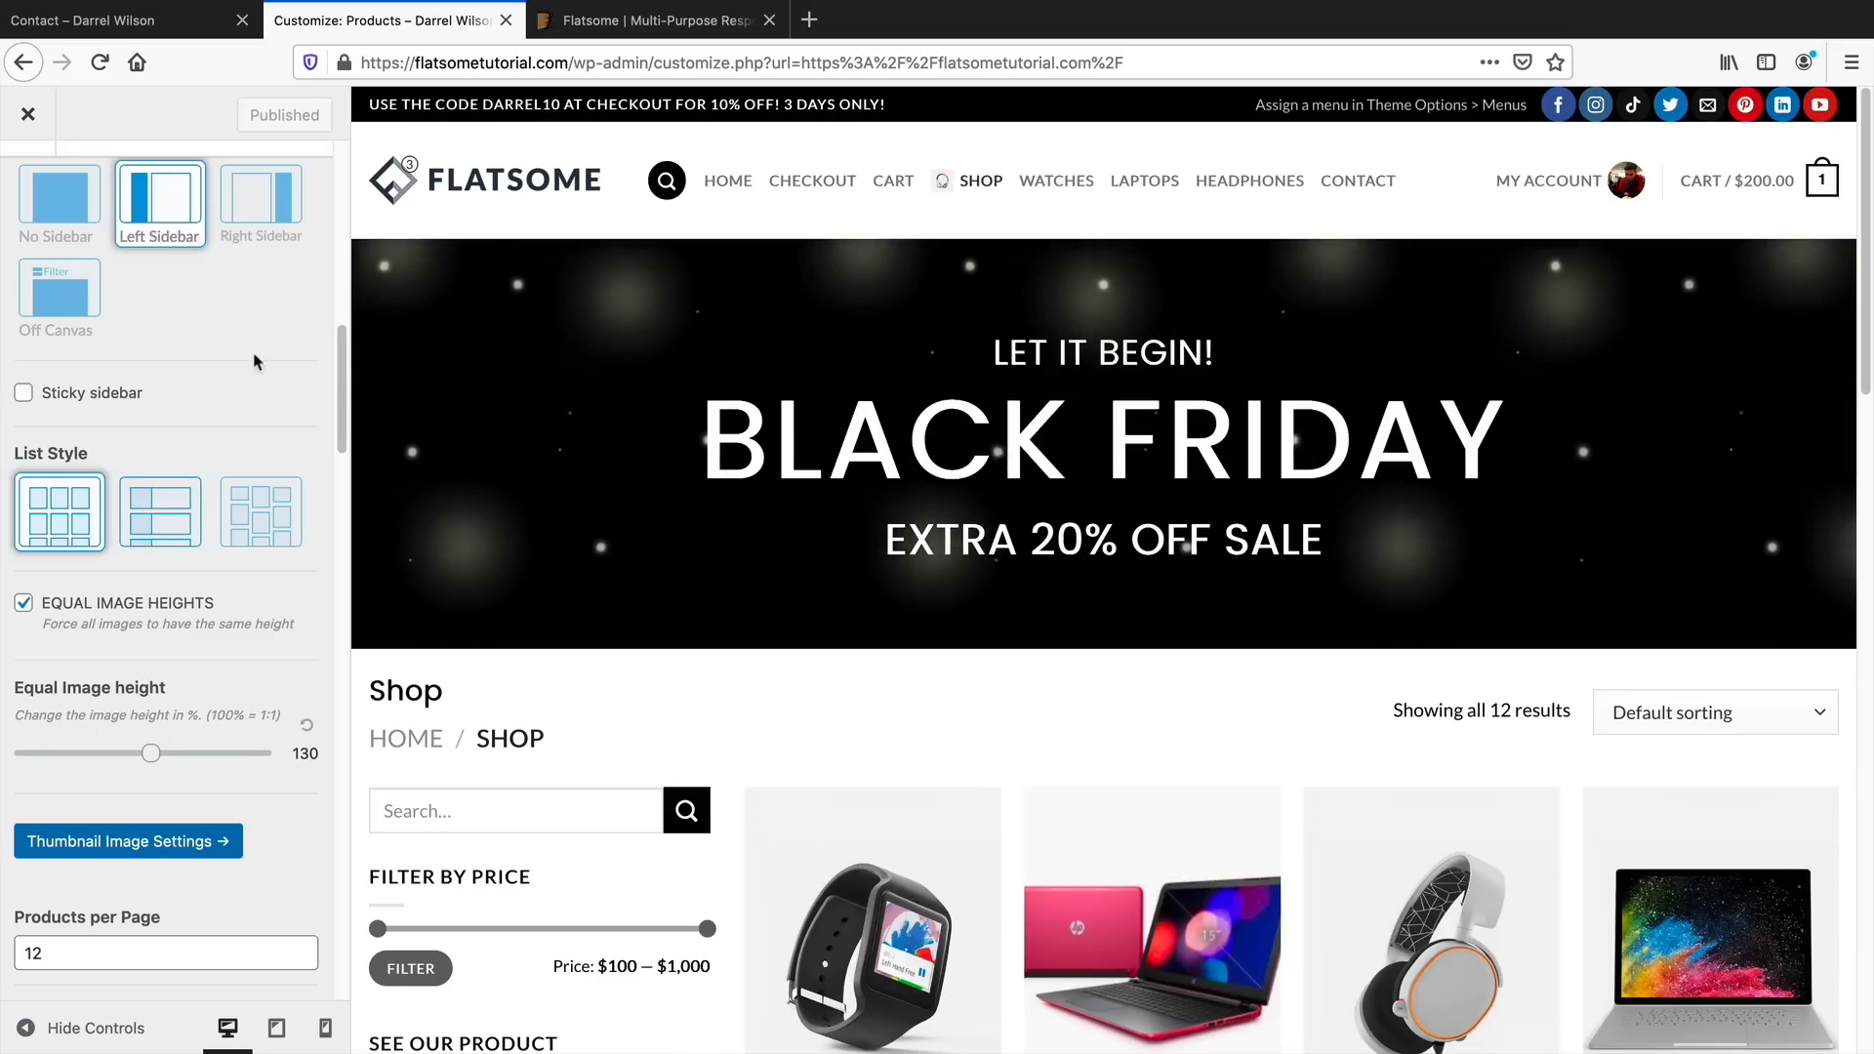
click(264, 219)
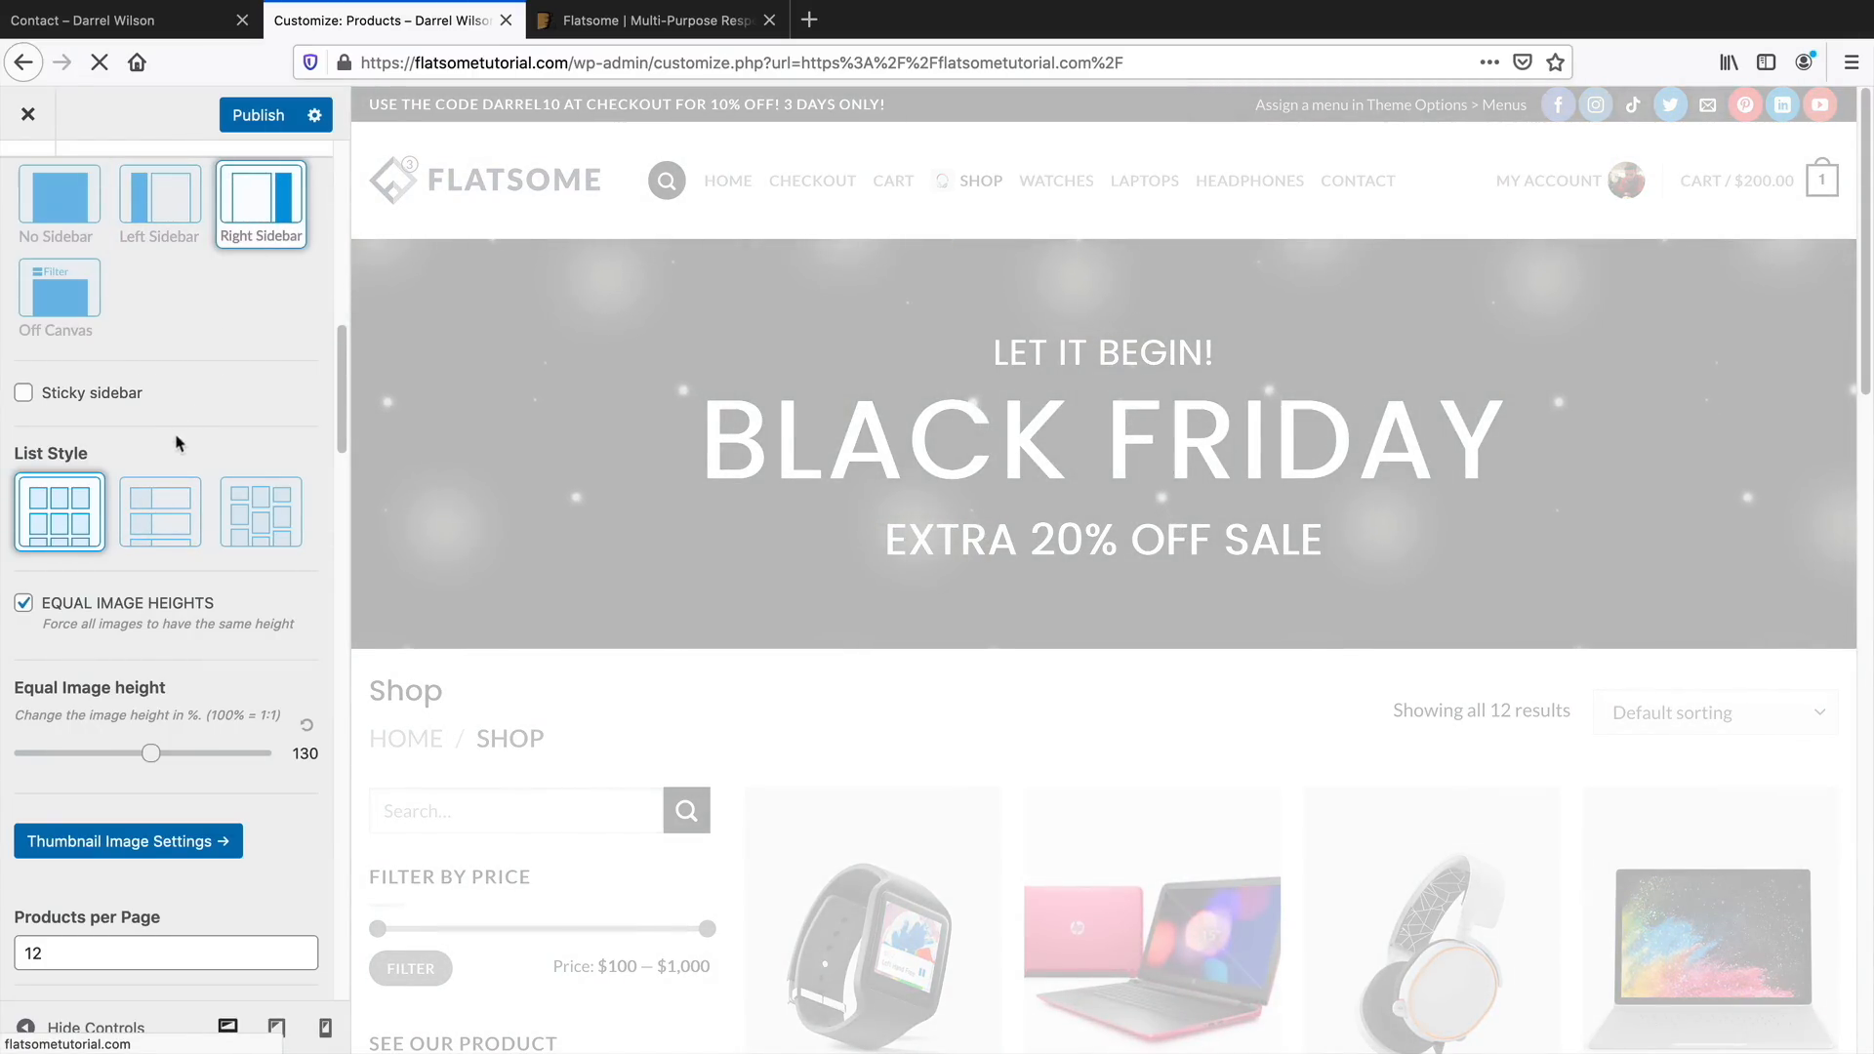
click(160, 511)
scroll(390, 678, down, 3)
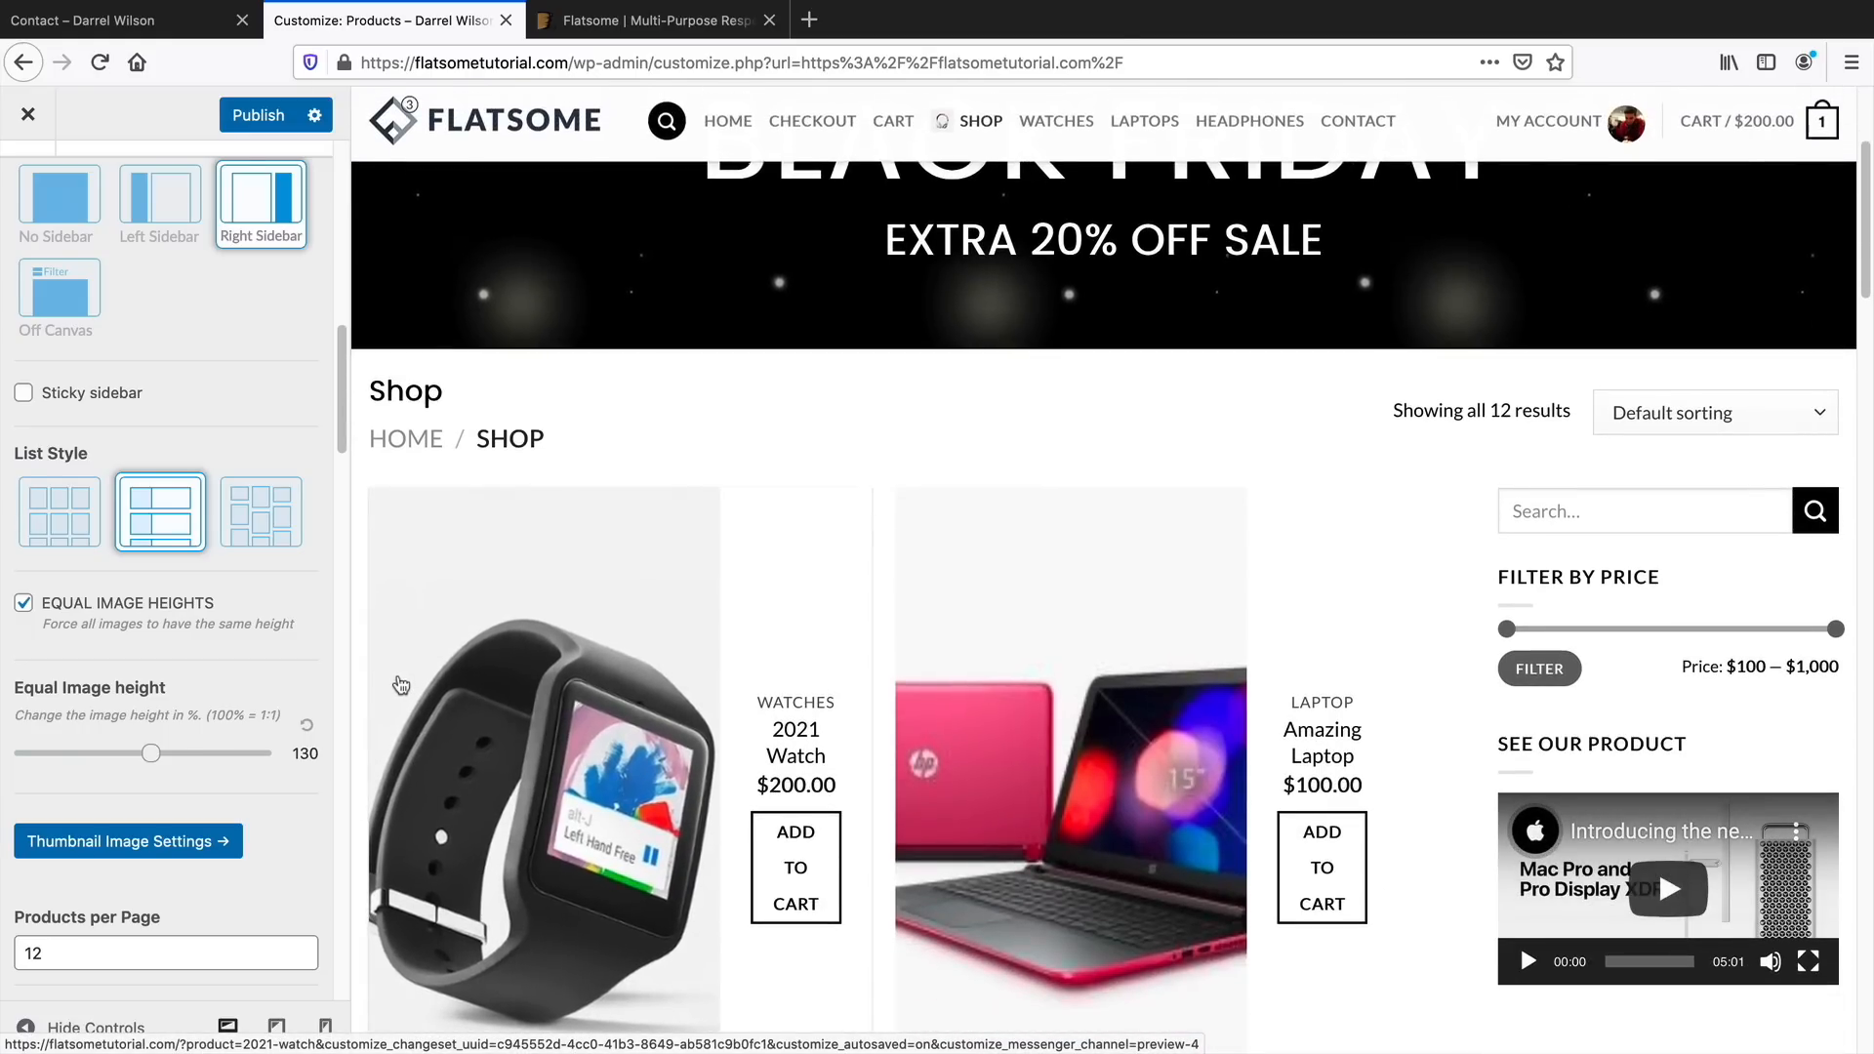
click(260, 518)
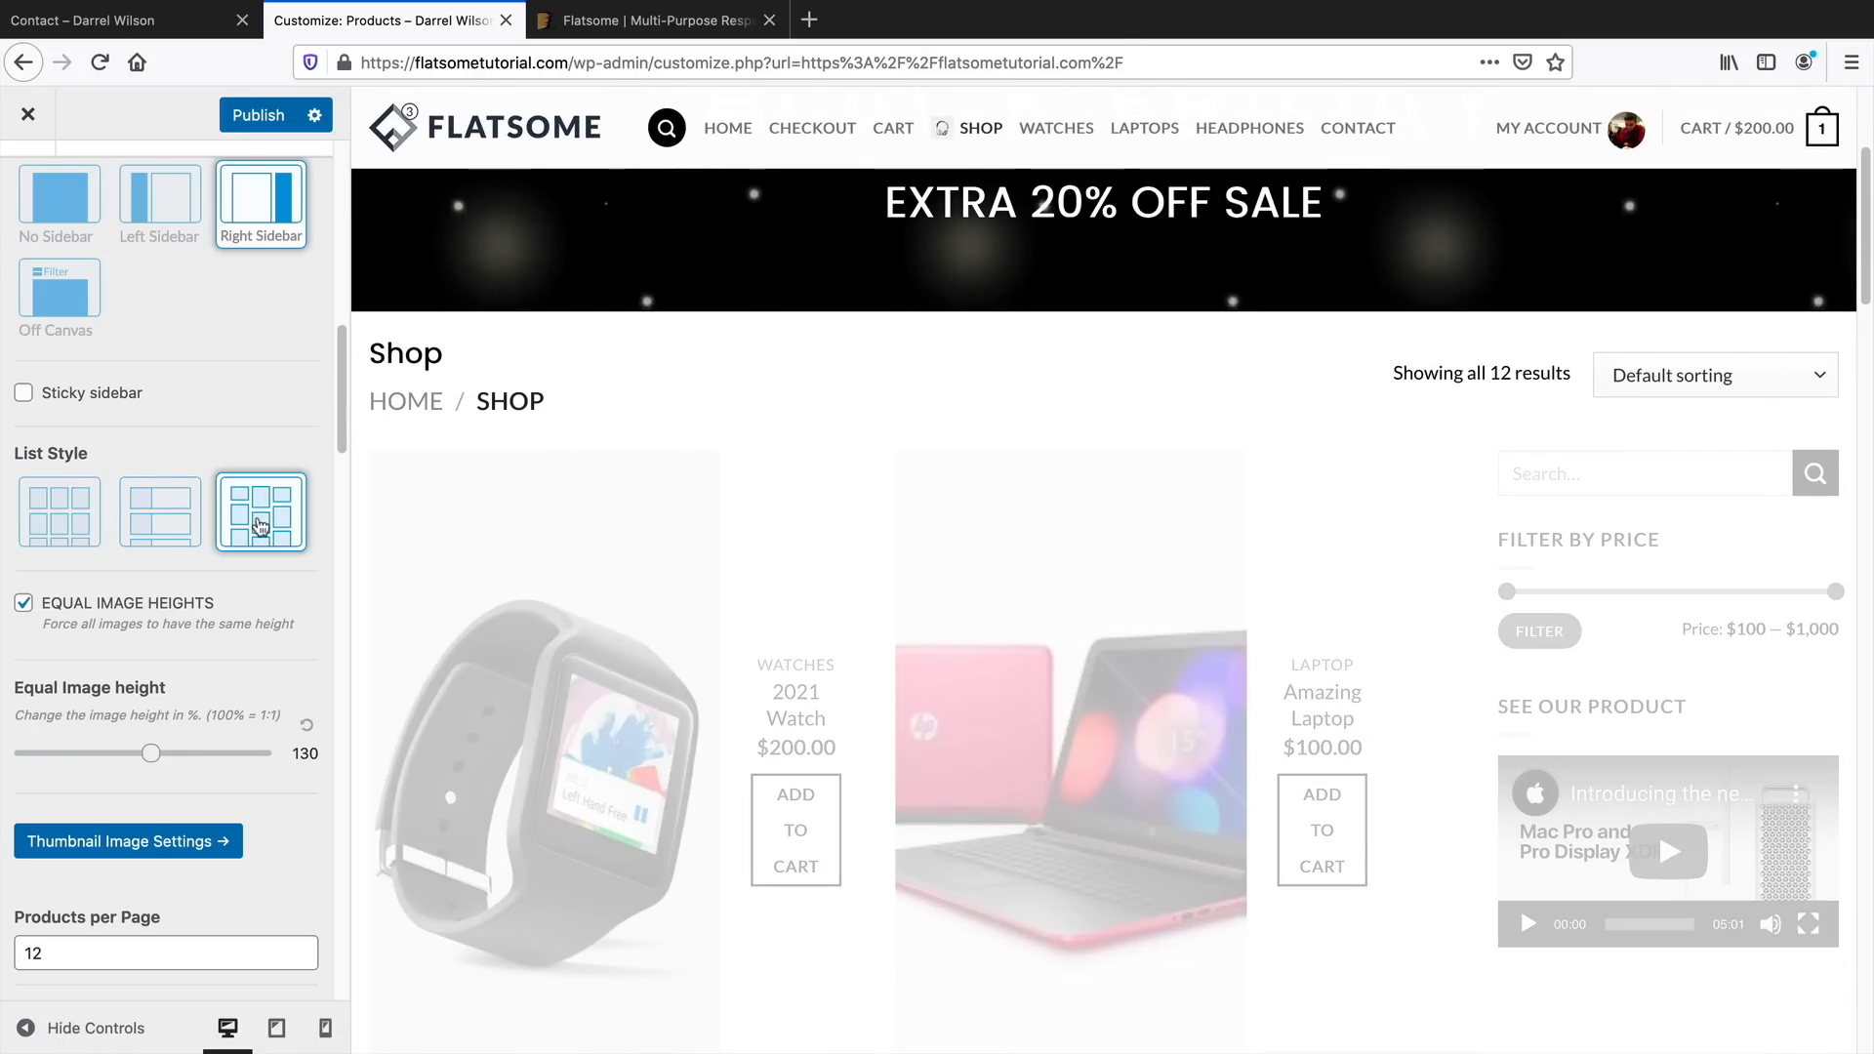
click(58, 512)
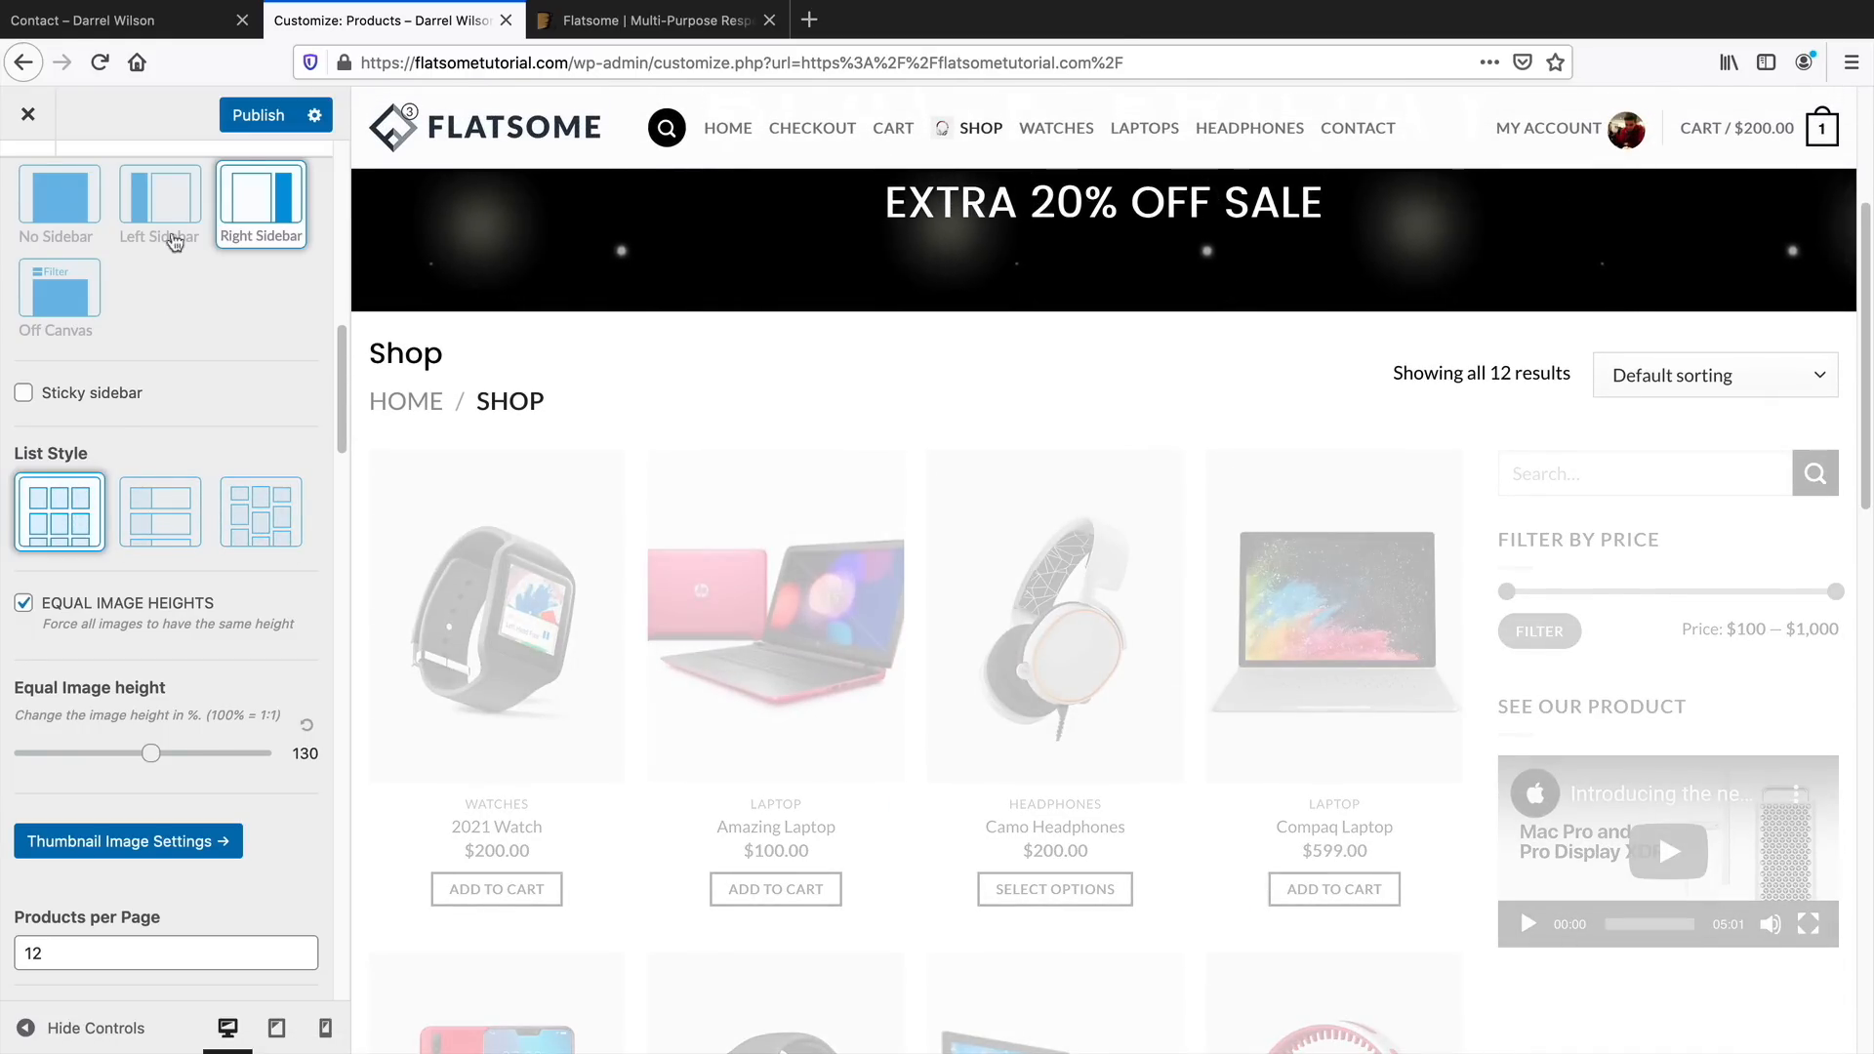
Look over the remaining product catalog options and the layout choices for the product page
scroll(260, 502, down, 3)
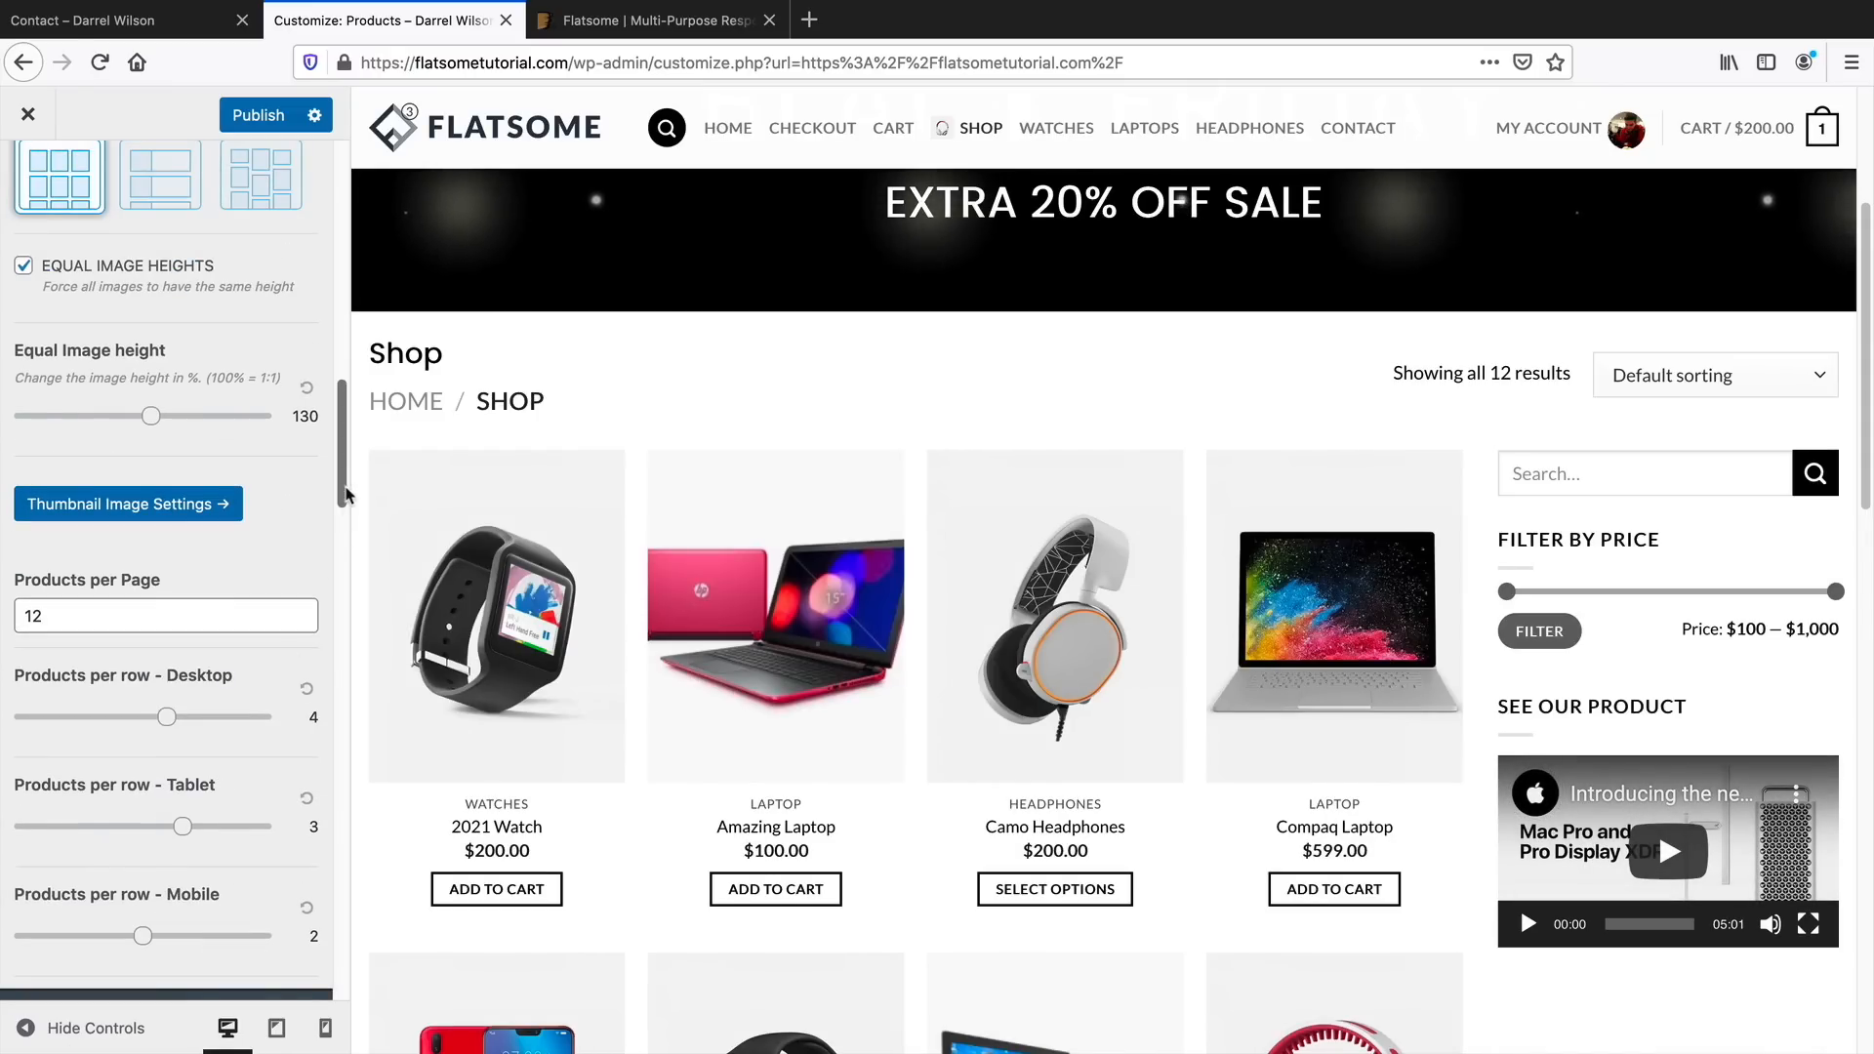
scroll(347, 499, down, 2)
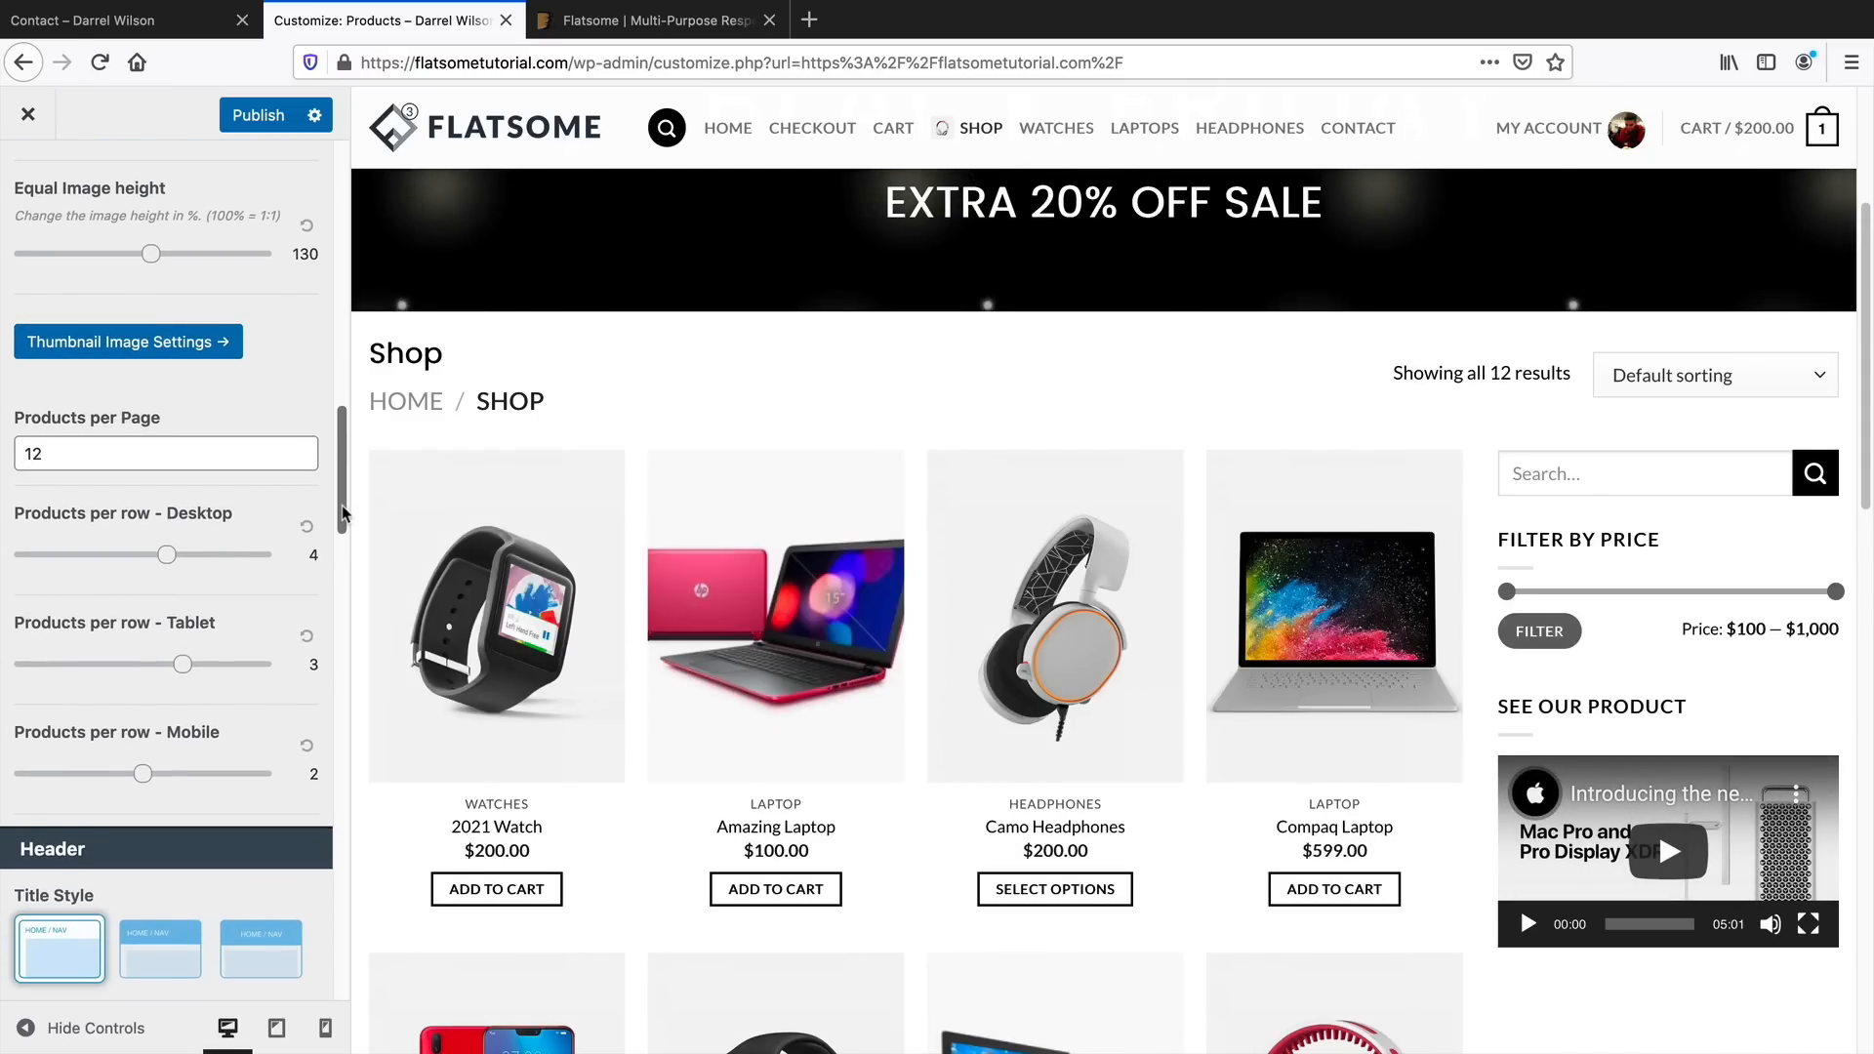
drag(343, 514, 343, 608)
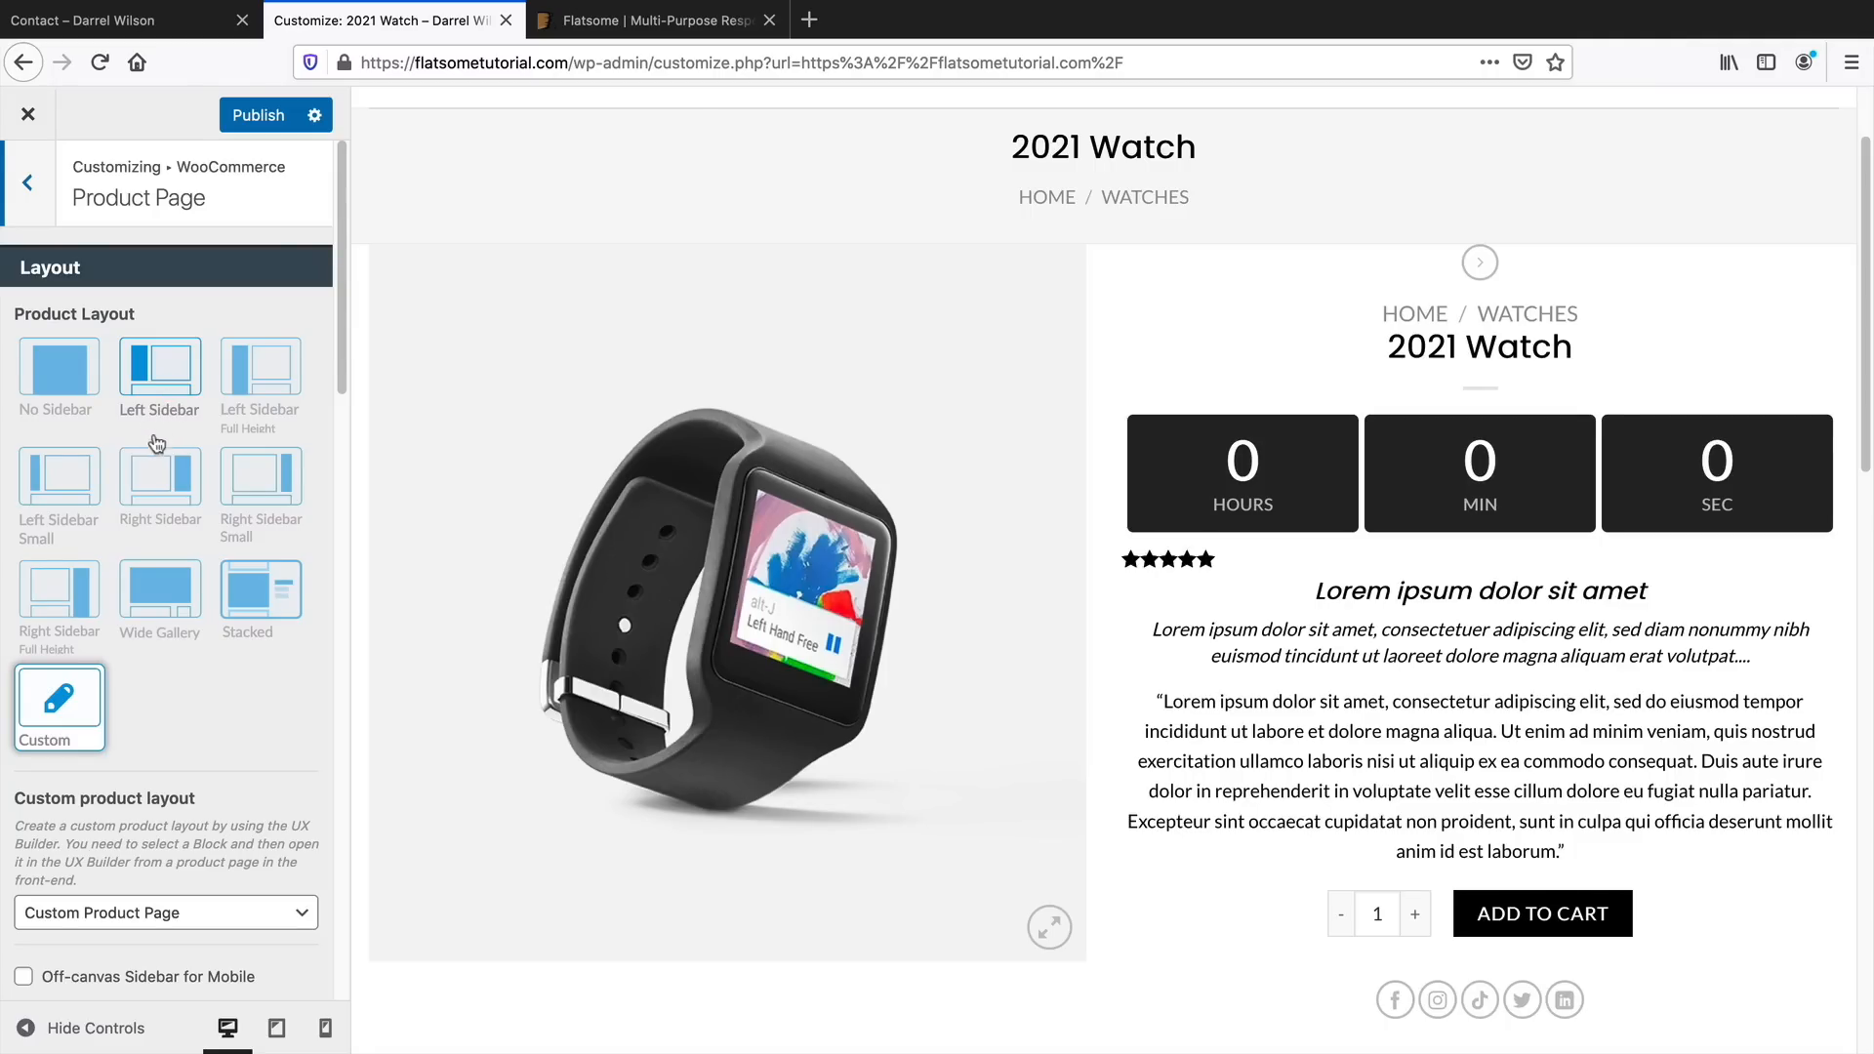
scroll(823, 673, down, 1)
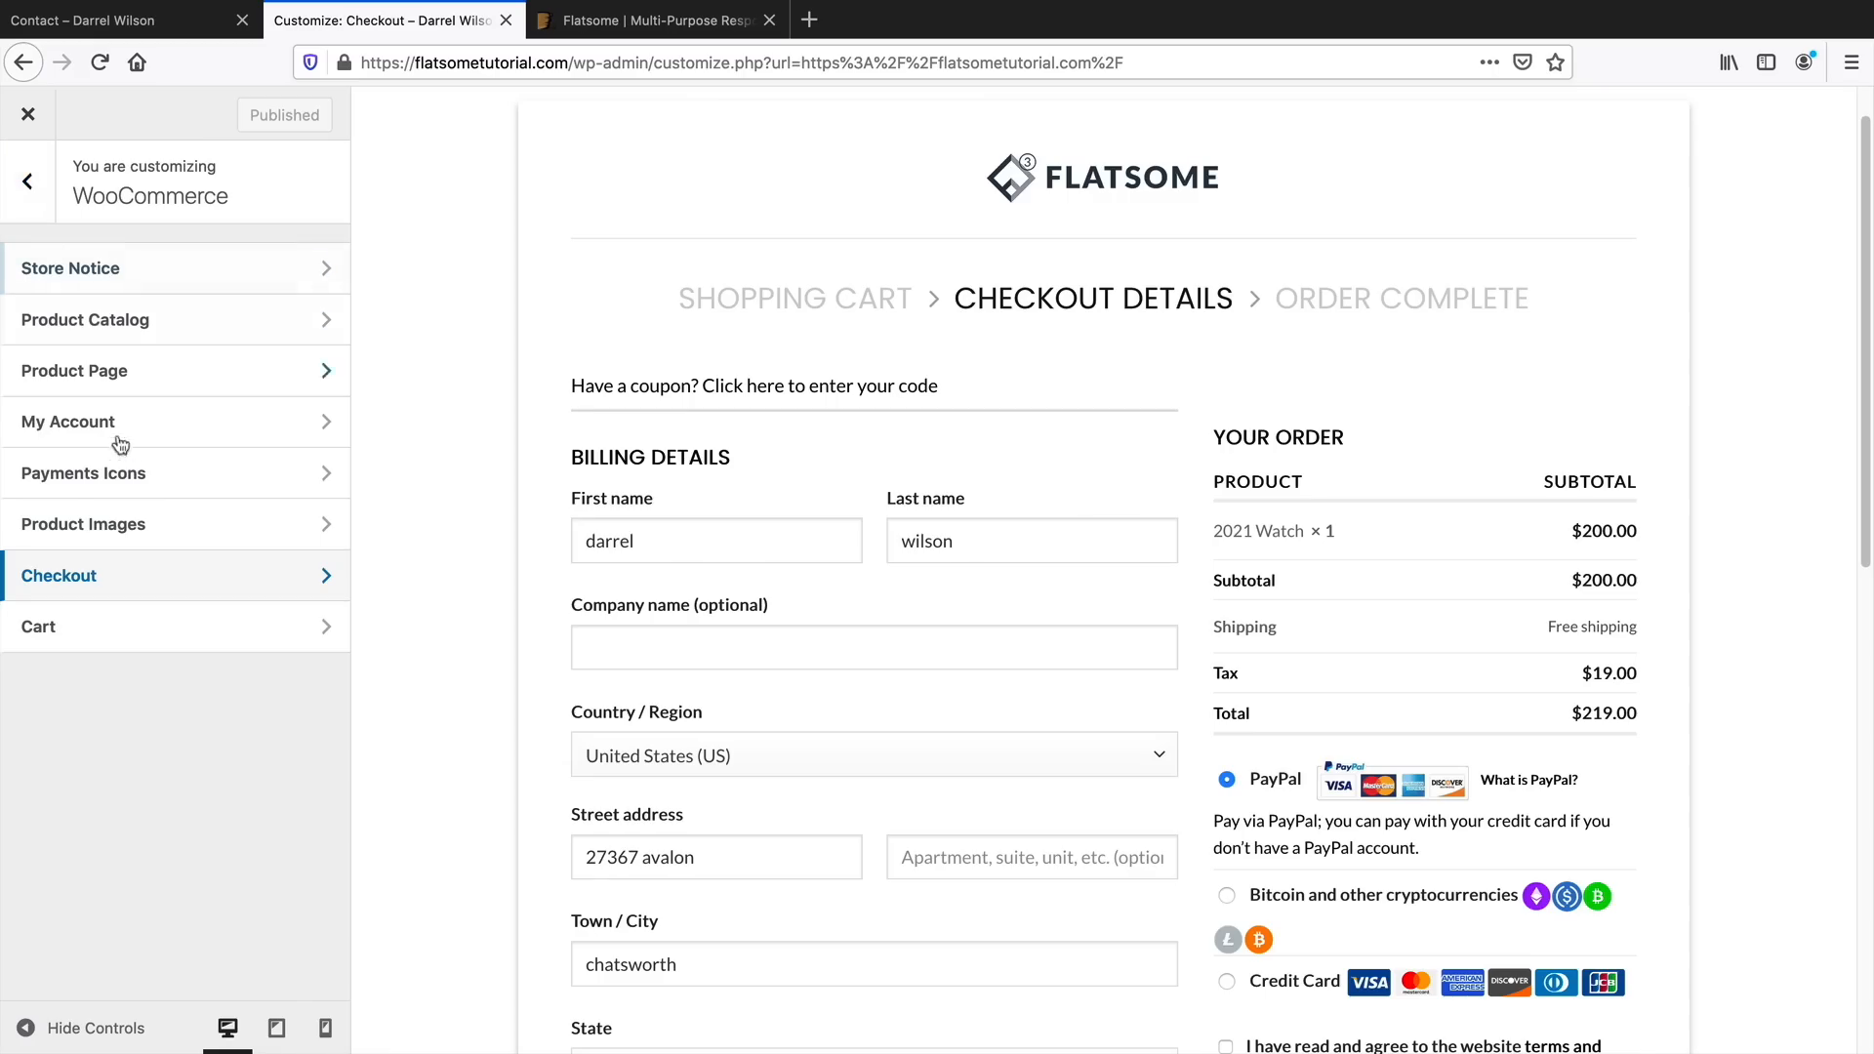
Open the WooCommerce Cart settings and look over the checkout page preview
click(171, 623)
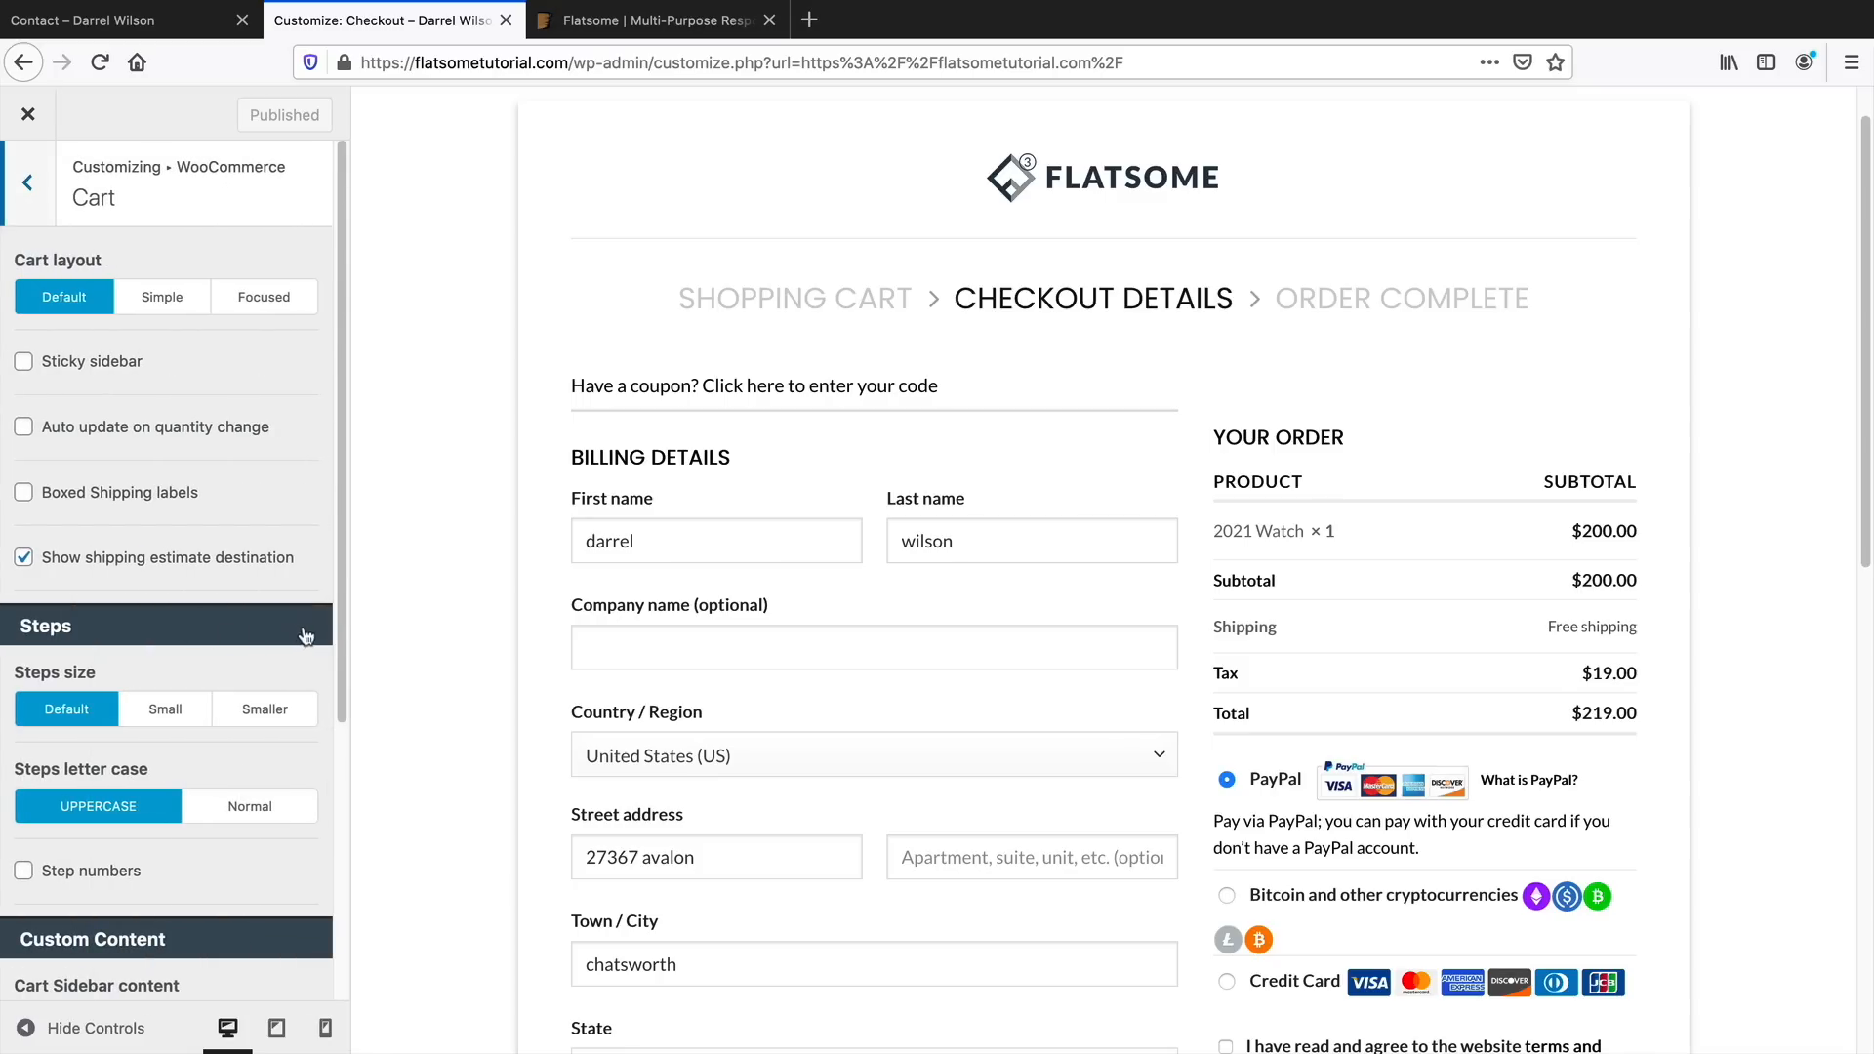
scroll(1134, 568, down, 4)
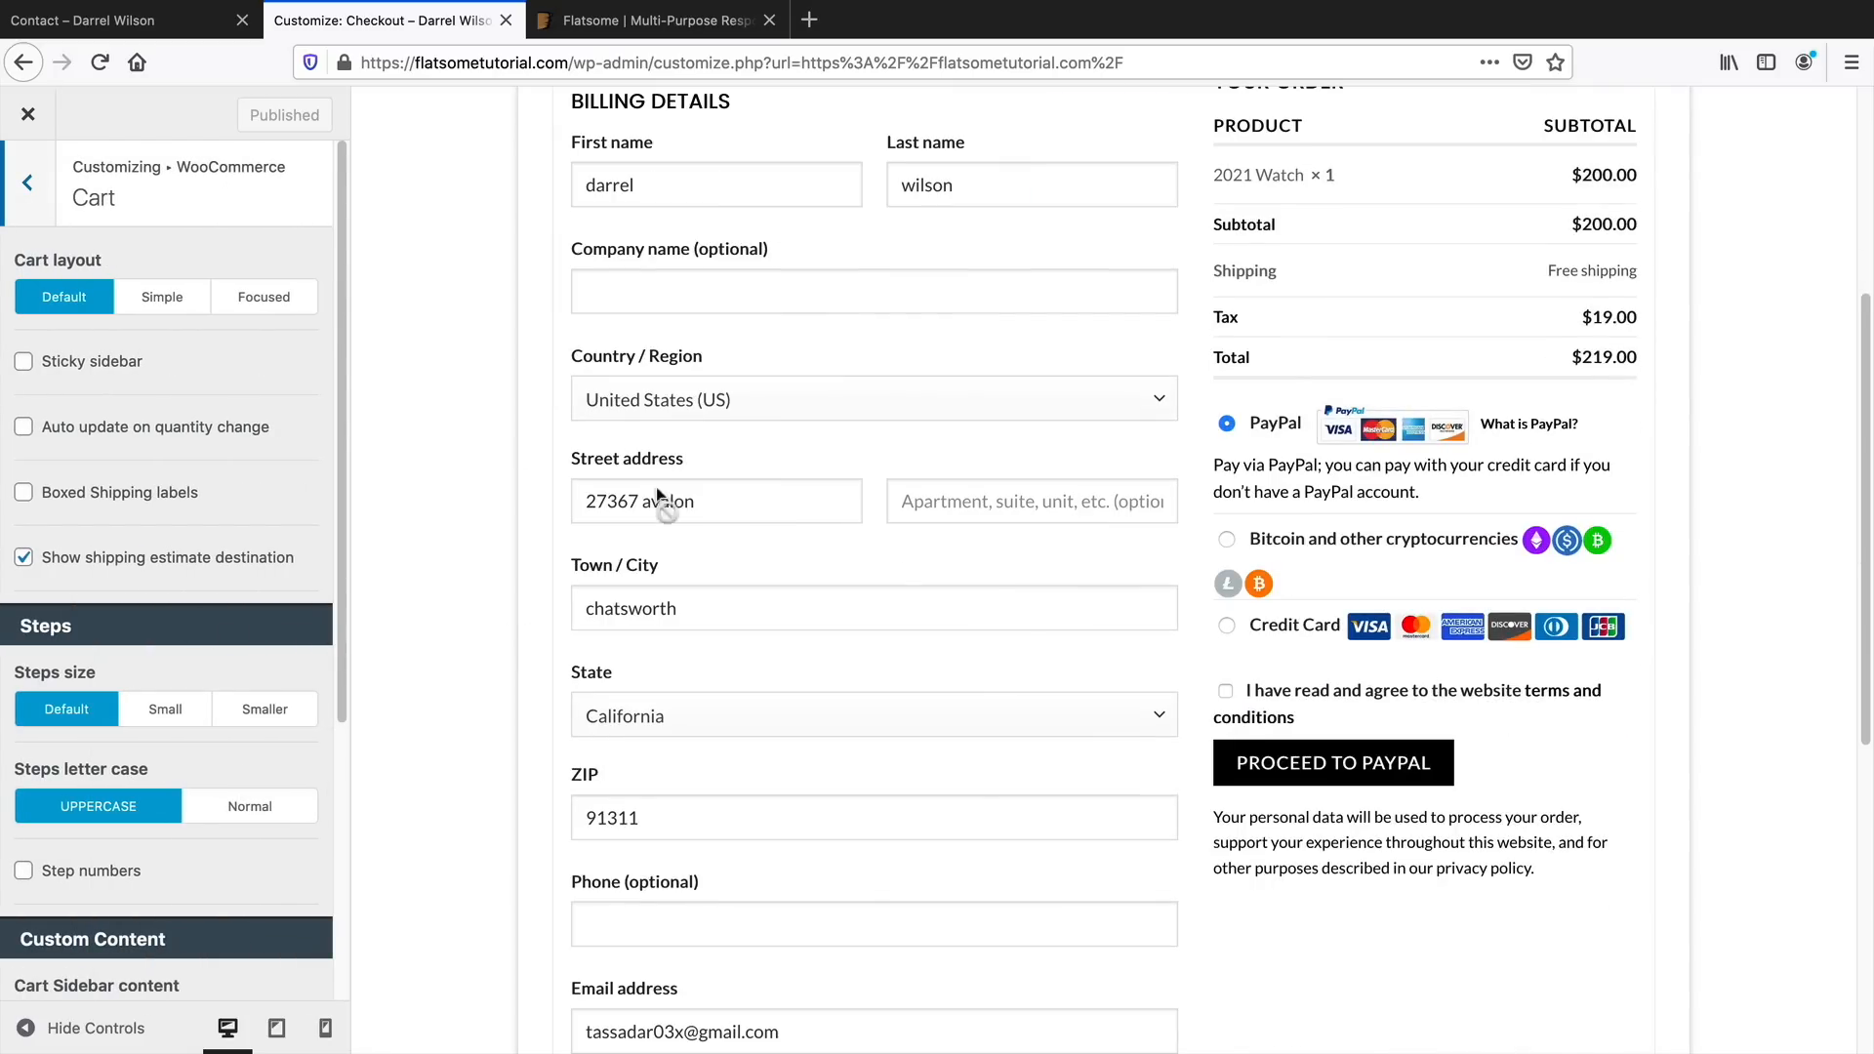
scroll(600, 603, up, 5)
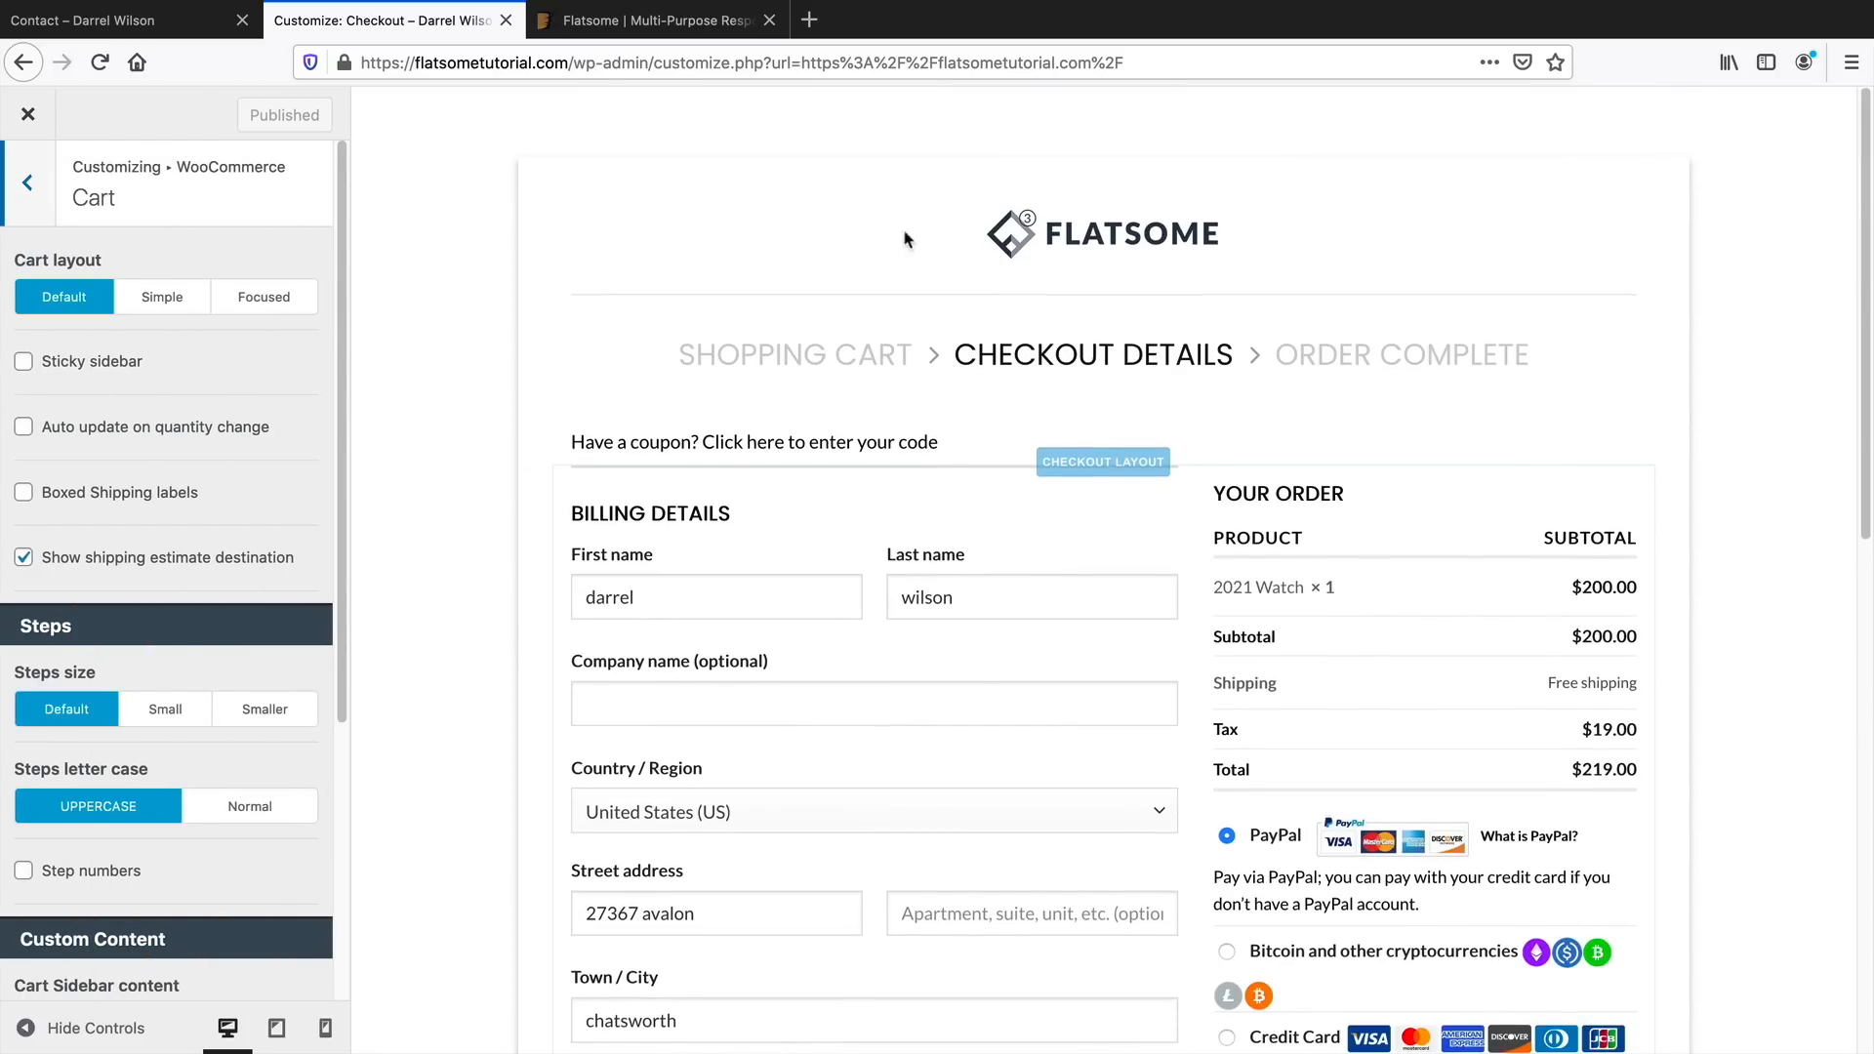
Return the customizer preview to the store's home page, look over the remaining Cart options, and open the cart page from the header
click(1117, 234)
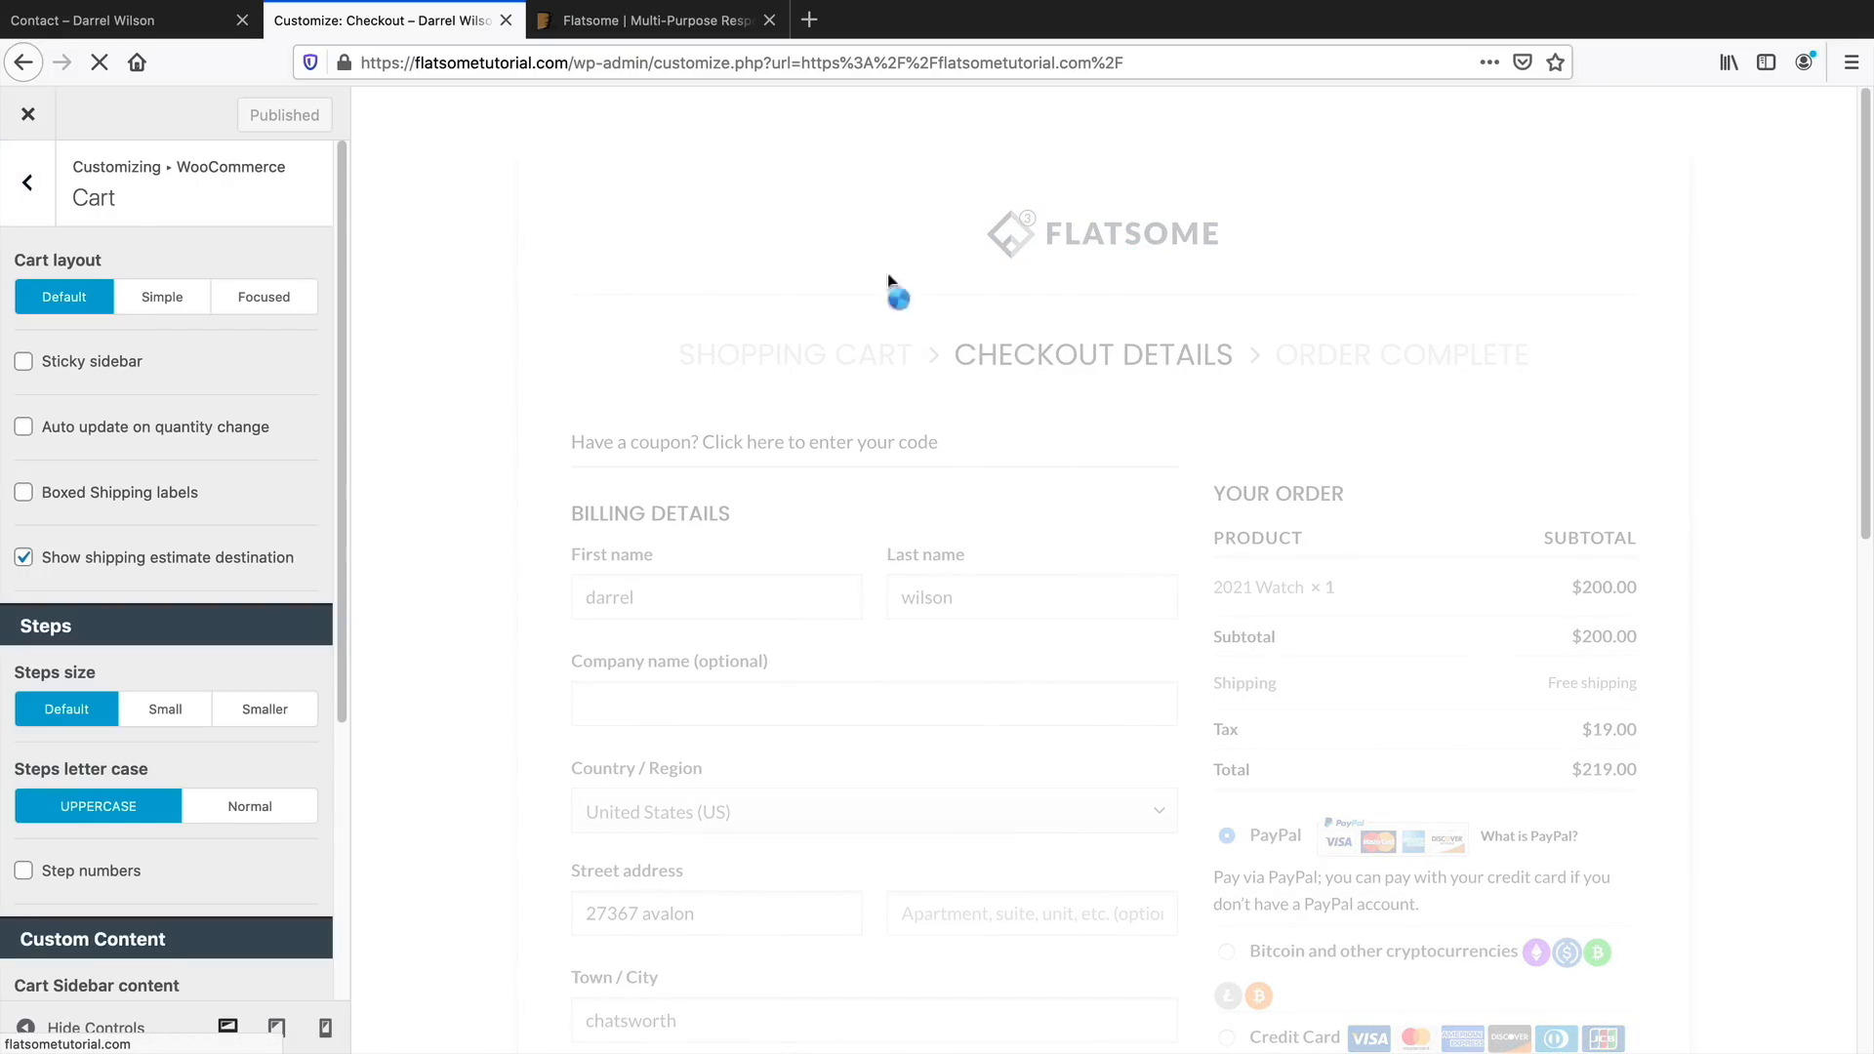
scroll(250, 574, down, 4)
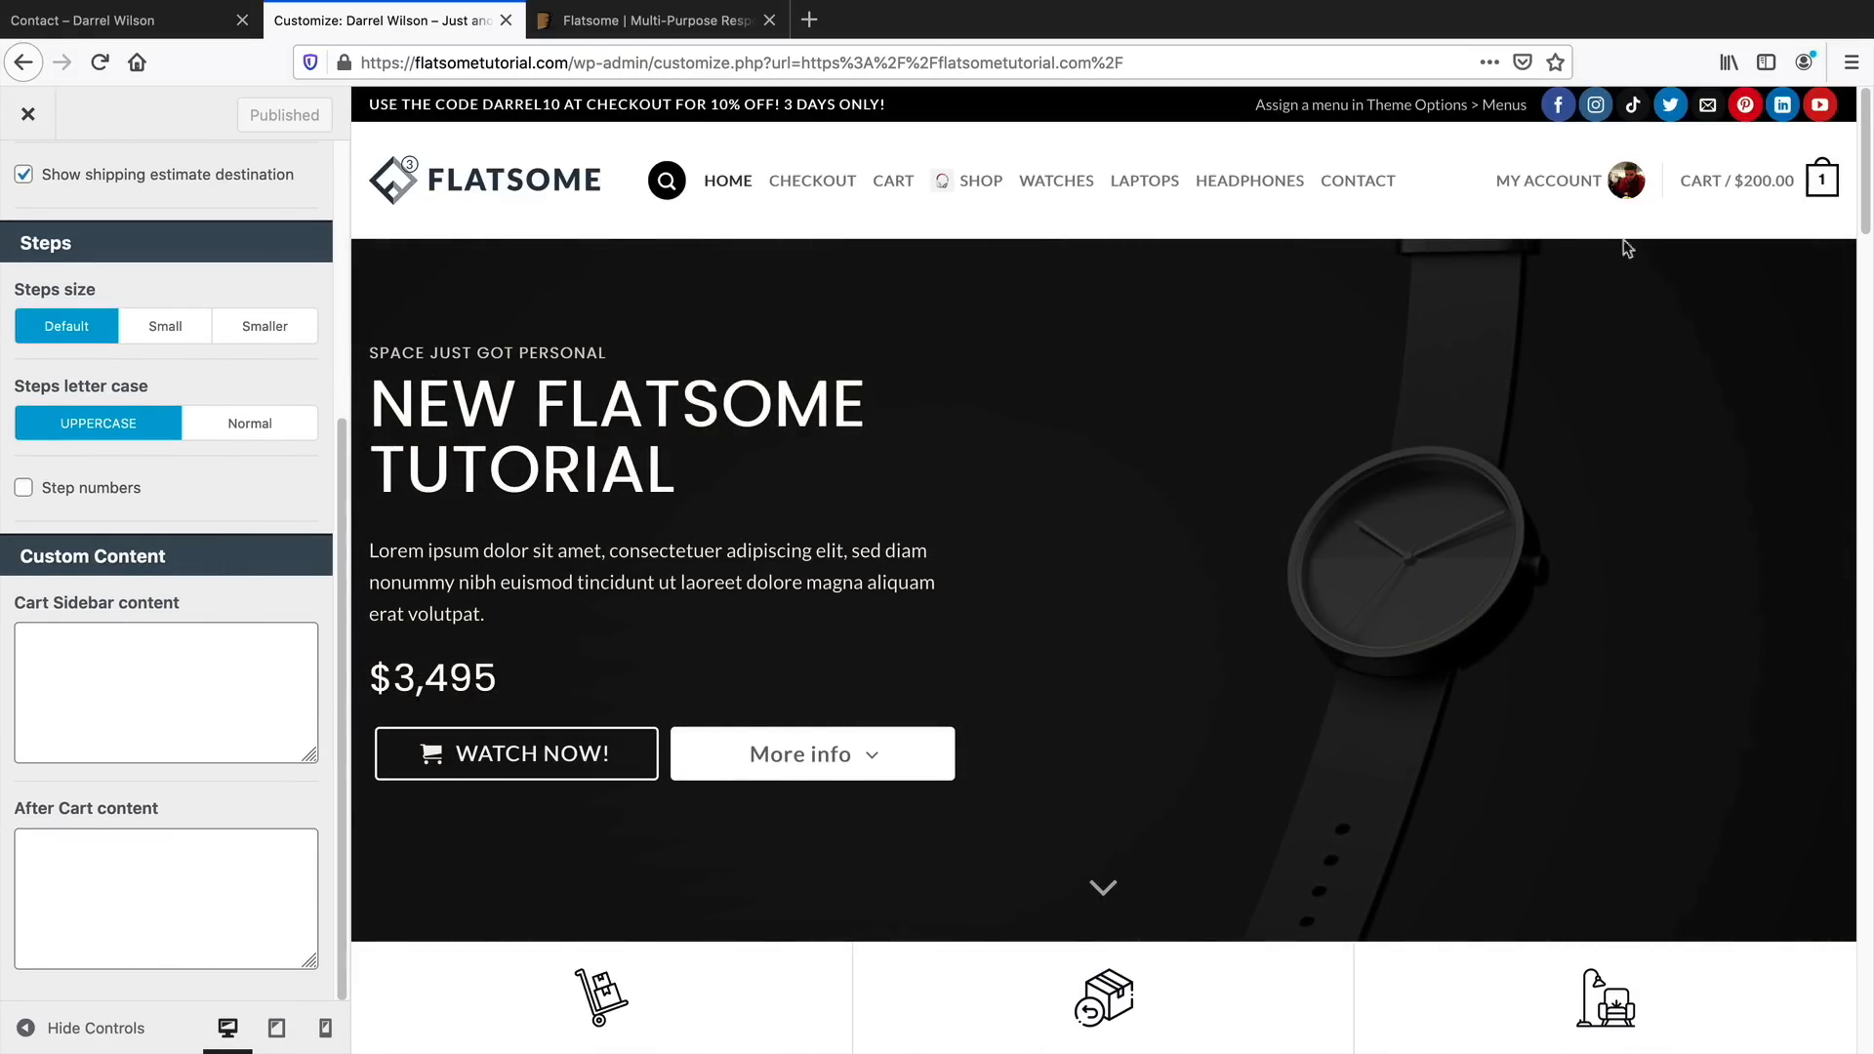
click(1744, 188)
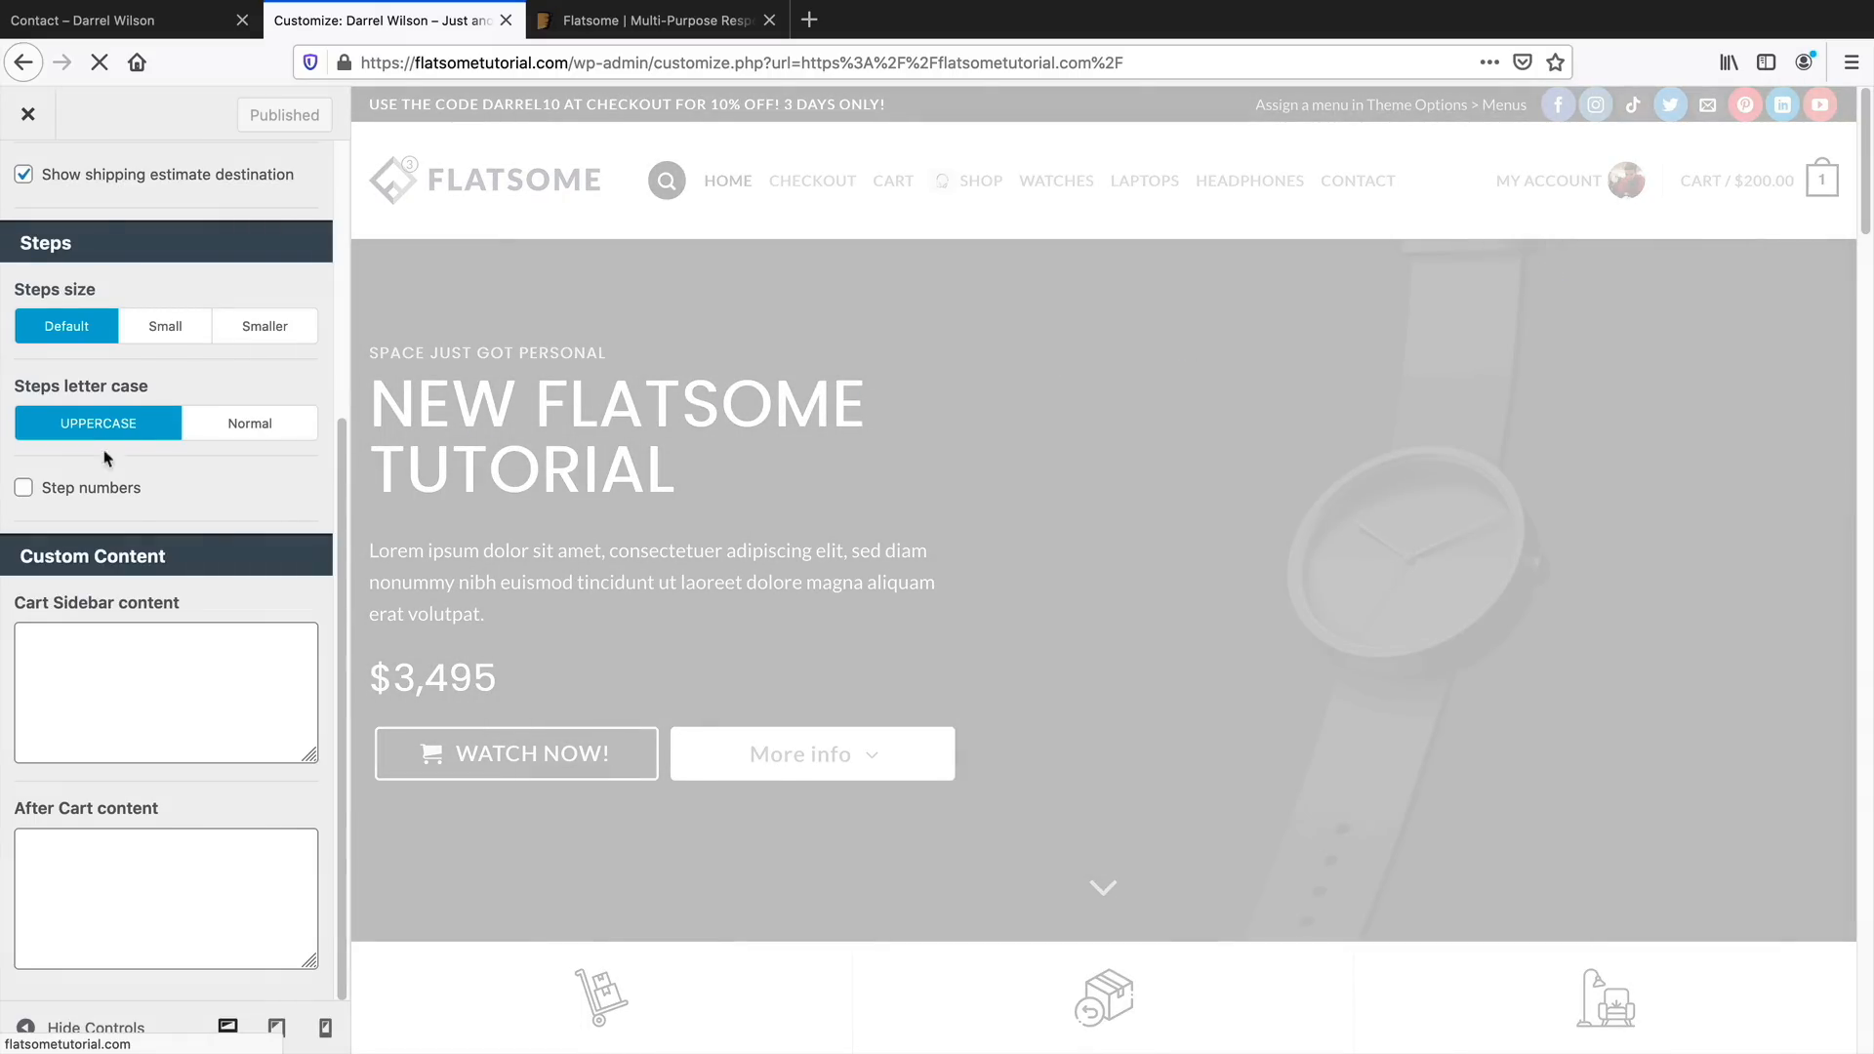
scroll(110, 448, up, 4)
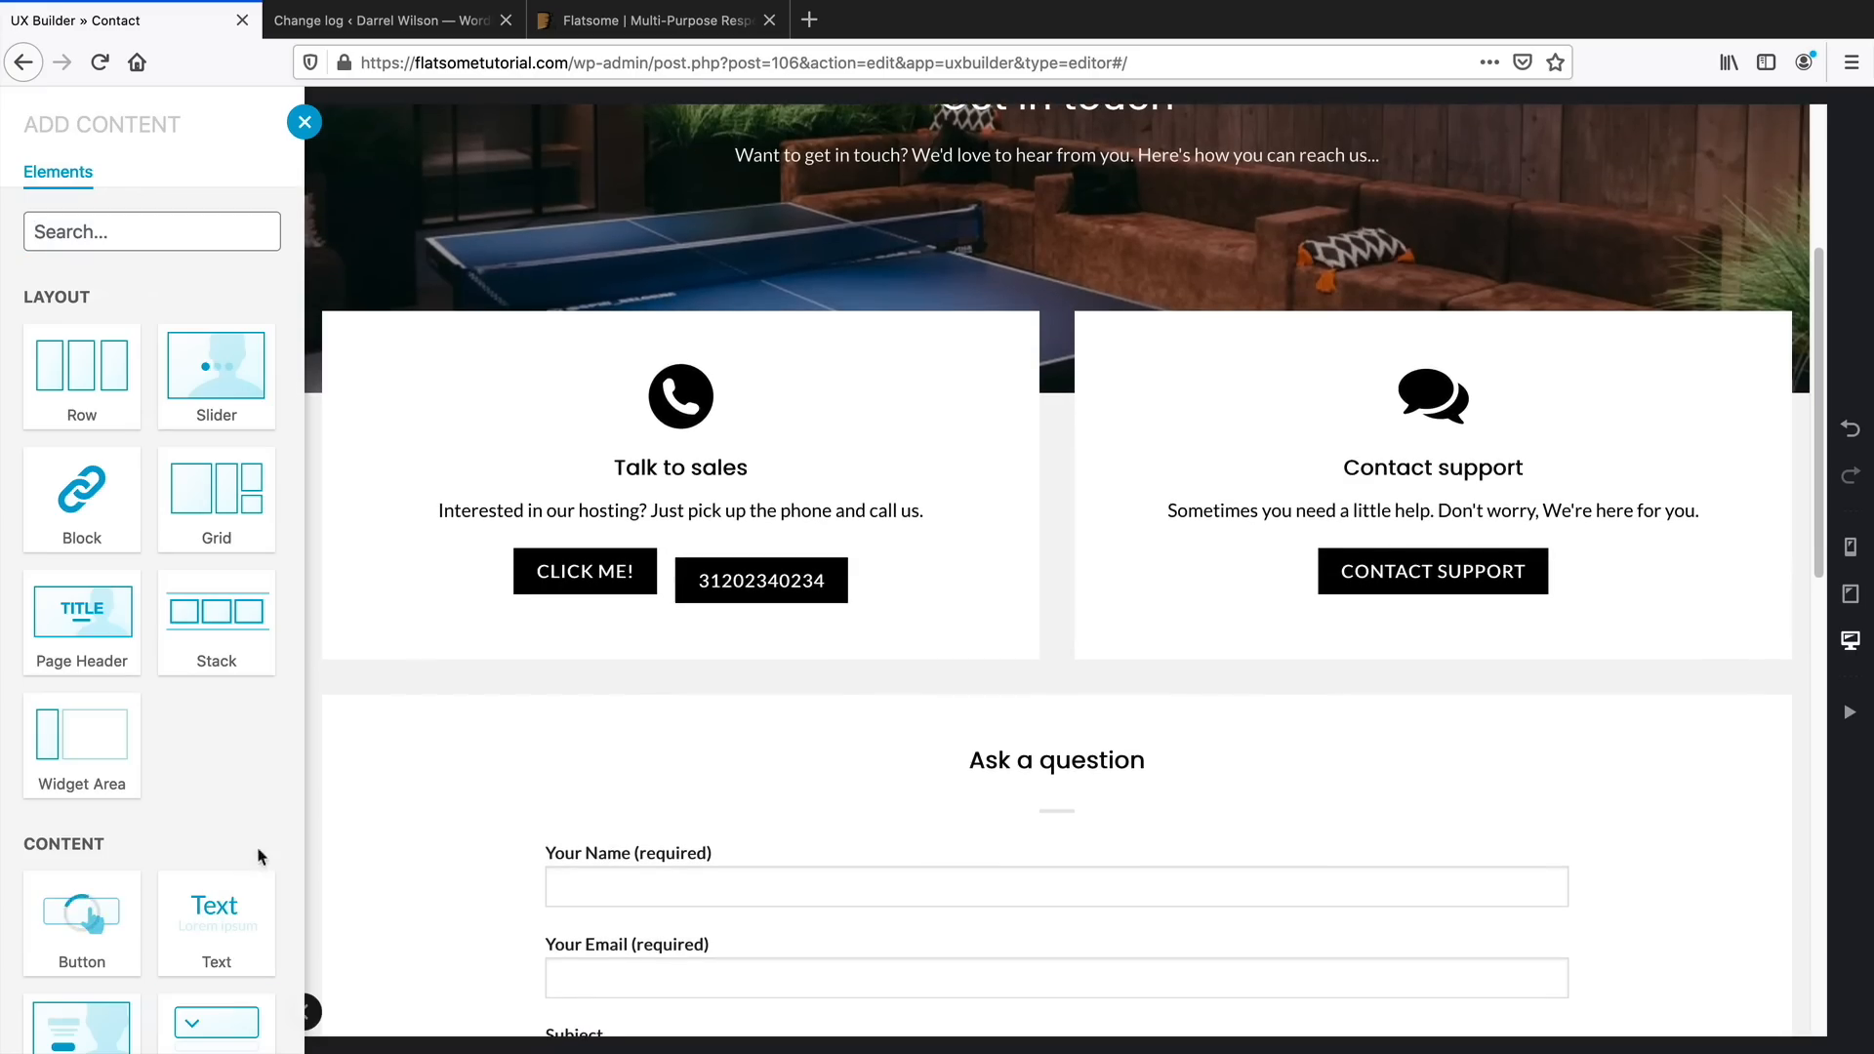
Add a button to the Talk to sales box on the Contact page, trying the Round preset and choosing Outline
drag(84, 954, 566, 618)
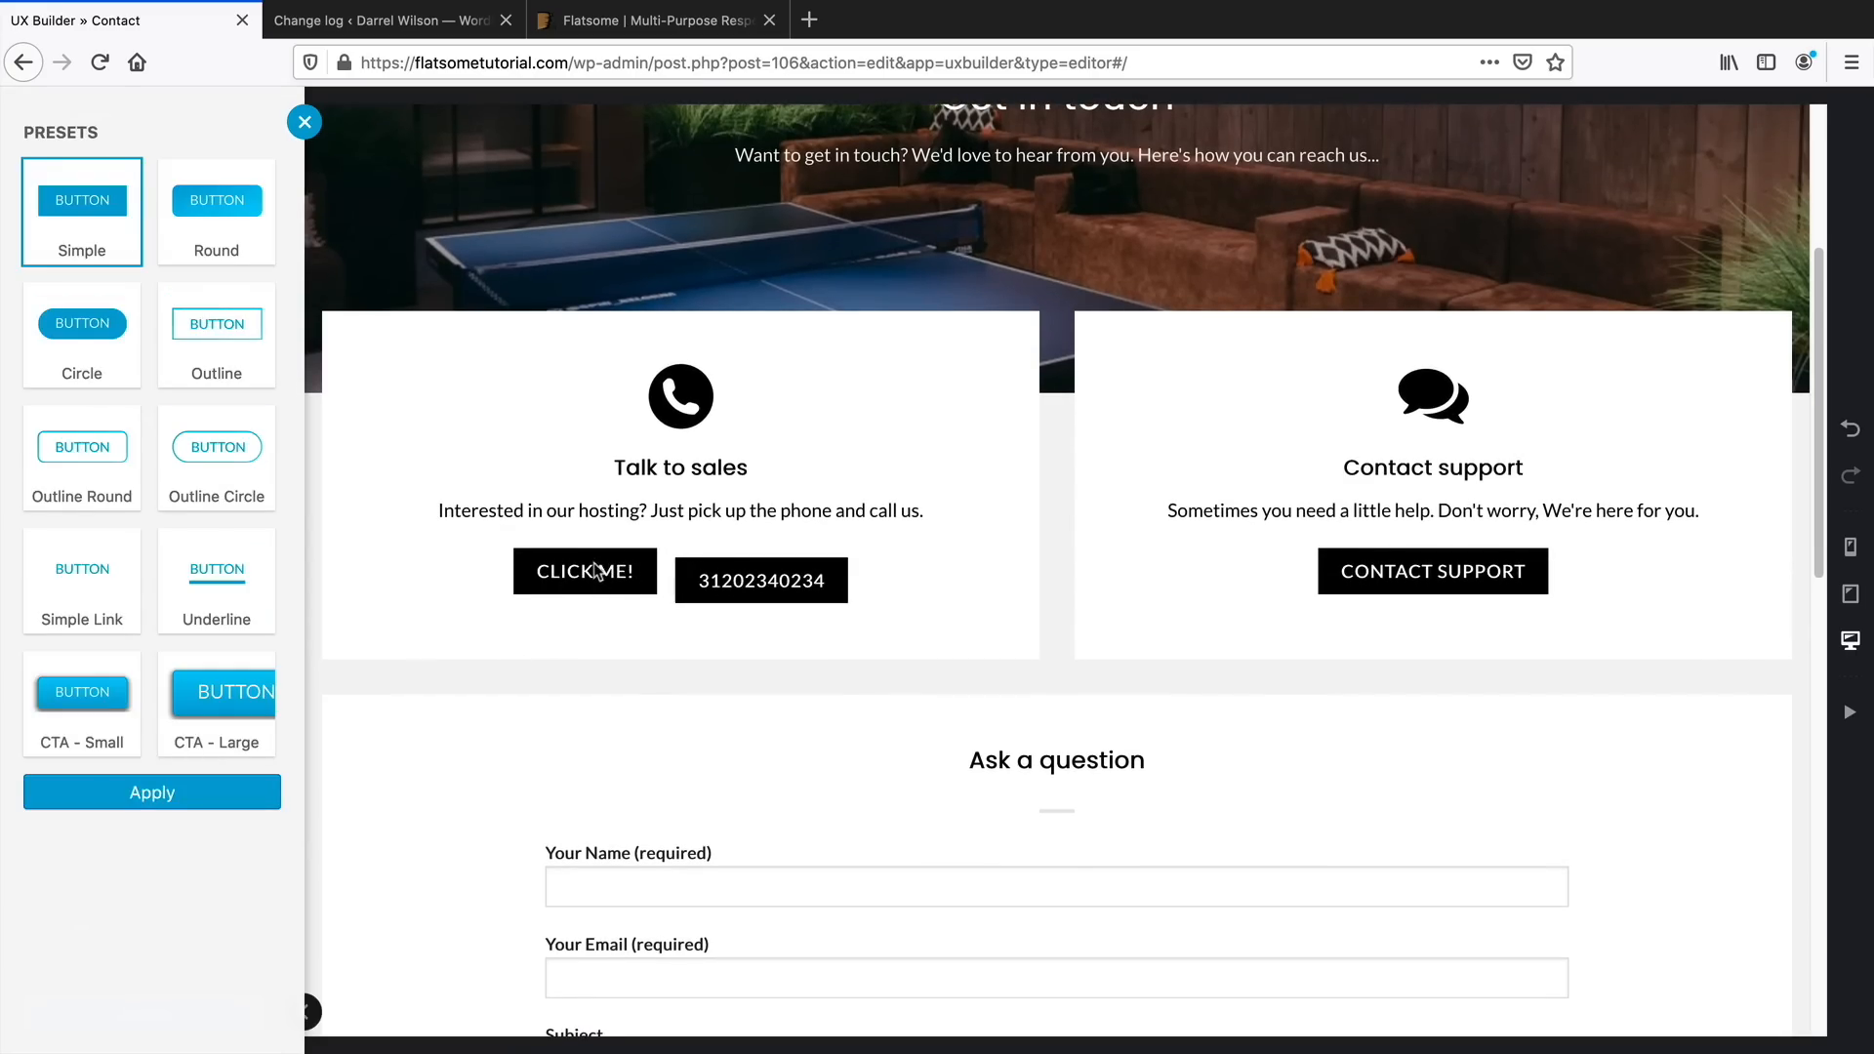
click(209, 215)
click(217, 337)
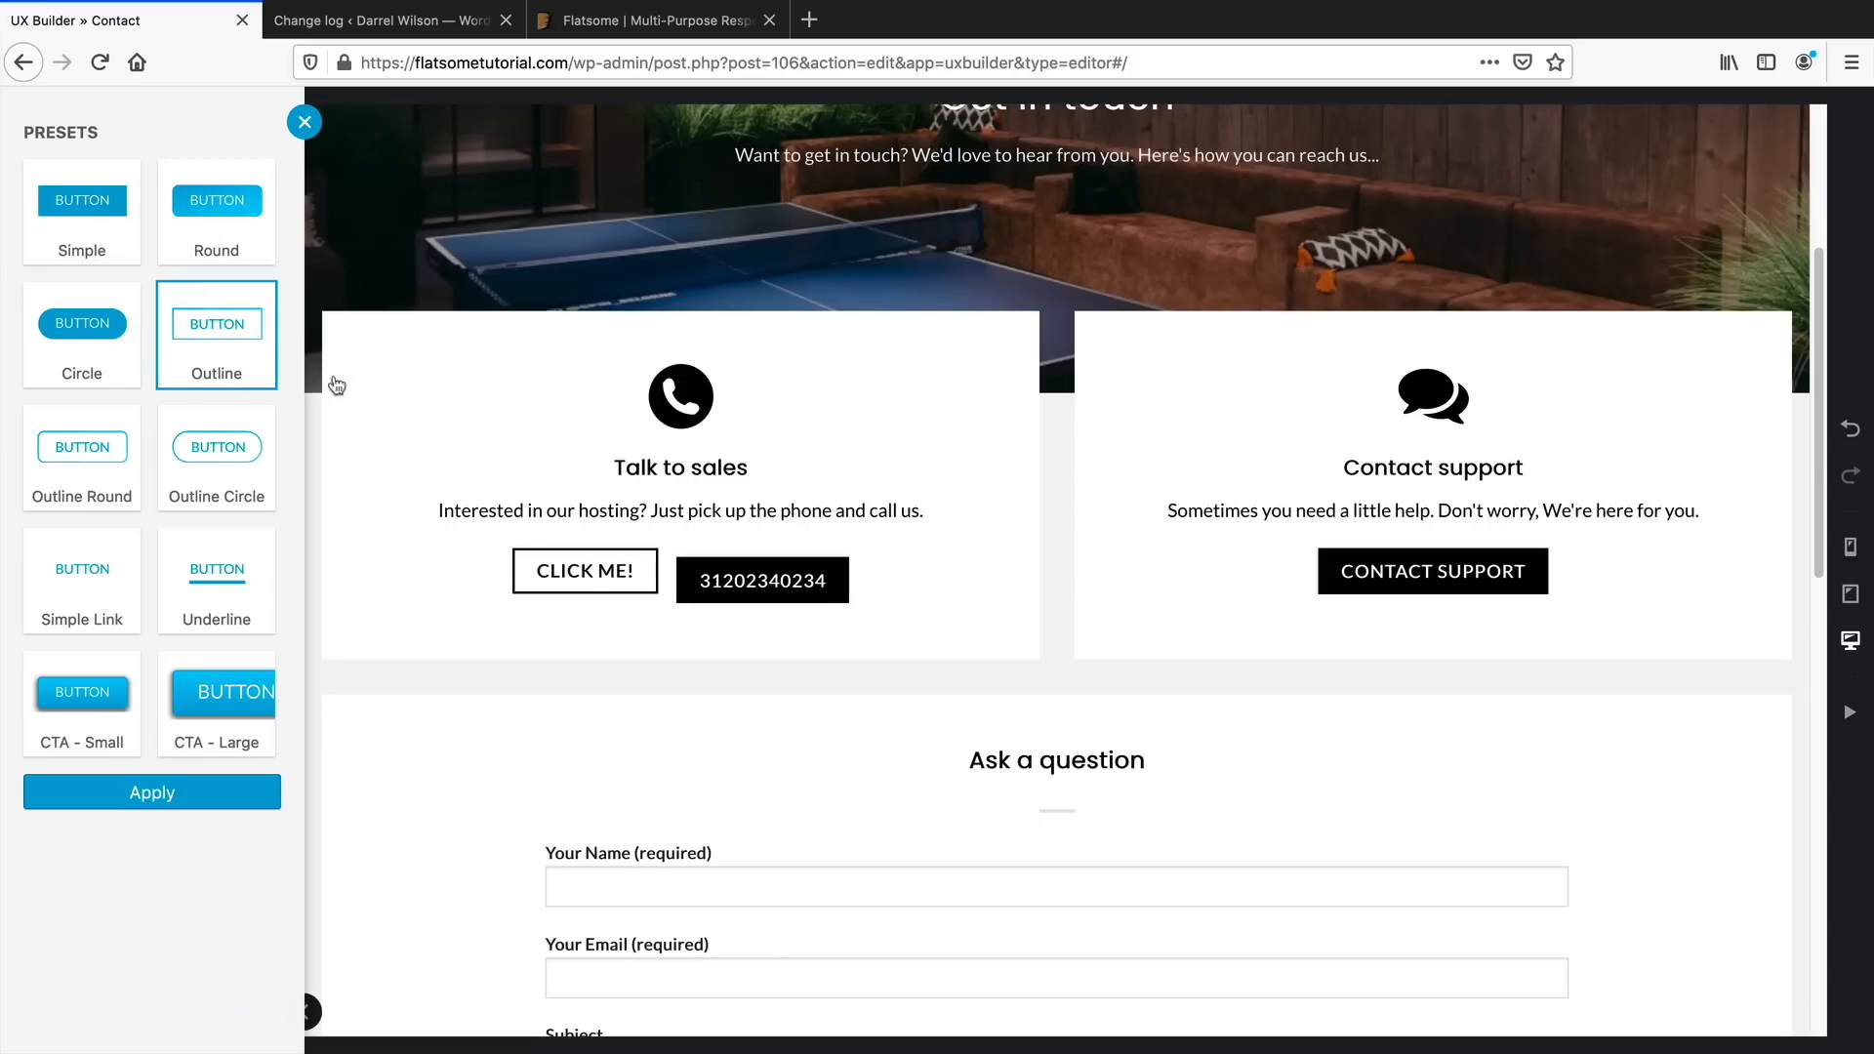
click(633, 584)
click(621, 547)
click(632, 750)
scroll(1046, 721, down, 5)
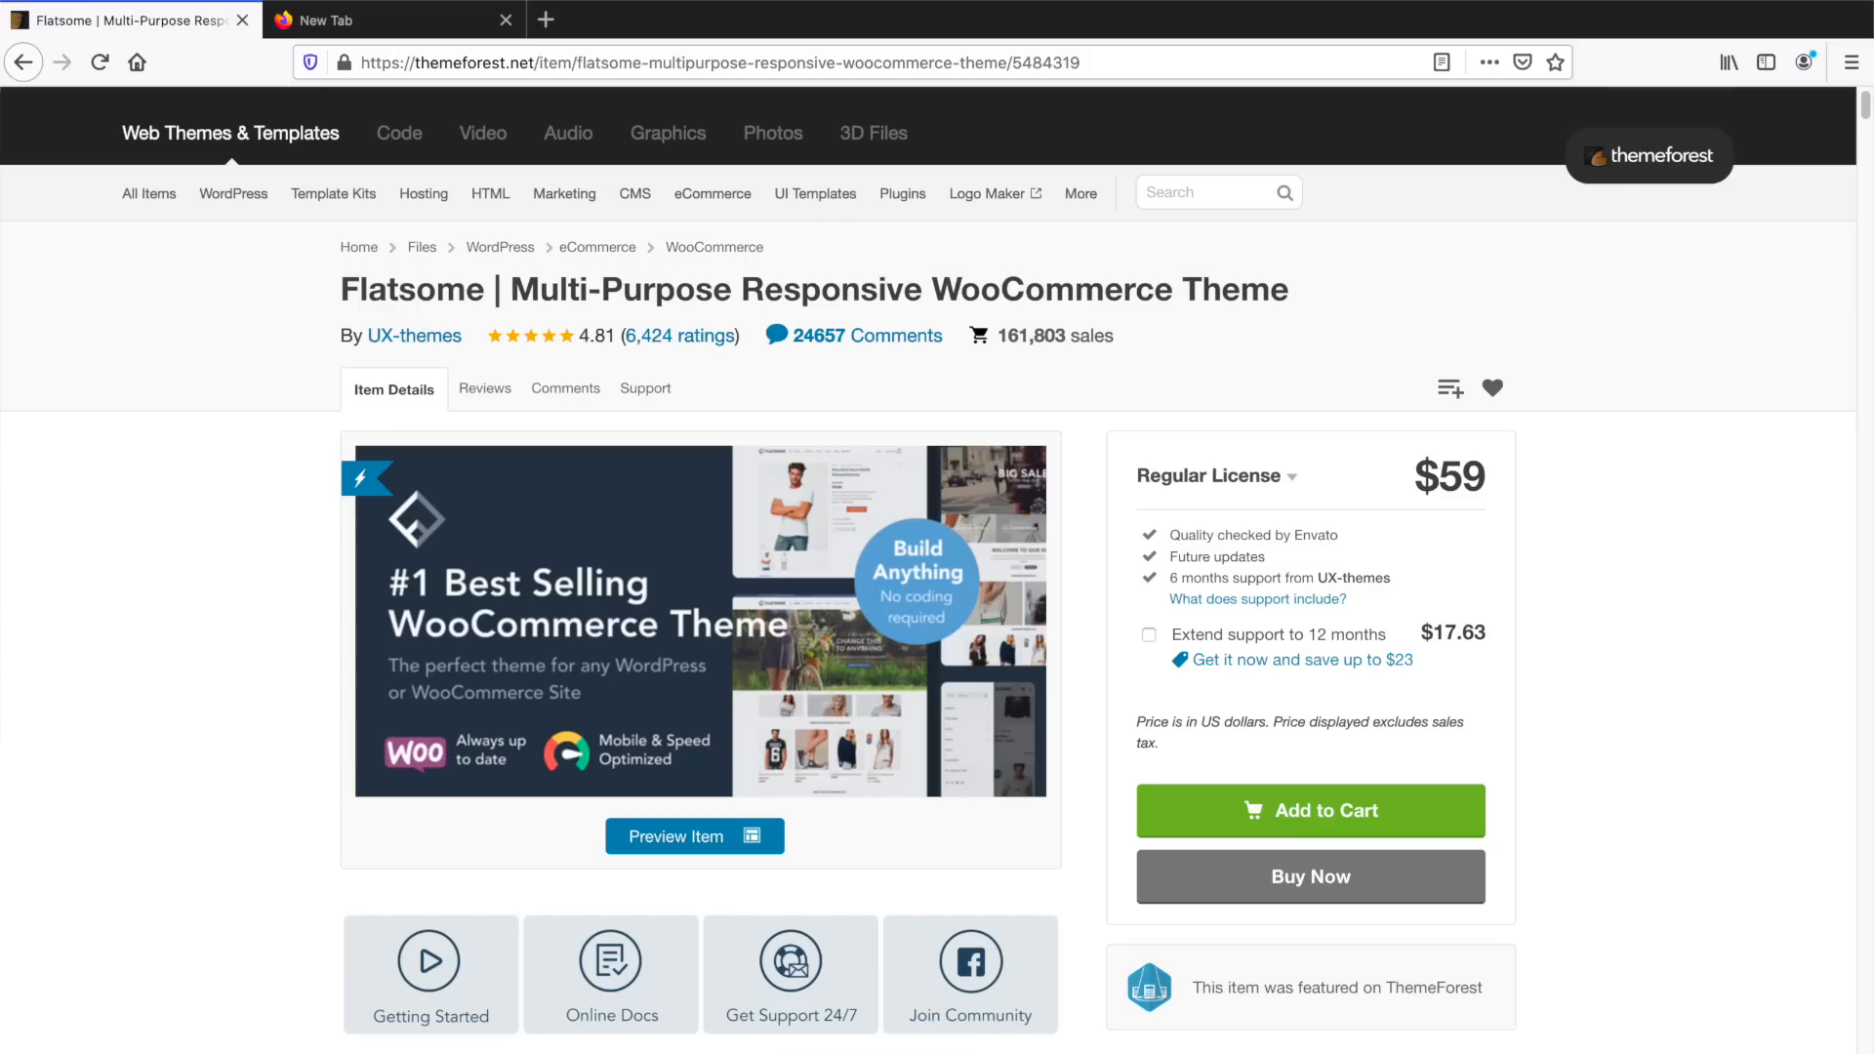
Browse the Flatsome Studio layouts under Latest, Wireframes, Call to action, Campaigns, Category and Clients once more
middle_click(1836, 254)
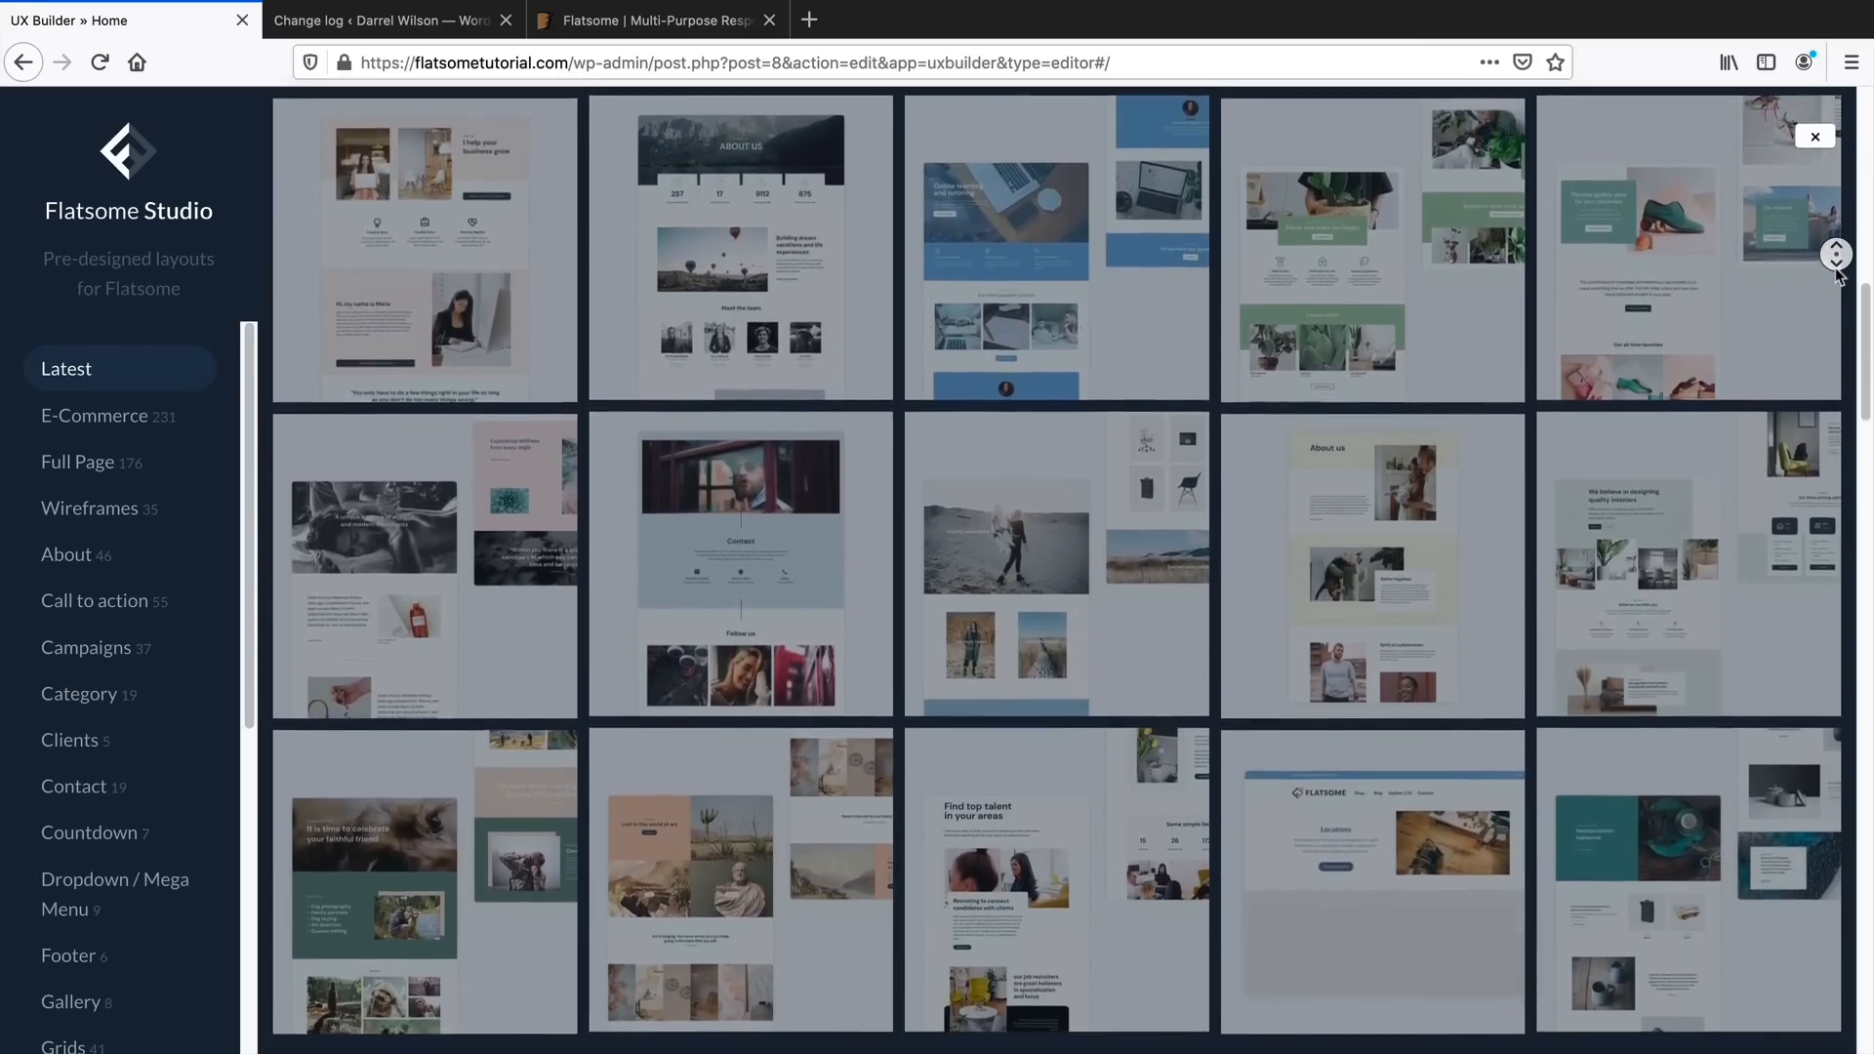
middle_click(1835, 276)
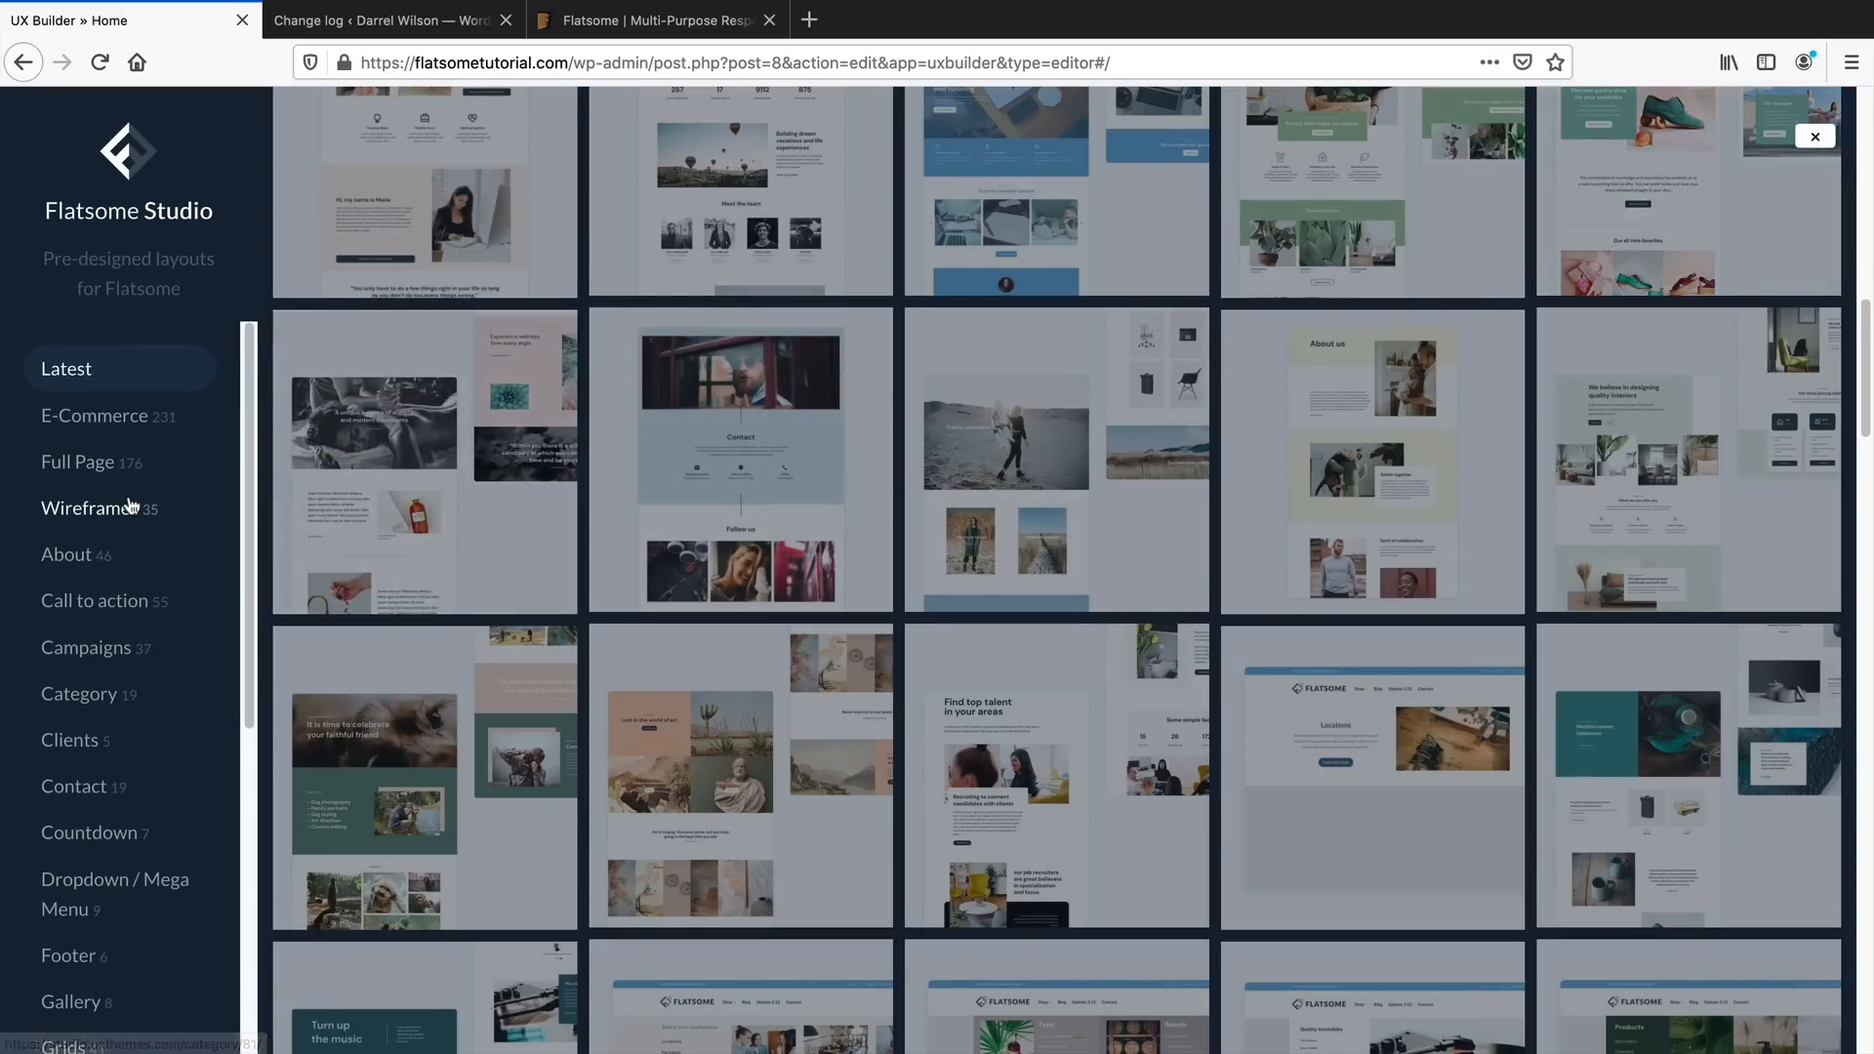
click(125, 507)
click(100, 598)
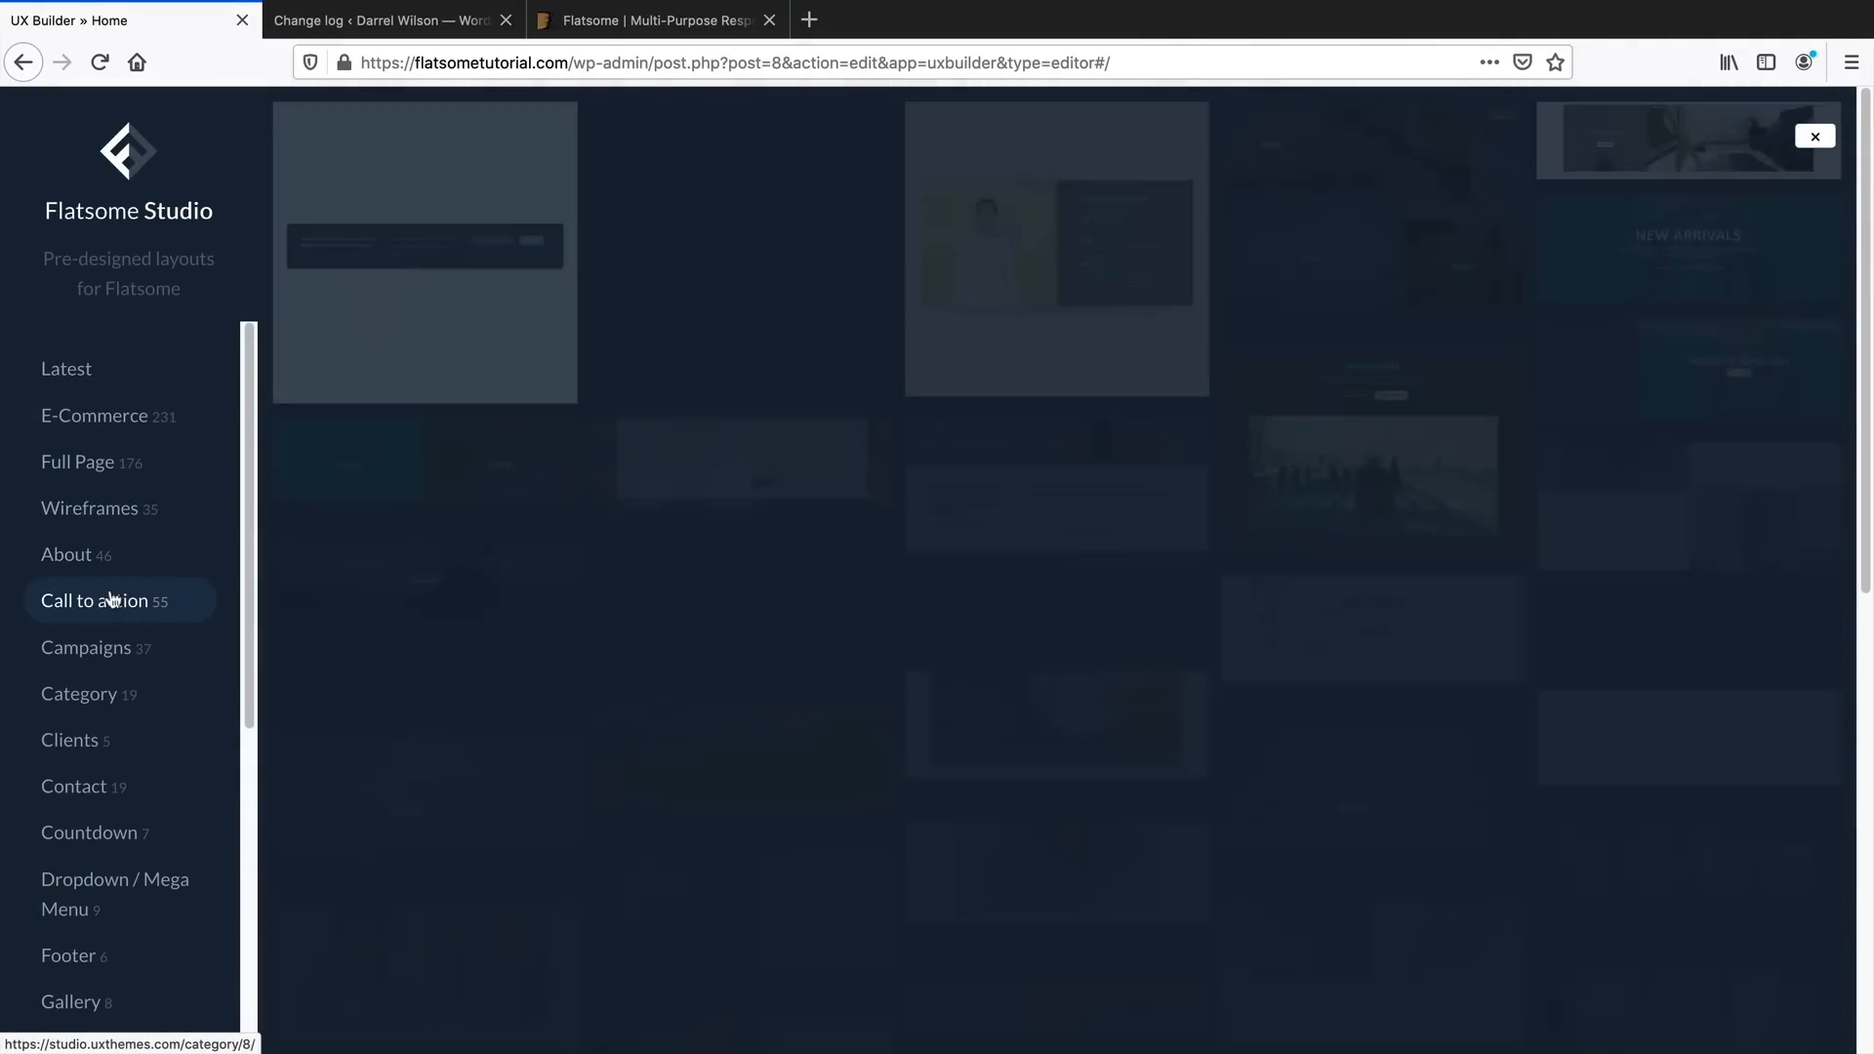
click(110, 661)
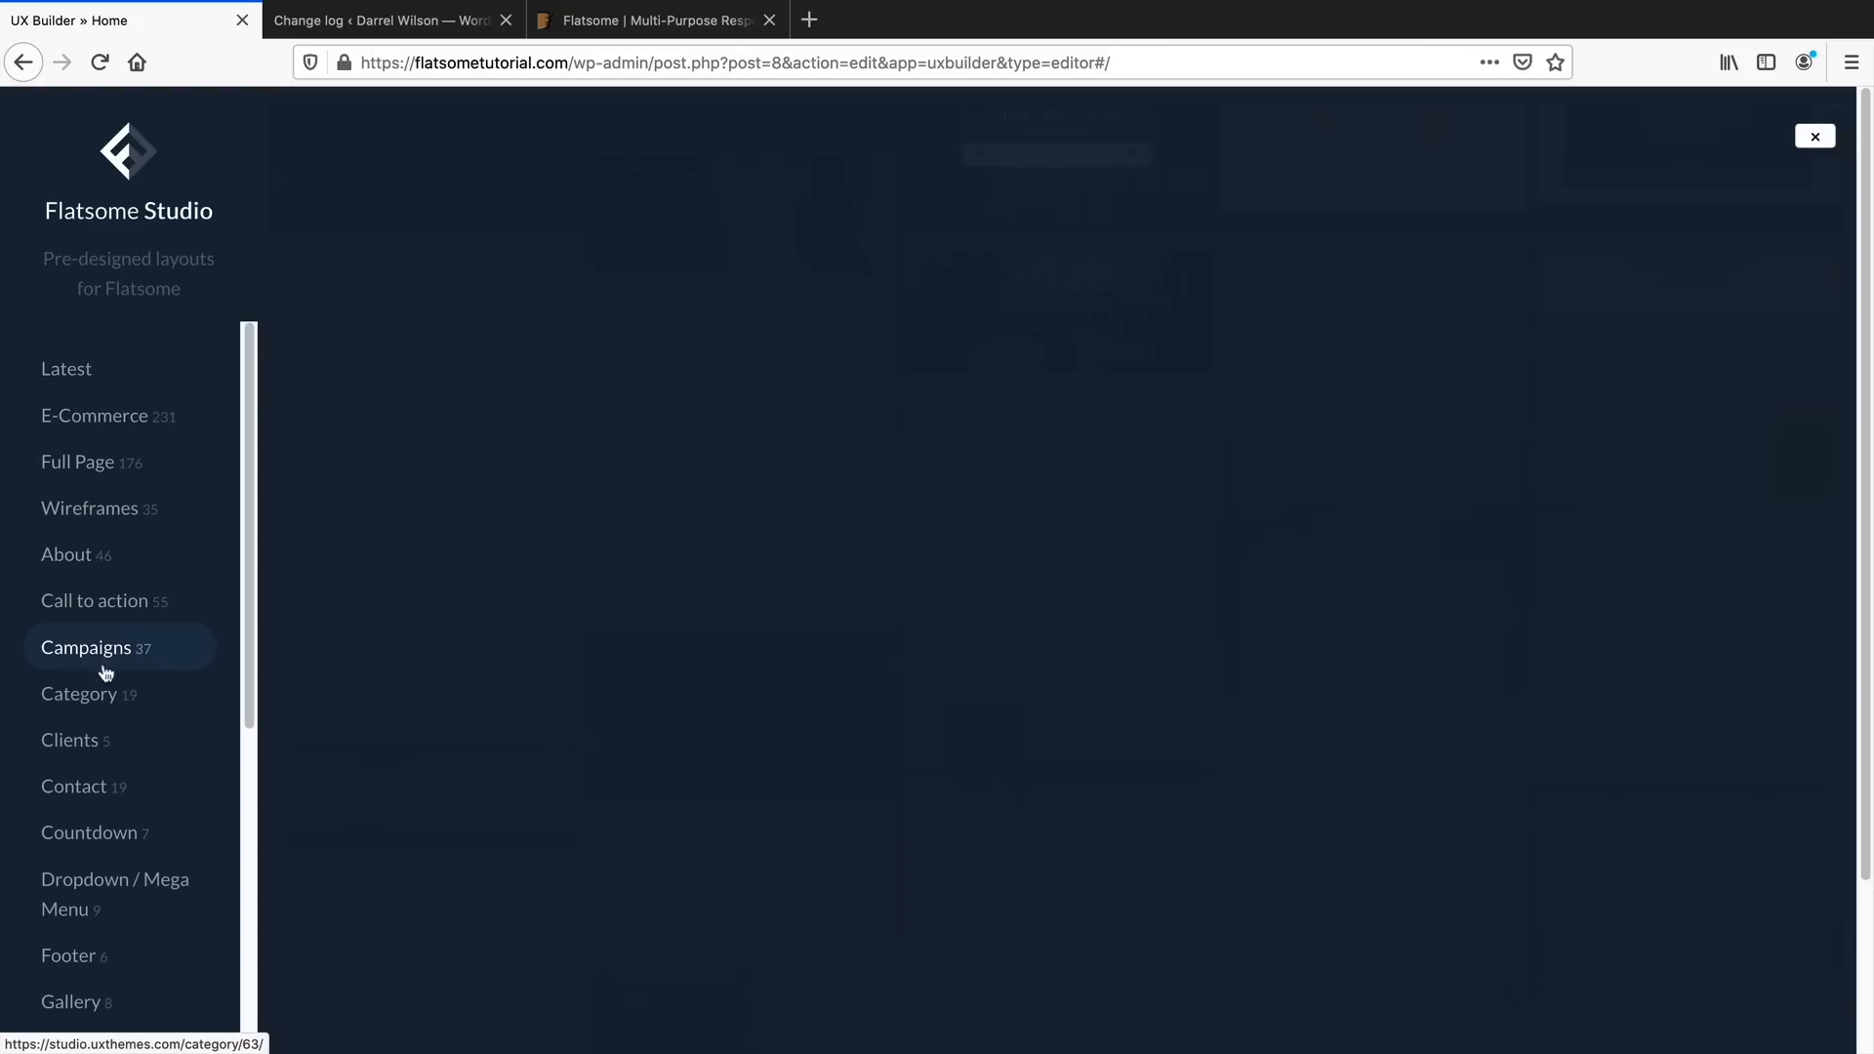
click(79, 695)
click(75, 741)
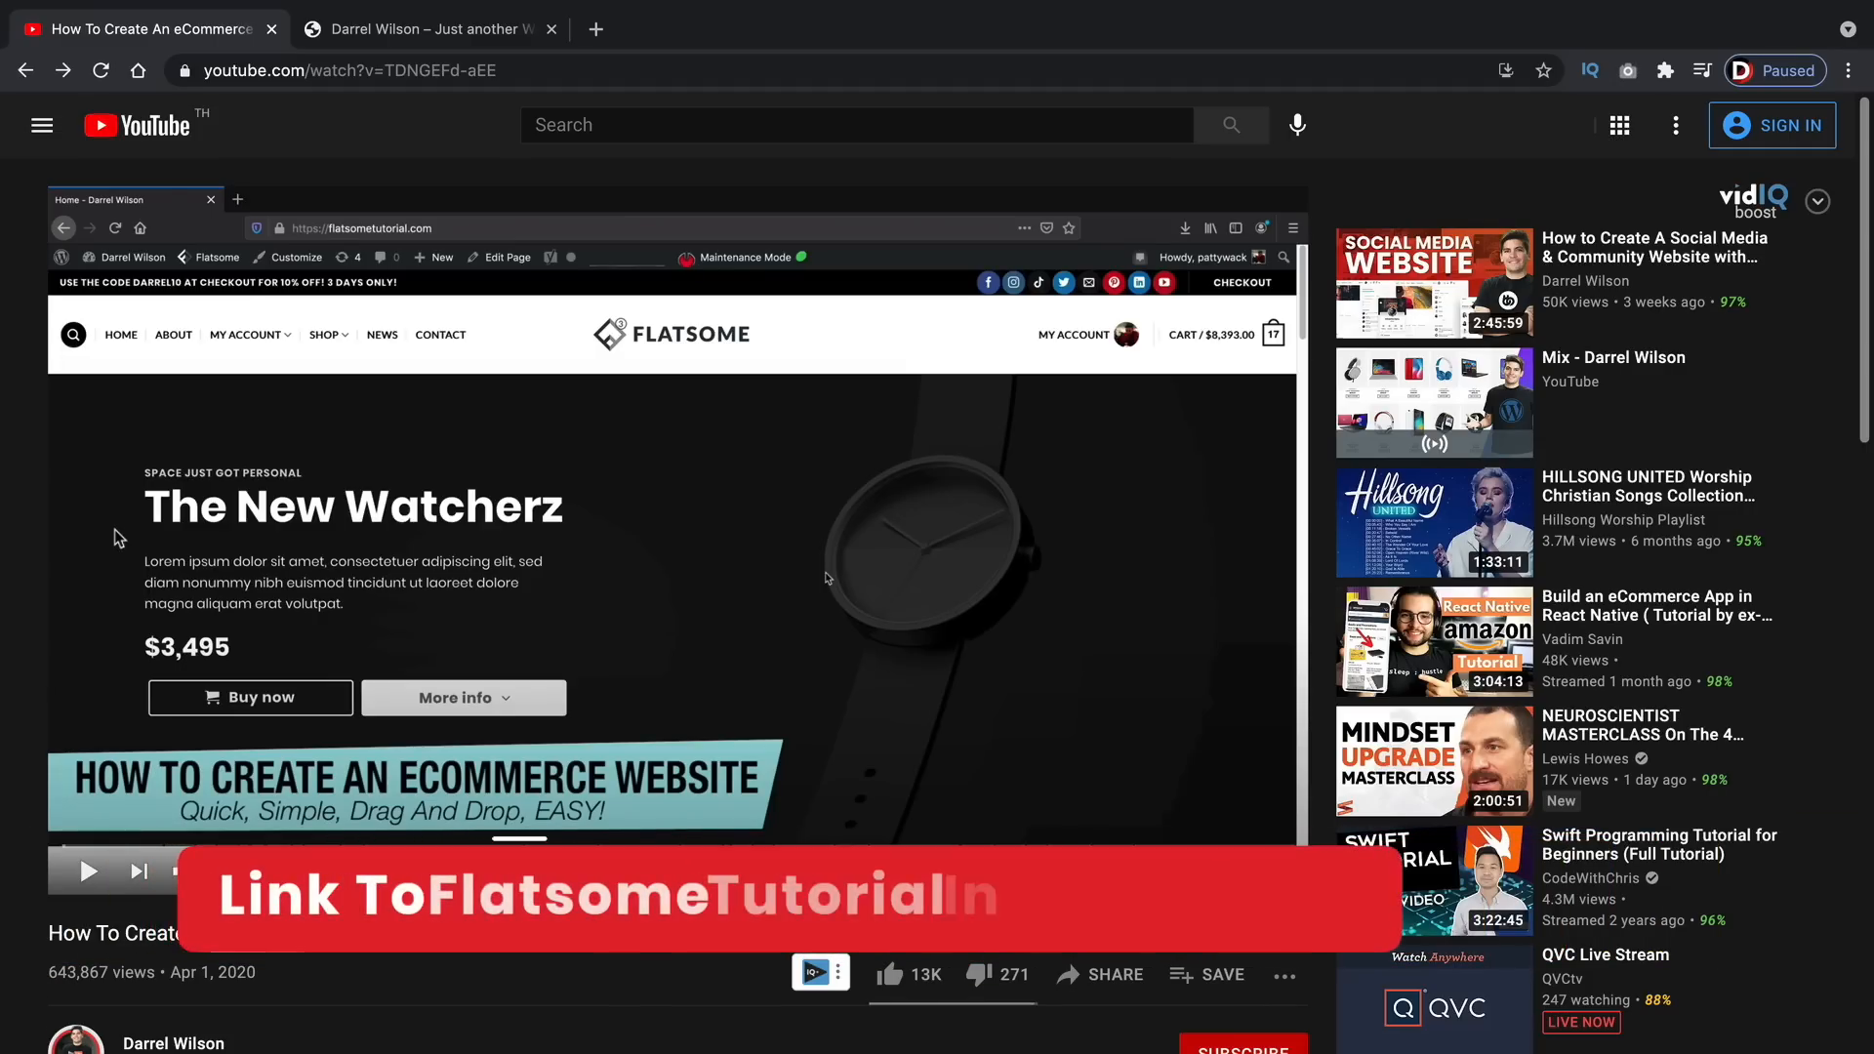
Look over the YouTube eCommerce tutorial's title, description and comments, view the Flatsome demo store's home page, and return to the video
scroll(293, 824, down, 2)
drag(623, 739, 51, 732)
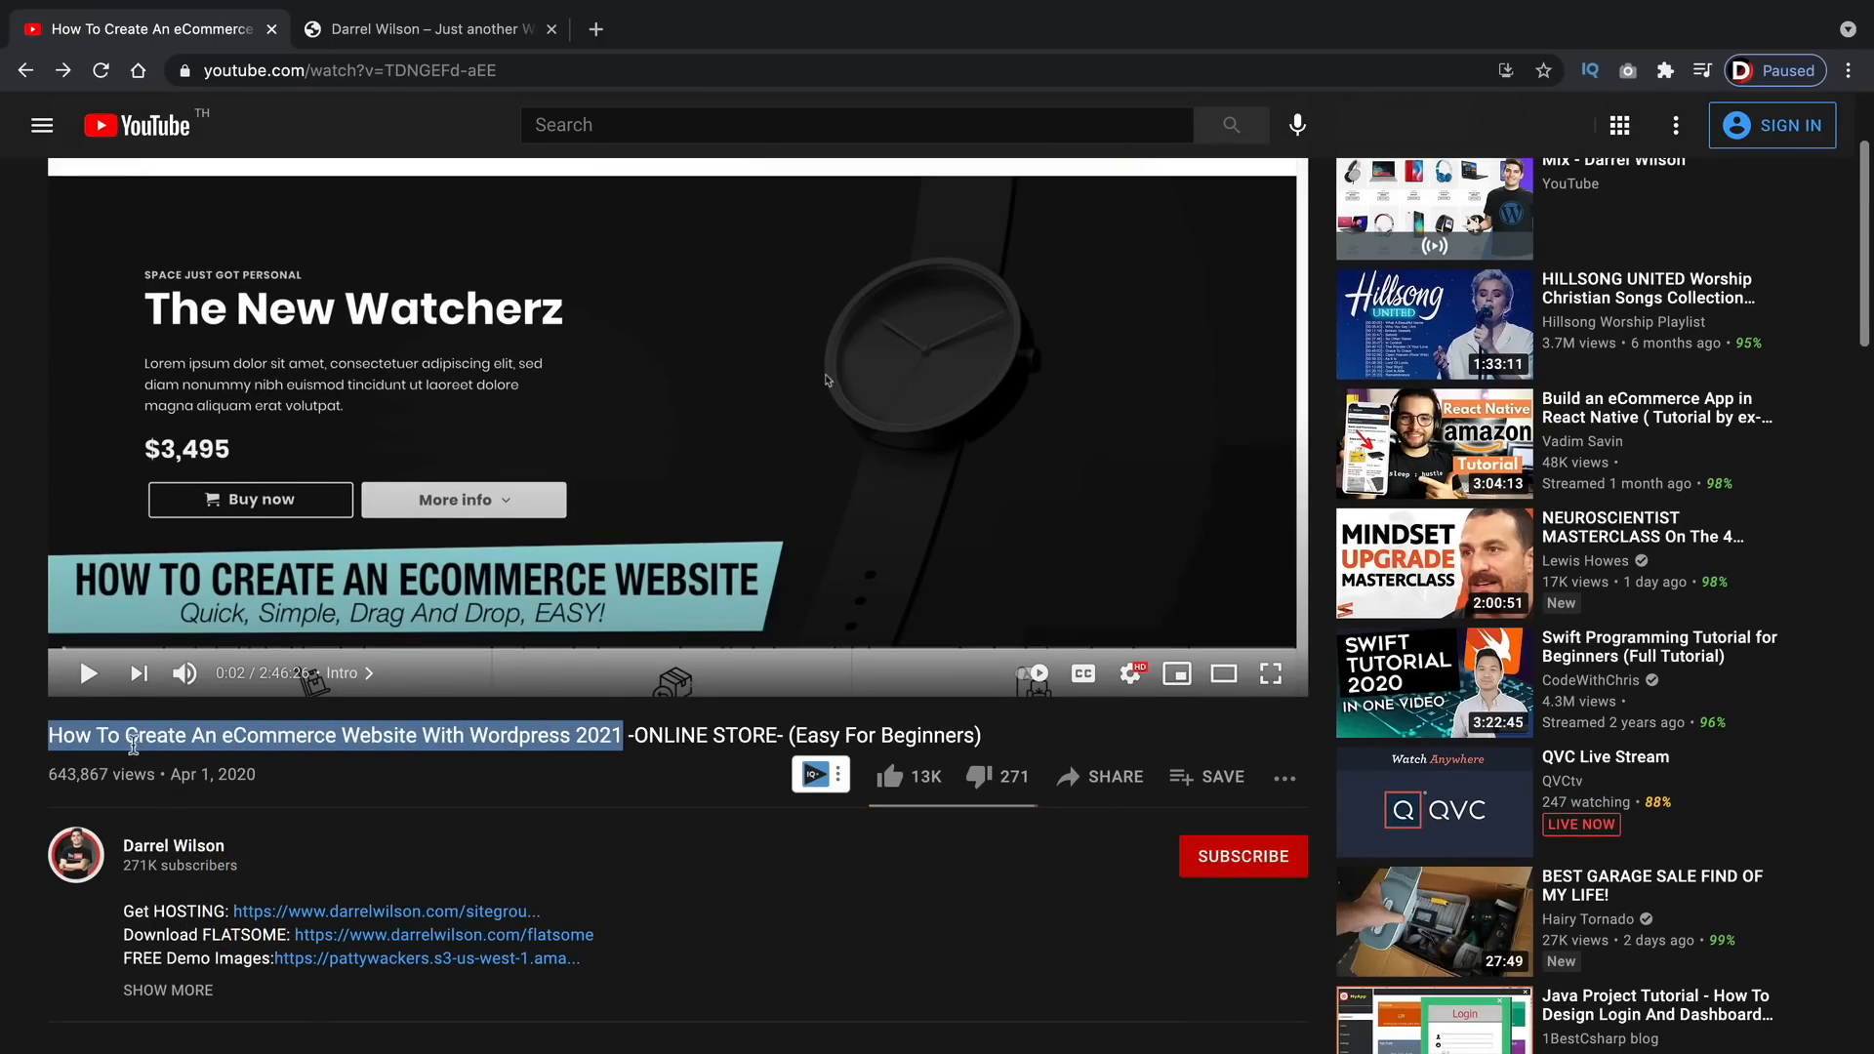
click(182, 754)
scroll(278, 736, down, 5)
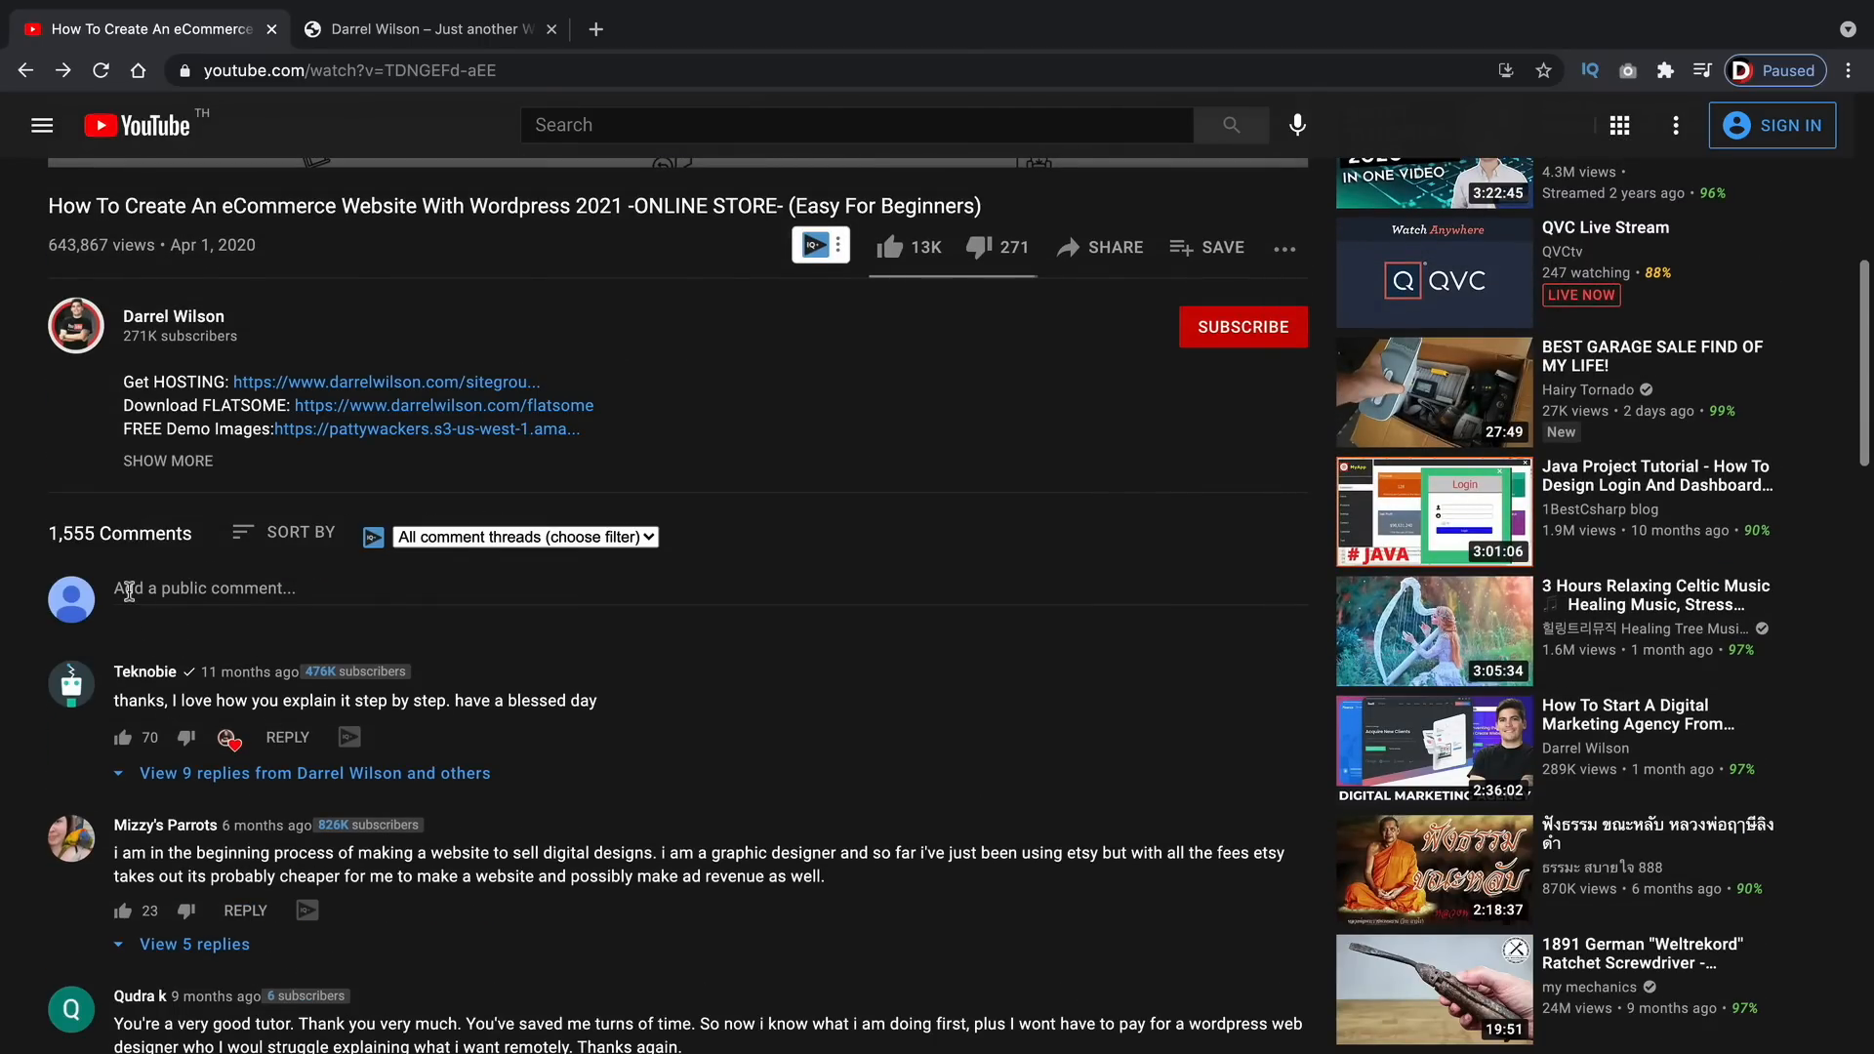
scroll(249, 644, up, 7)
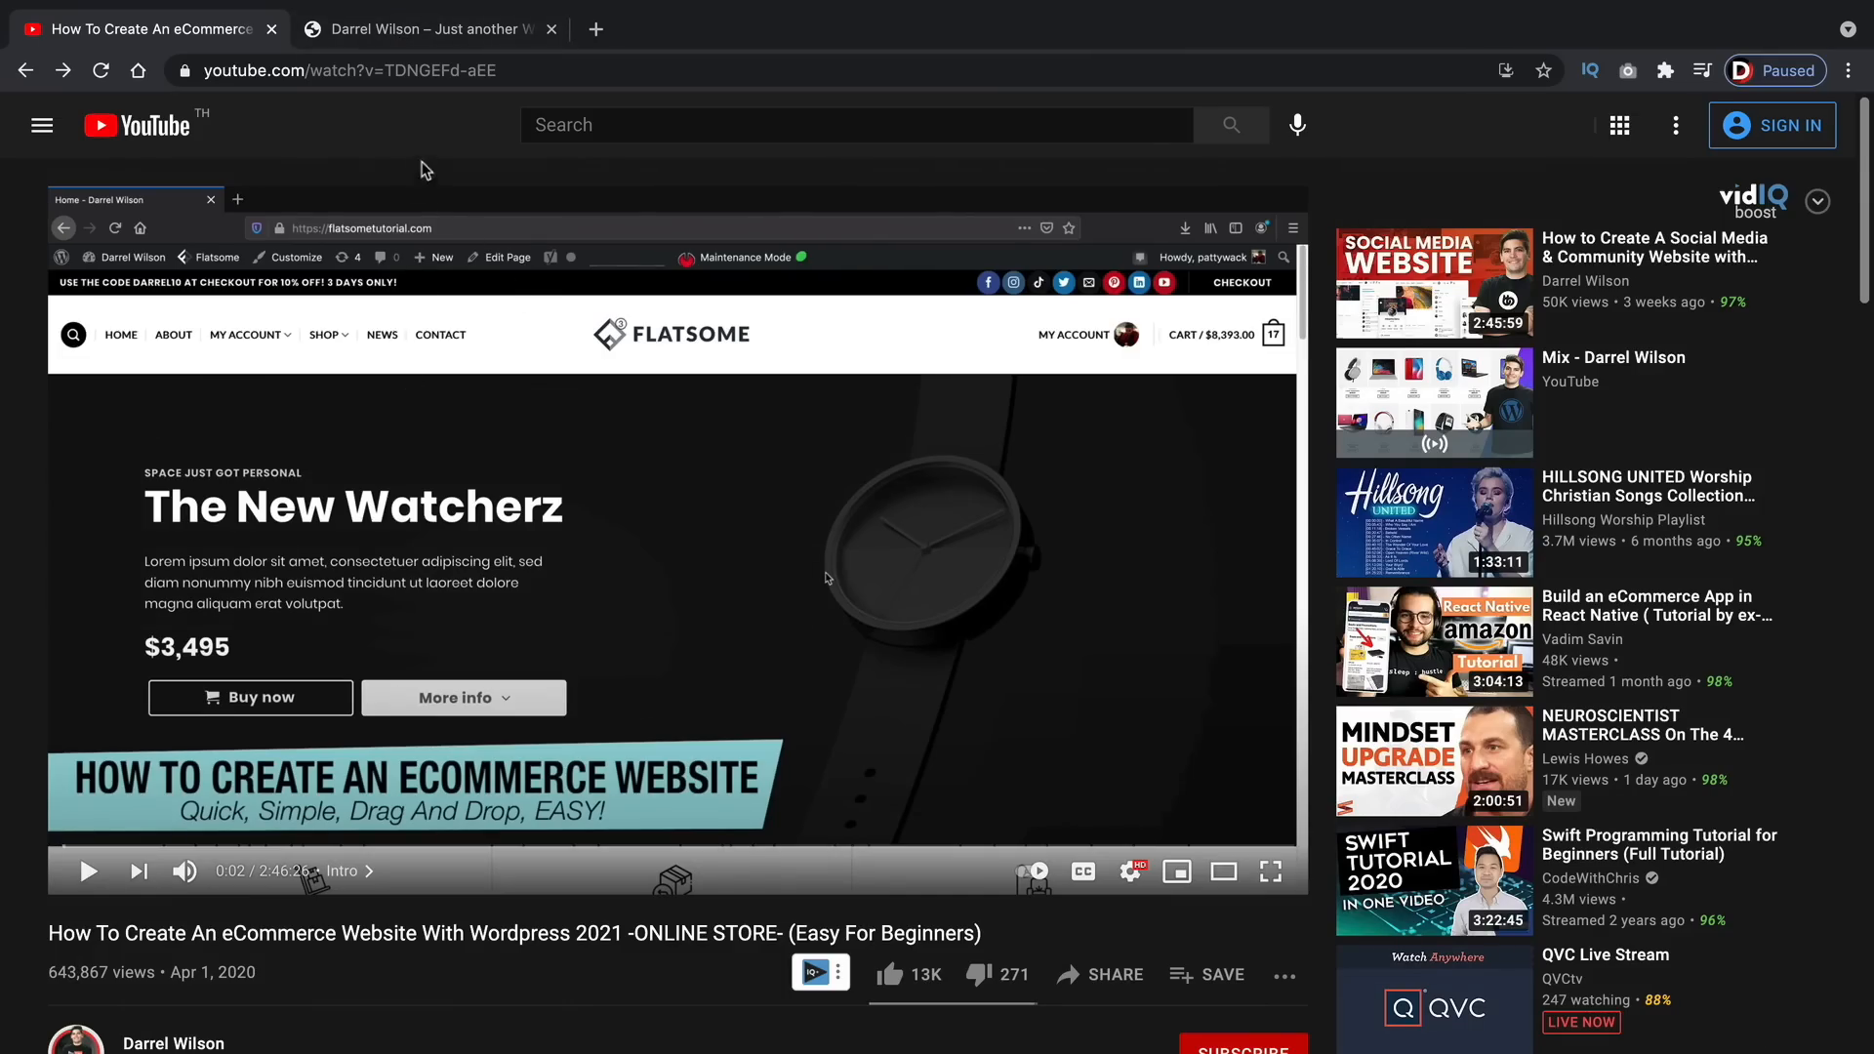
click(428, 40)
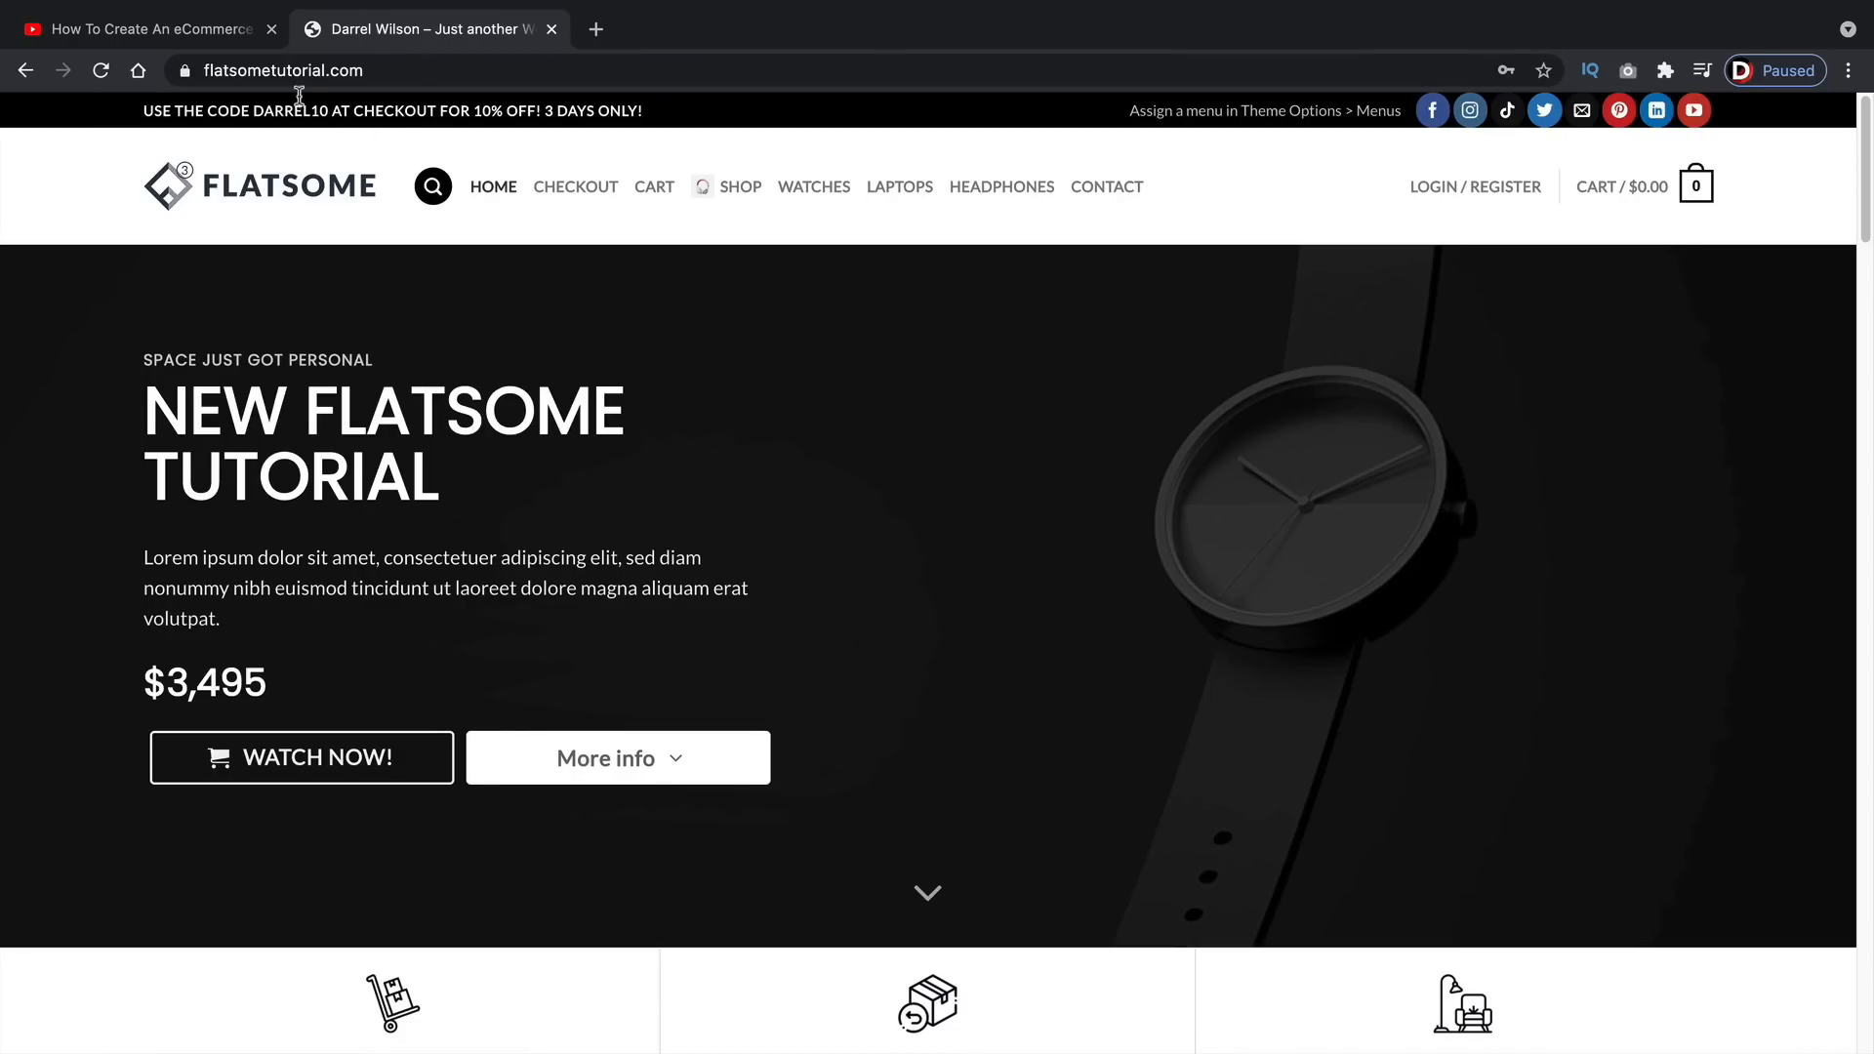
click(225, 33)
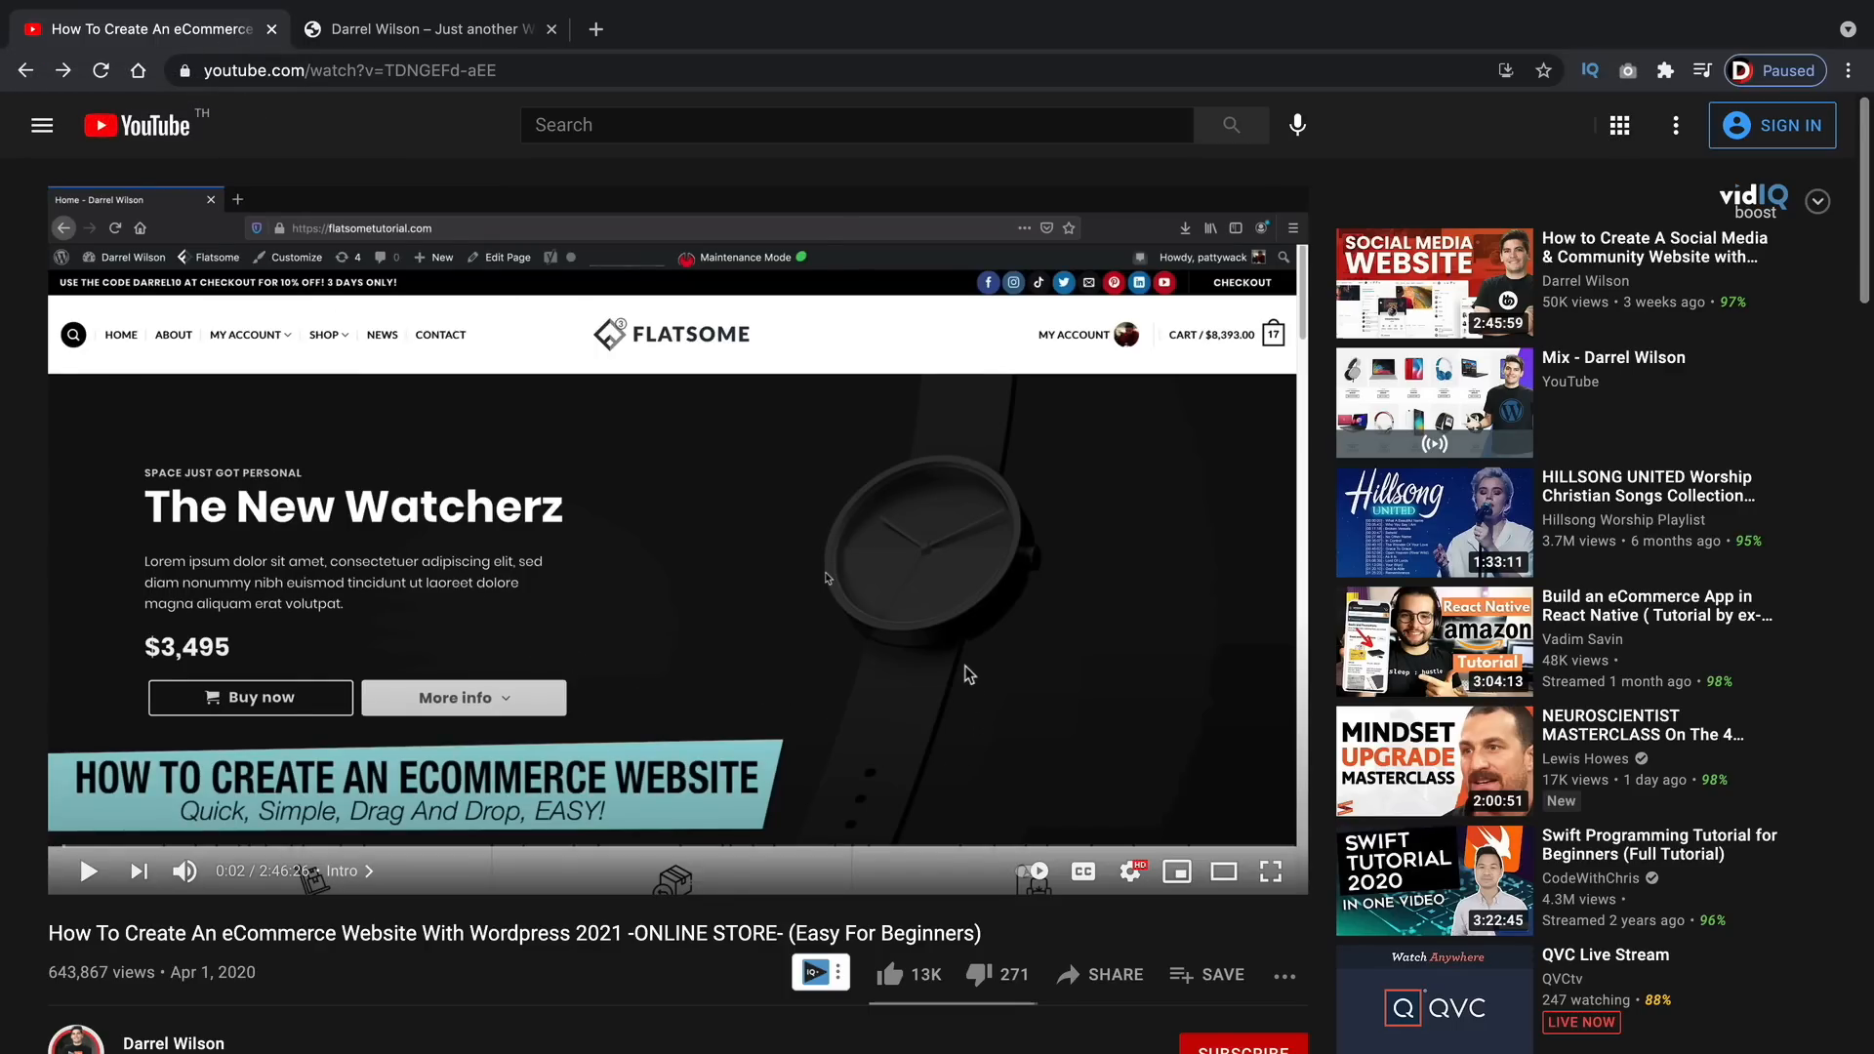